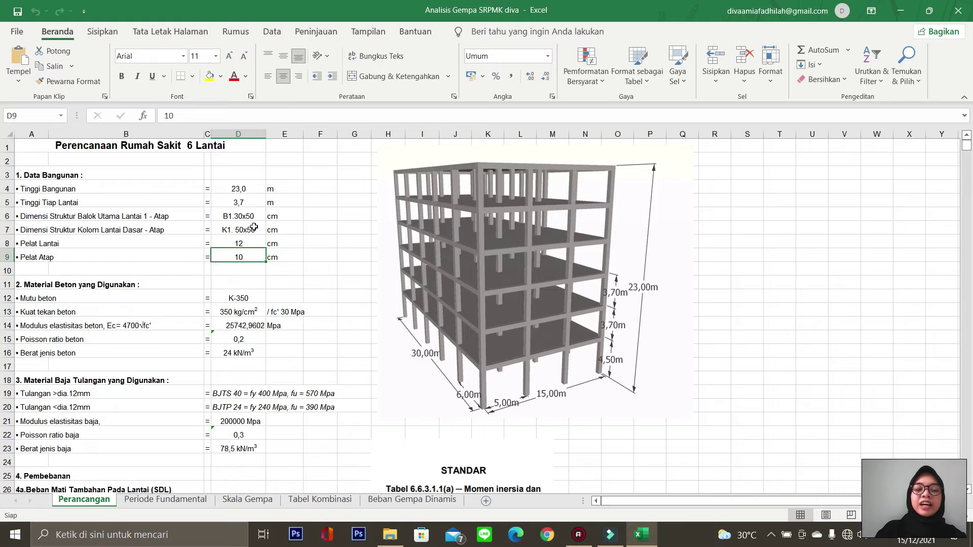
- Review the building dimensions, concrete grade and reinforcing steel grades on the Perancangan sheet
{"action": "left_click_drag", "start_coordinate": [254, 227], "coordinate": [258, 253]}
{"action": "left_click", "coordinate": [258, 253]}
{"action": "left_click", "coordinate": [280, 280]}
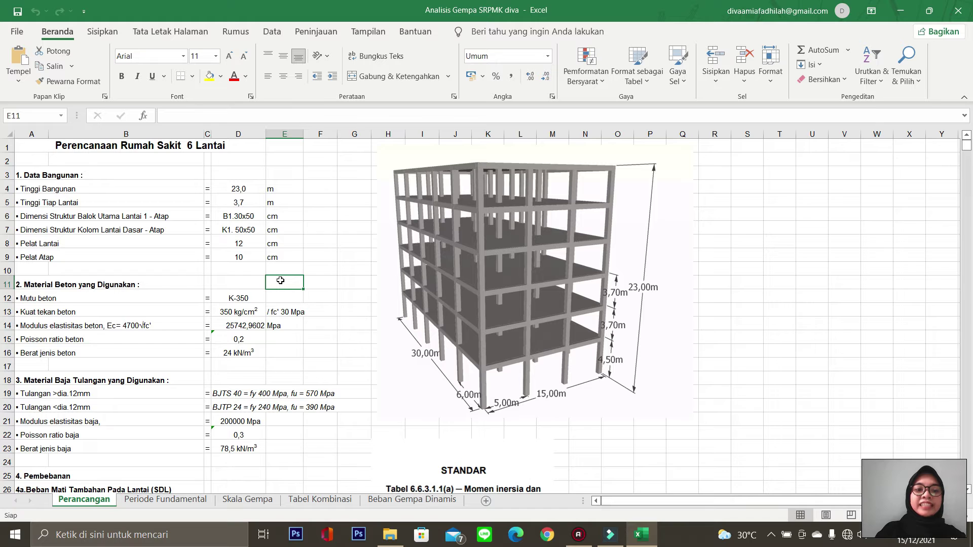
{"action": "left_click", "coordinate": [299, 312]}
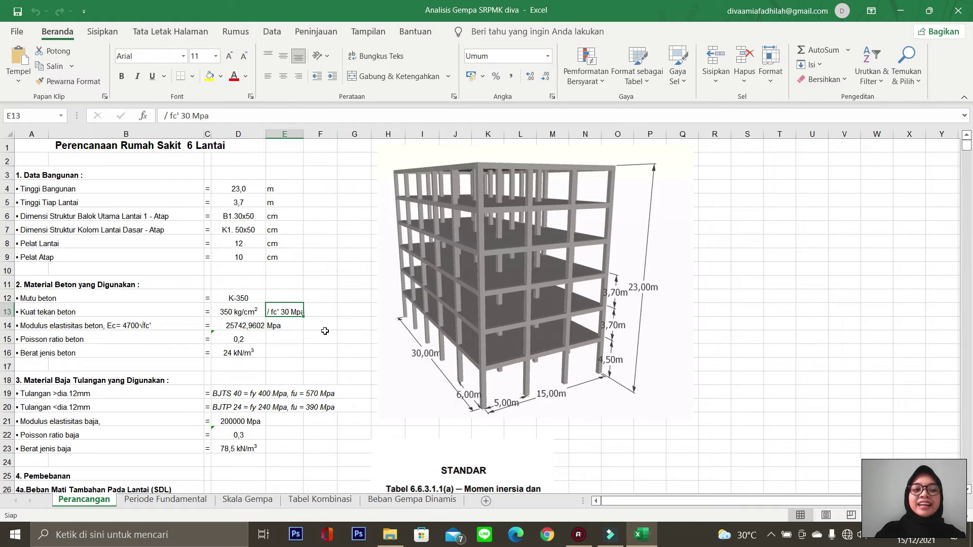
{"action": "left_click", "coordinate": [225, 396]}
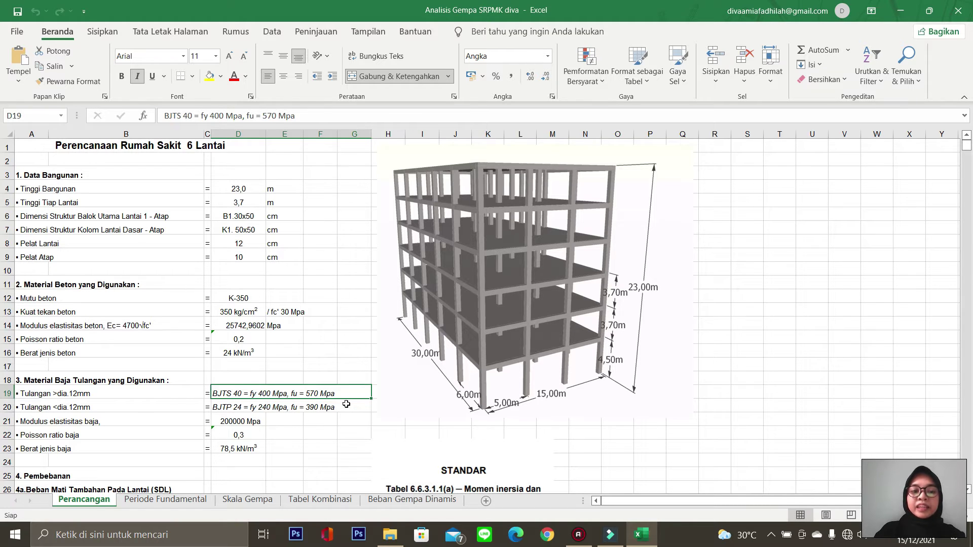
{"action": "left_click", "coordinate": [286, 410]}
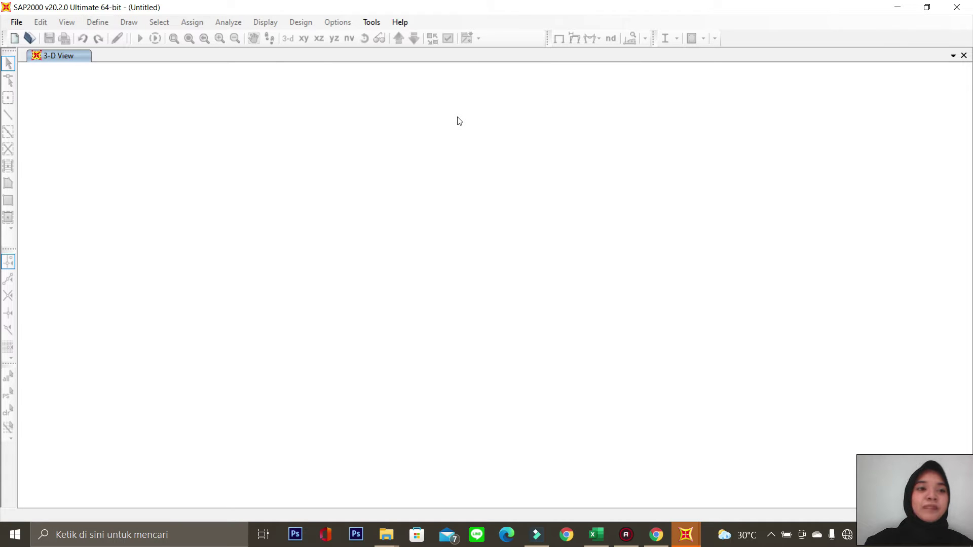
- In SAP2000, start a new model in KN, m, C units from the 3D Frames template
{"action": "left_click", "coordinate": [26, 23]}
{"action": "left_click", "coordinate": [25, 23]}
{"action": "left_click", "coordinate": [15, 22]}
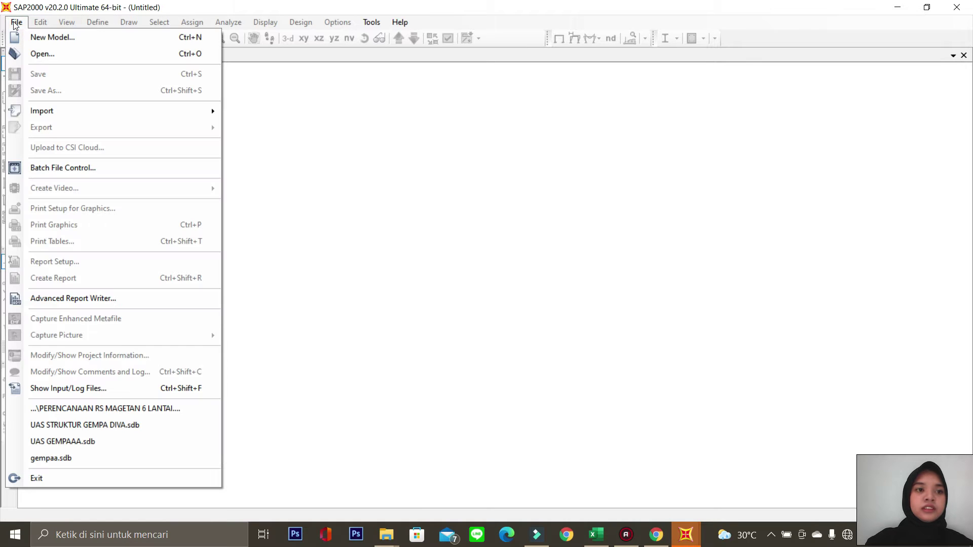
{"action": "left_click", "coordinate": [27, 36]}
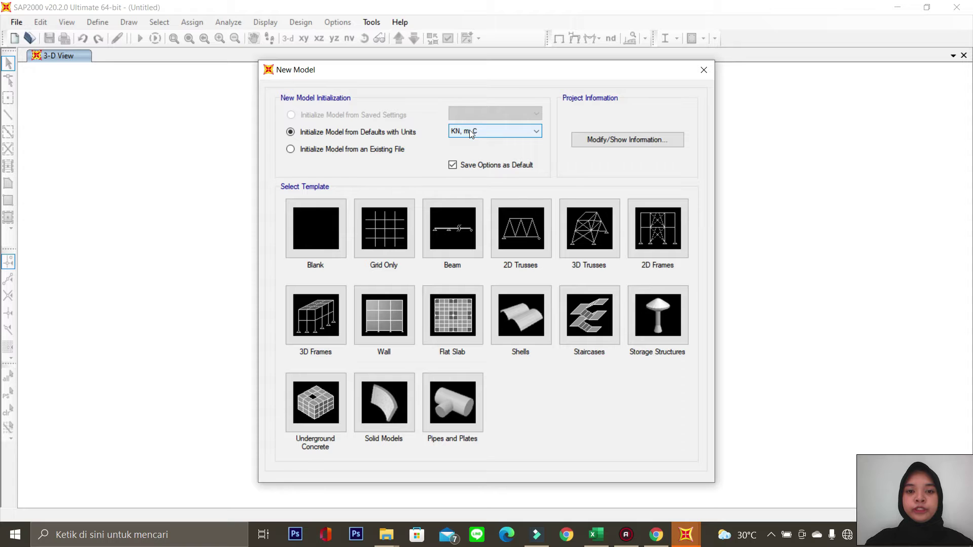
{"action": "left_click", "coordinate": [319, 307]}
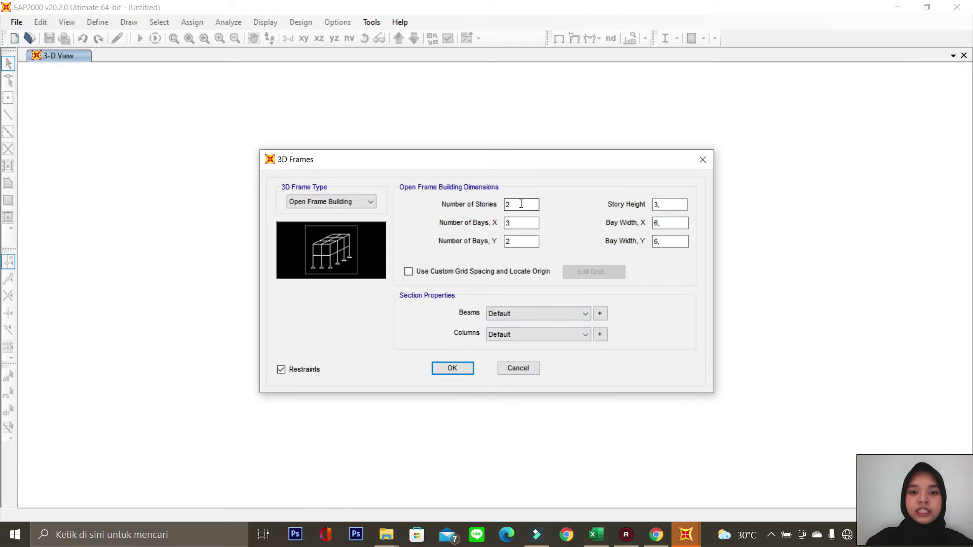
- Check the building dimensions in the Excel workbook and return to the 3D Frames settings in SAP2000
{"action": "left_click", "coordinate": [596, 534]}
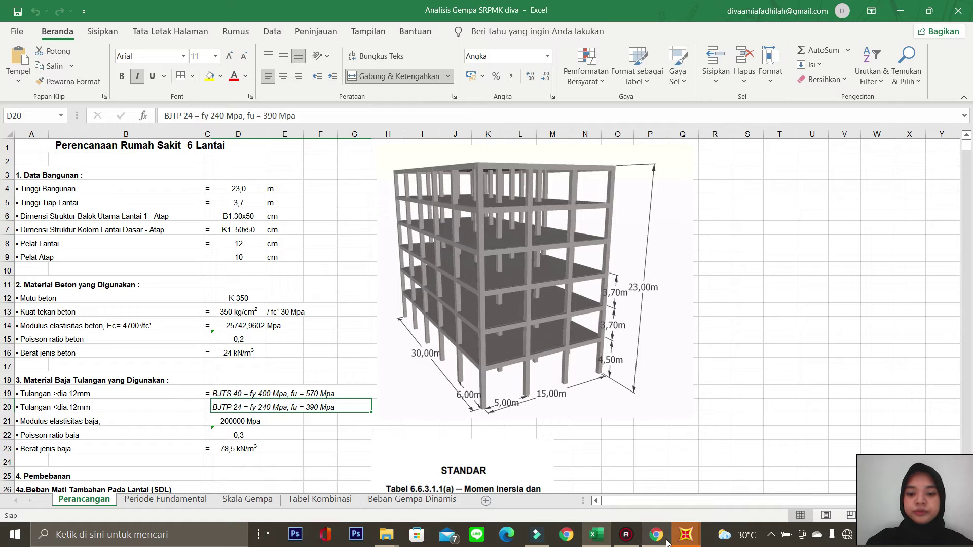
{"action": "left_click", "coordinate": [683, 531]}
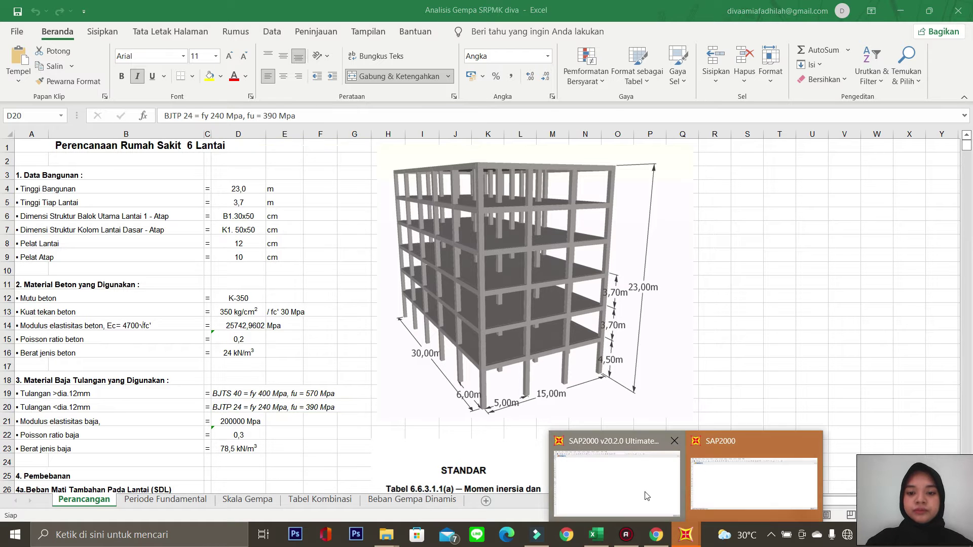
{"action": "left_click", "coordinate": [723, 487]}
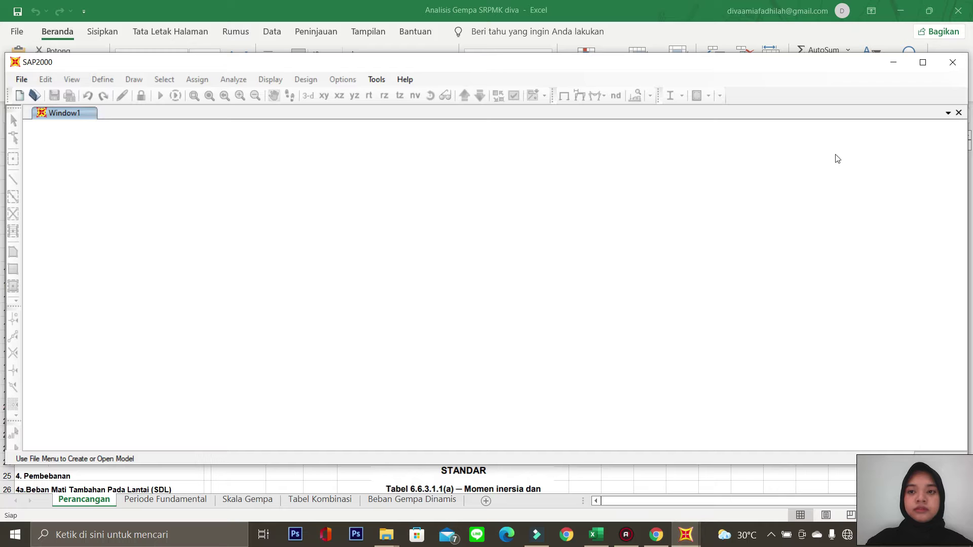
{"action": "left_click", "coordinate": [686, 539]}
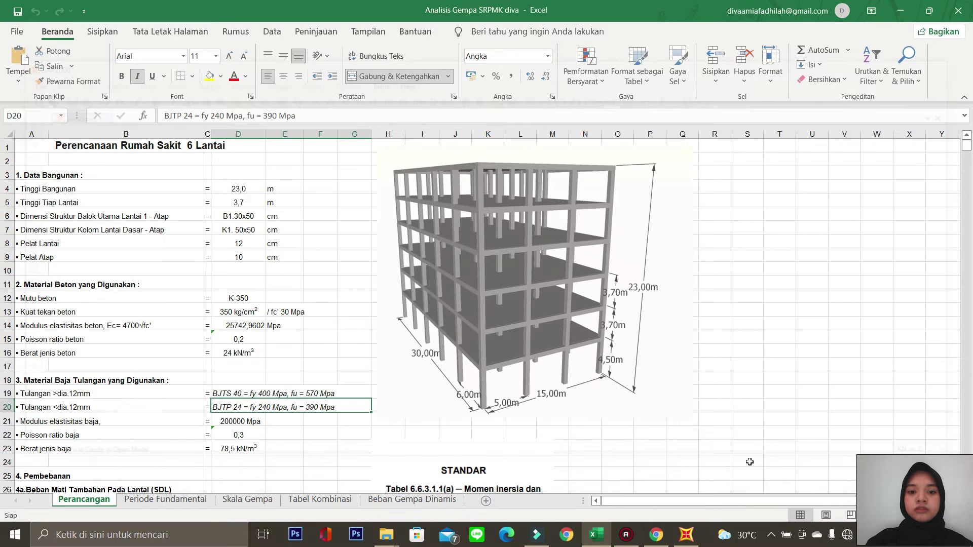
{"action": "left_click", "coordinate": [686, 542]}
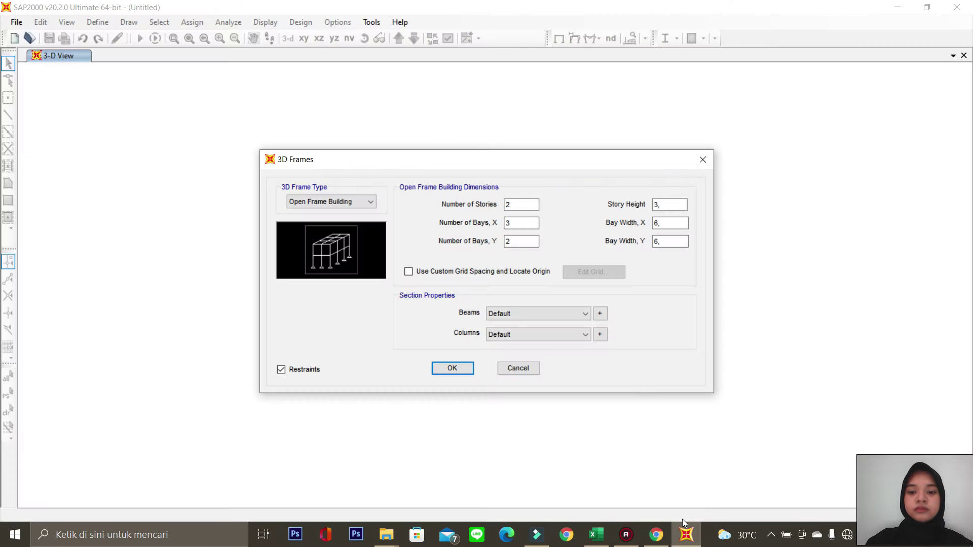
- Set the open frame building to 6 stories, 5 bays in X, 3 bays in Y, story height 3,7 and Y bay width 5
{"action": "left_click_drag", "start_coordinate": [522, 205], "coordinate": [500, 228]}
{"action": "type", "text": "6"}
{"action": "type", "text": "5"}
{"action": "left_click_drag", "start_coordinate": [511, 241], "coordinate": [464, 250]}
{"action": "type", "text": "3"}
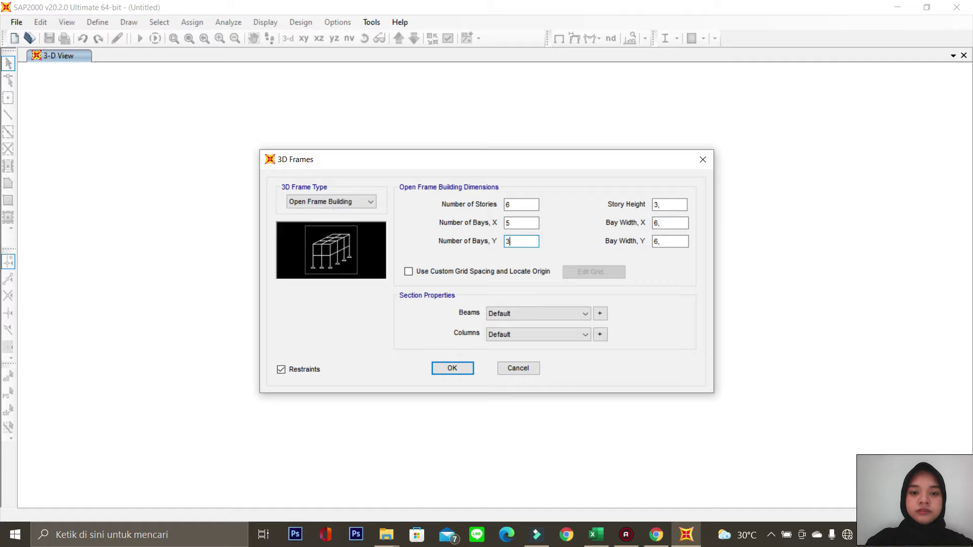
{"action": "left_click", "coordinate": [664, 204]}
{"action": "type", "text": "7"}
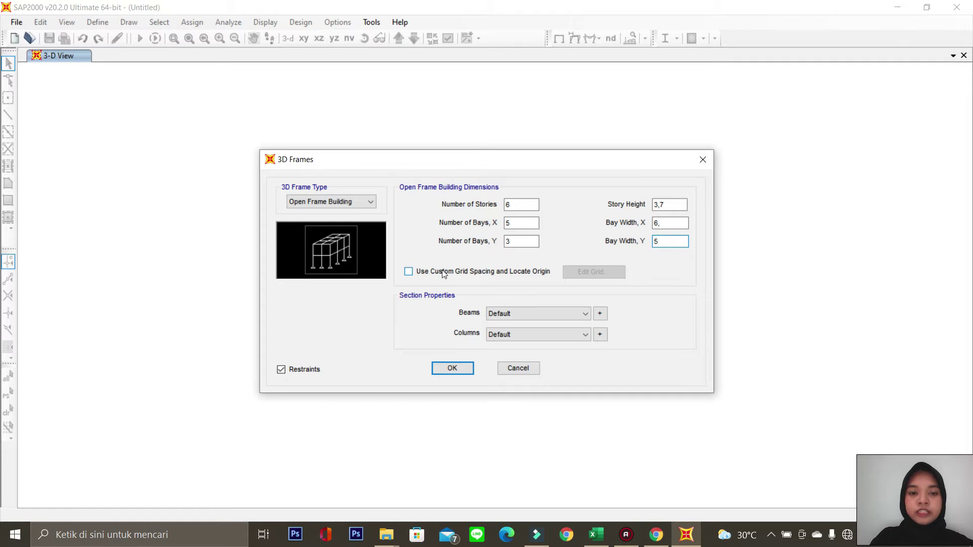
- Enable custom grid spacing and set the Z2 grid ordinate to 4,5 m and Z3 to 8,2 m
{"action": "left_click", "coordinate": [414, 275]}
{"action": "left_click", "coordinate": [601, 272]}
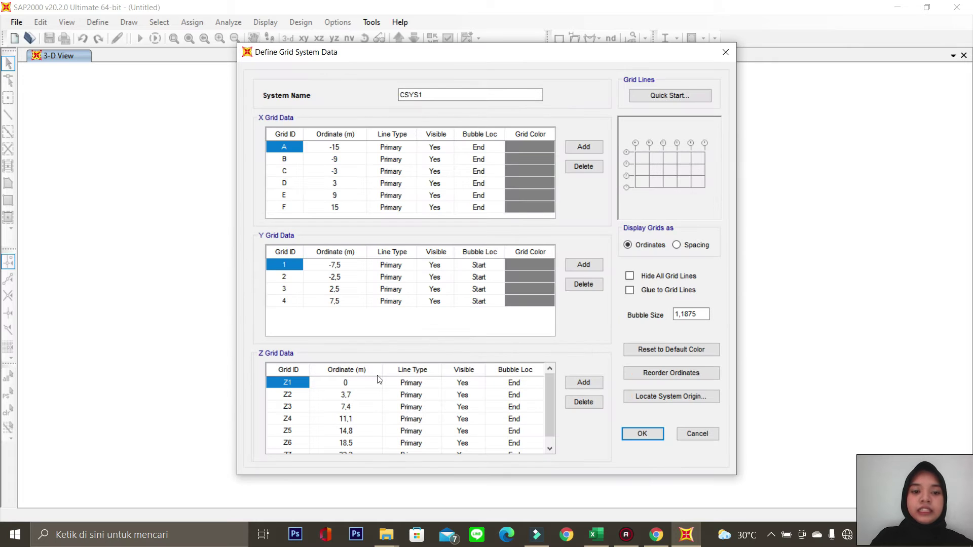
{"action": "left_click", "coordinate": [353, 395]}
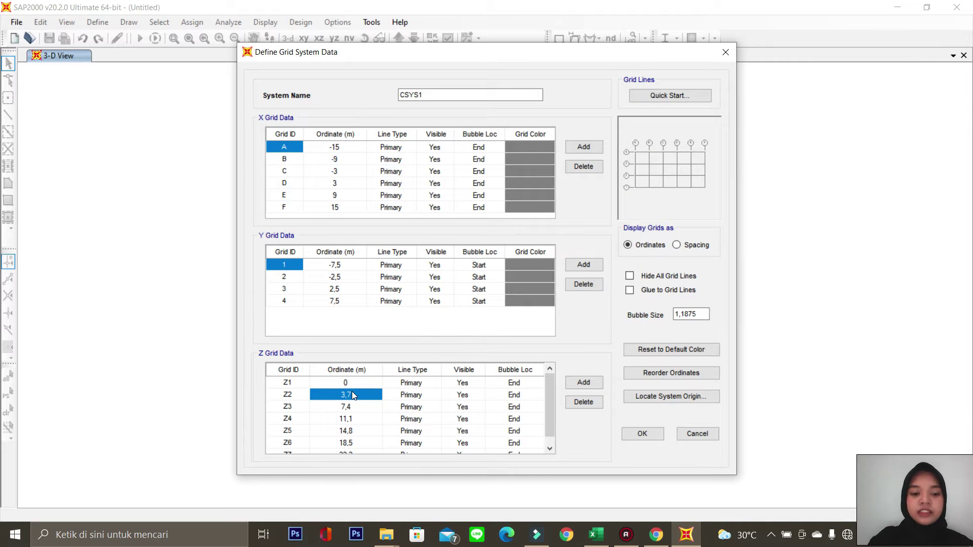
{"action": "type", "text": "4,5"}
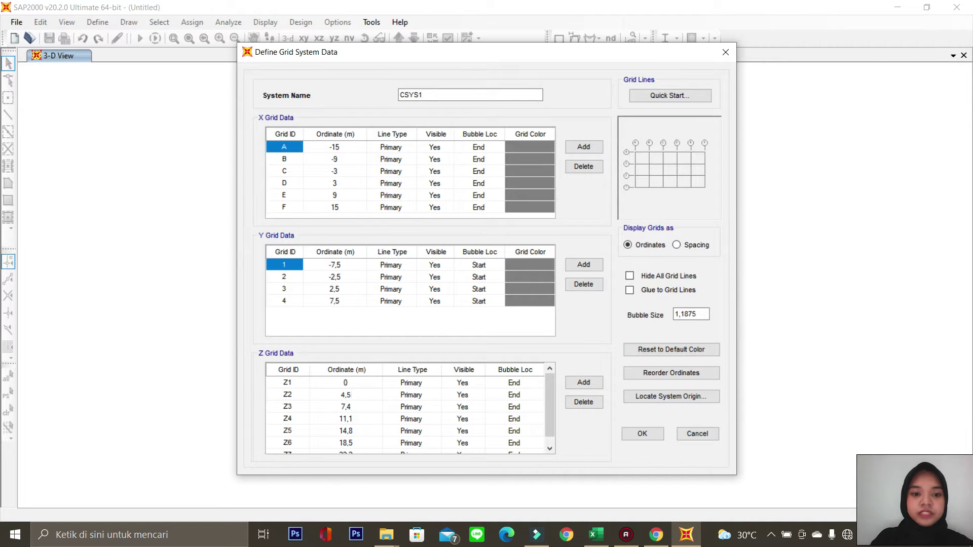
{"action": "left_click", "coordinate": [348, 400]}
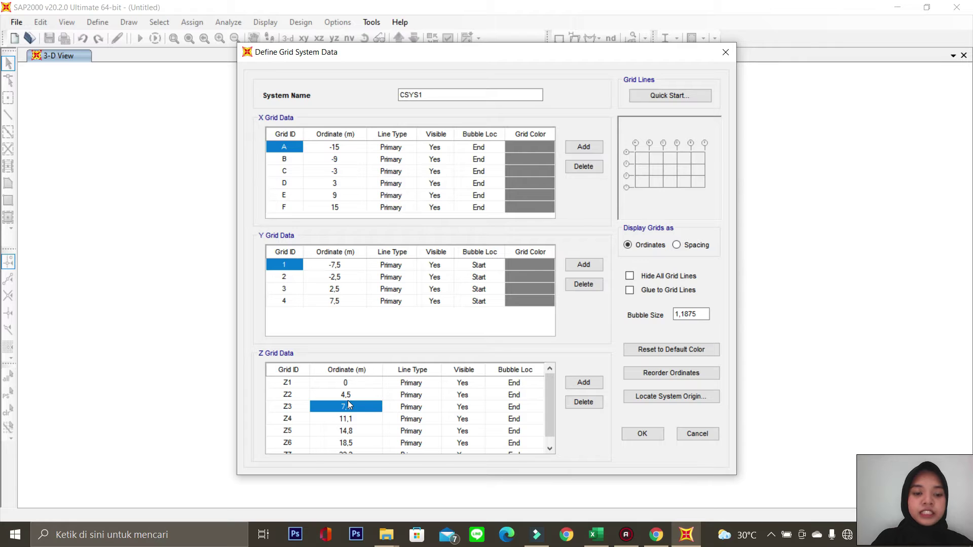
{"action": "type", "text": "8,"}
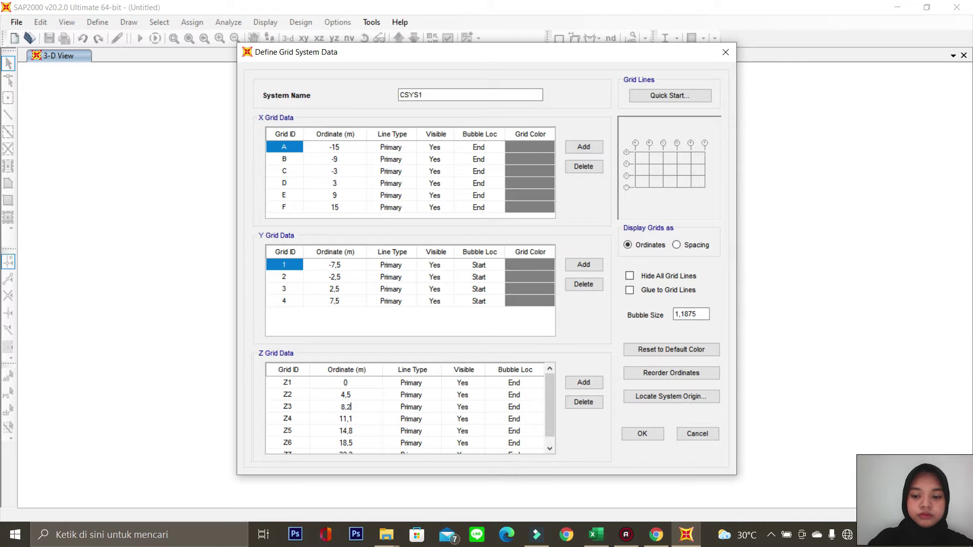
{"action": "type", "text": "2"}
{"action": "key", "text": "Return"}
- Set the Z4 to Z7 grid ordinates to 11,9, 15,6, 19,3 and 23 m, and generate the frame
{"action": "type", "text": "11,9"}
{"action": "key", "text": "Return"}
{"action": "type", "text": "15,6"}
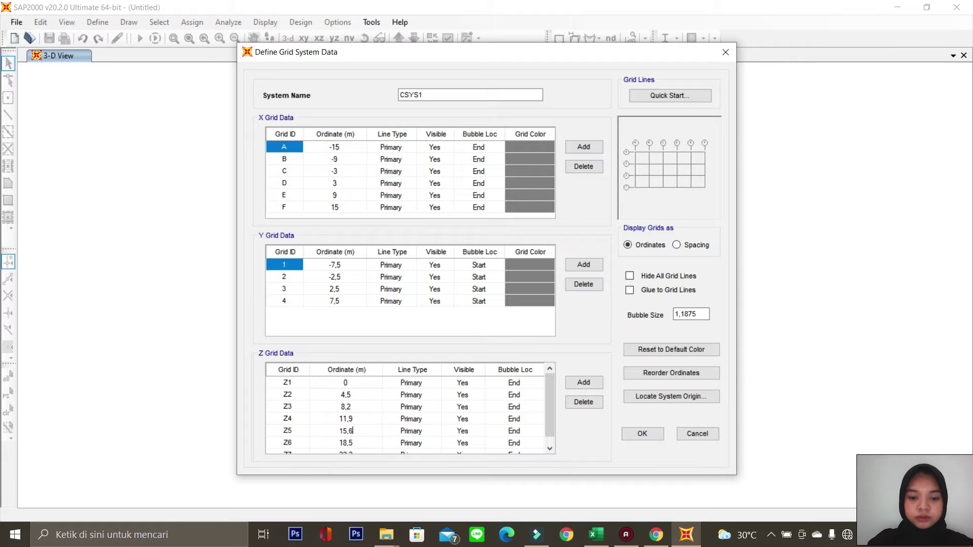
{"action": "key", "text": "Return"}
{"action": "type", "text": "1"}
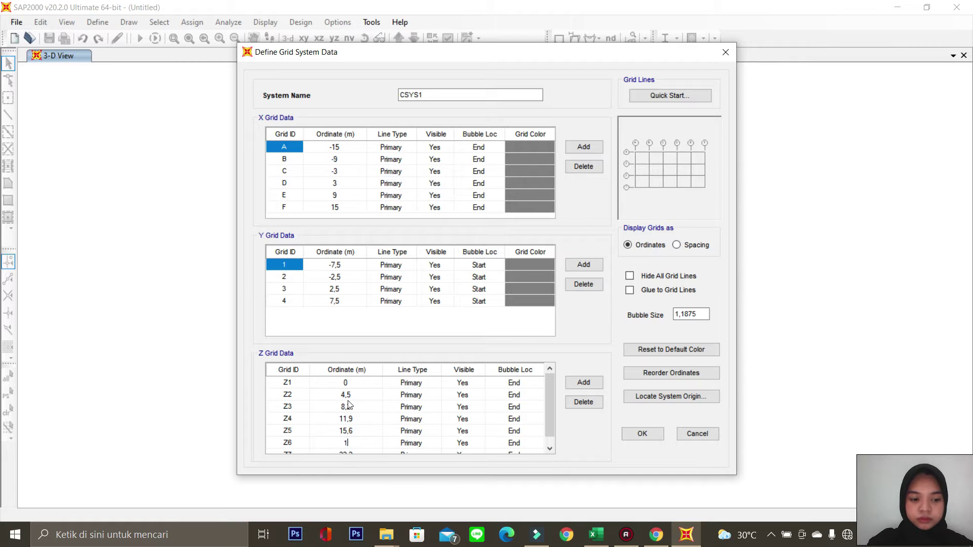
{"action": "type", "text": "9,3"}
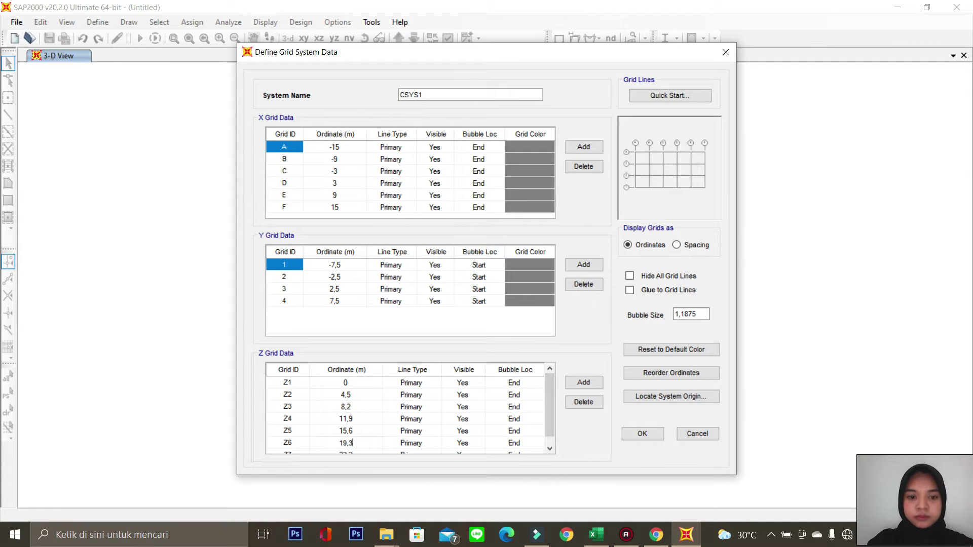
{"action": "key", "text": "Return"}
{"action": "type", "text": "23"}
{"action": "key", "text": "Return"}
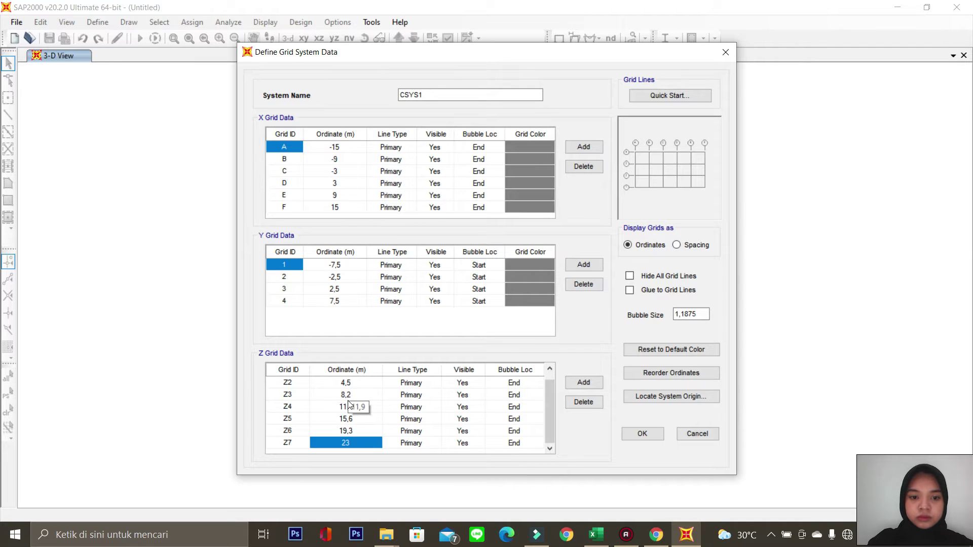
{"action": "left_click", "coordinate": [355, 420]}
{"action": "left_click", "coordinate": [640, 433]}
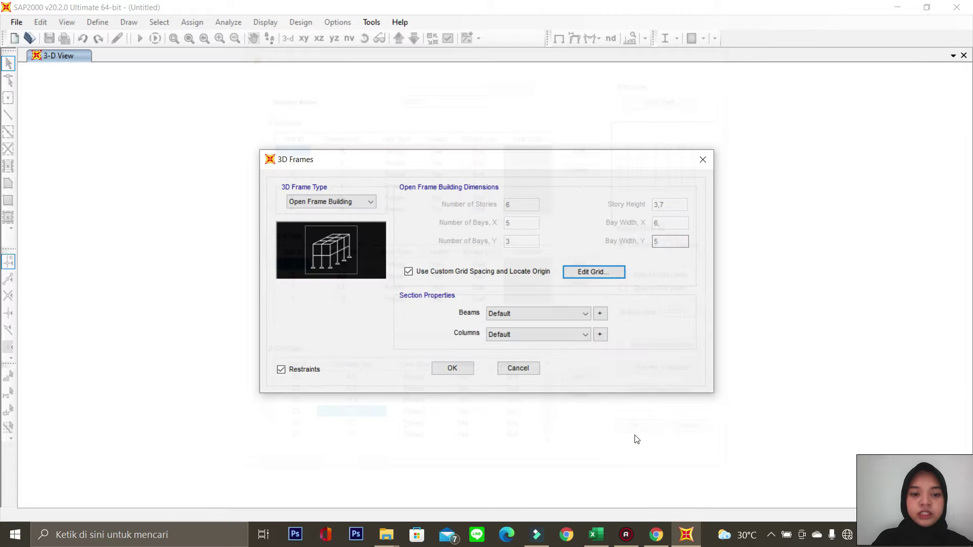
{"action": "left_click", "coordinate": [459, 369]}
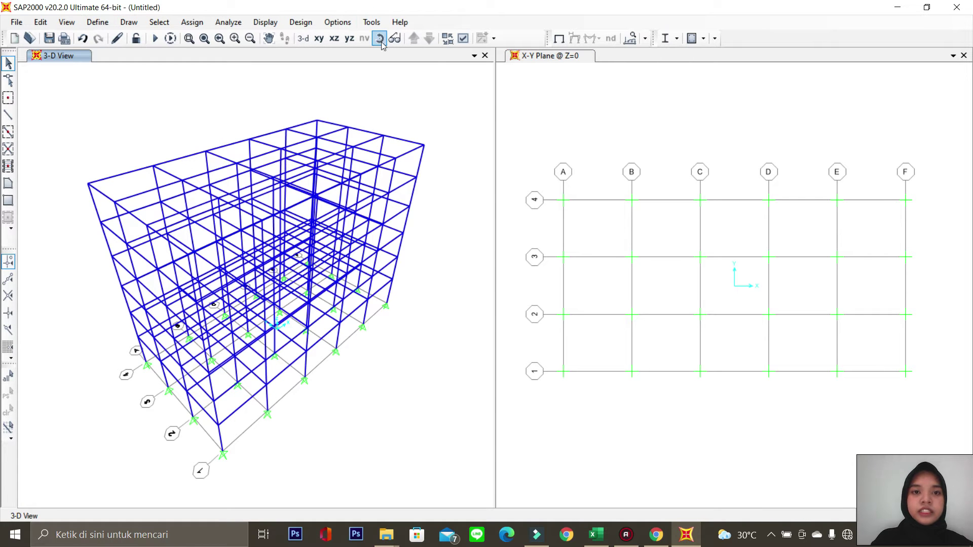
- Add a new material with region User and material type Concrete
{"action": "left_click", "coordinate": [379, 38]}
{"action": "left_click_drag", "start_coordinate": [467, 158], "coordinate": [369, 111]}
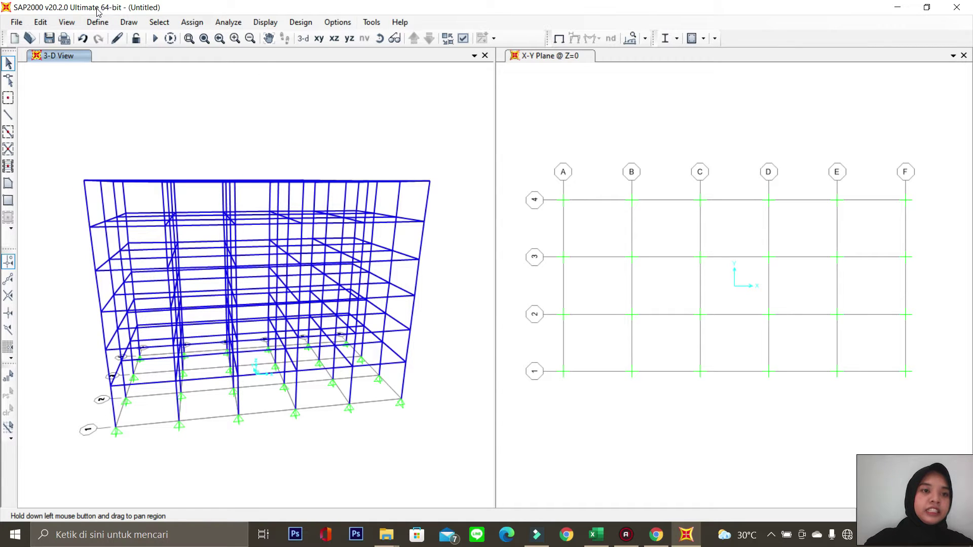
{"action": "left_click", "coordinate": [101, 23]}
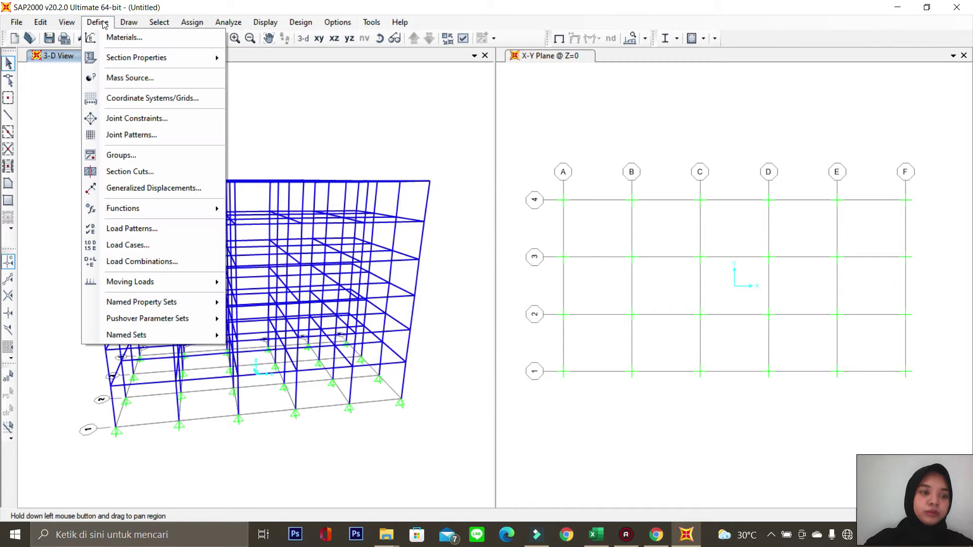
{"action": "left_click", "coordinate": [124, 39]}
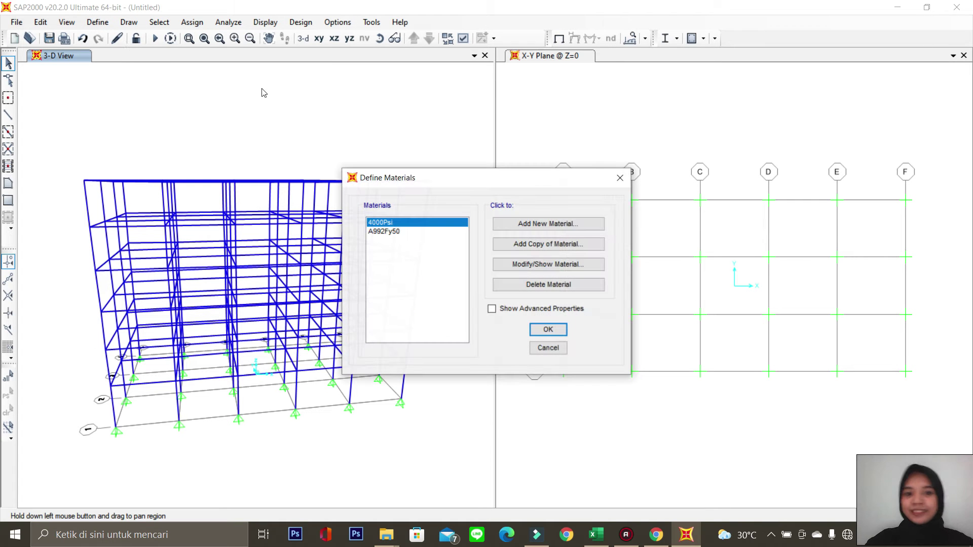
{"action": "left_click", "coordinate": [539, 227]}
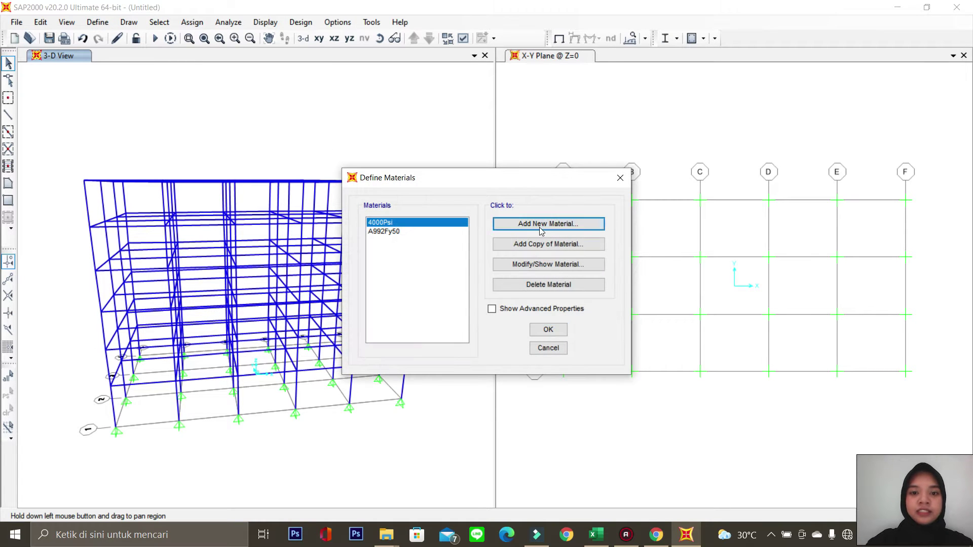
{"action": "left_click", "coordinate": [557, 240]}
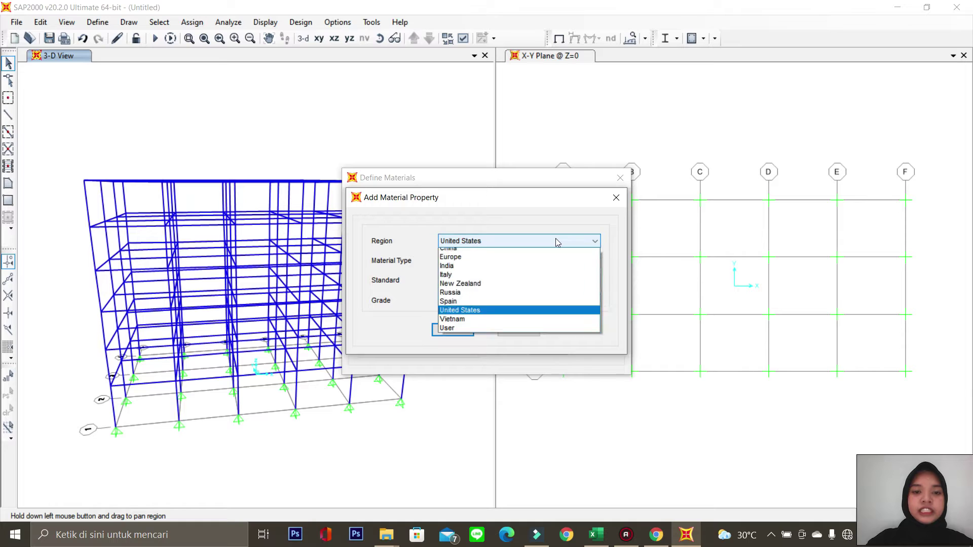
{"action": "left_click", "coordinate": [546, 335]}
{"action": "left_click", "coordinate": [546, 262]}
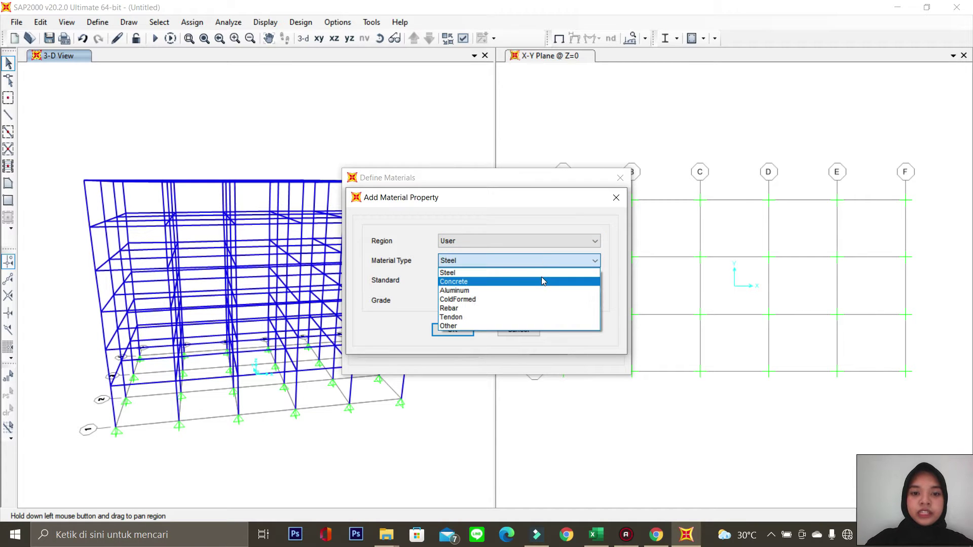
{"action": "left_click", "coordinate": [541, 278]}
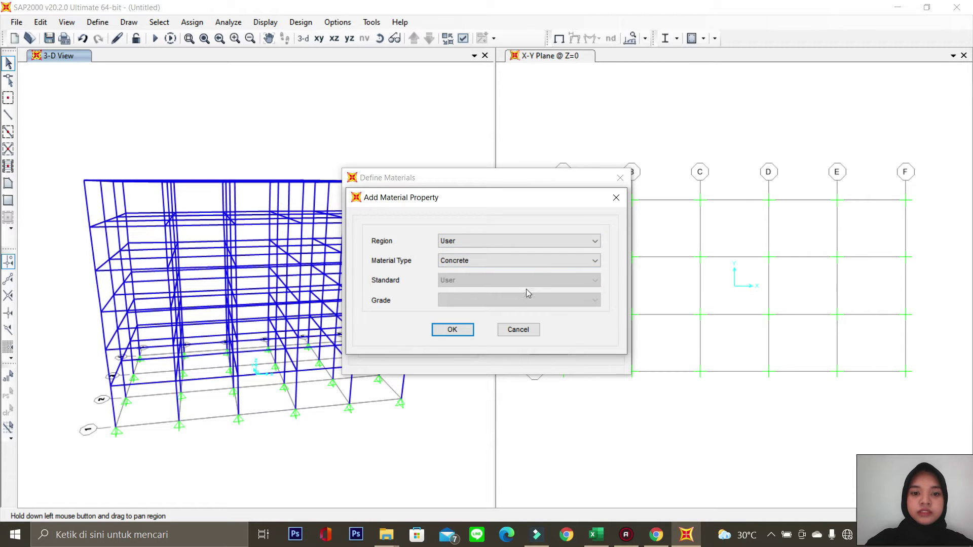
{"action": "left_click", "coordinate": [451, 330]}
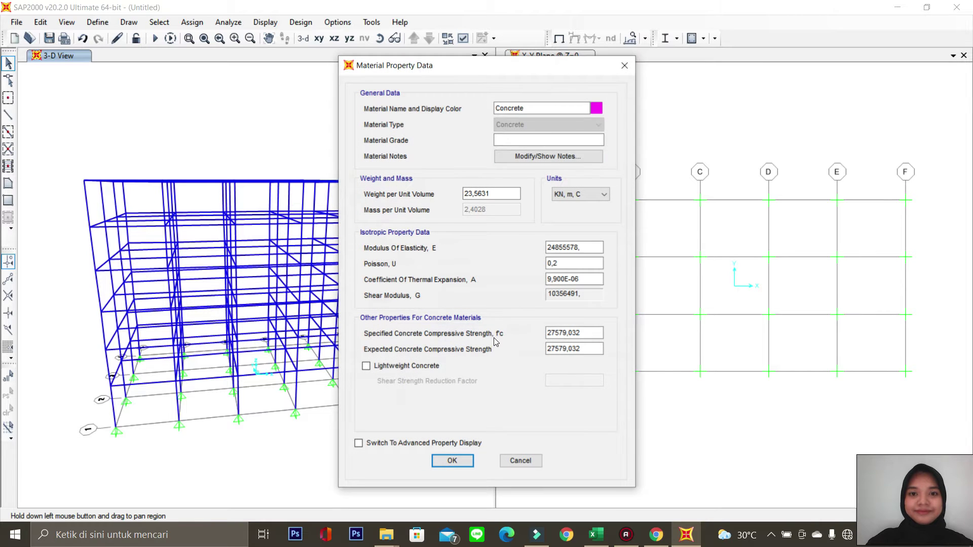
- Name the new concrete material K-350/FC' 30 MPa and keep its magenta display color
{"action": "left_click_drag", "start_coordinate": [527, 108], "coordinate": [502, 108]}
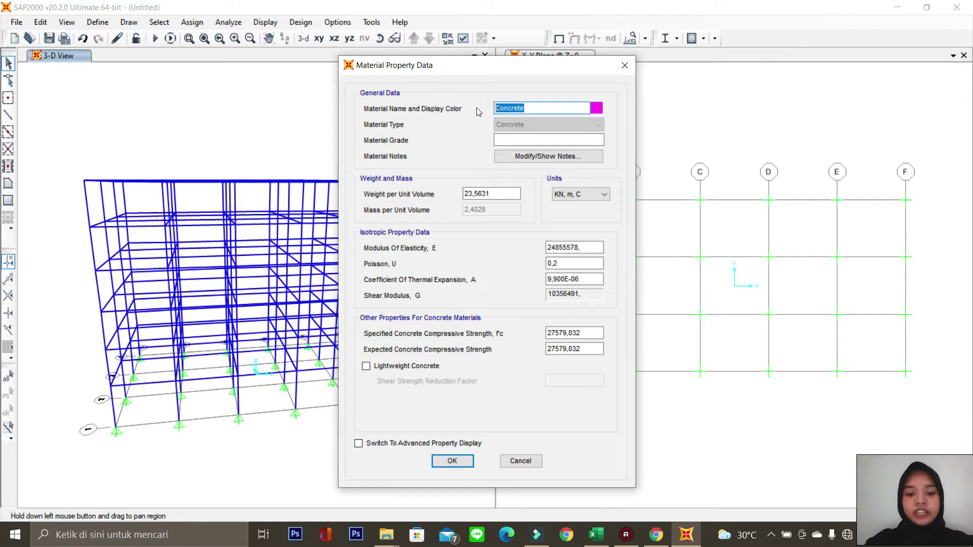
{"action": "type", "text": "K-350/FC' 30 MPa"}
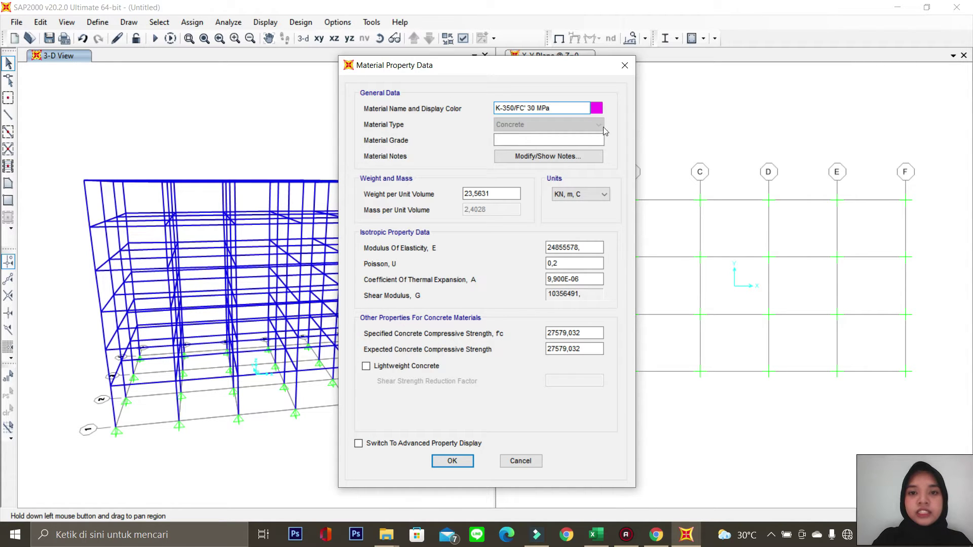
{"action": "left_click", "coordinate": [597, 108]}
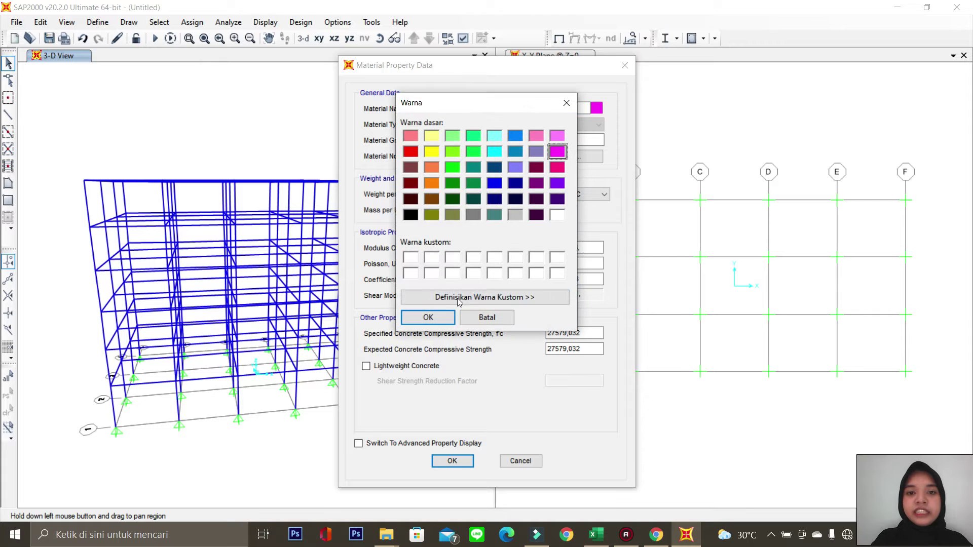
{"action": "left_click", "coordinate": [439, 318]}
- Switch the material units to Kgf, m, C, check the concrete density in the Excel data, and set the weight per unit volume to 2400
{"action": "left_click", "coordinate": [577, 195]}
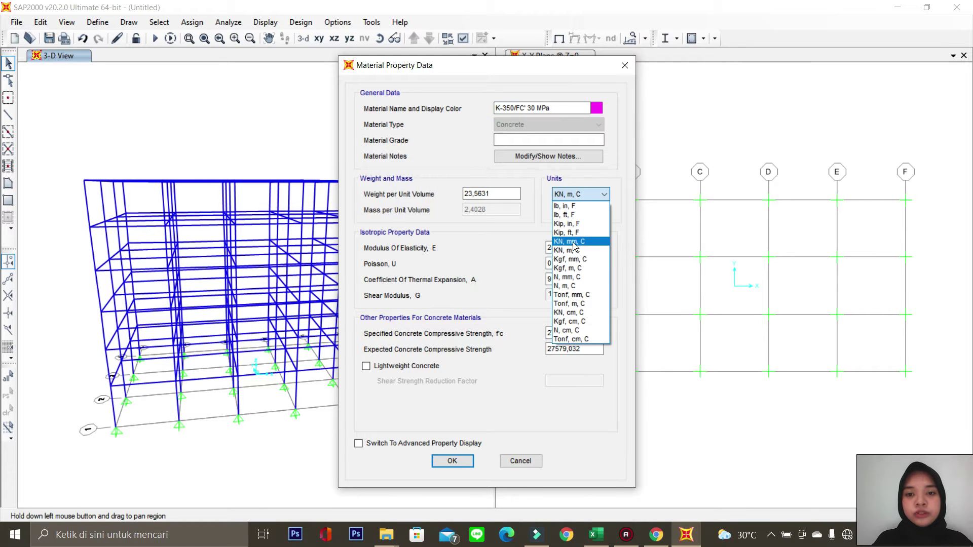
{"action": "left_click", "coordinate": [577, 269]}
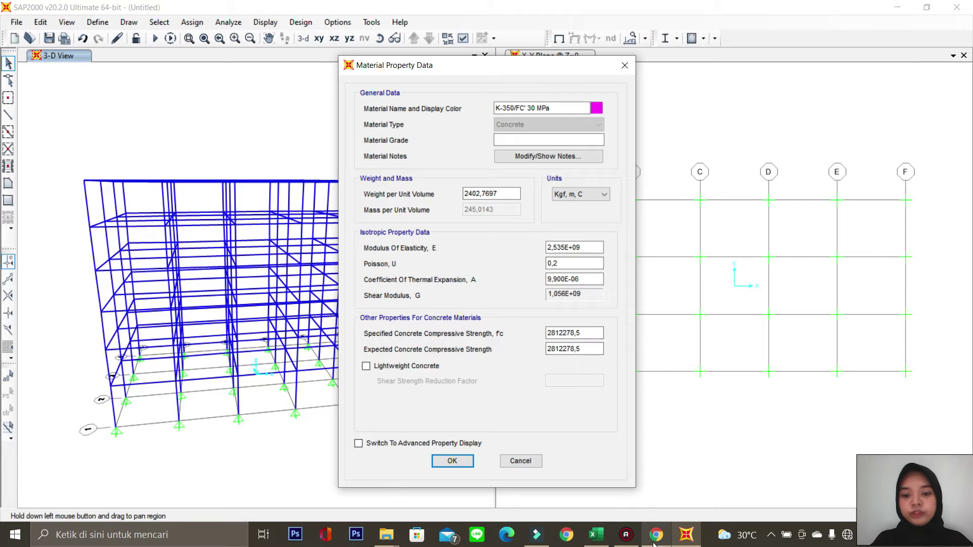
{"action": "left_click", "coordinate": [606, 536]}
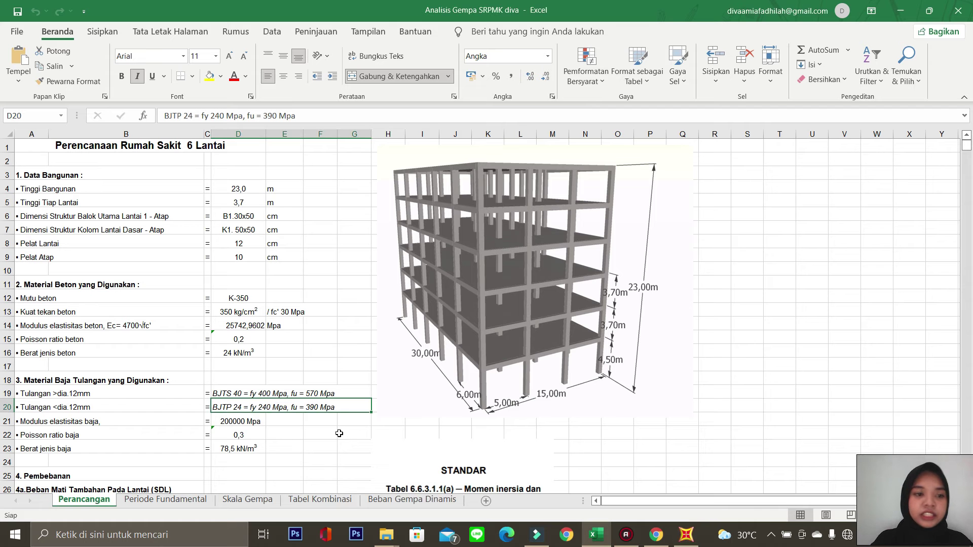
{"action": "left_click", "coordinate": [285, 363]}
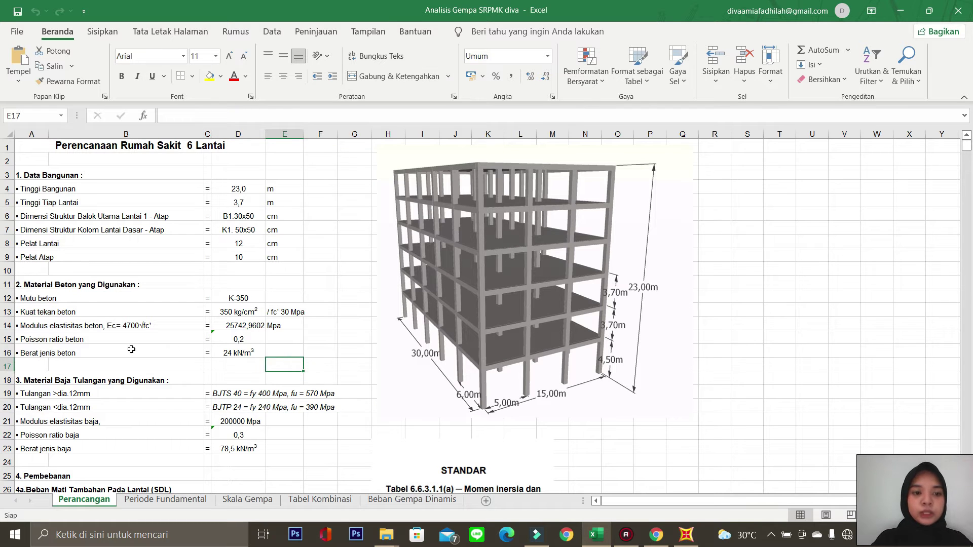
{"action": "left_click", "coordinate": [229, 354]}
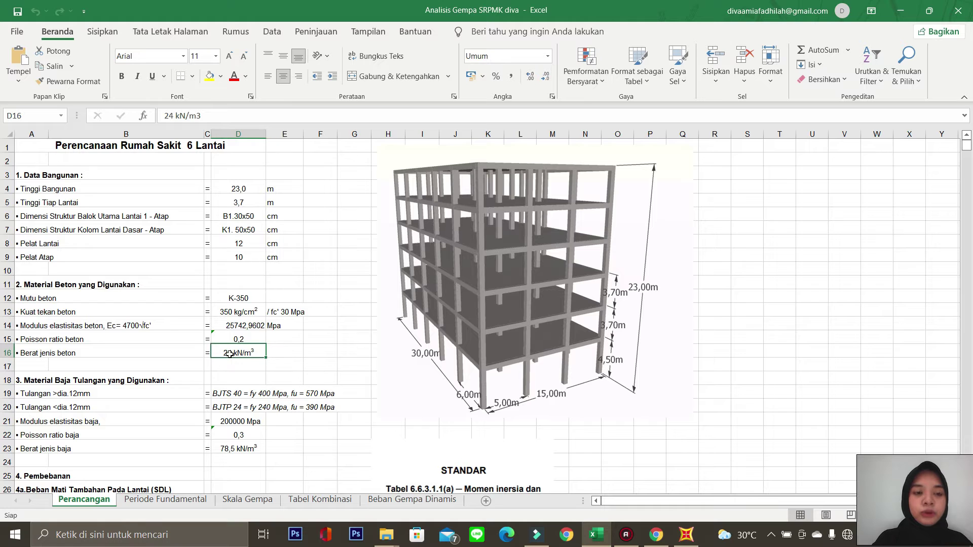
{"action": "left_click", "coordinate": [688, 537]}
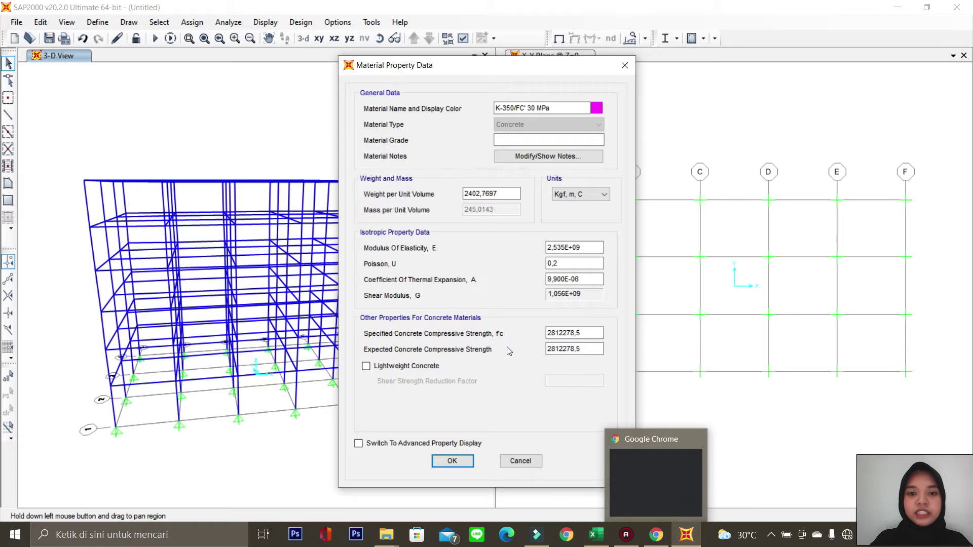
{"action": "left_click_drag", "start_coordinate": [504, 193], "coordinate": [462, 195]}
{"action": "type", "text": "2400"}
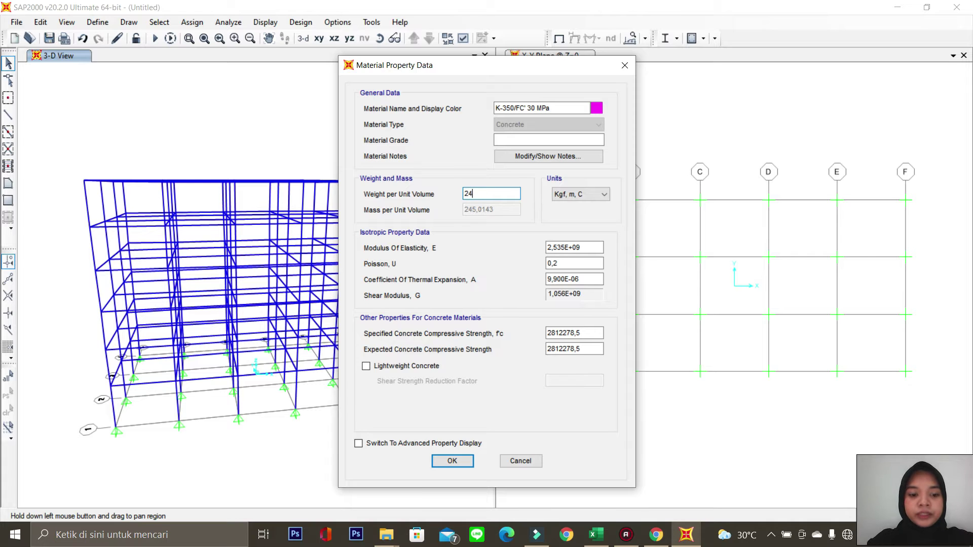
- Switch the material units to N, mm, C and set the concrete's modulus of elasticity to 4700*sqr(30)
{"action": "left_click", "coordinate": [596, 195]}
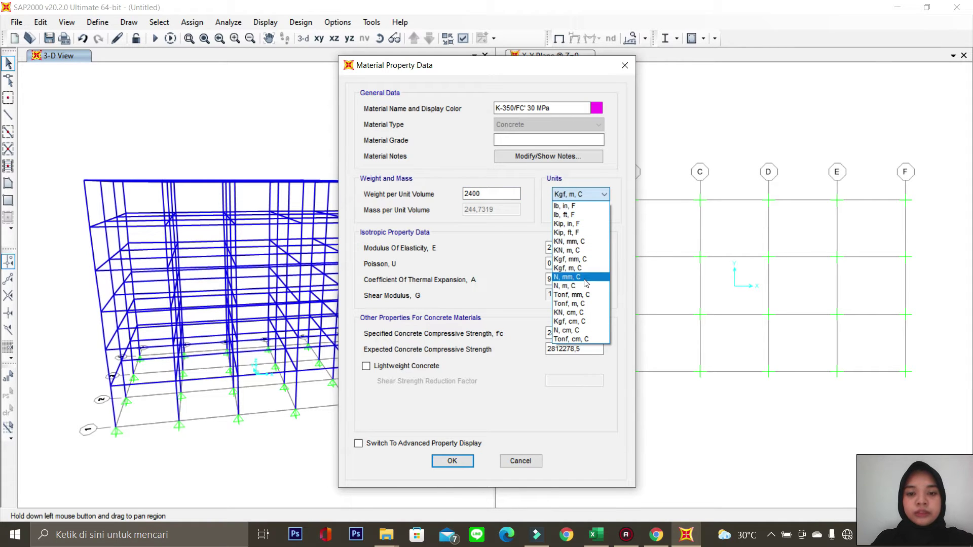
{"action": "left_click", "coordinate": [585, 277]}
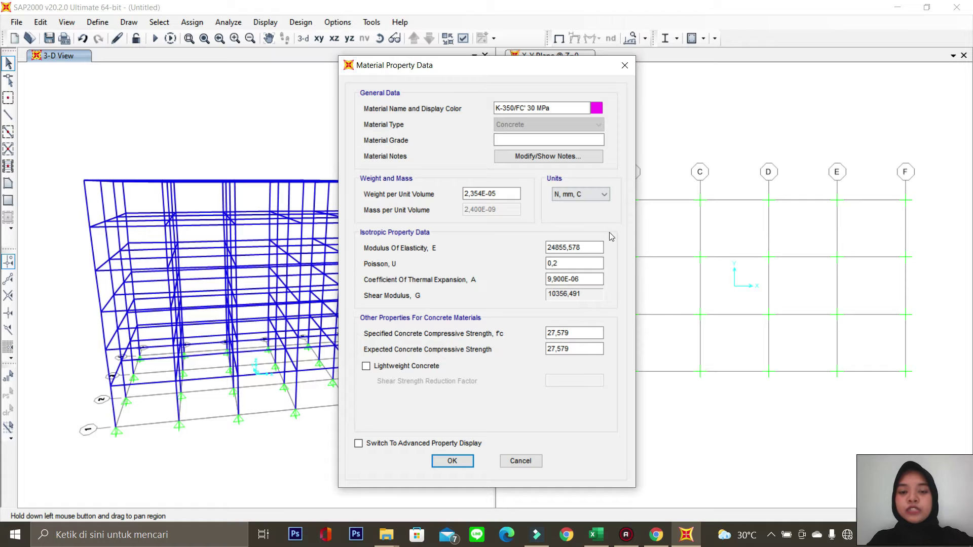
{"action": "left_click_drag", "start_coordinate": [588, 247], "coordinate": [548, 246]}
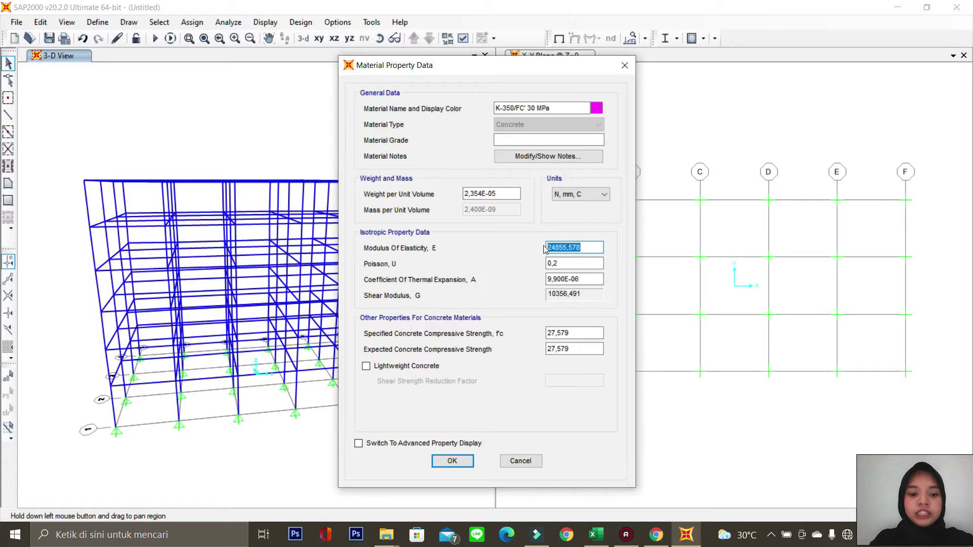
{"action": "type", "text": "4700*sqr(30"}
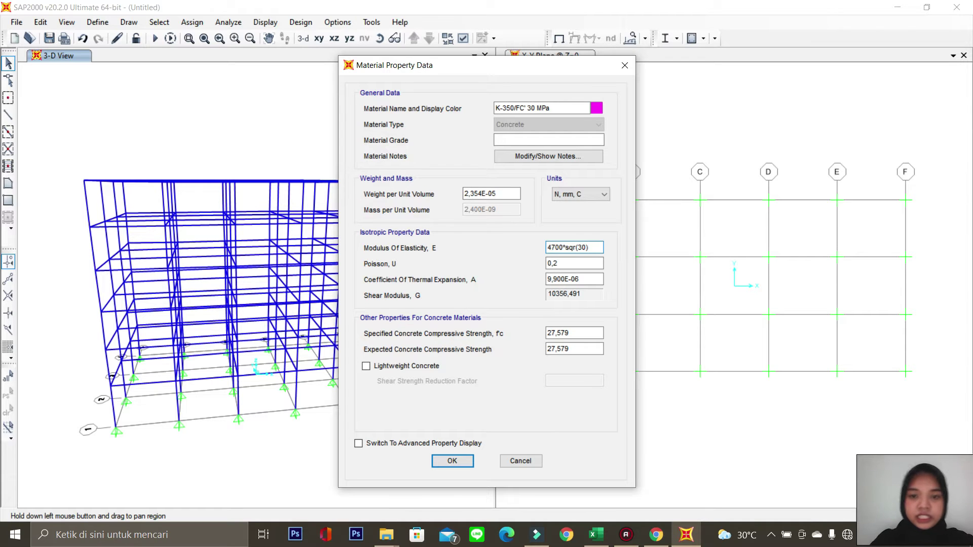
{"action": "left_click", "coordinate": [584, 279]}
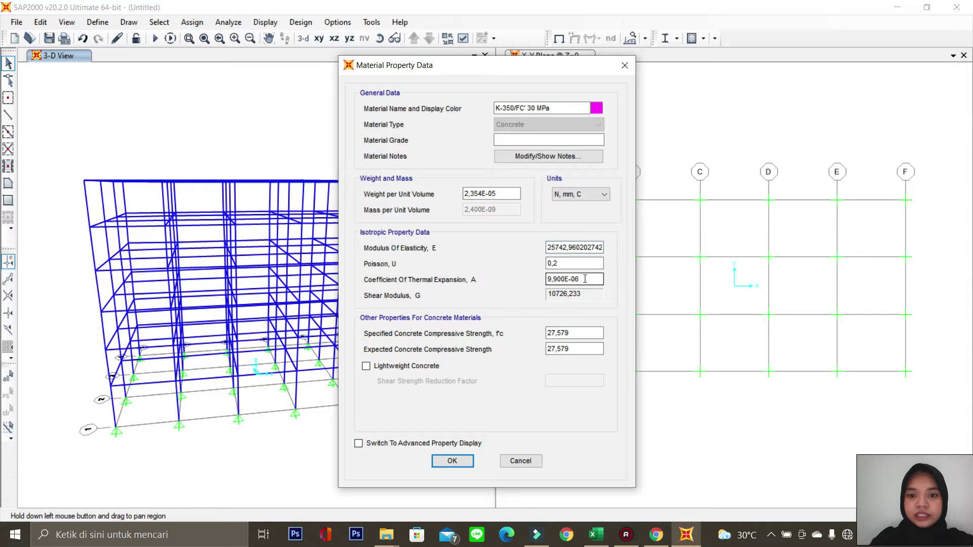
- Set the specified and expected concrete compressive strengths to 30 and accept the concrete material
{"action": "left_click_drag", "start_coordinate": [586, 333], "coordinate": [543, 333]}
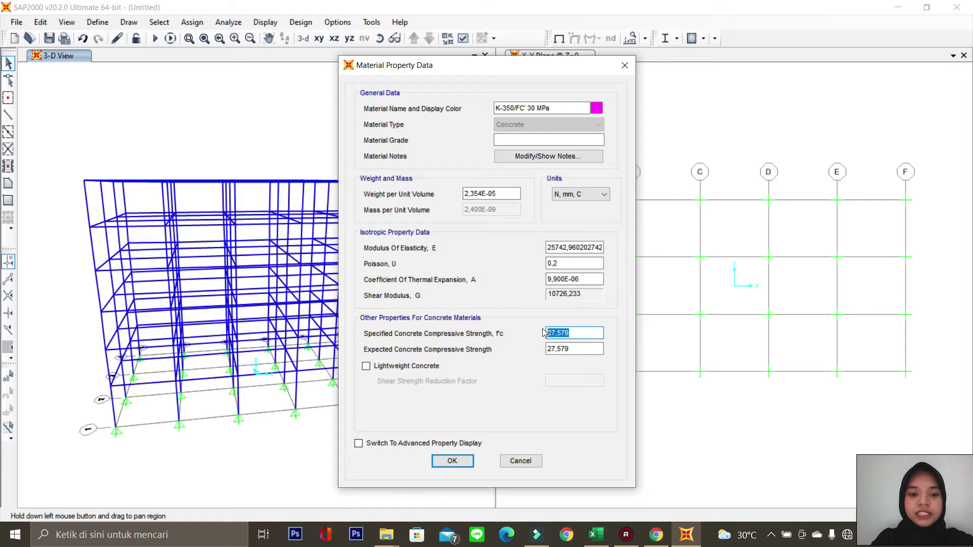
{"action": "type", "text": "30"}
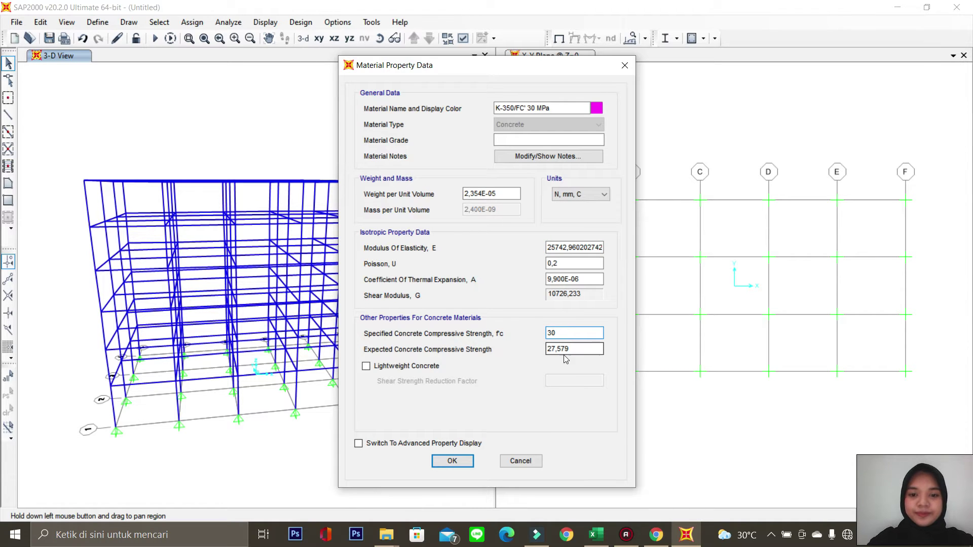
{"action": "left_click_drag", "start_coordinate": [584, 348], "coordinate": [537, 353]}
{"action": "type", "text": "30"}
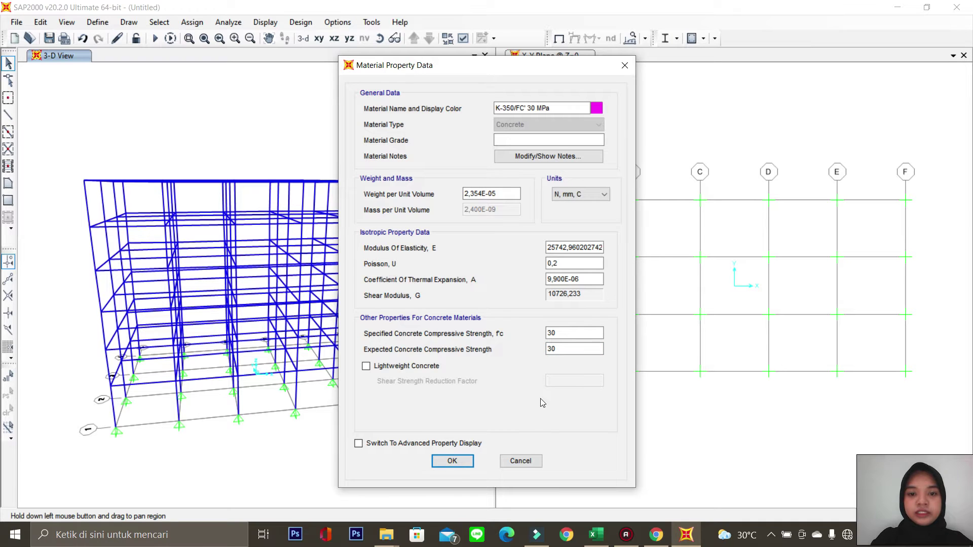
{"action": "left_click", "coordinate": [454, 461]}
{"action": "left_click", "coordinate": [441, 298]}
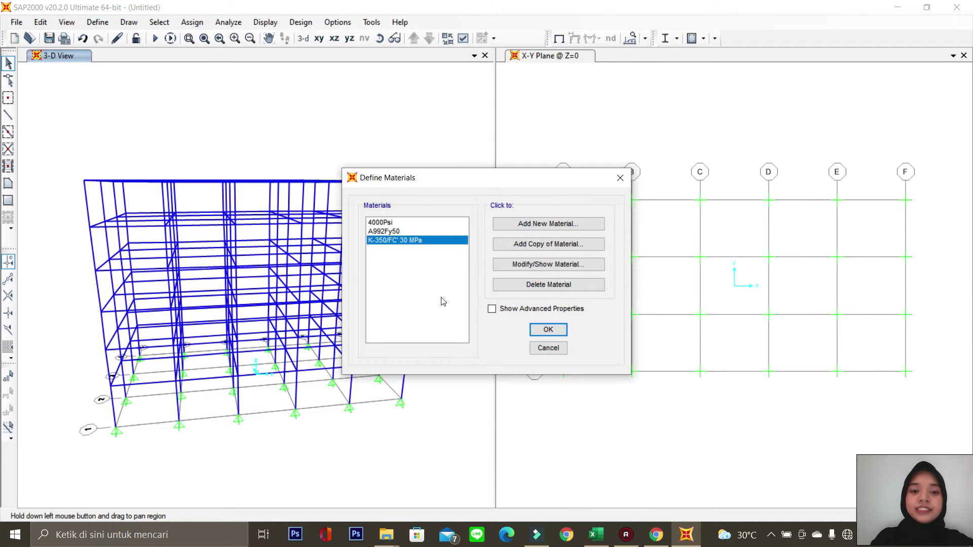
- Add a new material with region User and material type Rebar, and name it BJTS40
{"action": "left_click", "coordinate": [540, 223]}
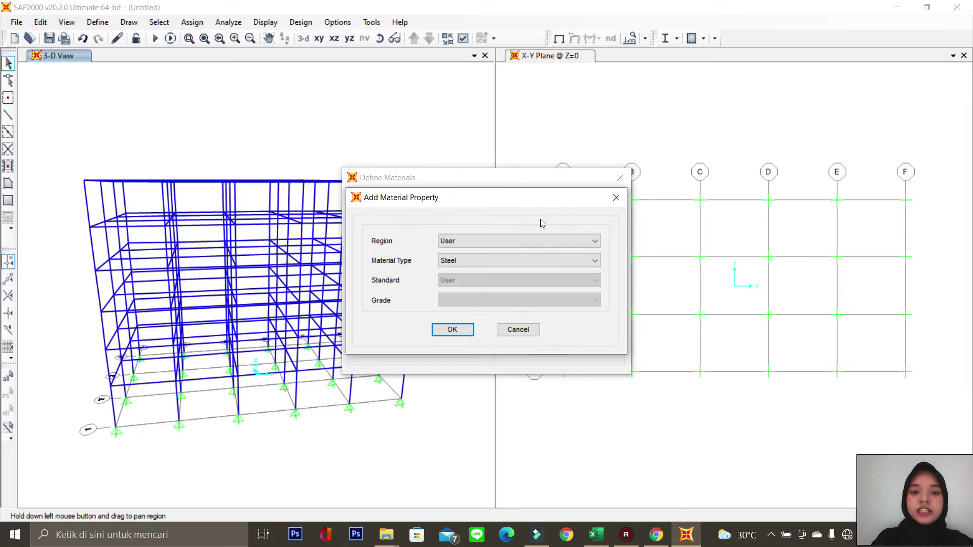
{"action": "left_click", "coordinate": [559, 264]}
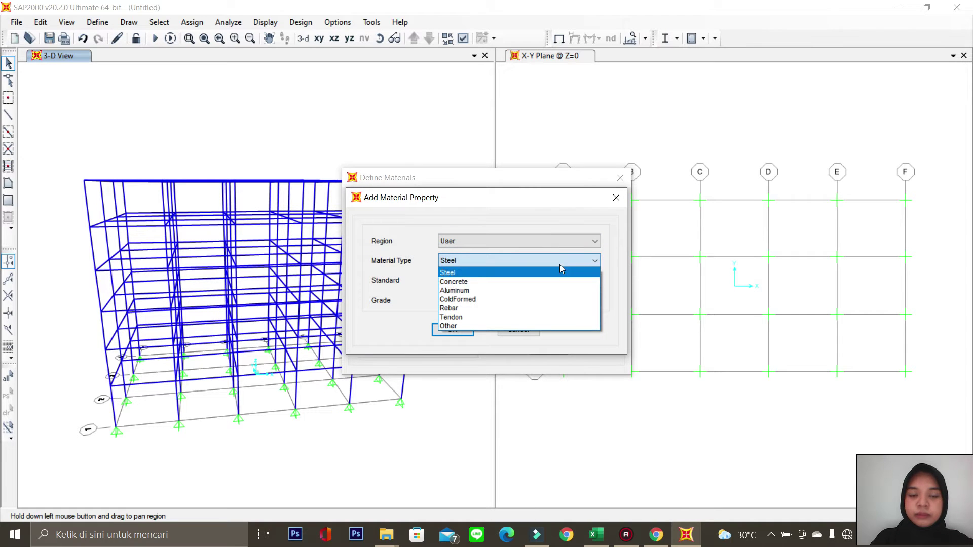
{"action": "left_click", "coordinate": [500, 309]}
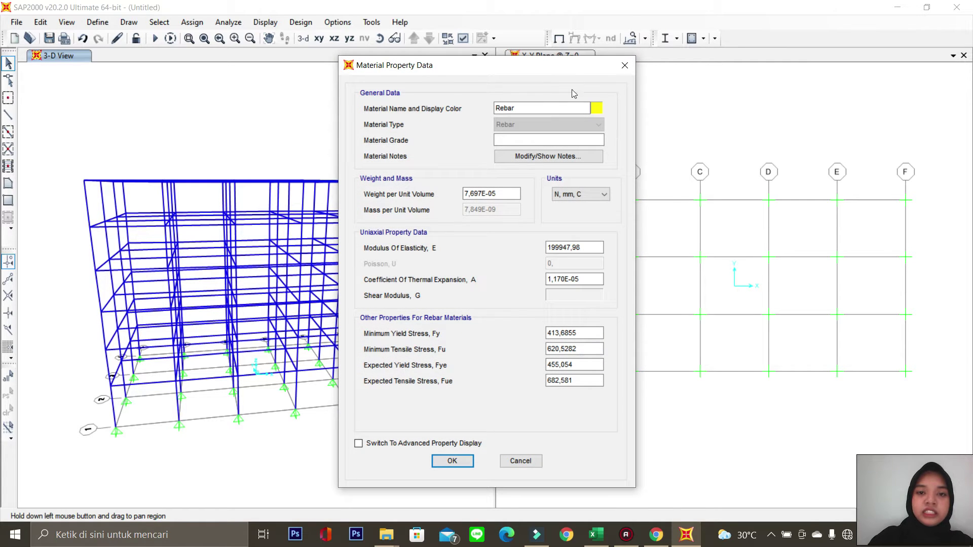
{"action": "left_click_drag", "start_coordinate": [550, 108], "coordinate": [482, 121]}
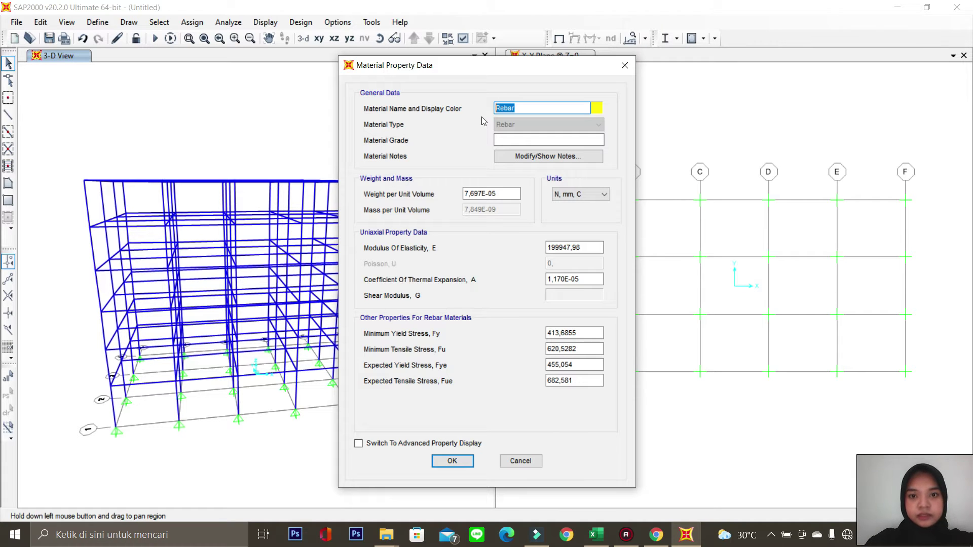
{"action": "type", "text": "BJTS40"}
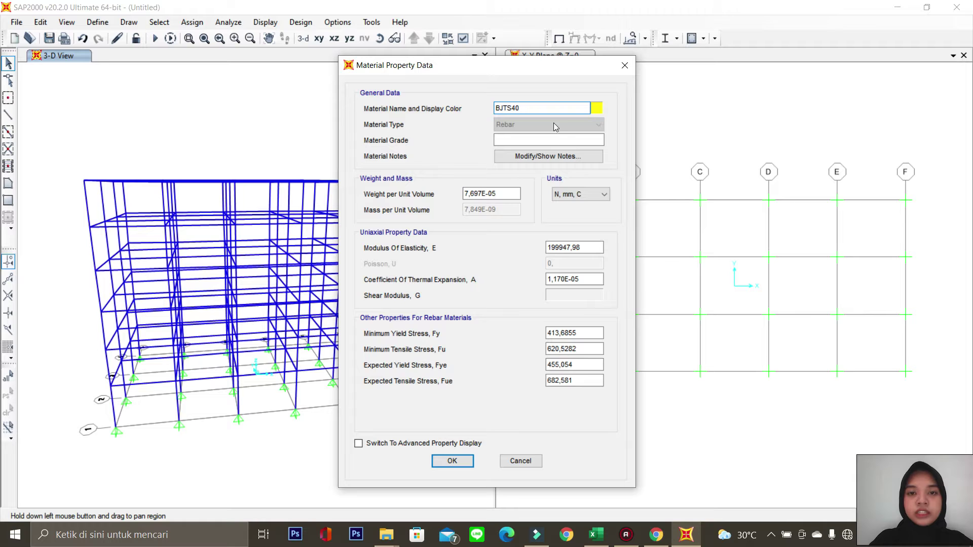
- Switch the units to KN, m, C, check the steel density in the Excel data, and set the rebar's weight per unit volume to 78,5
{"action": "left_click", "coordinate": [497, 194]}
{"action": "left_click", "coordinate": [599, 197]}
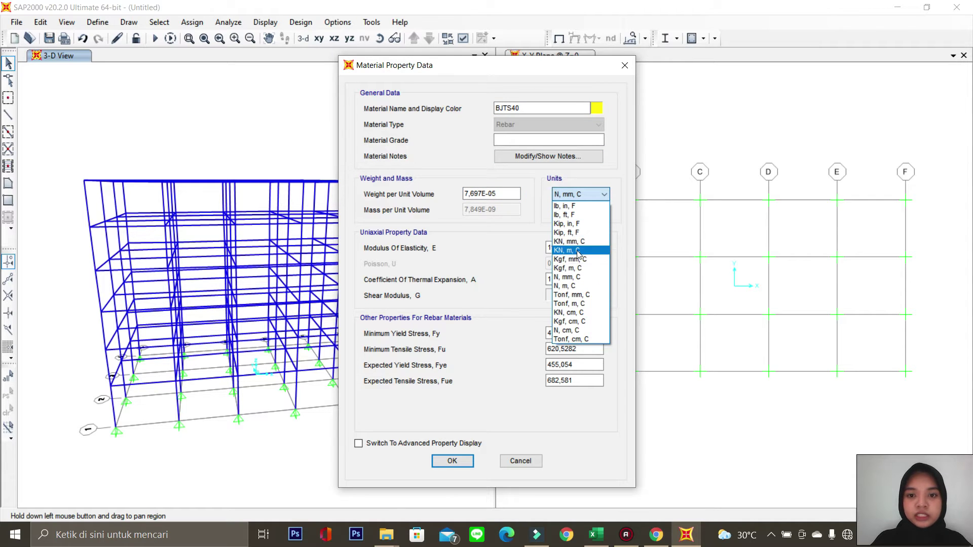
{"action": "left_click", "coordinate": [578, 250]}
{"action": "left_click_drag", "start_coordinate": [522, 194], "coordinate": [457, 197]}
{"action": "left_click", "coordinate": [596, 535]}
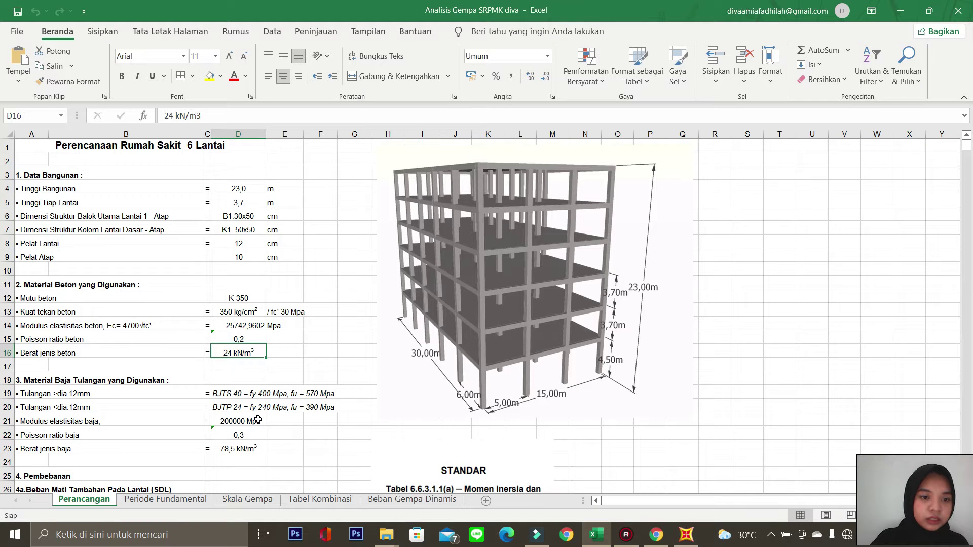
{"action": "left_click", "coordinate": [238, 449]}
{"action": "left_click", "coordinate": [682, 536]}
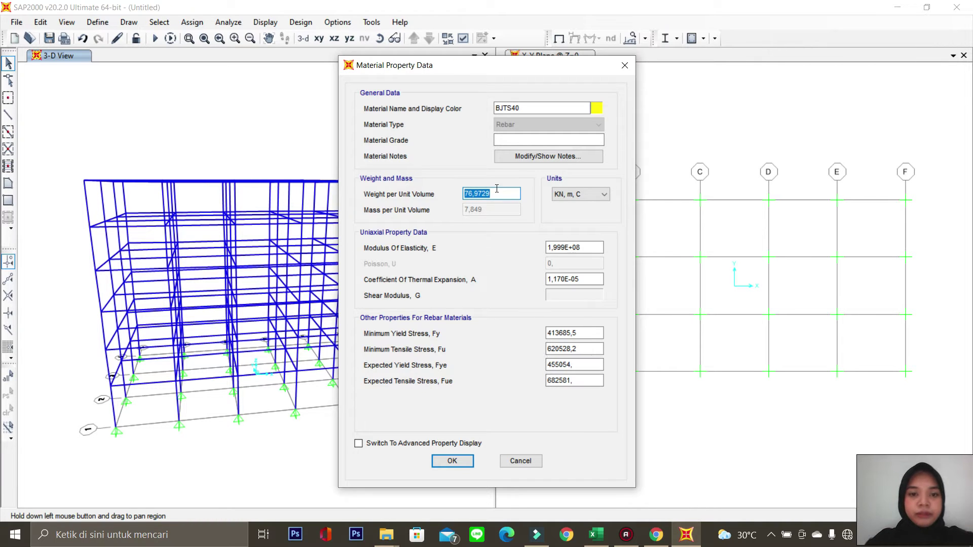
{"action": "type", "text": "78,5"}
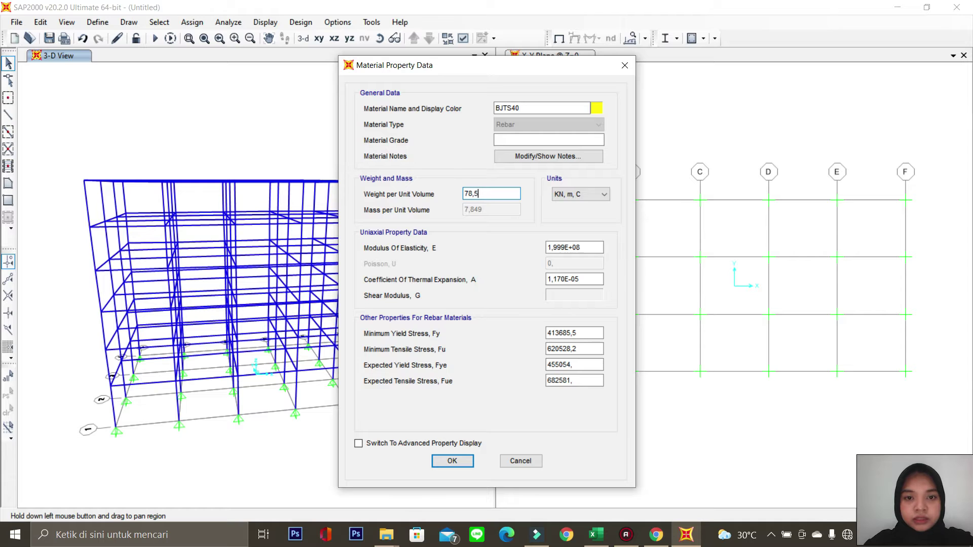
- Switch the units to N, mm, C and set the rebar's modulus of elasticity to 200000
{"action": "left_click", "coordinate": [601, 195]}
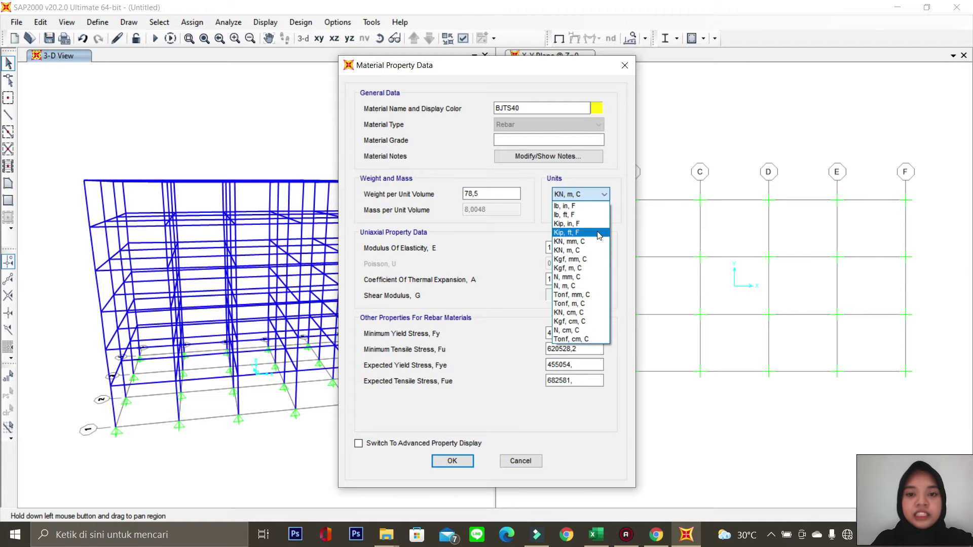
{"action": "left_click", "coordinate": [578, 280]}
{"action": "left_click_drag", "start_coordinate": [582, 247], "coordinate": [537, 251]}
{"action": "type", "text": "200000"}
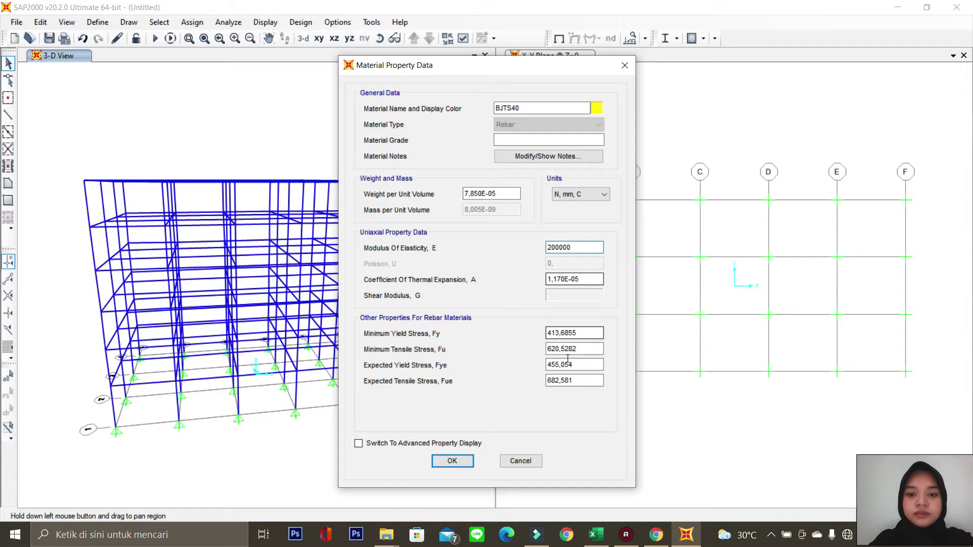
- Look up the BJTS 40 strengths in the Excel data, and set the minimum yield stress Fy to 400 and minimum tensile stress Fu to 570
{"action": "left_click", "coordinate": [582, 333]}
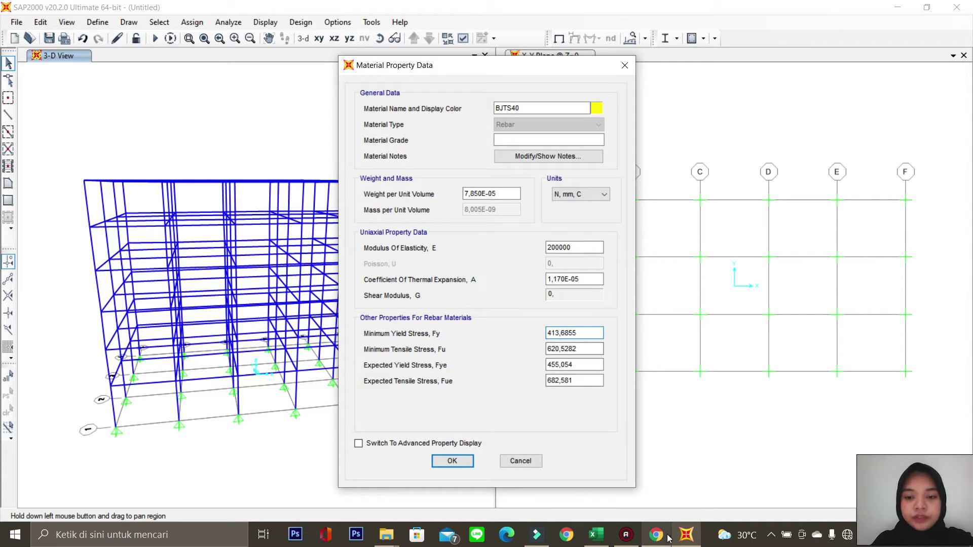
{"action": "left_click", "coordinate": [596, 535]}
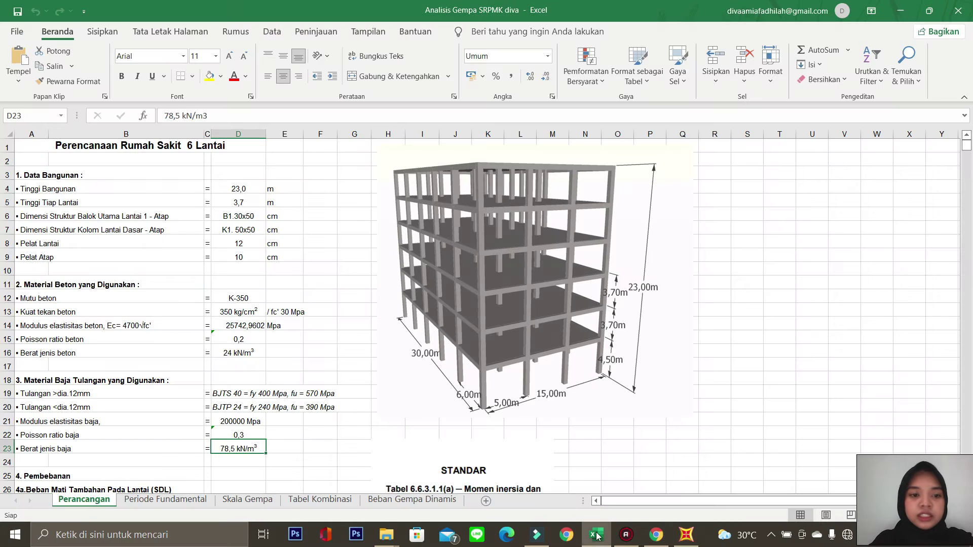
{"action": "left_click", "coordinate": [274, 398]}
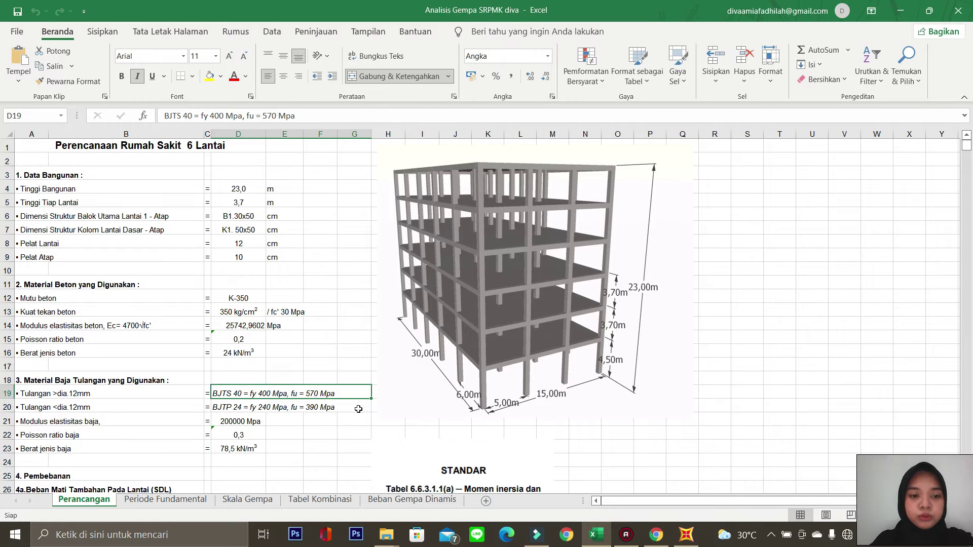
{"action": "left_click", "coordinate": [686, 534]}
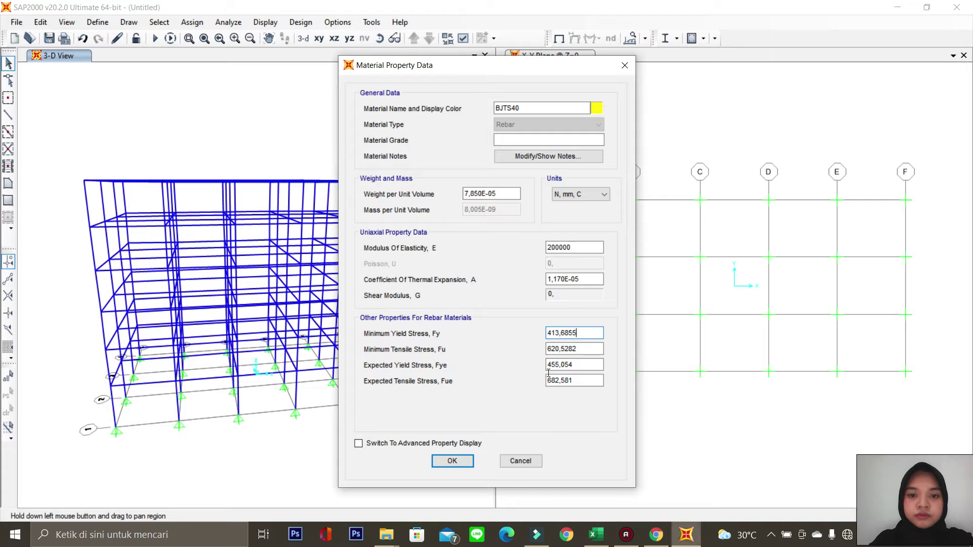
{"action": "left_click_drag", "start_coordinate": [591, 332], "coordinate": [538, 352]}
{"action": "type", "text": "400"}
{"action": "type", "text": "57"}
{"action": "type", "text": "0"}
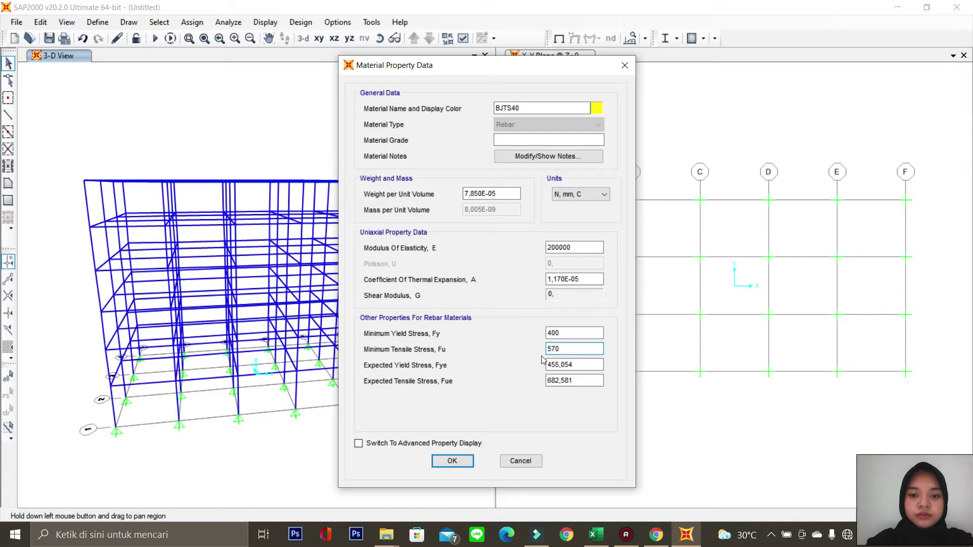
- Set the BJTS40 rebar's expected yield stress Fye to 400 and expected tensile stress Fue to 570, and accept the material
{"action": "left_click_drag", "start_coordinate": [584, 360], "coordinate": [536, 369]}
{"action": "type", "text": "400"}
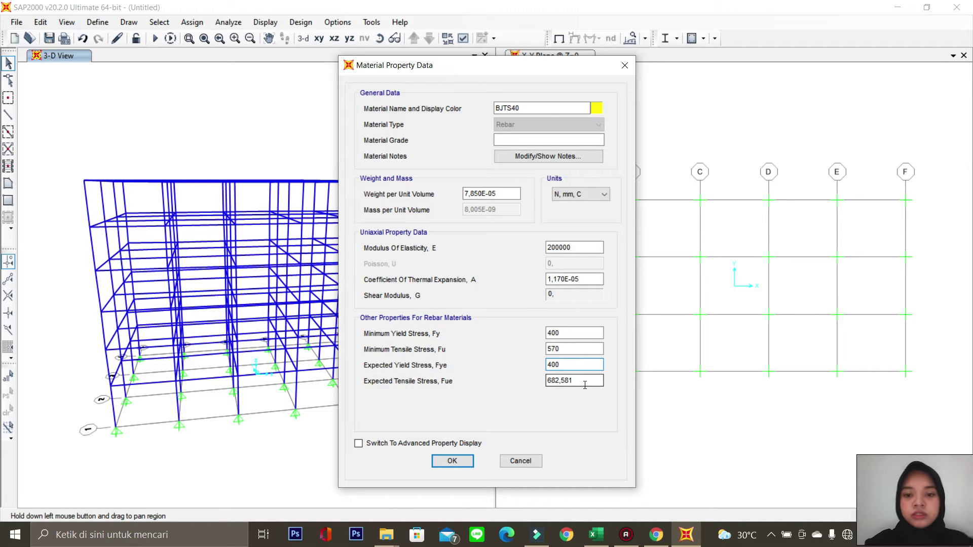
{"action": "left_click_drag", "start_coordinate": [547, 380], "coordinate": [583, 383]}
{"action": "type", "text": "57"}
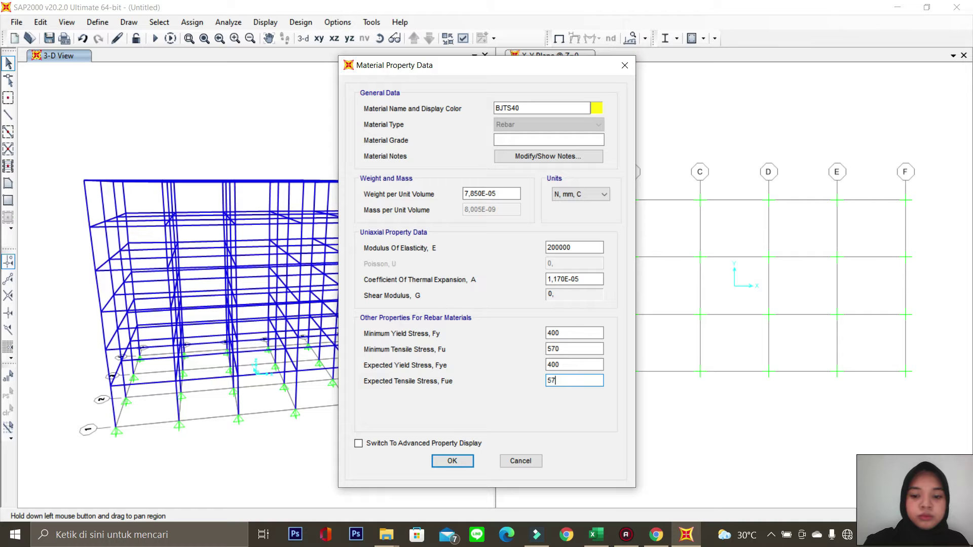
{"action": "type", "text": "0"}
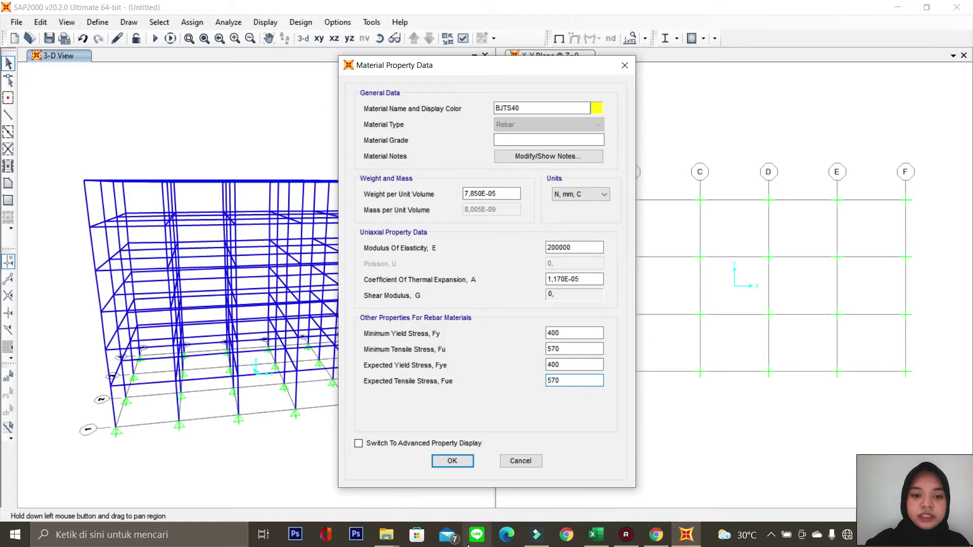
{"action": "left_click", "coordinate": [451, 461]}
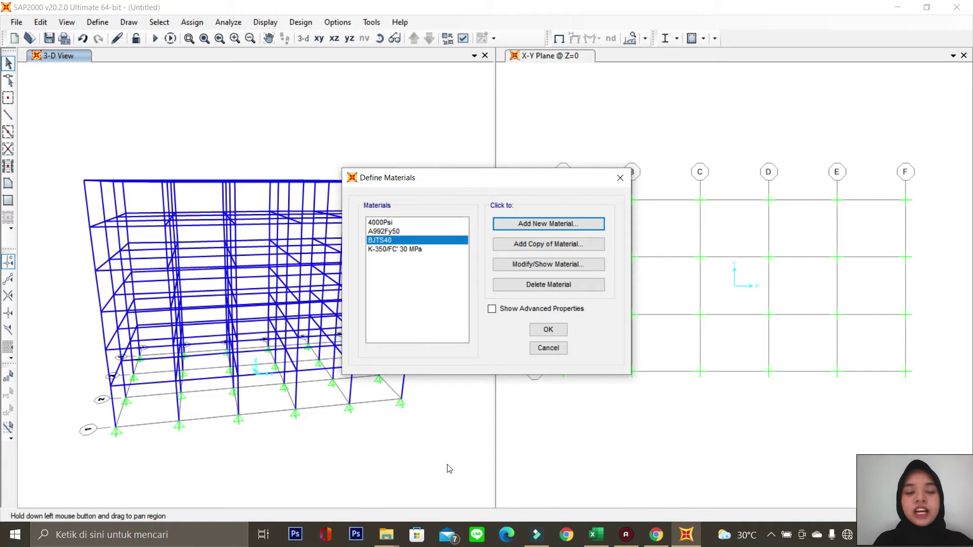
- Add a copy of the BJTS40 material and name it BJTP24
{"action": "left_click", "coordinate": [444, 264]}
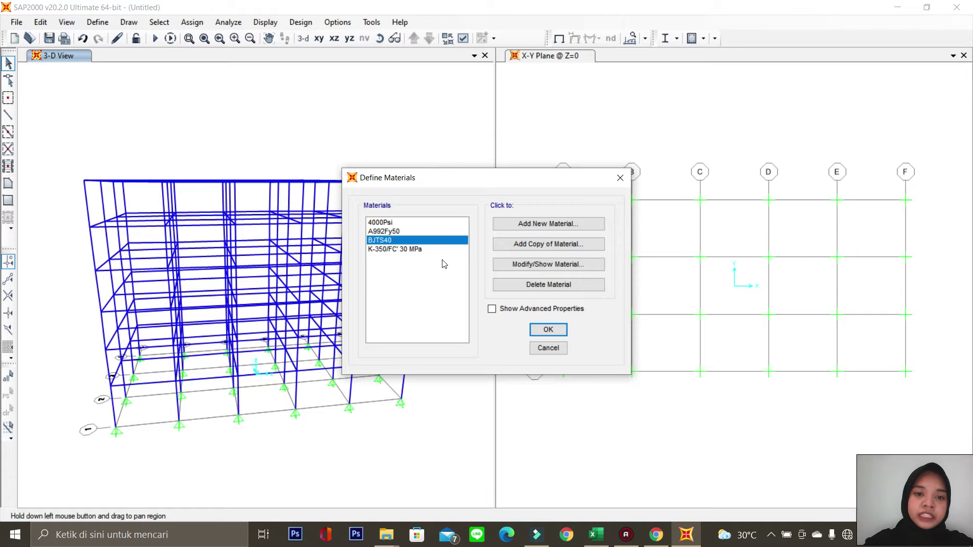
{"action": "left_click", "coordinate": [522, 242]}
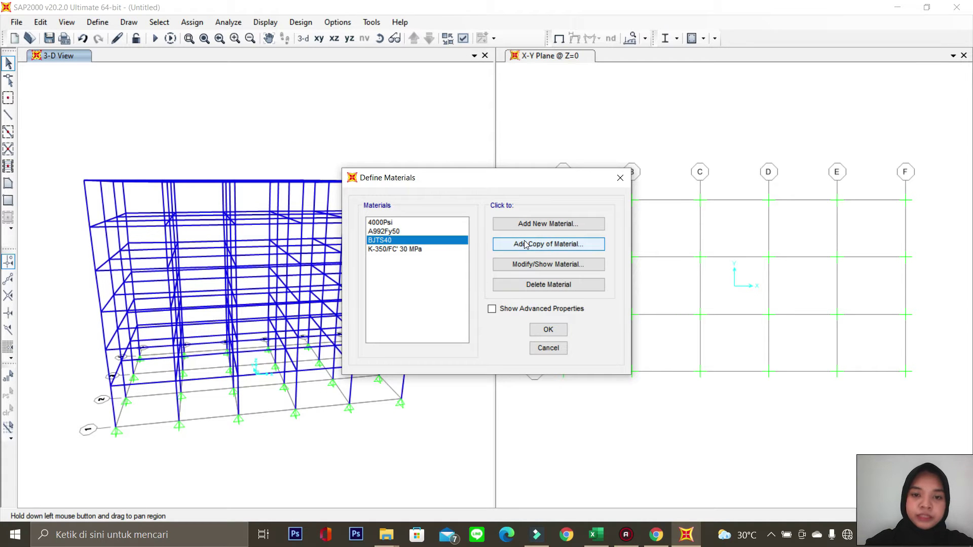
{"action": "left_click", "coordinate": [527, 109]}
{"action": "left_click_drag", "start_coordinate": [527, 110], "coordinate": [471, 114]}
{"action": "type", "text": "BJTP24"}
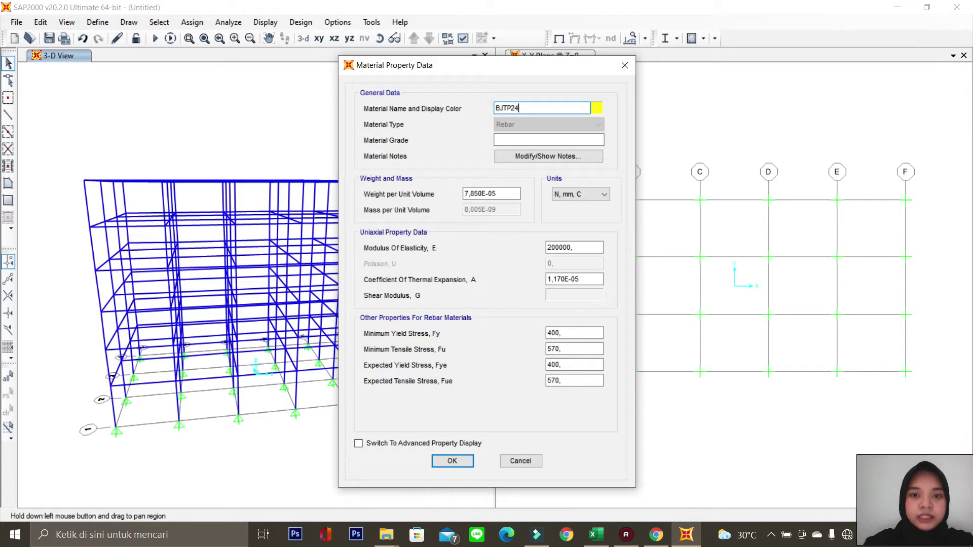
- Set BJTP24's minimum and expected yield stresses to 240 and its minimum and expected tensile stresses to 390
{"action": "left_click", "coordinate": [505, 193]}
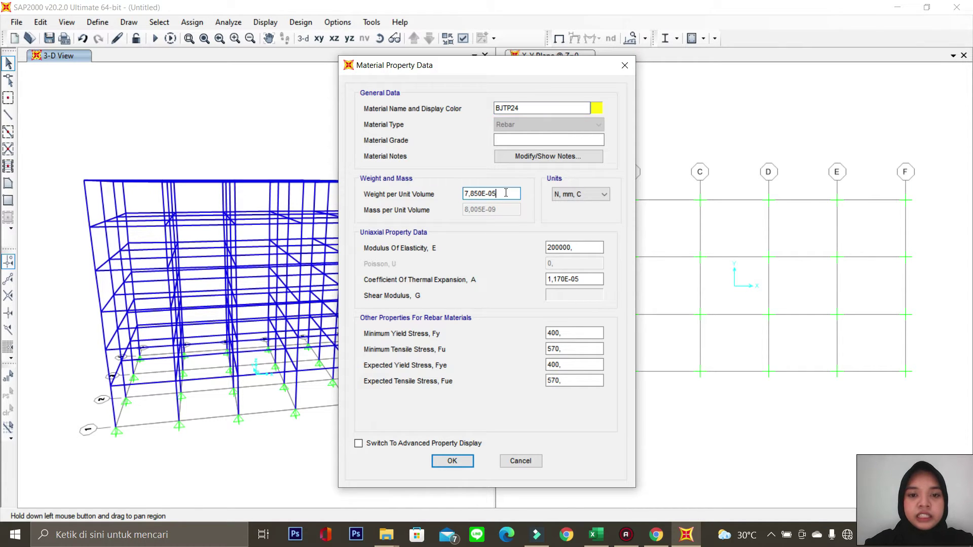
{"action": "left_click_drag", "start_coordinate": [567, 333], "coordinate": [528, 331]}
{"action": "type", "text": "240"}
{"action": "left_click", "coordinate": [568, 348]}
{"action": "left_click_drag", "start_coordinate": [567, 348], "coordinate": [531, 347]}
{"action": "type", "text": "390"}
{"action": "key", "text": "Tab"}
{"action": "type", "text": "240"}
{"action": "key", "text": "Tab"}
{"action": "type", "text": "390"}
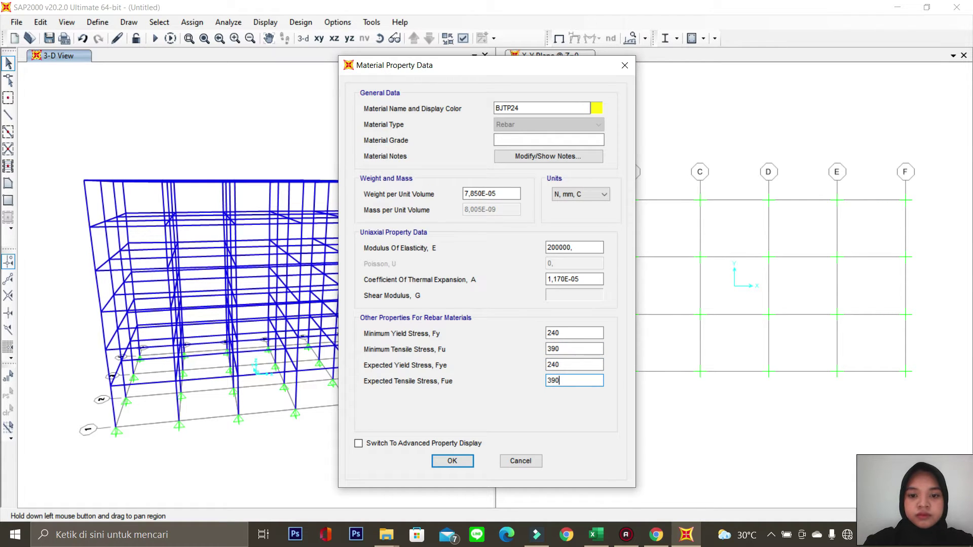
- Check the BJTP 24 strengths against the Excel data, and accept the new rebar and the material definitions
{"action": "left_click", "coordinate": [597, 534]}
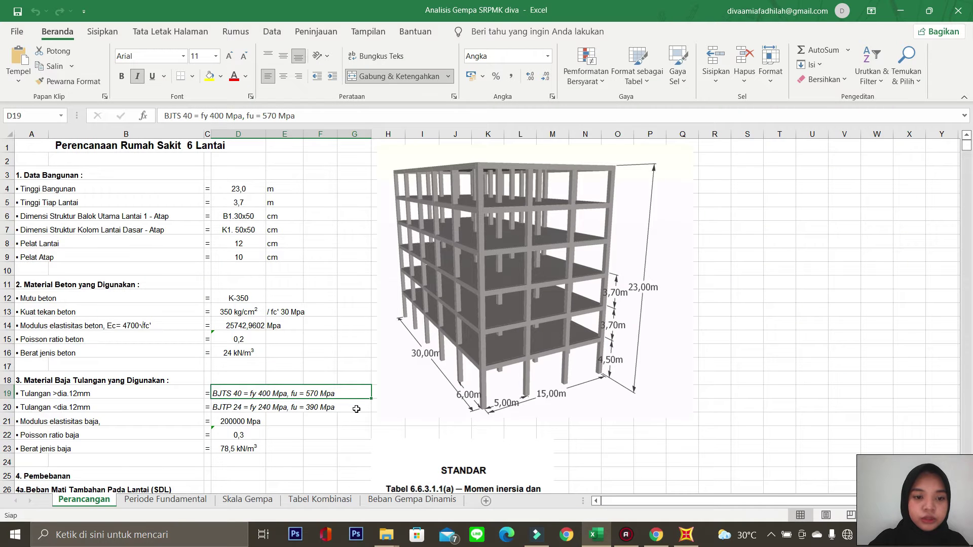
{"action": "left_click_drag", "start_coordinate": [655, 534], "coordinate": [558, 543]}
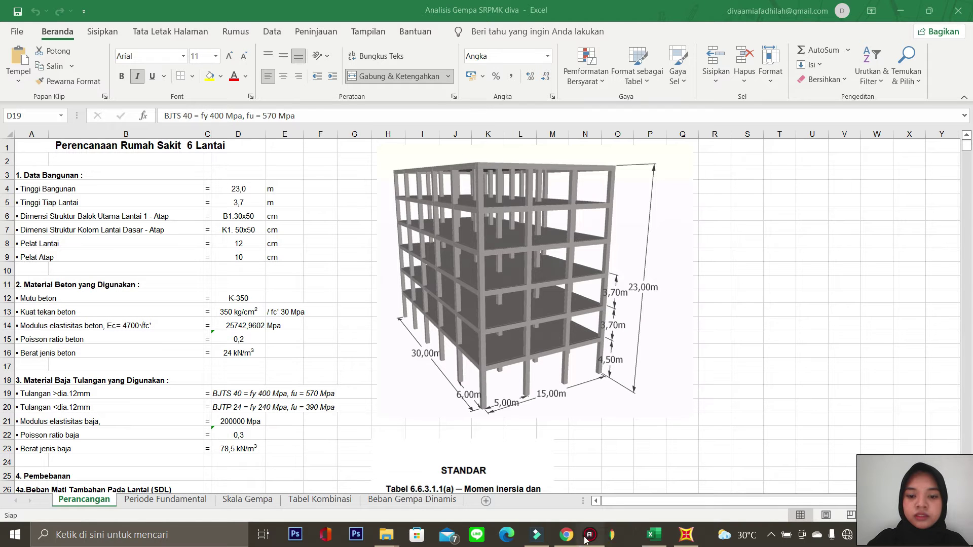
{"action": "left_click", "coordinate": [686, 540]}
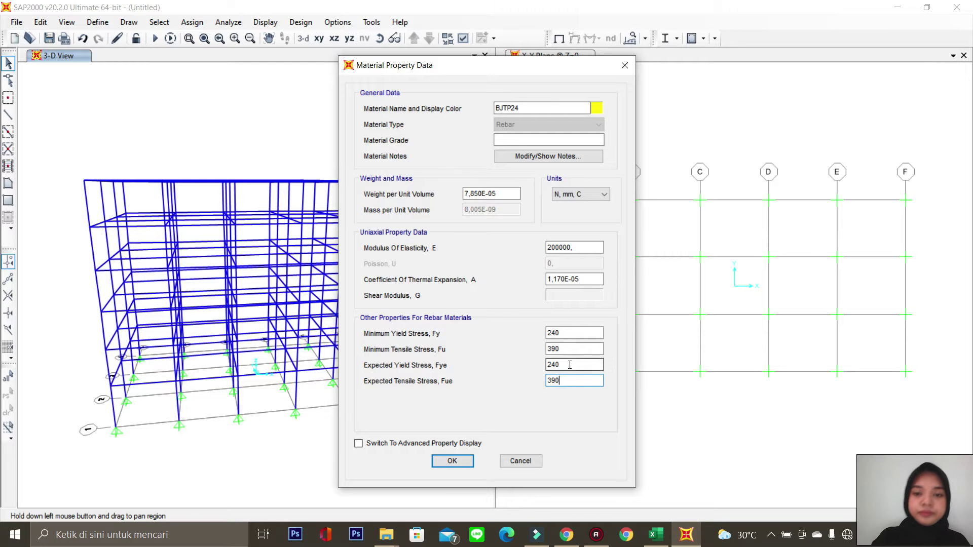
{"action": "left_click", "coordinate": [450, 462]}
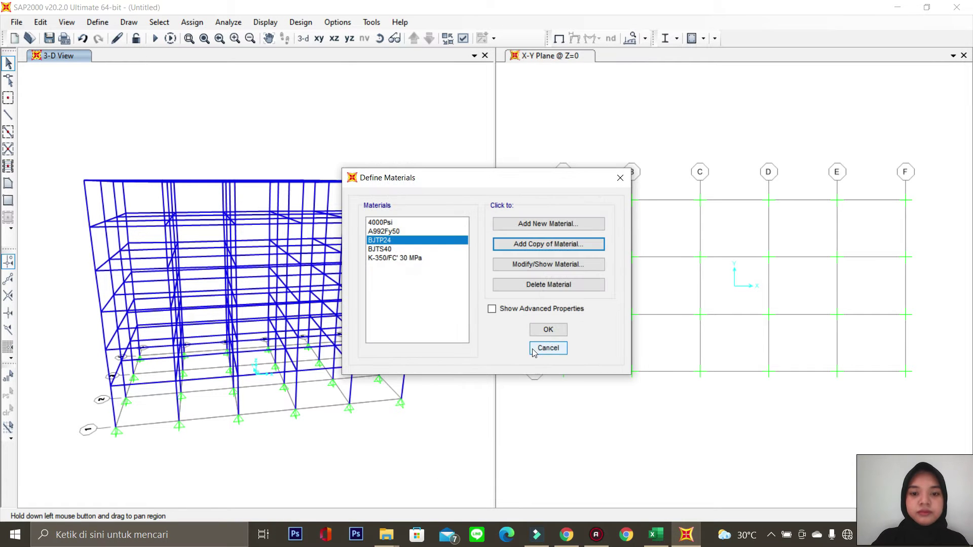
{"action": "left_click", "coordinate": [556, 330]}
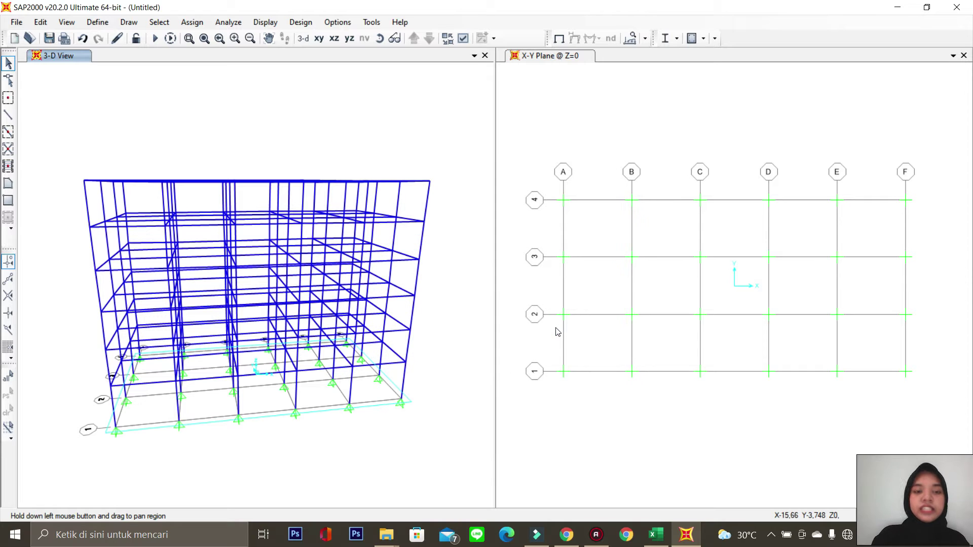
- Add a new frame section property of type Concrete with a rectangular shape
{"action": "left_click", "coordinate": [441, 191]}
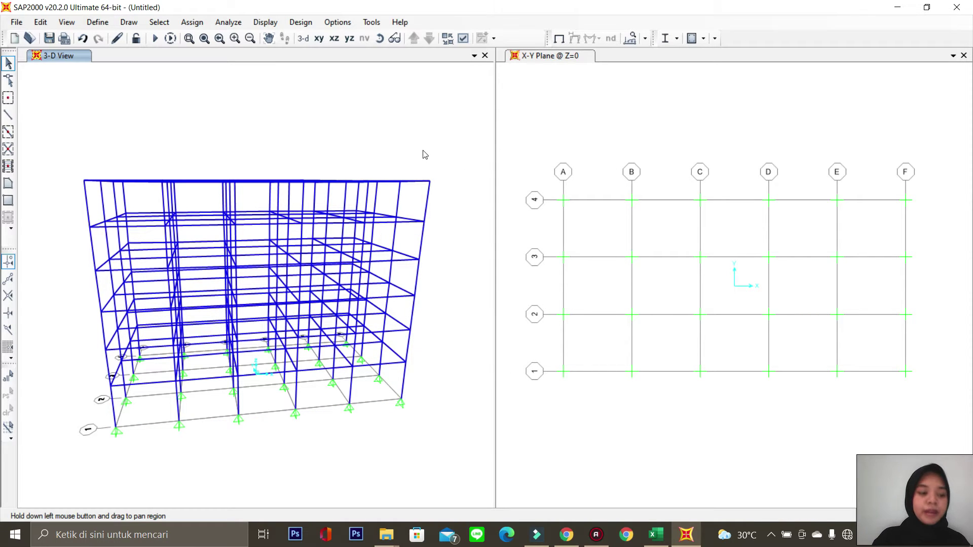
{"action": "left_click", "coordinate": [98, 22]}
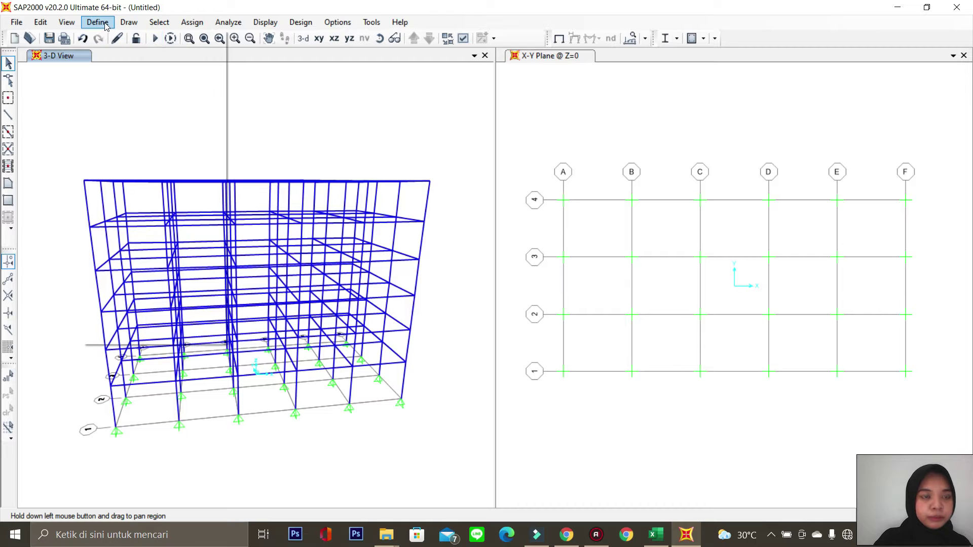
{"action": "mouse_move", "coordinate": [147, 64]}
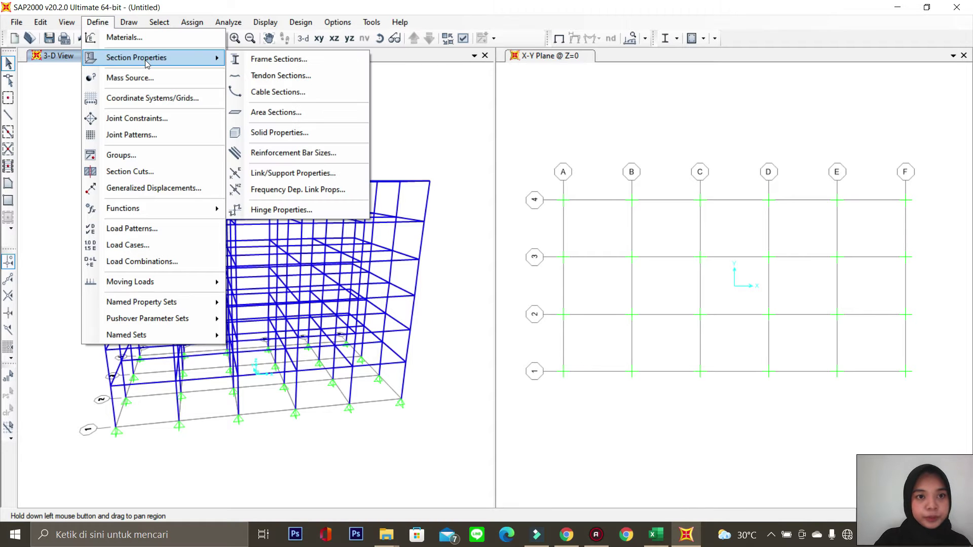
{"action": "left_click", "coordinate": [271, 63]}
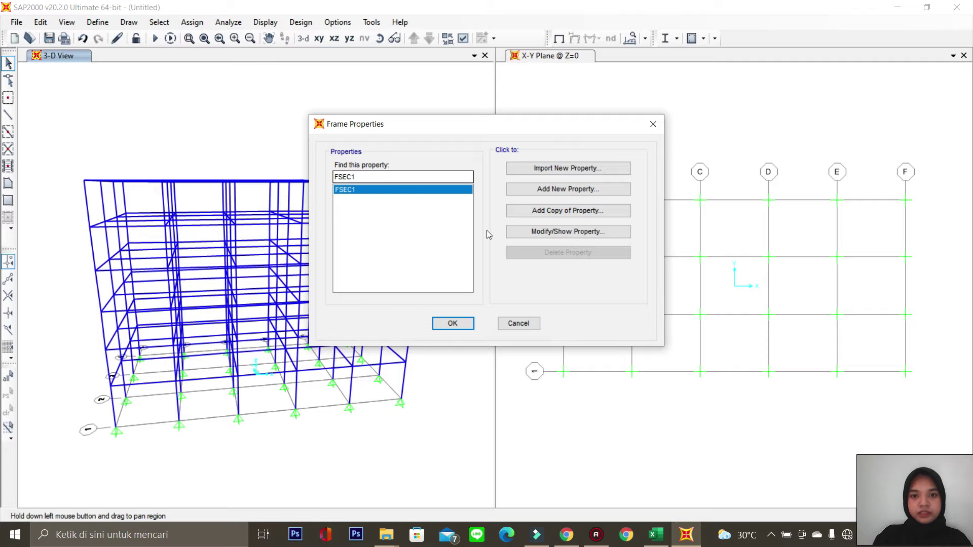
{"action": "left_click", "coordinate": [566, 189]}
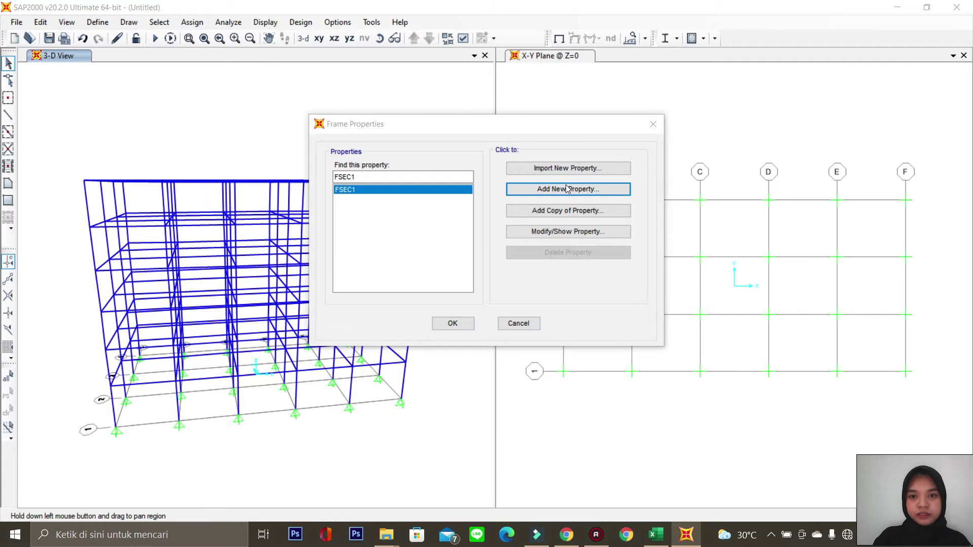
{"action": "left_click", "coordinate": [565, 145]}
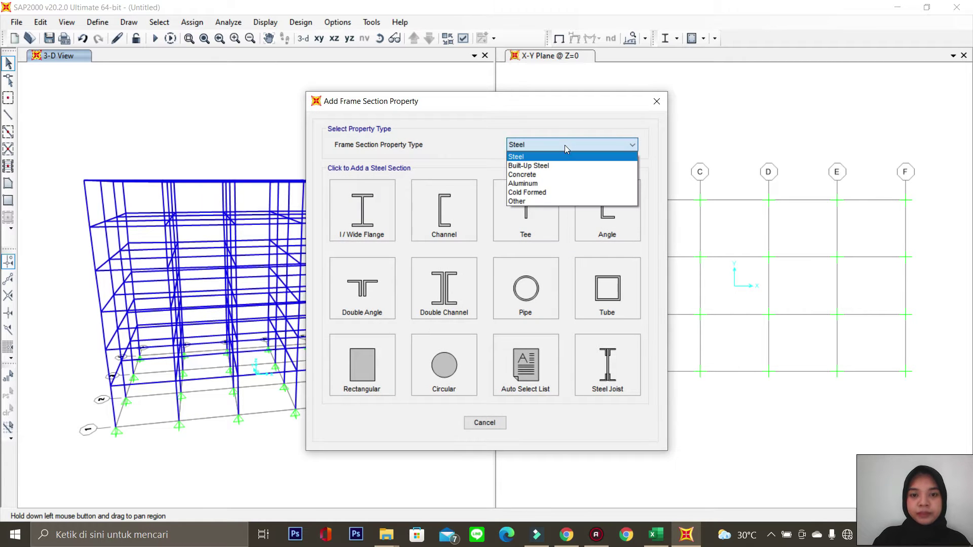
{"action": "left_click", "coordinate": [546, 175]}
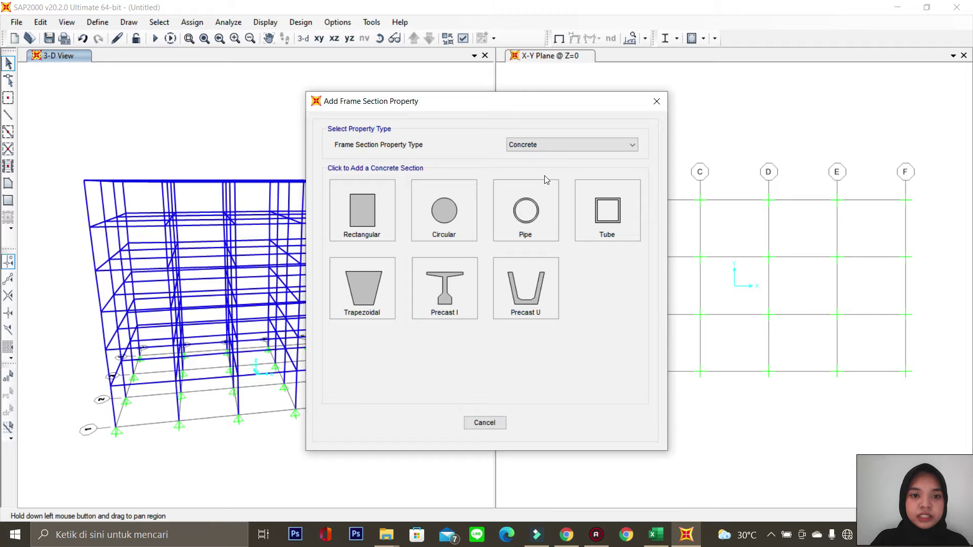
{"action": "left_click", "coordinate": [359, 221]}
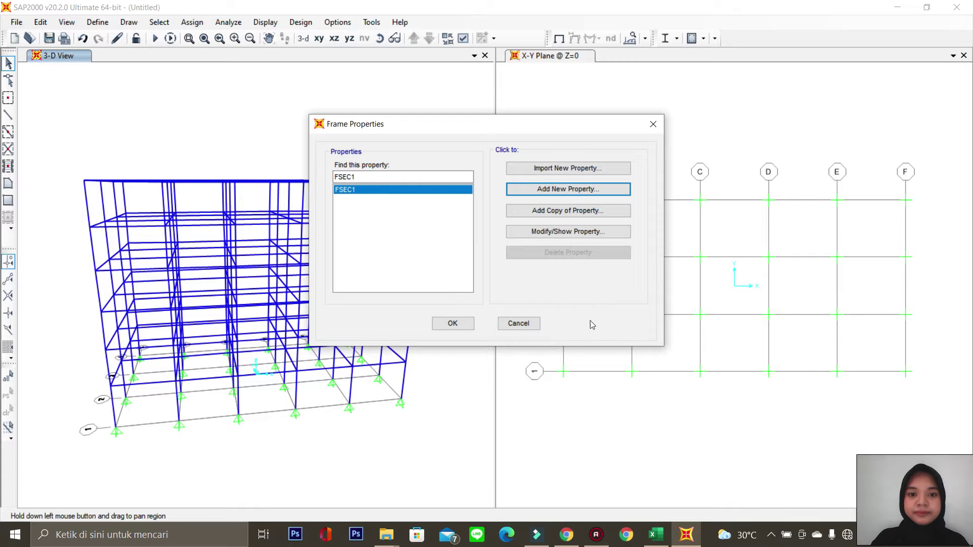
- Look up the column dimensions in the Excel data, and name the rectangular section K50X50
{"action": "left_click_drag", "start_coordinate": [437, 156], "coordinate": [415, 162]}
{"action": "type", "text": "K"}
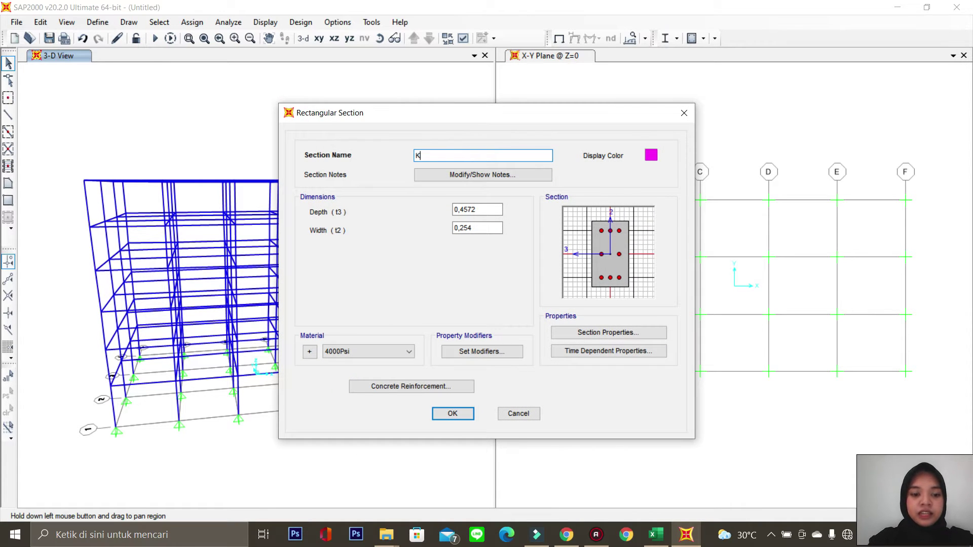
{"action": "left_click", "coordinate": [656, 535]}
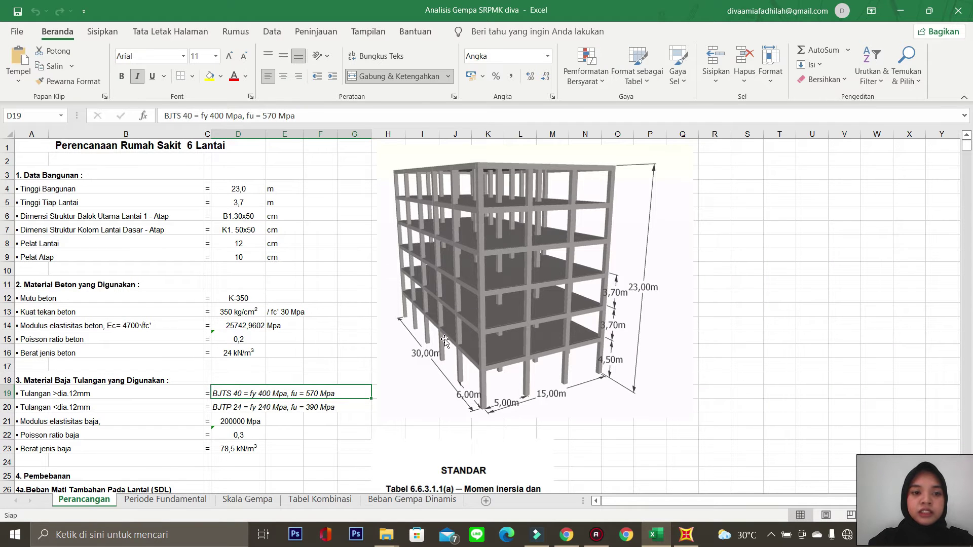
{"action": "left_click", "coordinate": [686, 534]}
{"action": "type", "text": "K"}
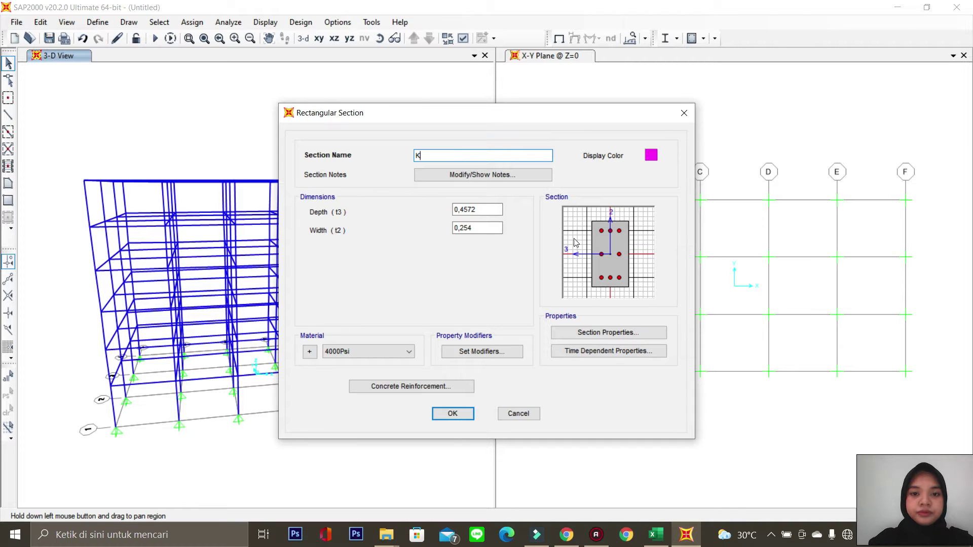
{"action": "type", "text": "50X"}
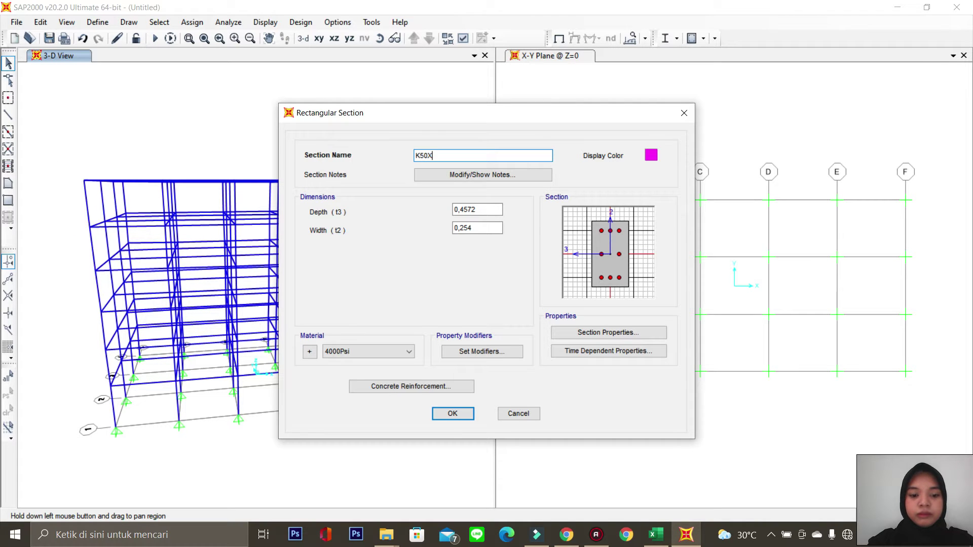
- Set the K50X50 section's depth (t3) and width (t2) to 0,5
{"action": "left_click", "coordinate": [475, 213]}
{"action": "key", "text": "BackSpace"}
{"action": "left_click", "coordinate": [479, 228]}
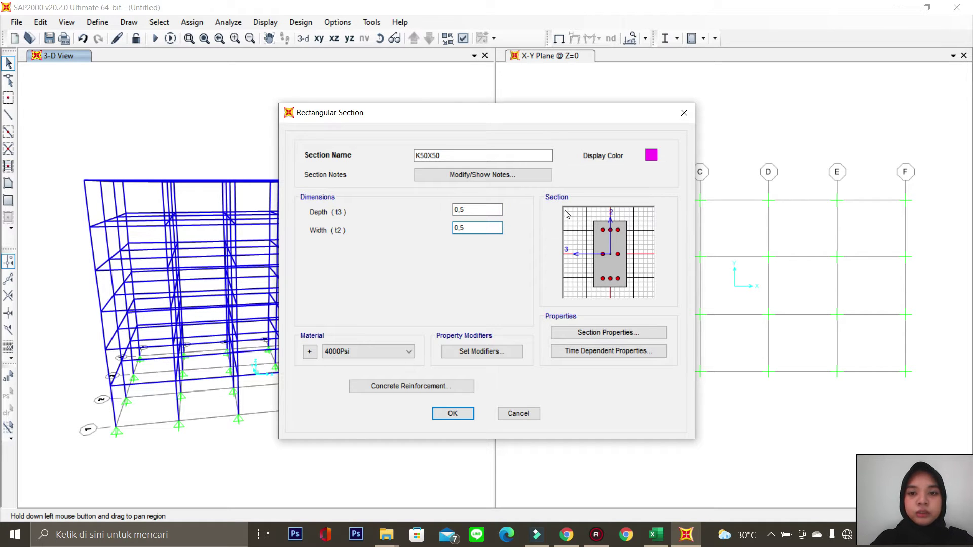
- Set the K50X50 section's display color to bright blue and its material to K-350/FC' 30 MPa
{"action": "left_click", "coordinate": [652, 156]}
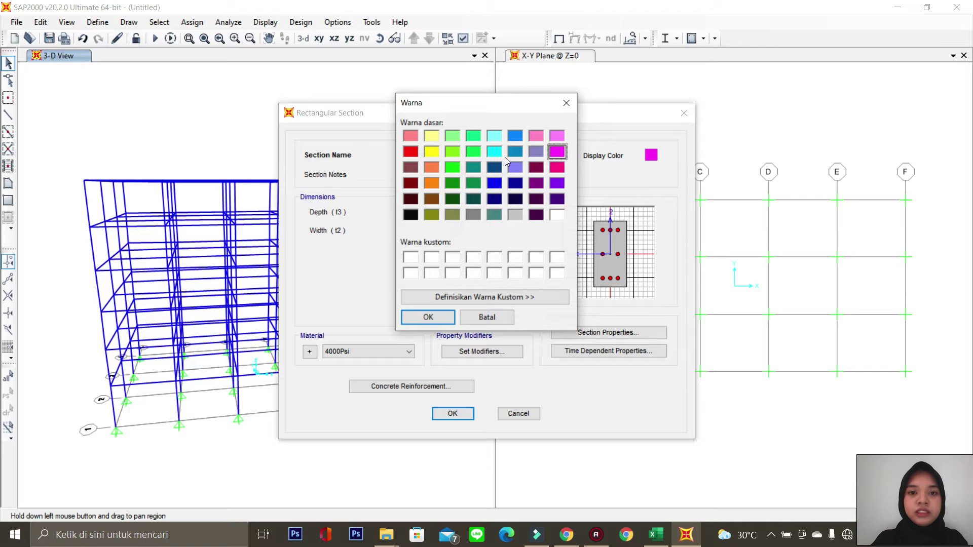
{"action": "left_click", "coordinate": [494, 168]}
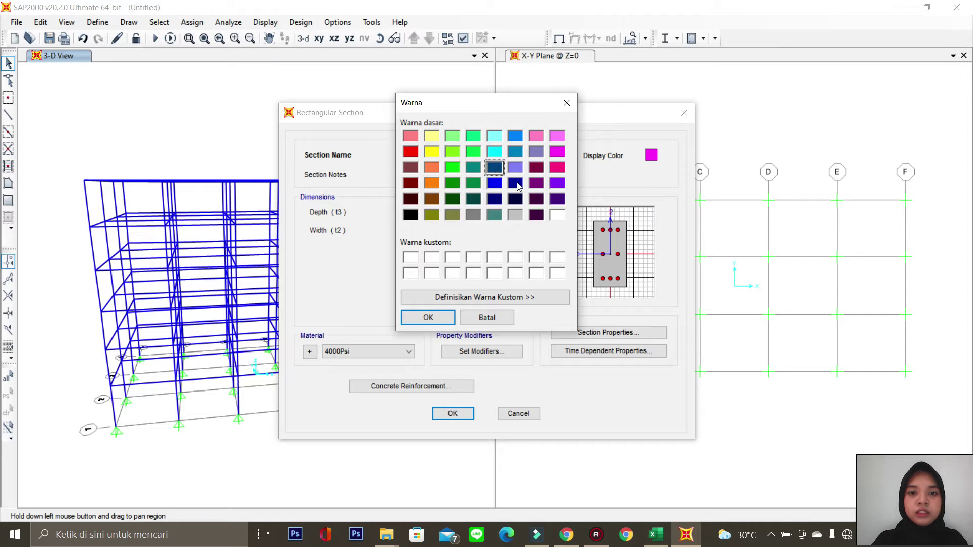
{"action": "left_click", "coordinate": [515, 137]}
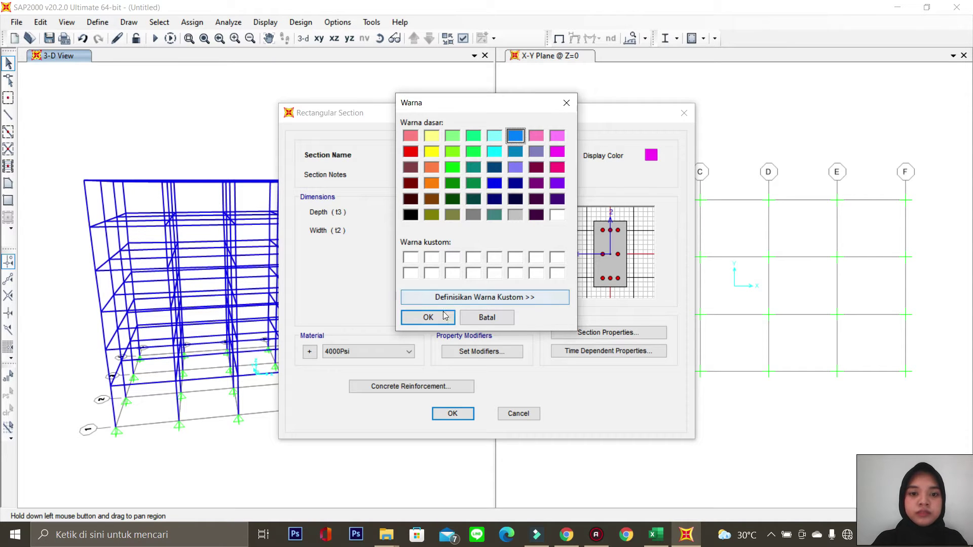
{"action": "left_click", "coordinate": [428, 317]}
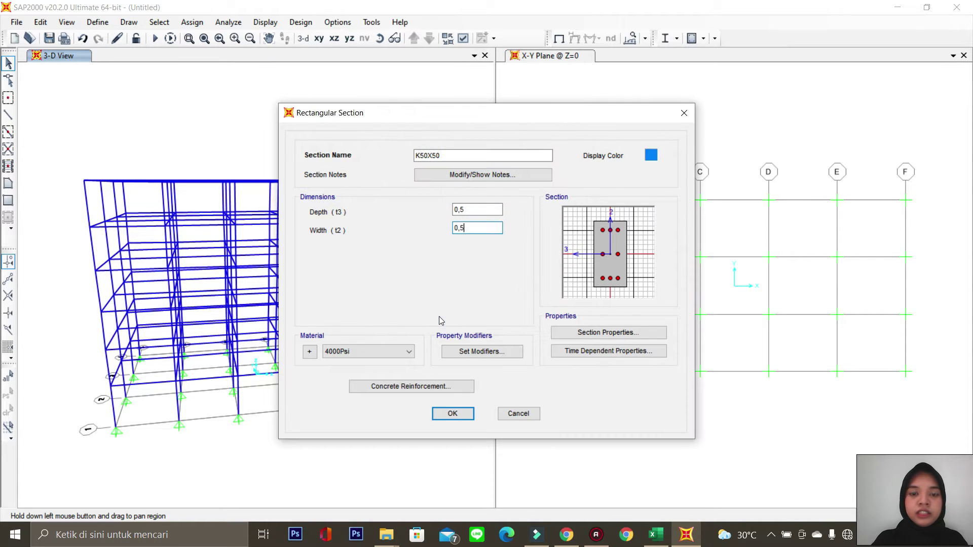
{"action": "left_click", "coordinate": [399, 351]}
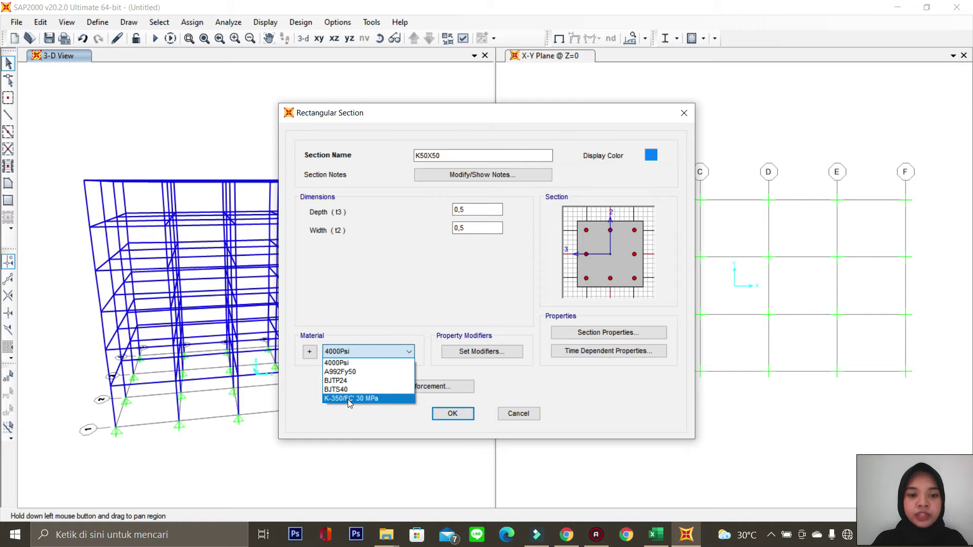
{"action": "left_click", "coordinate": [348, 399]}
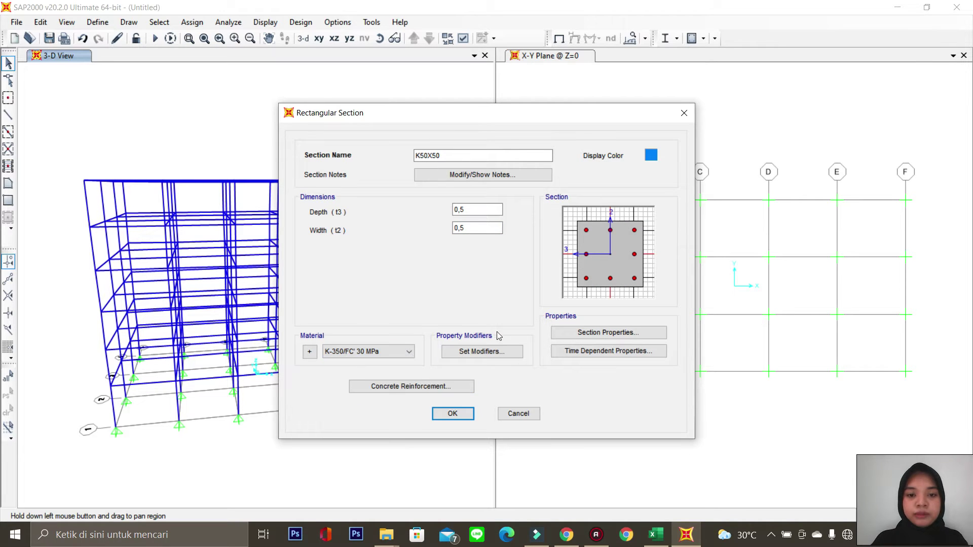
- Set the K50X50 section's property modifiers to 0,7 for moments of inertia about axes 2 and 3, and 0,25 for the torsional constant
{"action": "left_click", "coordinate": [501, 351]}
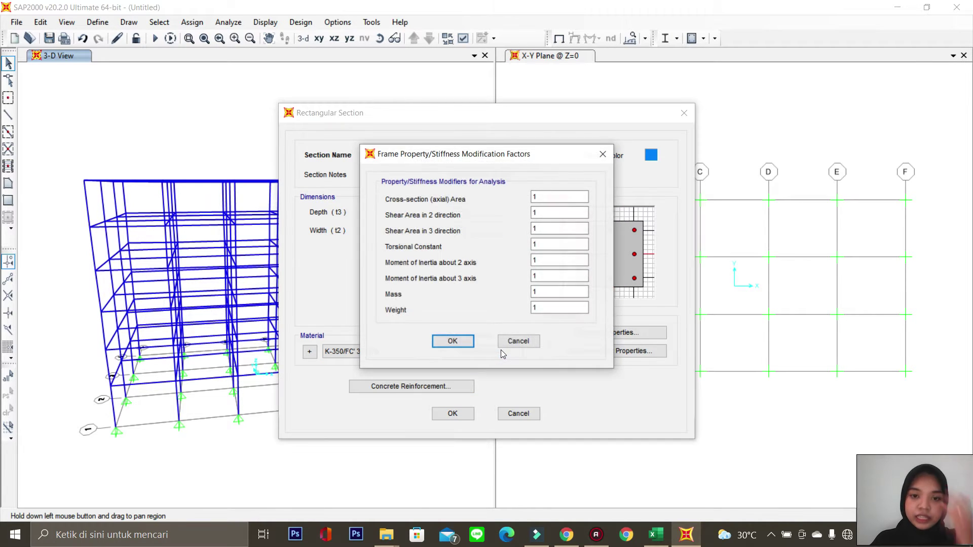
{"action": "left_click_drag", "start_coordinate": [544, 275], "coordinate": [518, 277]}
{"action": "type", "text": "0,7"}
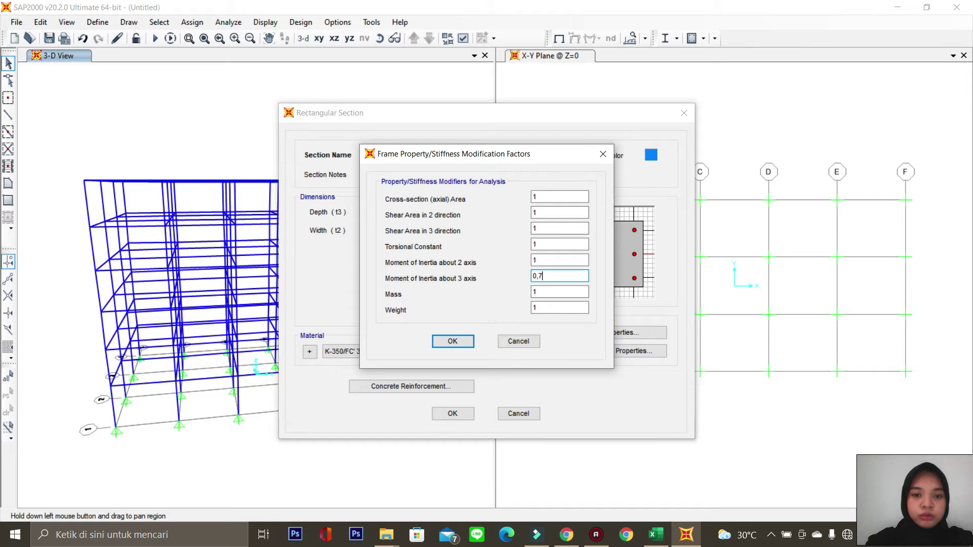
{"action": "left_click", "coordinate": [536, 264]}
{"action": "key", "text": "BackSpace"}
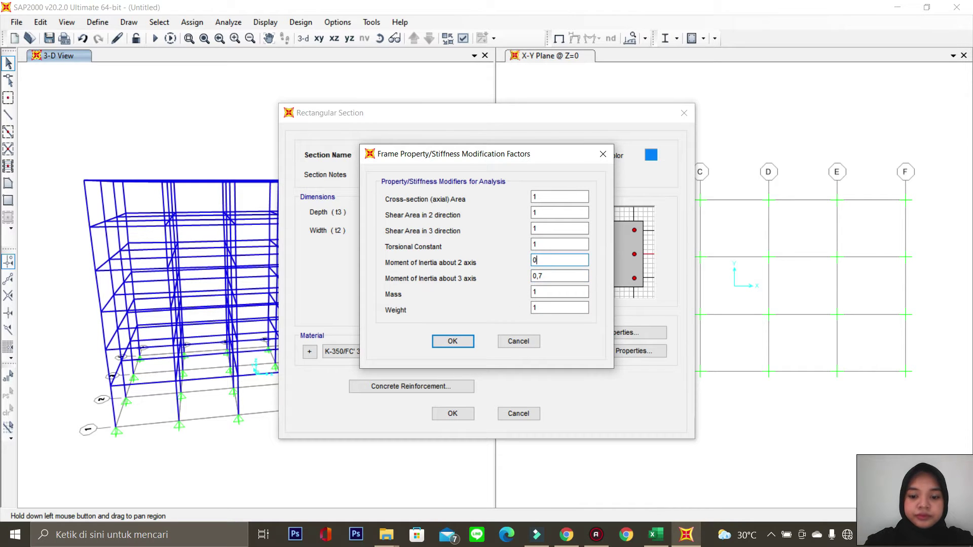
{"action": "left_click", "coordinate": [553, 244]}
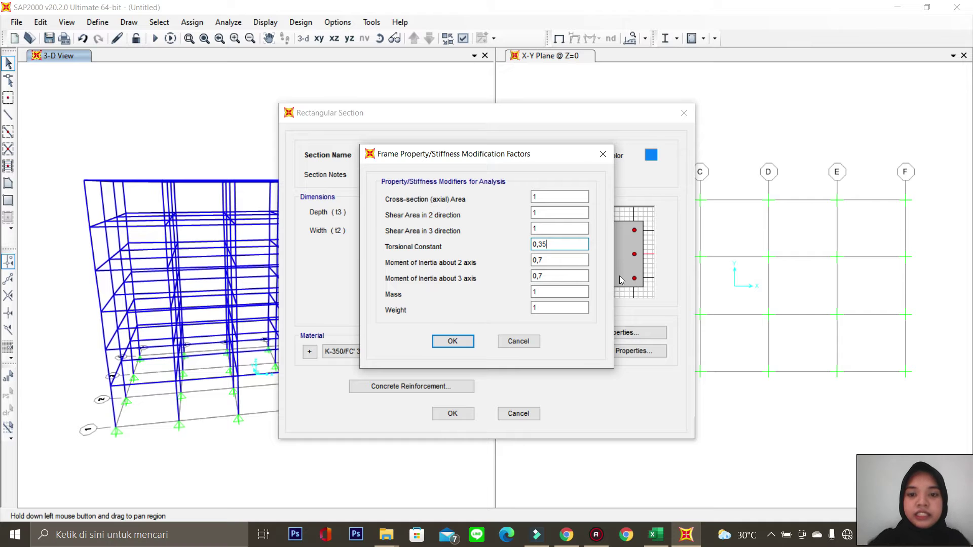
{"action": "type", "text": "2"}
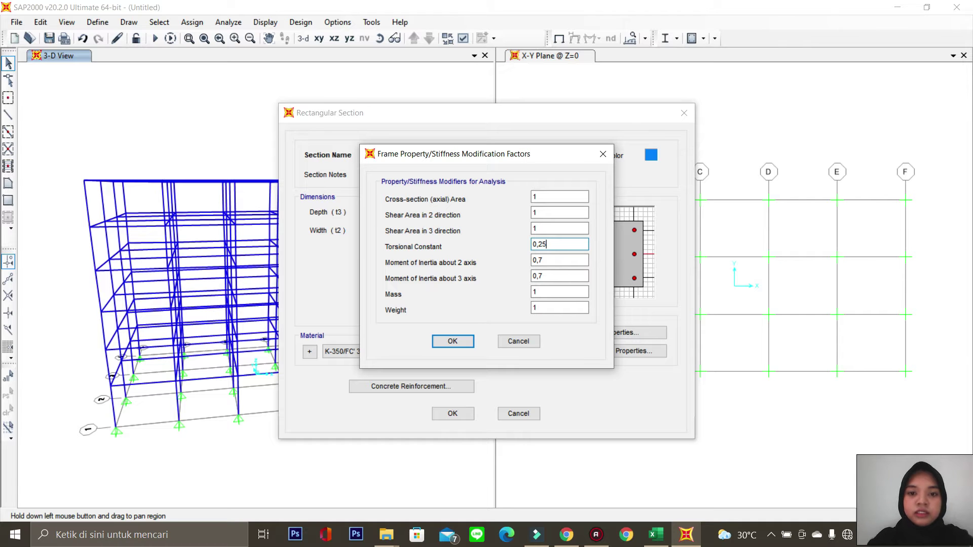
- Check the column modifiers against the permitted moment of inertia table in the Excel workbook, and accept them in SAP2000
{"action": "left_click", "coordinate": [656, 534]}
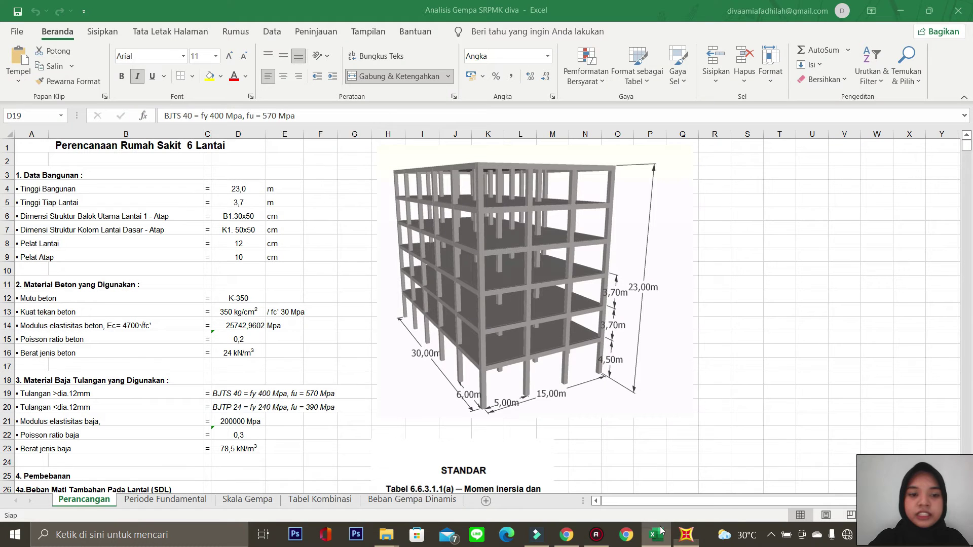
{"action": "scroll", "coordinate": [428, 326], "scroll_direction": "down", "scroll_amount": 6}
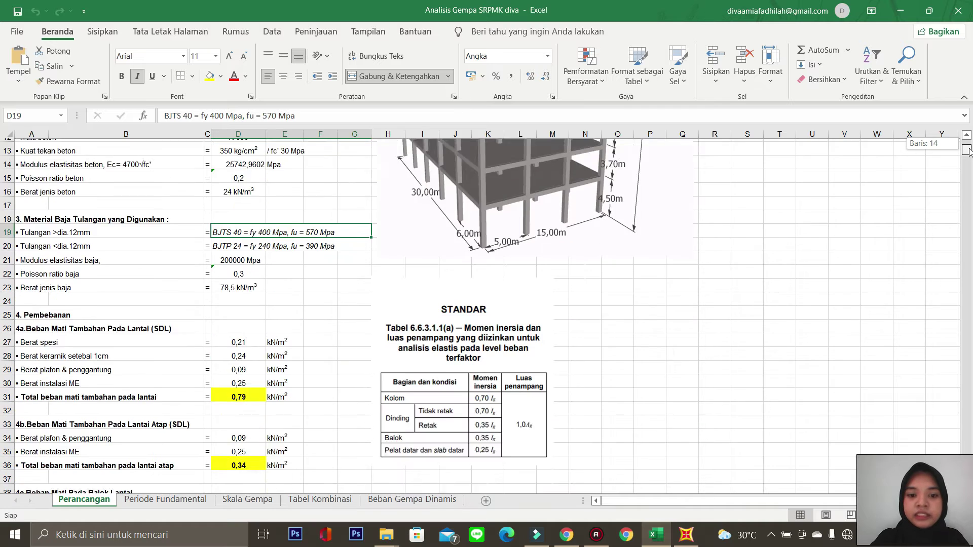
{"action": "left_click", "coordinate": [462, 246]}
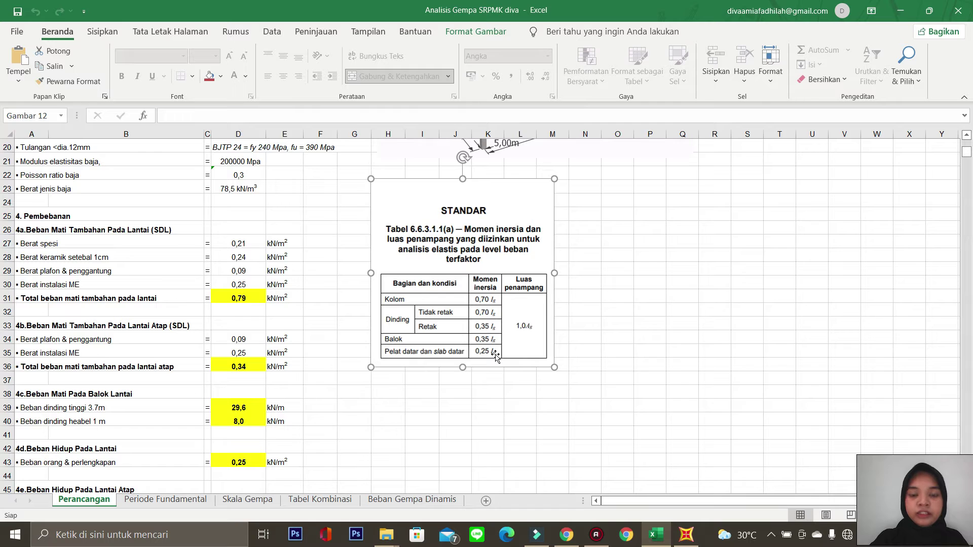
{"action": "left_click", "coordinate": [687, 537]}
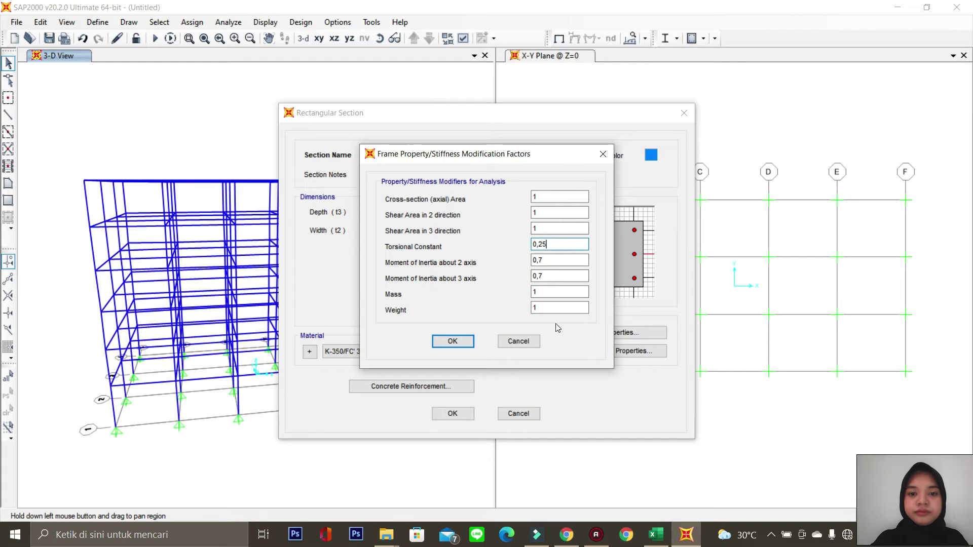
{"action": "left_click", "coordinate": [453, 343]}
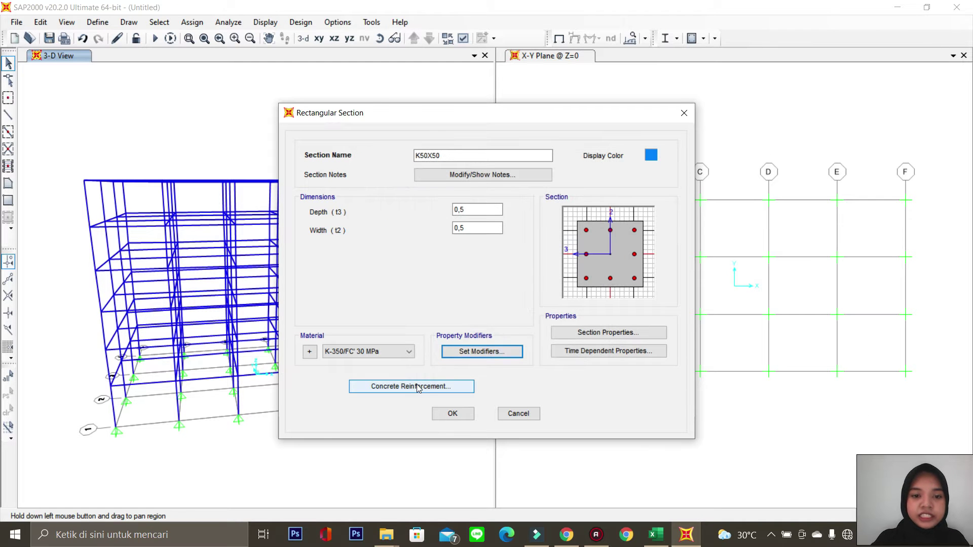
- Set the K50X50 column's confinement bar material to BJTP24 in its reinforcement data, and accept the section
{"action": "left_click", "coordinate": [416, 387]}
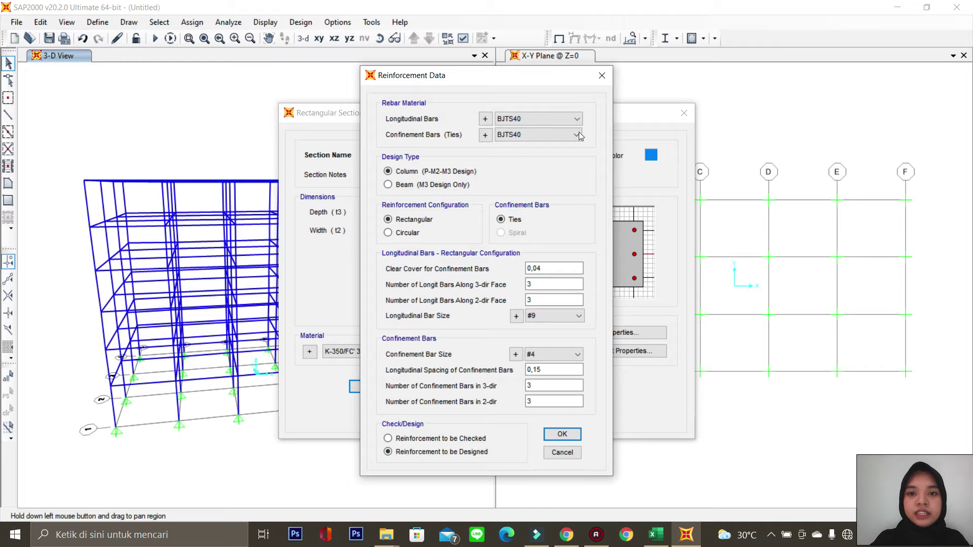
{"action": "left_click", "coordinate": [577, 134]}
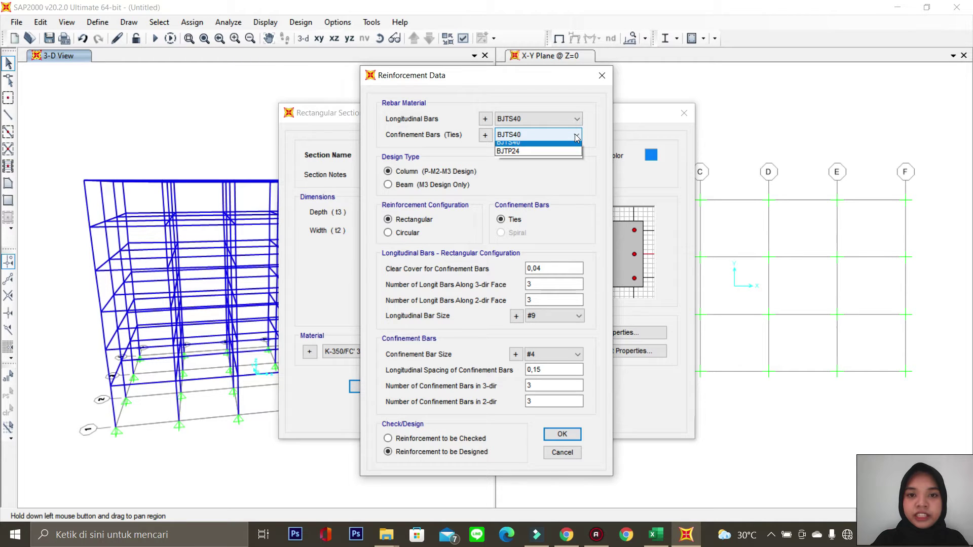
{"action": "left_click", "coordinate": [541, 155]}
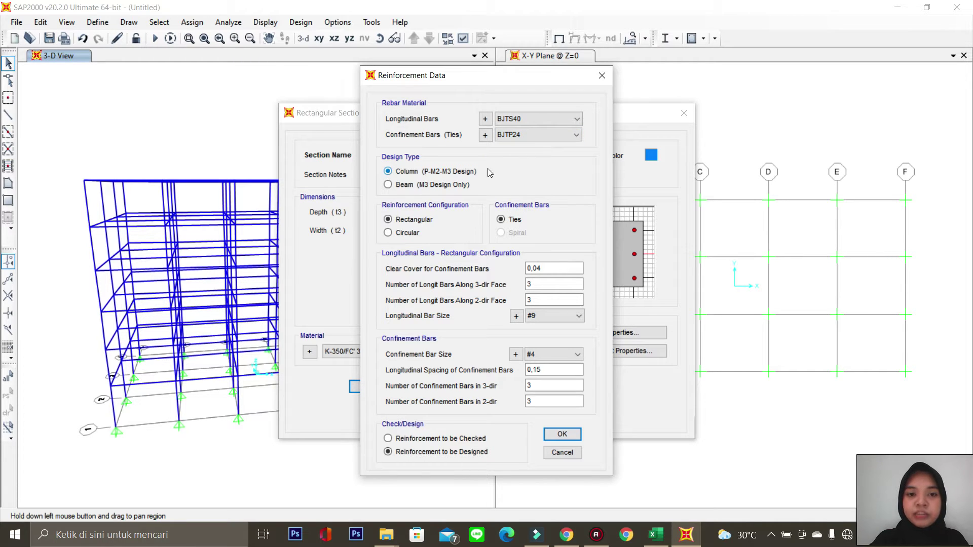
{"action": "left_click", "coordinate": [562, 434]}
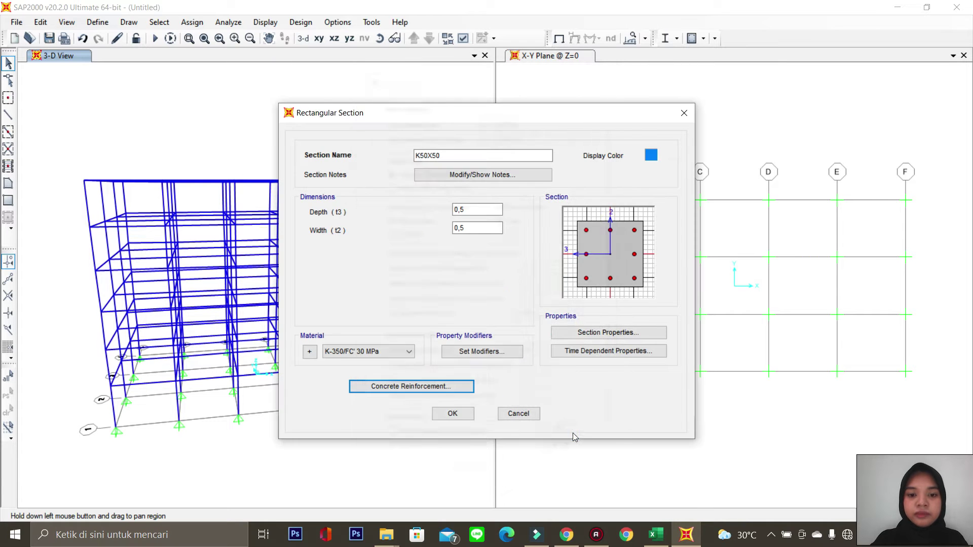
{"action": "left_click", "coordinate": [466, 416]}
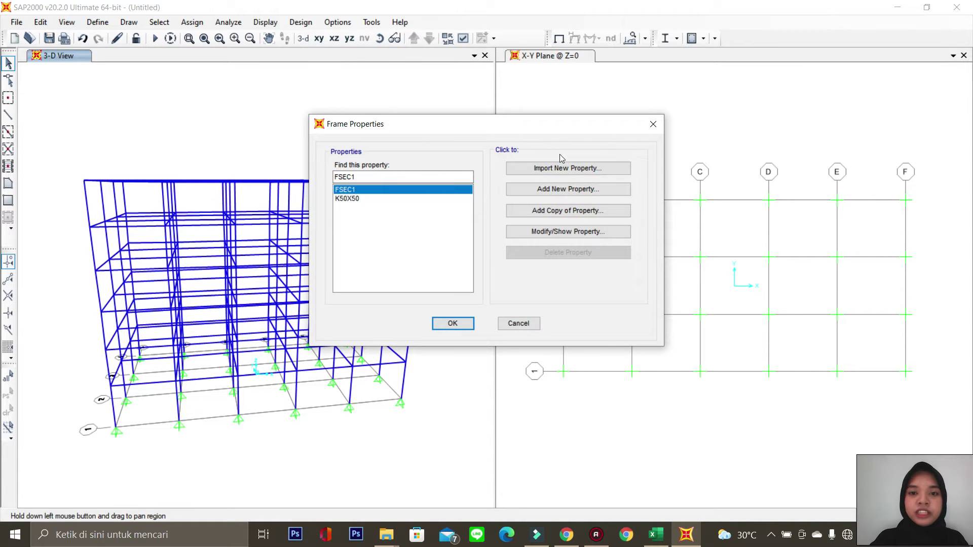
- Add a new rectangular concrete frame section named B30X50
{"action": "left_click", "coordinate": [583, 189]}
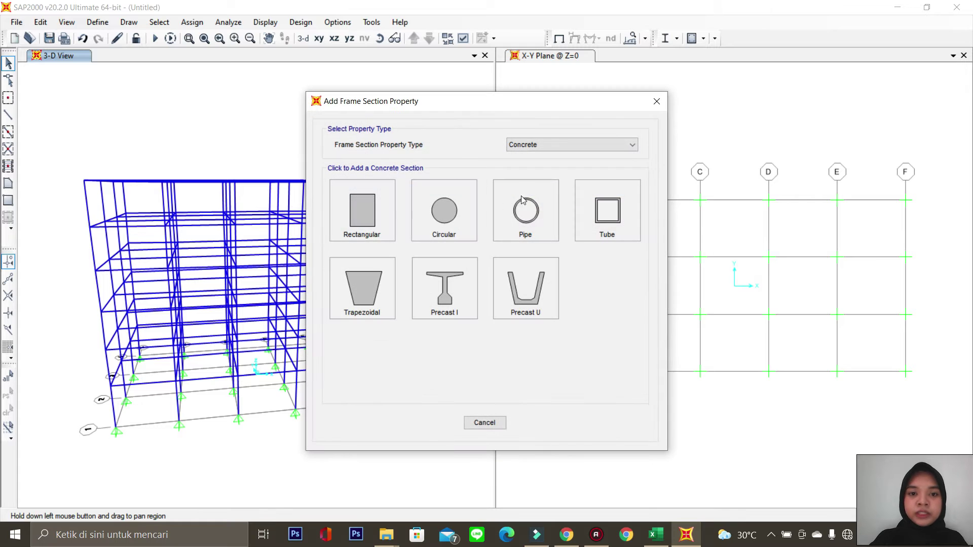
{"action": "left_click", "coordinate": [374, 207]}
{"action": "left_click_drag", "start_coordinate": [438, 155], "coordinate": [369, 160]}
{"action": "type", "text": "B30X50"}
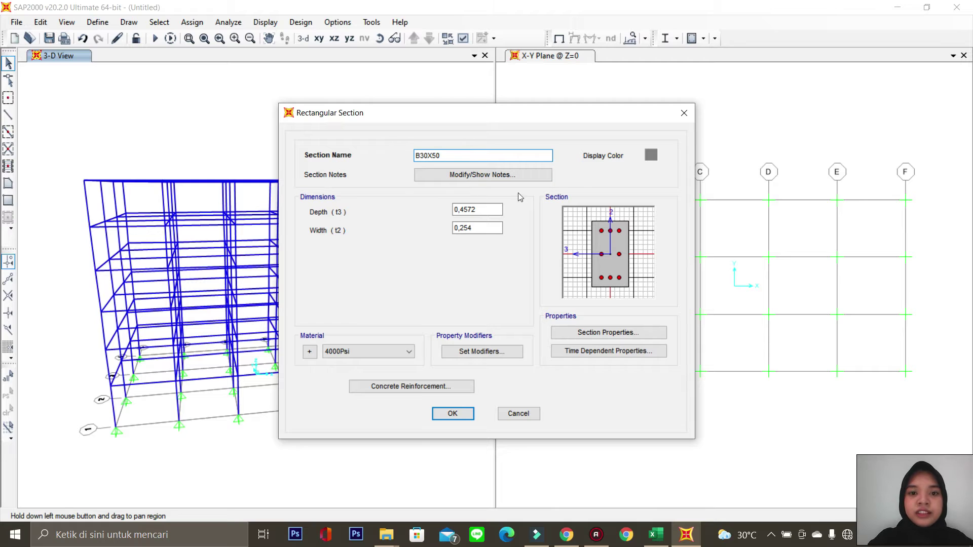
- Set the B30X50 section's depth (t3) to 0,5 and its width (t2) to 0,3
{"action": "left_click", "coordinate": [493, 205]}
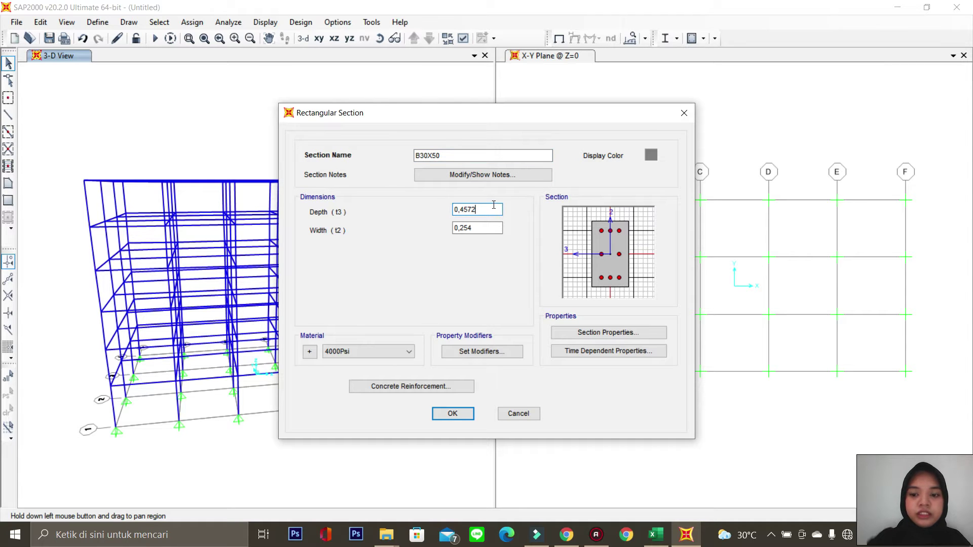
{"action": "key", "text": "BackSpace"}
{"action": "key", "text": "BackSpace"}
{"action": "type", "text": "0,5"}
{"action": "left_click", "coordinate": [477, 228]}
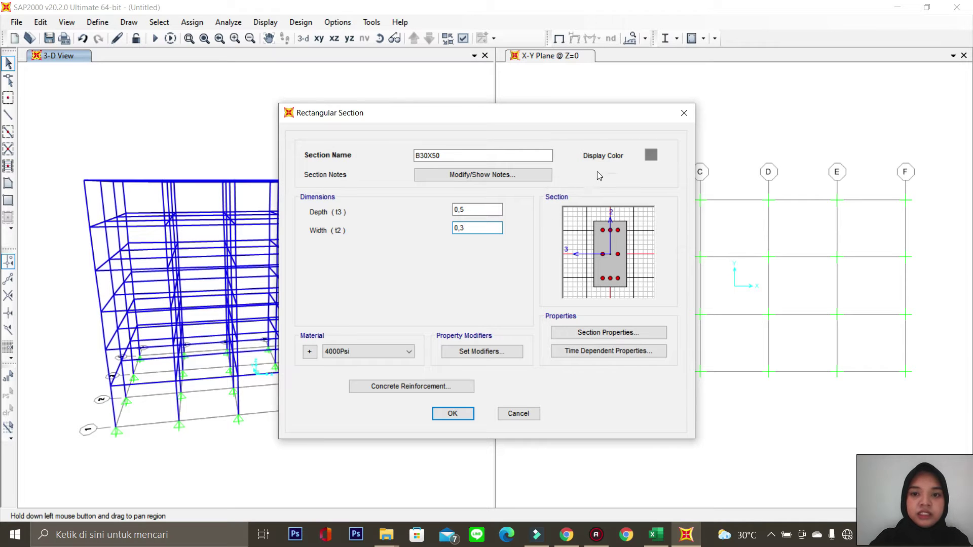
- Set the B30X50 section's display color to light cyan and its material to K-350/FC' 30 MPa
{"action": "left_click", "coordinate": [652, 160]}
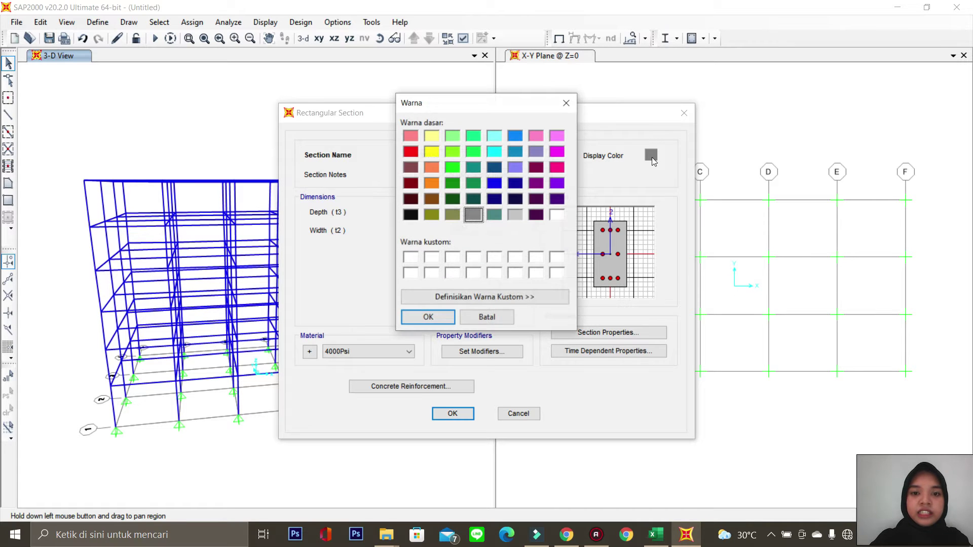
{"action": "left_click", "coordinate": [496, 151]}
{"action": "left_click", "coordinate": [498, 135]}
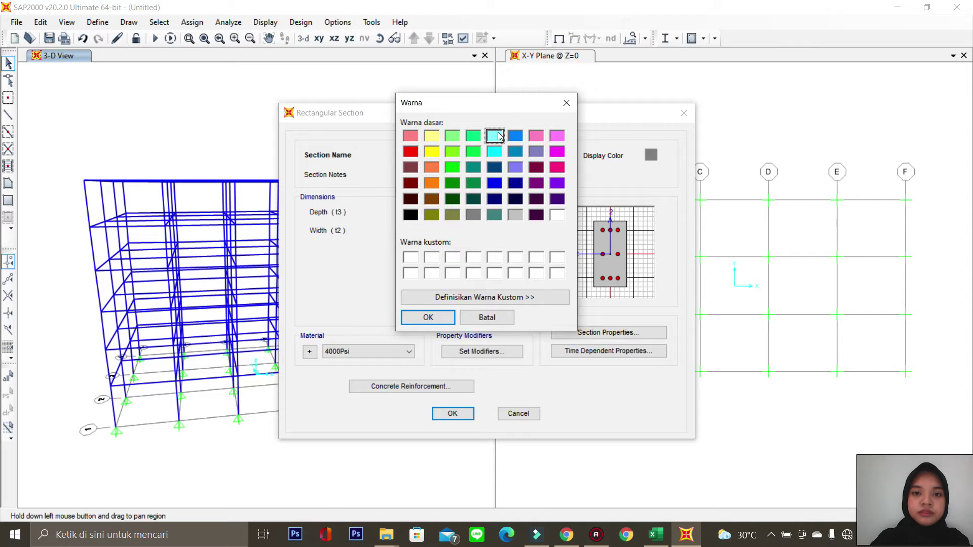
{"action": "left_click", "coordinate": [428, 312]}
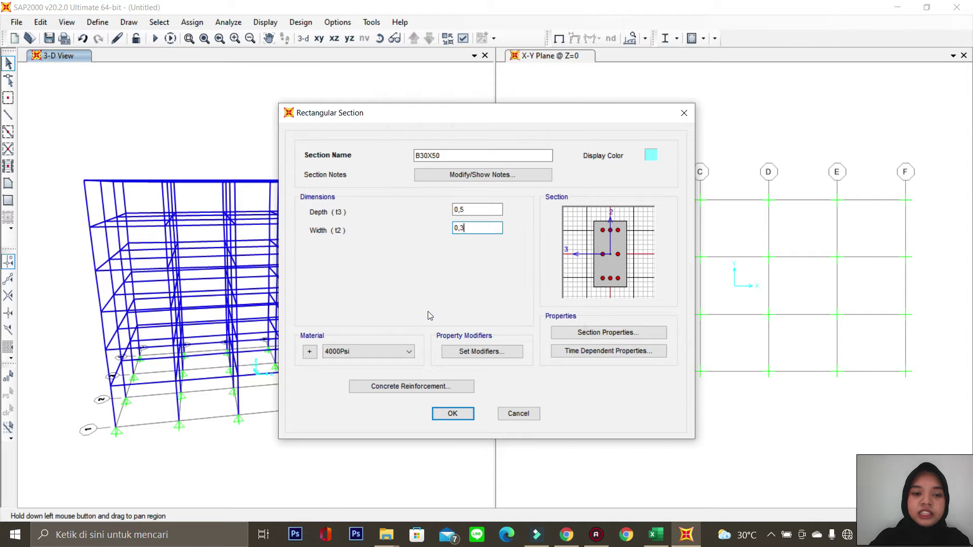
{"action": "left_click", "coordinate": [397, 354]}
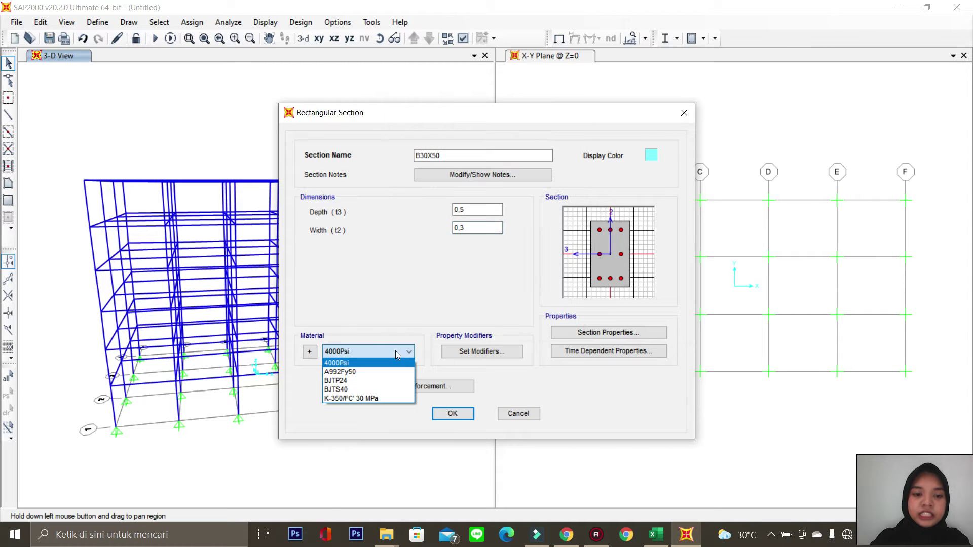
{"action": "left_click", "coordinate": [375, 398]}
- Set the B30X50 section's property modifiers to 0,35 for moments of inertia about axes 2 and 3, and 0,25 for the torsional constant
{"action": "left_click", "coordinate": [463, 351]}
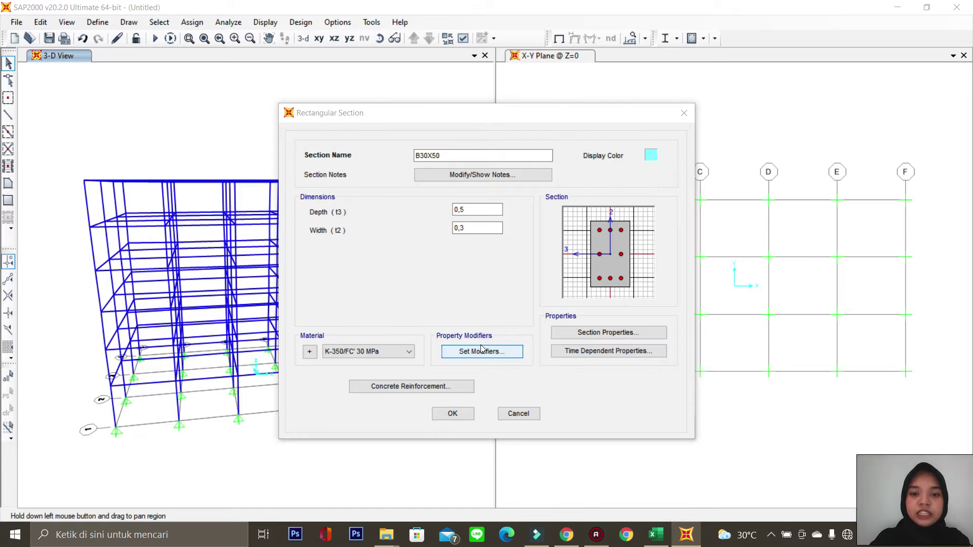
{"action": "double_click", "coordinate": [542, 276]}
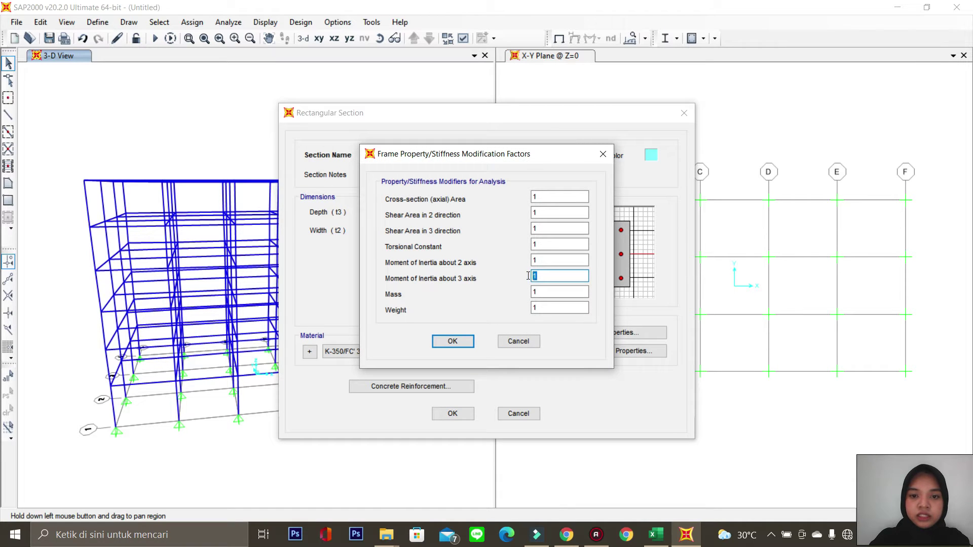
{"action": "type", "text": "0,35"}
{"action": "double_click", "coordinate": [538, 259]}
{"action": "key", "text": "BackSpace"}
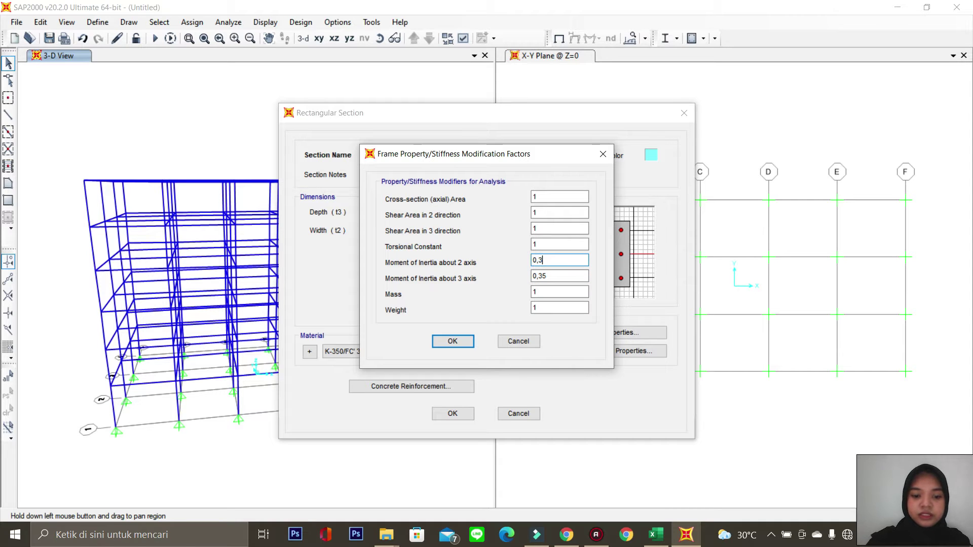
{"action": "double_click", "coordinate": [553, 243]}
{"action": "key", "text": "BackSpace"}
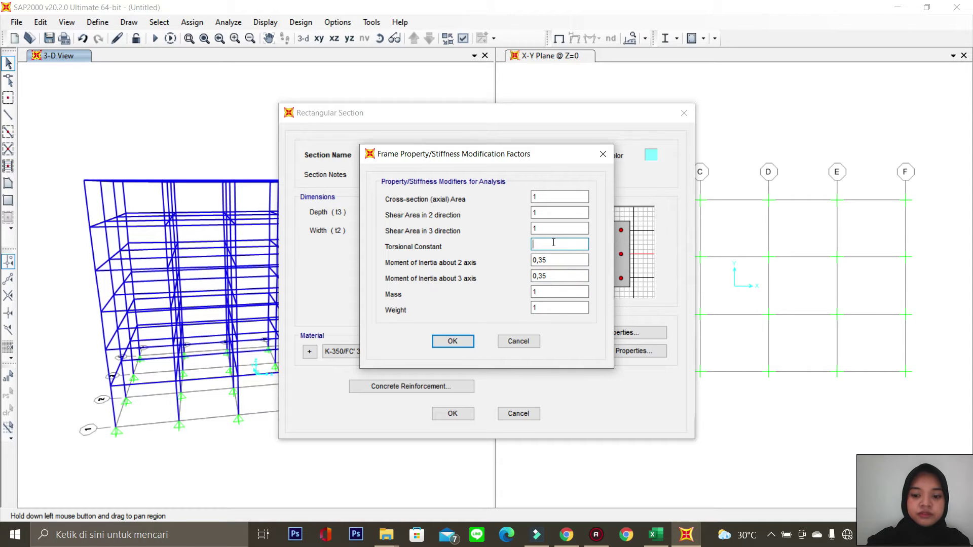
{"action": "type", "text": "0,25"}
{"action": "left_click", "coordinate": [449, 342]}
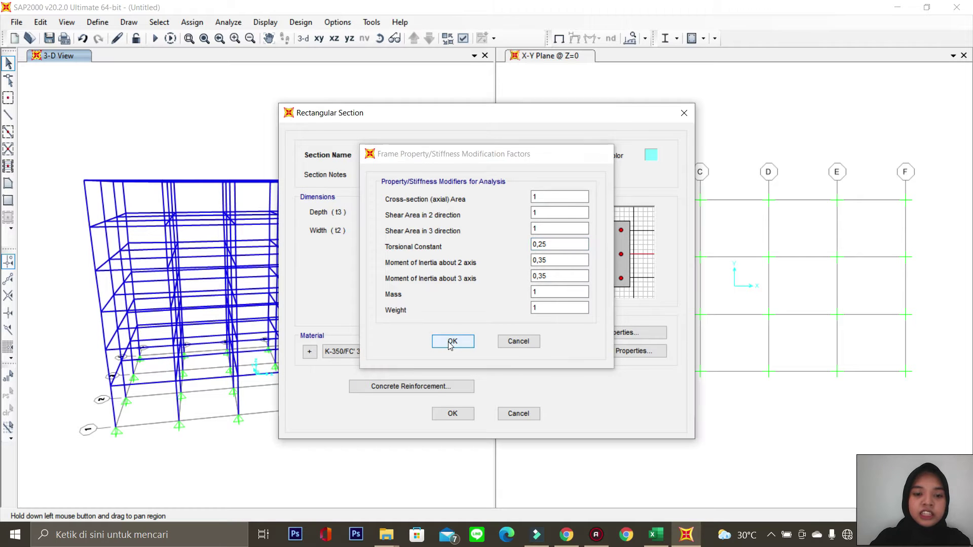
- Define B30X50's reinforcement as Beam (M3 Design Only) with BJTP24 confinement bars and 0,04 top and bottom concrete cover
{"action": "left_click", "coordinate": [423, 387]}
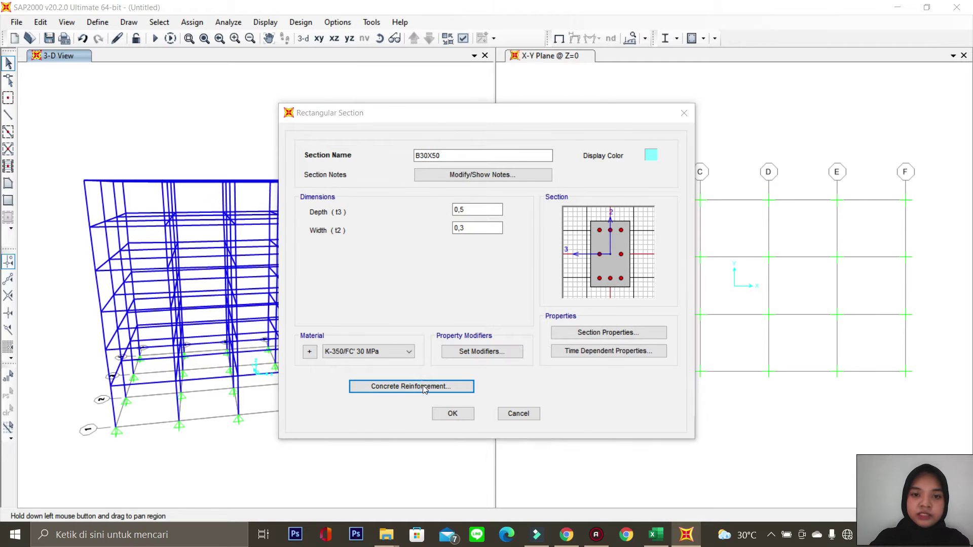
{"action": "left_click", "coordinate": [388, 184]}
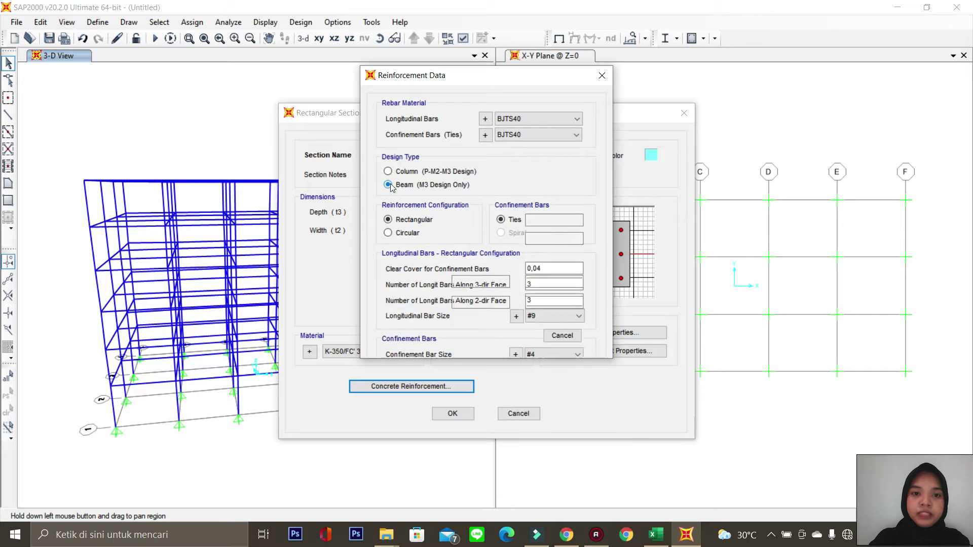
{"action": "left_click", "coordinate": [574, 136]}
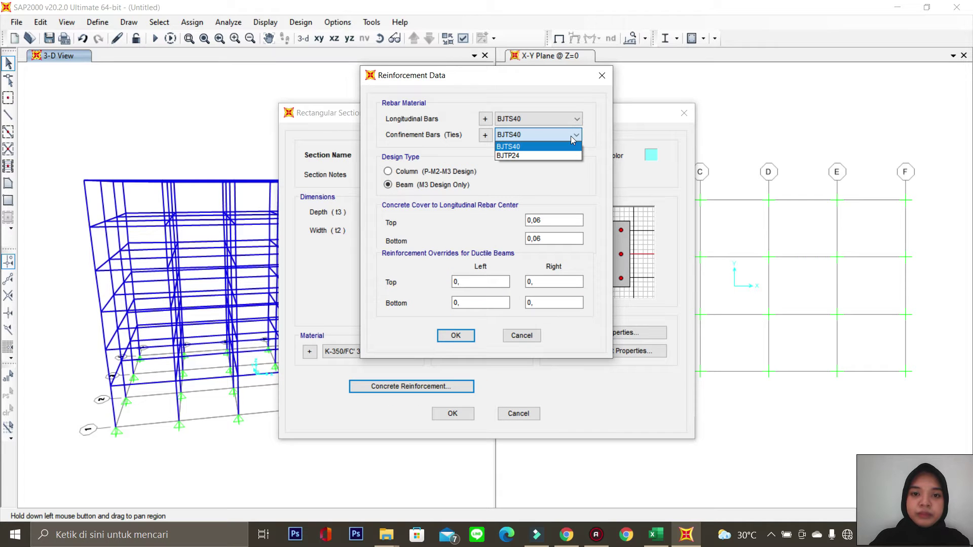
{"action": "left_click", "coordinate": [548, 156]}
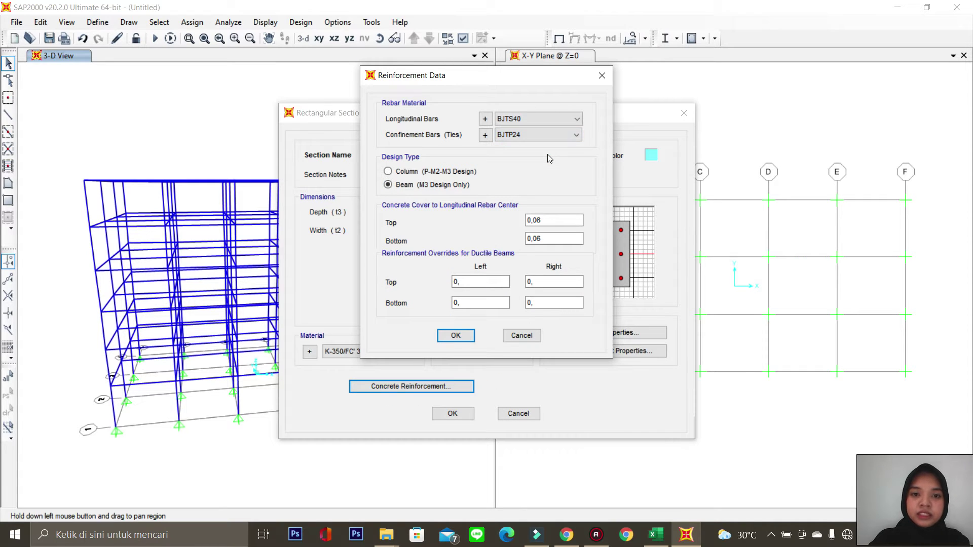
{"action": "left_click", "coordinate": [556, 219]}
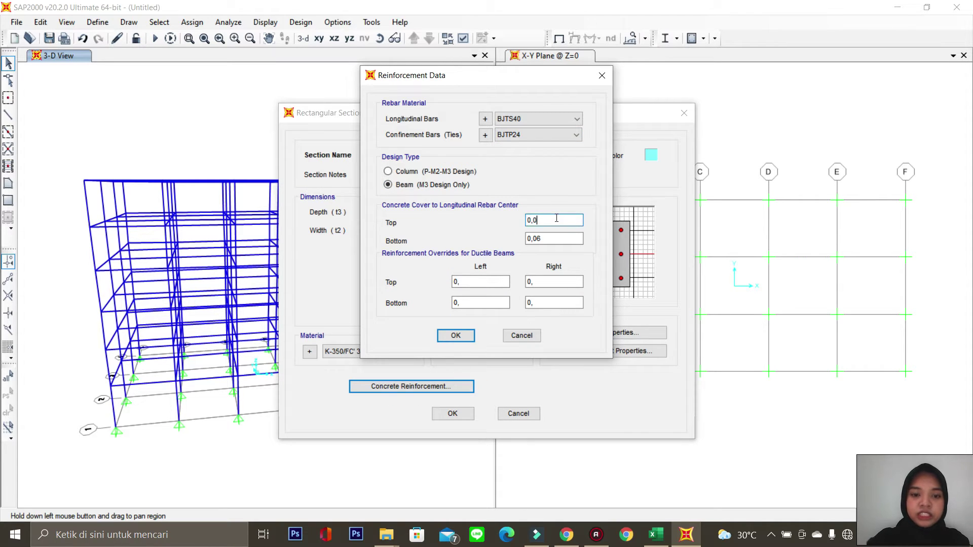
{"action": "left_click", "coordinate": [557, 238]}
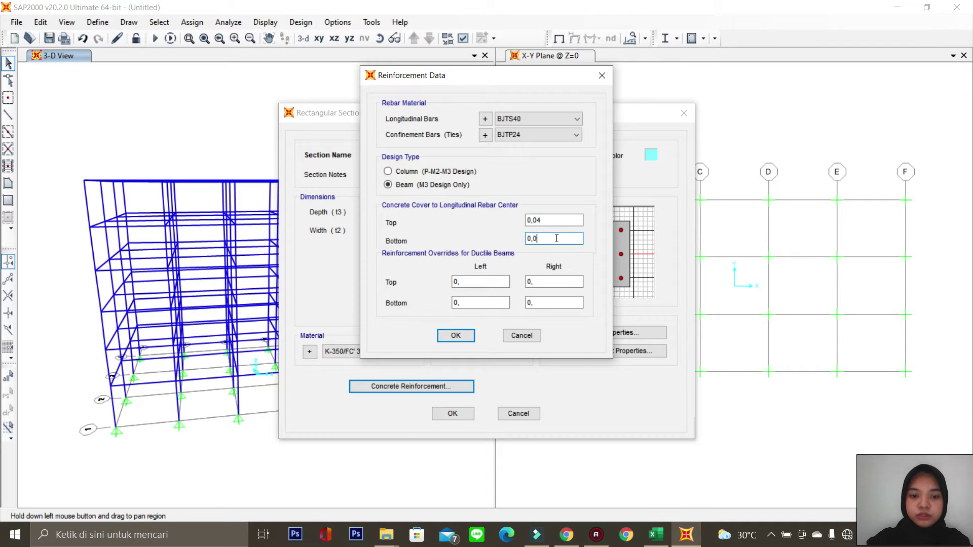
{"action": "left_click", "coordinate": [455, 336]}
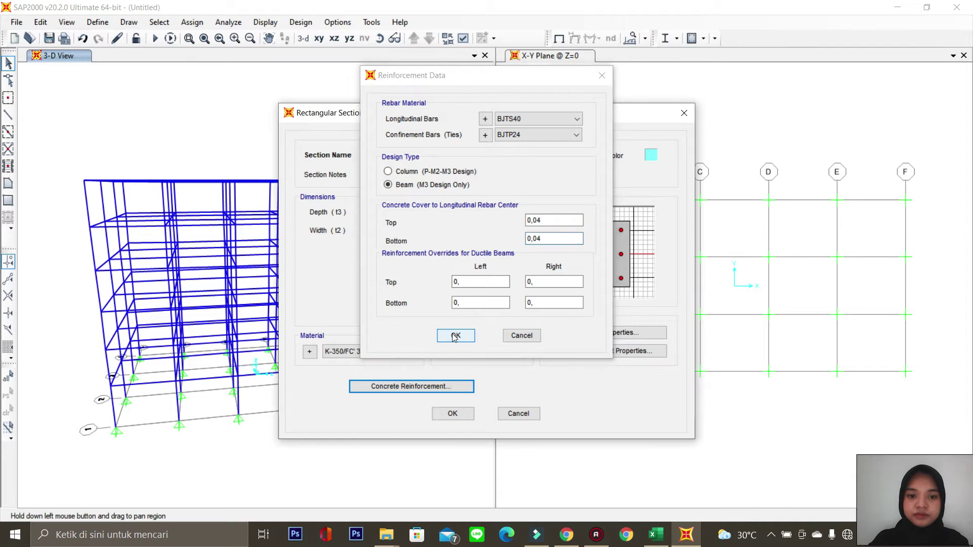
- Save the B30X50 section and finish defining the frame properties
{"action": "left_click", "coordinate": [453, 413]}
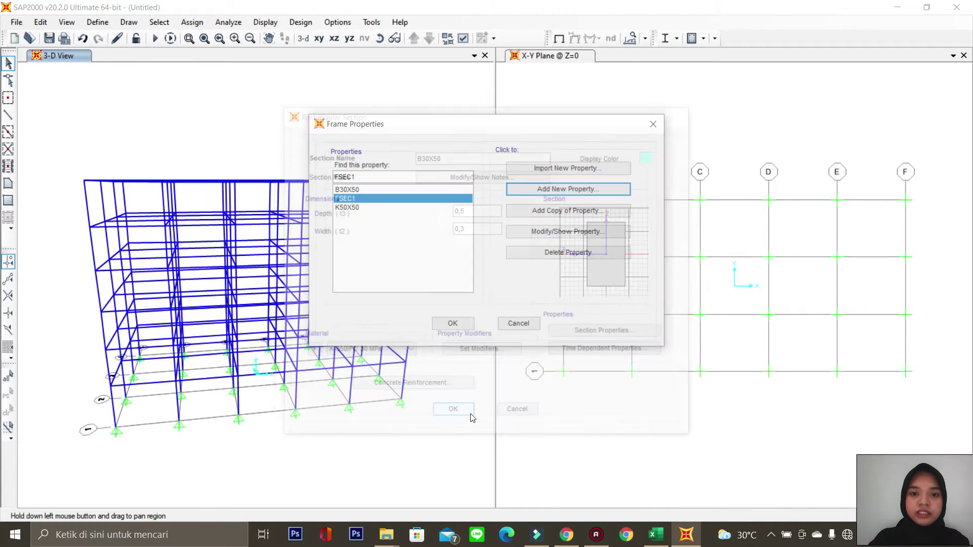
{"action": "left_click", "coordinate": [466, 323]}
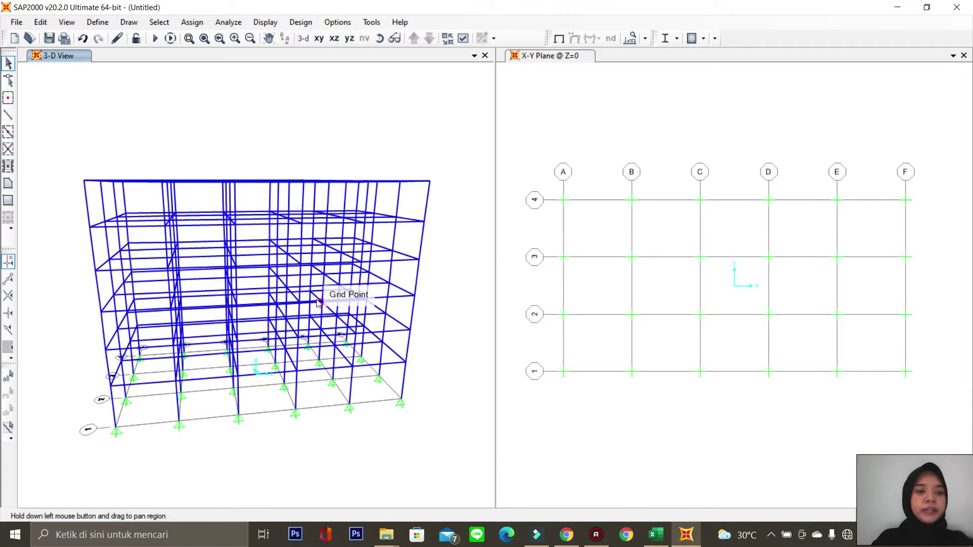
- Create a new shell area section named P10 with membrane and bending thicknesses of 0,1
{"action": "left_click", "coordinate": [98, 22]}
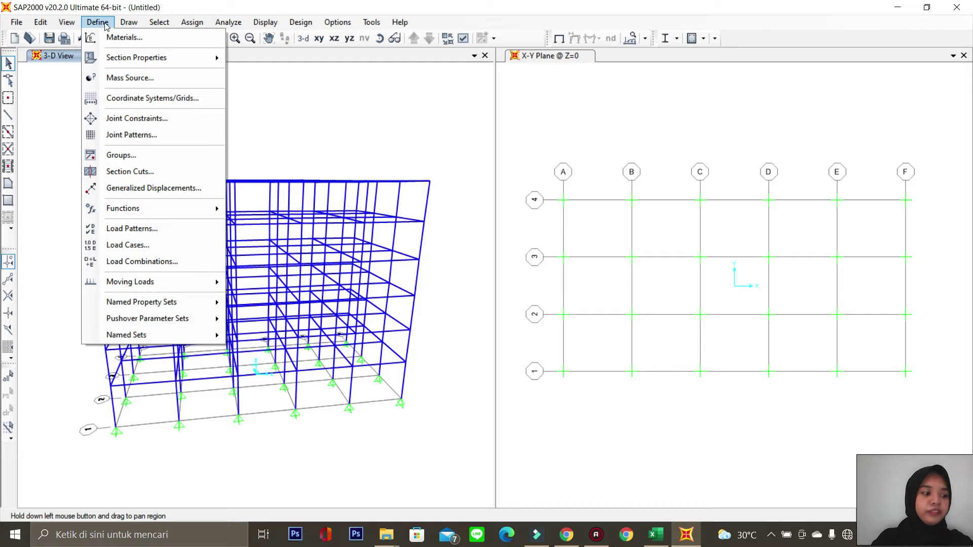
{"action": "mouse_move", "coordinate": [164, 60]}
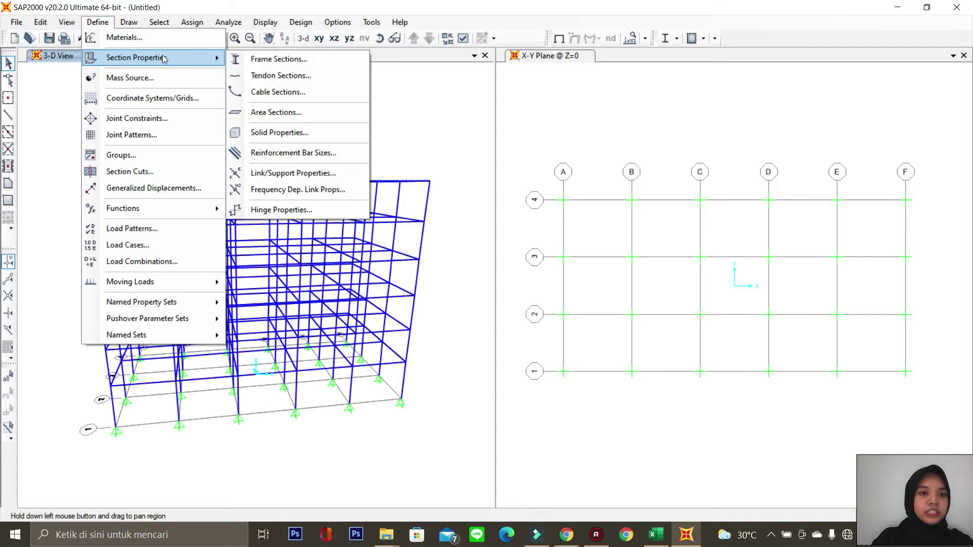
{"action": "left_click", "coordinate": [297, 113]}
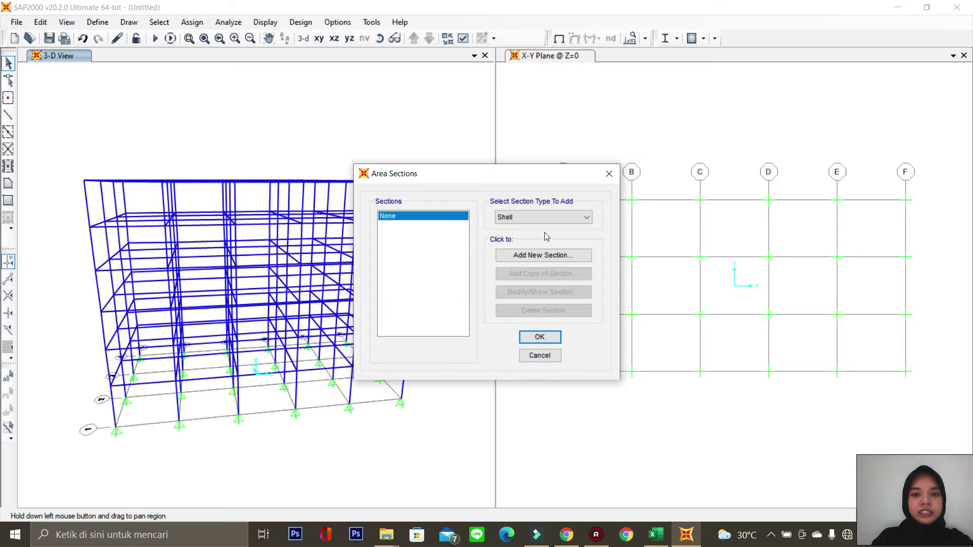
{"action": "left_click", "coordinate": [561, 255]}
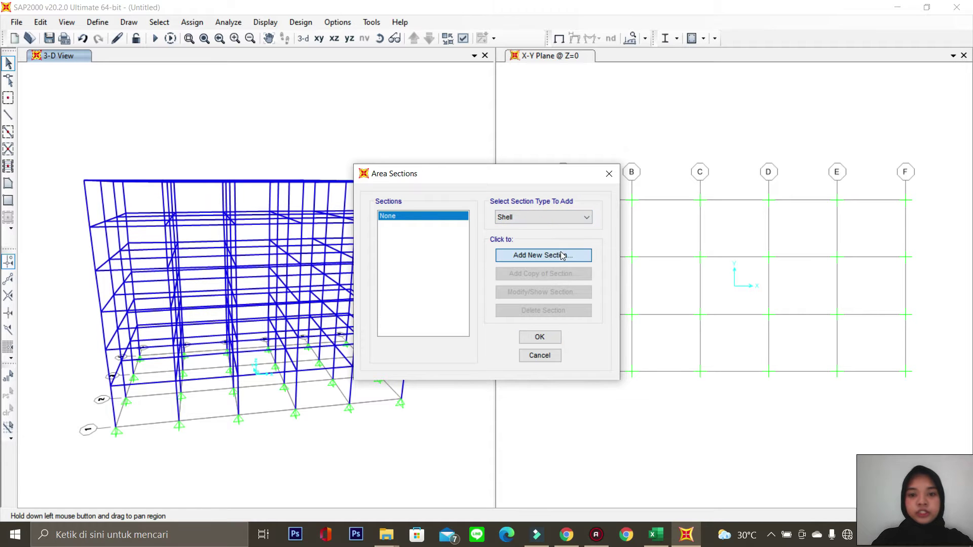
{"action": "left_click", "coordinate": [475, 169]}
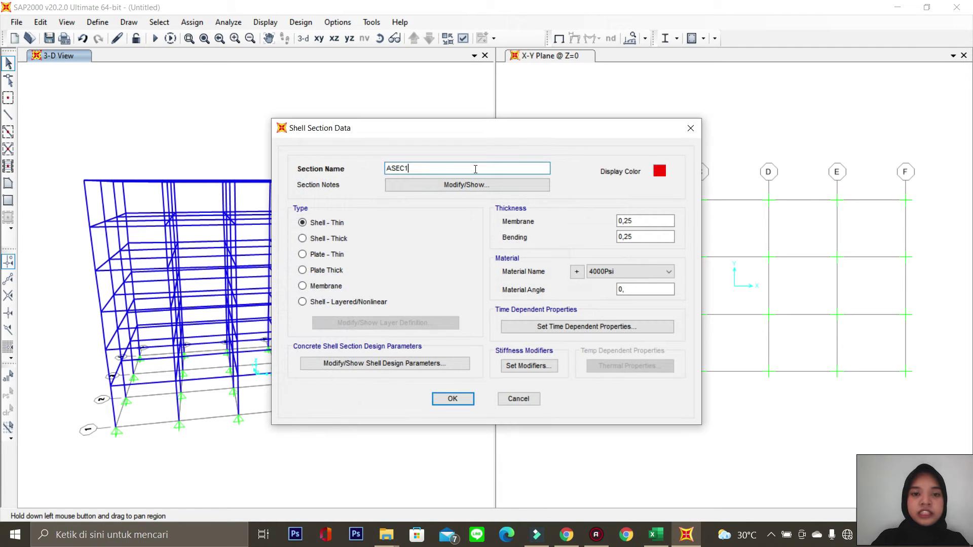
{"action": "left_click_drag", "start_coordinate": [409, 169], "coordinate": [372, 171]}
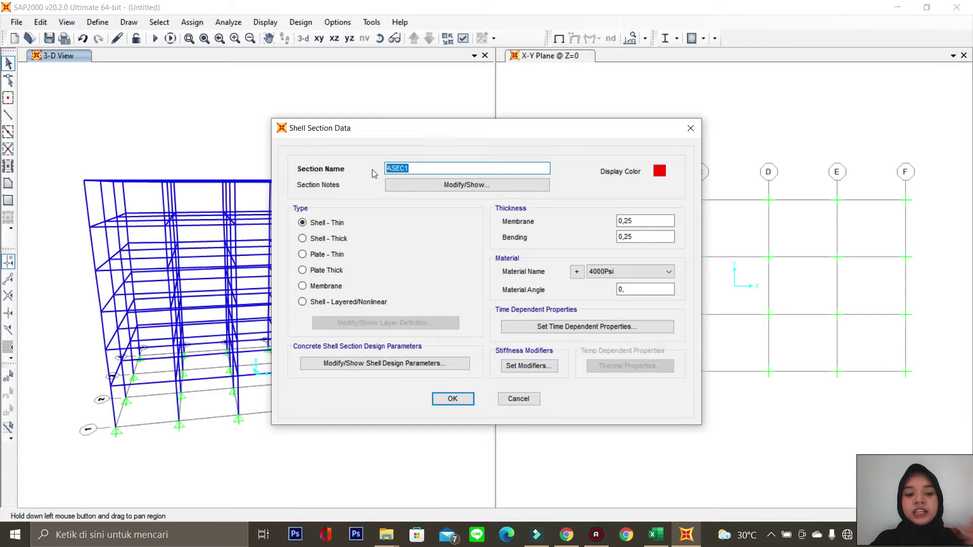
{"action": "type", "text": "P10"}
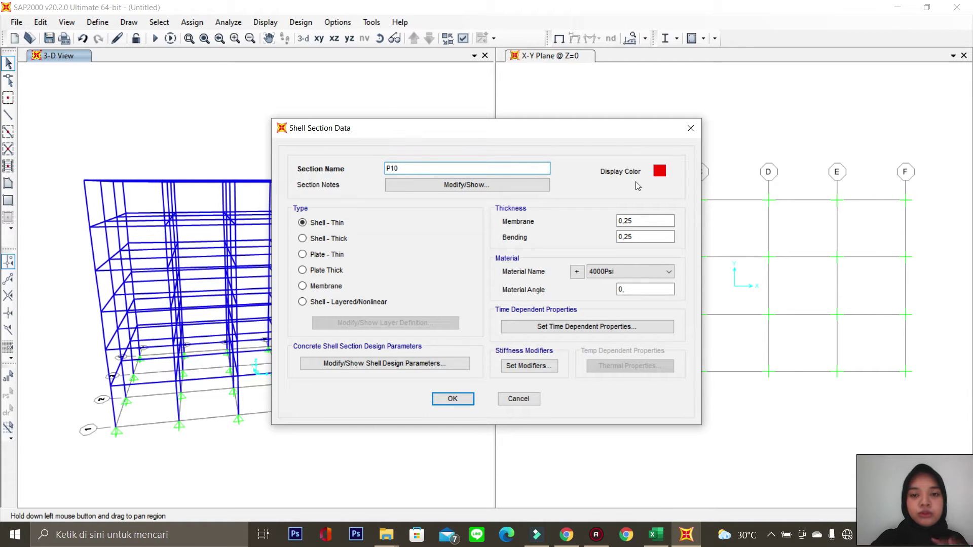
{"action": "left_click", "coordinate": [647, 221]}
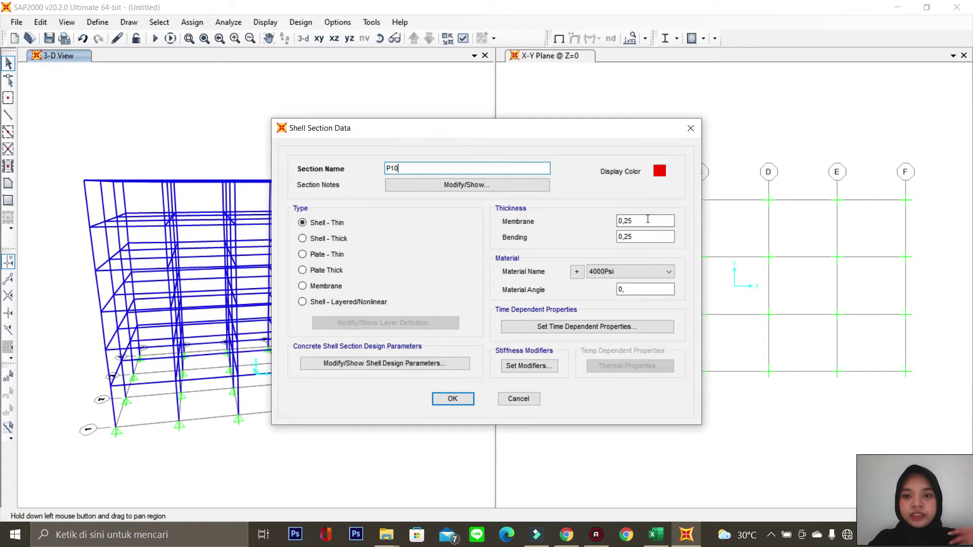
{"action": "left_click", "coordinate": [653, 234]}
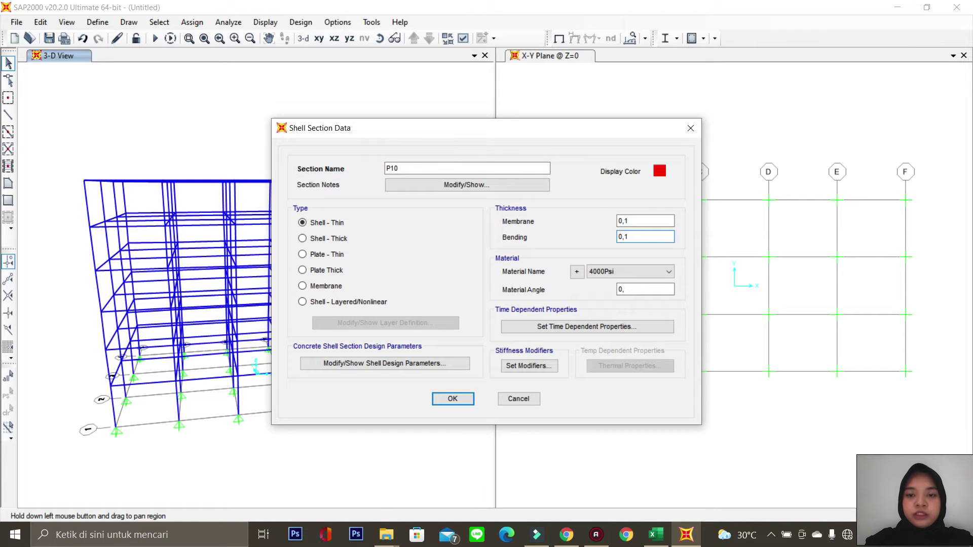
- Set the P10 section's display color to lime green and its material to K-350/FC' 30 MPa
{"action": "left_click", "coordinate": [660, 171]}
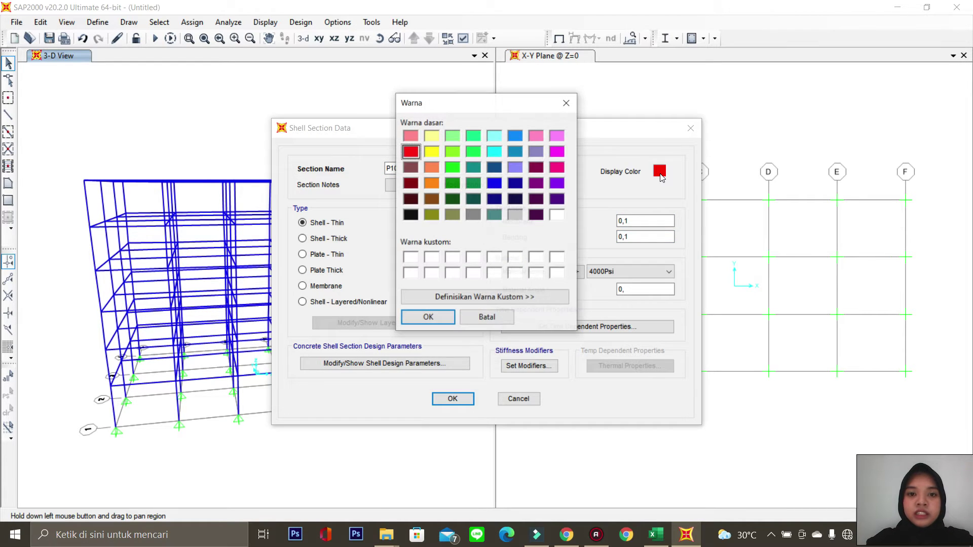
{"action": "left_click", "coordinate": [454, 152]}
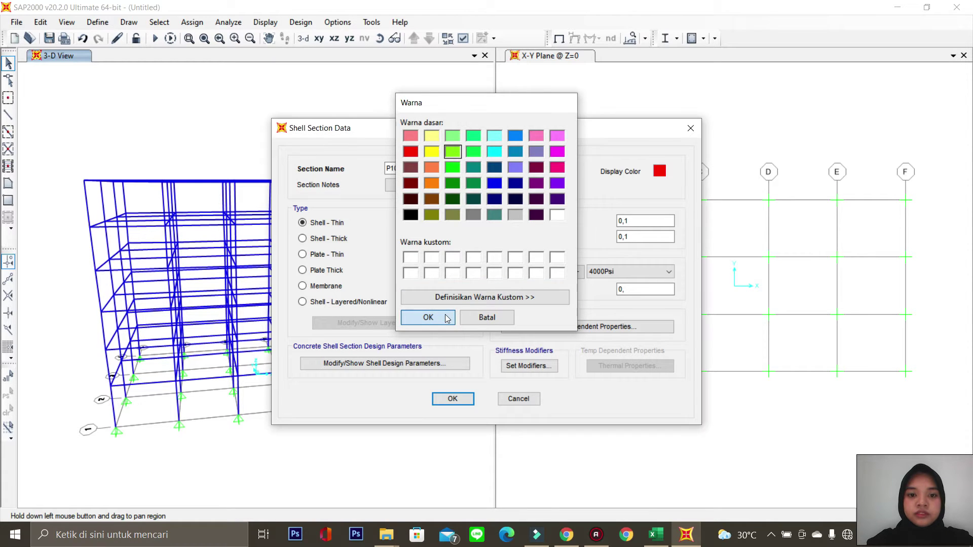
{"action": "left_click", "coordinate": [428, 317]}
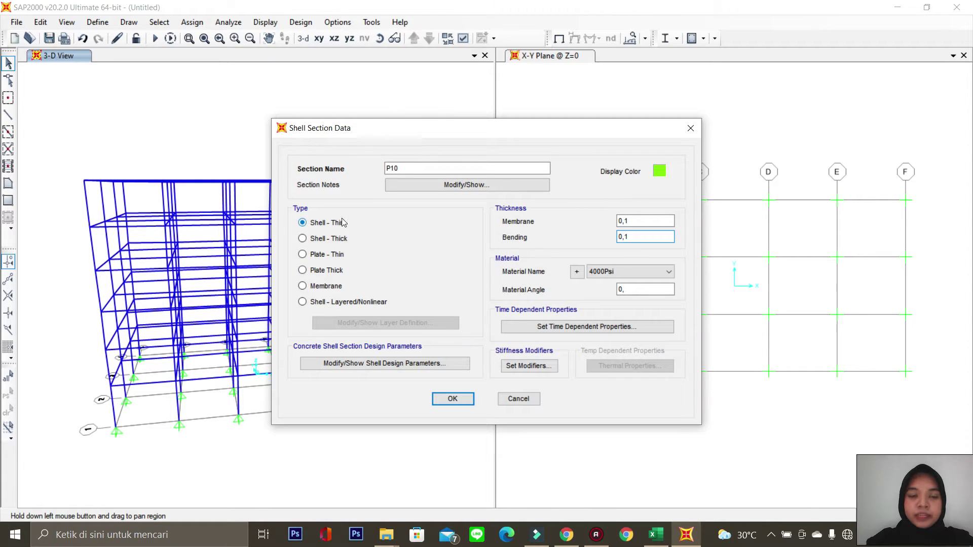
{"action": "left_click", "coordinate": [626, 271]}
{"action": "left_click", "coordinate": [619, 320]}
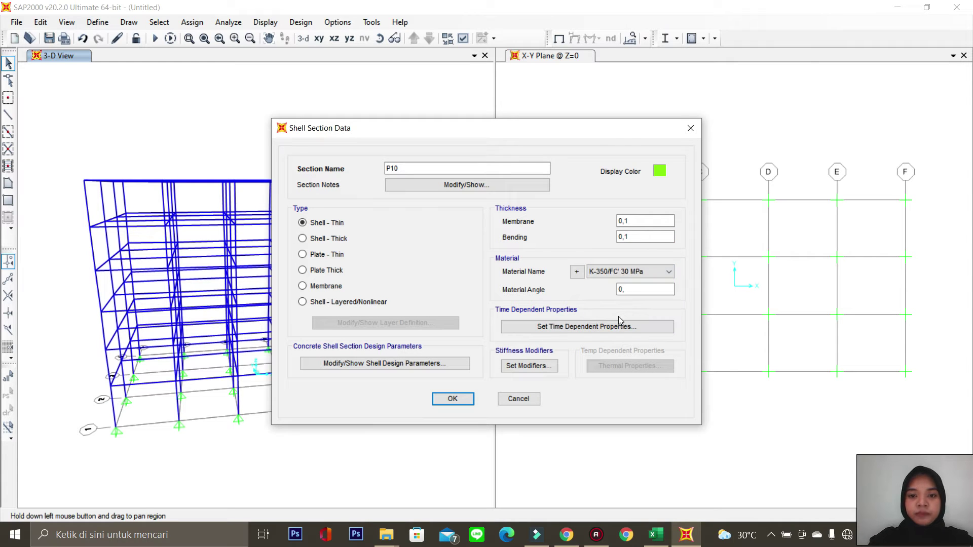
- Set the P10 section's membrane f11, f22 and f12 stiffness modifiers to 0,25
{"action": "left_click", "coordinate": [522, 365]}
{"action": "left_click", "coordinate": [557, 199]}
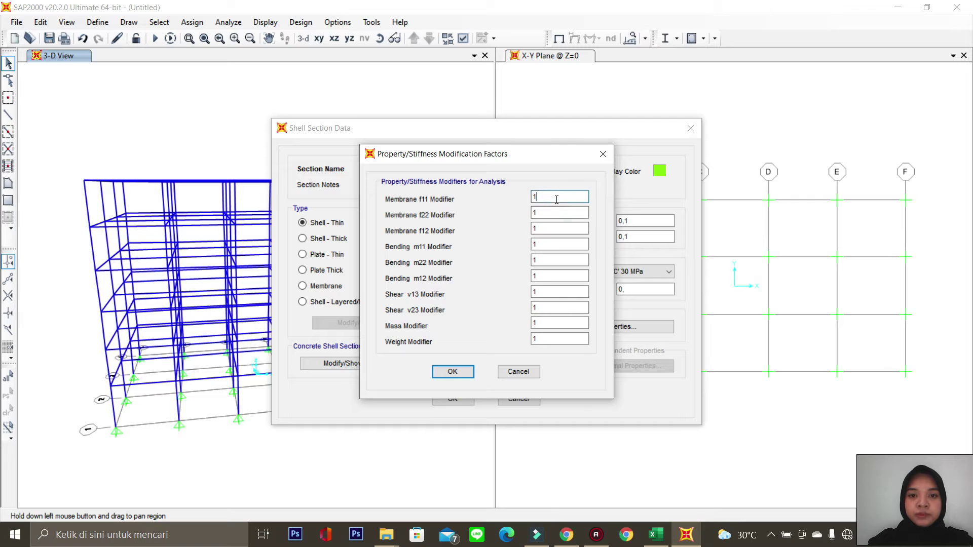
{"action": "type", "text": "0,25"}
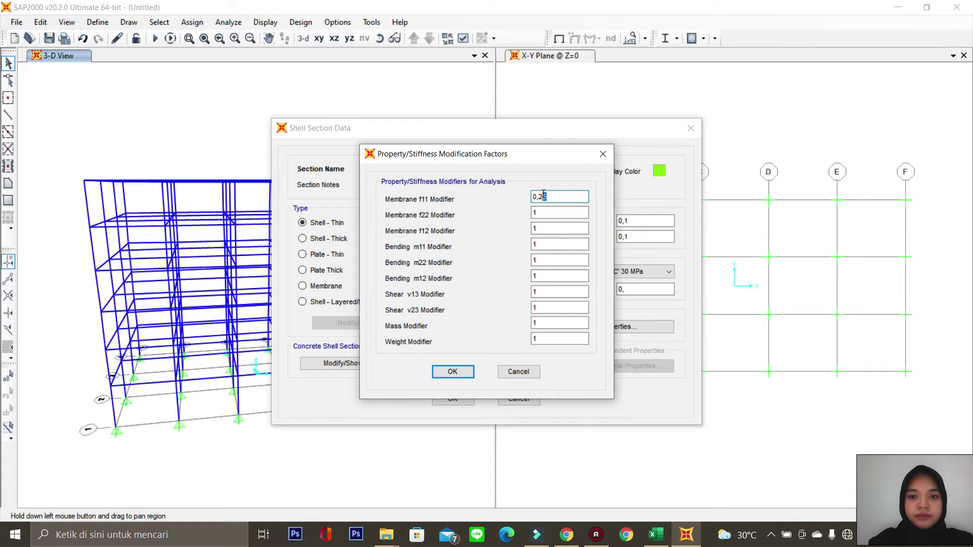
{"action": "left_click_drag", "start_coordinate": [542, 195], "coordinate": [524, 197]}
{"action": "key", "text": "ctrl+c"}
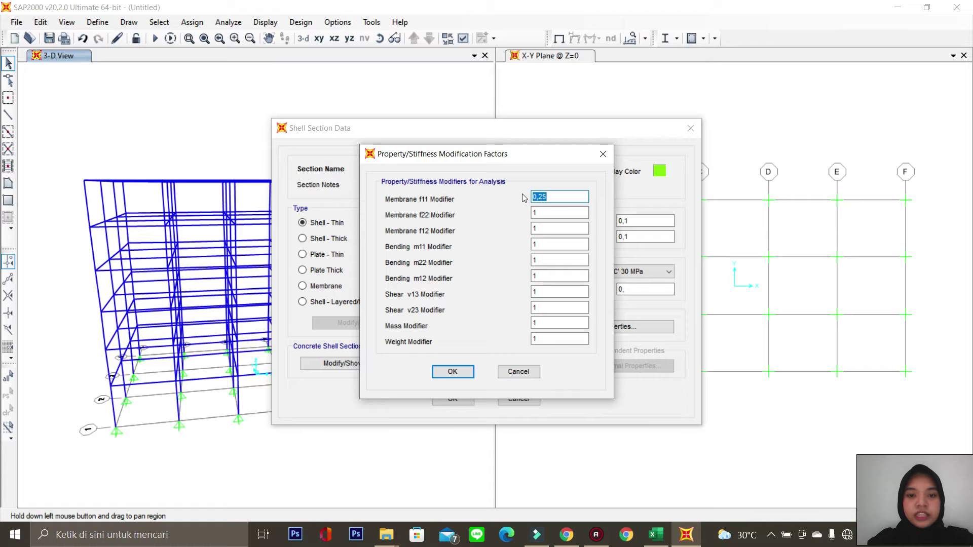
{"action": "left_click", "coordinate": [544, 214]}
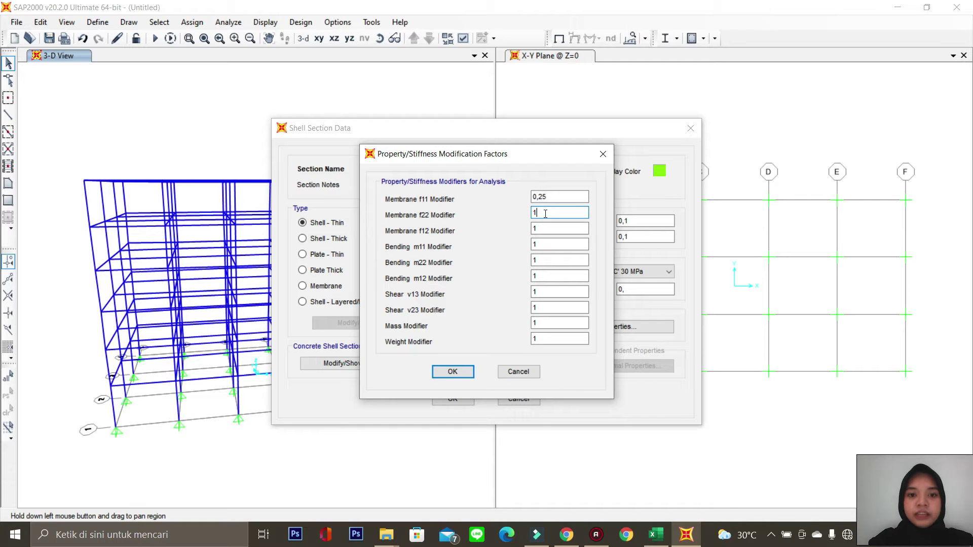
{"action": "double_click", "coordinate": [539, 213]}
{"action": "key", "text": "ctrl+v"}
{"action": "key", "text": "Tab"}
{"action": "key", "text": "ctrl+v"}
{"action": "key", "text": "Tab"}
- Set P10's bending m11, m22 and m12 stiffness modifiers to 0,25 and save the section
{"action": "left_click", "coordinate": [542, 246]}
{"action": "key", "text": "ctrl+v"}
{"action": "key", "text": "Tab"}
{"action": "key", "text": "ctrl+v"}
{"action": "left_click", "coordinate": [534, 276]}
{"action": "double_click", "coordinate": [558, 276]}
{"action": "key", "text": "BackSpace"}
{"action": "key", "text": "ctrl+v"}
{"action": "left_click", "coordinate": [465, 375]}
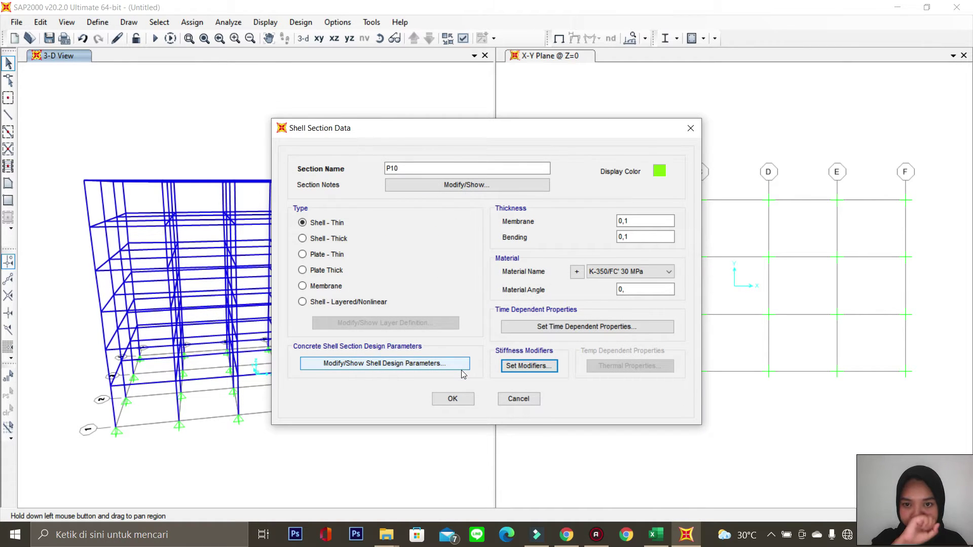
{"action": "left_click", "coordinate": [455, 401]}
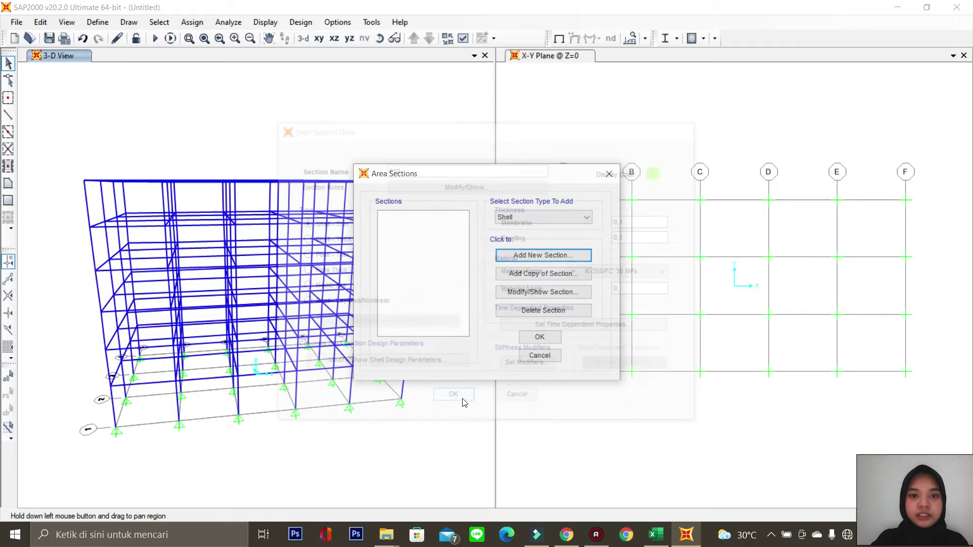
- Copy the P10 area section as P12, with membrane and bending thicknesses of 0,12
{"action": "left_click", "coordinate": [532, 274]}
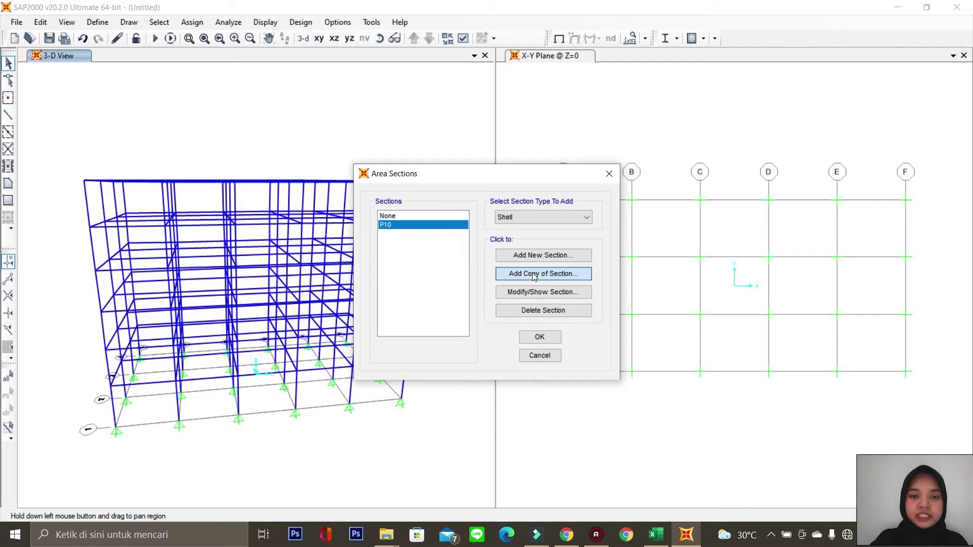
{"action": "left_click", "coordinate": [512, 172]}
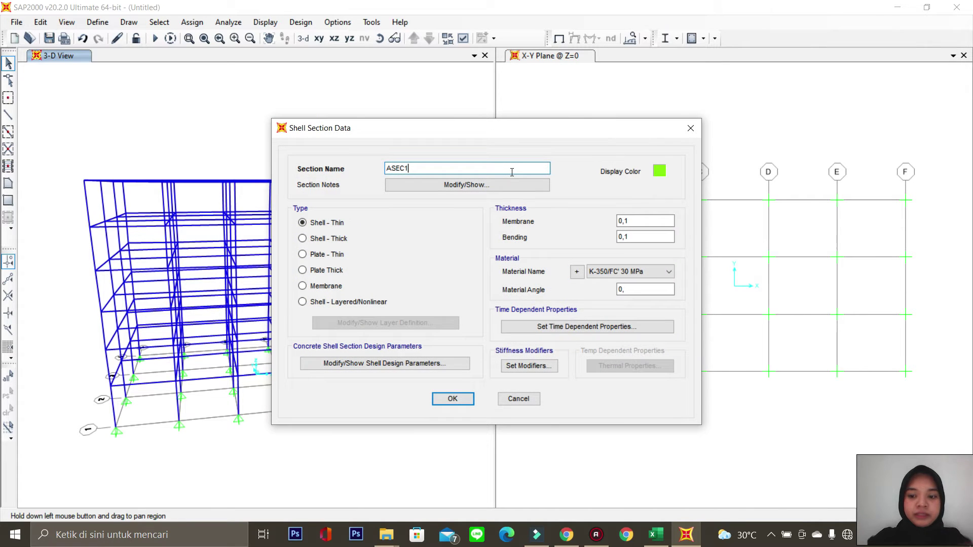
{"action": "key", "text": "BackSpace"}
{"action": "key", "text": "BackSpace"}
{"action": "key", "text": "BackSpace"}
{"action": "key", "text": "BackSpace"}
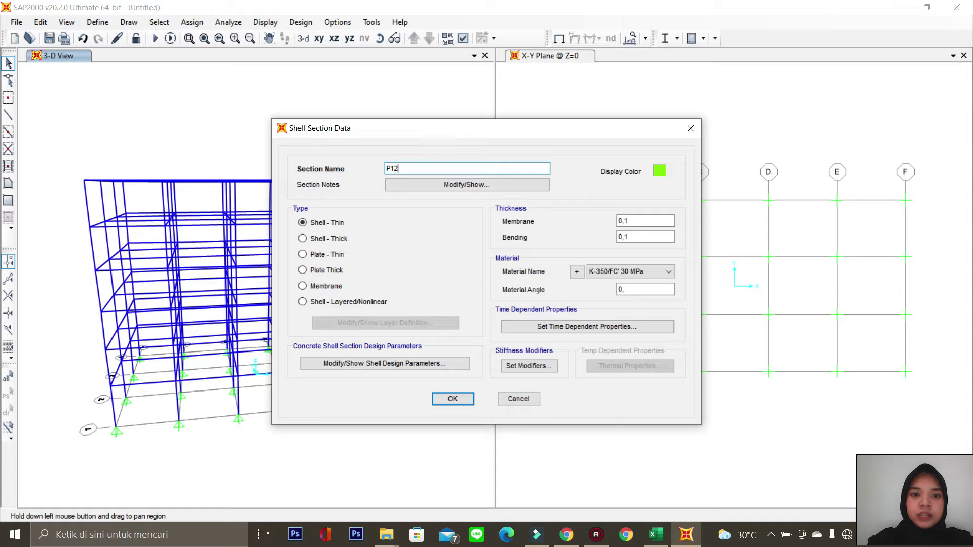
{"action": "left_click", "coordinate": [644, 222]}
{"action": "type", "text": "2"}
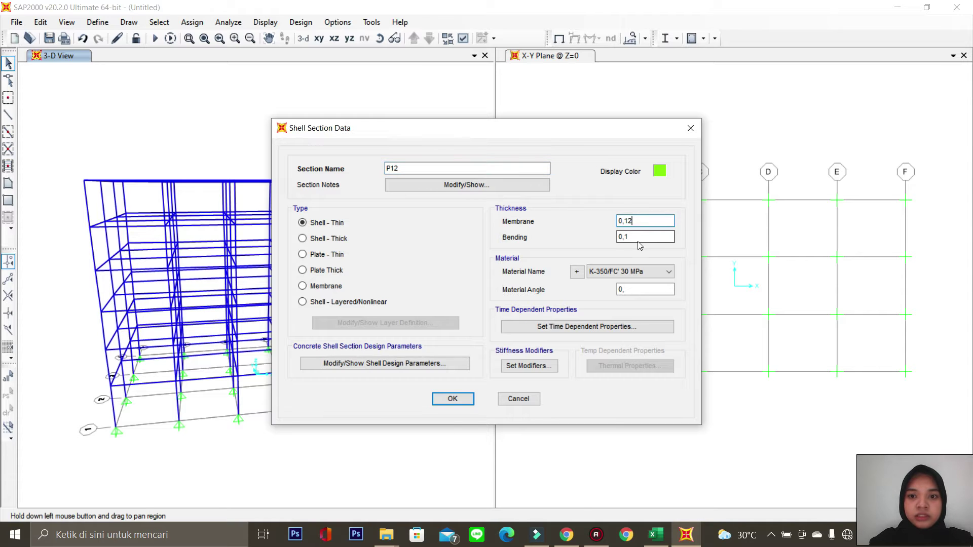
{"action": "left_click", "coordinate": [636, 237]}
{"action": "type", "text": "2"}
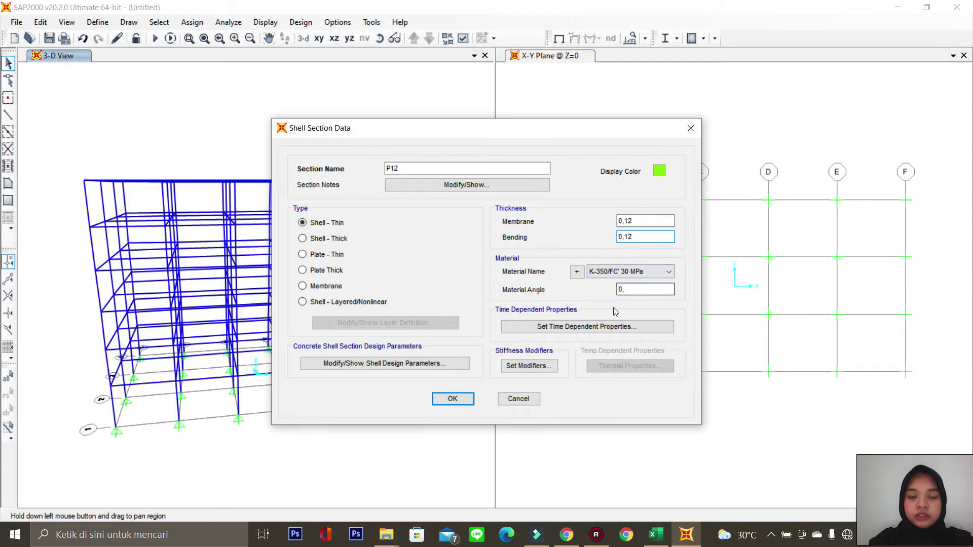
- Set the P12 section's display color to yellow, save it and finish defining the area sections
{"action": "left_click", "coordinate": [659, 171]}
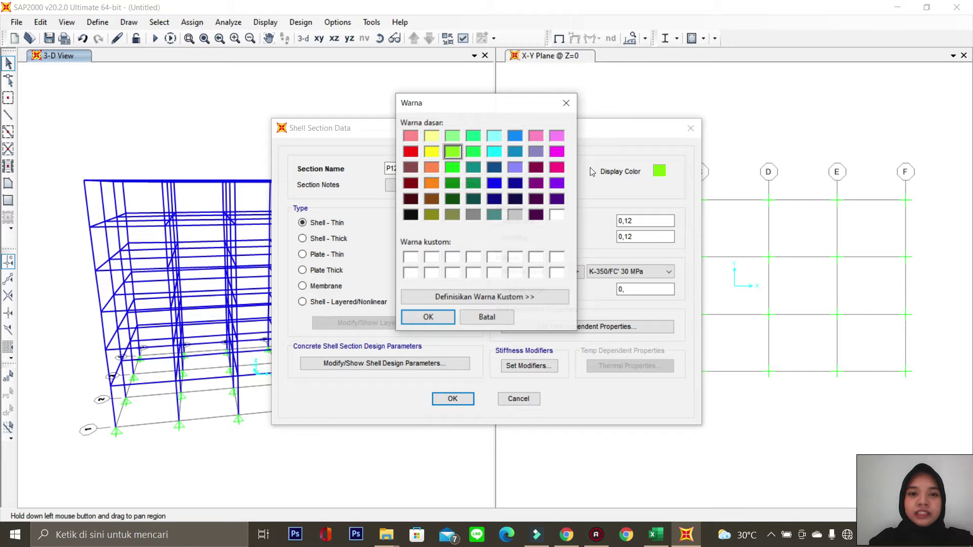
{"action": "left_click", "coordinate": [432, 152]}
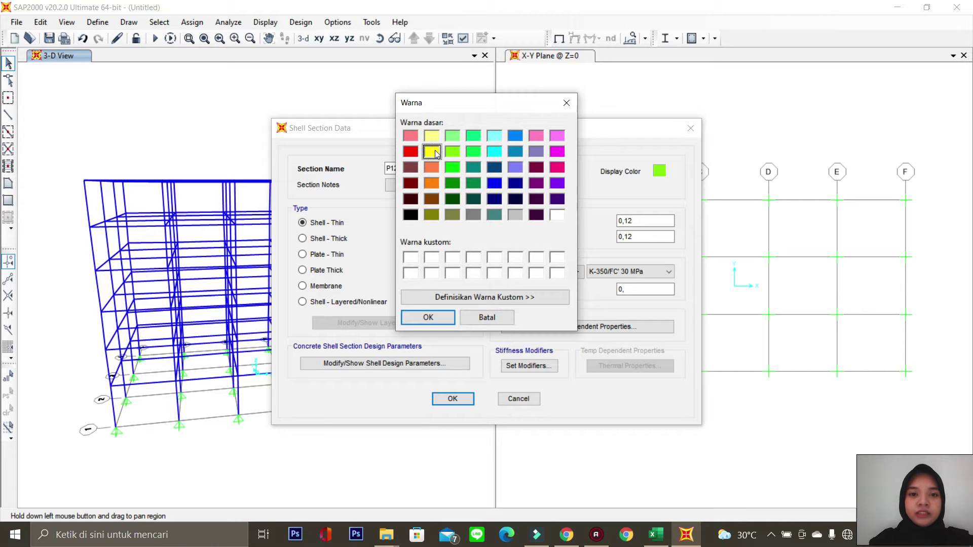
{"action": "left_click", "coordinate": [442, 319]}
{"action": "left_click", "coordinate": [456, 398]}
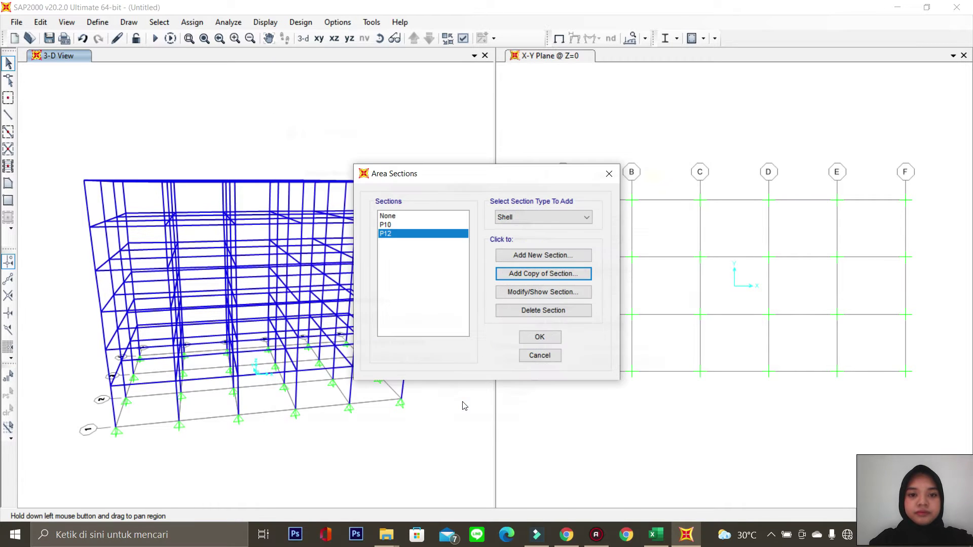
{"action": "left_click", "coordinate": [547, 338]}
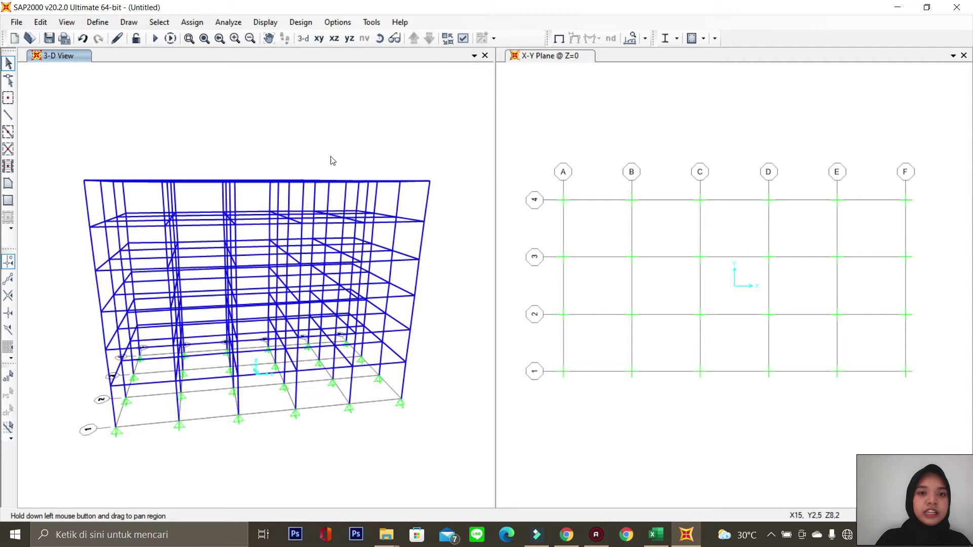
- Select all columns on all six storeys of the frame in the 3-D view
{"action": "left_click", "coordinate": [379, 38]}
{"action": "left_click_drag", "start_coordinate": [435, 131], "coordinate": [416, 138]}
{"action": "left_click_drag", "start_coordinate": [443, 198], "coordinate": [68, 207]}
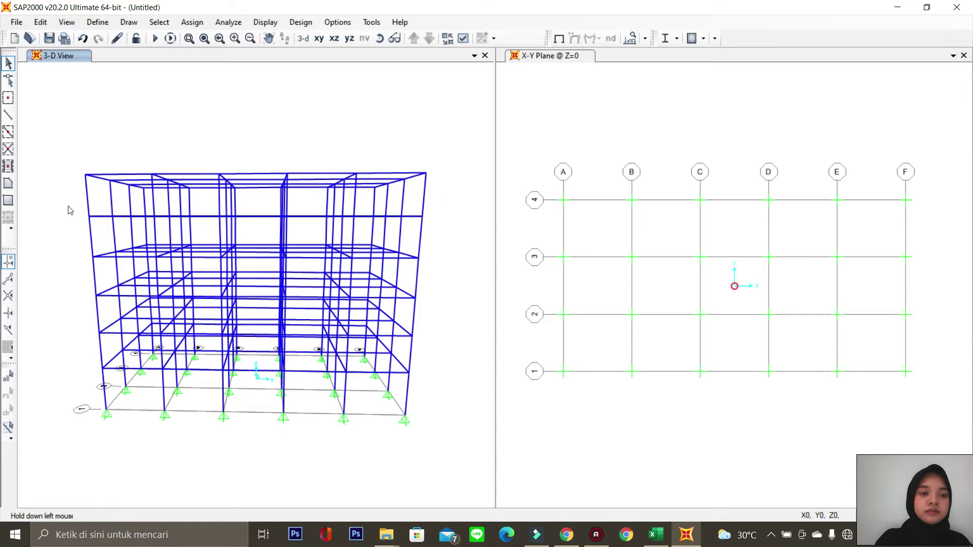
{"action": "left_click_drag", "start_coordinate": [439, 236], "coordinate": [68, 245]}
{"action": "middle_click_drag", "start_coordinate": [418, 120], "coordinate": [459, 189], "text": "shift"}
{"action": "left_click_drag", "start_coordinate": [432, 272], "coordinate": [71, 269]}
{"action": "left_click_drag", "start_coordinate": [431, 294], "coordinate": [92, 295]}
{"action": "left_click", "coordinate": [379, 39]}
{"action": "left_click_drag", "start_coordinate": [474, 219], "coordinate": [472, 201]}
{"action": "left_click_drag", "start_coordinate": [437, 338], "coordinate": [77, 329]}
{"action": "left_click", "coordinate": [379, 39]}
{"action": "left_click_drag", "start_coordinate": [476, 239], "coordinate": [466, 234]}
{"action": "left_click_drag", "start_coordinate": [409, 368], "coordinate": [64, 381]}
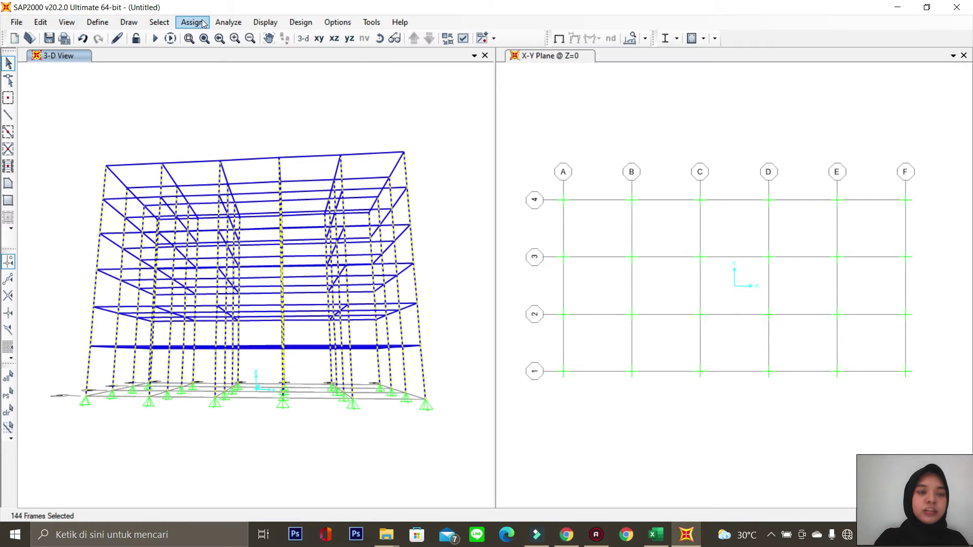
- Assign the K50X50 frame section to the selected columns
{"action": "left_click", "coordinate": [198, 23]}
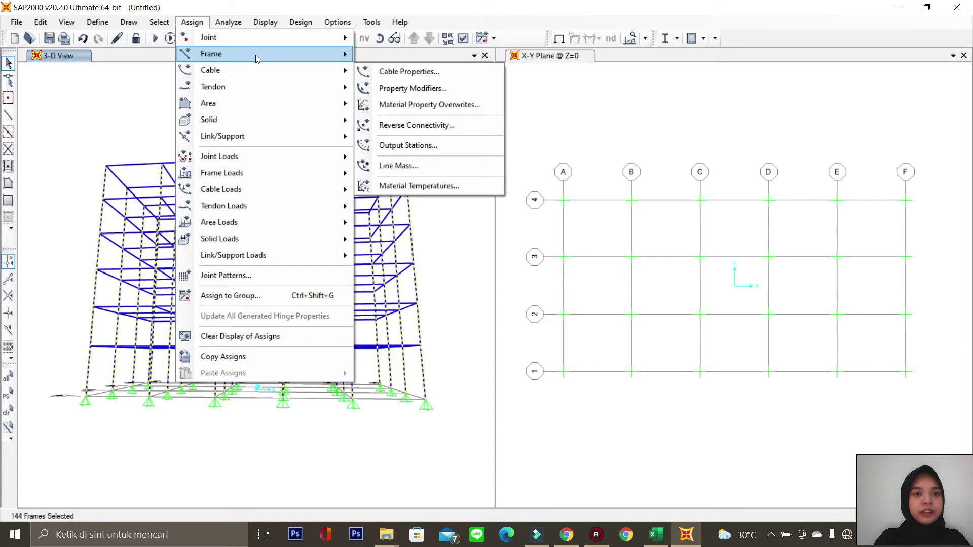
{"action": "mouse_move", "coordinate": [255, 55]}
{"action": "left_click", "coordinate": [391, 59]}
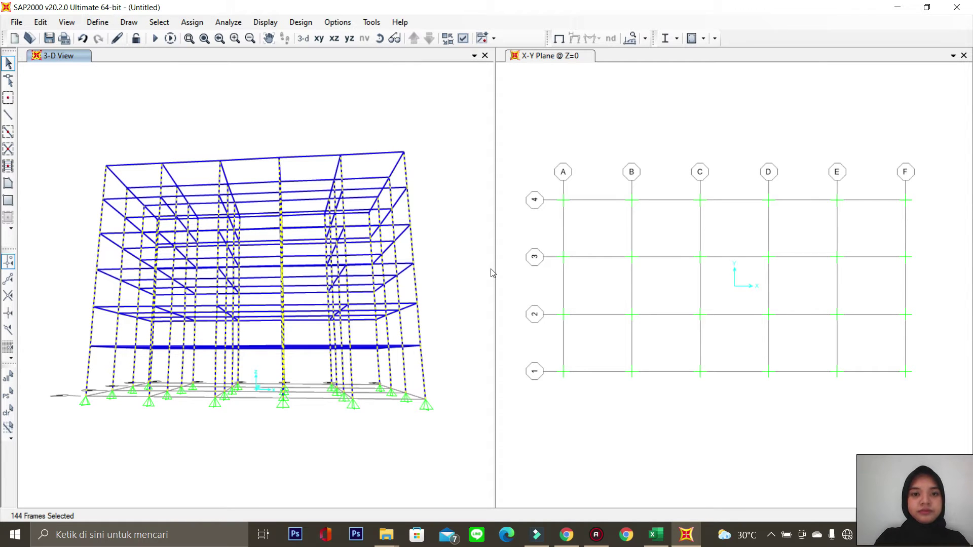
{"action": "left_click", "coordinate": [451, 176]}
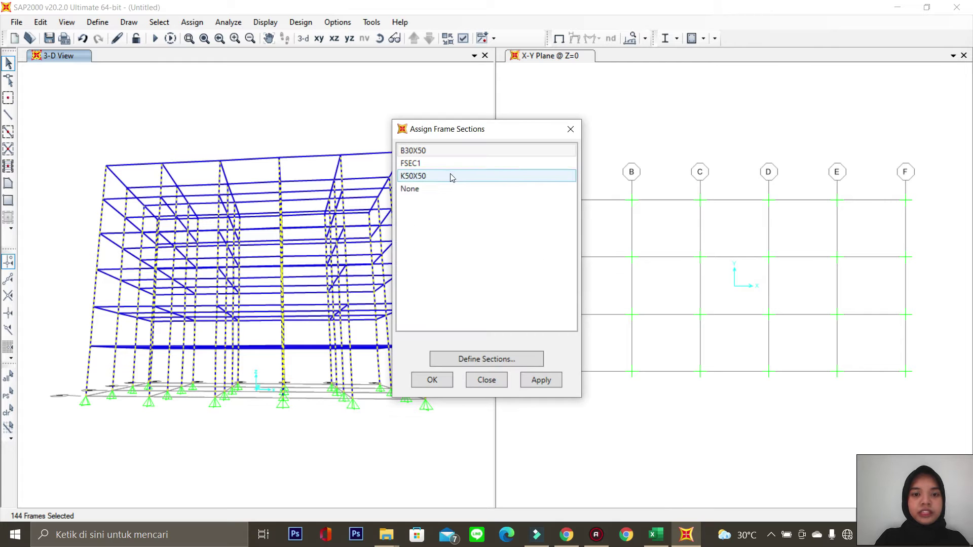
{"action": "left_click", "coordinate": [450, 175]}
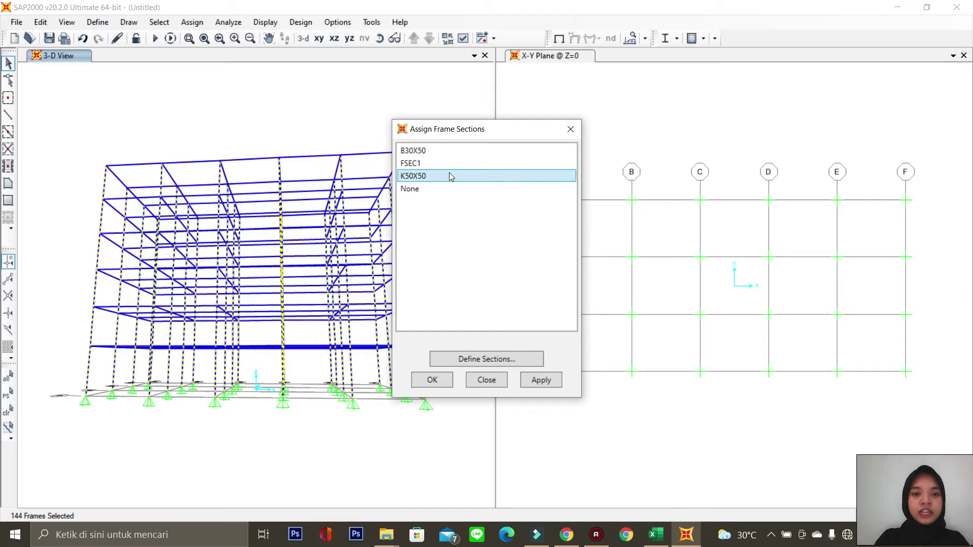
{"action": "left_click", "coordinate": [551, 381]}
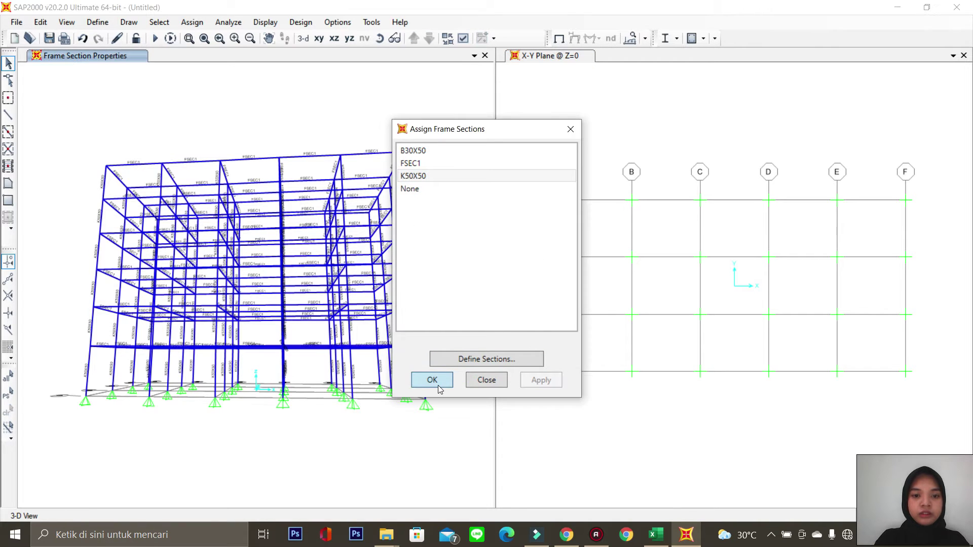
{"action": "left_click", "coordinate": [437, 385]}
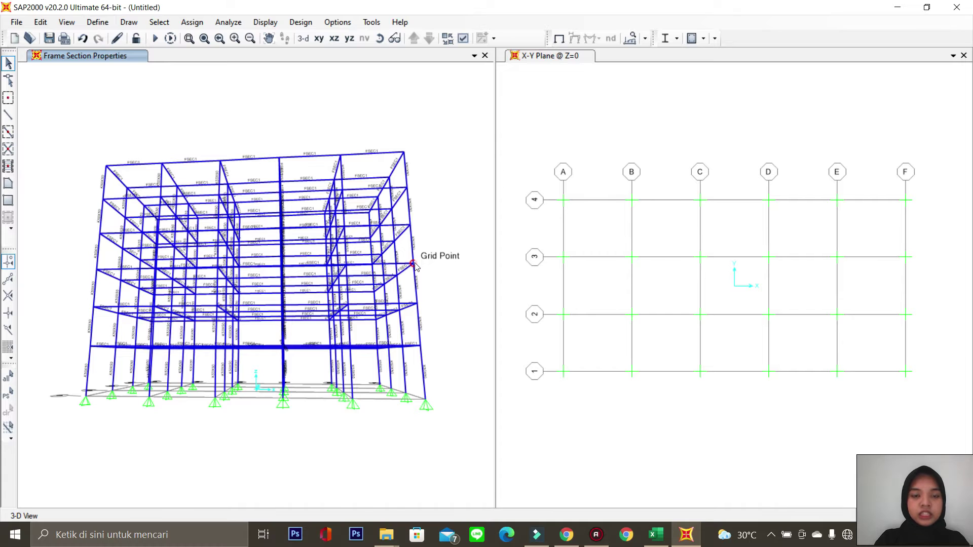
- Select all beams on the six floor plans, level by level from Z=23 down to Z=4,5
{"action": "scroll", "coordinate": [436, 235], "scroll_direction": "up", "scroll_amount": 3}
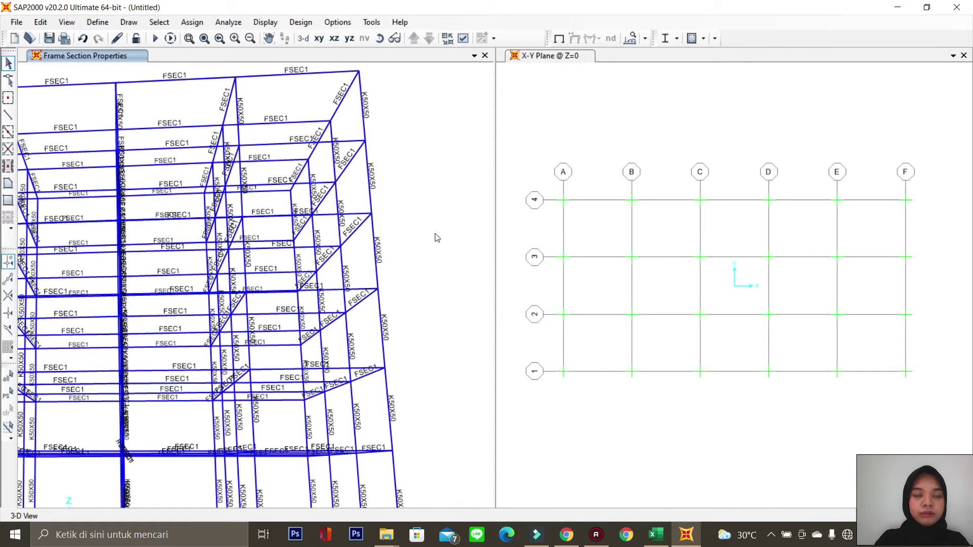
{"action": "scroll", "coordinate": [437, 237], "scroll_direction": "down", "scroll_amount": 5}
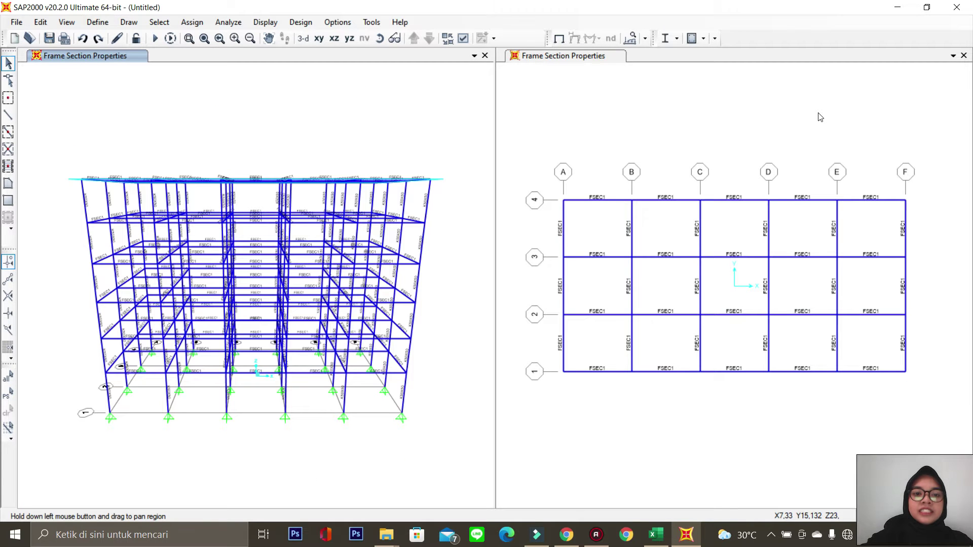
{"action": "left_click_drag", "start_coordinate": [540, 181], "coordinate": [932, 388]}
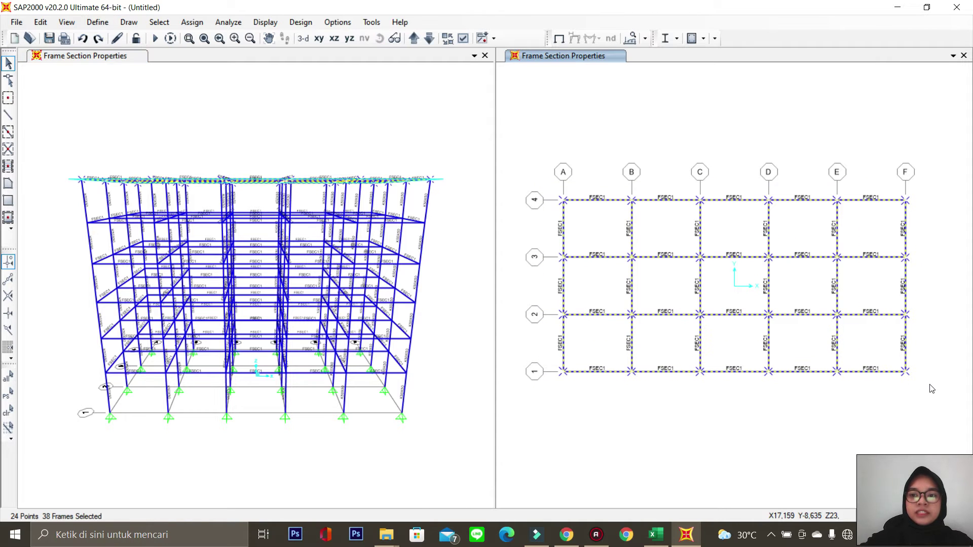
{"action": "left_click", "coordinate": [429, 38]}
{"action": "left_click_drag", "start_coordinate": [539, 179], "coordinate": [923, 404]}
{"action": "left_click", "coordinate": [429, 39]}
{"action": "left_click_drag", "start_coordinate": [522, 170], "coordinate": [912, 395]}
{"action": "left_click", "coordinate": [429, 39]}
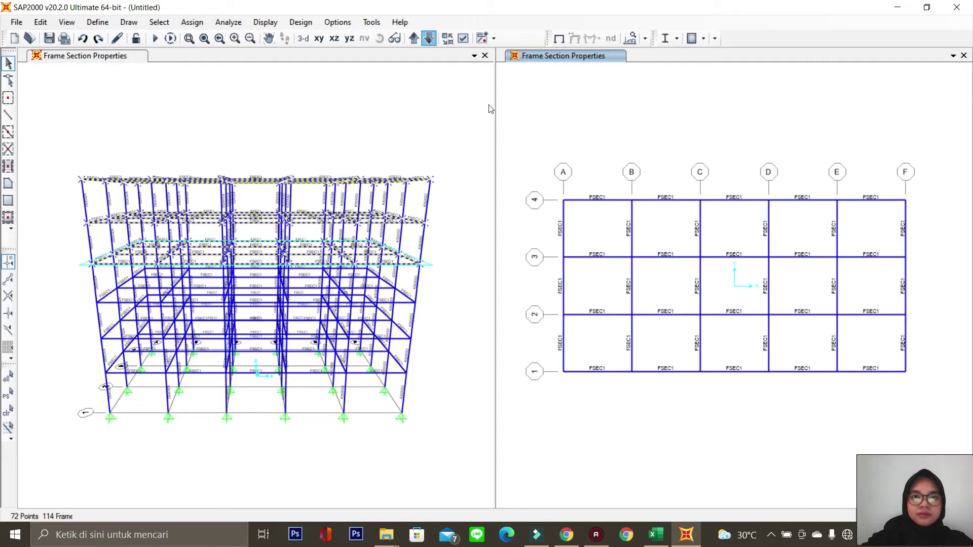
{"action": "left_click_drag", "start_coordinate": [550, 185], "coordinate": [928, 426]}
{"action": "left_click", "coordinate": [429, 39]}
{"action": "left_click_drag", "start_coordinate": [542, 173], "coordinate": [930, 401]}
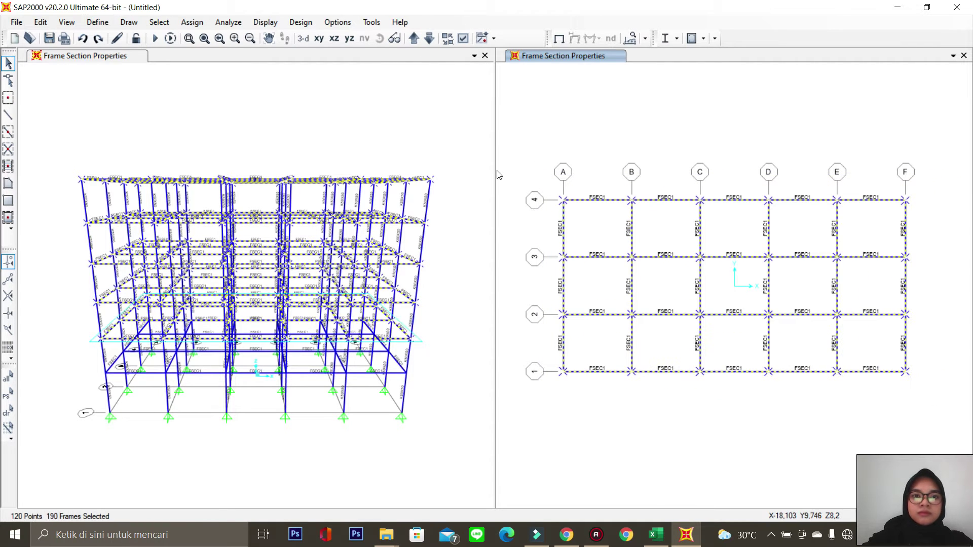
{"action": "left_click", "coordinate": [429, 39]}
{"action": "left_click_drag", "start_coordinate": [515, 155], "coordinate": [938, 389]}
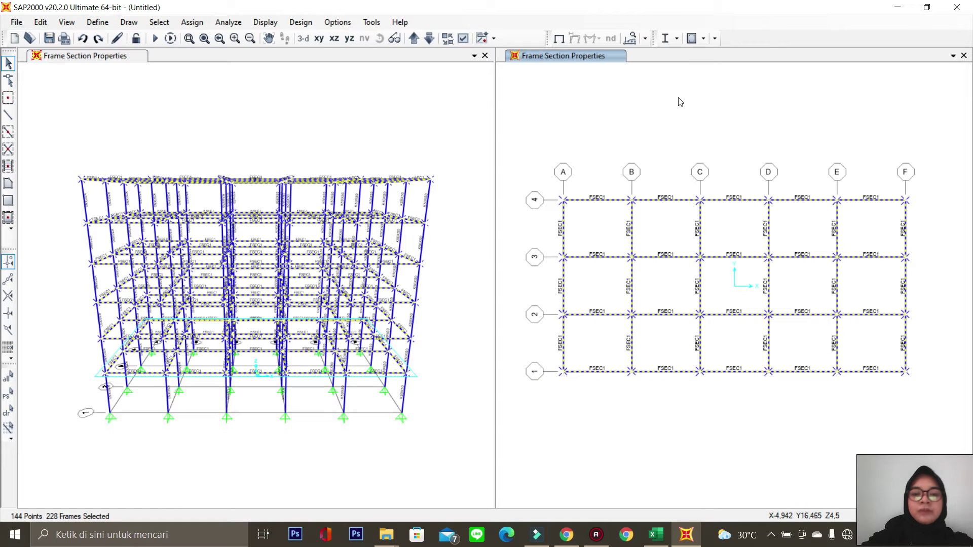
- Assign the B30X50 frame section to the selected beams
{"action": "left_click", "coordinate": [205, 24]}
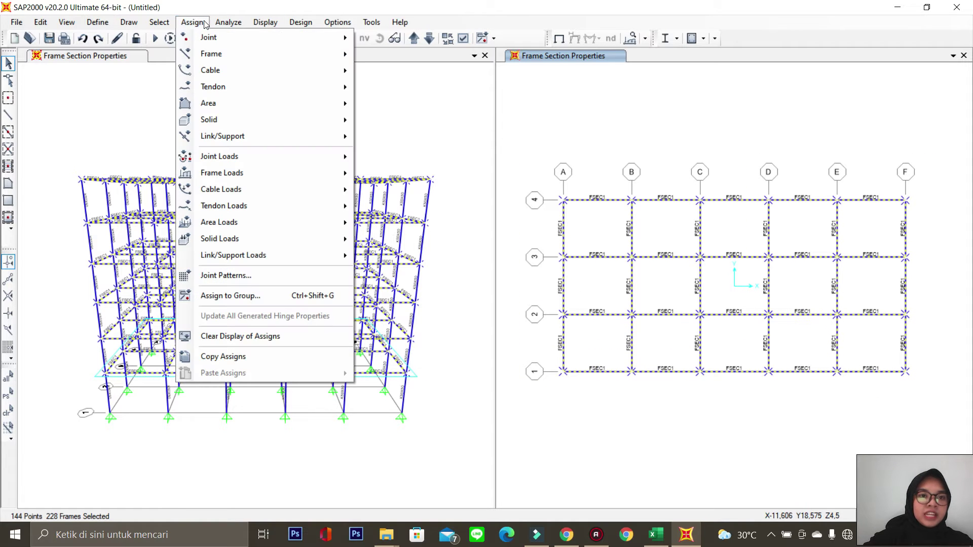
{"action": "mouse_move", "coordinate": [225, 61]}
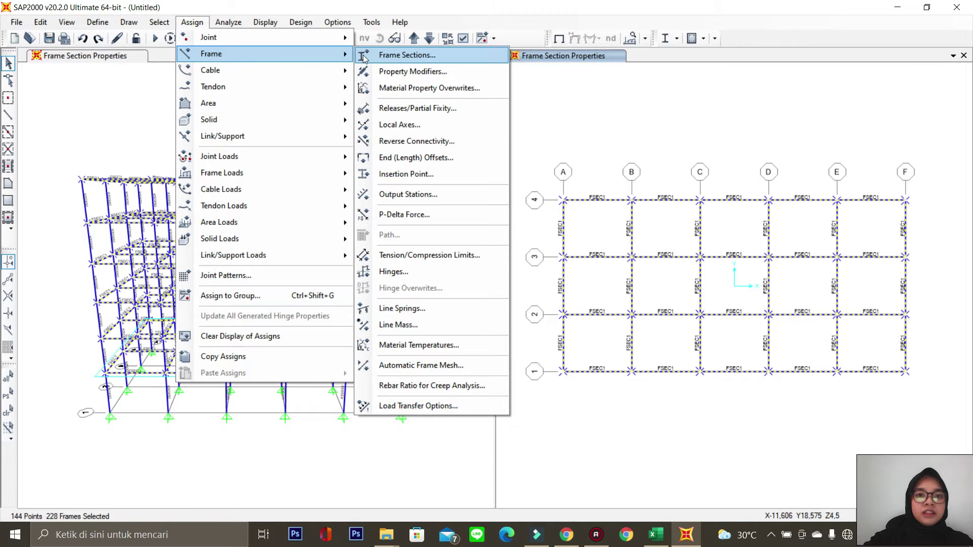
{"action": "left_click", "coordinate": [407, 55]}
{"action": "left_click", "coordinate": [475, 167]}
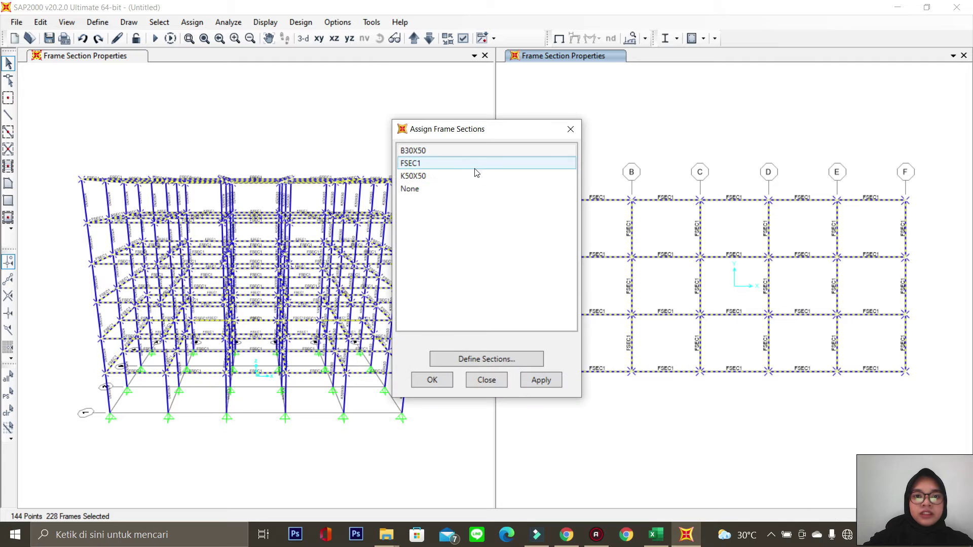
{"action": "left_click", "coordinate": [448, 152]}
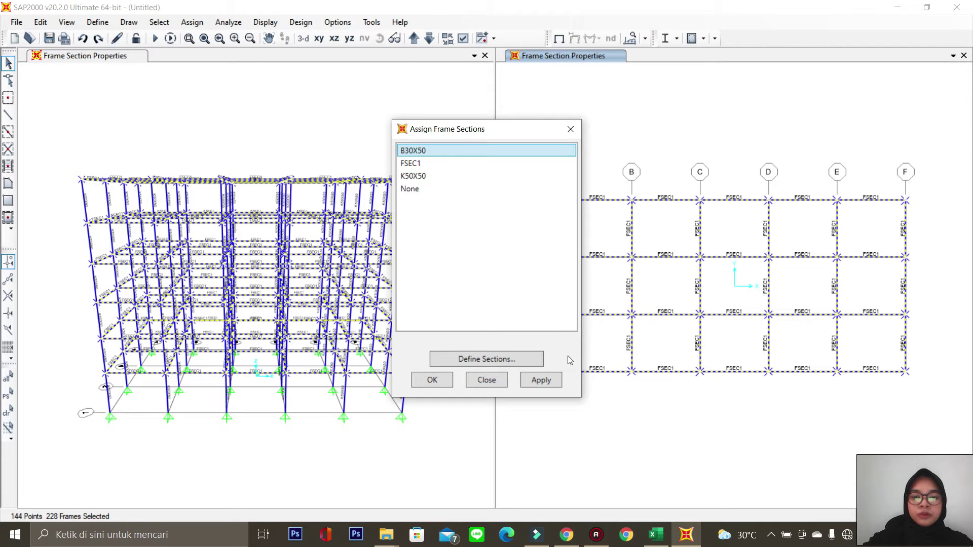
{"action": "left_click", "coordinate": [556, 381]}
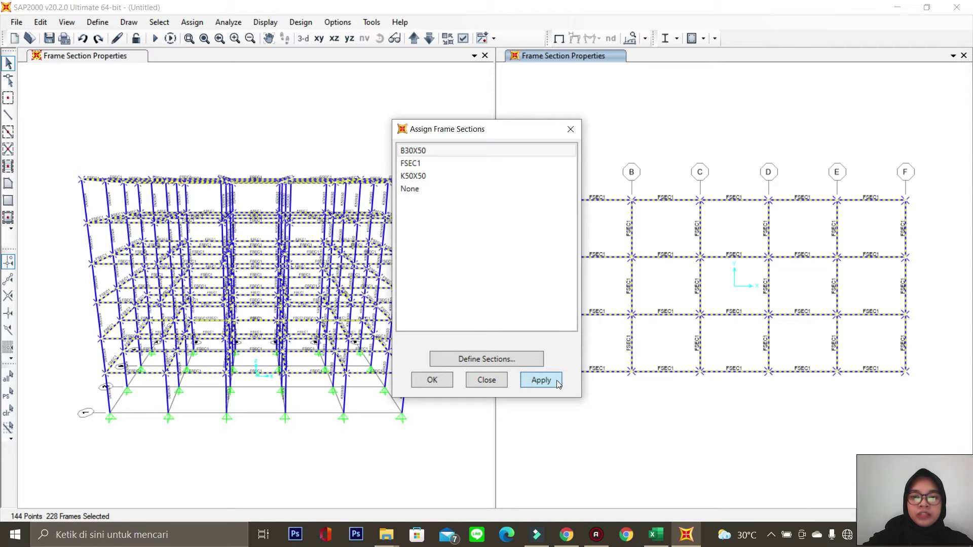
{"action": "left_click", "coordinate": [424, 381]}
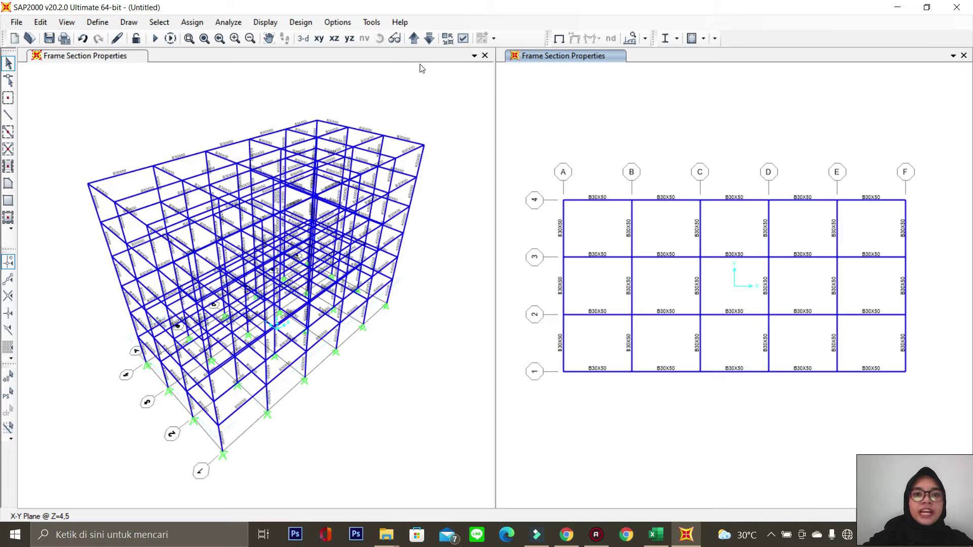
- Draw P10 slab areas over all bays of the roof plan at Z=23
{"action": "left_click", "coordinate": [414, 38]}
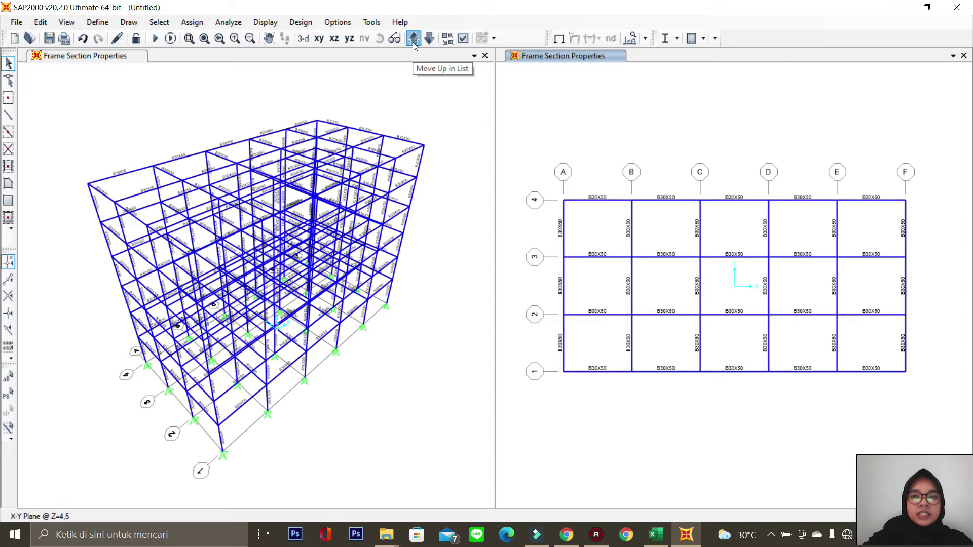
{"action": "left_click", "coordinate": [413, 39]}
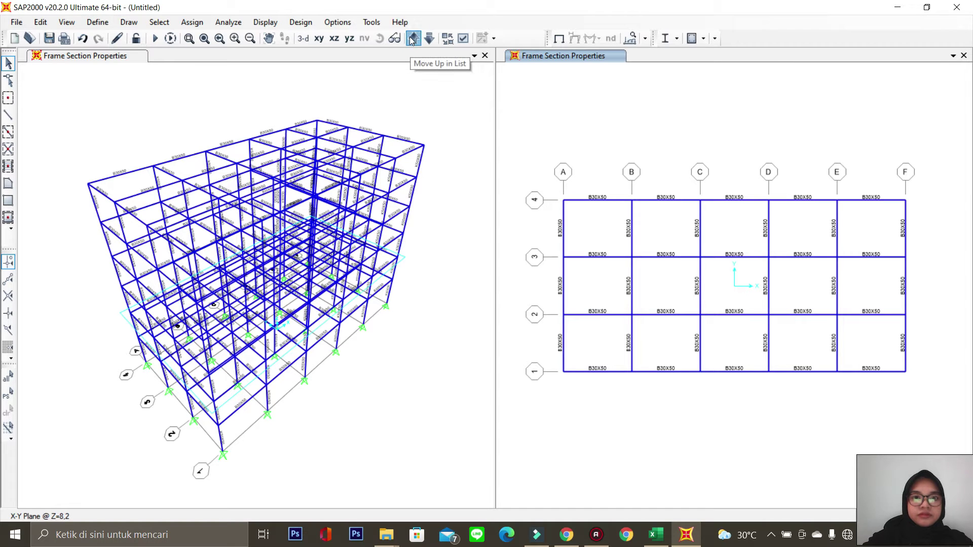
{"action": "left_click", "coordinate": [413, 38]}
{"action": "left_click", "coordinate": [414, 38]}
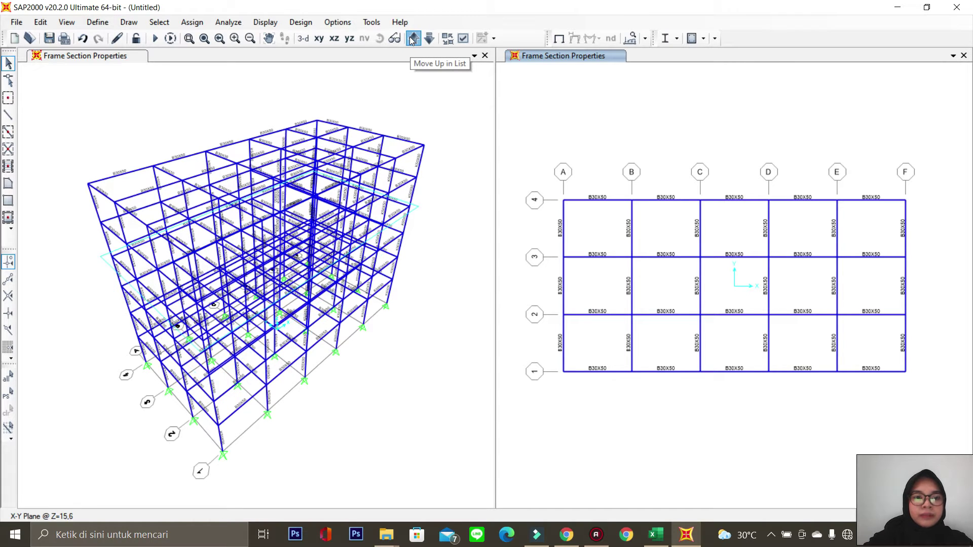
{"action": "left_click", "coordinate": [413, 39]}
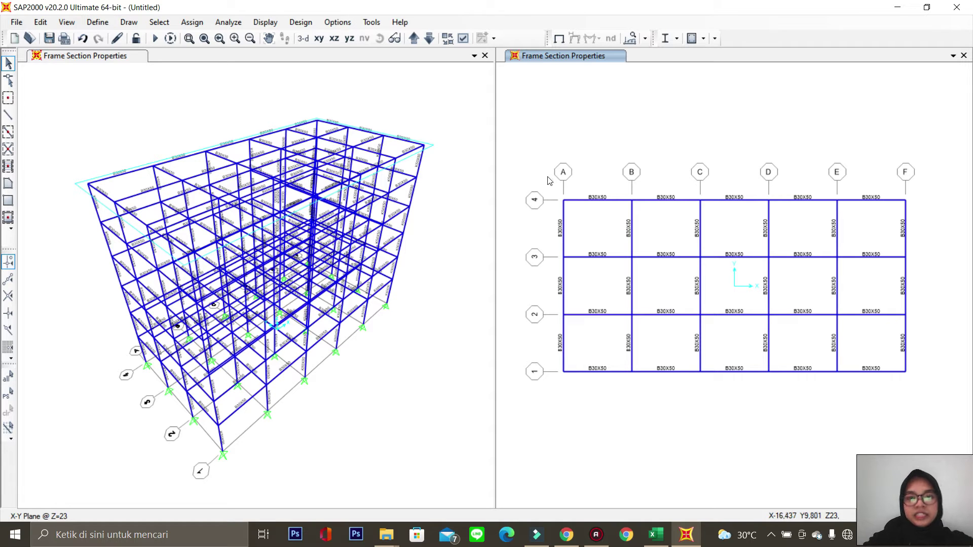
{"action": "left_click_drag", "start_coordinate": [549, 179], "coordinate": [923, 395]}
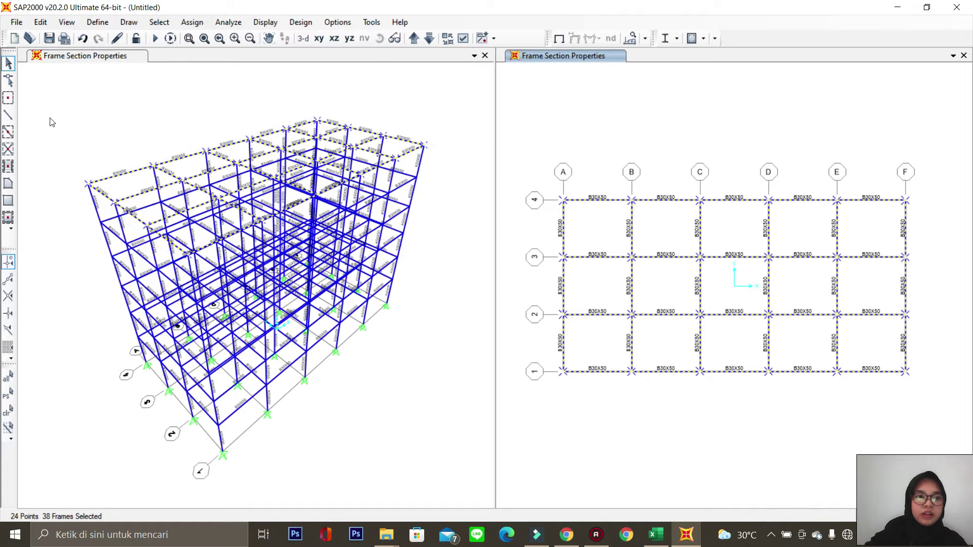
{"action": "left_click", "coordinate": [14, 218]}
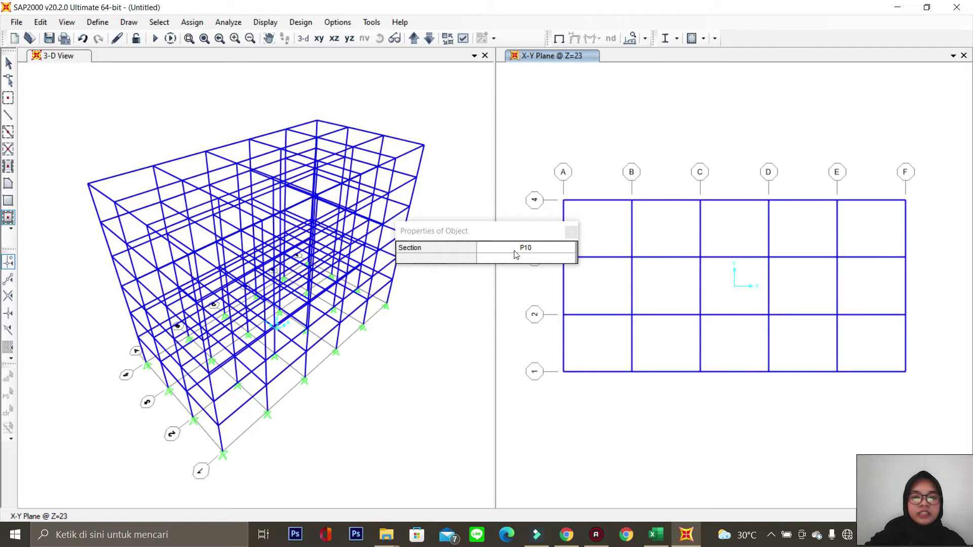
{"action": "mouse_move", "coordinate": [546, 176]}
{"action": "left_mouse_down"}
{"action": "mouse_move", "coordinate": [741, 297]}
{"action": "mouse_move", "coordinate": [919, 358]}
{"action": "mouse_move", "coordinate": [928, 396]}
{"action": "left_mouse_up"}
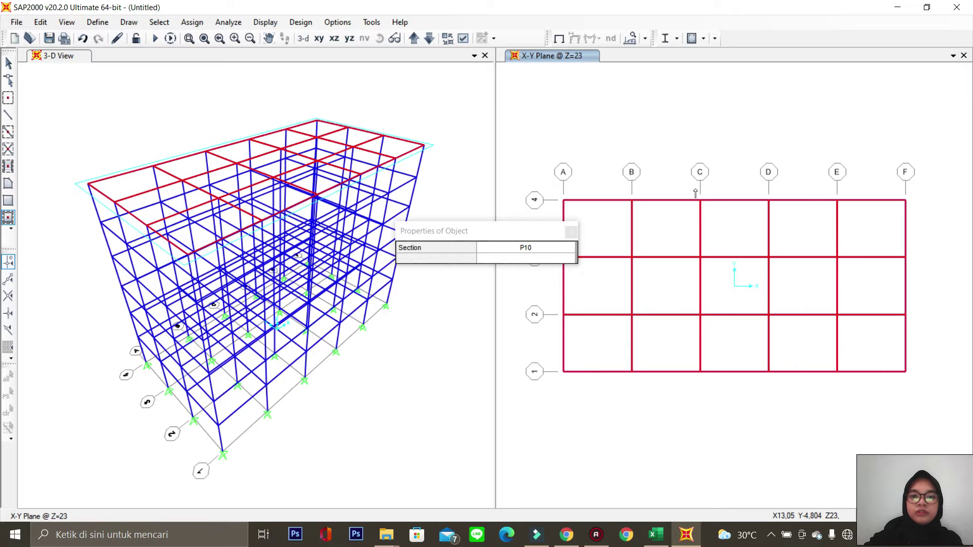
- Switch the area section to P12 and draw slabs over all bays of the Z=19,3 floor plan
{"action": "left_click", "coordinate": [429, 38]}
{"action": "left_click", "coordinate": [546, 251]}
{"action": "left_click", "coordinate": [522, 247]}
{"action": "left_click", "coordinate": [509, 271]}
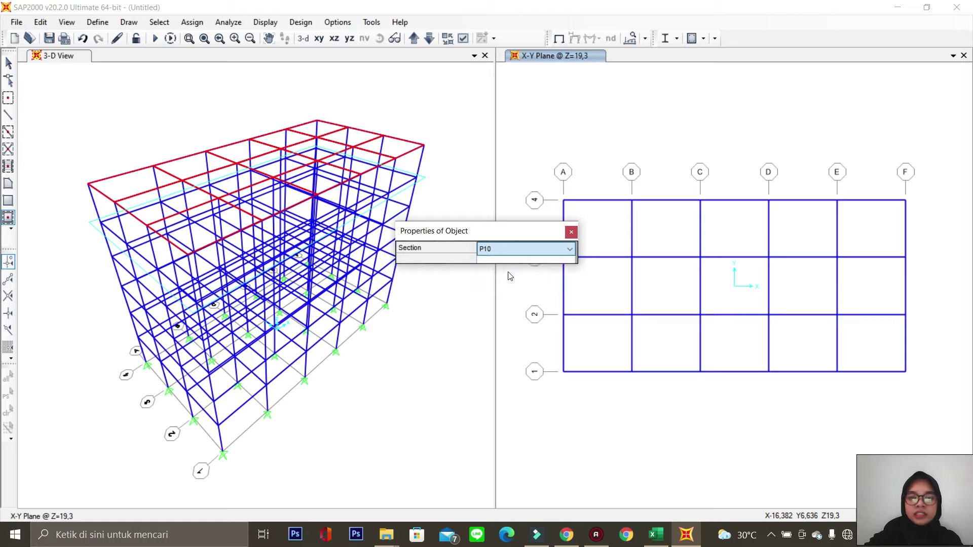
{"action": "left_click_drag", "start_coordinate": [633, 247], "coordinate": [923, 410]}
- Draw P12 slab areas over all bays of the remaining four floor plans, from Z=15,6 down to Z=4,5
{"action": "left_click", "coordinate": [428, 39]}
{"action": "mouse_move", "coordinate": [545, 177]}
{"action": "left_mouse_down"}
{"action": "mouse_move", "coordinate": [883, 358]}
{"action": "mouse_move", "coordinate": [952, 408]}
{"action": "left_mouse_up"}
{"action": "left_click", "coordinate": [429, 39]}
{"action": "mouse_move", "coordinate": [554, 183]}
{"action": "left_mouse_down"}
{"action": "mouse_move", "coordinate": [912, 390]}
{"action": "mouse_move", "coordinate": [927, 389]}
{"action": "left_mouse_up"}
{"action": "left_click", "coordinate": [428, 39]}
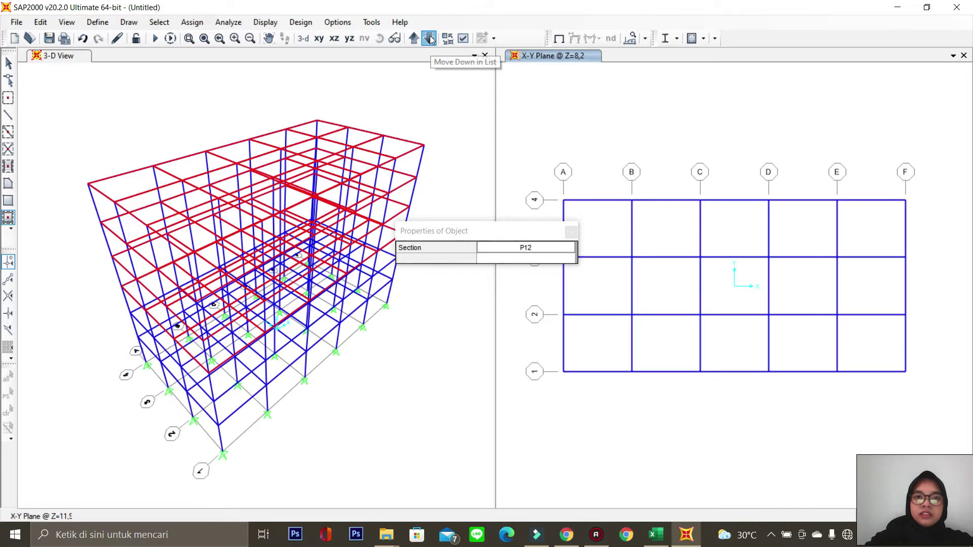
{"action": "left_click_drag", "start_coordinate": [556, 184], "coordinate": [894, 397]}
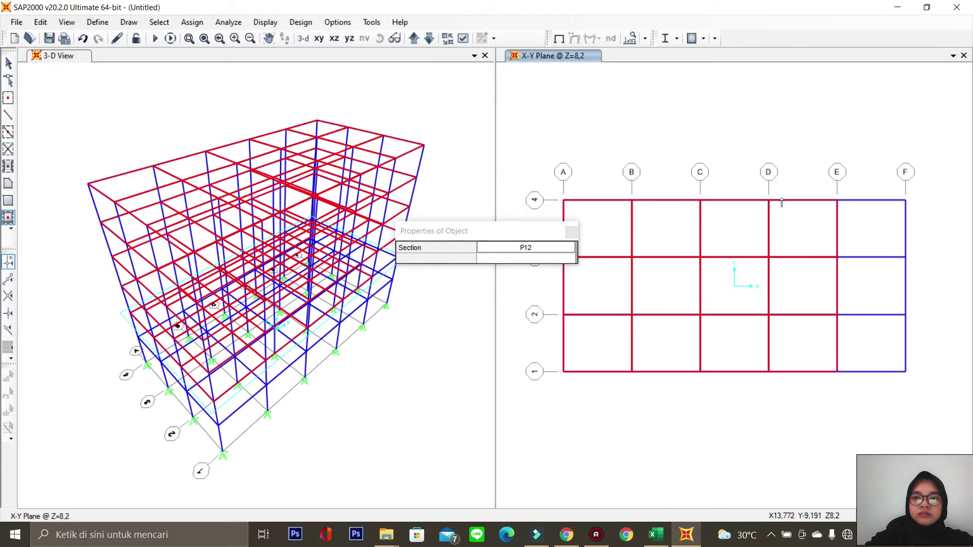
{"action": "mouse_move", "coordinate": [538, 180]}
{"action": "left_mouse_down"}
{"action": "mouse_move", "coordinate": [850, 349]}
{"action": "mouse_move", "coordinate": [931, 377]}
{"action": "mouse_move", "coordinate": [571, 187]}
{"action": "left_mouse_up"}
{"action": "left_click", "coordinate": [429, 39]}
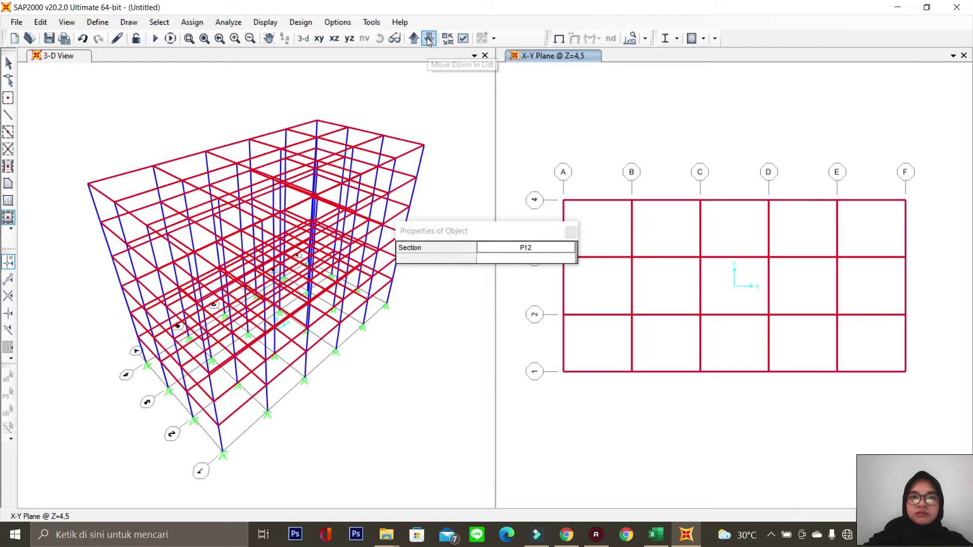
{"action": "key", "text": "Escape"}
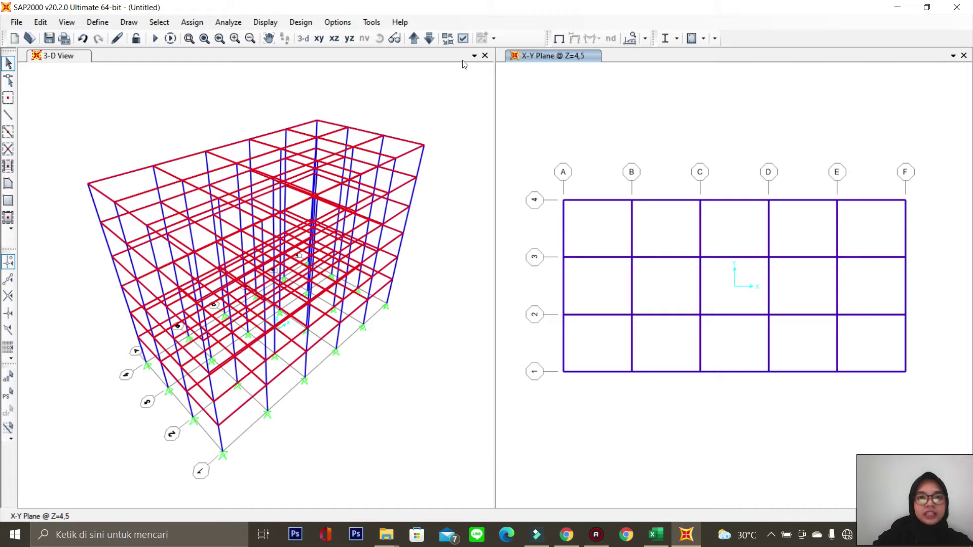
- Display the model extruded and colored by sections in all windows, and inspect the building in the 3-D view
{"action": "left_click", "coordinate": [465, 39]}
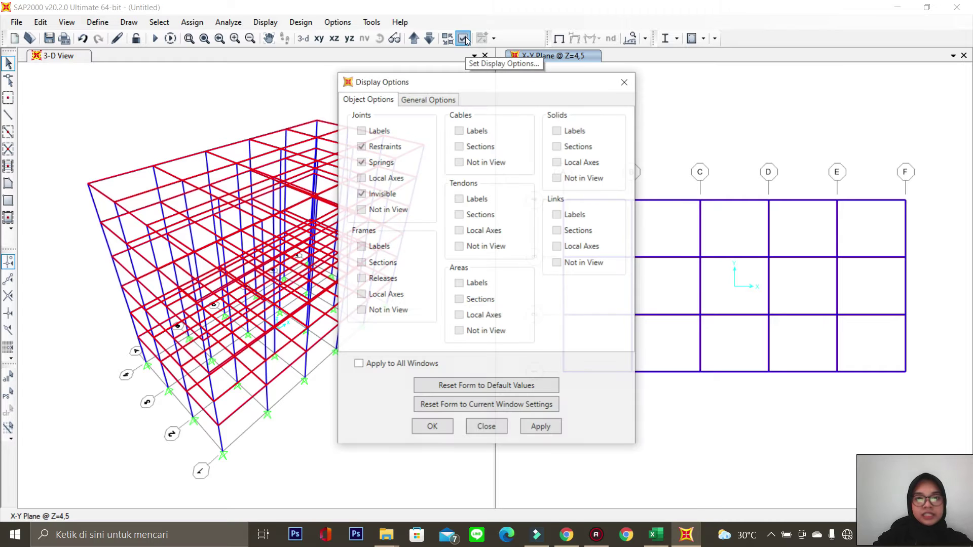
{"action": "left_click", "coordinate": [442, 99]}
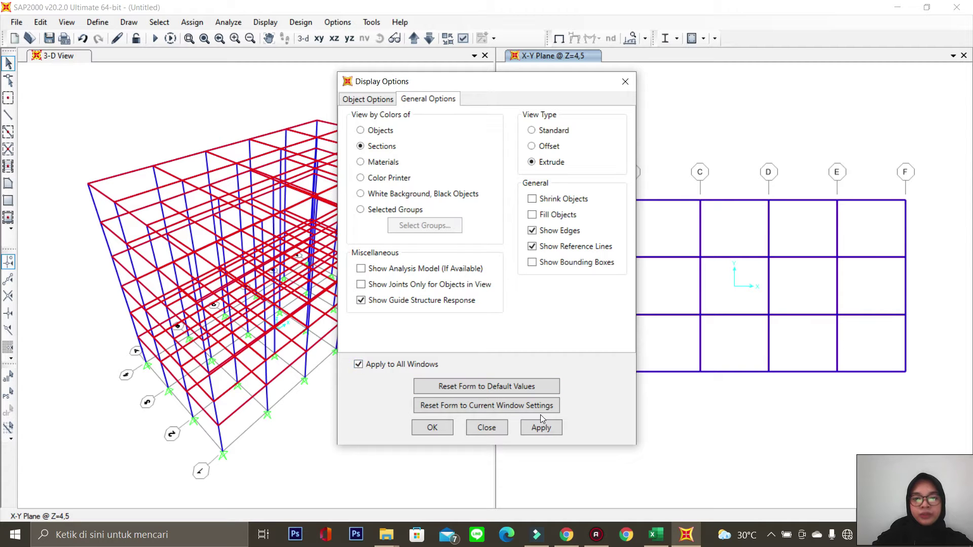
{"action": "left_click", "coordinate": [541, 428]}
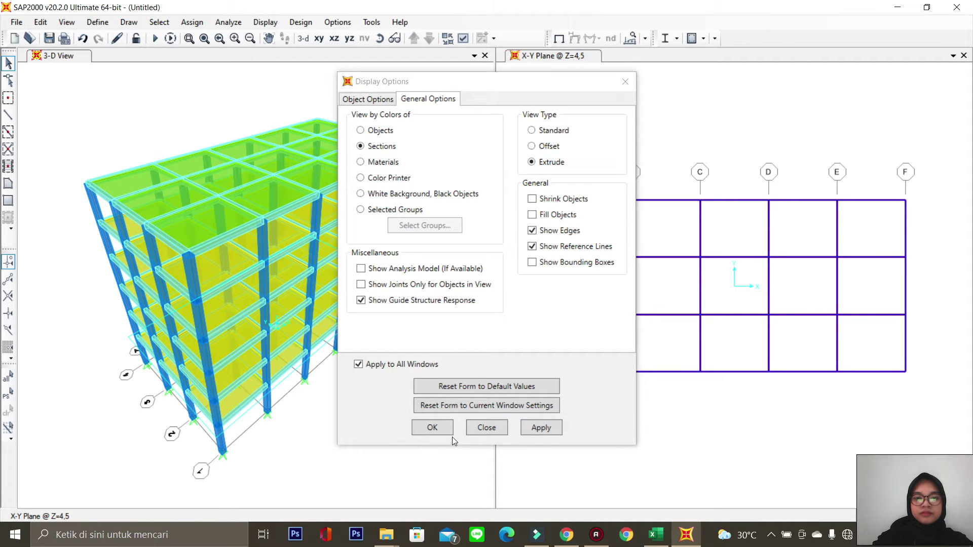
{"action": "left_click", "coordinate": [441, 427]}
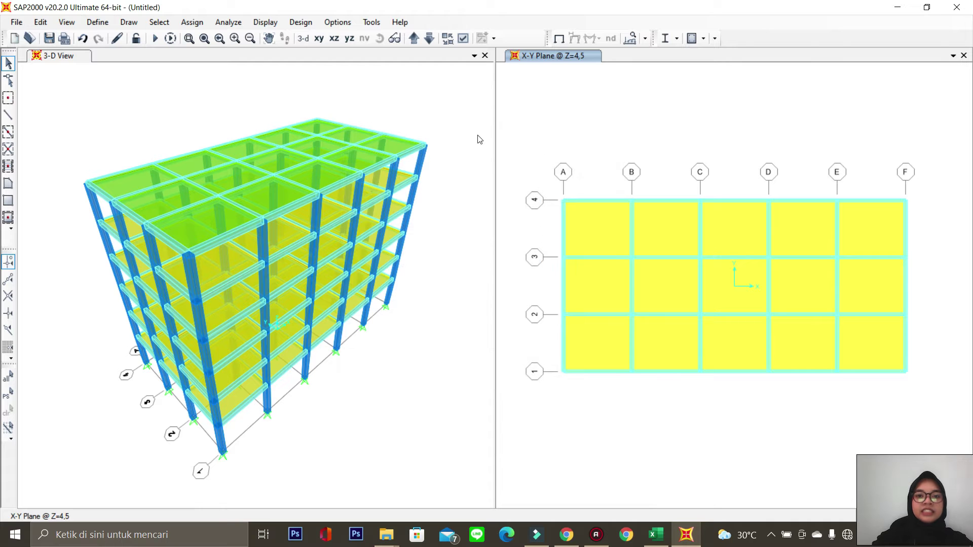
{"action": "left_click", "coordinate": [425, 92]}
{"action": "left_click", "coordinate": [384, 38]}
{"action": "left_click_drag", "start_coordinate": [451, 151], "coordinate": [414, 130]}
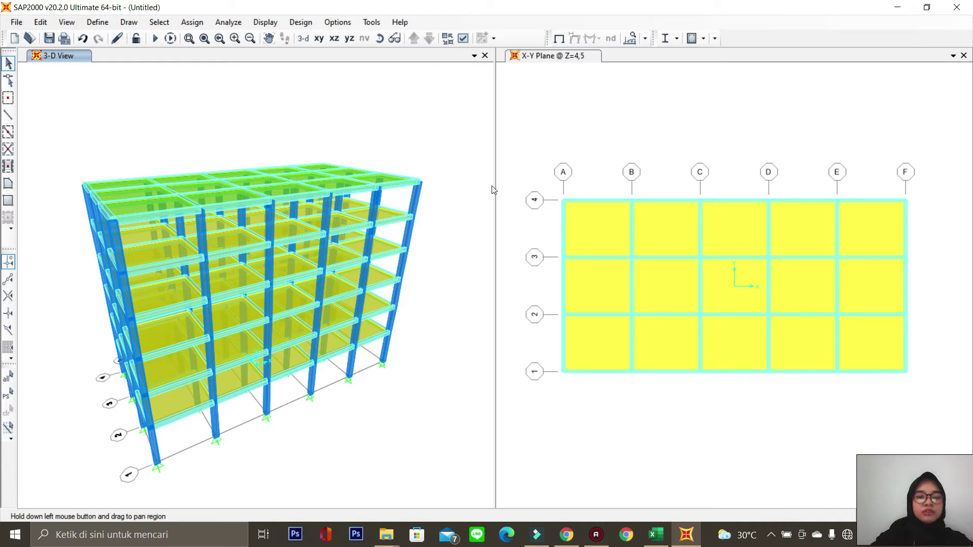
- Turn the 3-D view to show the column bases and set the plan view to the X-Y plane at Z=0
{"action": "left_click", "coordinate": [380, 38]}
{"action": "mouse_move", "coordinate": [452, 160]}
{"action": "left_mouse_down"}
{"action": "mouse_move", "coordinate": [458, 139]}
{"action": "mouse_move", "coordinate": [402, 115]}
{"action": "mouse_move", "coordinate": [408, 109]}
{"action": "left_mouse_up"}
{"action": "left_click_drag", "start_coordinate": [411, 87], "coordinate": [393, 89]}
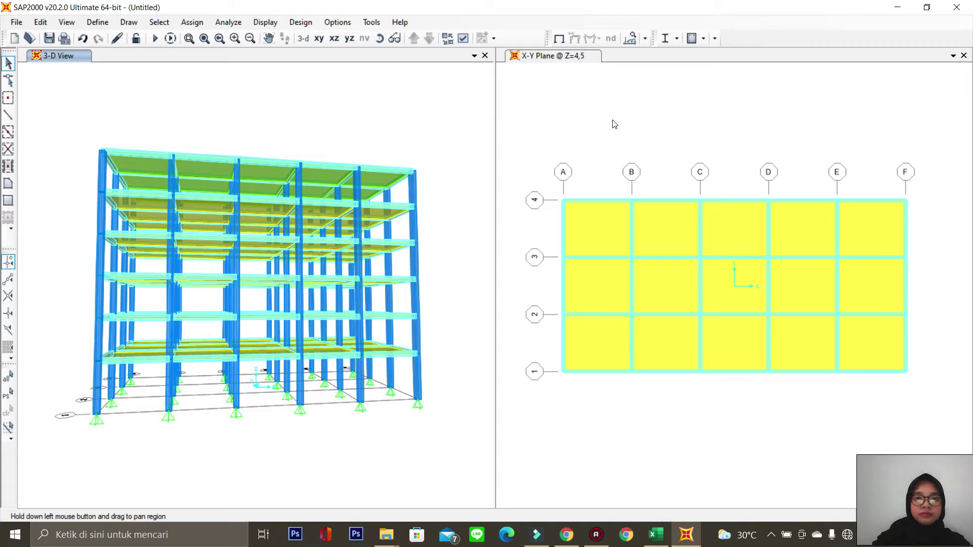
{"action": "left_click", "coordinate": [664, 115]}
{"action": "left_click", "coordinate": [410, 39]}
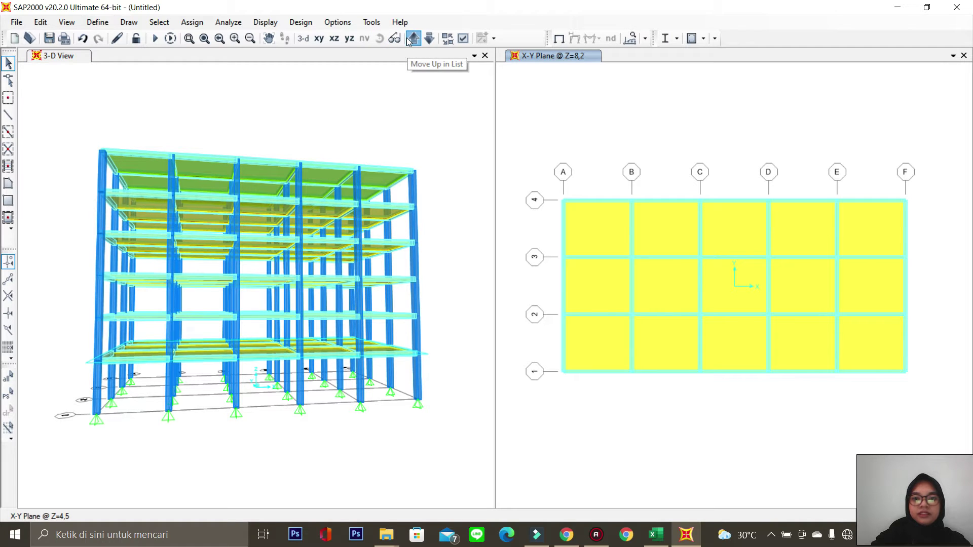
{"action": "left_click", "coordinate": [428, 40]}
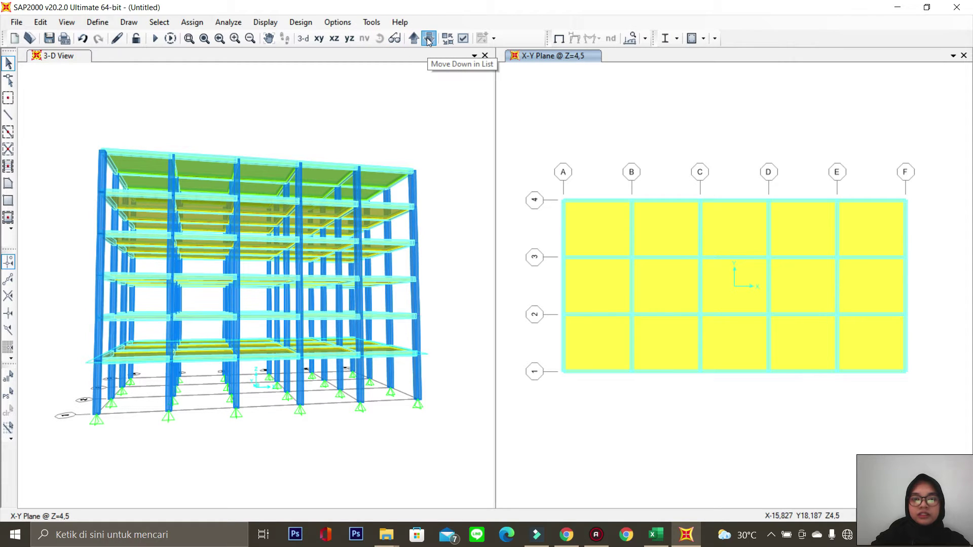
{"action": "left_click", "coordinate": [428, 39]}
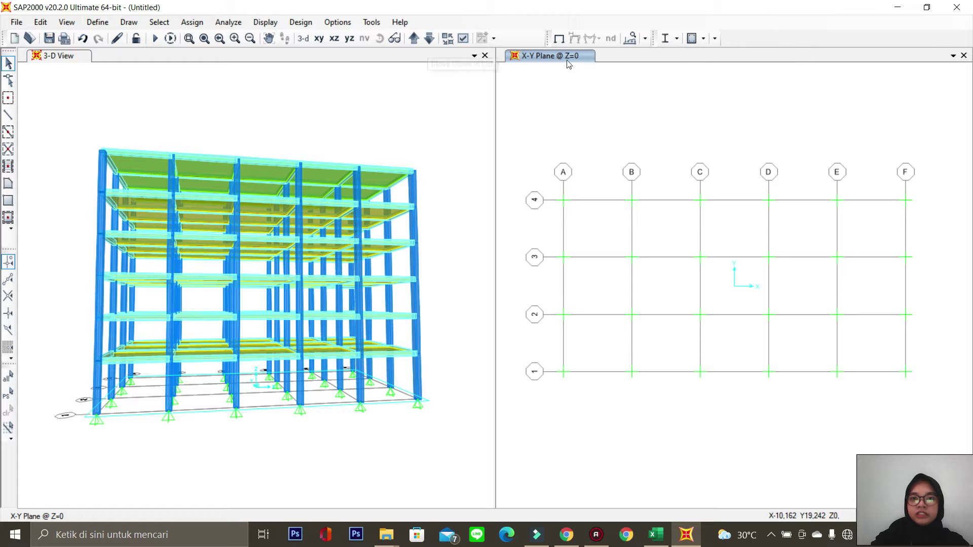
- Select all base joints on the Z=0 plan and assign them fixed joint restraints
{"action": "left_click_drag", "start_coordinate": [551, 188], "coordinate": [934, 393]}
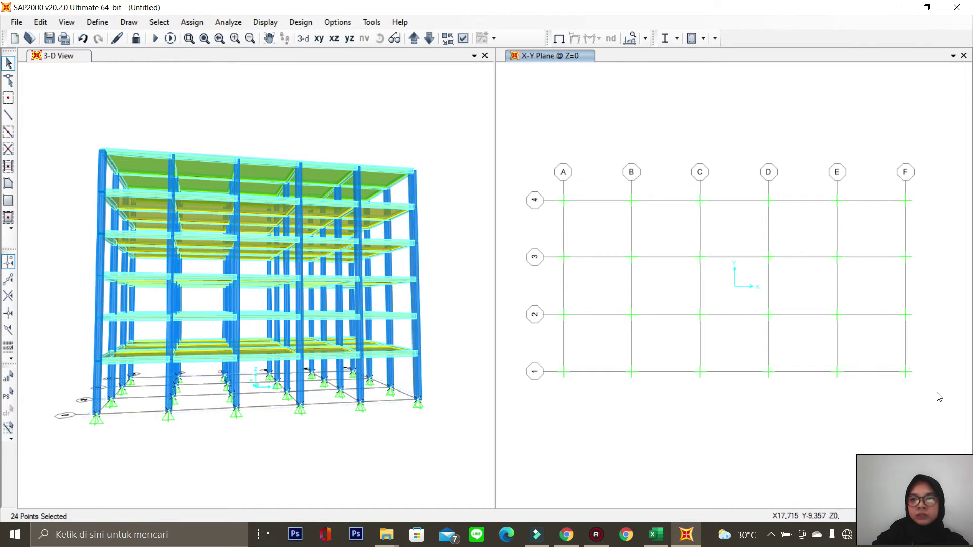
{"action": "left_click", "coordinate": [202, 26]}
{"action": "left_click", "coordinate": [202, 24]}
{"action": "left_click", "coordinate": [189, 19]}
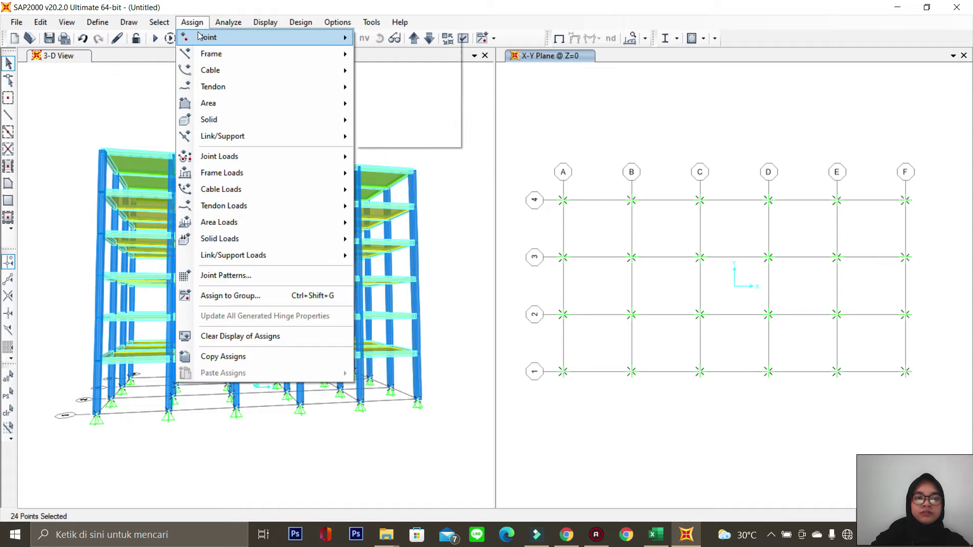
{"action": "mouse_move", "coordinate": [201, 36]}
{"action": "left_click", "coordinate": [379, 41]}
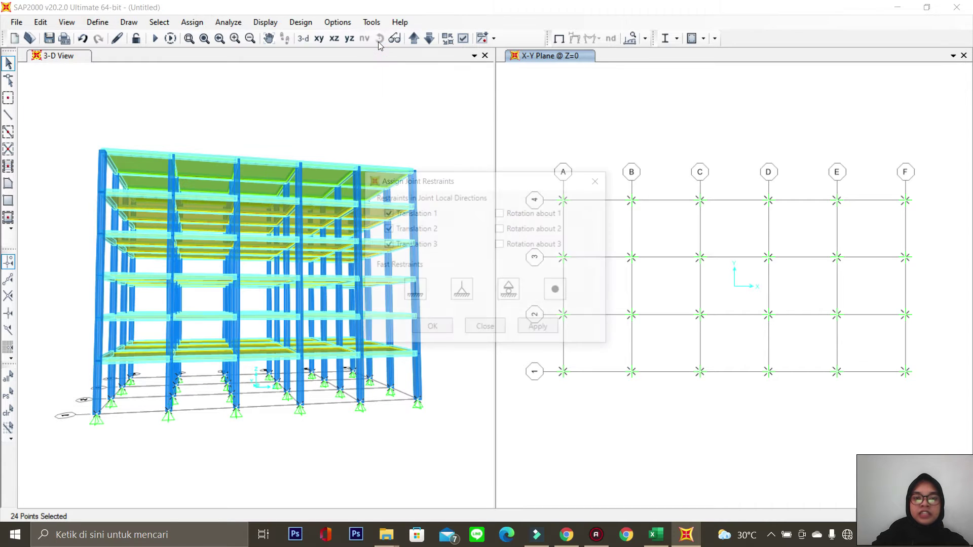
{"action": "left_click", "coordinate": [414, 292]}
{"action": "left_click", "coordinate": [436, 332]}
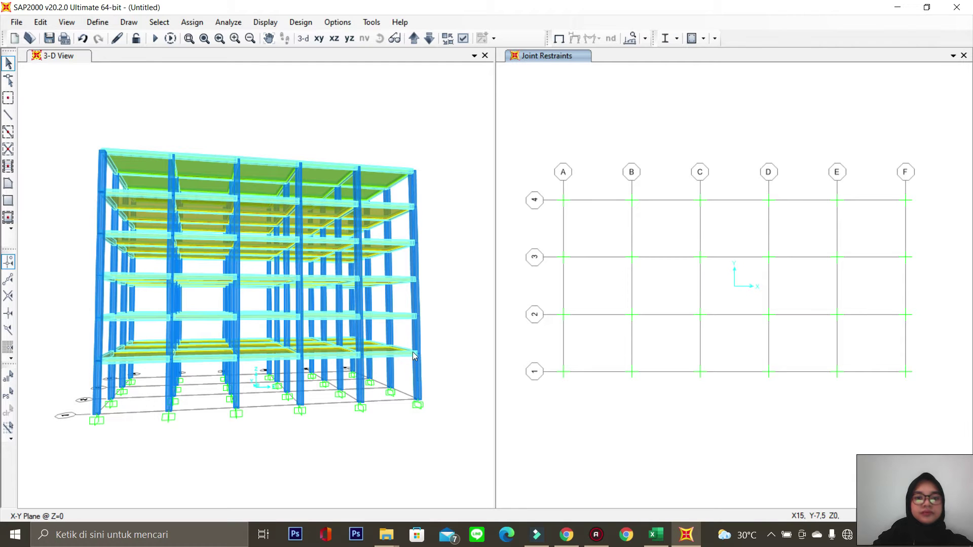
- Set the 3-D view's display type to Standard, keeping the colors by sections
{"action": "left_click", "coordinate": [448, 321]}
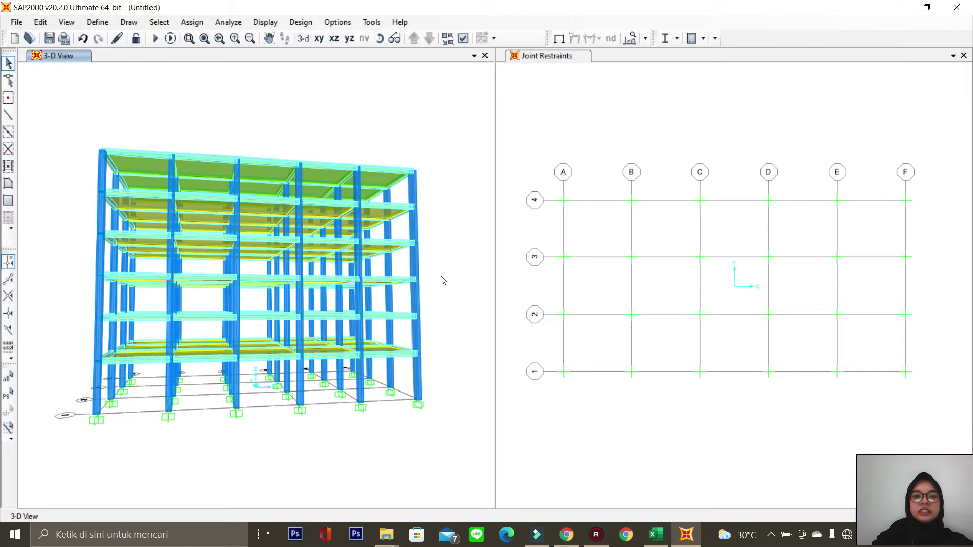
{"action": "left_click", "coordinate": [462, 38]}
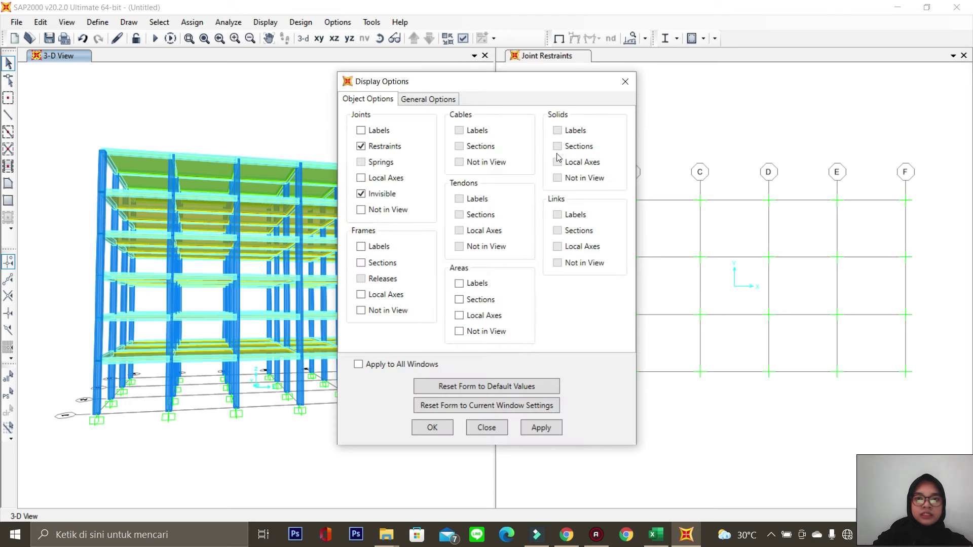
{"action": "left_click", "coordinate": [412, 100]}
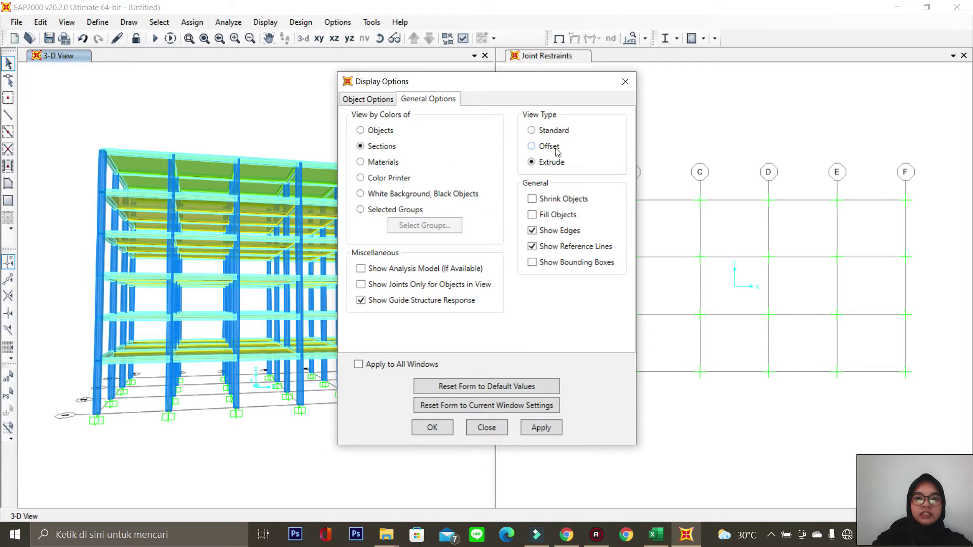
{"action": "left_click", "coordinate": [540, 129]}
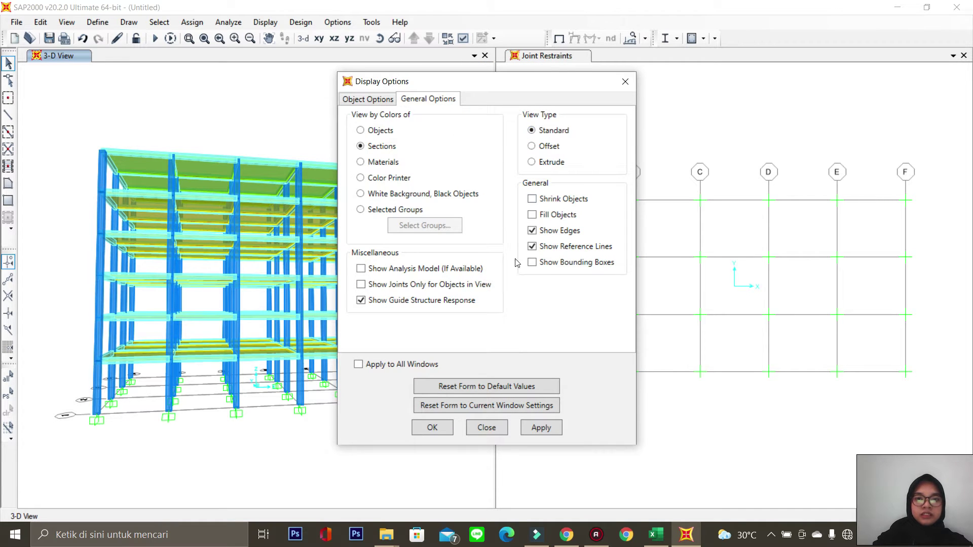
{"action": "left_click", "coordinate": [541, 428]}
{"action": "left_click", "coordinate": [433, 428]}
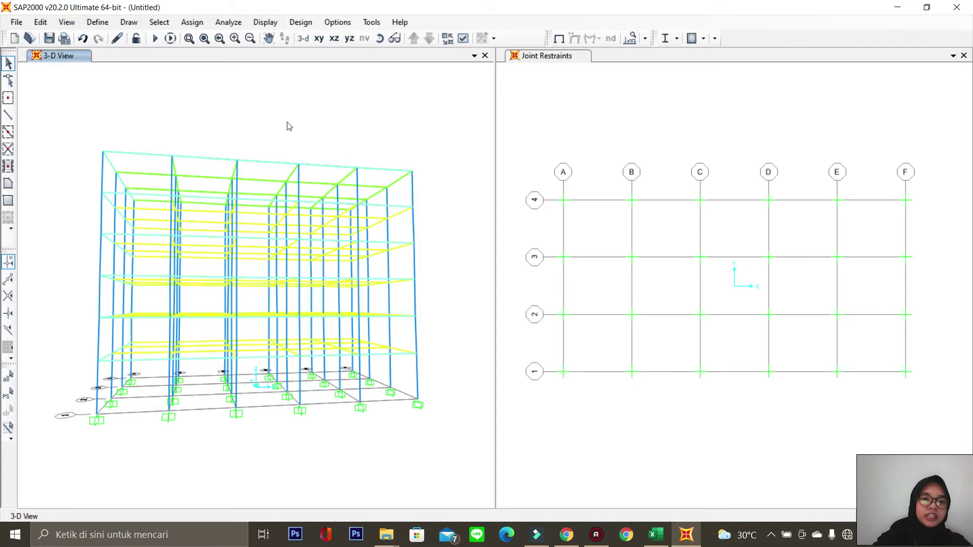
- Select all slab areas in the model by their area sections P10 and P12
{"action": "left_click", "coordinate": [159, 23]}
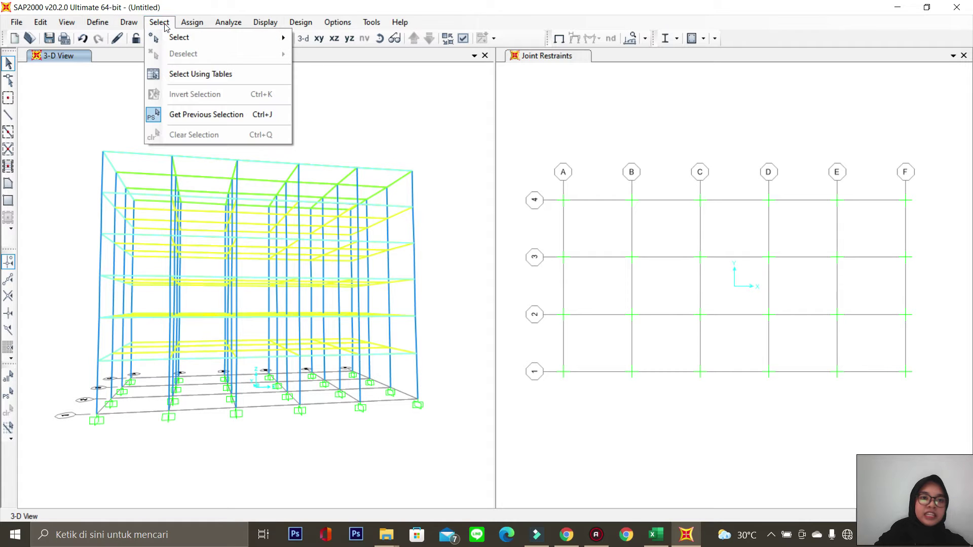
{"action": "mouse_move", "coordinate": [203, 37]}
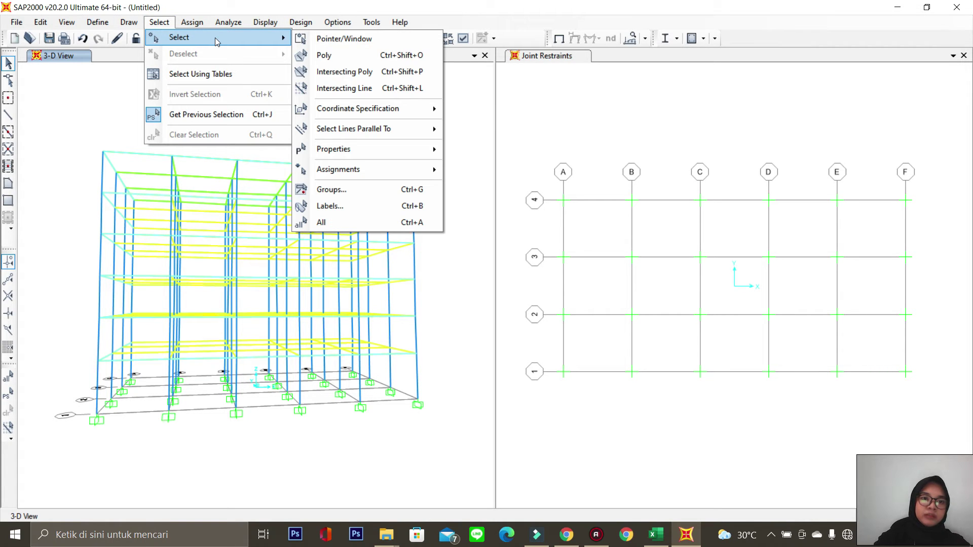
{"action": "mouse_move", "coordinate": [361, 156]}
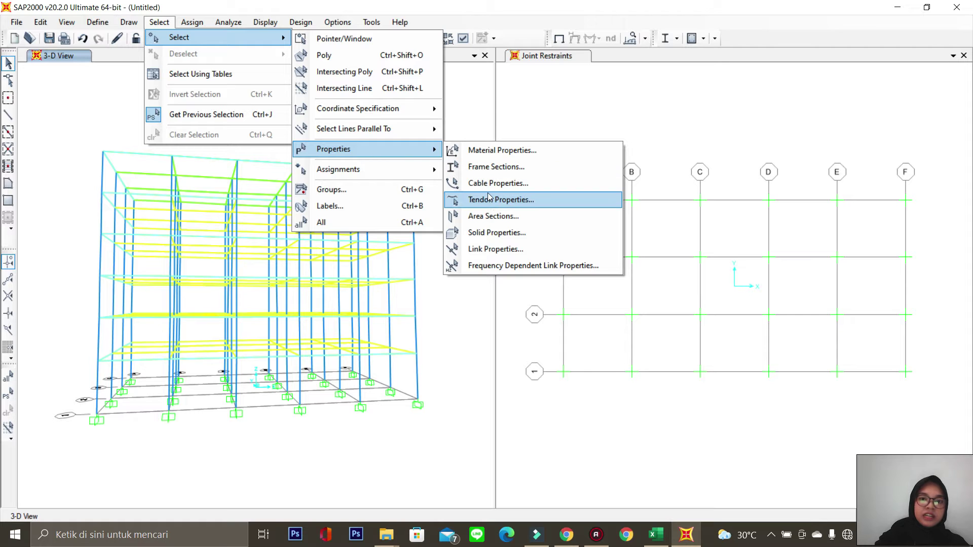
{"action": "left_click", "coordinate": [499, 218]}
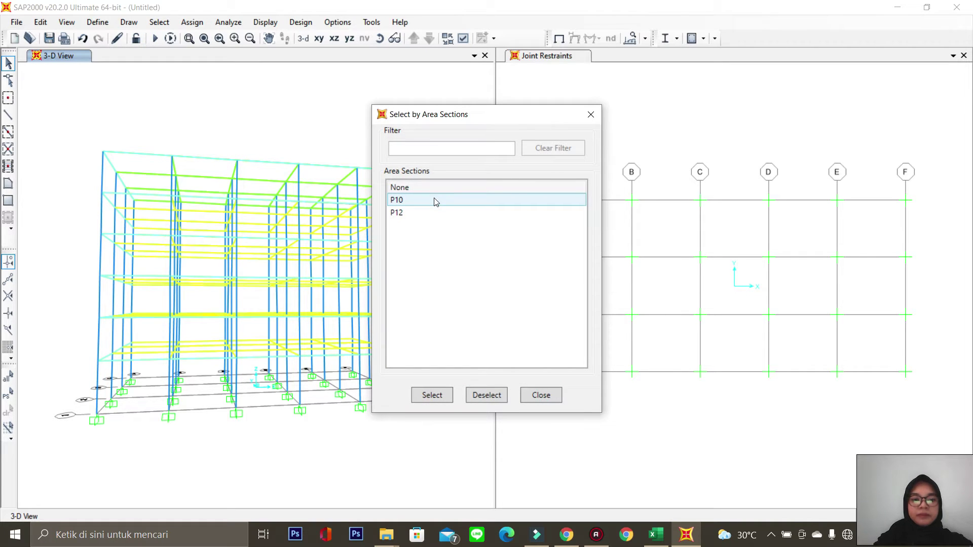
{"action": "left_click", "coordinate": [433, 201]}
{"action": "key", "text": "shift+Down"}
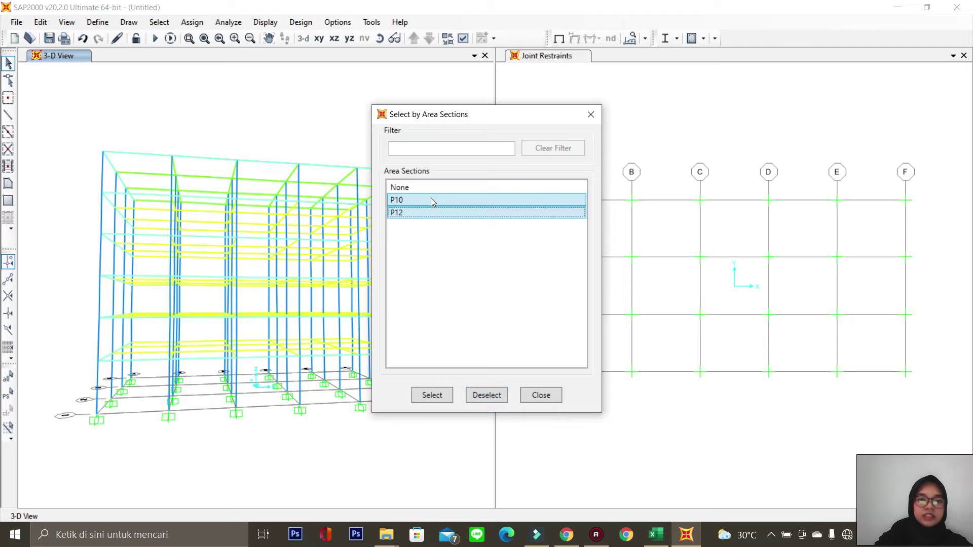
{"action": "left_click", "coordinate": [447, 395]}
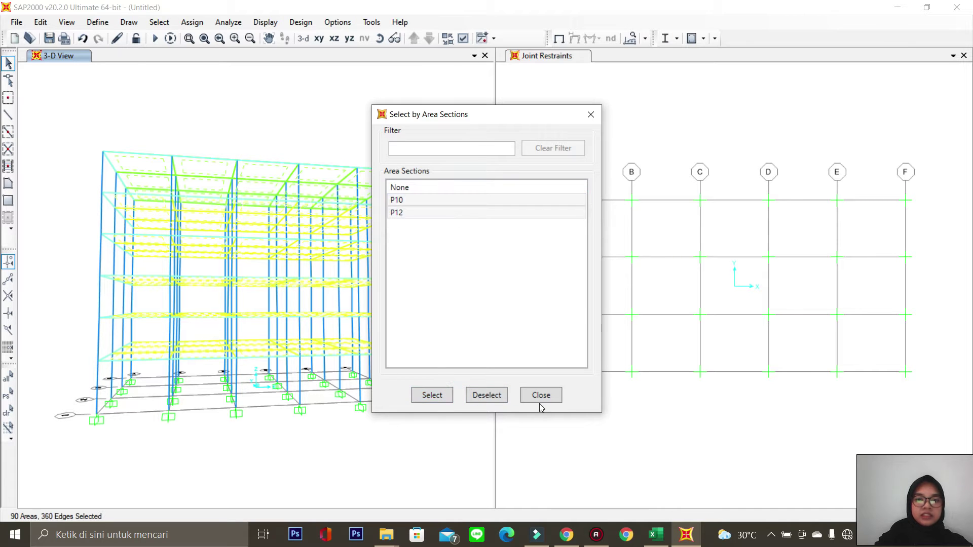
{"action": "left_click", "coordinate": [541, 396]}
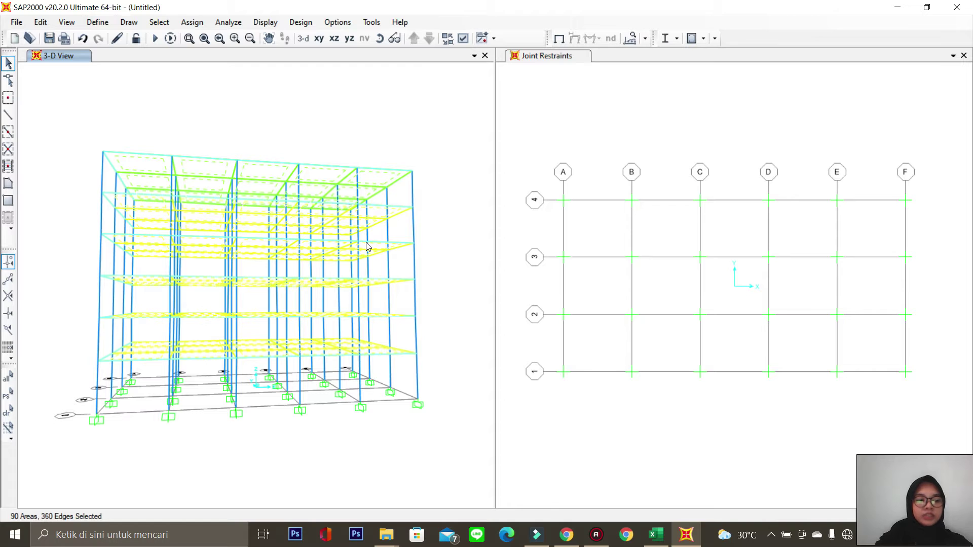
- Assign an automatic area mesh to the selected slabs, with 10 objects along edge 1 to 2 and 10 along edge 1 to 3
{"action": "left_click", "coordinate": [193, 23]}
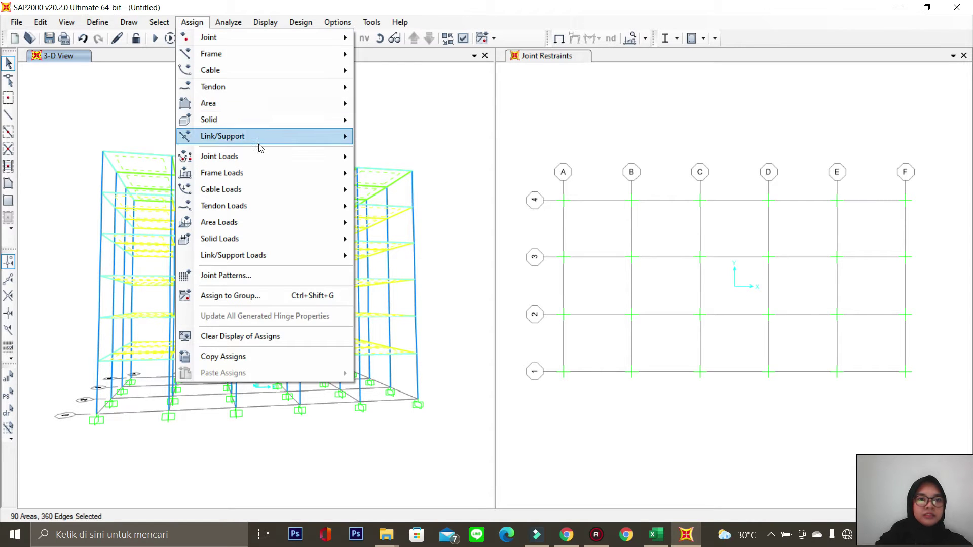
{"action": "mouse_move", "coordinate": [262, 107]}
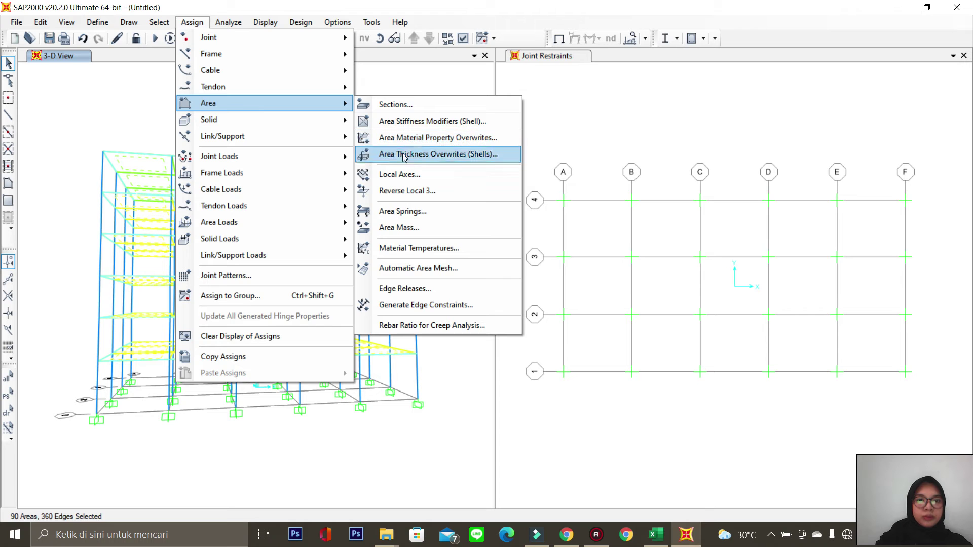
{"action": "left_click", "coordinate": [428, 272]}
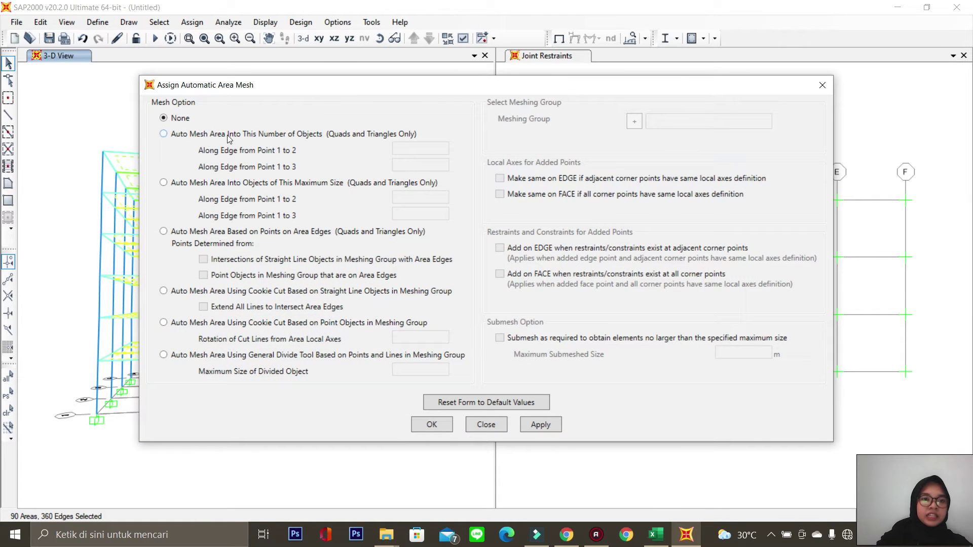
{"action": "left_click", "coordinate": [164, 134]}
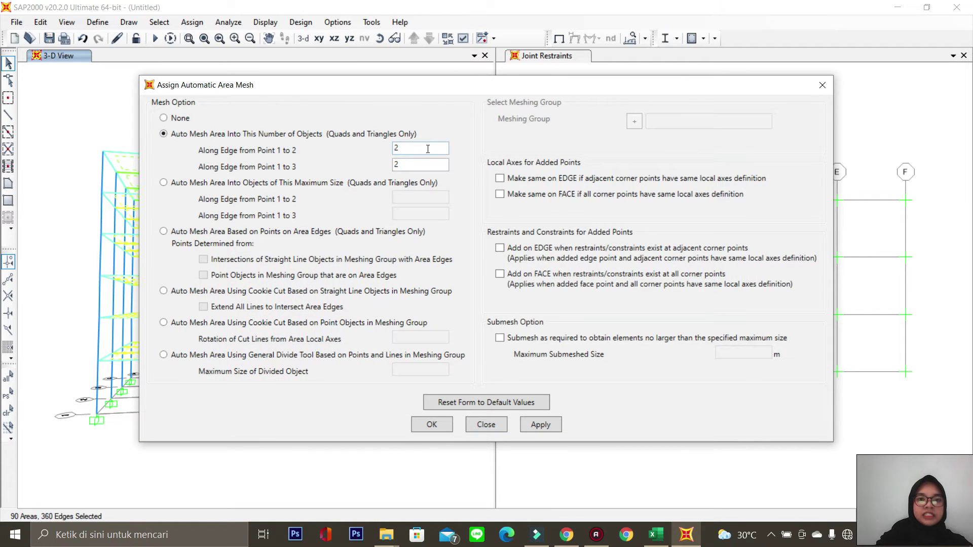
{"action": "double_click", "coordinate": [402, 147]}
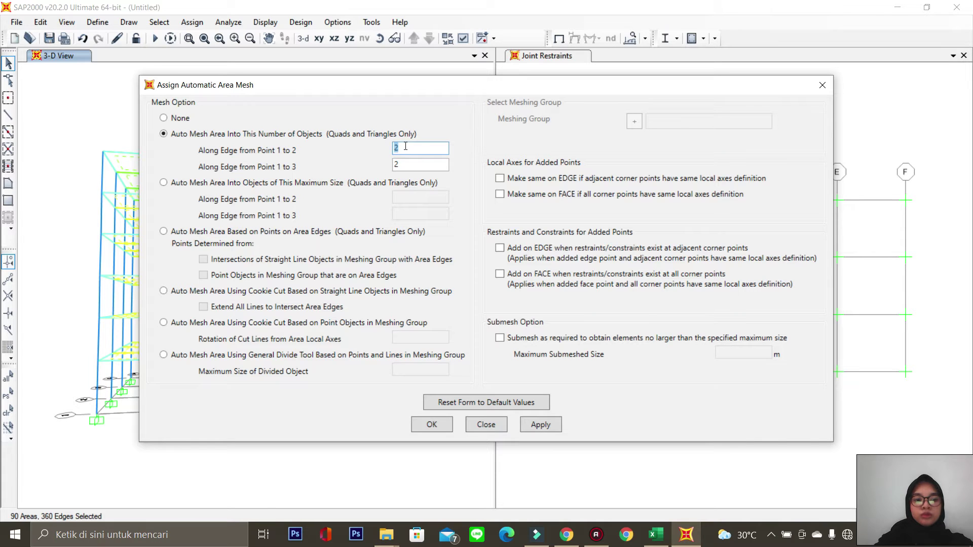
{"action": "type", "text": "10"}
{"action": "key", "text": "Tab"}
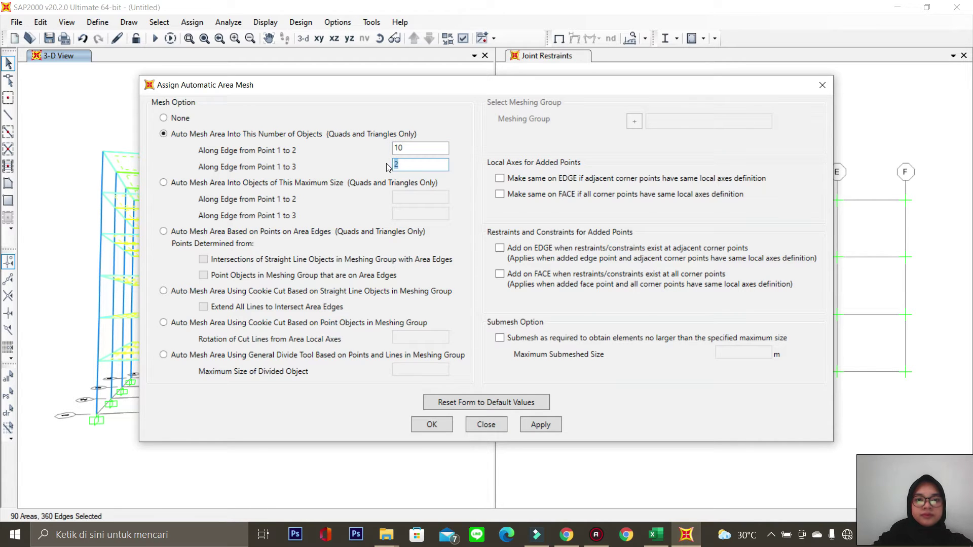
{"action": "type", "text": "10"}
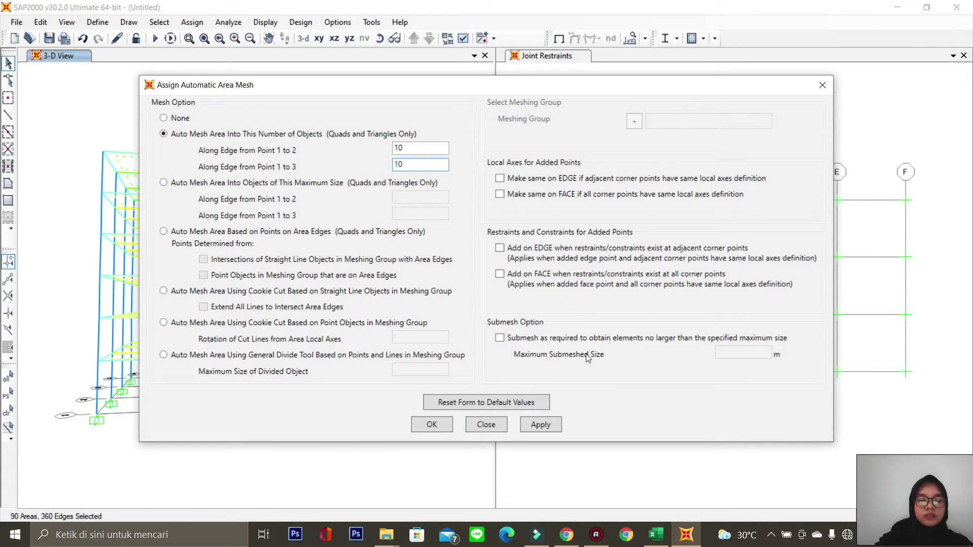
{"action": "left_click", "coordinate": [541, 424]}
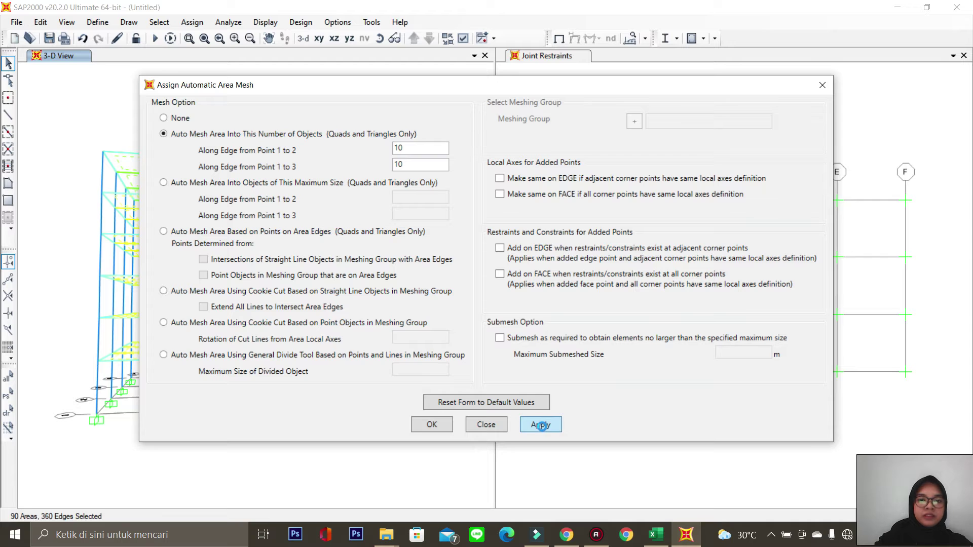
{"action": "left_click", "coordinate": [437, 425]}
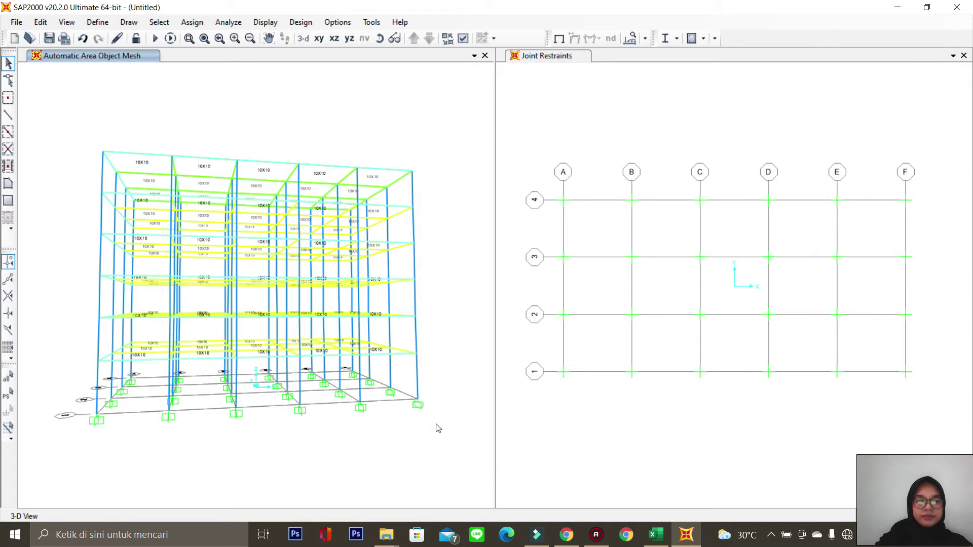
{"action": "left_click", "coordinate": [380, 38]}
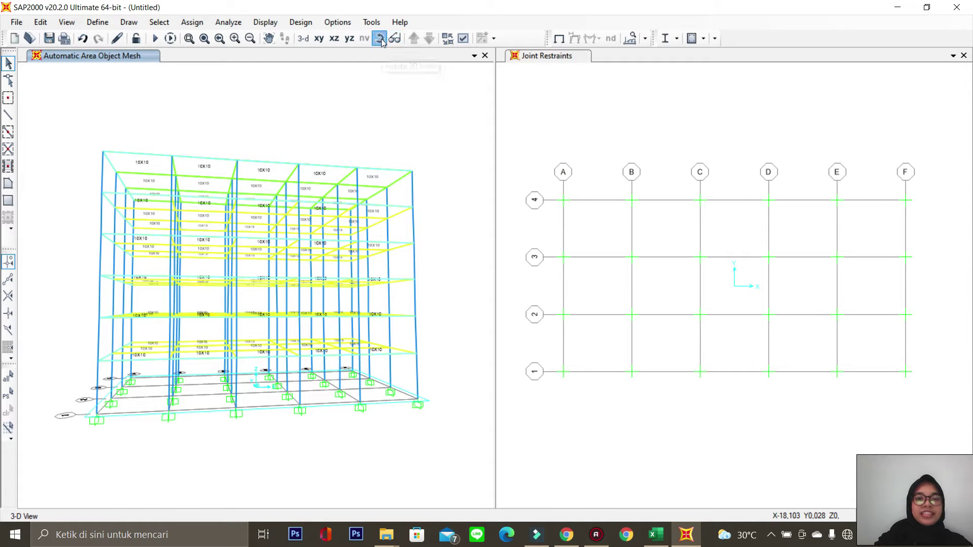
{"action": "left_click_drag", "start_coordinate": [451, 120], "coordinate": [456, 145]}
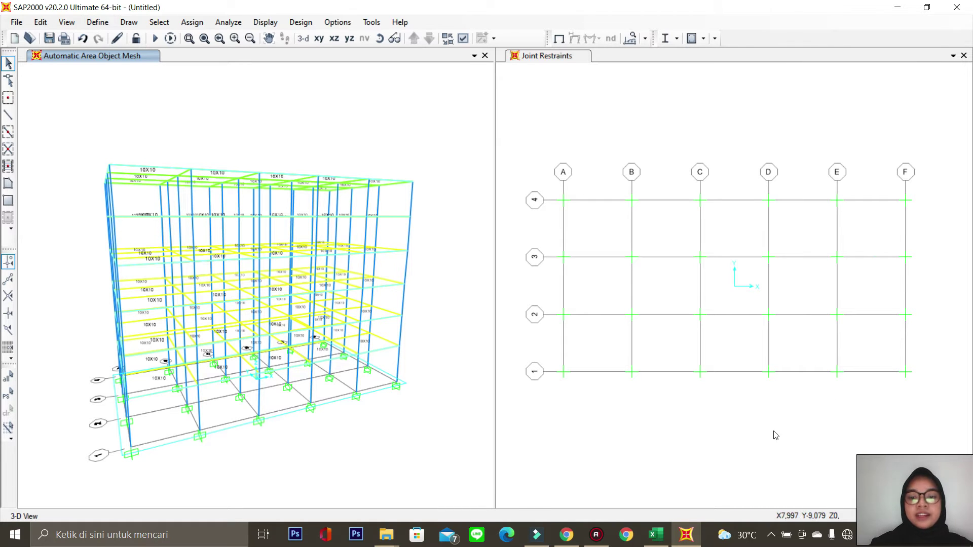
- Switch to the Excel design workbook and look up the additional dead load for floors in section 4a on the Perancangan sheet
{"action": "left_click", "coordinate": [655, 535]}
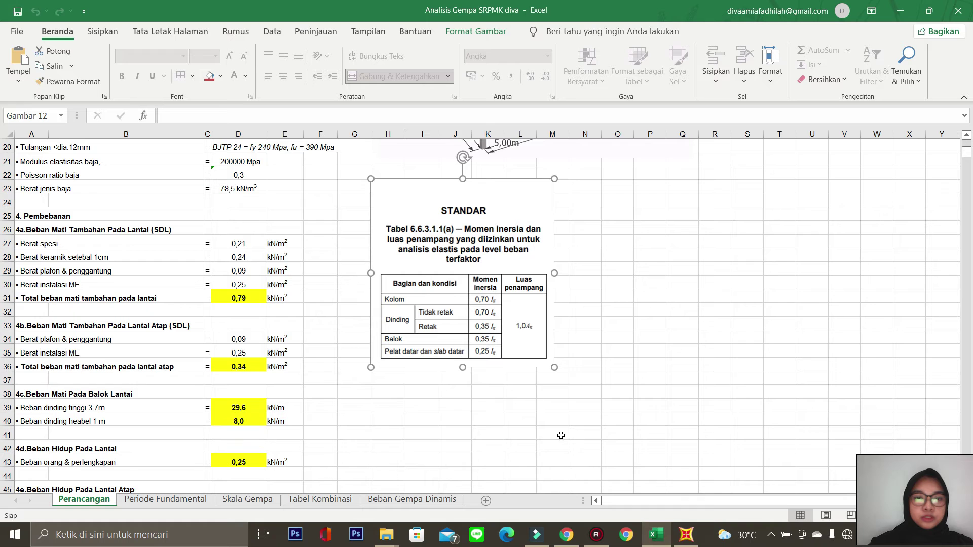
{"action": "left_click", "coordinate": [354, 353]}
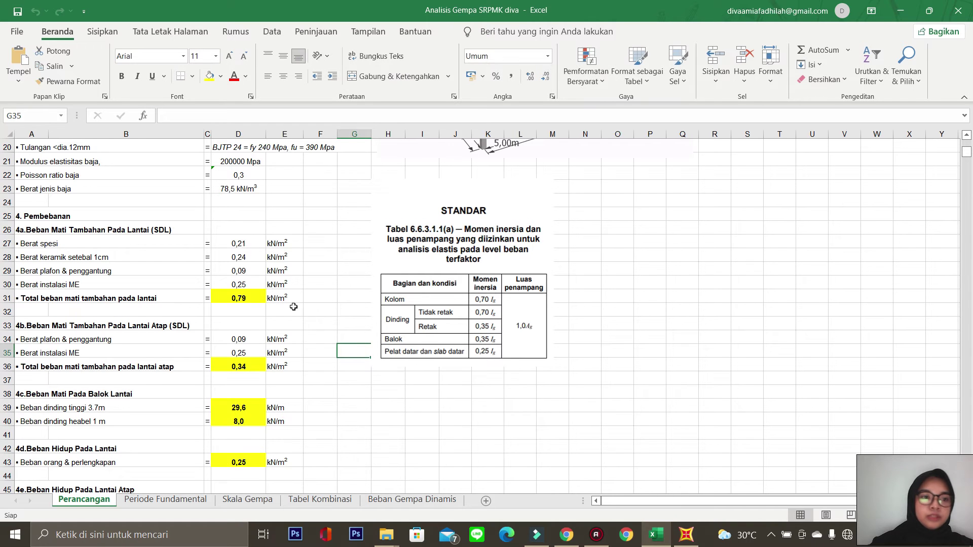
{"action": "left_click", "coordinate": [127, 239]}
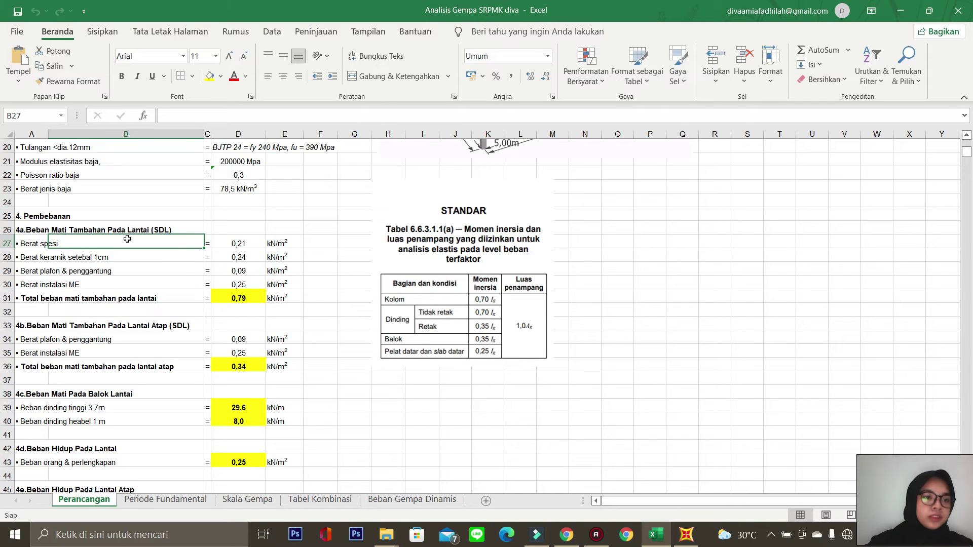
{"action": "left_click", "coordinate": [41, 229]}
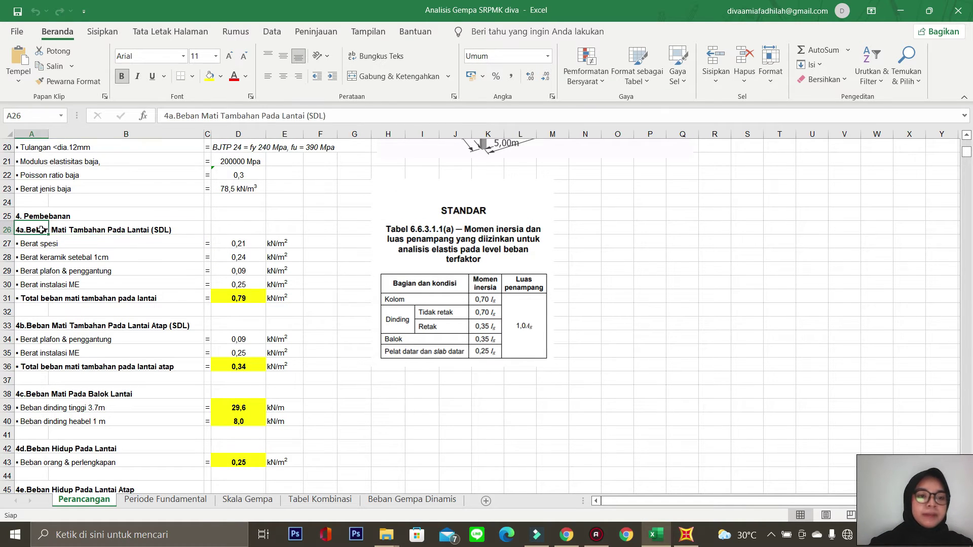
- Review the additional dead, beam wall and live load data in sections 4a to 4e of the Perancangan sheet
{"action": "left_click", "coordinate": [159, 229]}
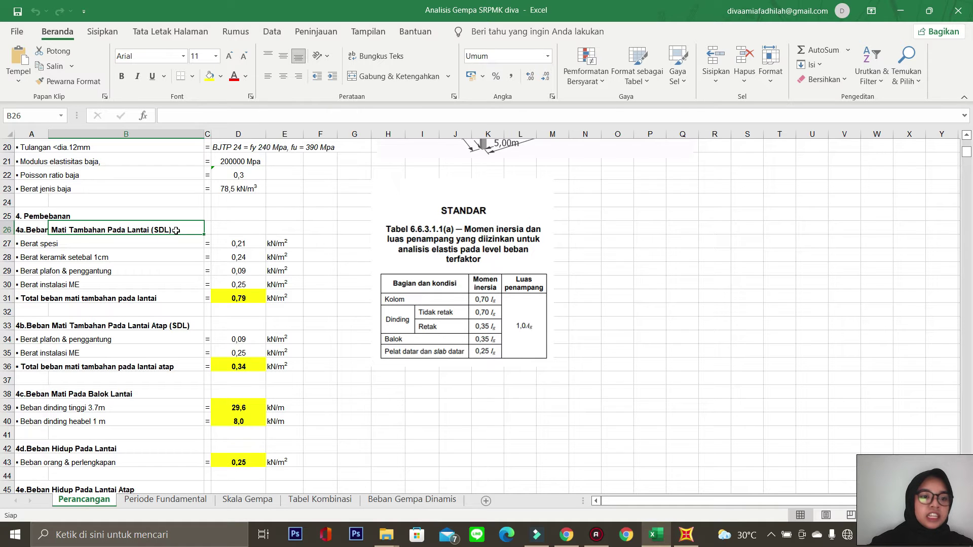
{"action": "left_click", "coordinate": [43, 336]}
{"action": "left_click", "coordinate": [38, 326]}
{"action": "left_click", "coordinate": [38, 407]}
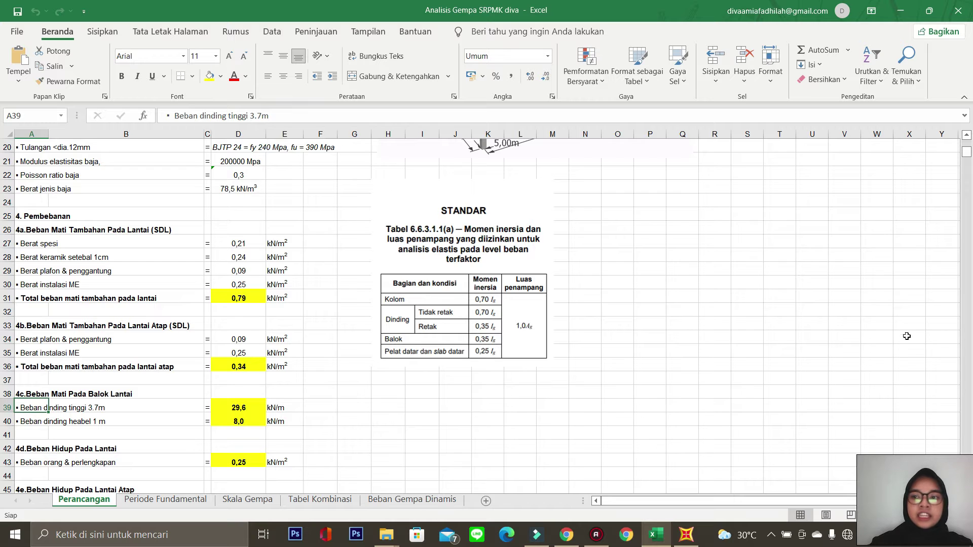
{"action": "left_click_drag", "start_coordinate": [967, 153], "coordinate": [968, 161]}
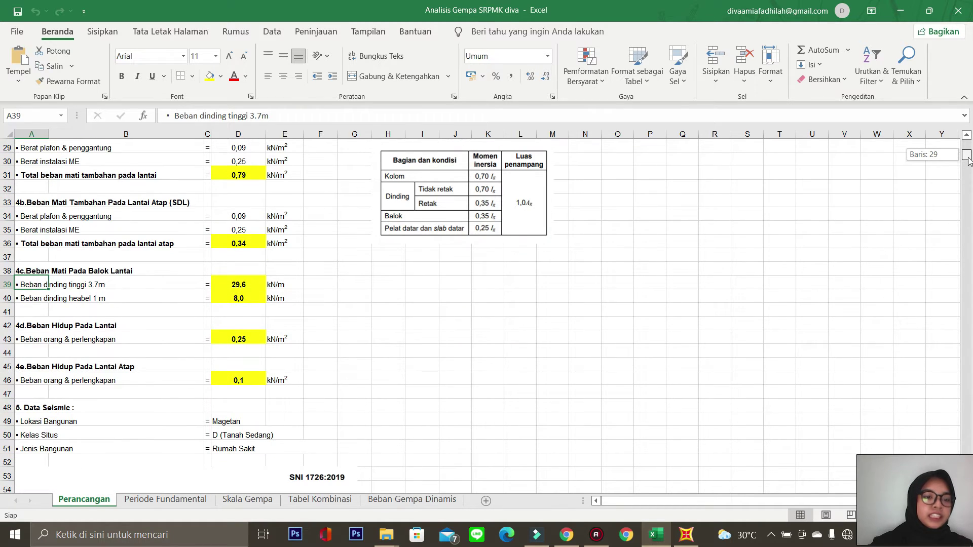
{"action": "left_click_drag", "start_coordinate": [968, 160], "coordinate": [968, 158]}
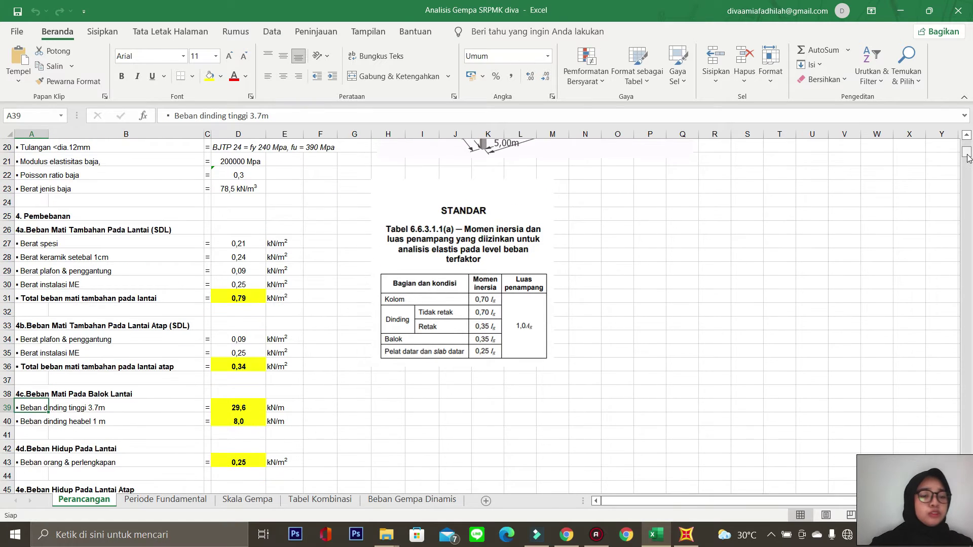
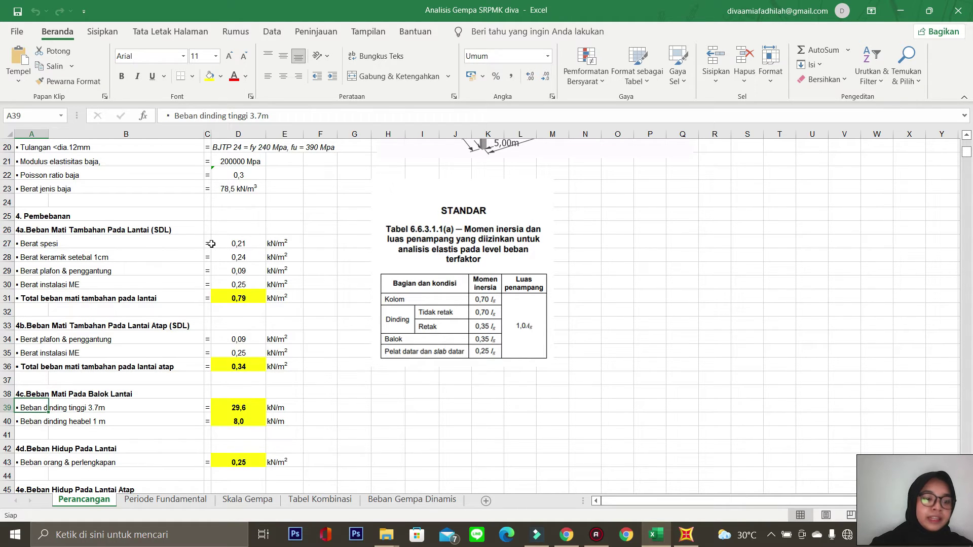
- Inspect the formula behind the total additional dead load for floors in cell D31, leaving it unedited
{"action": "left_click", "coordinate": [243, 299]}
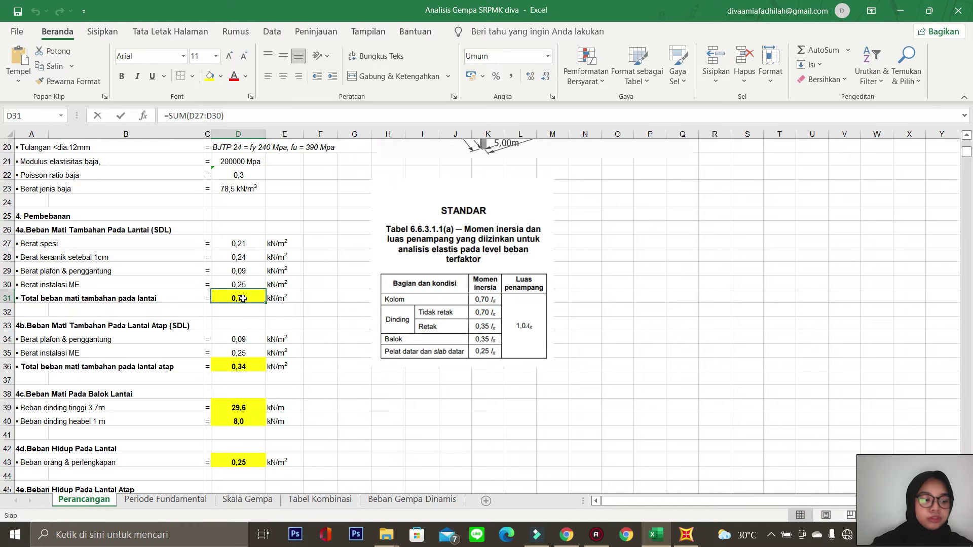
{"action": "double_click", "coordinate": [243, 298]}
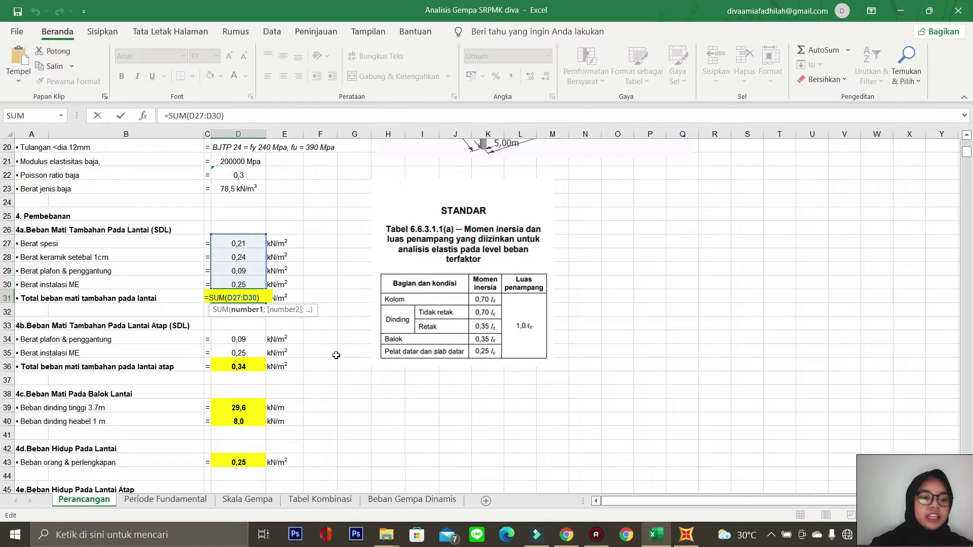
{"action": "key", "text": "Escape"}
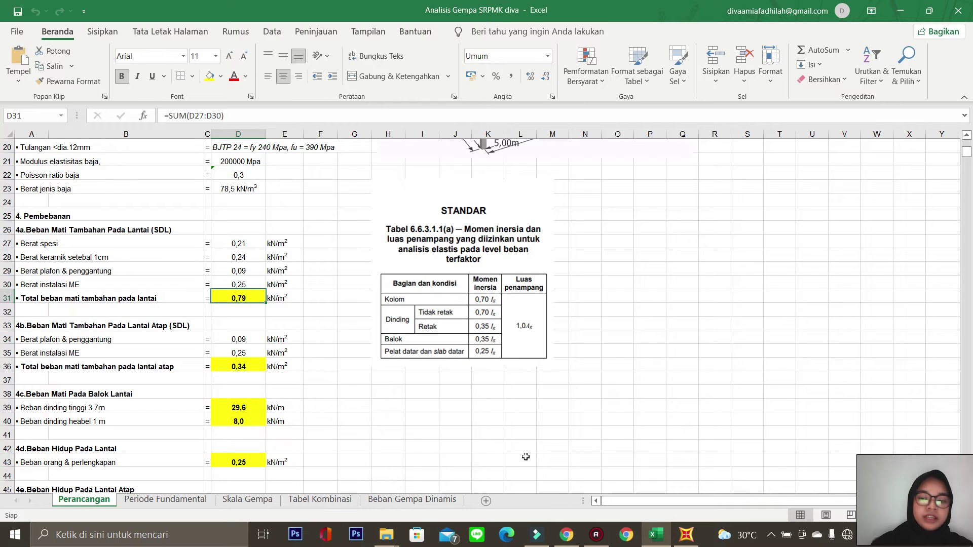
{"action": "key", "text": "Down"}
{"action": "key", "text": "Down"}
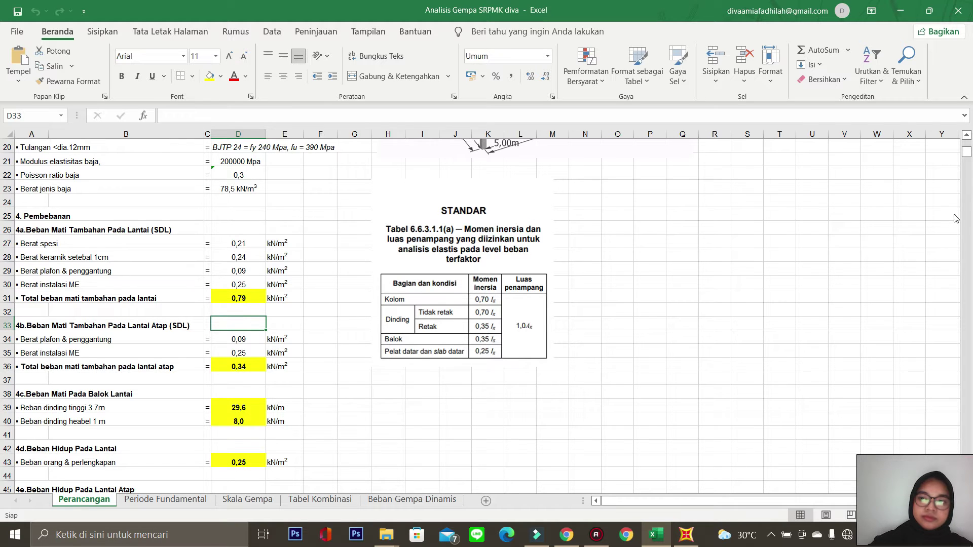
{"action": "left_click_drag", "start_coordinate": [966, 151], "coordinate": [966, 152]}
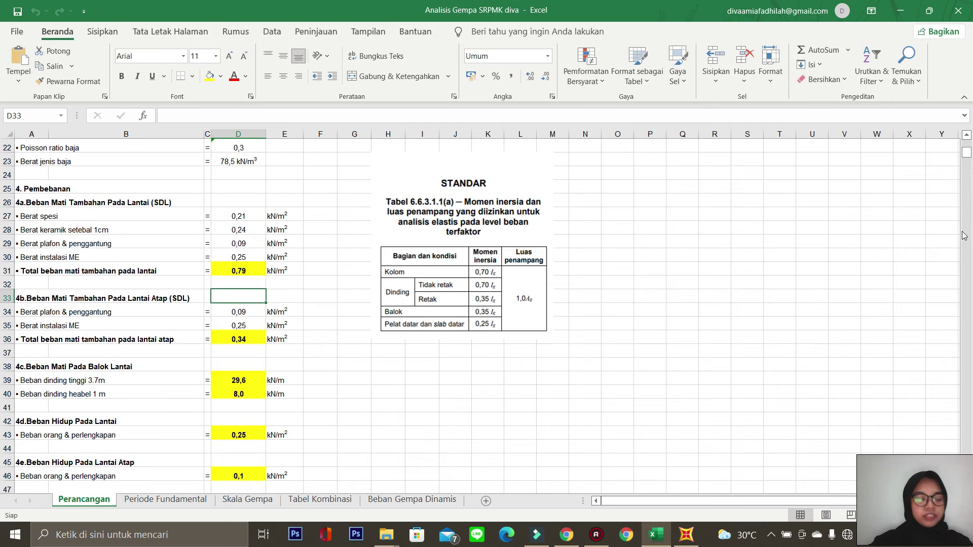
- Switch to SAP2000 and add a load pattern named SDL with type Super Dead and self weight multiplier 0
{"action": "left_click", "coordinate": [686, 534]}
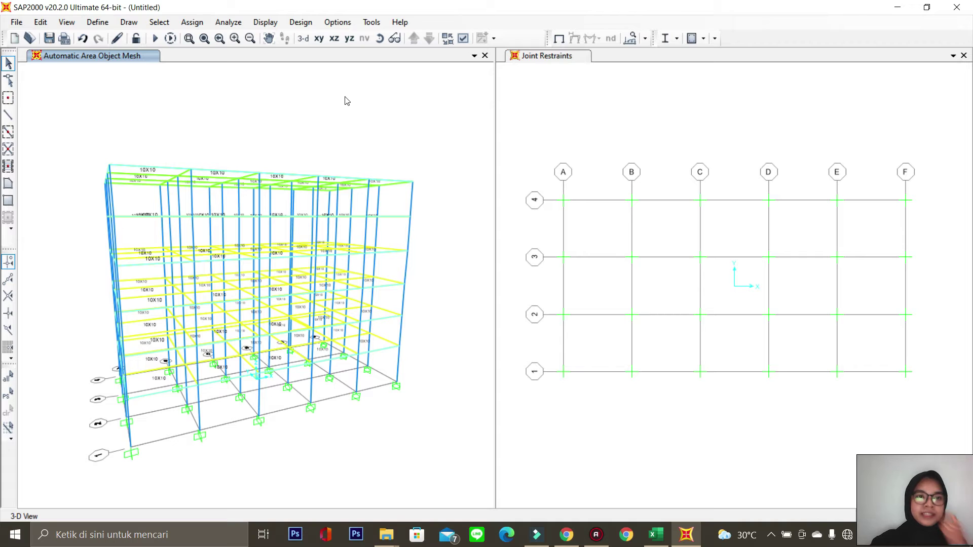
{"action": "left_click", "coordinate": [107, 25]}
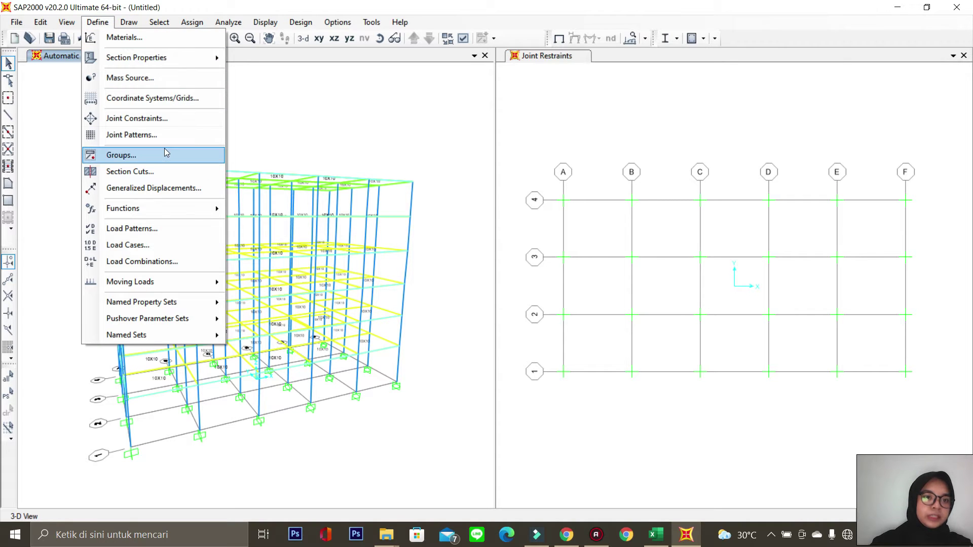
{"action": "left_click", "coordinate": [175, 228]}
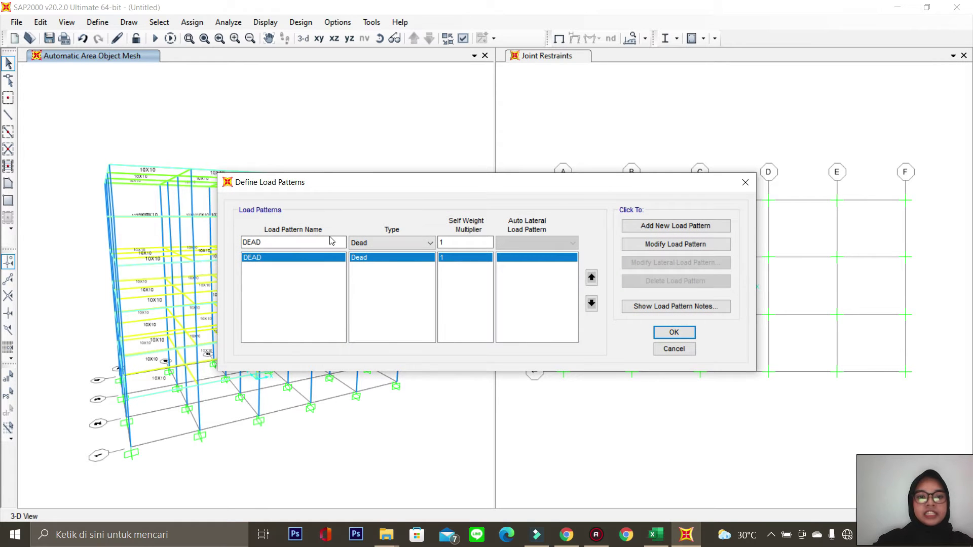
{"action": "key", "text": "BackSpace"}
{"action": "key", "text": "BackSpace"}
{"action": "key", "text": "BackSpace"}
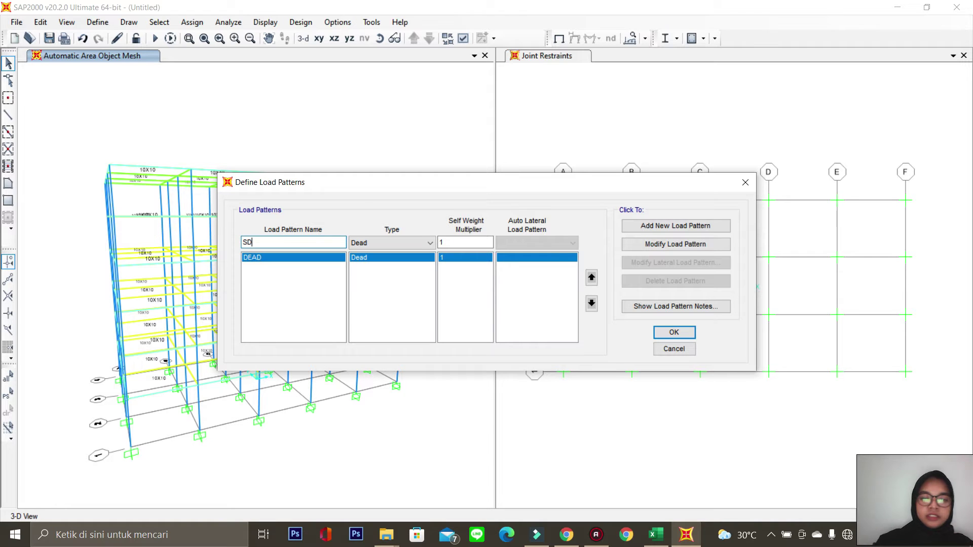
{"action": "type", "text": "SDL"}
{"action": "left_click", "coordinate": [415, 244]}
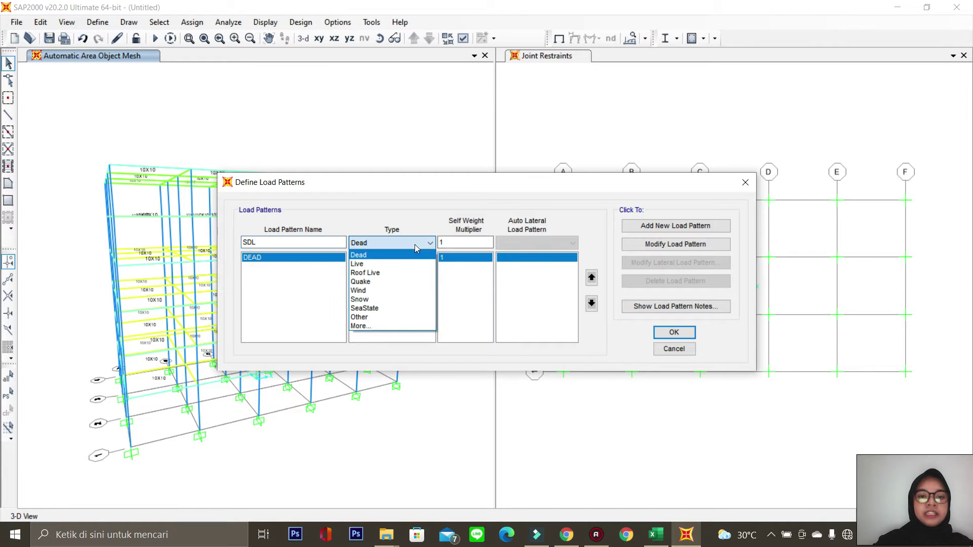
{"action": "left_click", "coordinate": [393, 326]}
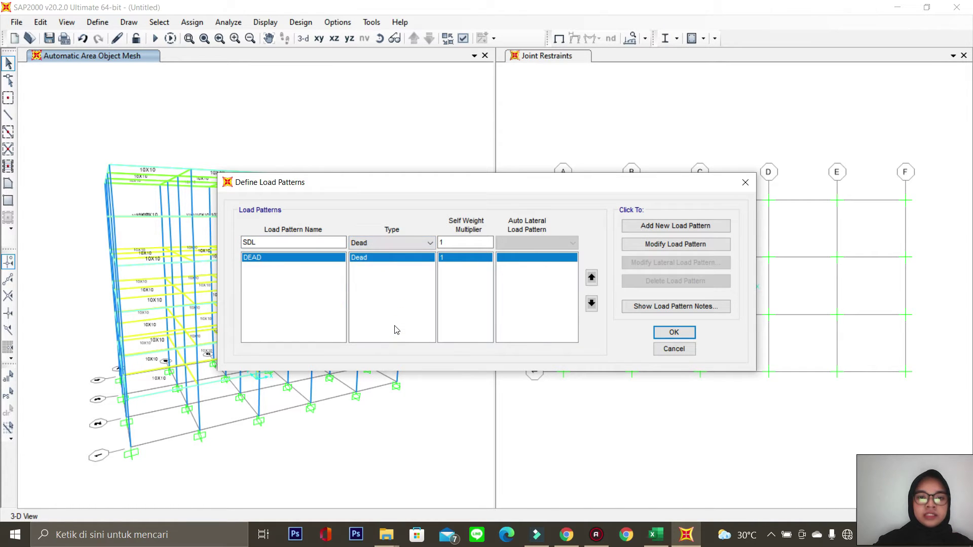
{"action": "left_click", "coordinate": [414, 243]}
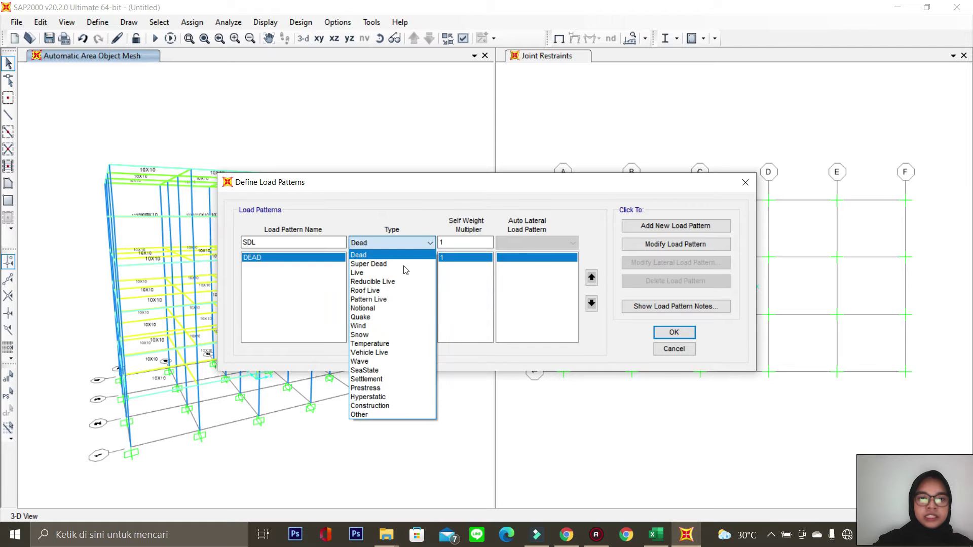
{"action": "left_click", "coordinate": [406, 264]}
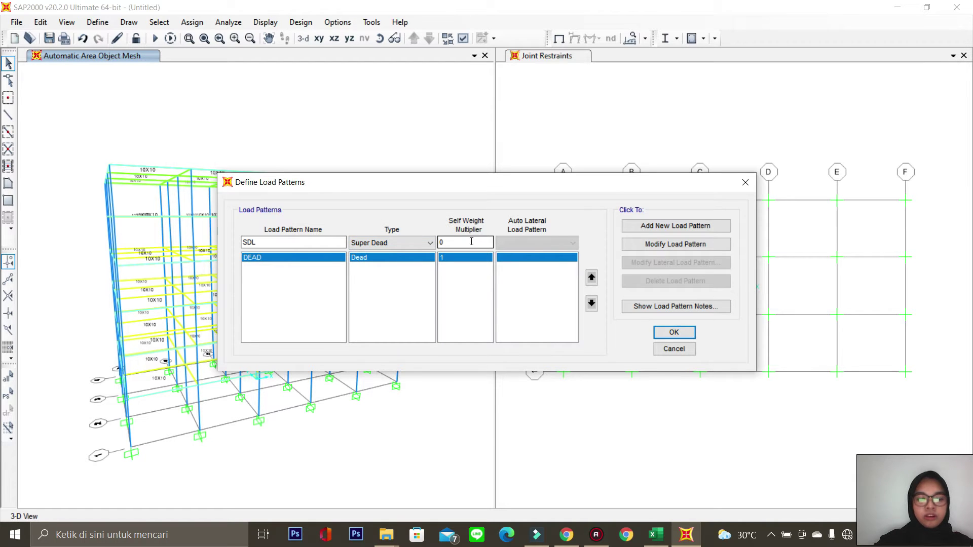
{"action": "left_click", "coordinate": [652, 226]}
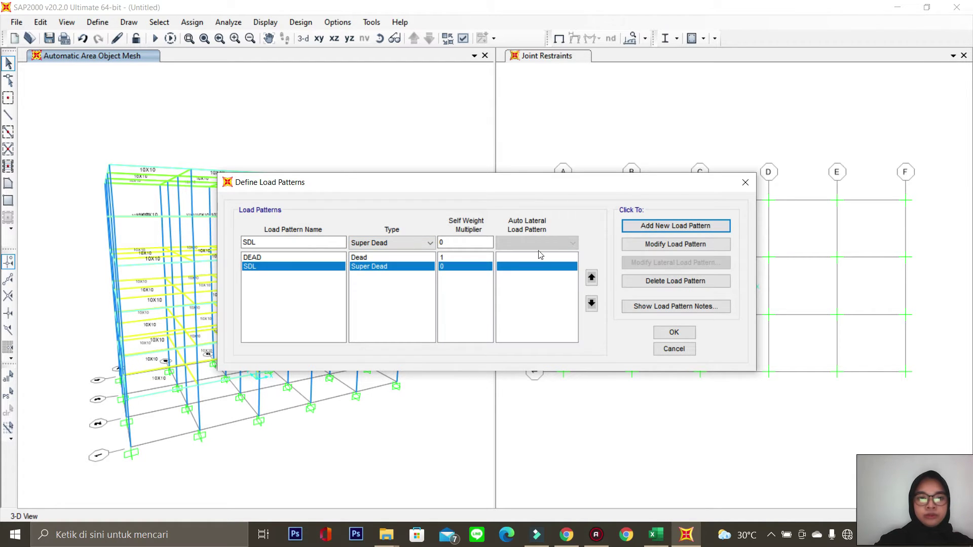
- Add a load pattern named LIVE, keeping type Super Dead and multiplier 0, and accept the load pattern definitions
{"action": "left_click_drag", "start_coordinate": [259, 242], "coordinate": [228, 244]}
{"action": "key", "text": "BackSpace"}
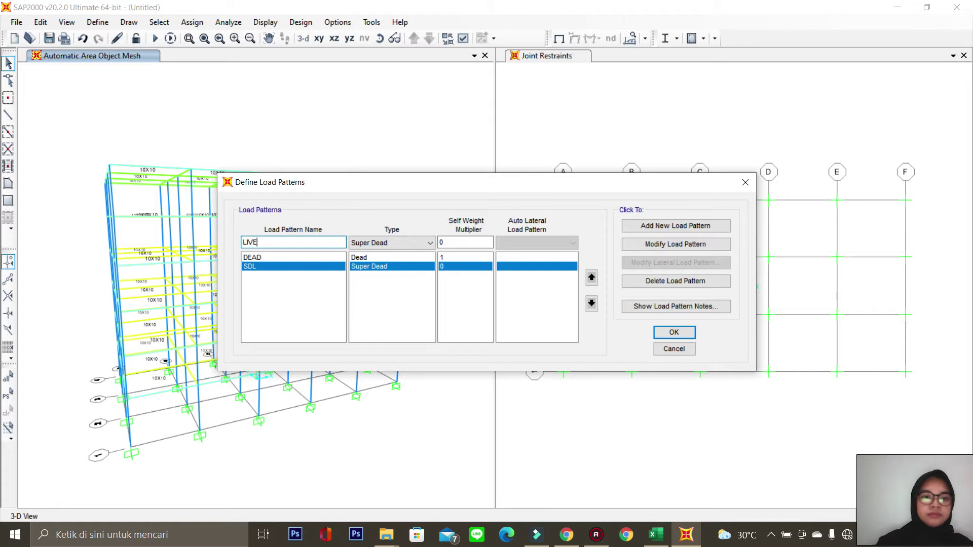
{"action": "left_click", "coordinate": [668, 226]}
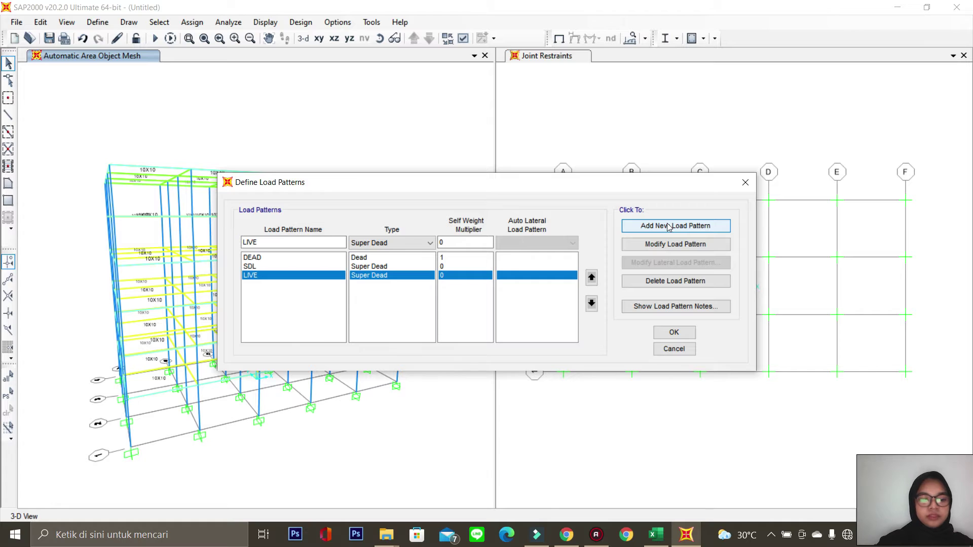
{"action": "left_click", "coordinate": [674, 332]}
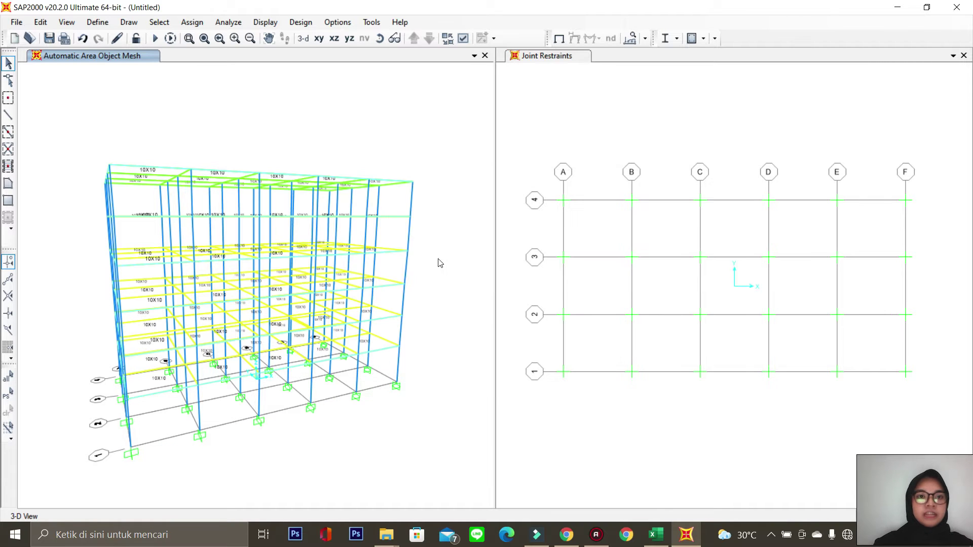
- Return the 3-D view to the undeformed shape, without the area mesh labels
{"action": "left_click", "coordinate": [267, 25]}
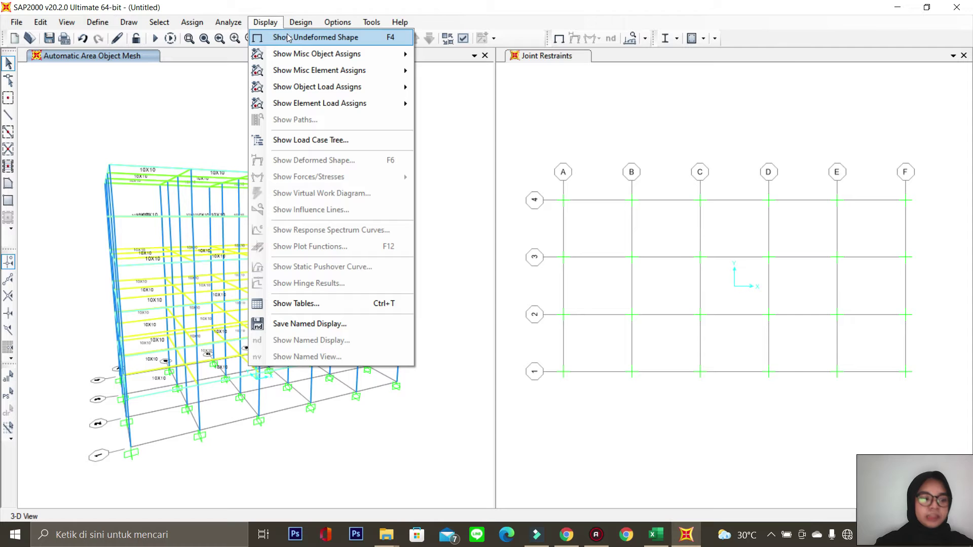
{"action": "left_click", "coordinate": [321, 39]}
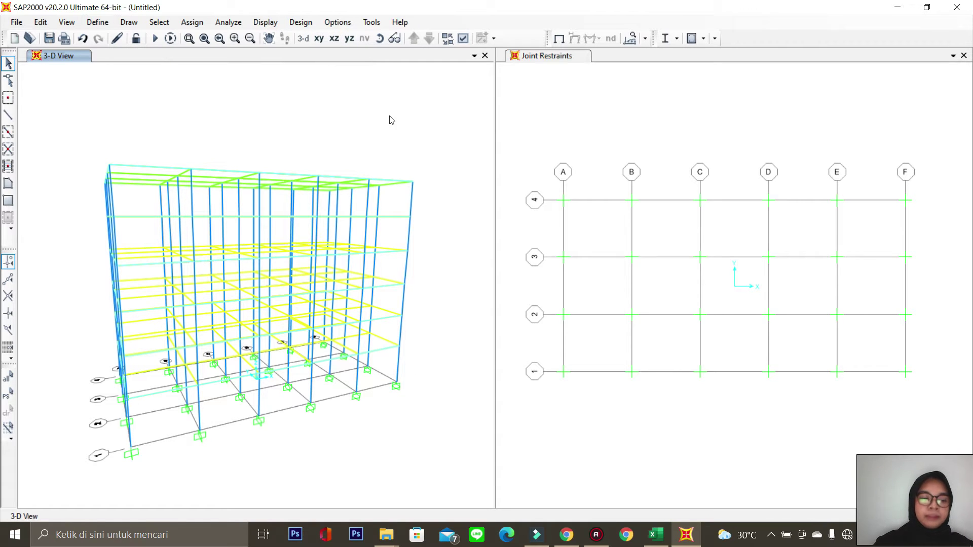
- Select the entire roof level at Z=23 and set up a uniform shell area load assignment for load pattern SDL
{"action": "left_click_drag", "start_coordinate": [548, 184], "coordinate": [937, 394]}
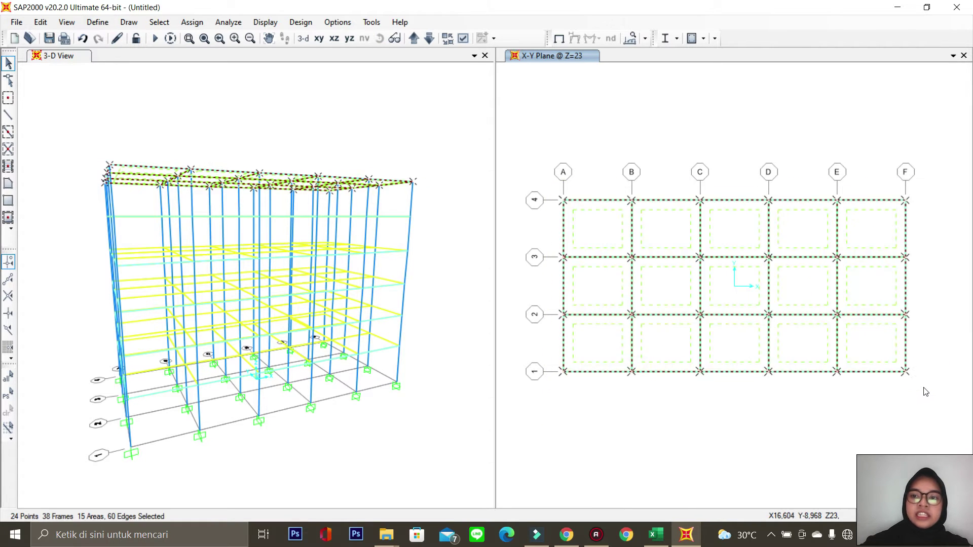
{"action": "left_click", "coordinate": [197, 24]}
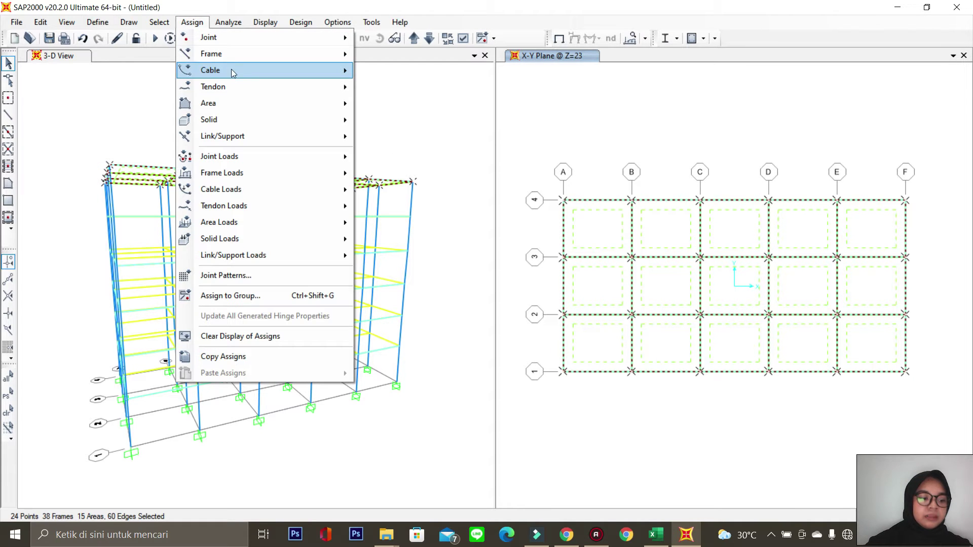
{"action": "mouse_move", "coordinate": [241, 86]}
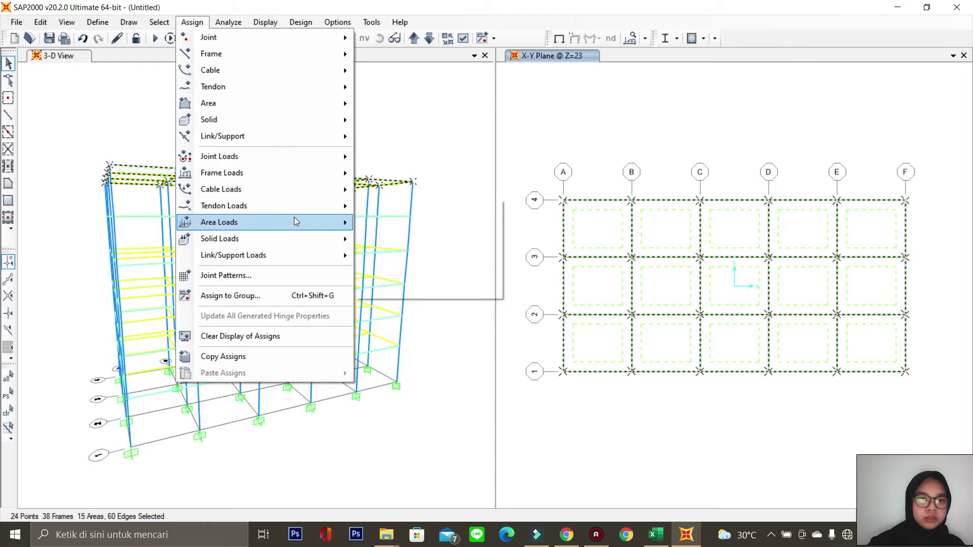
{"action": "mouse_move", "coordinate": [309, 220]}
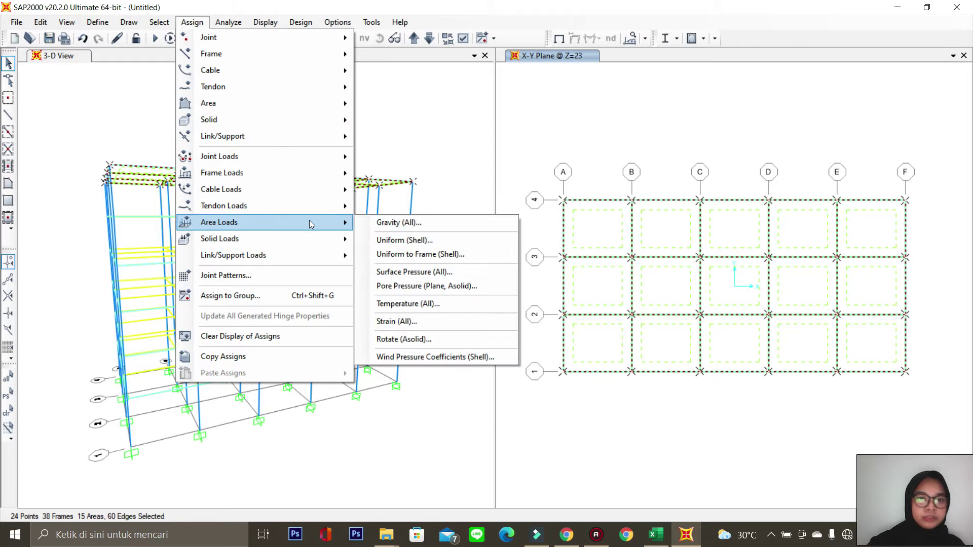
{"action": "left_click", "coordinate": [397, 241]}
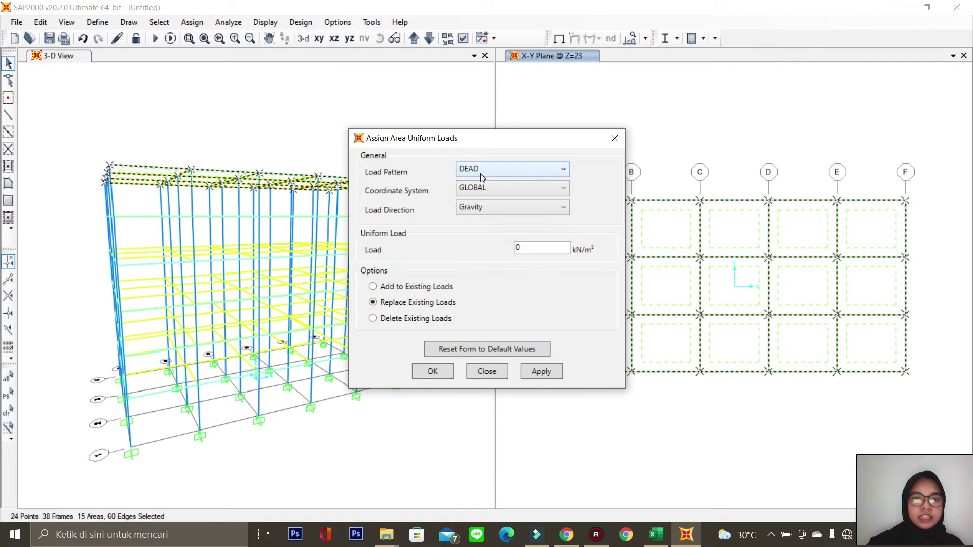
{"action": "left_click", "coordinate": [481, 173]}
{"action": "left_click", "coordinate": [499, 210]}
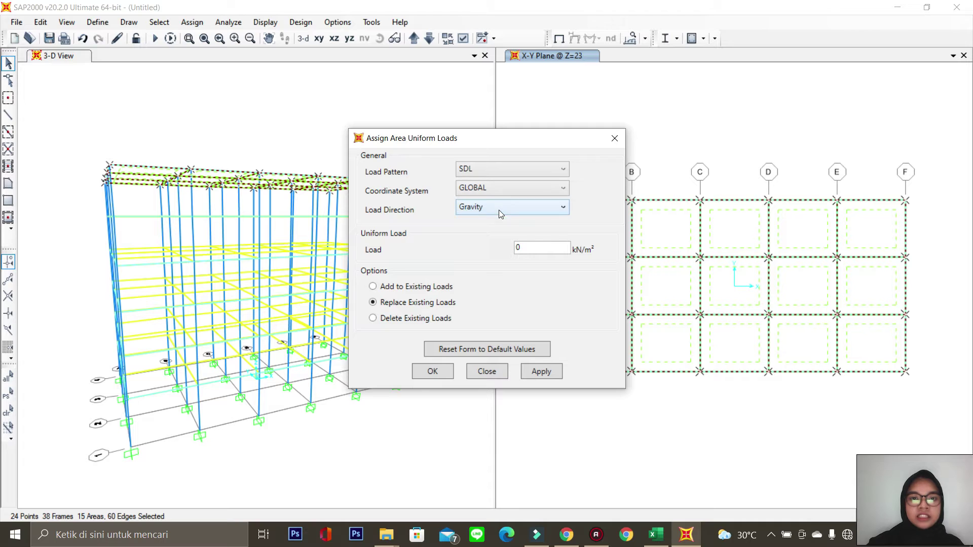
- Look up the roof's total additional dead load in the Excel workbook and apply a uniform load of 0,34 kN/m² to the selected roof slabs
{"action": "left_click", "coordinate": [656, 535]}
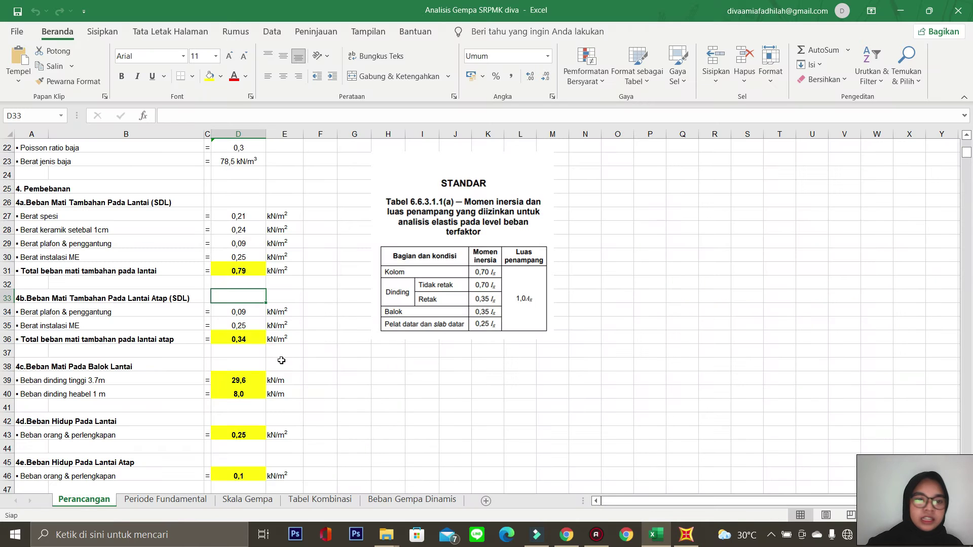
{"action": "left_click", "coordinate": [248, 339]}
{"action": "left_click", "coordinate": [688, 536]}
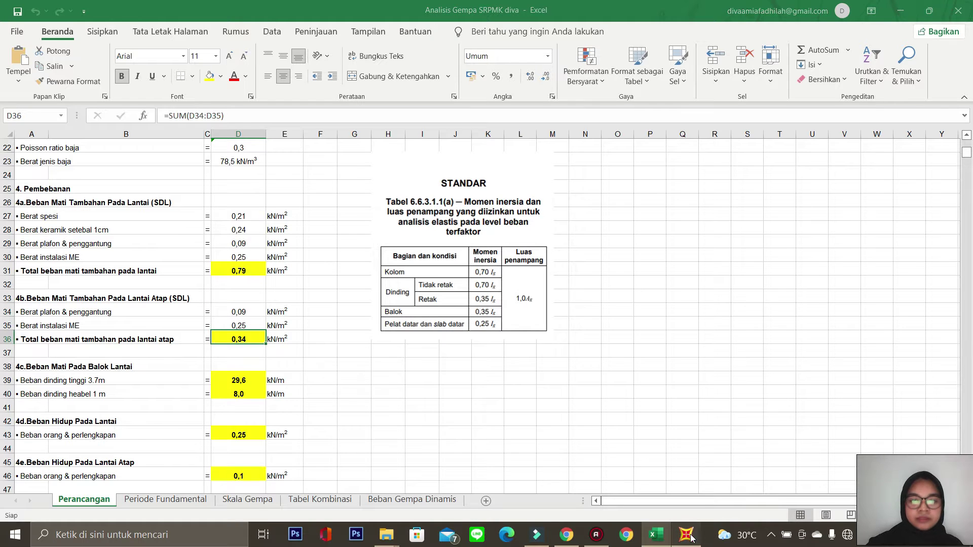
{"action": "left_click", "coordinate": [551, 248]}
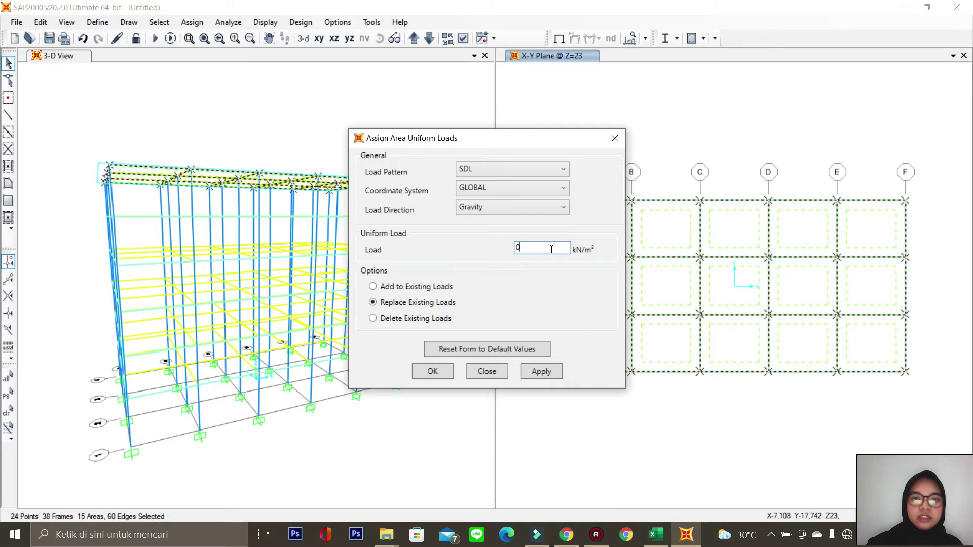
{"action": "type", "text": ",34"}
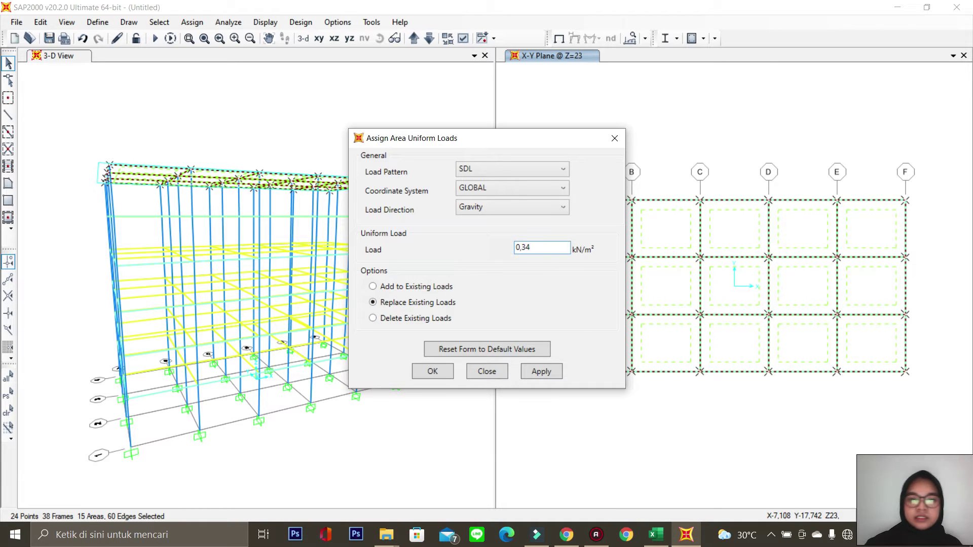
{"action": "left_click", "coordinate": [545, 379]}
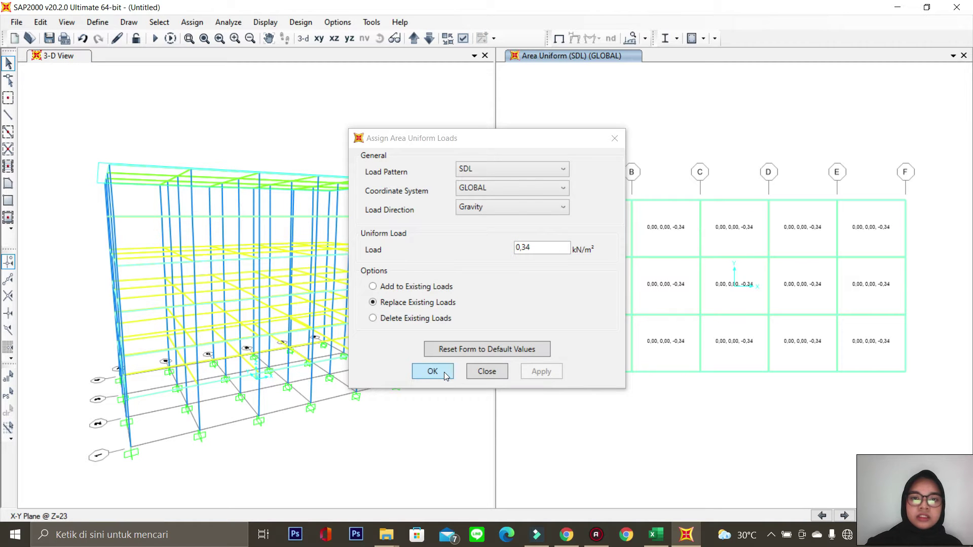
- Finish the SDL area load assignment and reselect the whole roof level at Z=23
{"action": "left_click", "coordinate": [562, 167]}
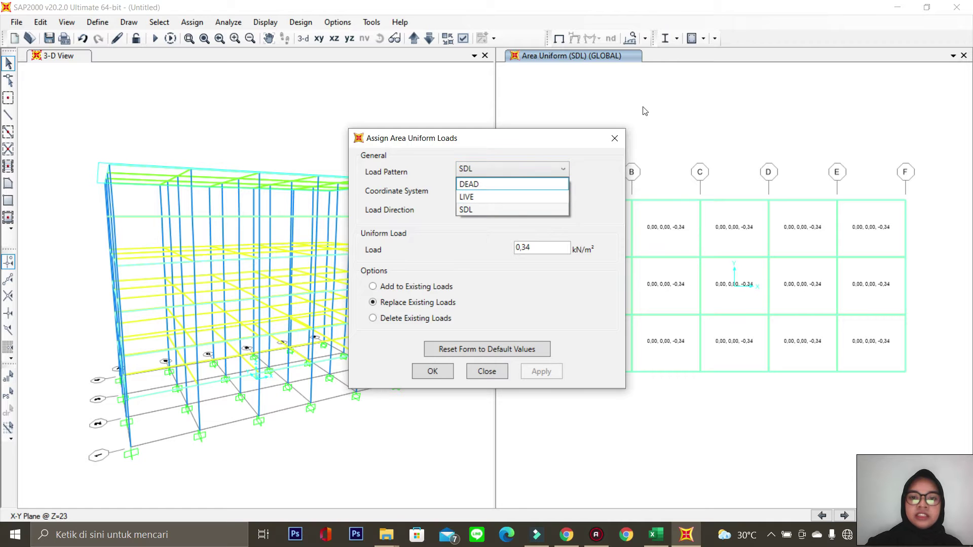
{"action": "left_click", "coordinate": [531, 381]}
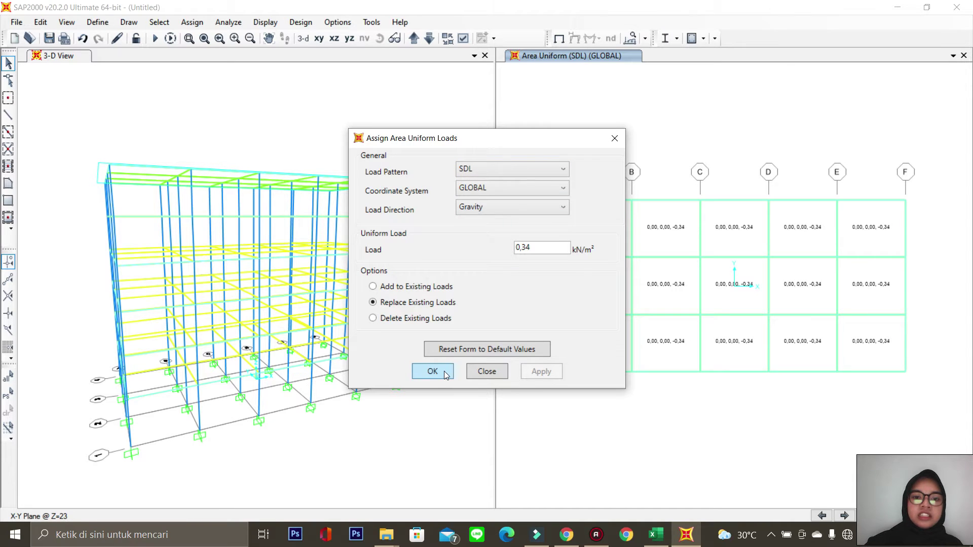
{"action": "left_click", "coordinate": [432, 370]}
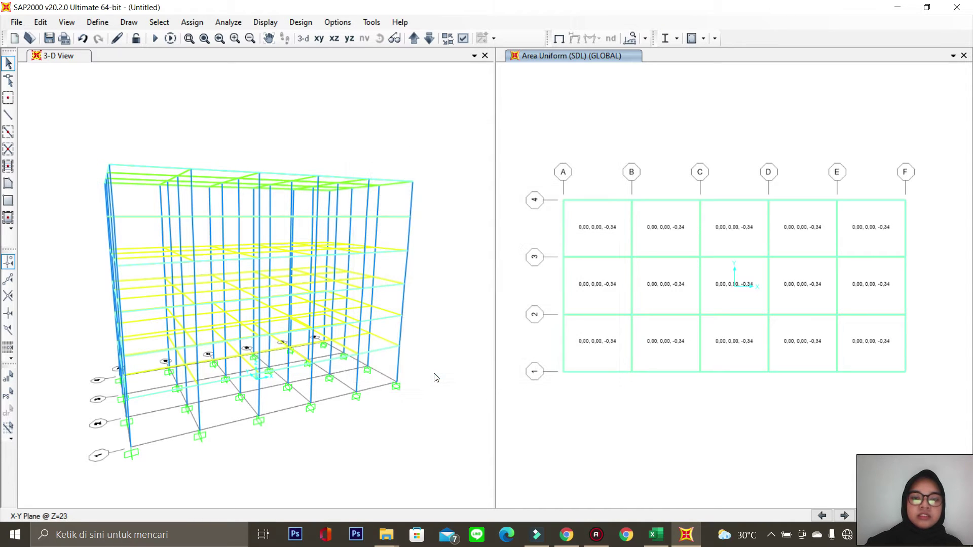
{"action": "left_click", "coordinate": [8, 393]}
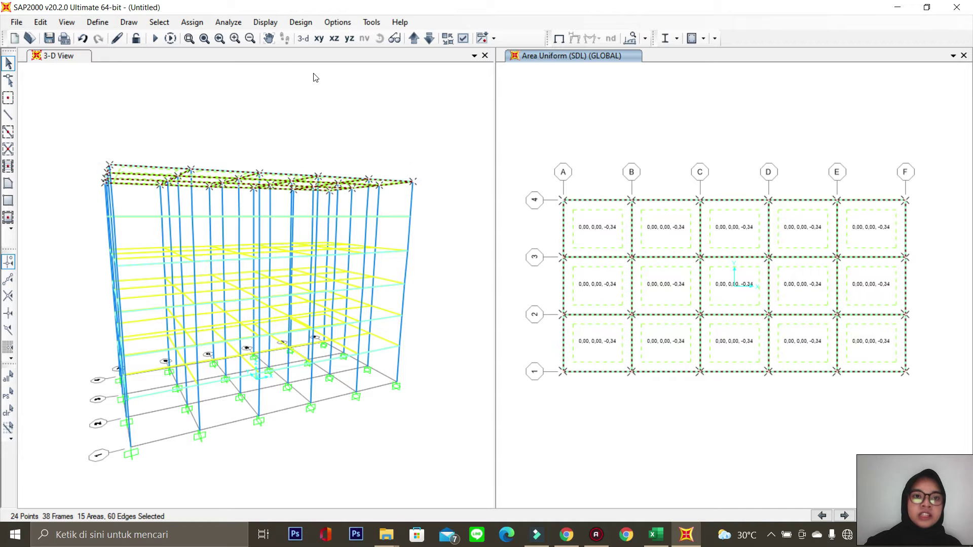
- Set up a uniform shell area load assignment for load pattern LIVE on the selected roof slabs
{"action": "left_click", "coordinate": [194, 23]}
{"action": "left_click", "coordinate": [194, 22]}
{"action": "left_click", "coordinate": [194, 22]}
{"action": "mouse_move", "coordinate": [298, 225]}
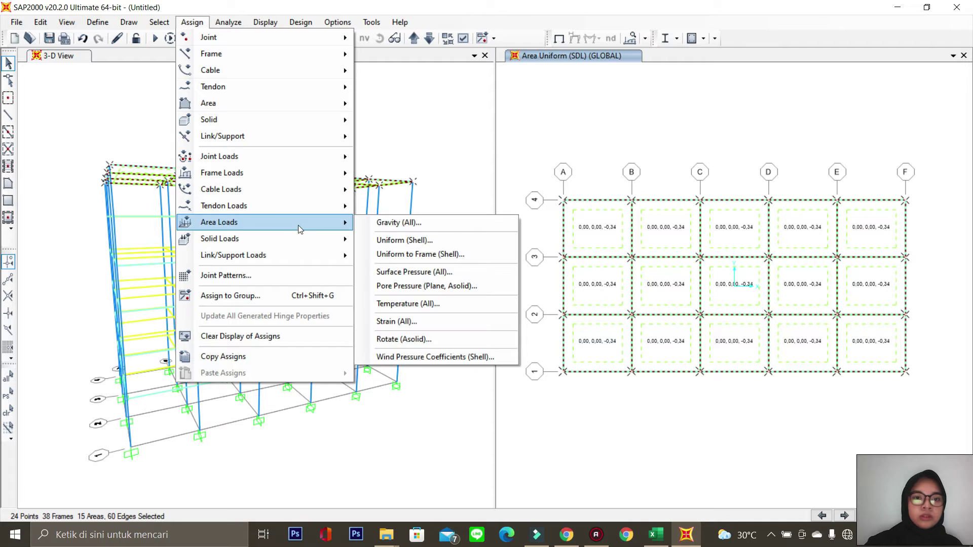
{"action": "left_click", "coordinate": [403, 240]}
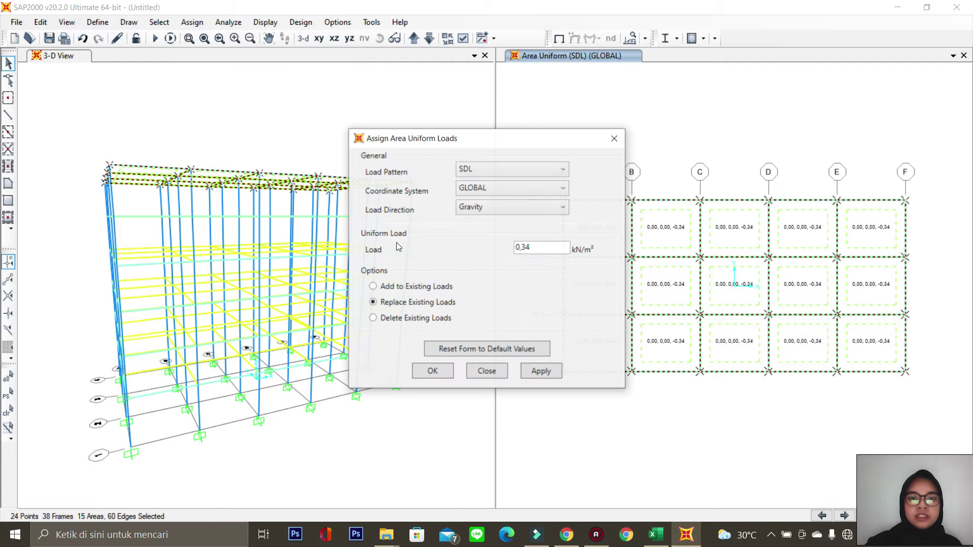
{"action": "left_click", "coordinate": [520, 169]}
{"action": "left_click", "coordinate": [512, 195]}
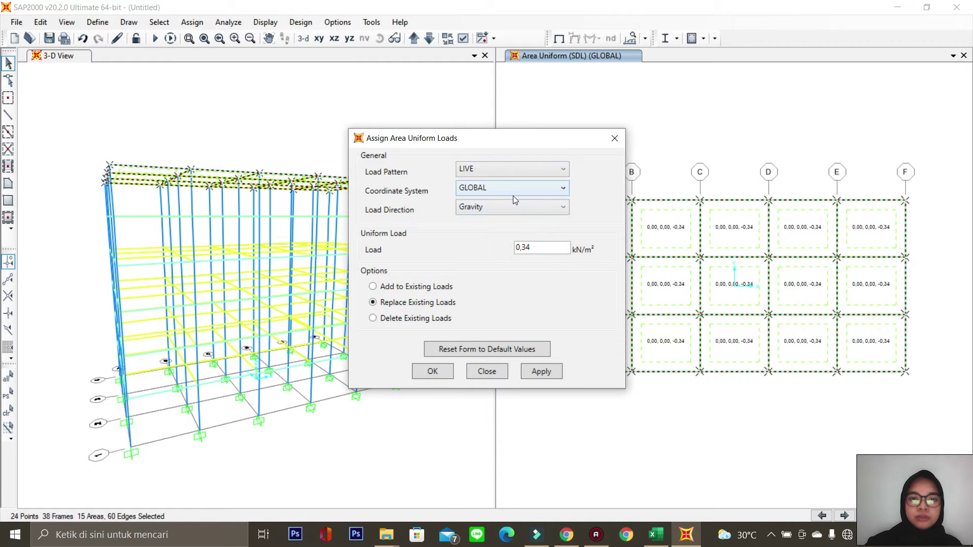
- Look up the roof live load in the Excel workbook and apply a uniform load of 0,1 kN/m² to the roof slabs
{"action": "left_click", "coordinate": [655, 535]}
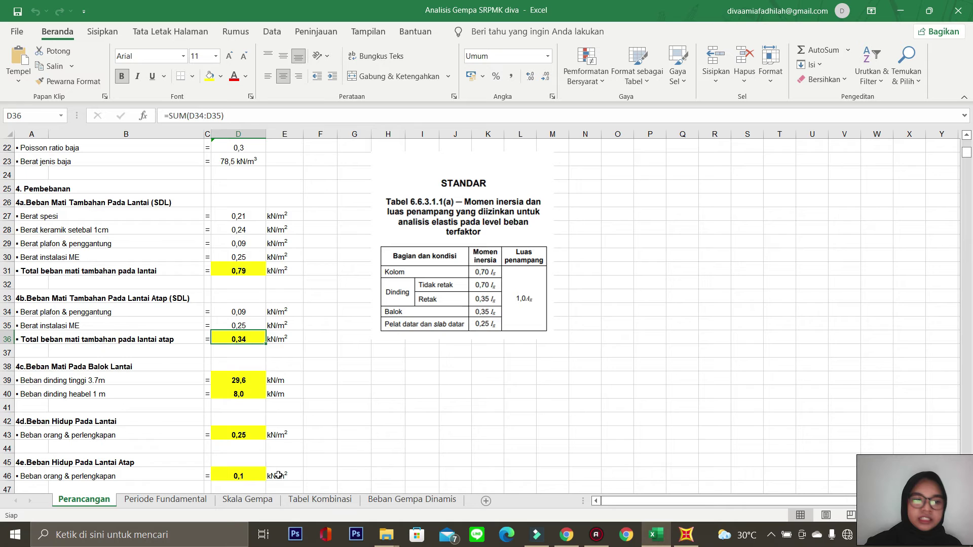
{"action": "left_click", "coordinate": [686, 534]}
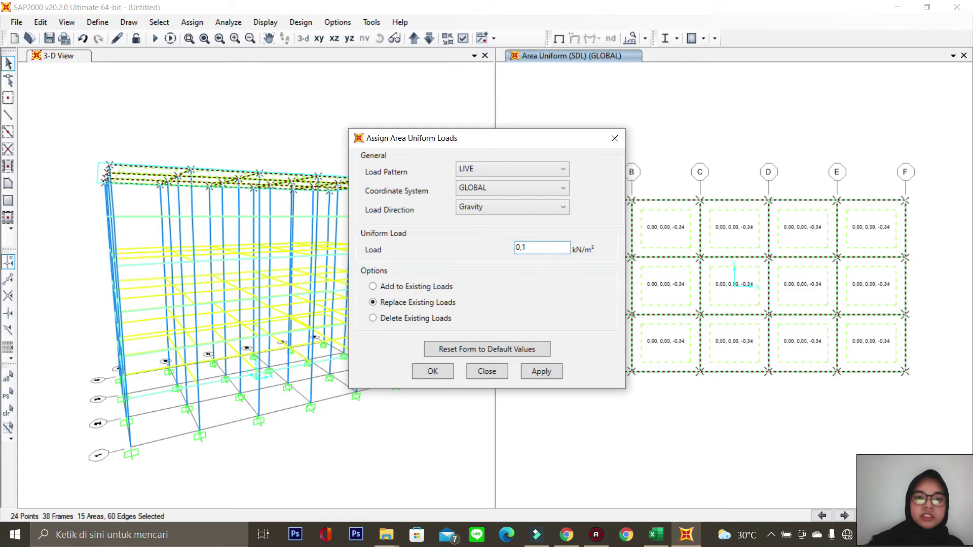
{"action": "left_click", "coordinate": [540, 371]}
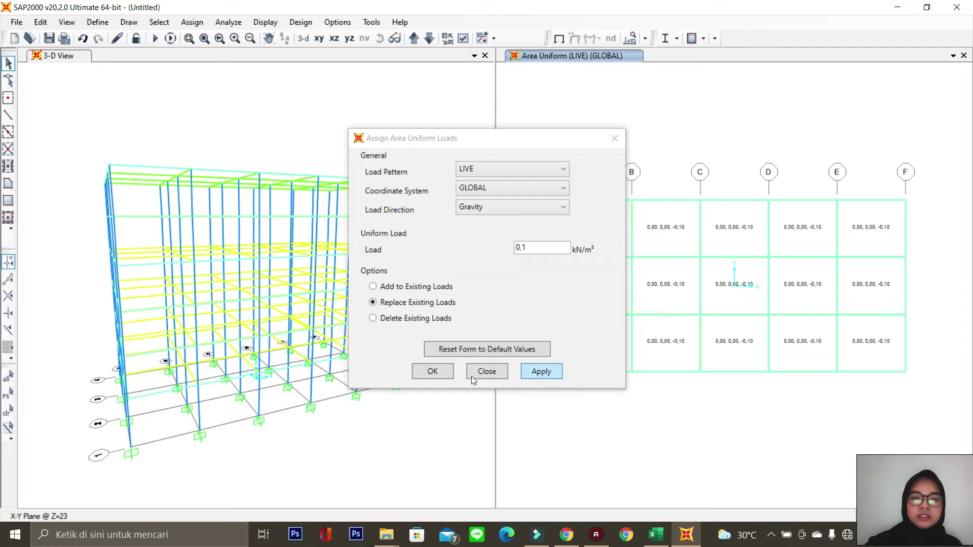
{"action": "left_click", "coordinate": [432, 372]}
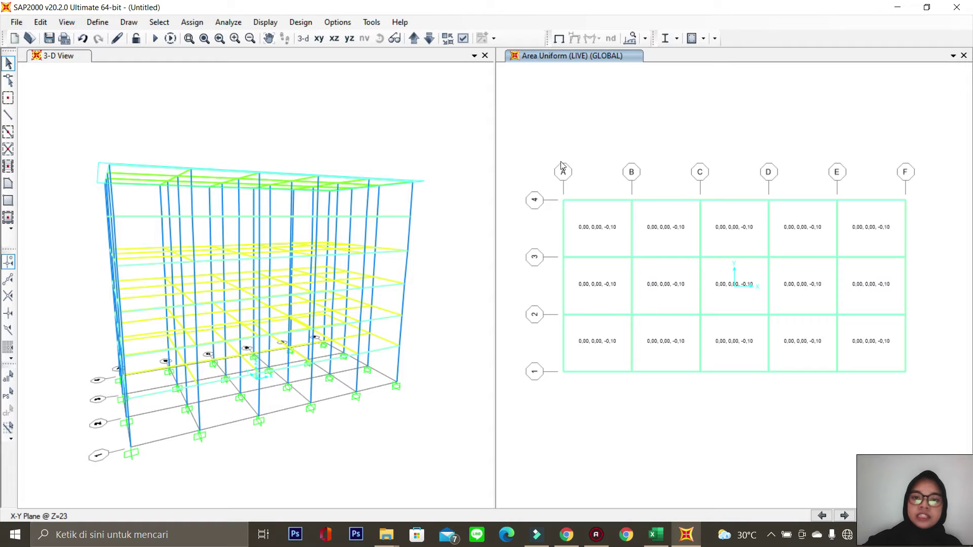
- Select only the perimeter beams of the roof level, along grid lines 4, A, 1 and F
{"action": "left_click_drag", "start_coordinate": [546, 179], "coordinate": [959, 213]}
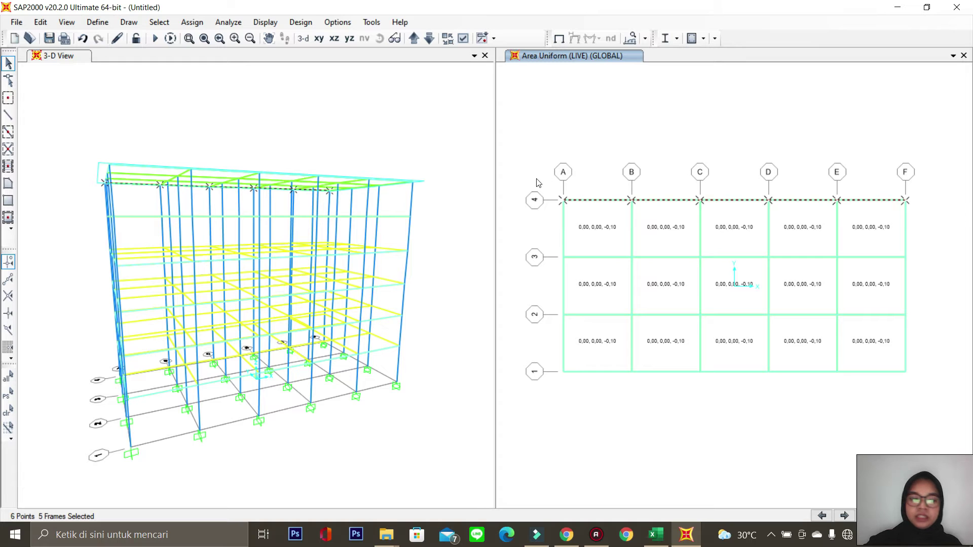
{"action": "left_click_drag", "start_coordinate": [546, 180], "coordinate": [578, 406]}
{"action": "left_click_drag", "start_coordinate": [546, 347], "coordinate": [918, 400]}
{"action": "left_click_drag", "start_coordinate": [887, 178], "coordinate": [941, 401]}
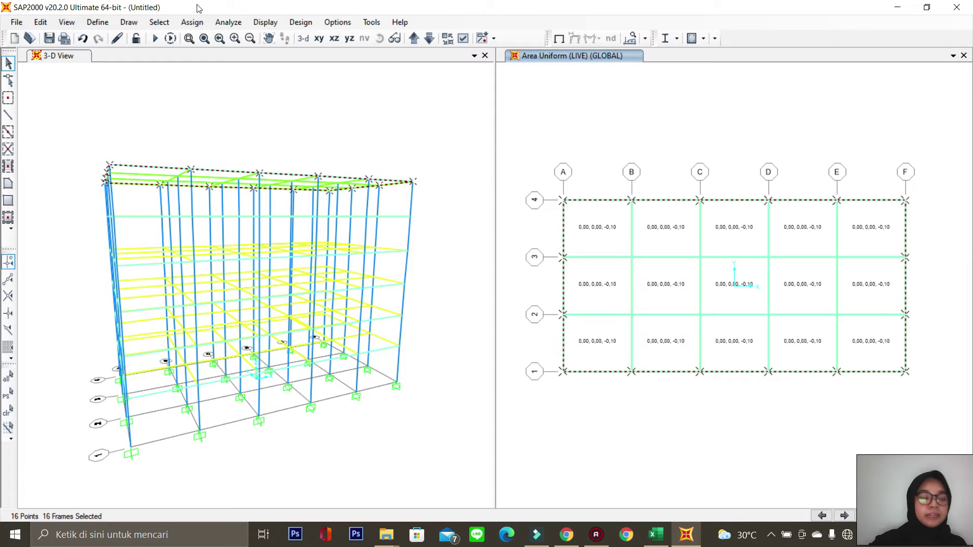
- Set up a distributed frame load assignment for load pattern SDL on the selected perimeter beams
{"action": "left_click", "coordinate": [192, 23]}
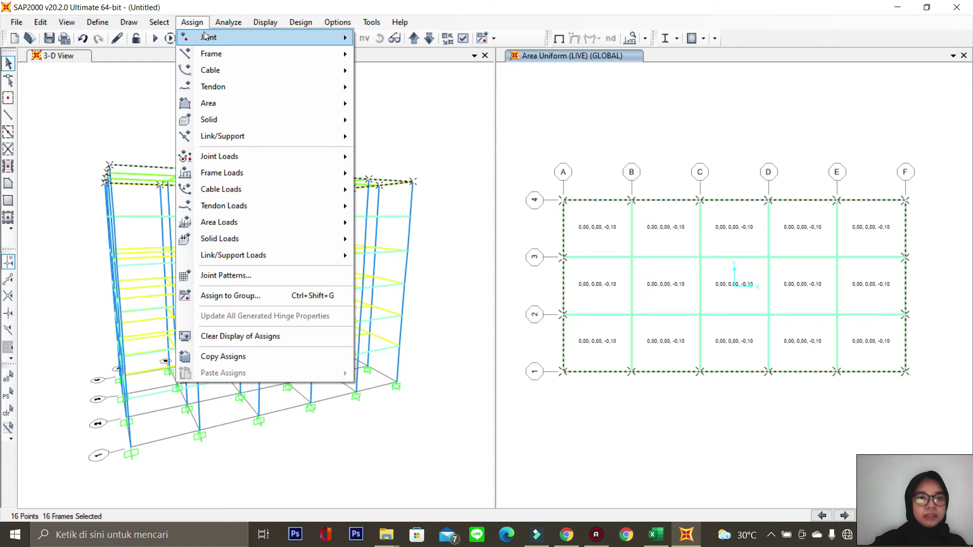
{"action": "mouse_move", "coordinate": [269, 176]}
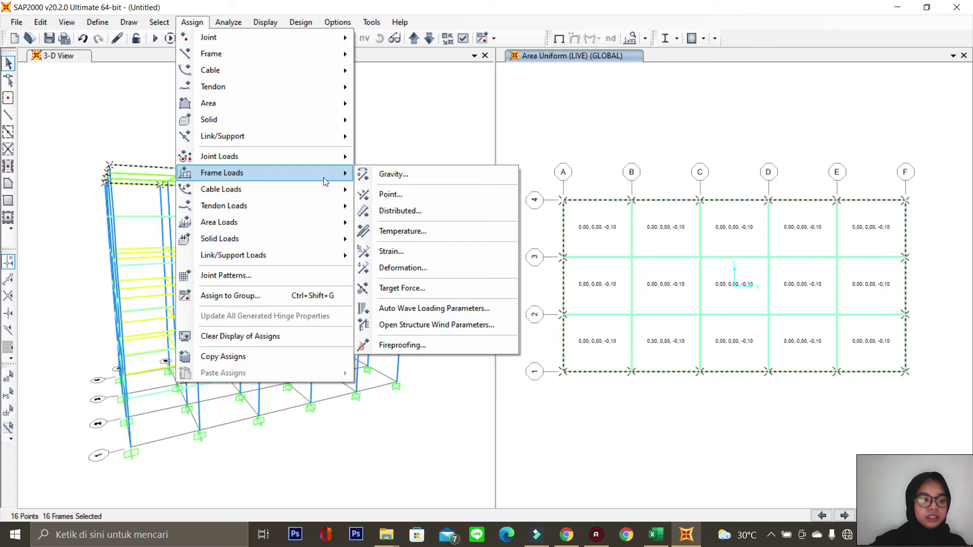
{"action": "left_click", "coordinate": [418, 212]}
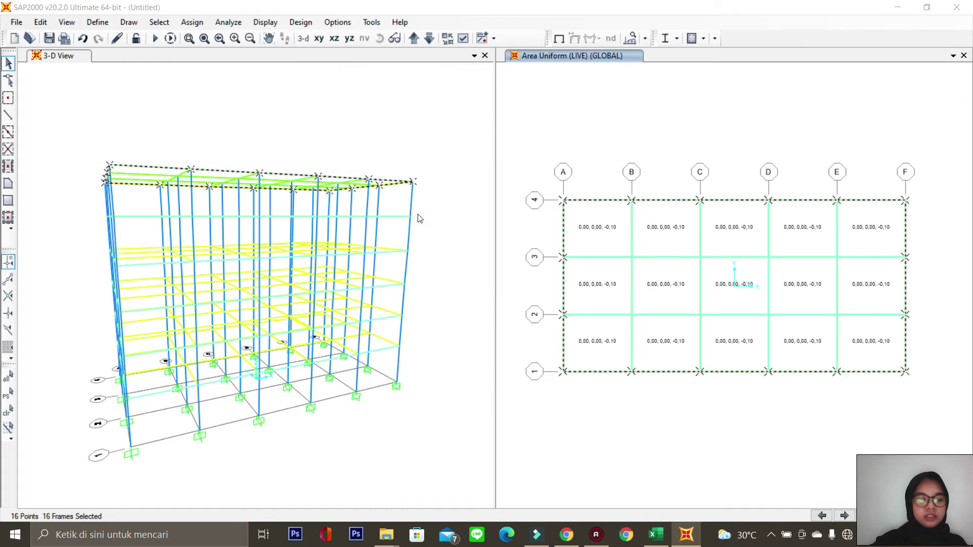
{"action": "left_click", "coordinate": [440, 171]}
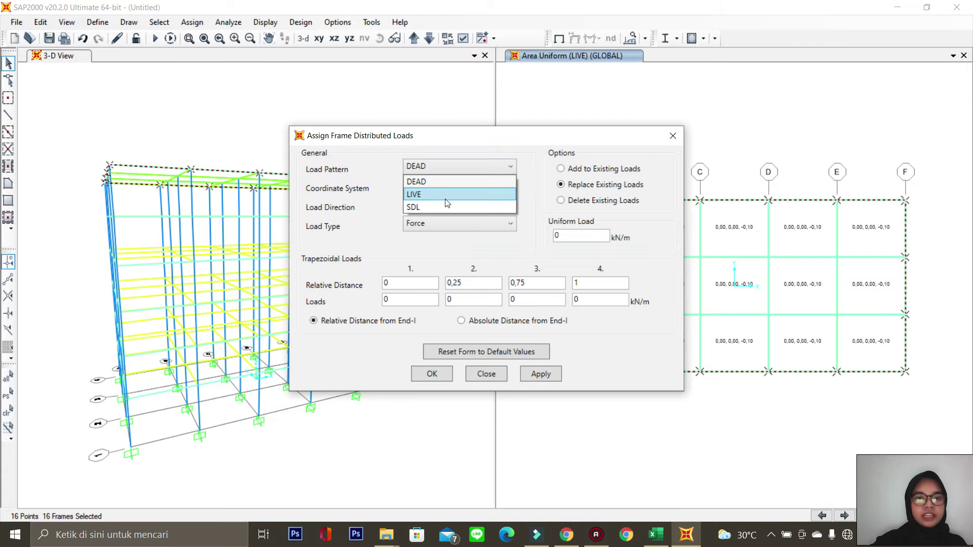
{"action": "left_click", "coordinate": [446, 208]}
{"action": "left_click", "coordinate": [569, 234]}
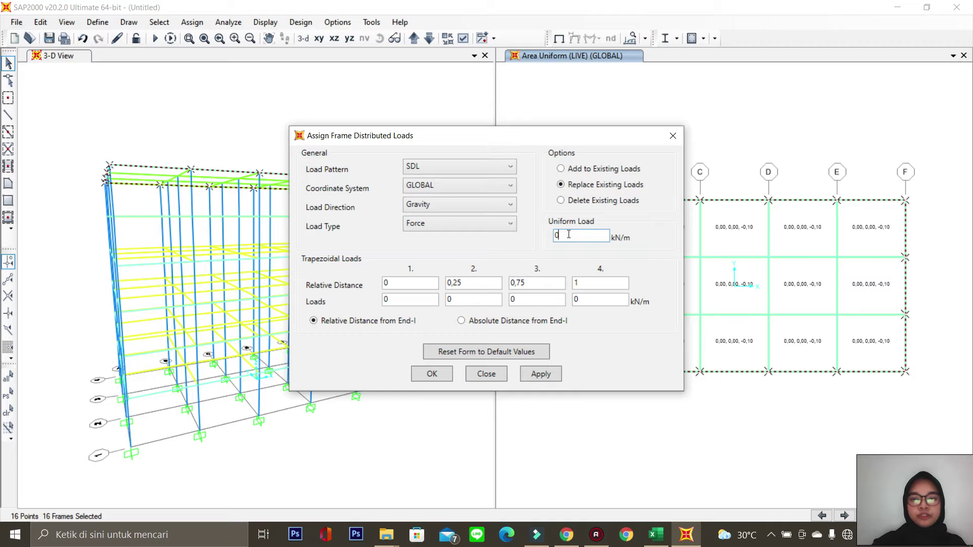
- Look up the 1 m wall load in the Excel workbook and apply a uniform load of 8 kN/m to the roof perimeter beams
{"action": "left_click", "coordinate": [655, 535]}
{"action": "left_click", "coordinate": [235, 394]}
{"action": "left_click", "coordinate": [56, 394]}
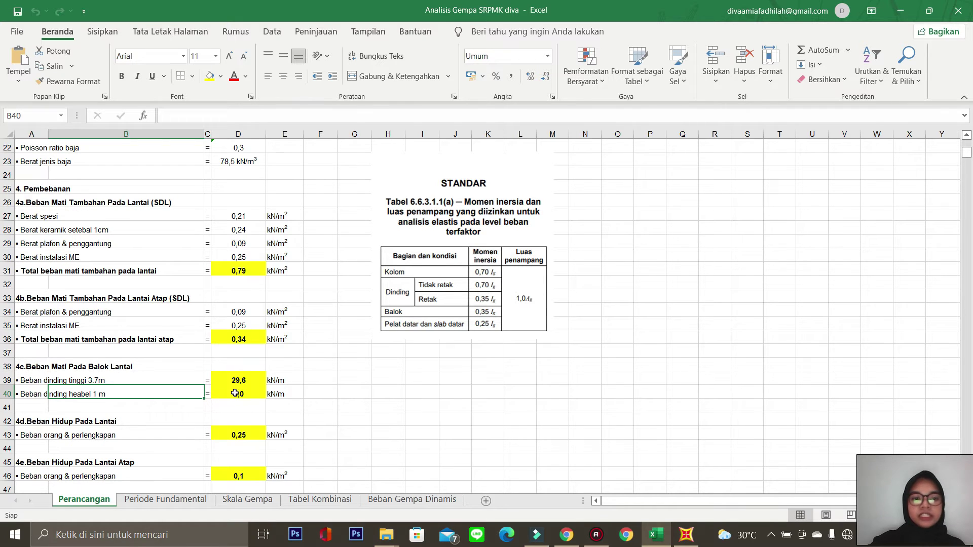
{"action": "left_click", "coordinate": [686, 535]}
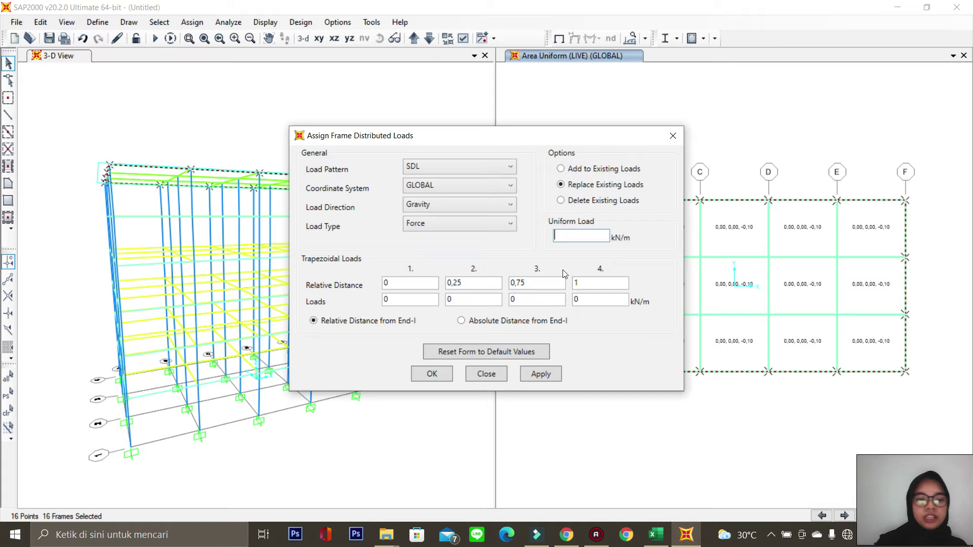
{"action": "type", "text": "8"}
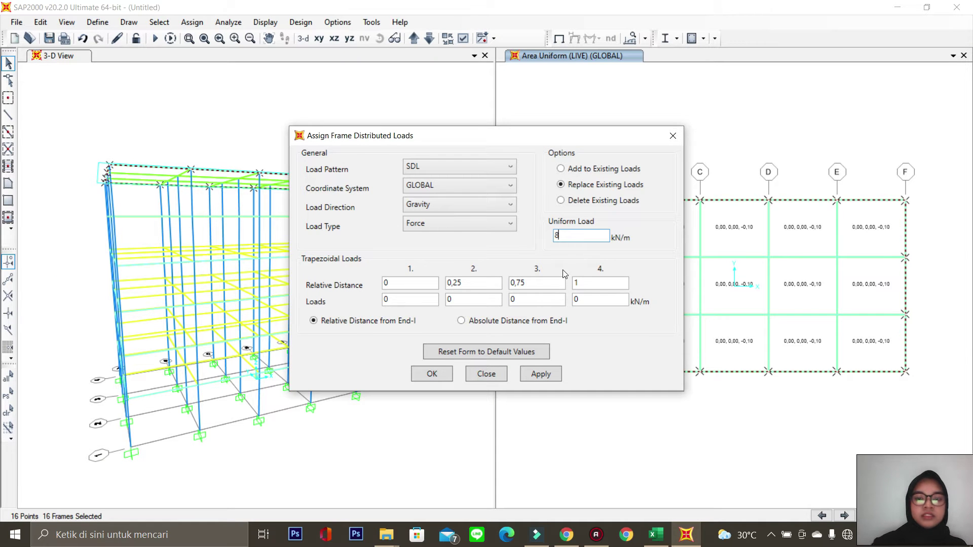
{"action": "left_click", "coordinate": [544, 380]}
{"action": "left_click", "coordinate": [421, 375]}
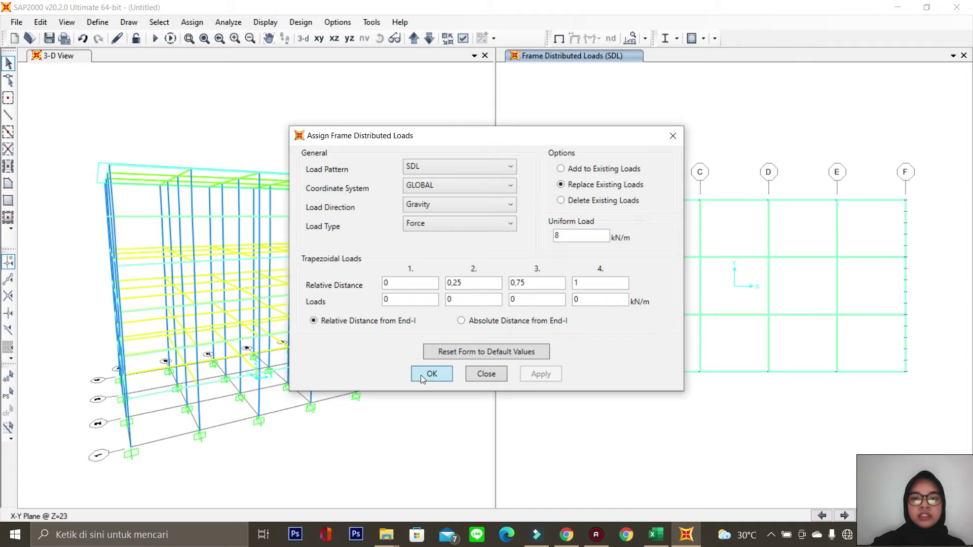
- Display the frame span loads of load pattern SDL with their values in the 3-D view
{"action": "left_click", "coordinate": [419, 61]}
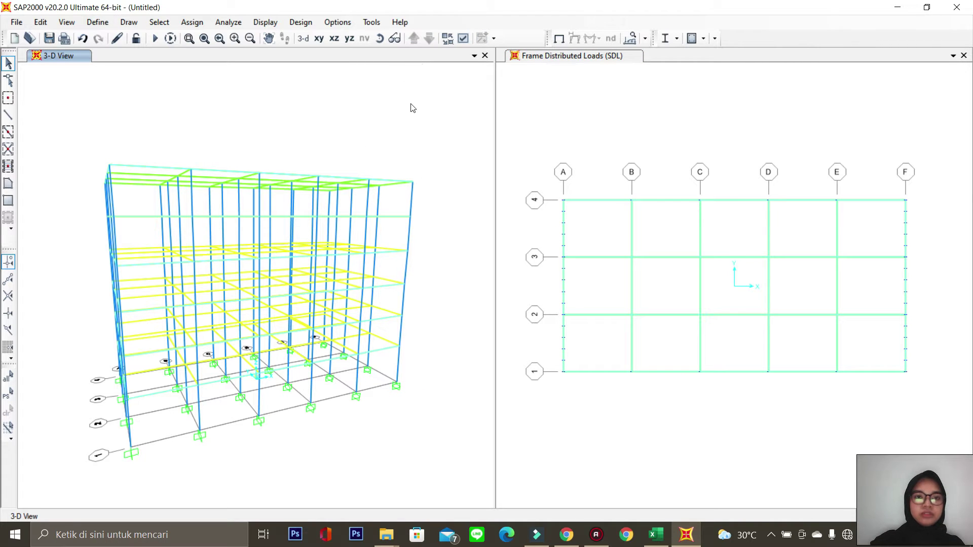
{"action": "left_click", "coordinate": [273, 22]}
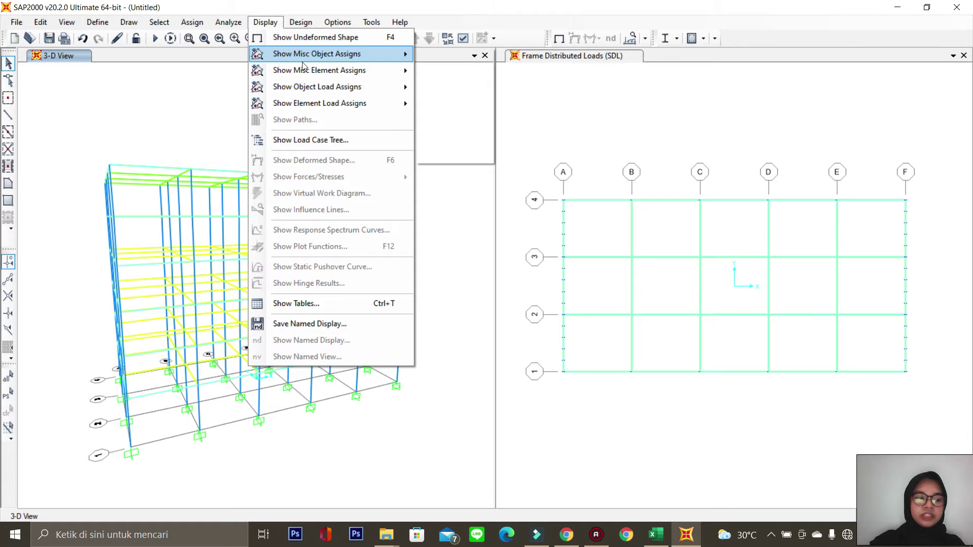
{"action": "mouse_move", "coordinate": [325, 86]}
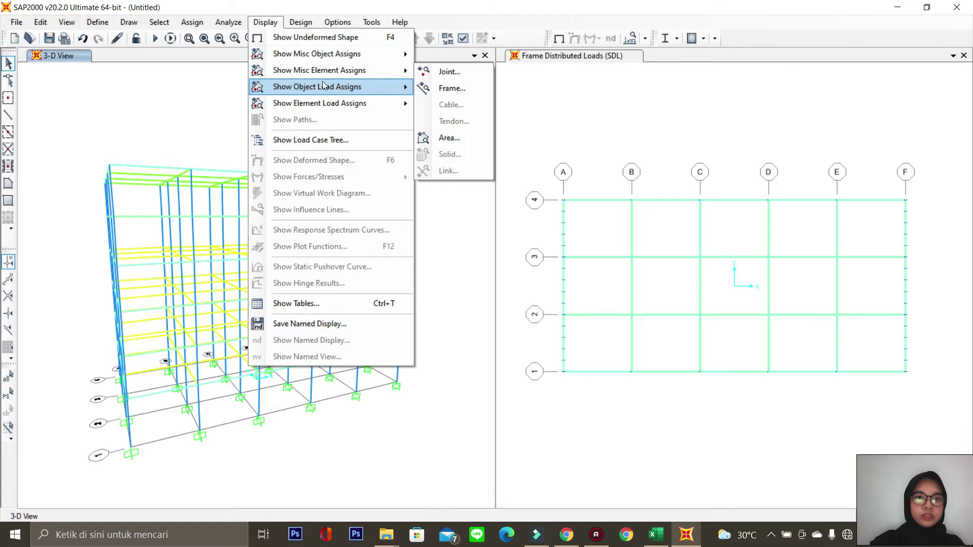
{"action": "left_click", "coordinate": [452, 104]}
{"action": "left_click", "coordinate": [495, 135]}
{"action": "left_click", "coordinate": [491, 174]}
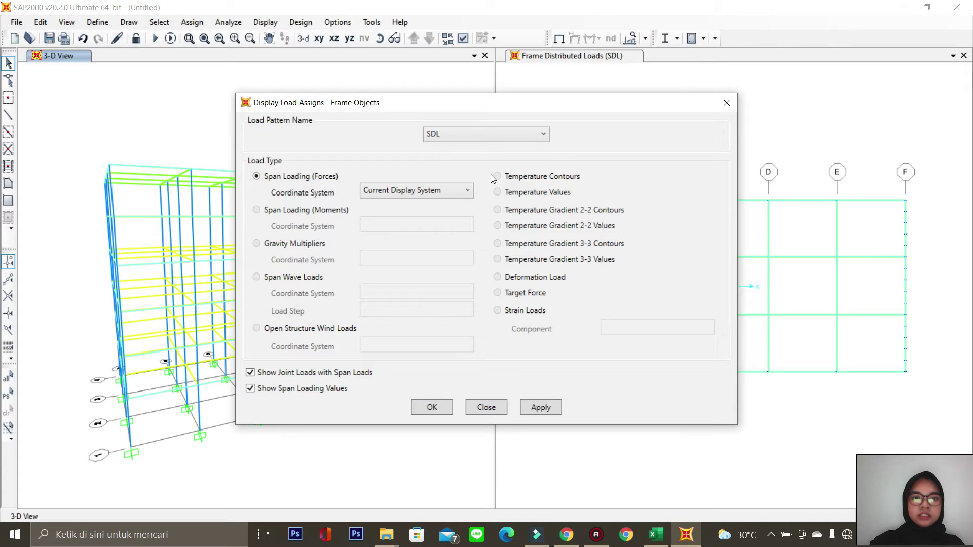
{"action": "left_click", "coordinate": [448, 408]}
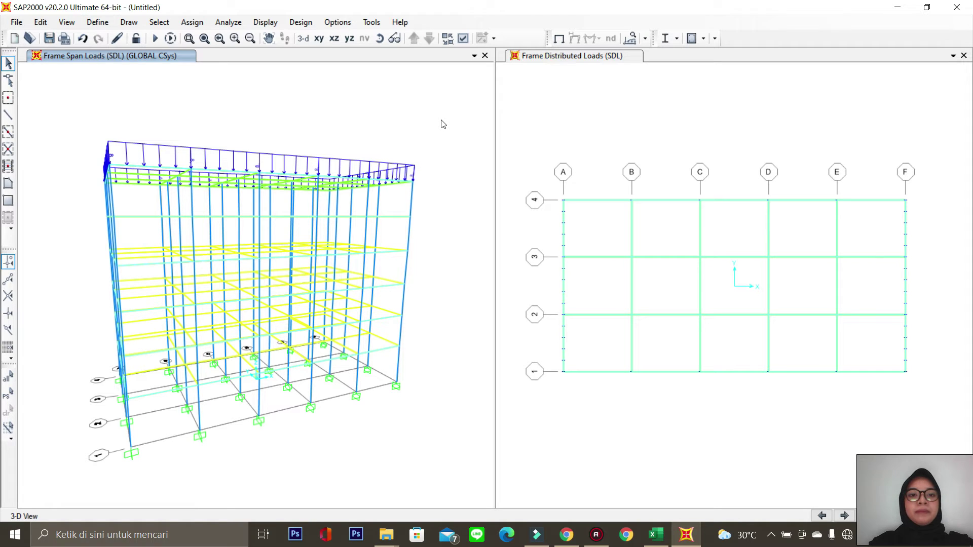
- Select everything on the five floor levels below the roof, from Z=19,3 down to the lowest slab level
{"action": "left_click", "coordinate": [505, 71]}
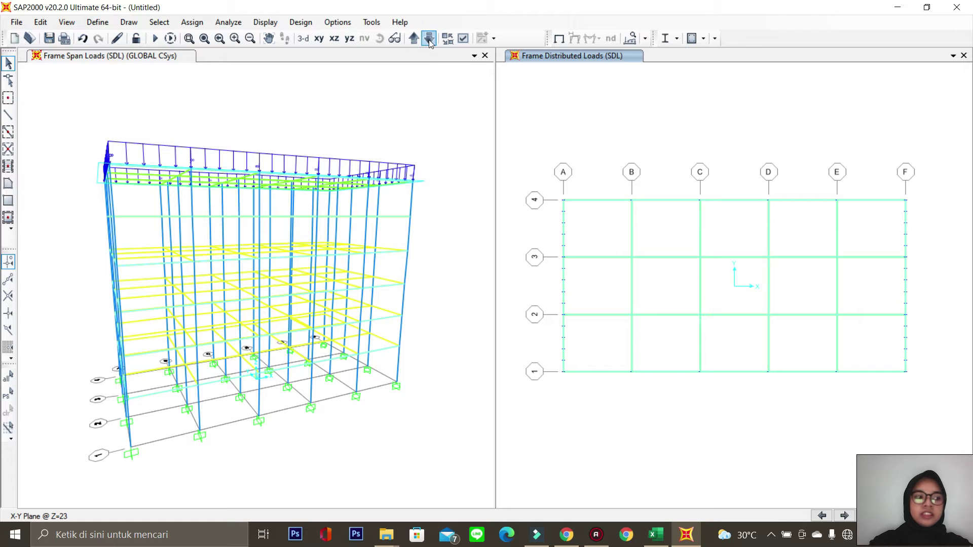
{"action": "left_click", "coordinate": [429, 39]}
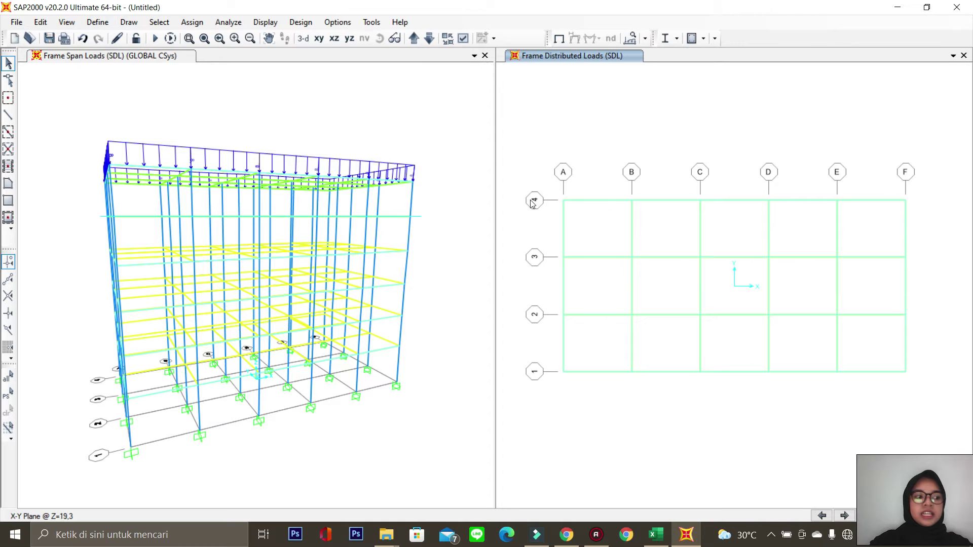
{"action": "left_click_drag", "start_coordinate": [529, 173], "coordinate": [937, 394]}
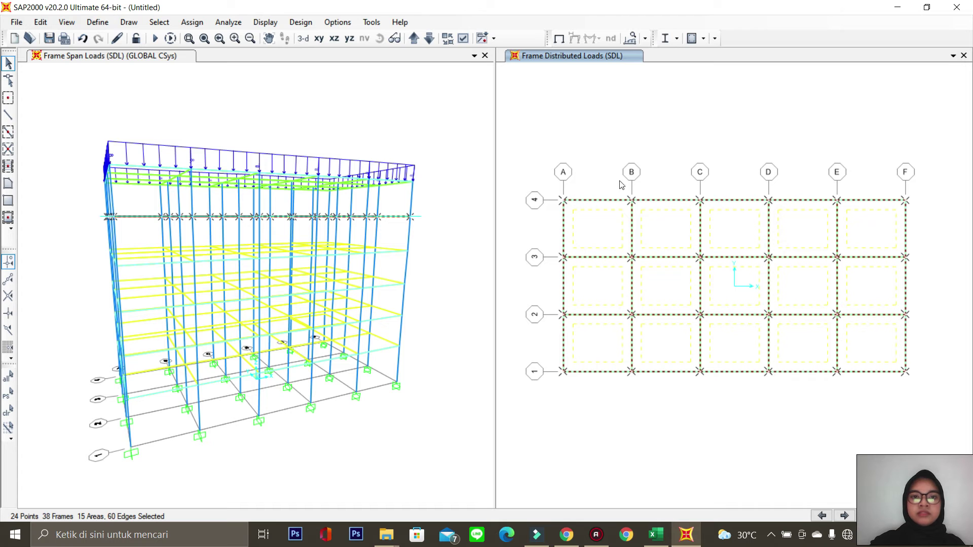
{"action": "left_click", "coordinate": [428, 40]}
{"action": "left_click_drag", "start_coordinate": [531, 160], "coordinate": [850, 375]}
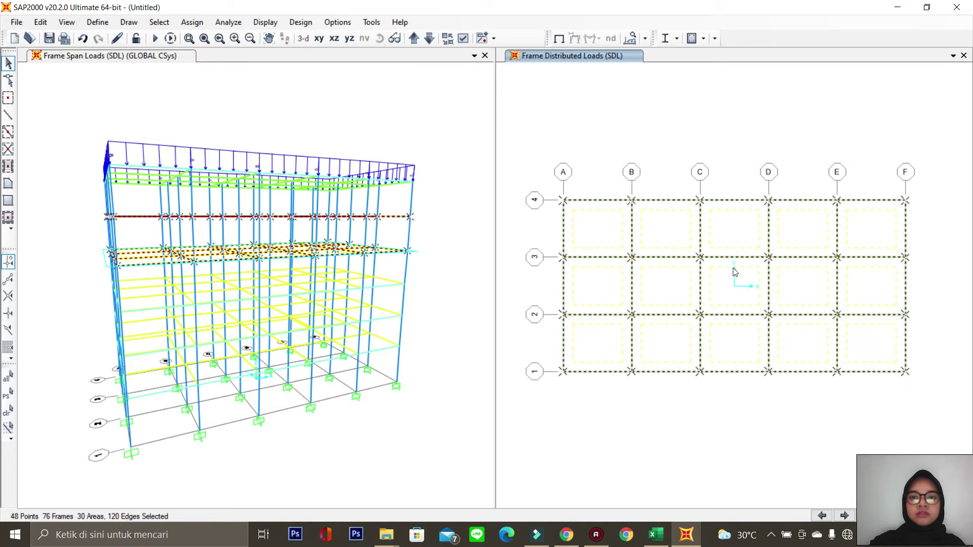
{"action": "left_click", "coordinate": [429, 40]}
{"action": "left_click_drag", "start_coordinate": [546, 162], "coordinate": [956, 406]}
{"action": "left_click", "coordinate": [428, 40]}
{"action": "left_click_drag", "start_coordinate": [537, 165], "coordinate": [938, 393]}
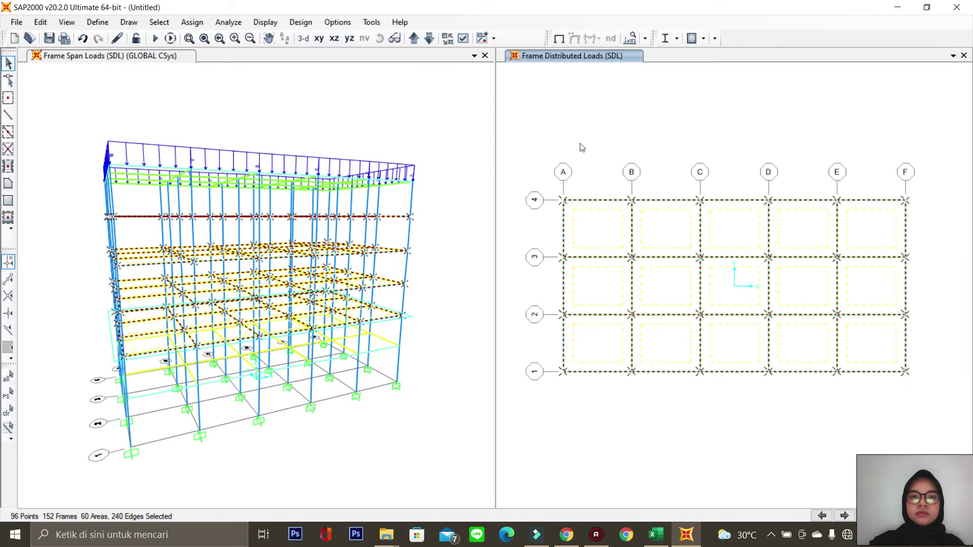
{"action": "left_click", "coordinate": [429, 40]}
{"action": "left_click", "coordinate": [428, 39]}
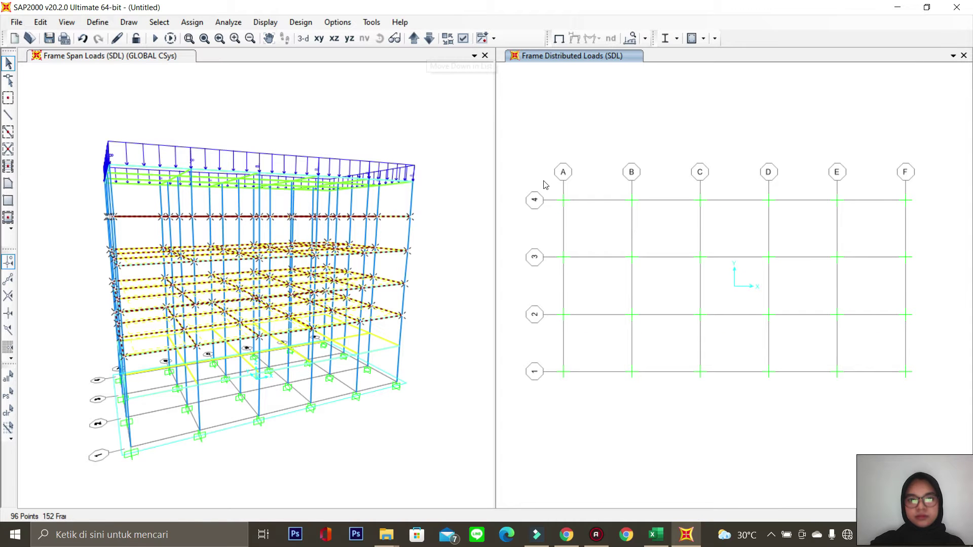
{"action": "left_click", "coordinate": [413, 39]}
{"action": "left_click_drag", "start_coordinate": [539, 169], "coordinate": [926, 416]}
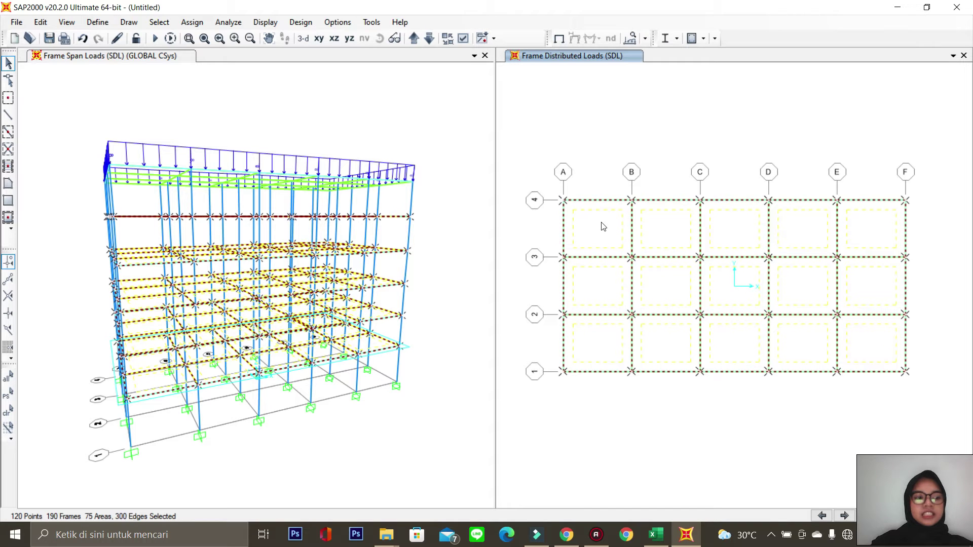
- Look up the floor live load in the Excel workbook and apply a 0,25 kN/m² uniform gravity load in pattern LIVE to the selected floor slabs
{"action": "left_click", "coordinate": [190, 22]}
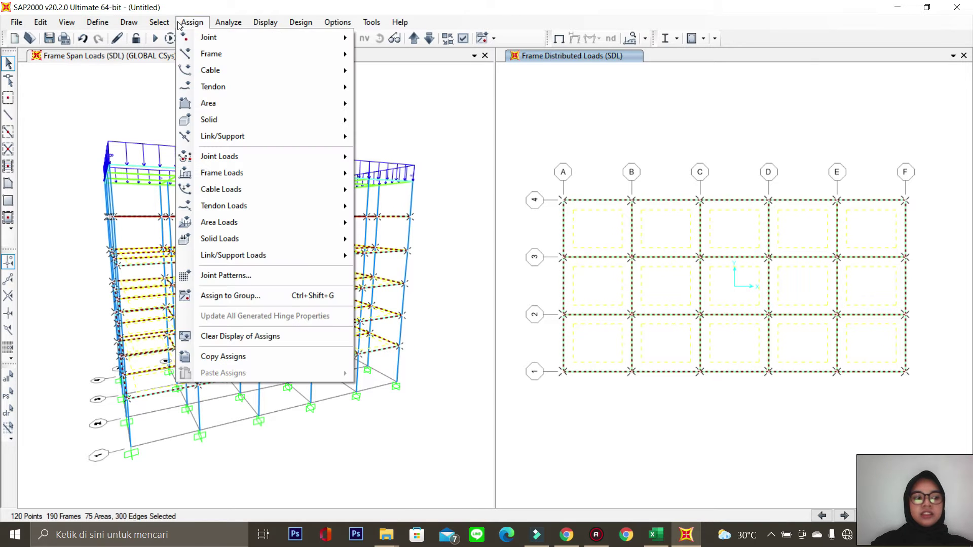
{"action": "mouse_move", "coordinate": [296, 104]}
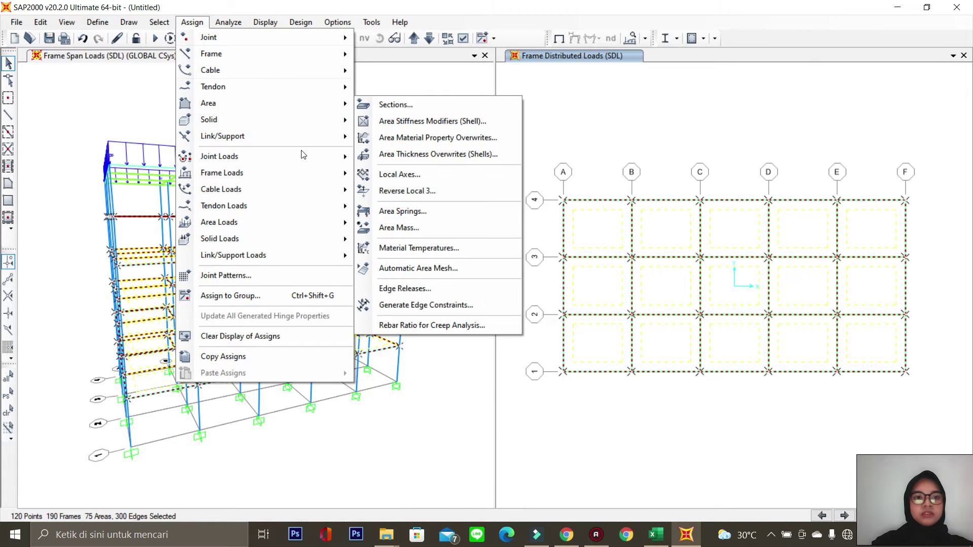
{"action": "mouse_move", "coordinate": [328, 228]}
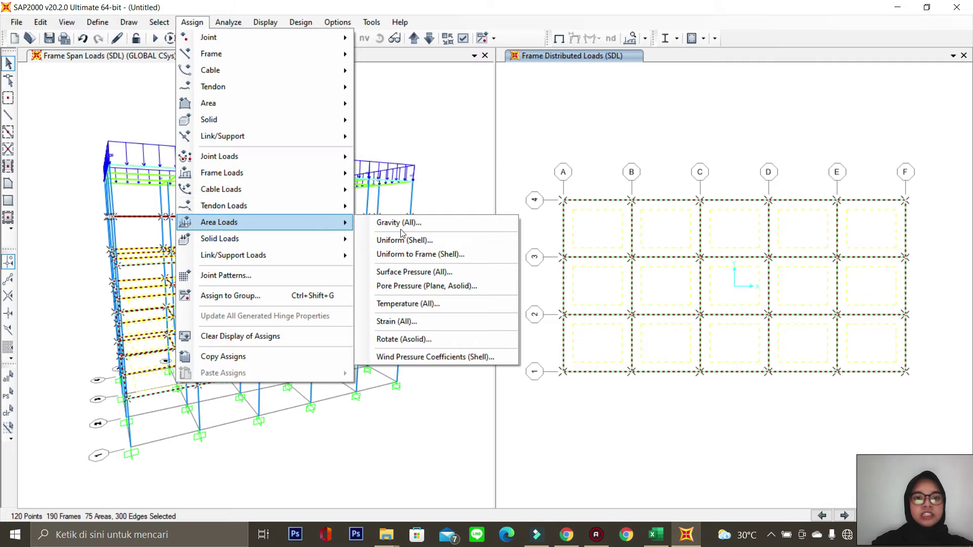
{"action": "left_click", "coordinate": [415, 243]}
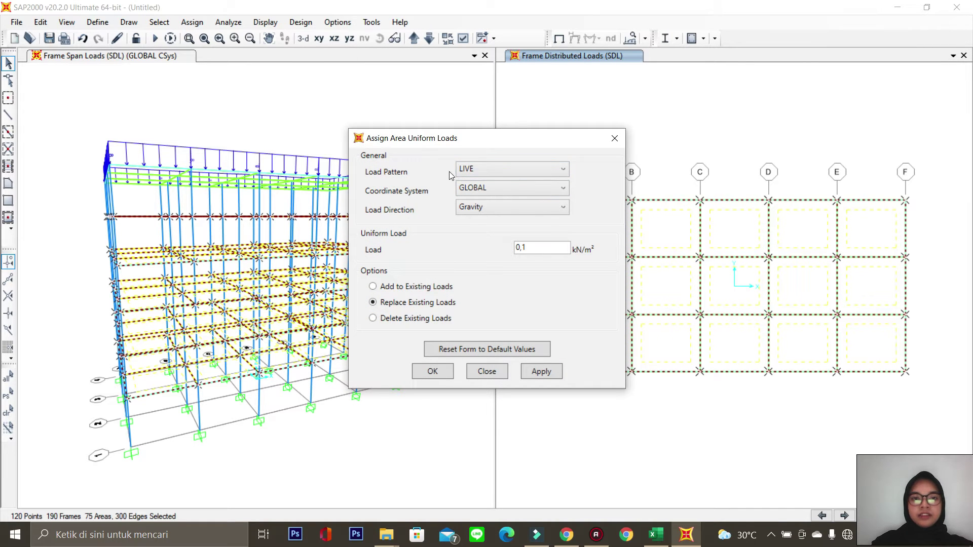
{"action": "left_click", "coordinate": [655, 534]}
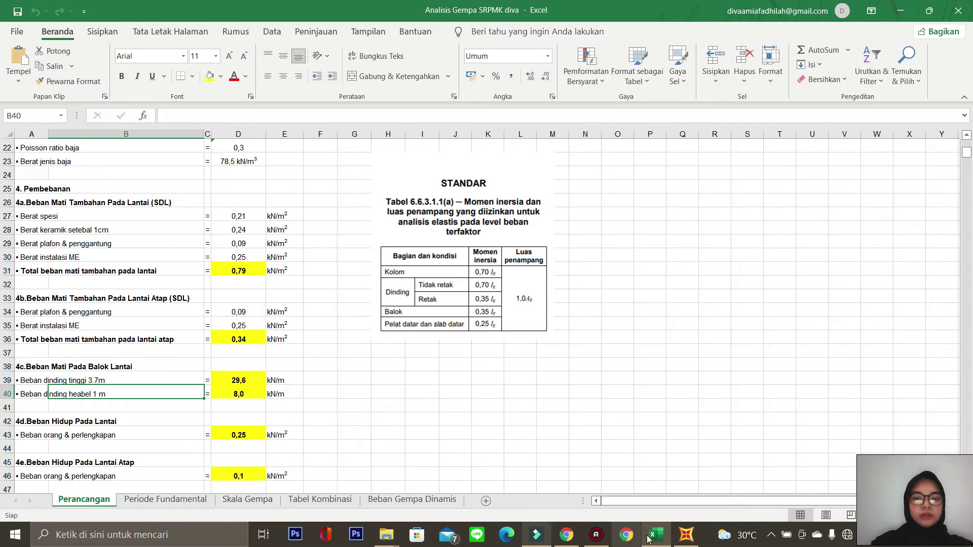
{"action": "left_click", "coordinate": [689, 538]}
{"action": "left_click", "coordinate": [537, 249]}
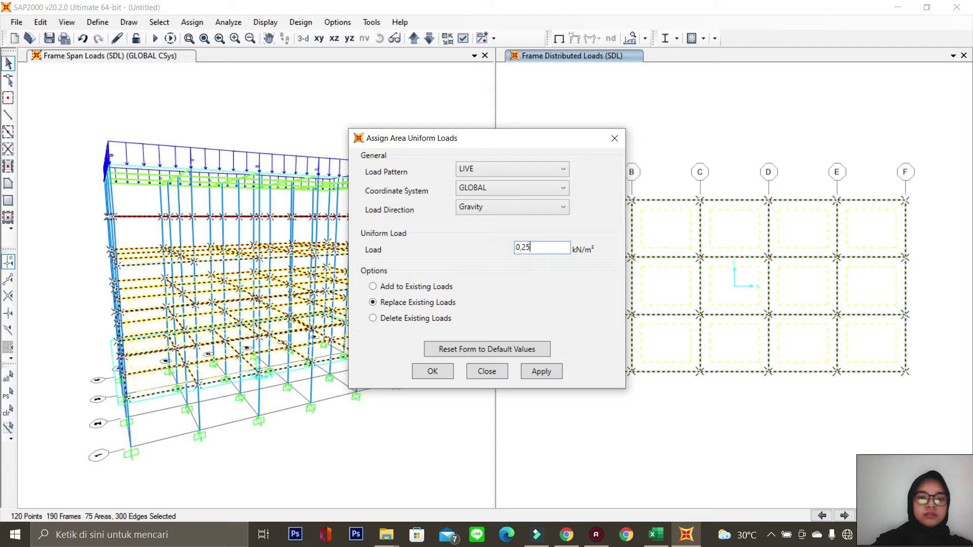
{"action": "left_click", "coordinate": [542, 372]}
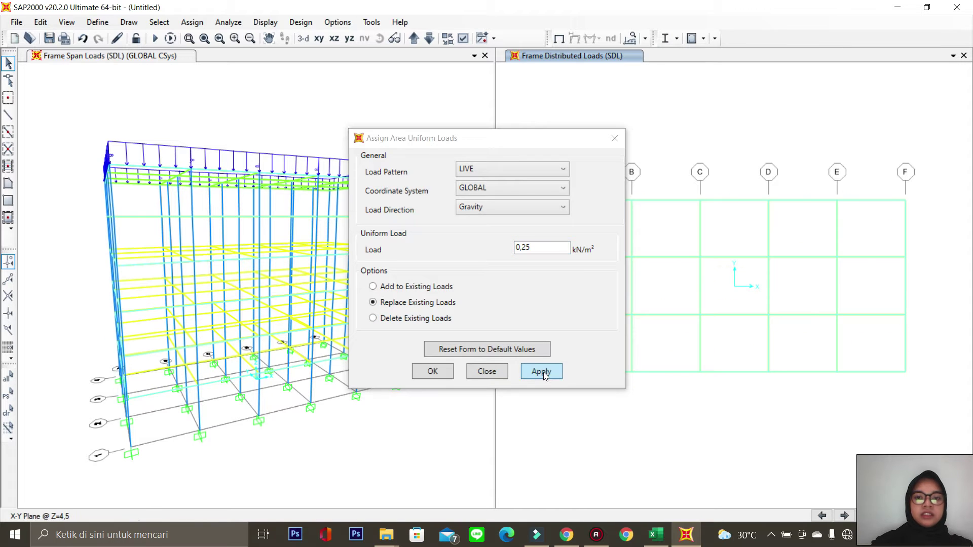
{"action": "left_click", "coordinate": [432, 371]}
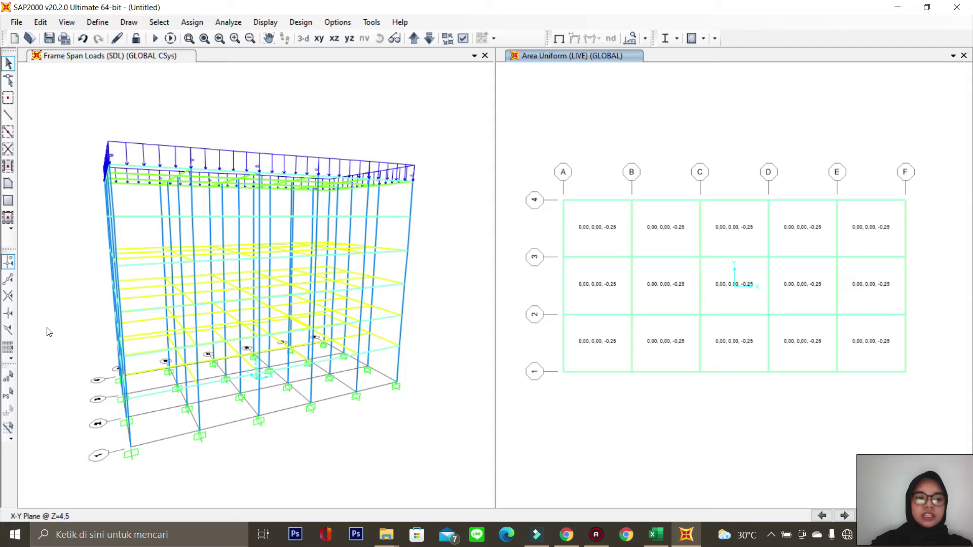
- Restore the previous selection of the five floor levels and apply a 0,79 kN/m² uniform gravity load in pattern SDL to their slabs
{"action": "left_click", "coordinate": [8, 393]}
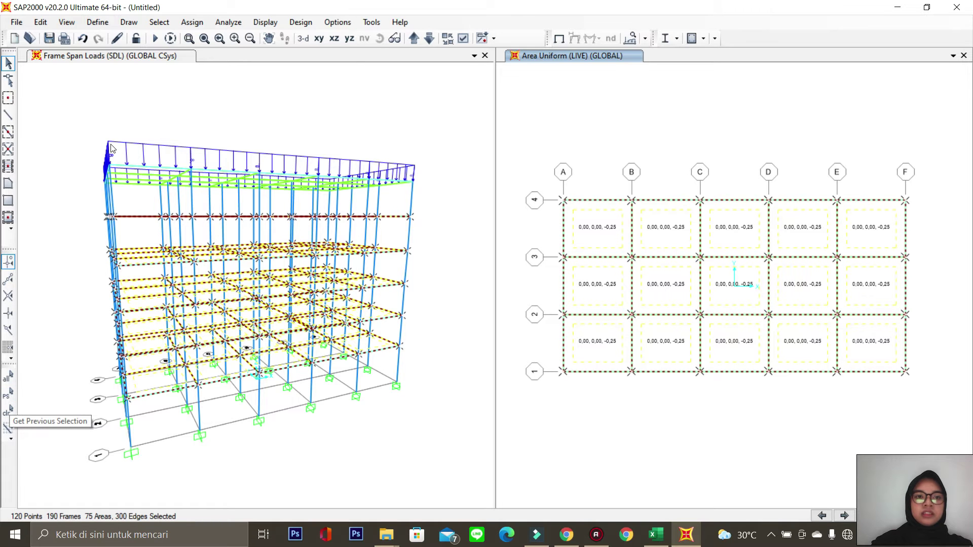
{"action": "left_click", "coordinate": [192, 22]}
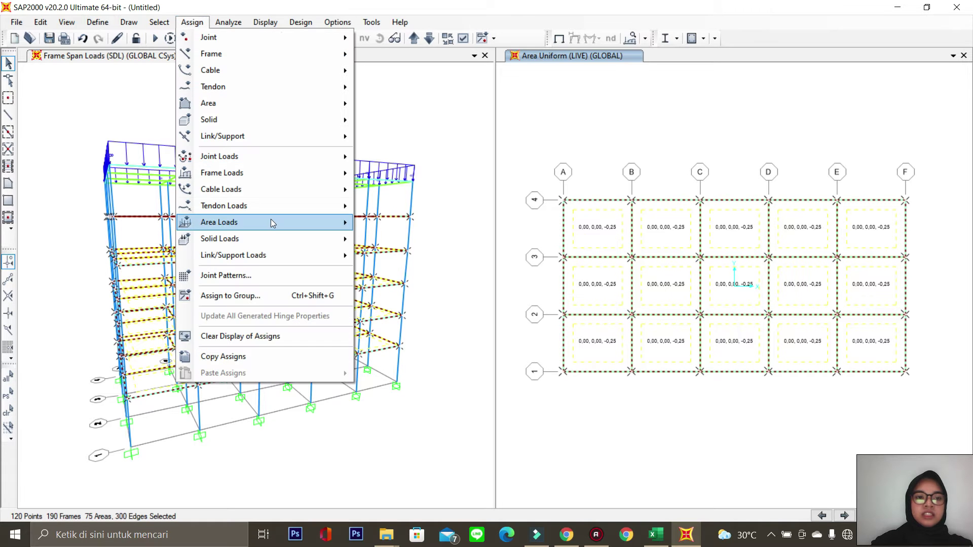
{"action": "mouse_move", "coordinate": [297, 223]}
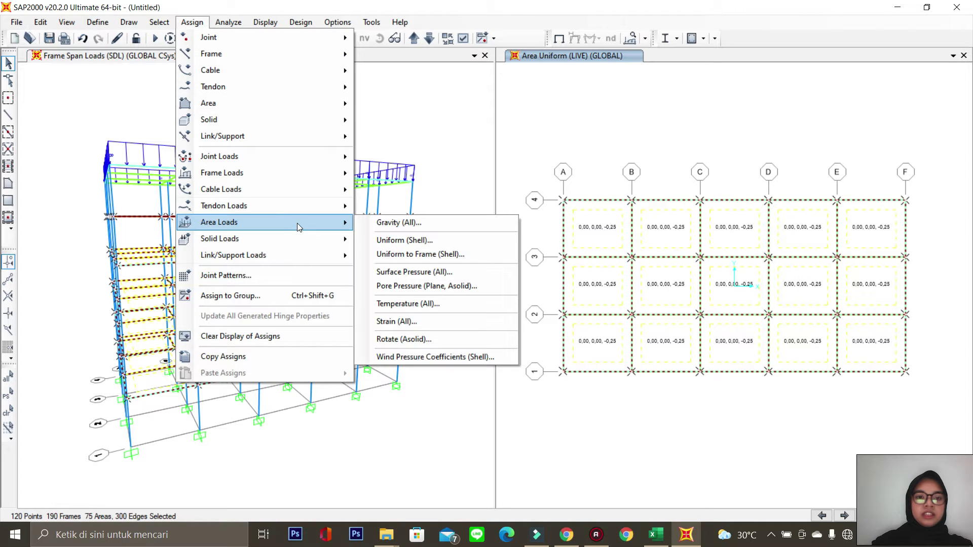
{"action": "left_click", "coordinate": [402, 242]}
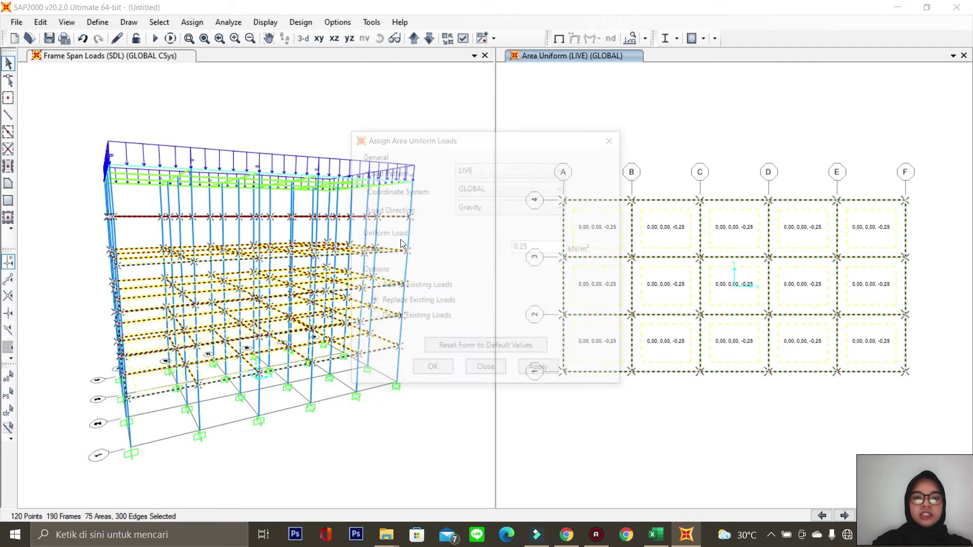
{"action": "left_click", "coordinate": [529, 170]}
{"action": "left_click", "coordinate": [520, 209]}
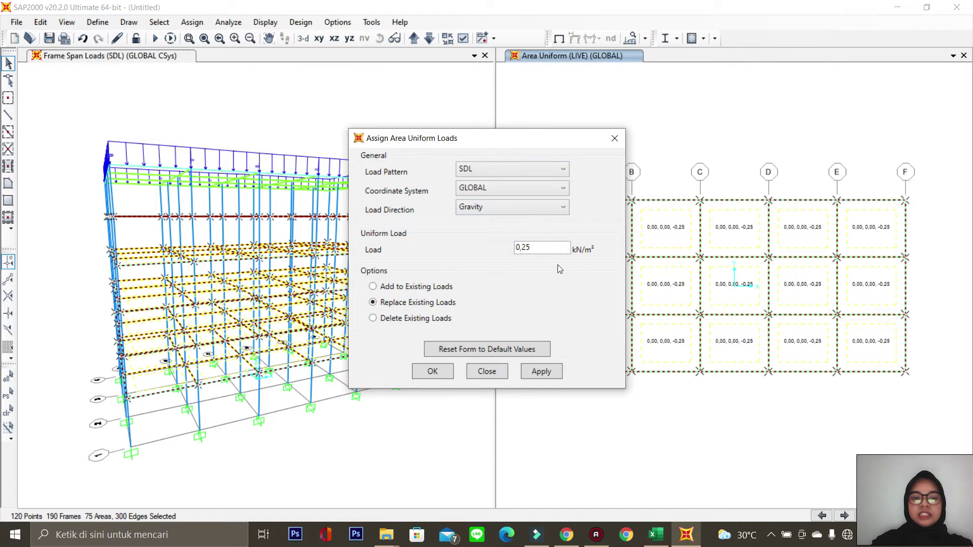
{"action": "left_click", "coordinate": [656, 535]}
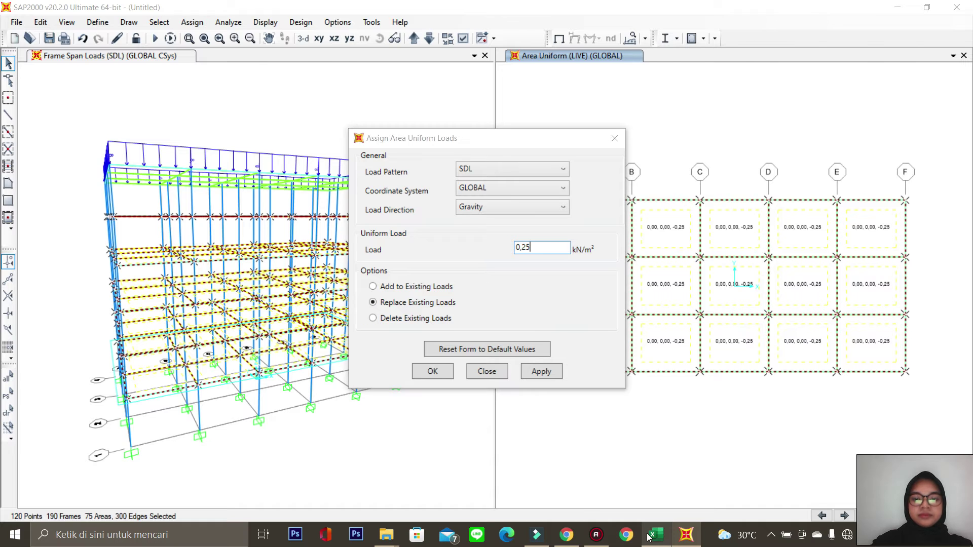
{"action": "left_click", "coordinate": [686, 538]}
{"action": "type", "text": "0,79"}
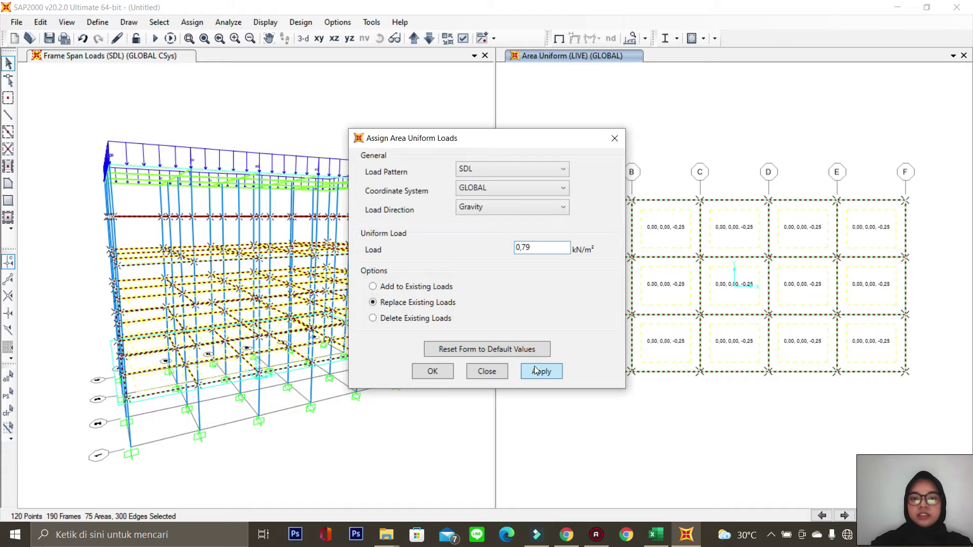
{"action": "left_click", "coordinate": [534, 366]}
{"action": "left_click", "coordinate": [429, 374]}
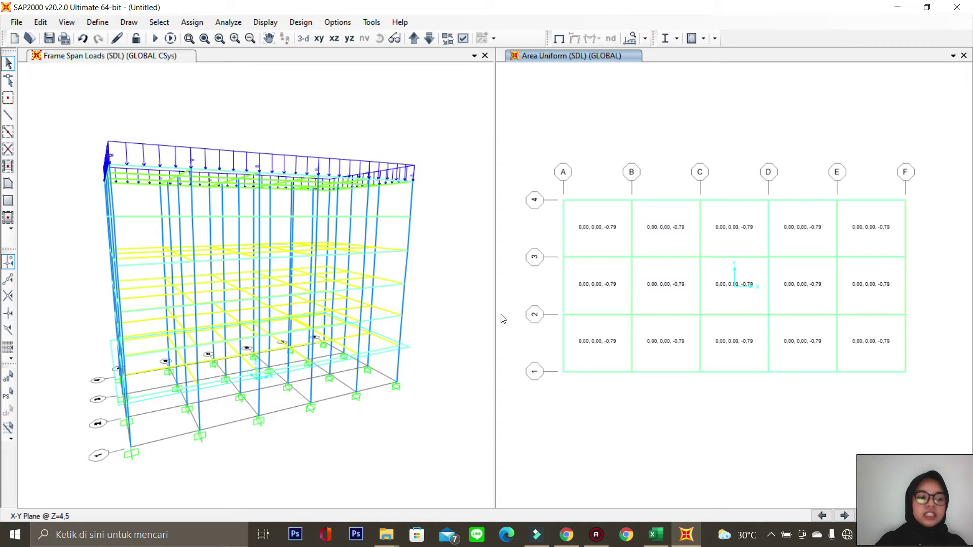
- Select the perimeter beams on all five floor levels below the roof, from Z=4,5 up to Z=19,3
{"action": "left_click_drag", "start_coordinate": [544, 175], "coordinate": [920, 216]}
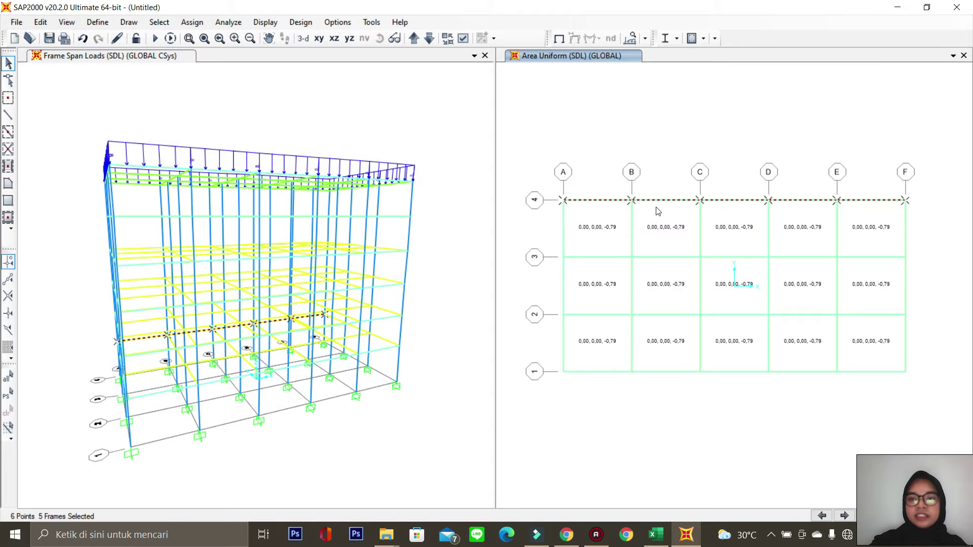
{"action": "left_click_drag", "start_coordinate": [540, 186], "coordinate": [583, 410]}
{"action": "left_click_drag", "start_coordinate": [715, 399], "coordinate": [959, 409]}
{"action": "left_click_drag", "start_coordinate": [882, 177], "coordinate": [942, 398]}
{"action": "left_click", "coordinate": [413, 38]}
{"action": "left_click_drag", "start_coordinate": [533, 181], "coordinate": [603, 394]}
{"action": "left_click_drag", "start_coordinate": [542, 184], "coordinate": [929, 215]}
{"action": "left_click_drag", "start_coordinate": [891, 177], "coordinate": [947, 387]}
{"action": "left_click_drag", "start_coordinate": [548, 355], "coordinate": [958, 419]}
{"action": "left_click", "coordinate": [413, 39]}
{"action": "left_click_drag", "start_coordinate": [537, 174], "coordinate": [599, 394]}
{"action": "left_click_drag", "start_coordinate": [542, 174], "coordinate": [932, 226]}
{"action": "left_click_drag", "start_coordinate": [890, 178], "coordinate": [910, 398]}
{"action": "left_click_drag", "start_coordinate": [547, 354], "coordinate": [926, 402]}
{"action": "left_click", "coordinate": [414, 39]}
{"action": "left_click_drag", "start_coordinate": [565, 191], "coordinate": [922, 236]}
{"action": "left_click_drag", "start_coordinate": [890, 173], "coordinate": [910, 388]}
{"action": "left_click_drag", "start_coordinate": [539, 349], "coordinate": [915, 408]}
{"action": "left_click", "coordinate": [414, 39]}
{"action": "left_click_drag", "start_coordinate": [550, 190], "coordinate": [935, 230]}
{"action": "left_click_drag", "start_coordinate": [879, 170], "coordinate": [909, 393]}
{"action": "left_click_drag", "start_coordinate": [546, 345], "coordinate": [961, 404]}
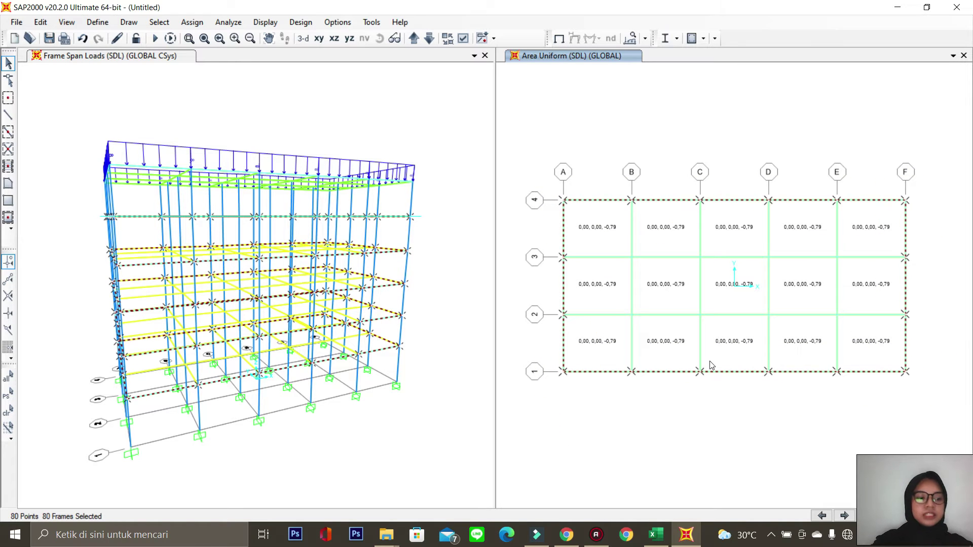
- Look up the 3.7 m wall load in the Excel workbook and apply a 29,6 kN/m uniform SDL load to the selected perimeter beams
{"action": "left_click", "coordinate": [204, 23]}
{"action": "mouse_move", "coordinate": [296, 174]}
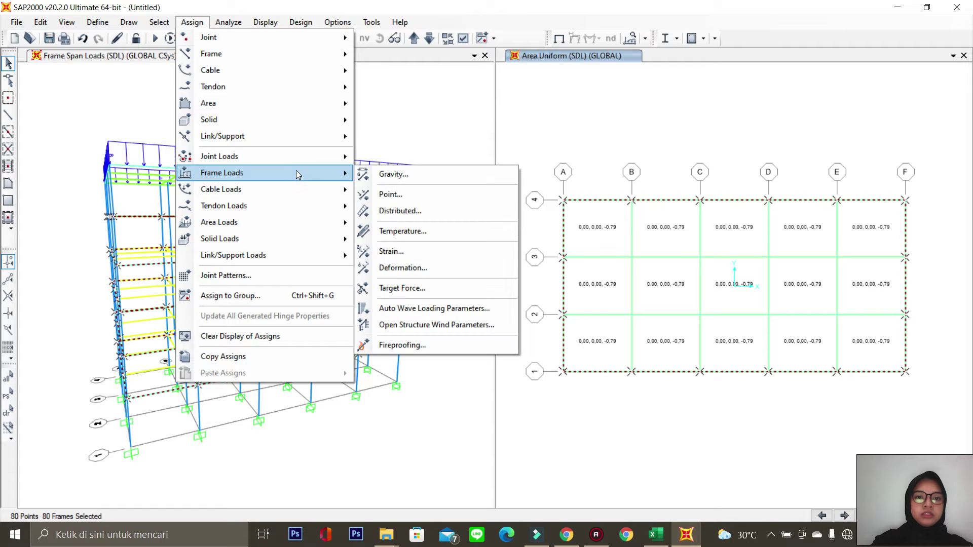
{"action": "left_click", "coordinate": [410, 213]}
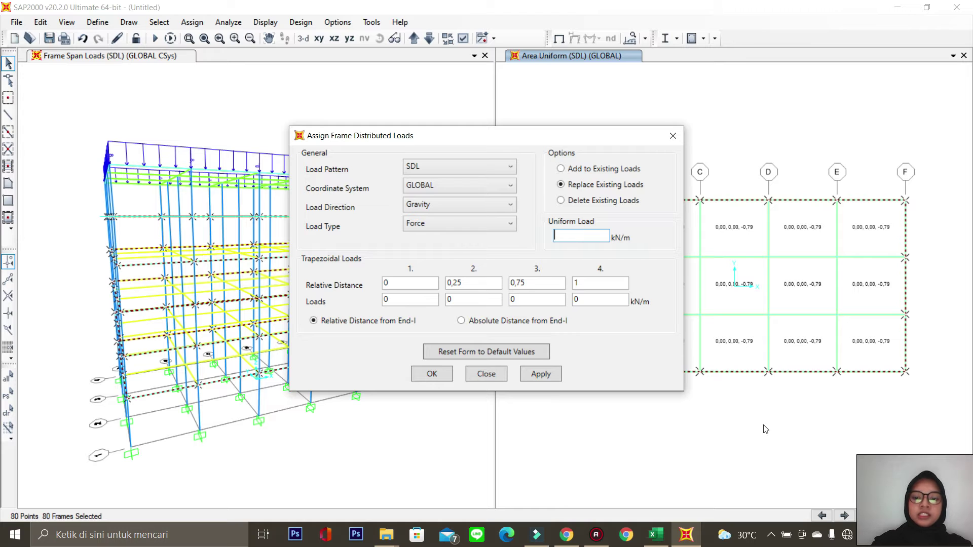
{"action": "left_click", "coordinate": [655, 534]}
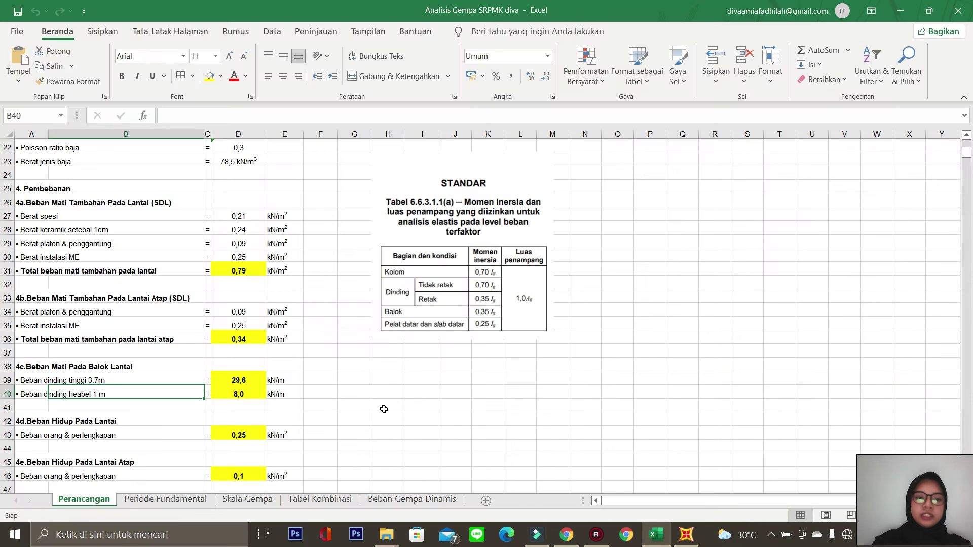
{"action": "left_click", "coordinate": [238, 380]}
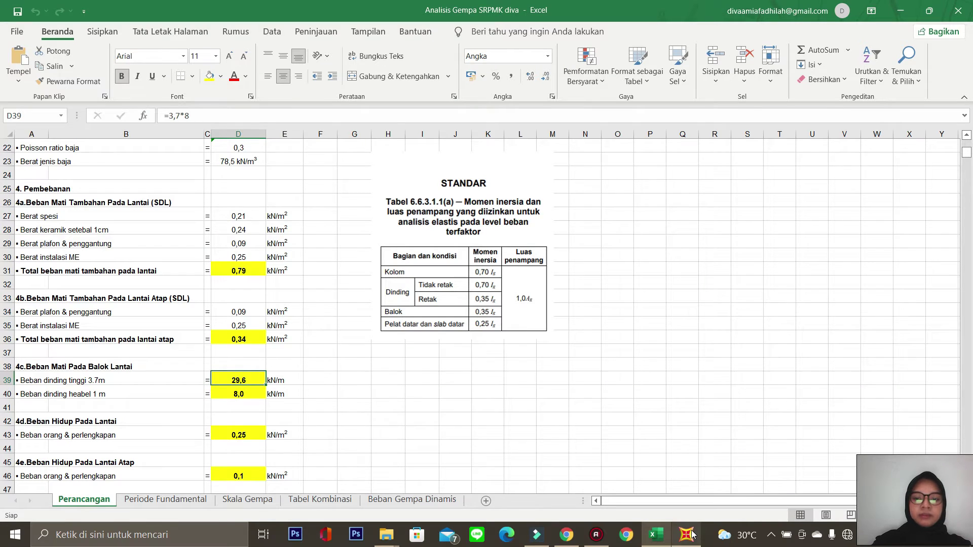
{"action": "left_click", "coordinate": [690, 535]}
{"action": "type", "text": "2"}
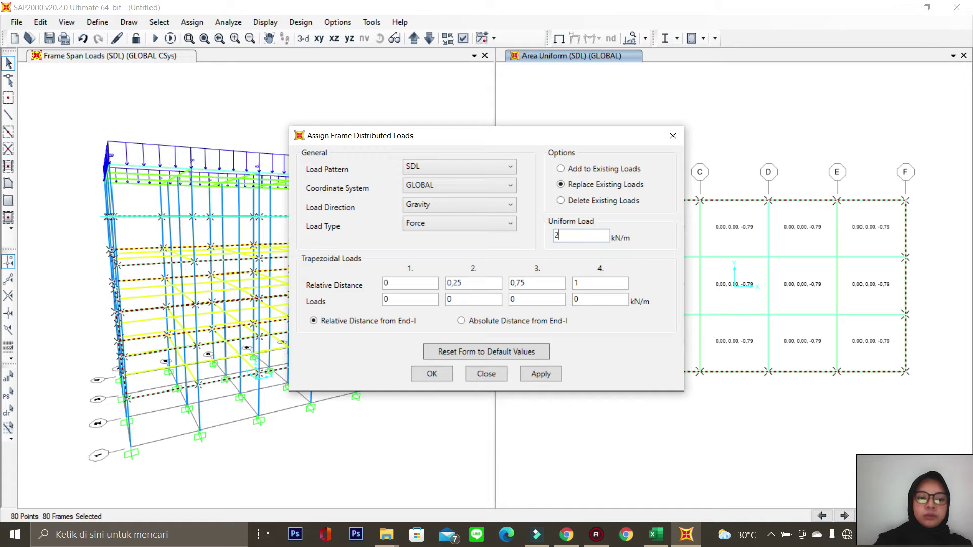
{"action": "type", "text": "9,6"}
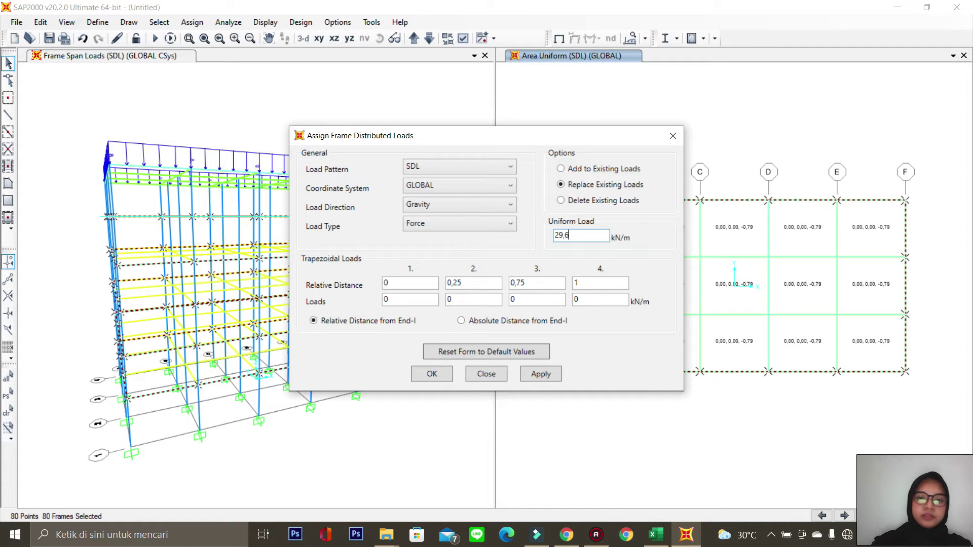
{"action": "left_click", "coordinate": [551, 374]}
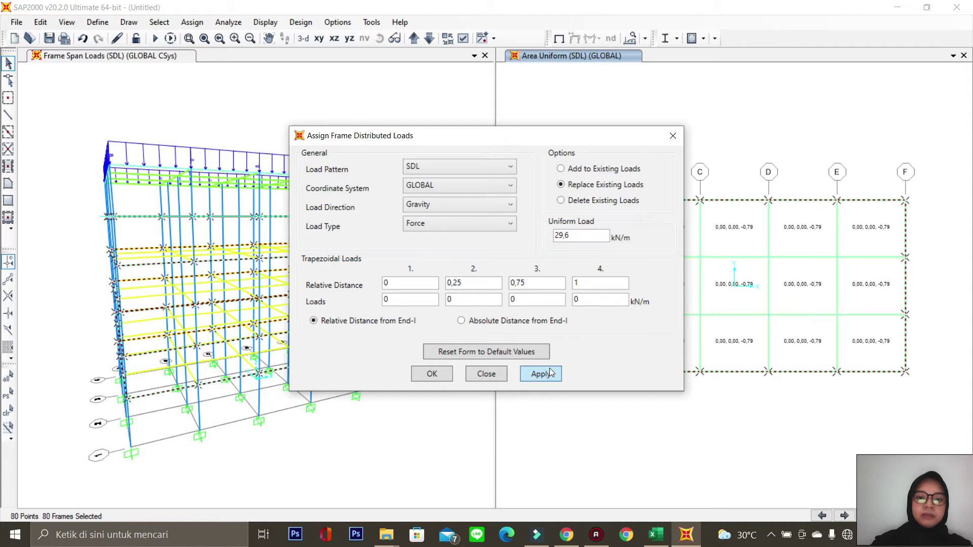
{"action": "left_click", "coordinate": [431, 374]}
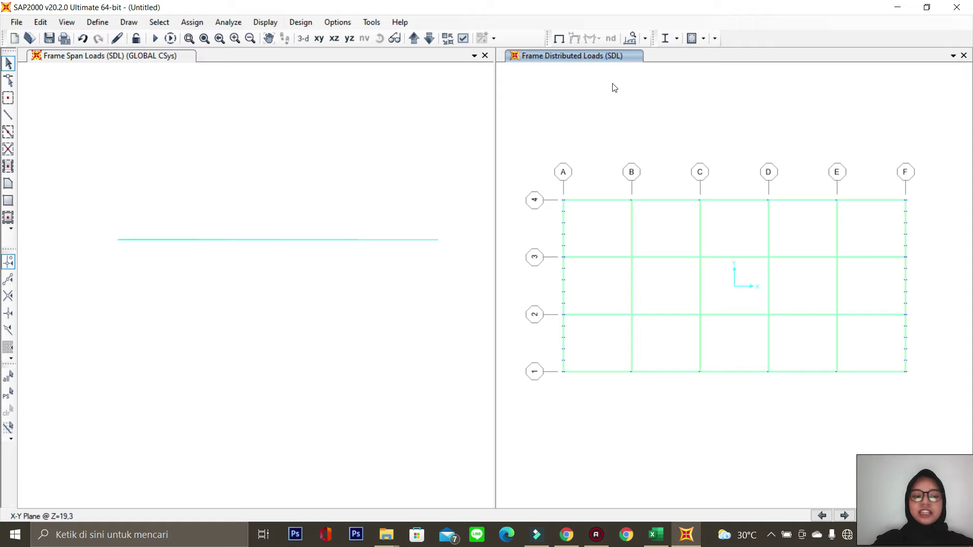
- Examine the loads assigned to the grid line 4 beam between A and B at Z=19,3 and to the slab beside it
{"action": "left_click", "coordinate": [602, 200]}
{"action": "left_click", "coordinate": [602, 200]}
{"action": "right_click", "coordinate": [603, 202]}
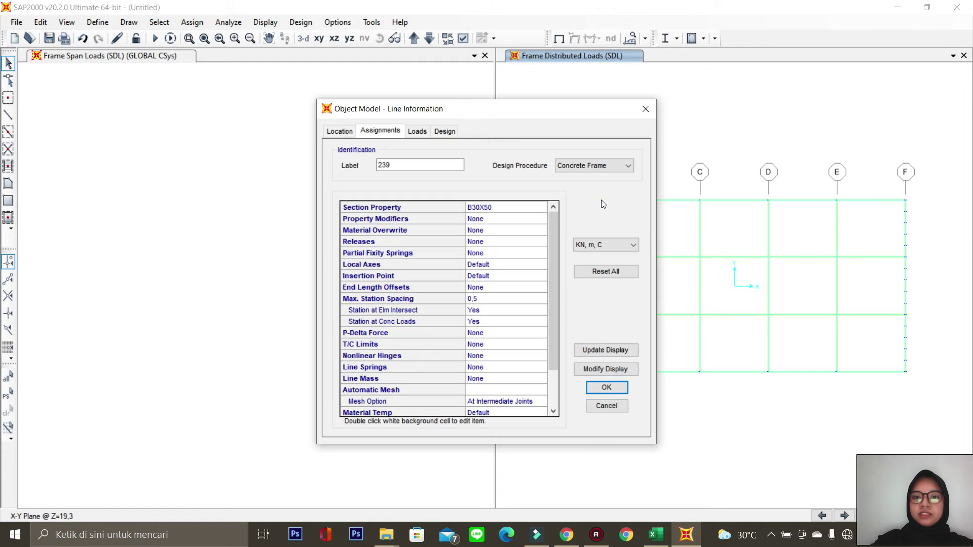
{"action": "left_click", "coordinate": [417, 132]}
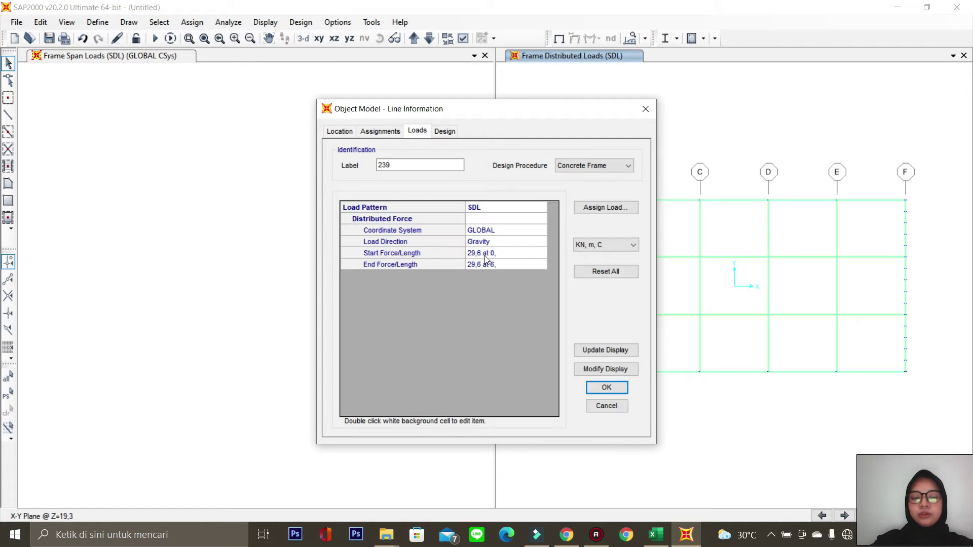
{"action": "left_click", "coordinate": [445, 132]}
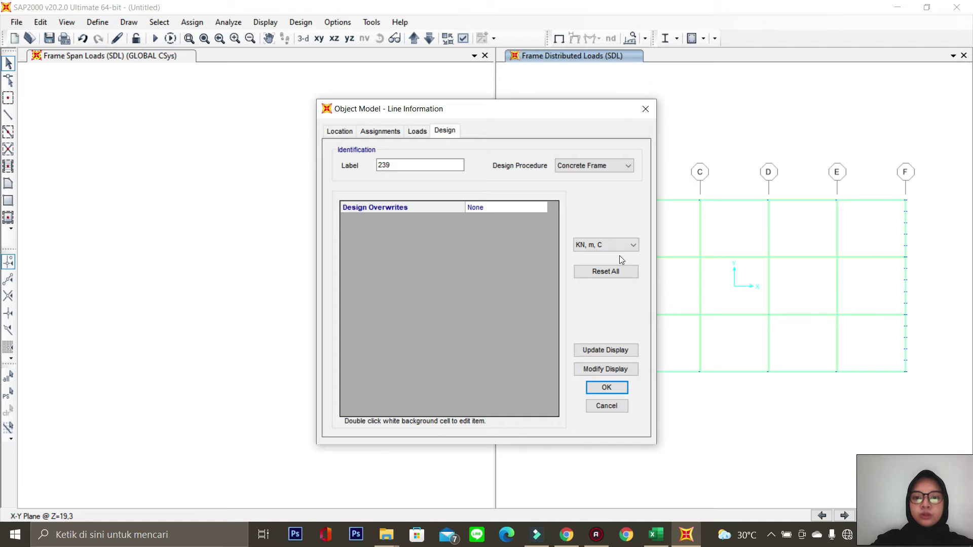
{"action": "left_click", "coordinate": [607, 387]}
{"action": "right_click", "coordinate": [585, 219]}
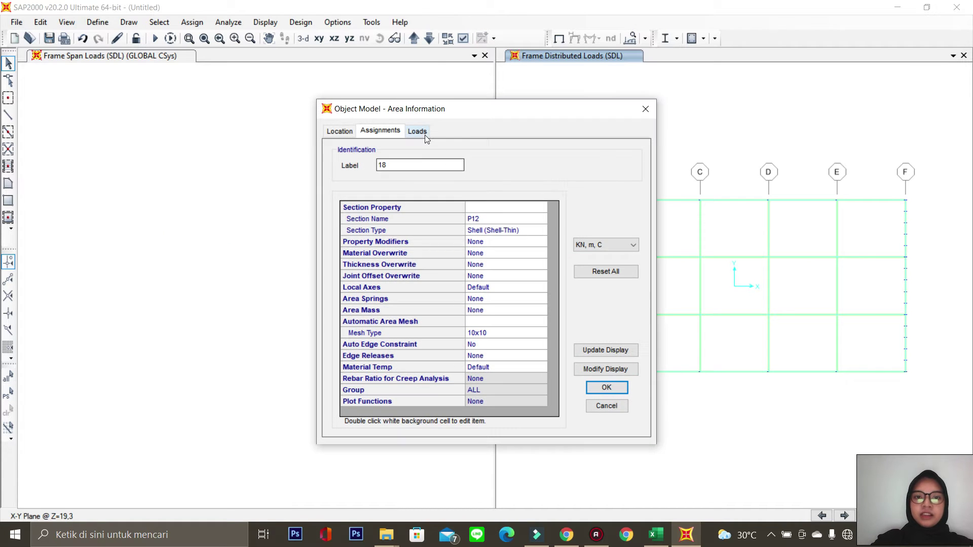
{"action": "left_click", "coordinate": [425, 135]}
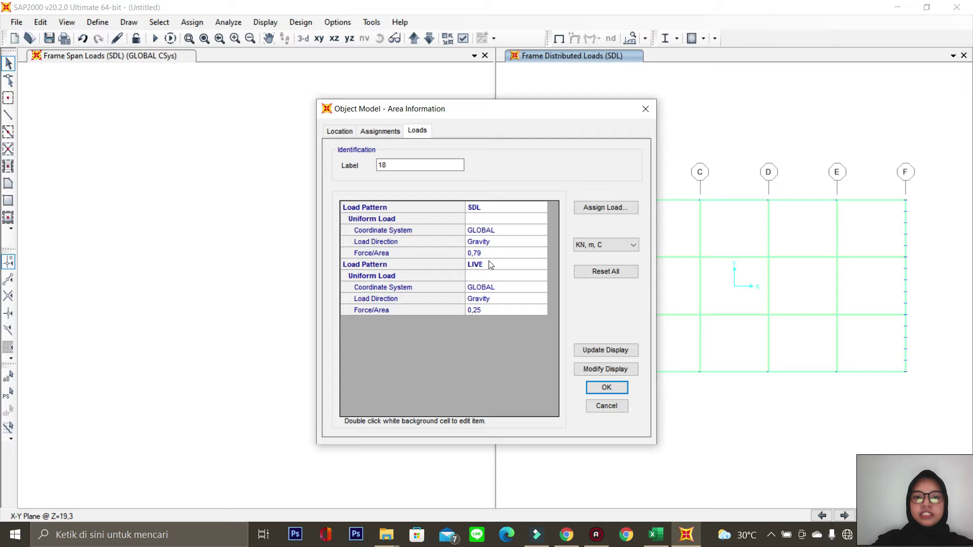
{"action": "left_click", "coordinate": [607, 388]}
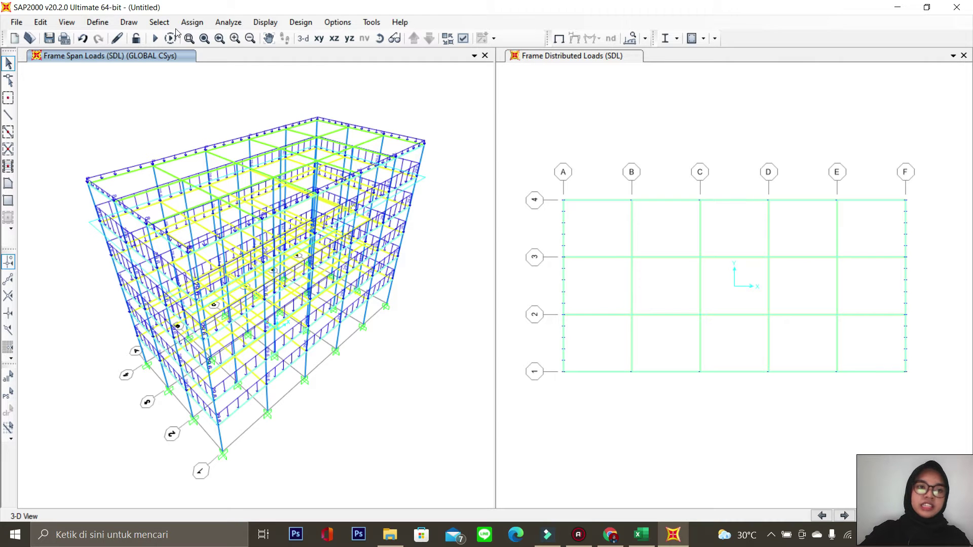
- Add a load pattern named EQSX of type Quake with the ASCE 7-16 auto lateral load pattern
{"action": "left_click", "coordinate": [97, 22]}
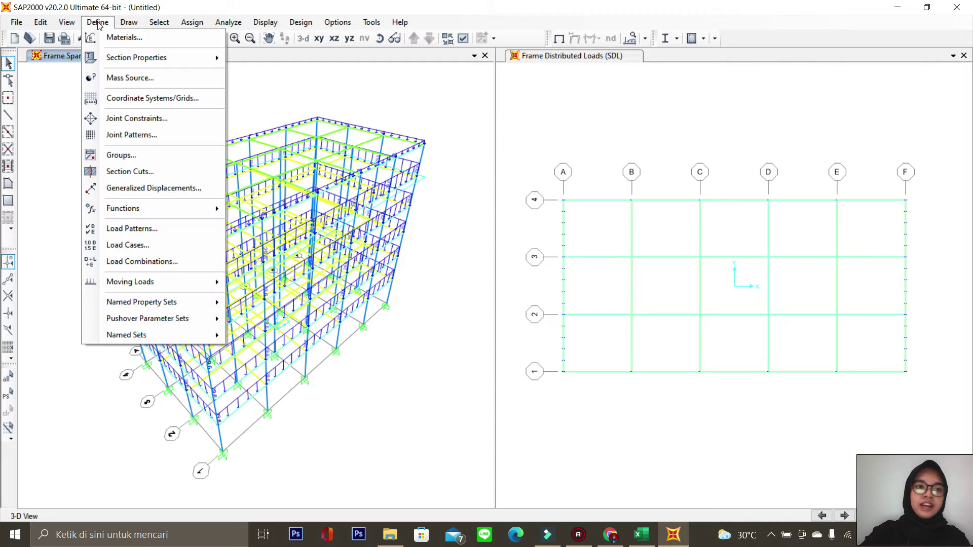
{"action": "left_click", "coordinate": [172, 231]}
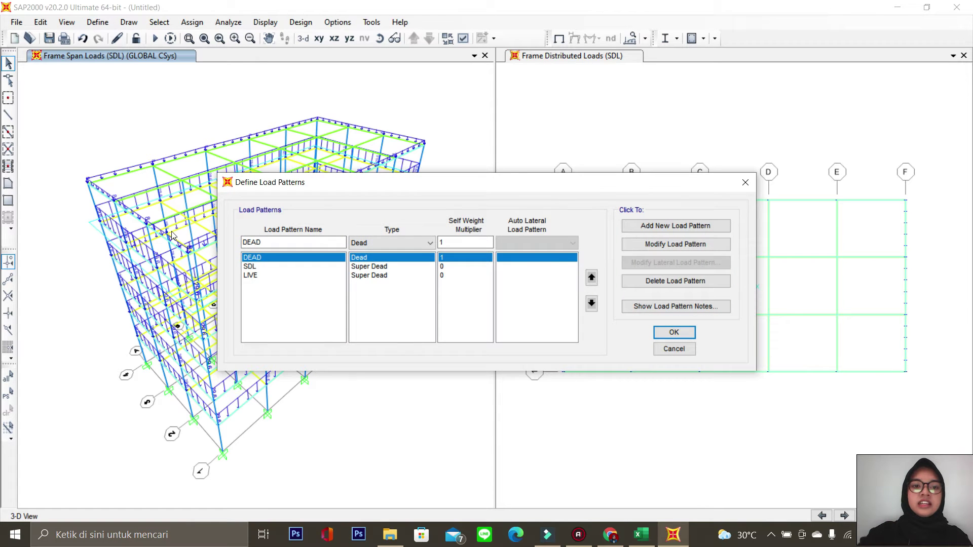
{"action": "left_click_drag", "start_coordinate": [308, 238], "coordinate": [237, 239]}
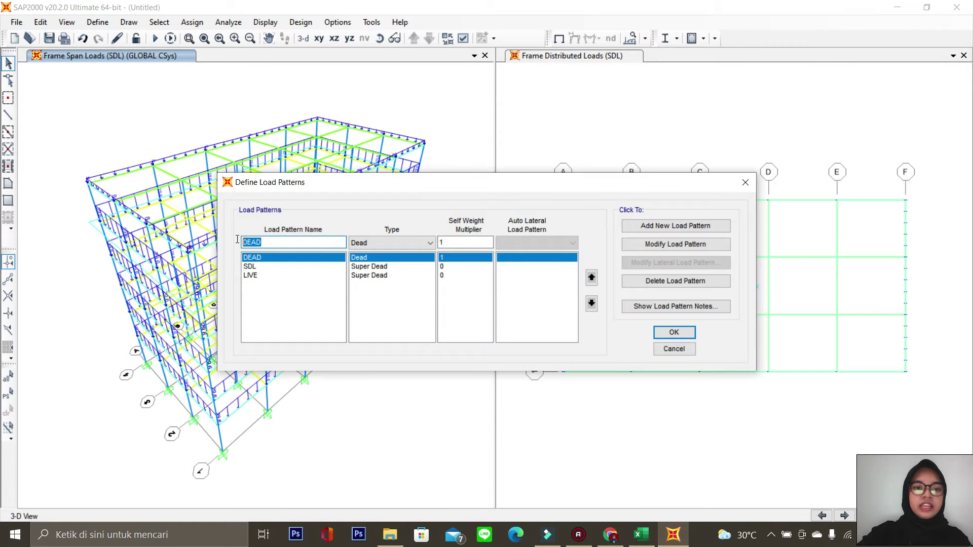
{"action": "type", "text": "EQSX"}
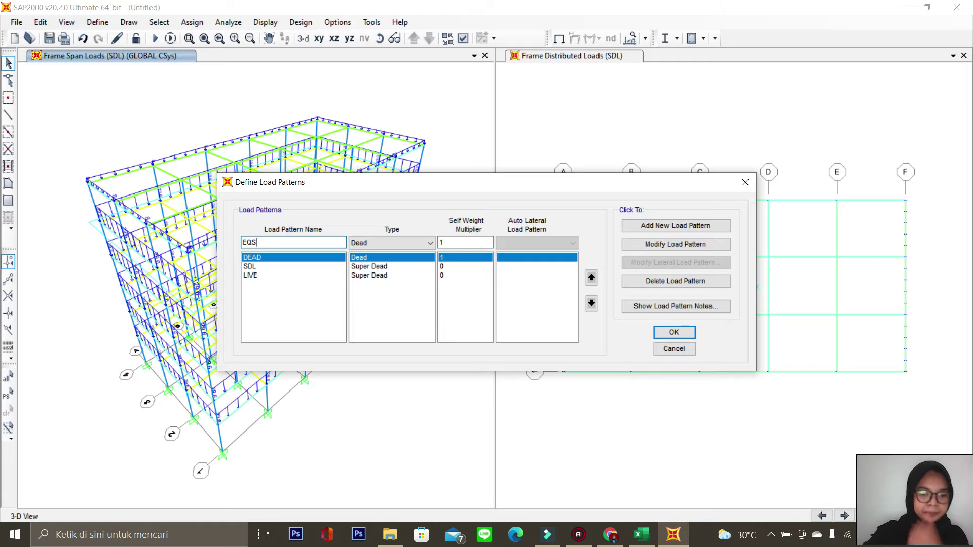
{"action": "left_click", "coordinate": [400, 242]}
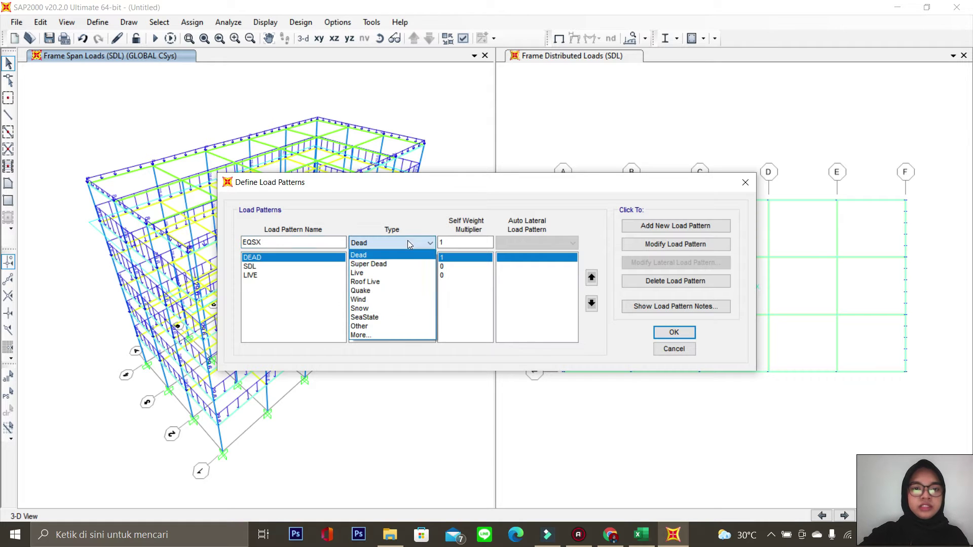
{"action": "left_click", "coordinate": [400, 291]}
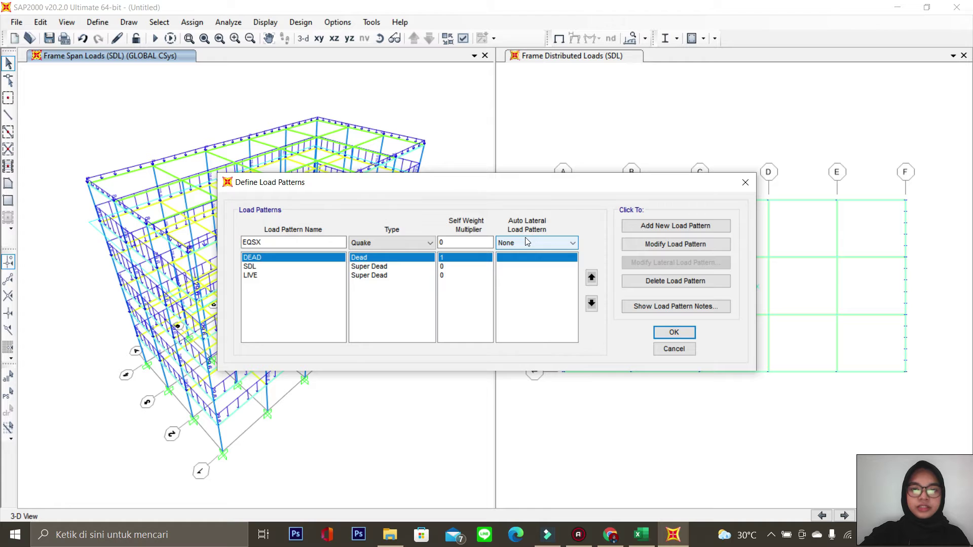
{"action": "left_click", "coordinate": [525, 239]}
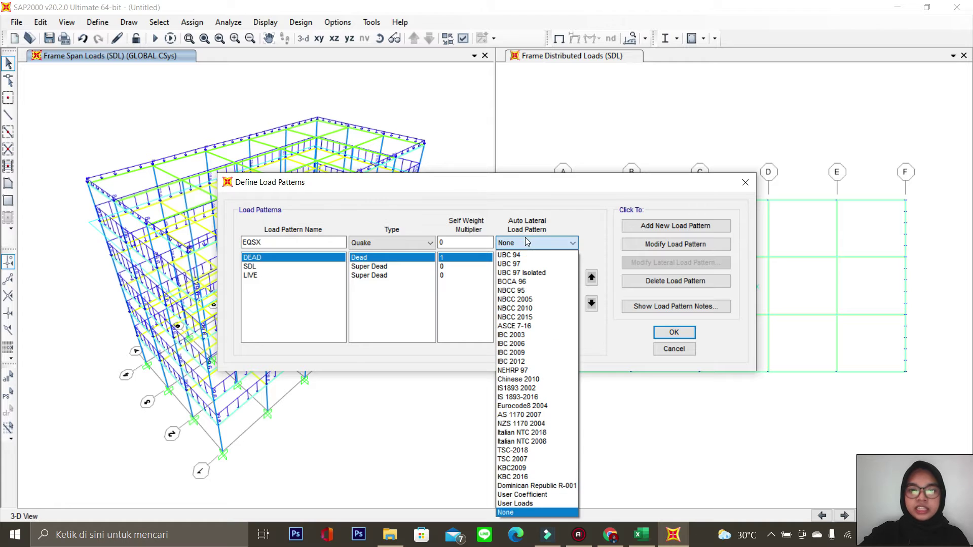
{"action": "left_click", "coordinate": [520, 326]}
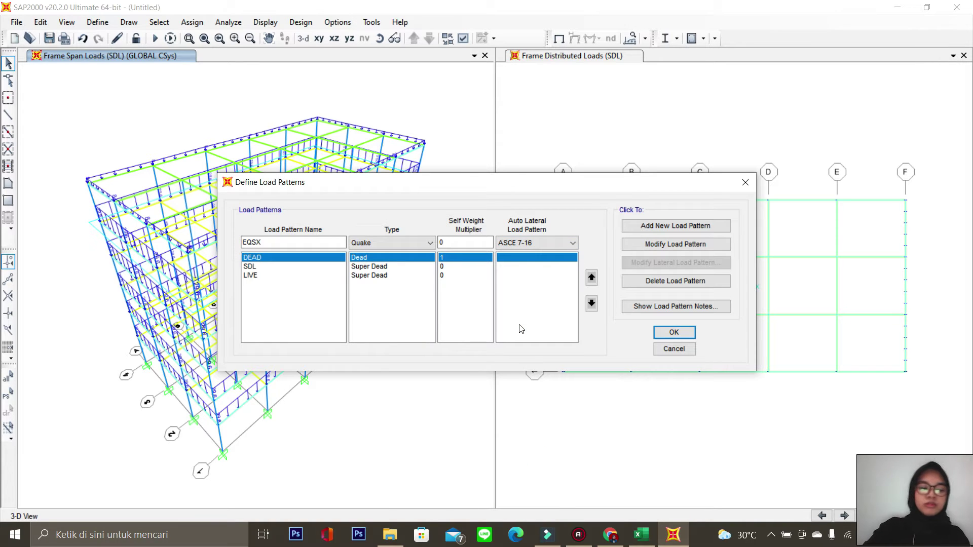
{"action": "left_click", "coordinate": [664, 229]}
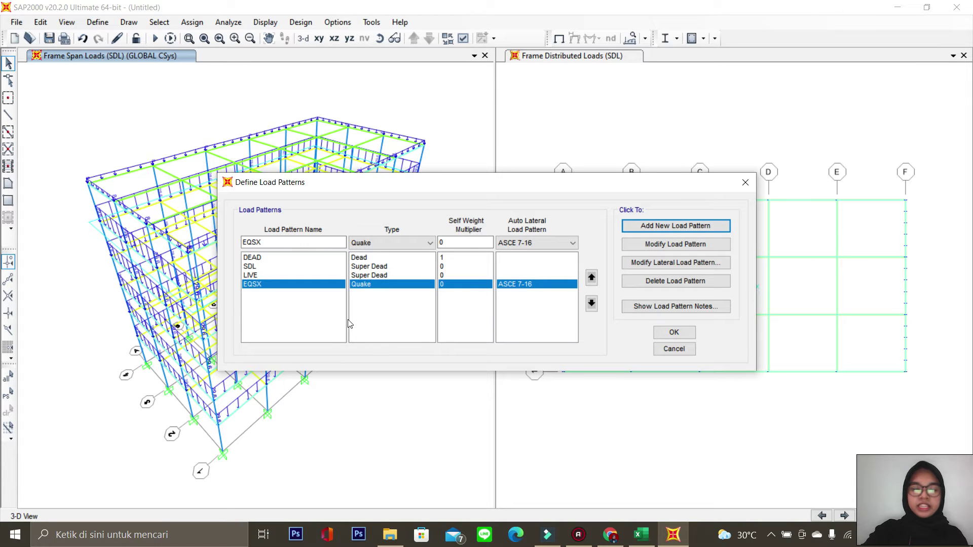
- Add a second Quake load pattern named EQSY, also with the ASCE 7-16 auto lateral load pattern
{"action": "left_click", "coordinate": [307, 243]}
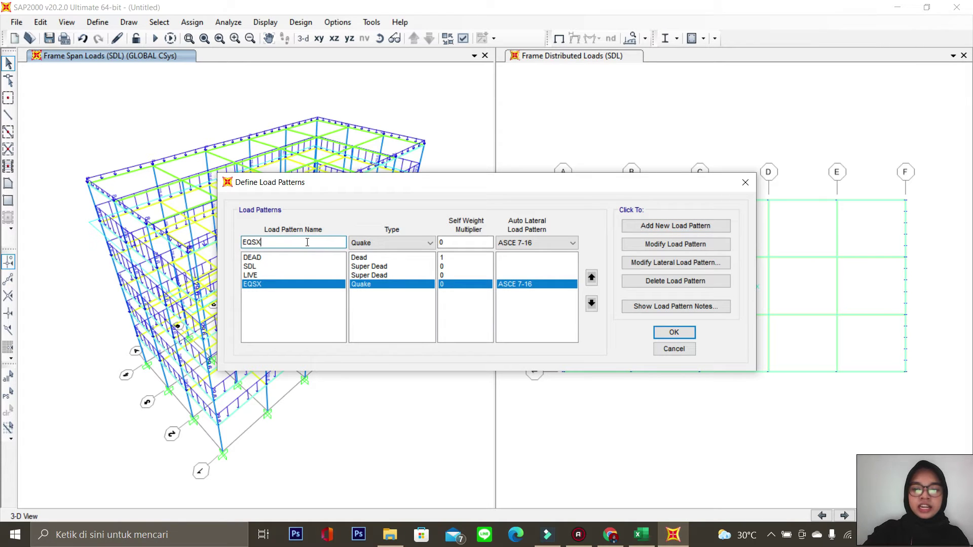
{"action": "type", "text": "Y"}
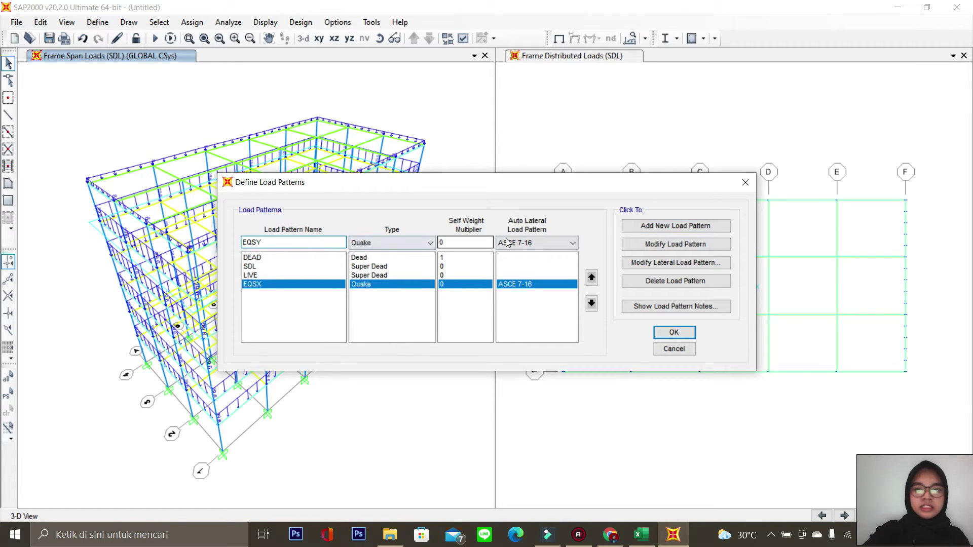
{"action": "left_click", "coordinate": [634, 228]}
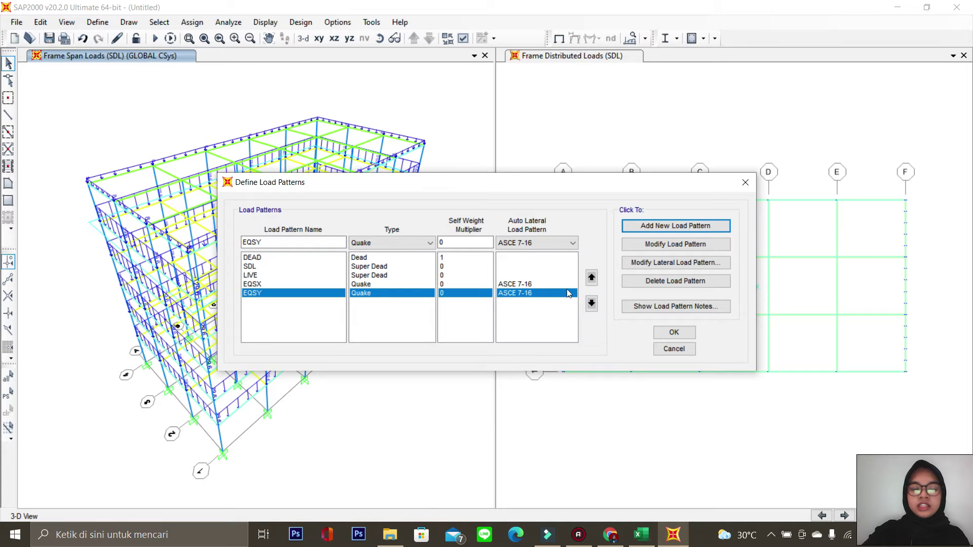
{"action": "left_click", "coordinate": [525, 328]}
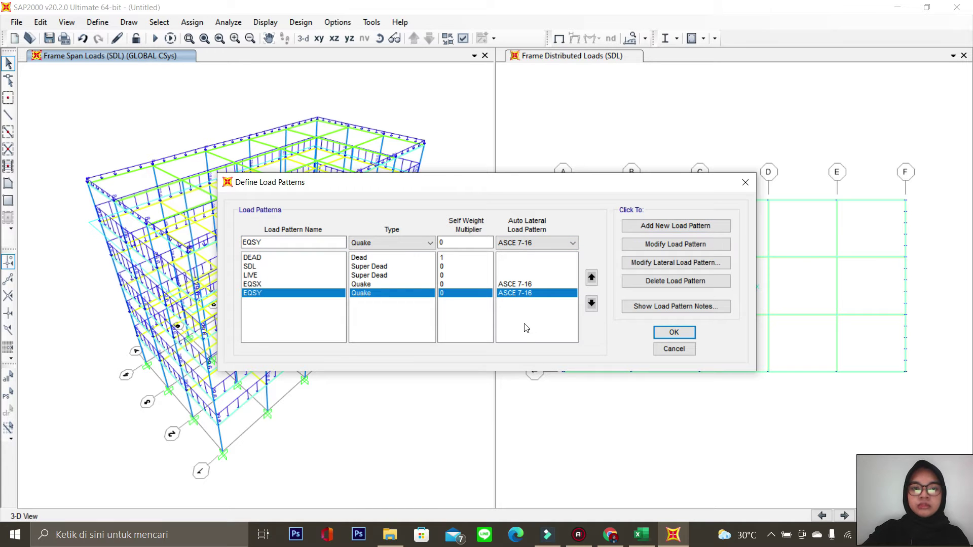
- Open the lateral load settings of the EQSX pattern and check the building's seismic data in the Excel workbook
{"action": "left_click", "coordinate": [518, 276]}
{"action": "left_click", "coordinate": [519, 284]}
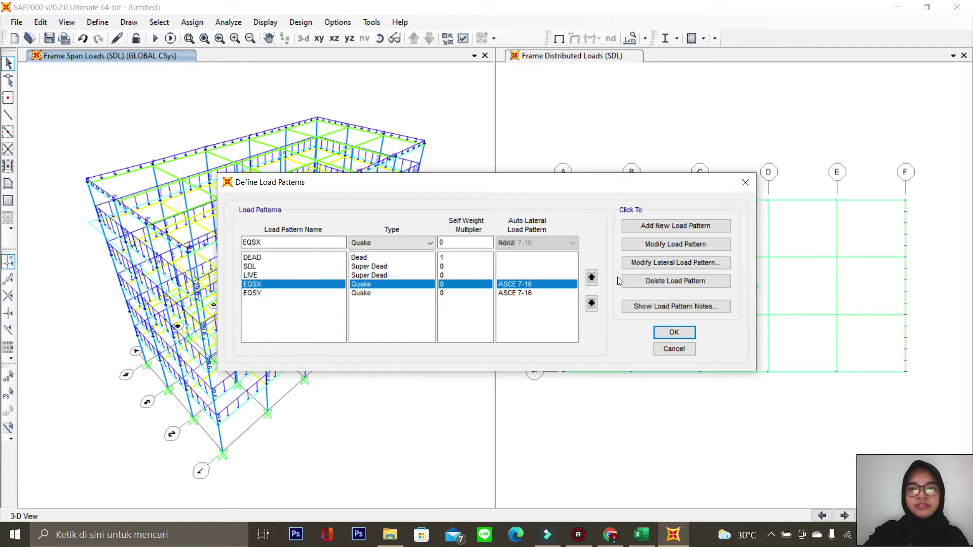
{"action": "left_click", "coordinate": [687, 263]}
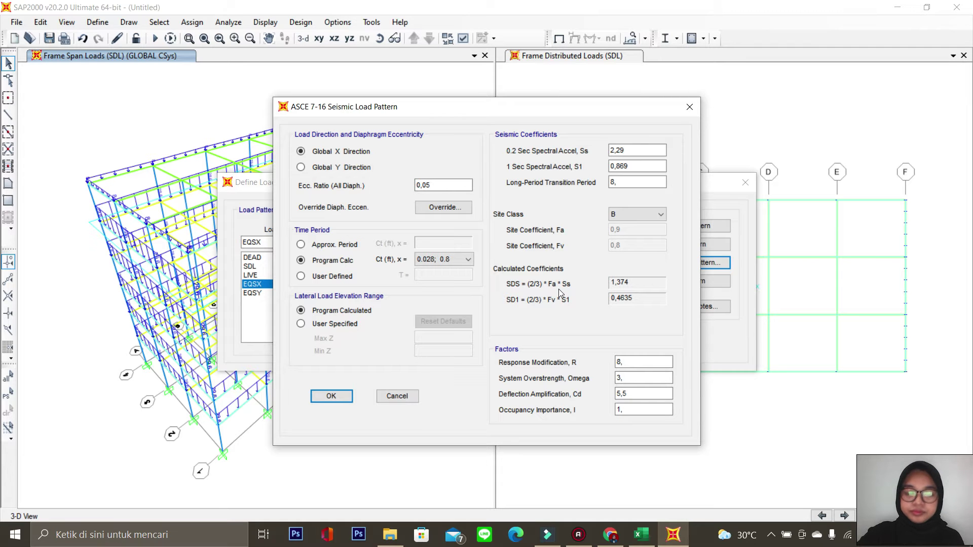
{"action": "left_click", "coordinate": [641, 534]}
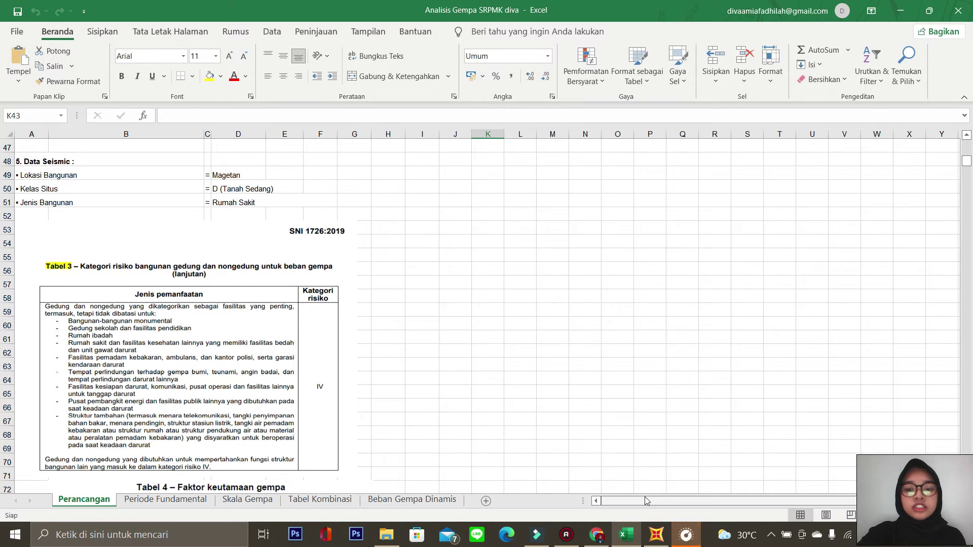
- Switch to the Desain Spektra Indonesia site in Chrome and look up the seismic parameters by city name for Magetan
{"action": "left_click", "coordinate": [598, 535]}
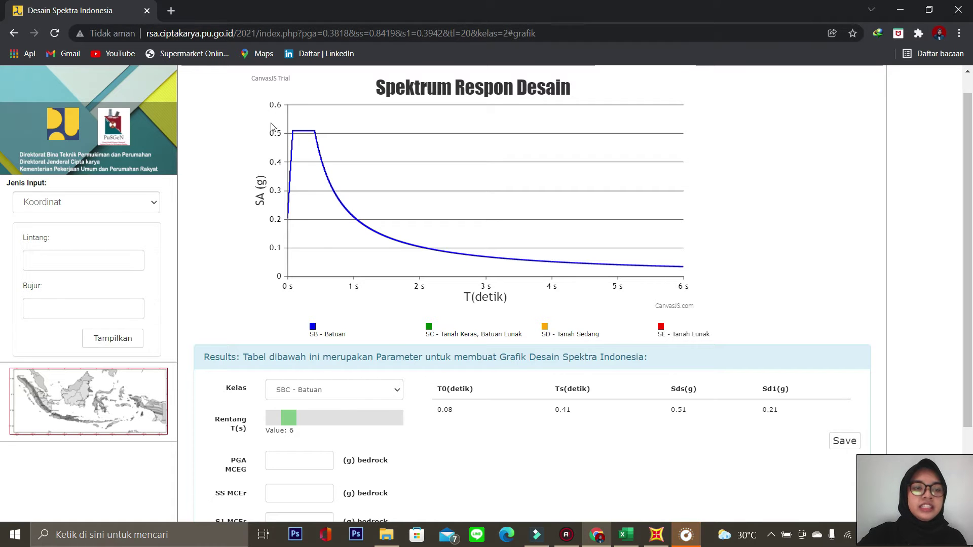
{"action": "left_click", "coordinate": [119, 198]}
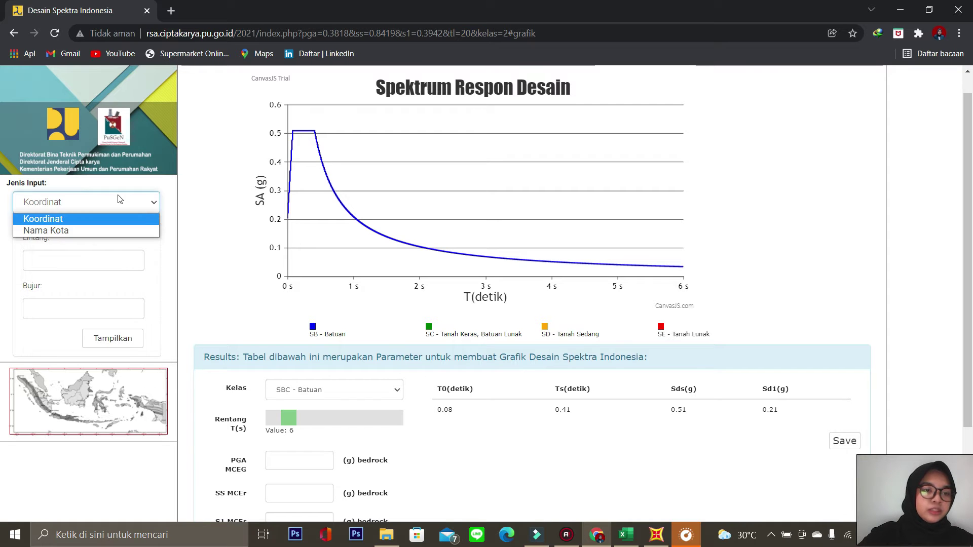
{"action": "left_click", "coordinate": [138, 227]}
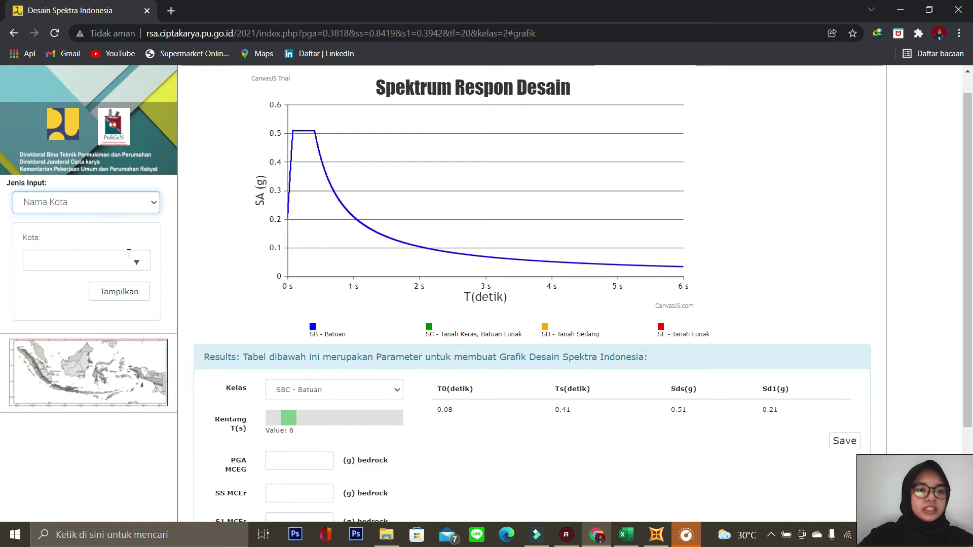
{"action": "left_click", "coordinate": [127, 259]}
{"action": "type", "text": "m"}
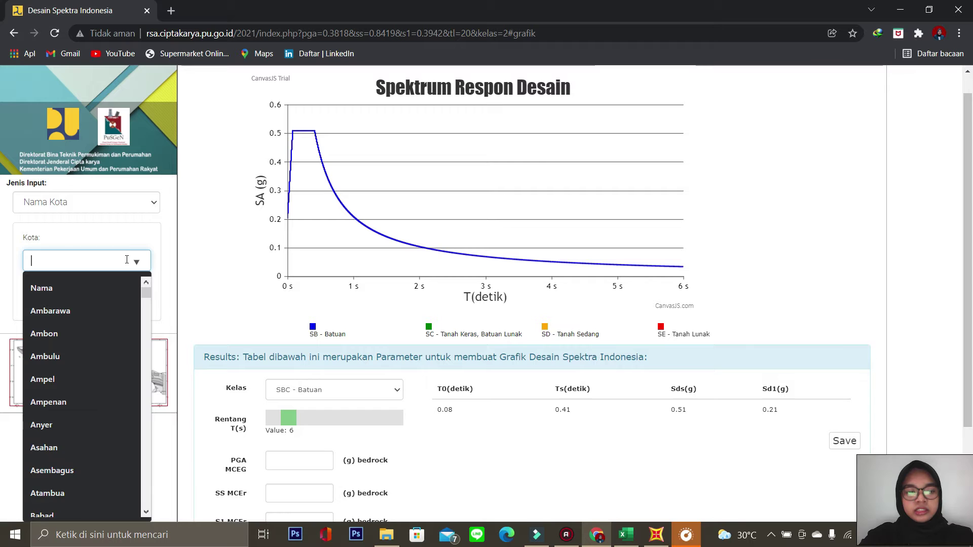
{"action": "type", "text": "agetan"}
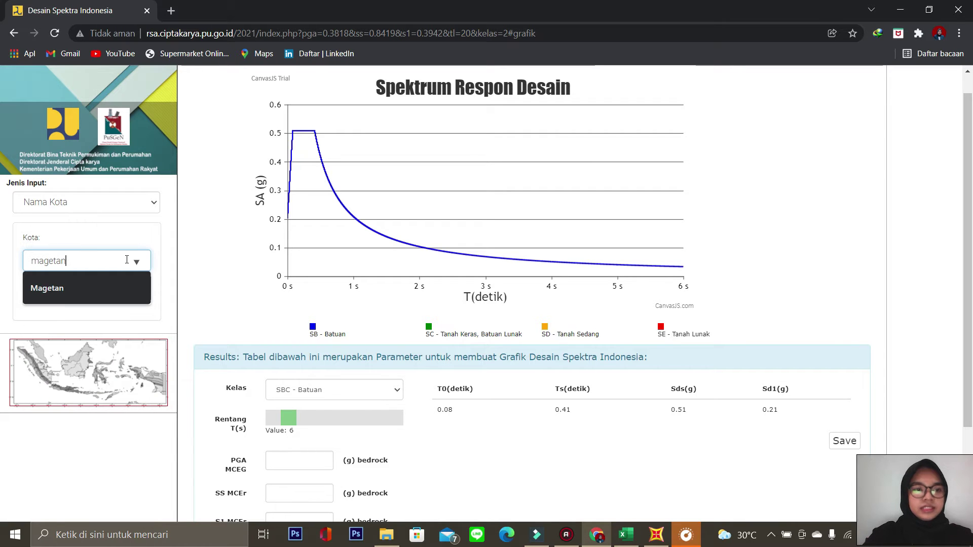
{"action": "left_click", "coordinate": [128, 290]}
{"action": "left_click", "coordinate": [139, 292]}
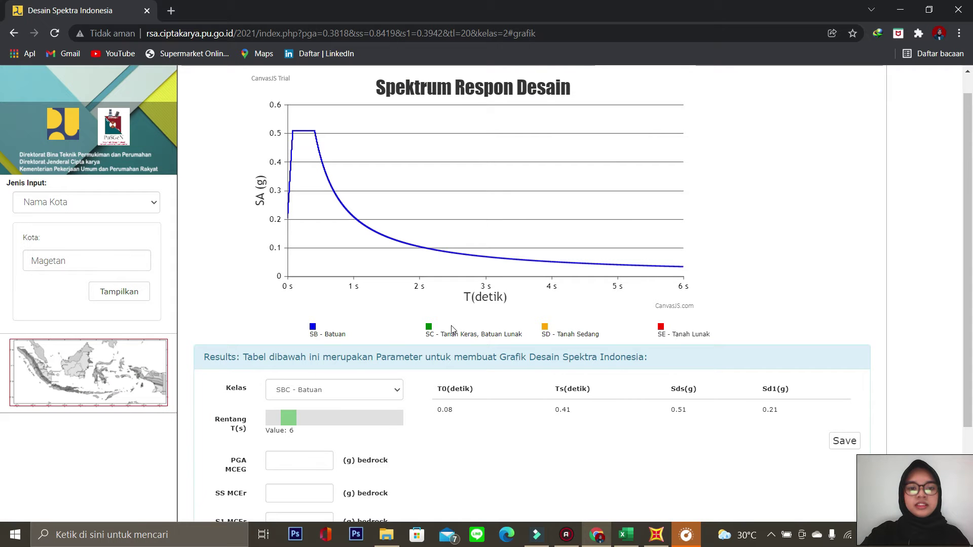
- Set the site class to SD - Tanah Sedang and read the PGA, Ss, S1 and TL parameters for the location
{"action": "left_click_drag", "start_coordinate": [971, 115], "coordinate": [971, 163]}
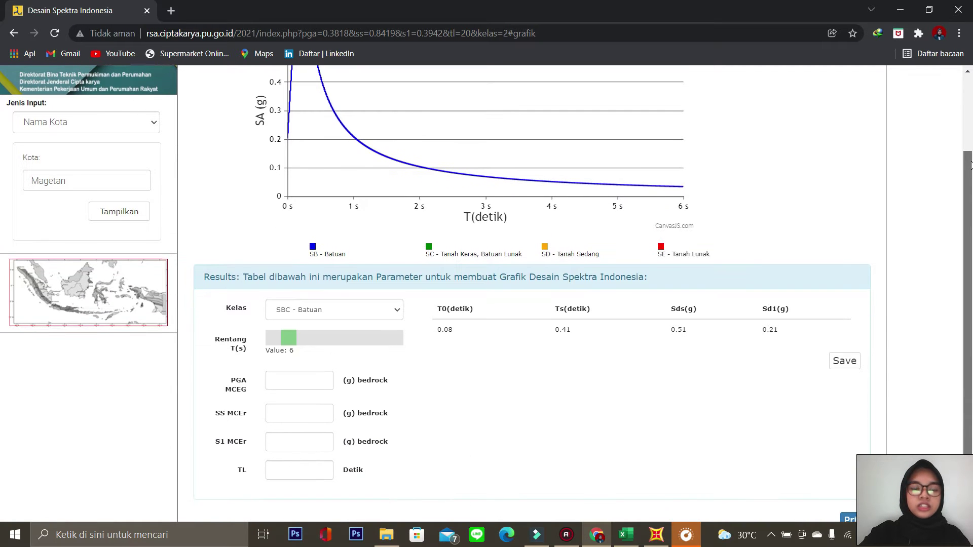
{"action": "left_click", "coordinate": [375, 307]}
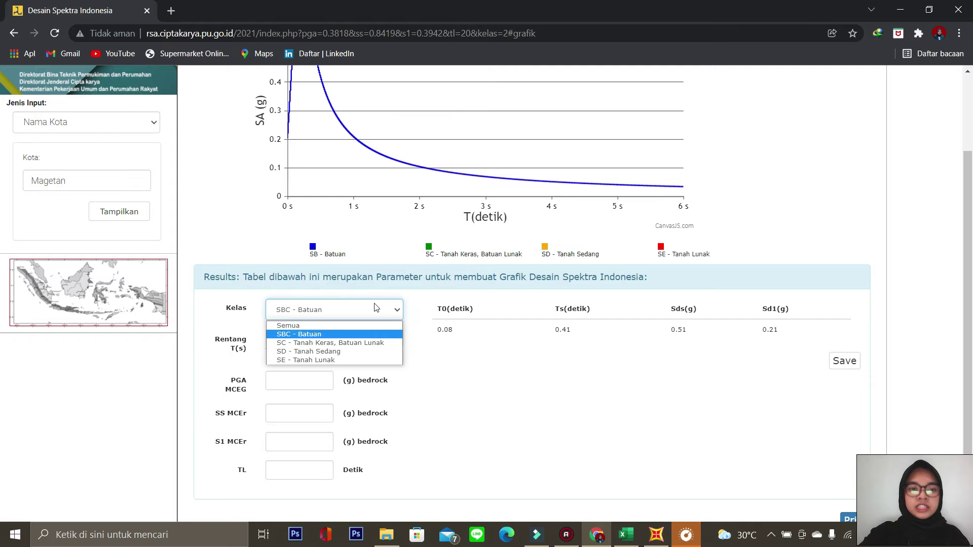
{"action": "left_click", "coordinate": [334, 352]}
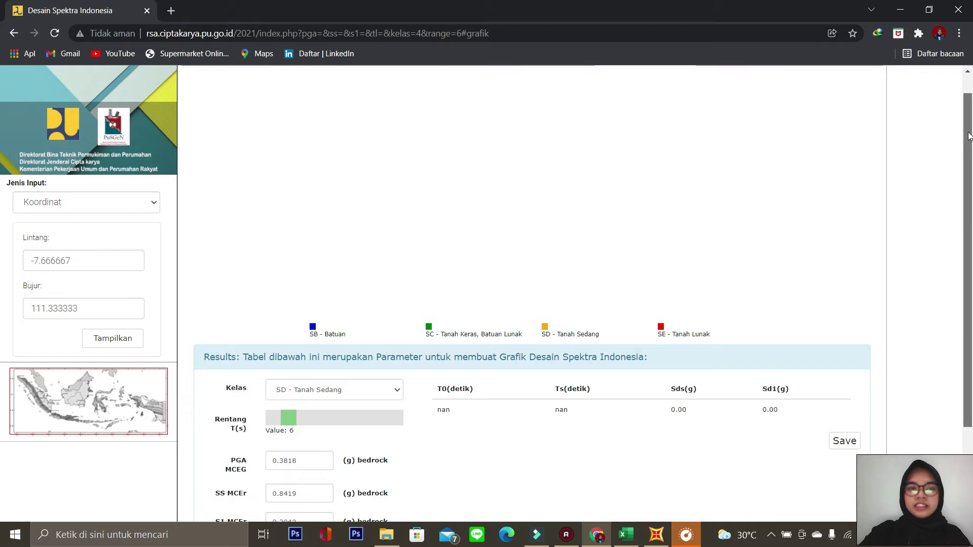
{"action": "left_click_drag", "start_coordinate": [970, 137], "coordinate": [970, 195]}
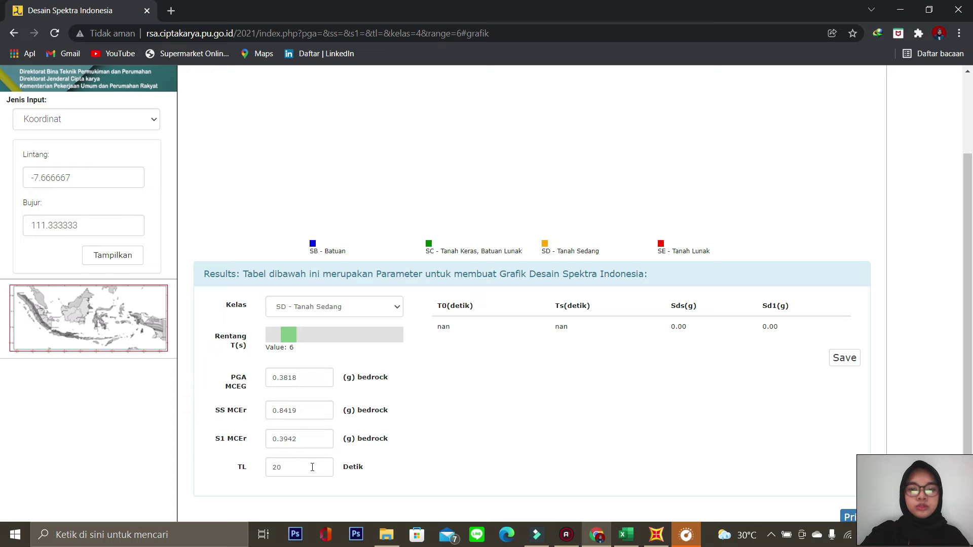
- Return to the Excel workbook and examine the risk category and earthquake importance factor tables for the hospital
{"action": "left_click", "coordinate": [632, 538]}
{"action": "left_click", "coordinate": [425, 363]}
{"action": "left_click_drag", "start_coordinate": [966, 161], "coordinate": [963, 168]}
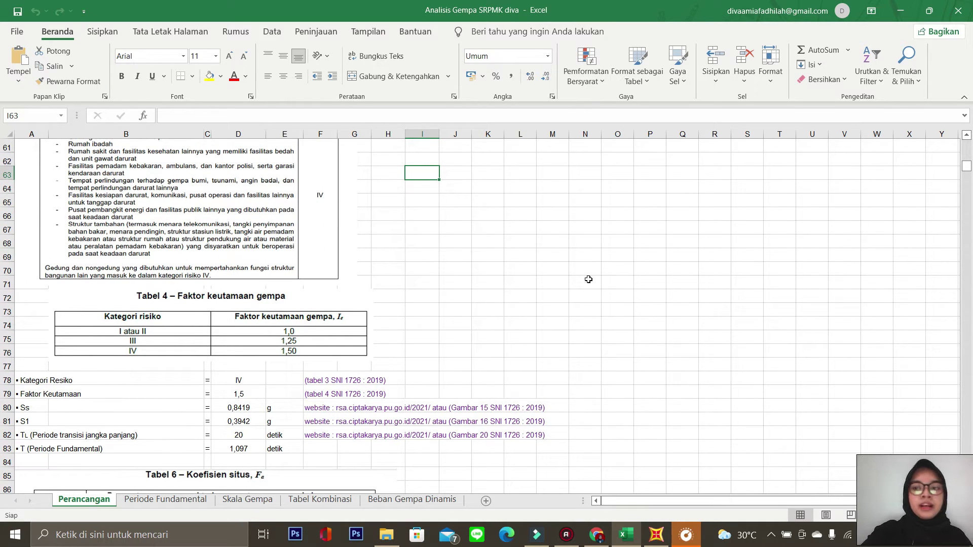
{"action": "left_click_drag", "start_coordinate": [966, 166], "coordinate": [966, 164]}
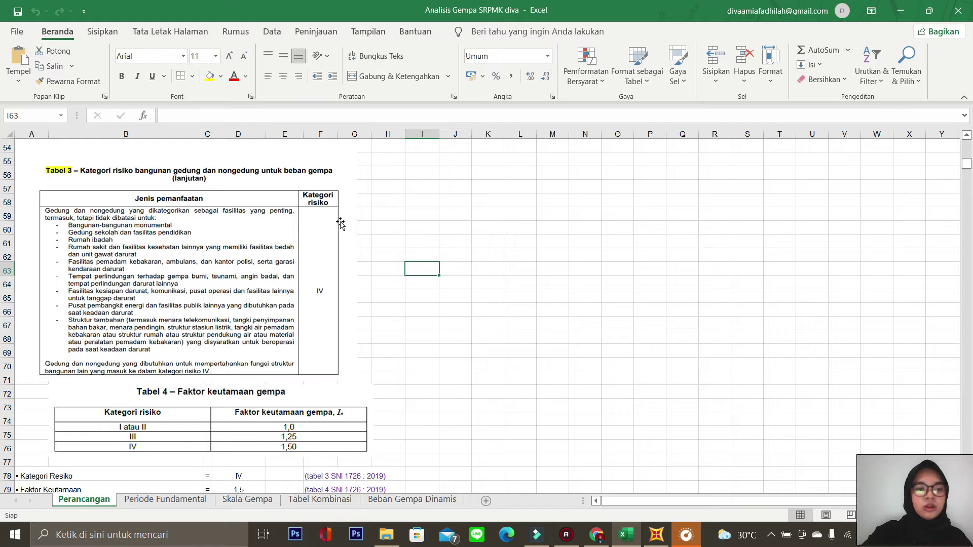
{"action": "scroll", "coordinate": [968, 168], "scroll_direction": "down", "scroll_amount": 3}
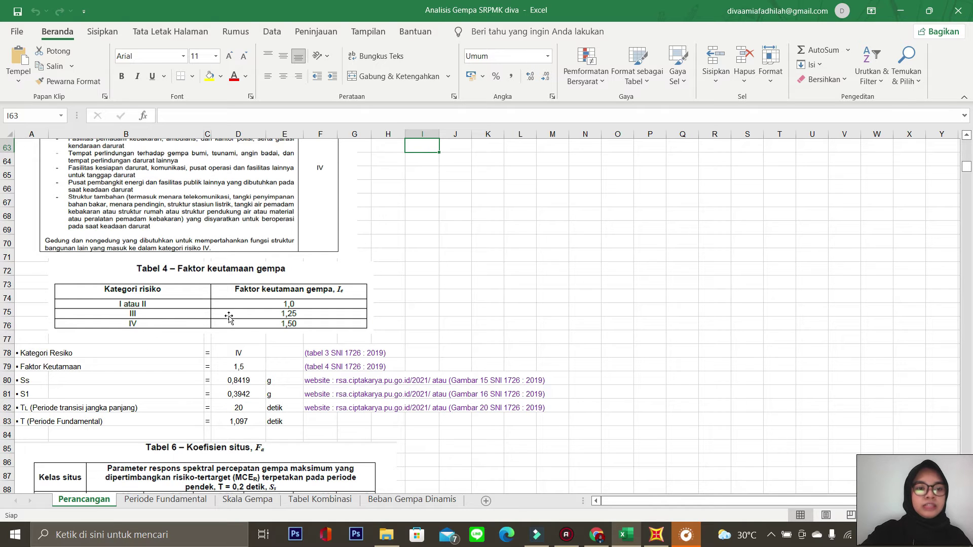
{"action": "left_click", "coordinate": [159, 324]}
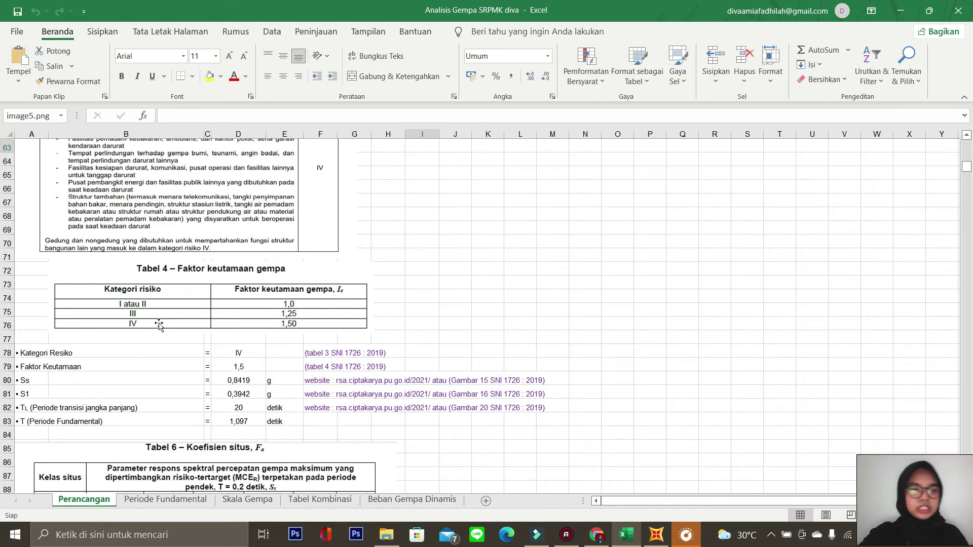
- Check the Ss, S1 and TL values listed in the workbook's seismic data
{"action": "left_click", "coordinate": [238, 383]}
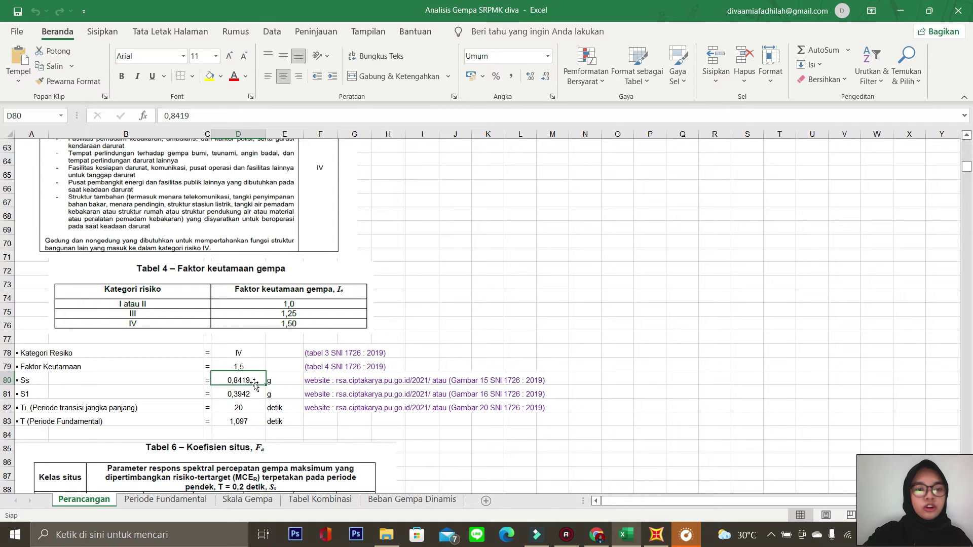
{"action": "left_click", "coordinate": [252, 391]}
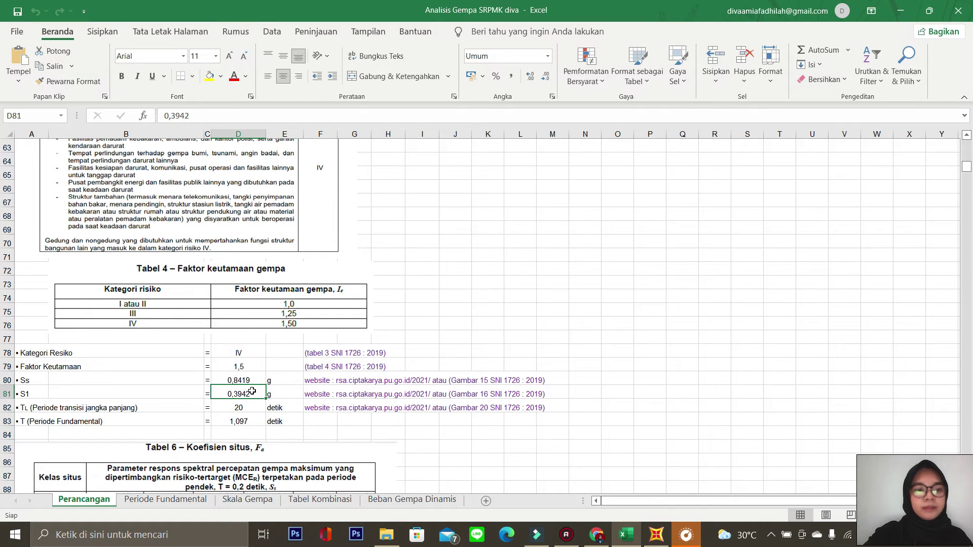
{"action": "left_click", "coordinate": [251, 406]}
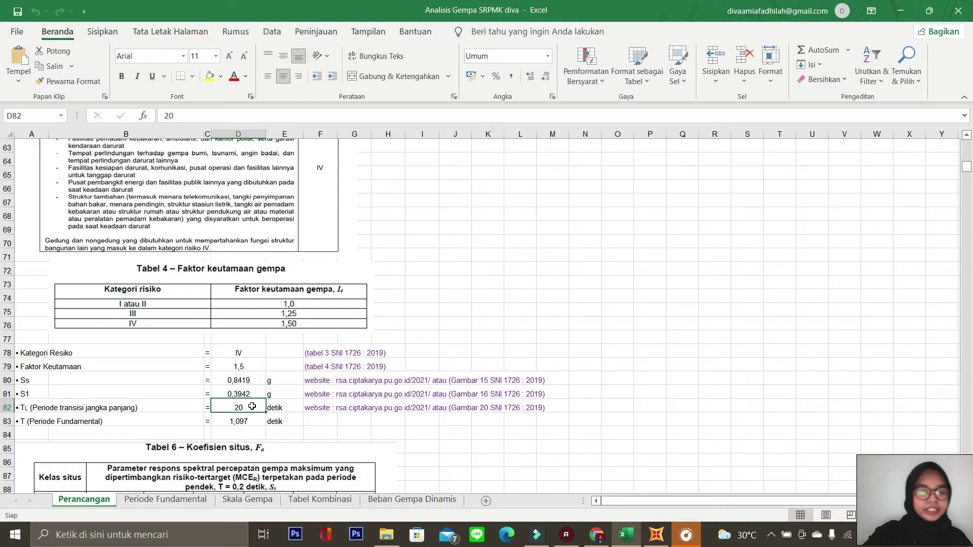
{"action": "mouse_move", "coordinate": [653, 538]}
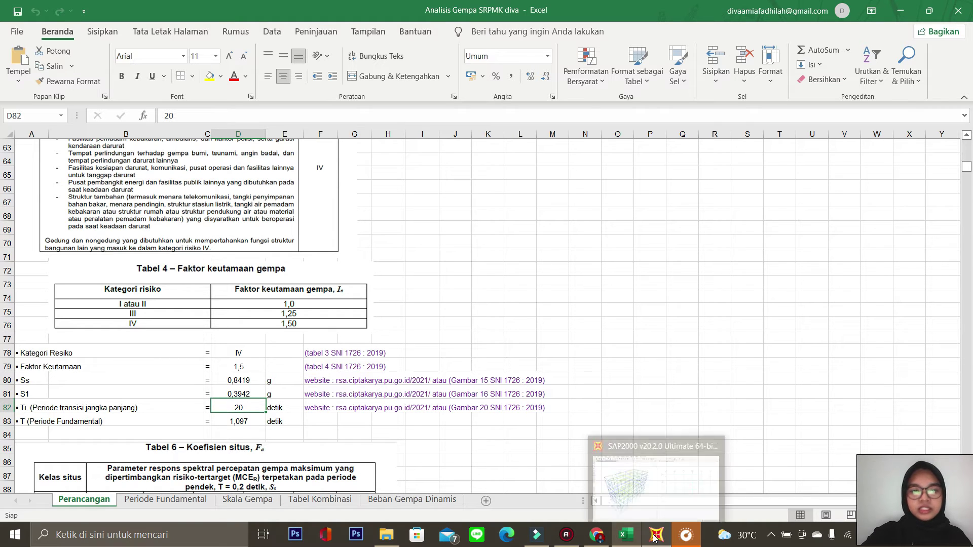
{"action": "left_click", "coordinate": [236, 382]}
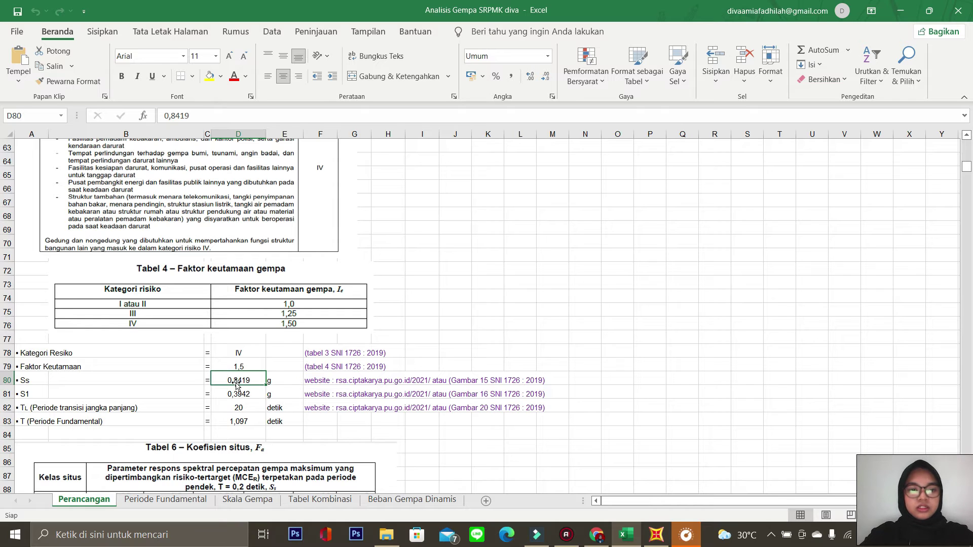
- Switch back to SAP2000 and set the 0.2-second spectral acceleration Ss of the EQSX seismic load pattern to 0,8419
{"action": "left_click", "coordinate": [657, 535]}
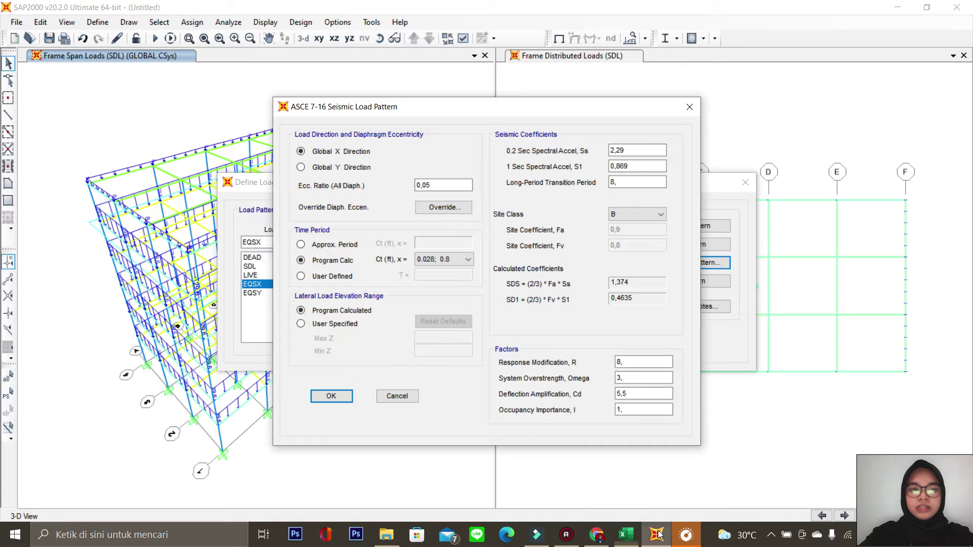
{"action": "left_click_drag", "start_coordinate": [640, 145], "coordinate": [592, 153]}
{"action": "type", "text": "0,25"}
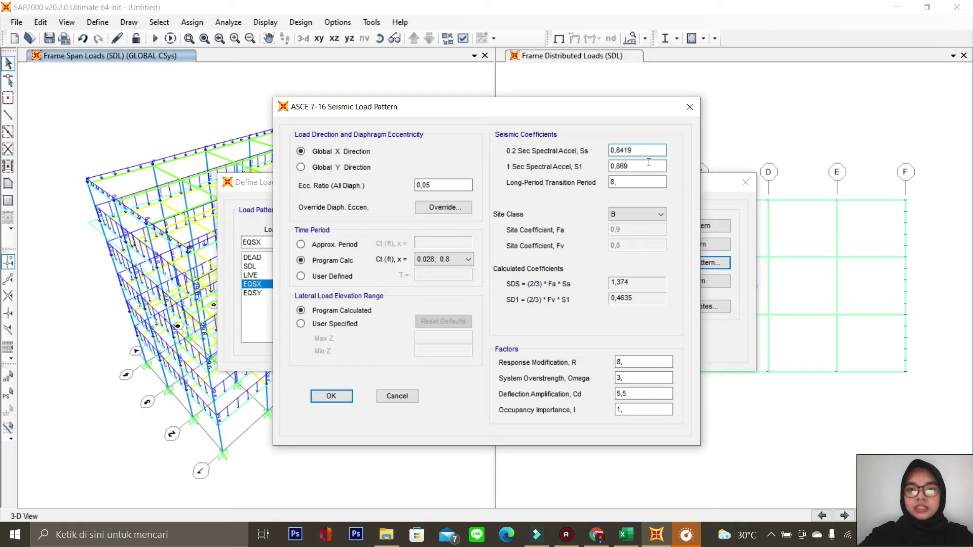
- Check the S1 value in the Excel workbook and set the 1-second spectral acceleration S1 of the EQSX pattern to 0,3942
{"action": "left_click", "coordinate": [632, 537]}
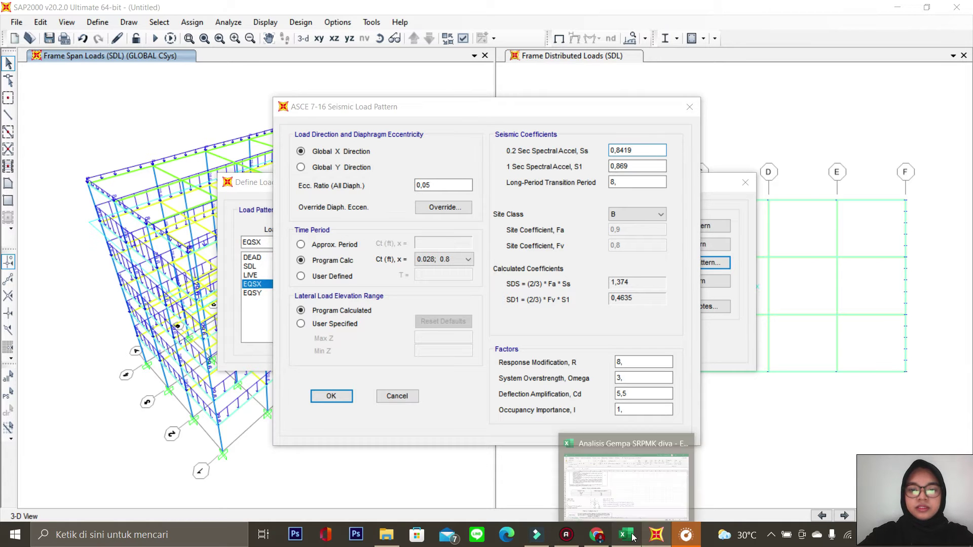
{"action": "left_click", "coordinate": [632, 537]}
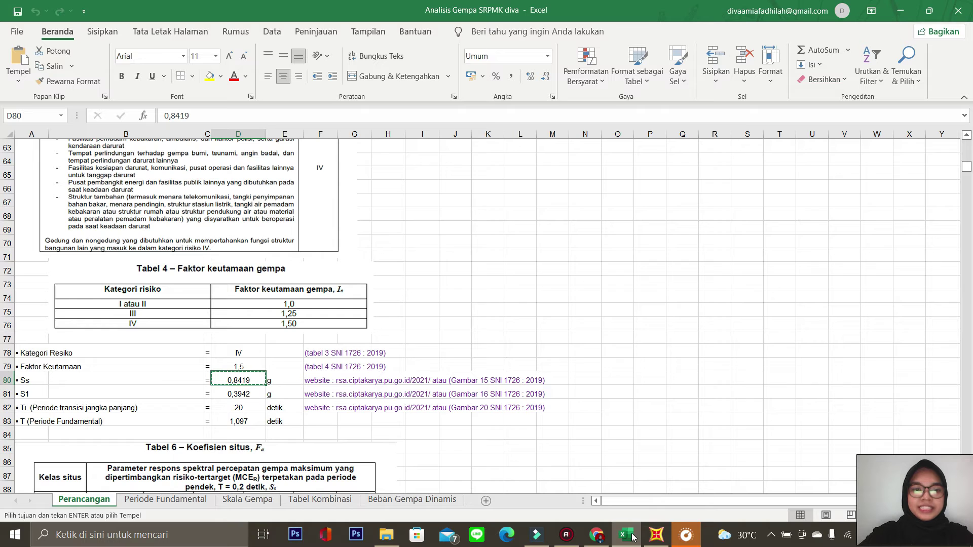
{"action": "left_click", "coordinate": [657, 536]}
{"action": "left_click", "coordinate": [636, 167]}
{"action": "key", "text": "BackSpace"}
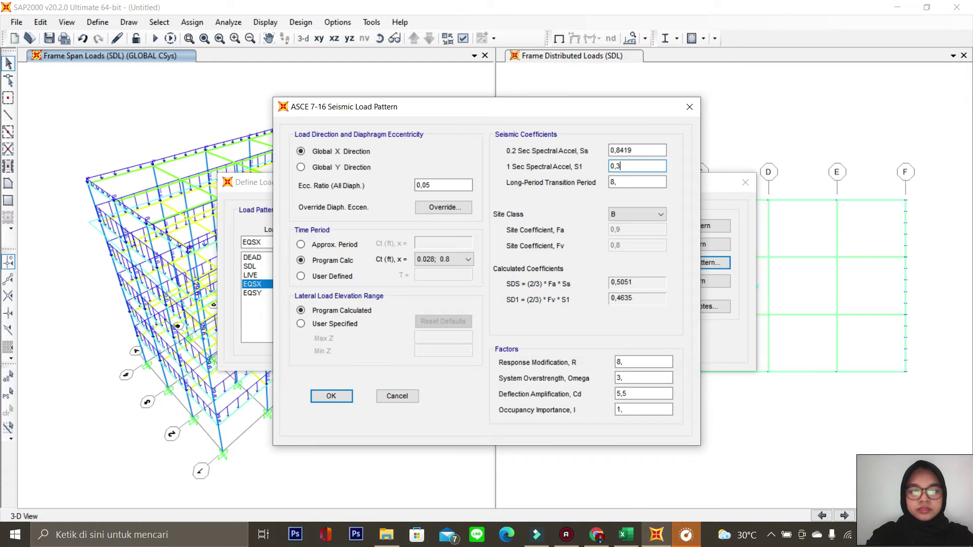
- Set the EQSX pattern's long-period transition period to 20 and its site class to D
{"action": "key", "text": "Tab"}
{"action": "type", "text": "20"}
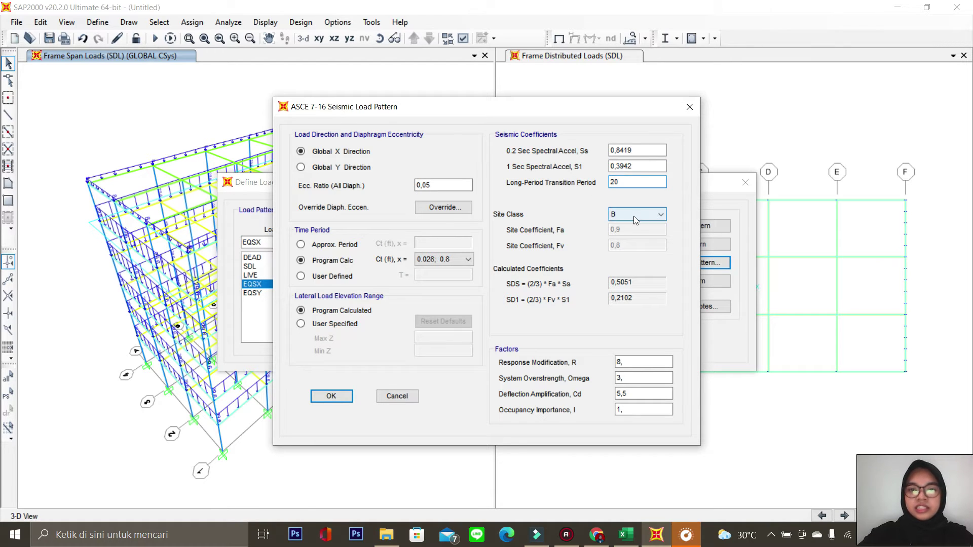
{"action": "left_click", "coordinate": [633, 216]}
{"action": "left_click", "coordinate": [628, 253]}
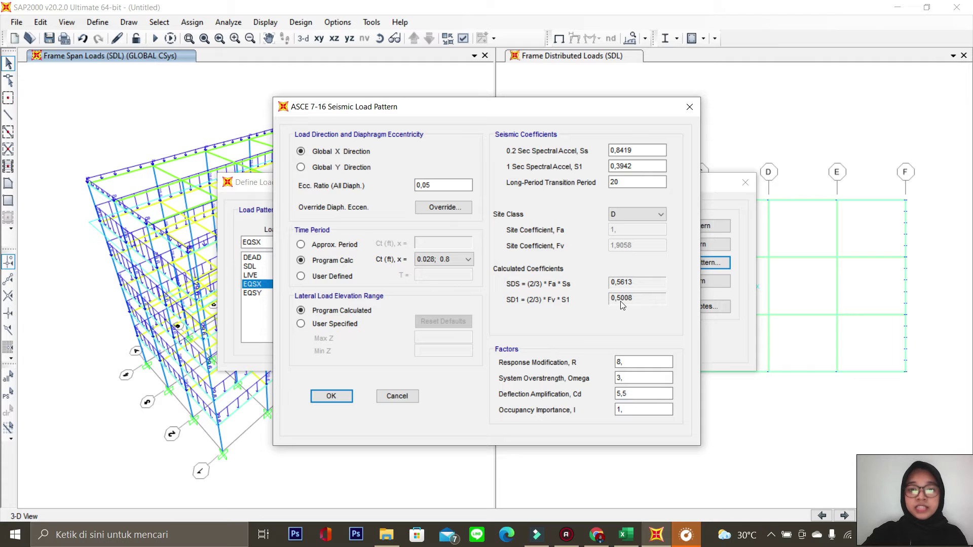
- Switch to the Excel workbook and examine the Fa and Fv site coefficient tables and their interpolation calculation
{"action": "left_click", "coordinate": [627, 536]}
{"action": "left_click", "coordinate": [585, 351]}
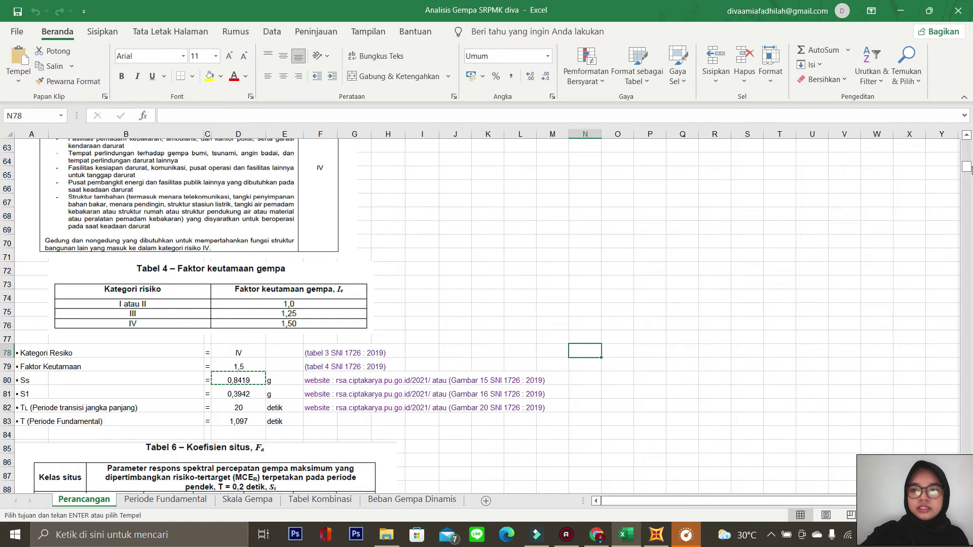
{"action": "left_click_drag", "start_coordinate": [967, 164], "coordinate": [967, 168]}
{"action": "scroll", "coordinate": [392, 282], "scroll_direction": "down", "scroll_amount": 3}
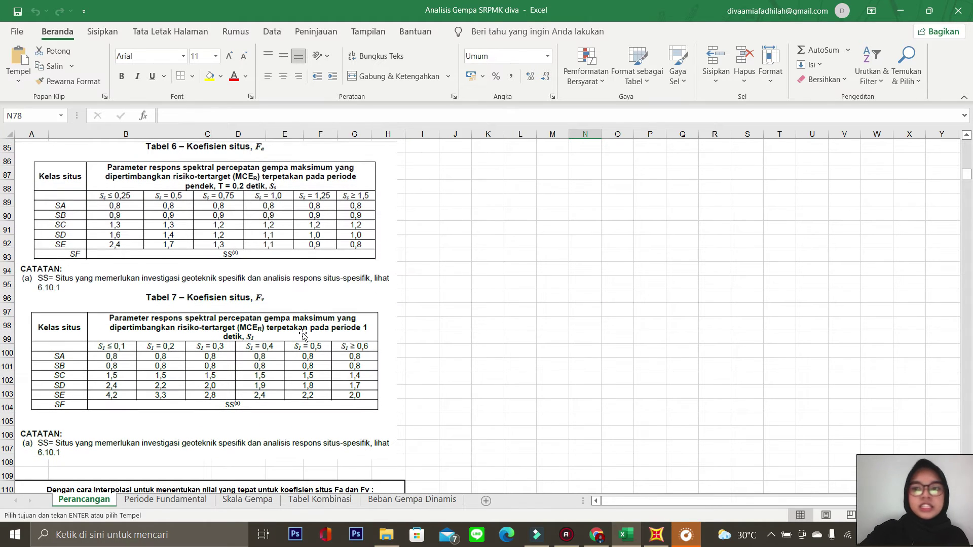
{"action": "left_click_drag", "start_coordinate": [968, 177], "coordinate": [968, 183]}
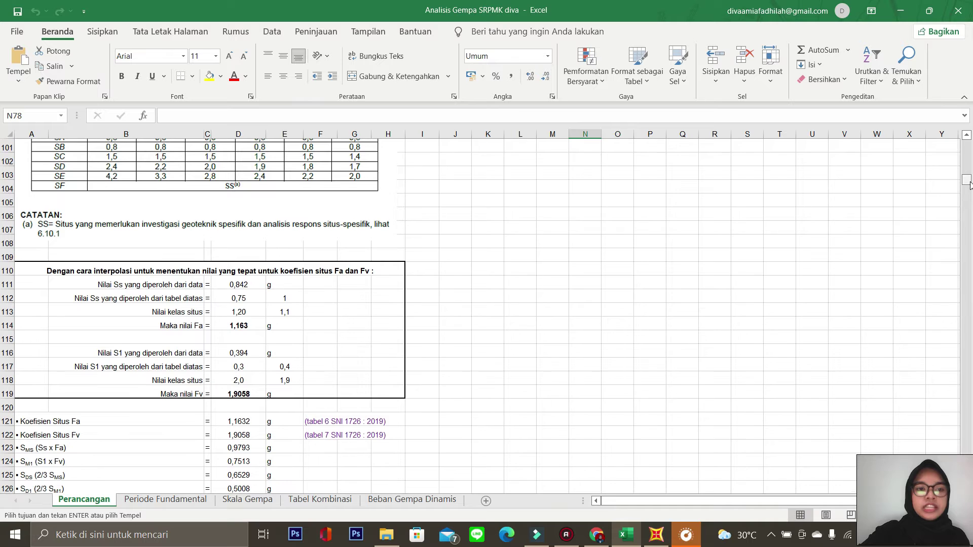
- Examine the interpolation inputs and formula for site coefficient Fa, comparing them with the site class values in Tabel 6
{"action": "left_click", "coordinate": [244, 284]}
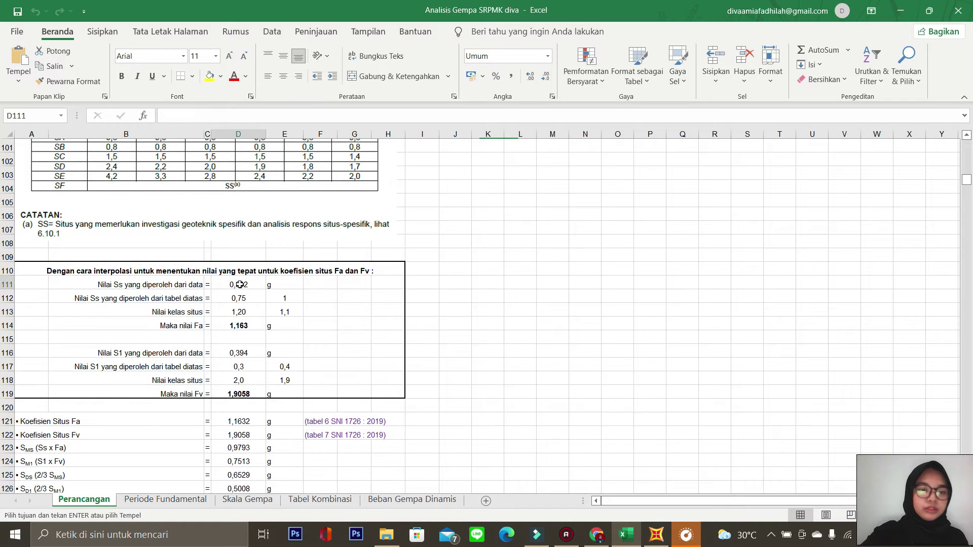
{"action": "left_click", "coordinate": [250, 298]}
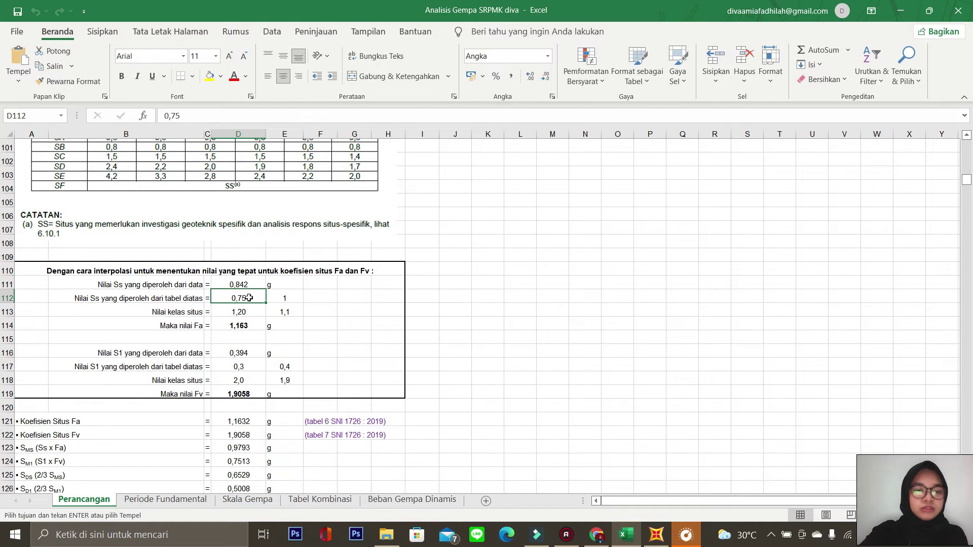
{"action": "left_click_drag", "start_coordinate": [966, 178], "coordinate": [967, 176]}
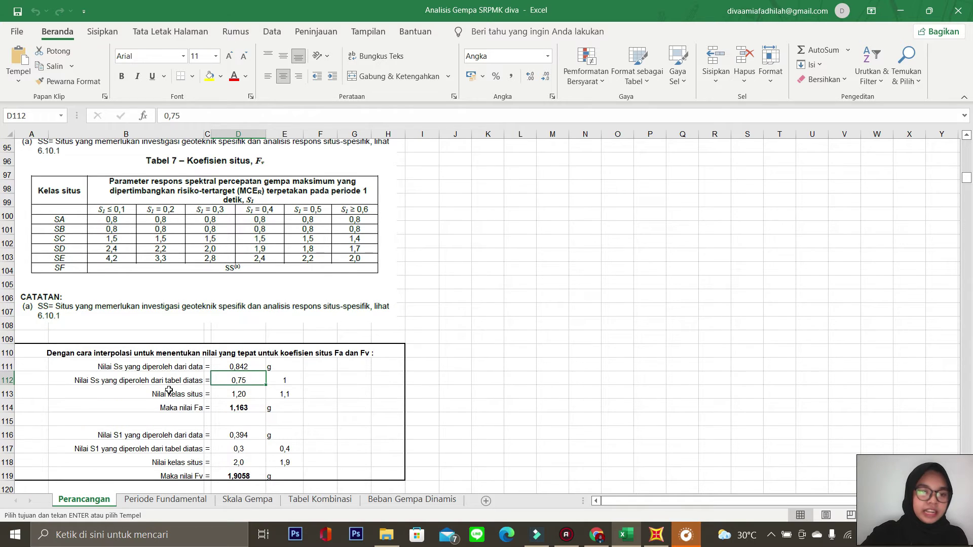
{"action": "left_click_drag", "start_coordinate": [283, 366], "coordinate": [245, 365]}
{"action": "left_click", "coordinate": [253, 380]}
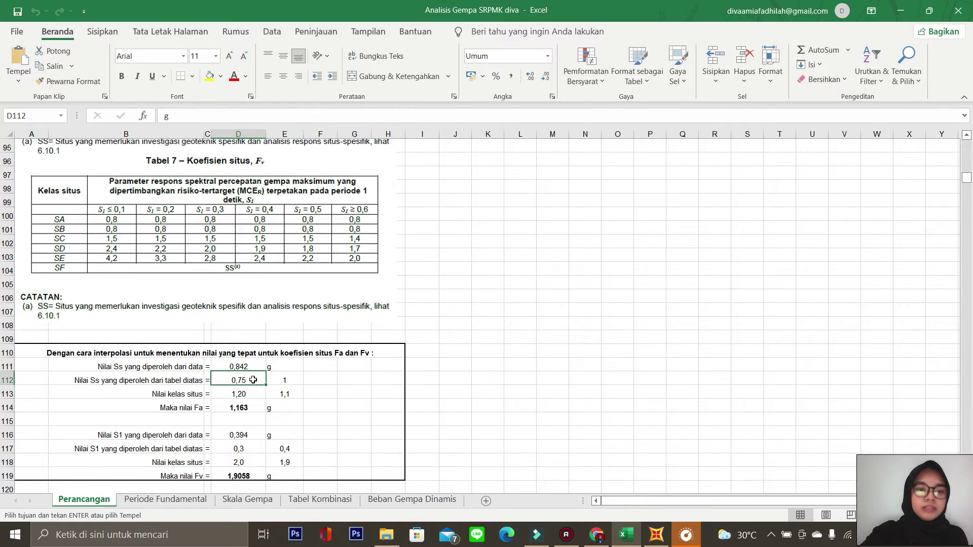
{"action": "left_click", "coordinate": [281, 380]}
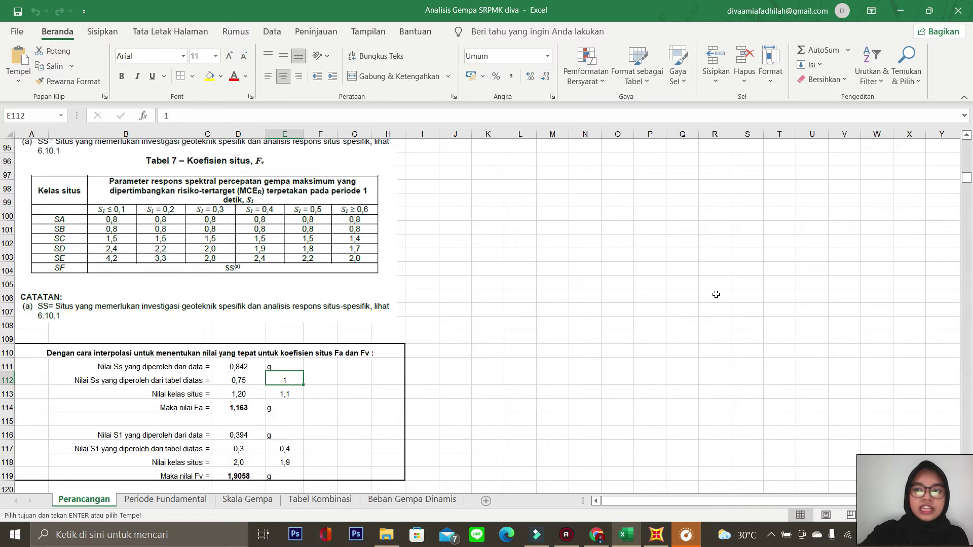
{"action": "scroll", "coordinate": [692, 206], "scroll_direction": "up", "scroll_amount": 3}
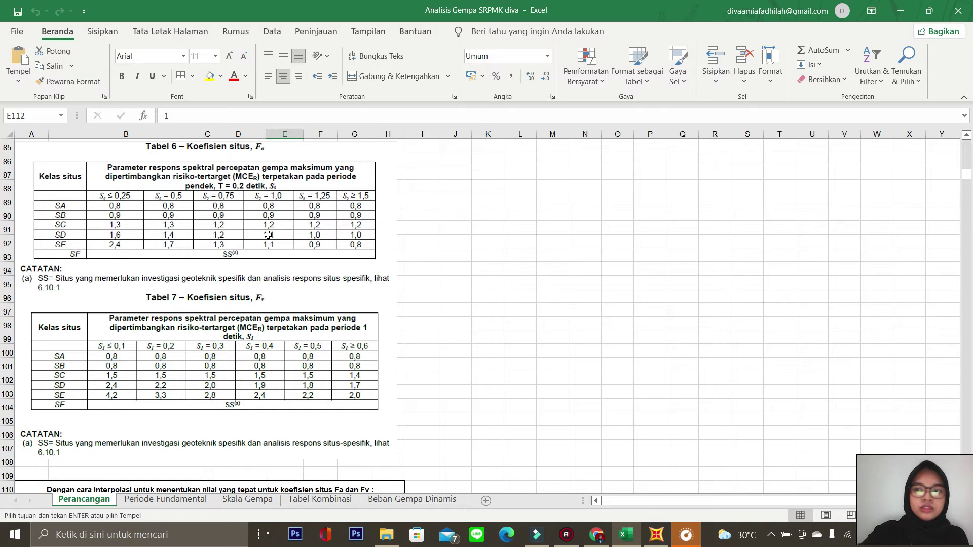
{"action": "left_click_drag", "start_coordinate": [966, 174], "coordinate": [966, 177]}
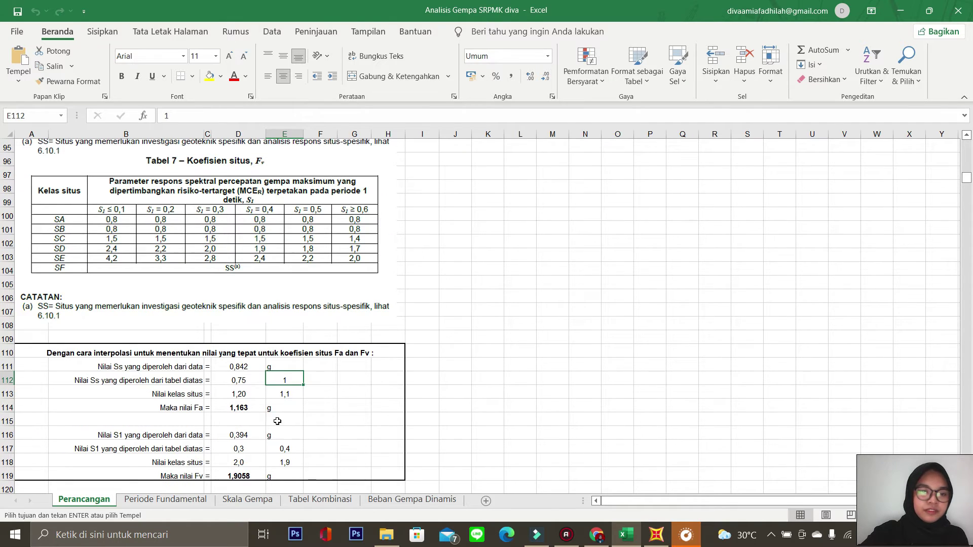
{"action": "left_click", "coordinate": [239, 408]}
- Review the formulas for the spectral parameters SMS, SM1, SDS and SD1 below the site coefficients
{"action": "left_click_drag", "start_coordinate": [967, 177], "coordinate": [968, 180]}
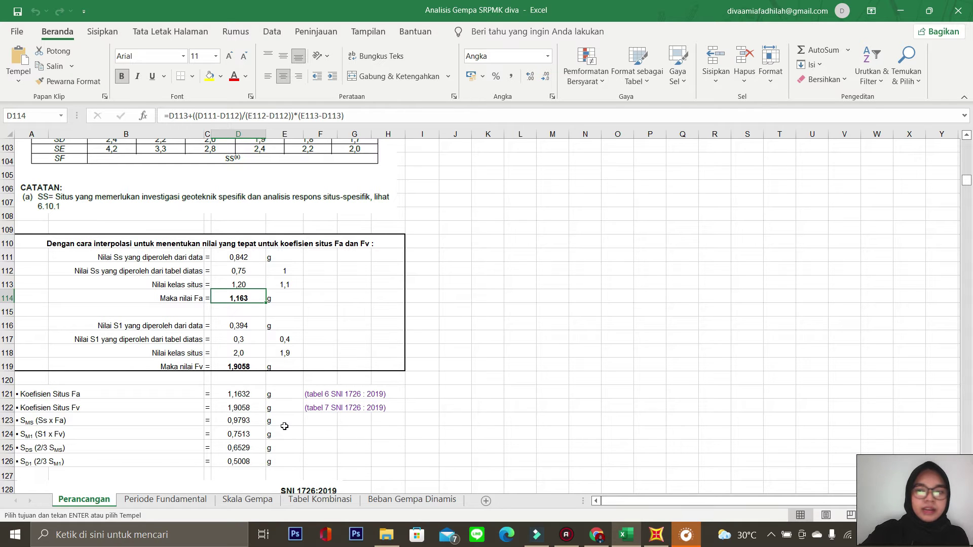
{"action": "left_click_drag", "start_coordinate": [966, 178], "coordinate": [967, 183]}
{"action": "left_click", "coordinate": [229, 354]}
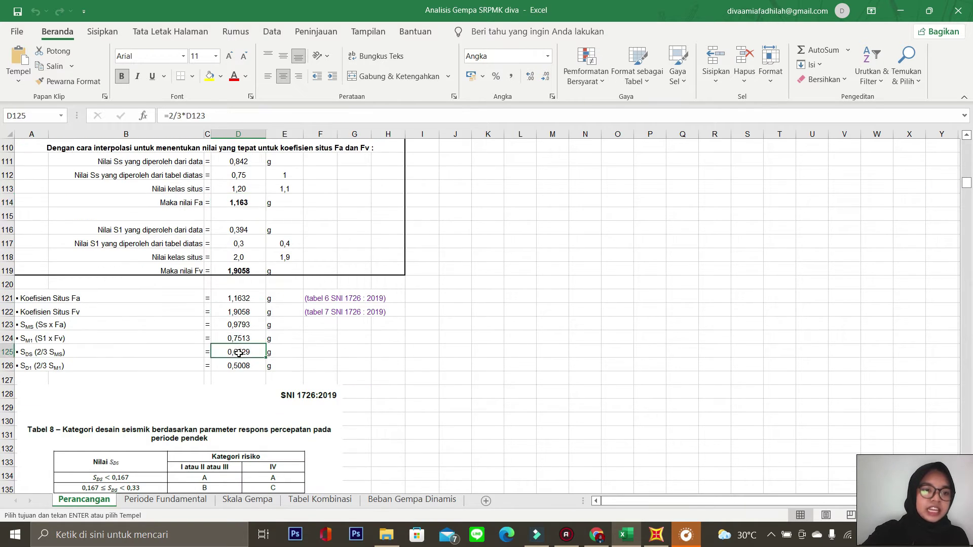
{"action": "left_click", "coordinate": [246, 363]}
{"action": "left_click", "coordinate": [243, 351]}
{"action": "left_click", "coordinate": [242, 325]}
{"action": "left_click", "coordinate": [245, 338]}
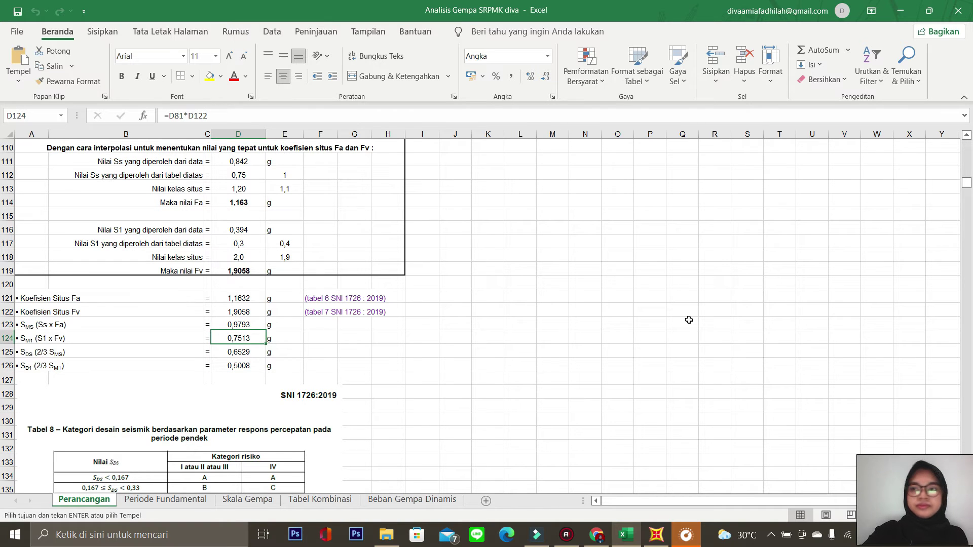
- Examine Tabel 8, 9 and 12 with the seismic design category, R, overstrength and Cd entries on the Perancangan sheet
{"action": "left_click_drag", "start_coordinate": [966, 183], "coordinate": [968, 188]}
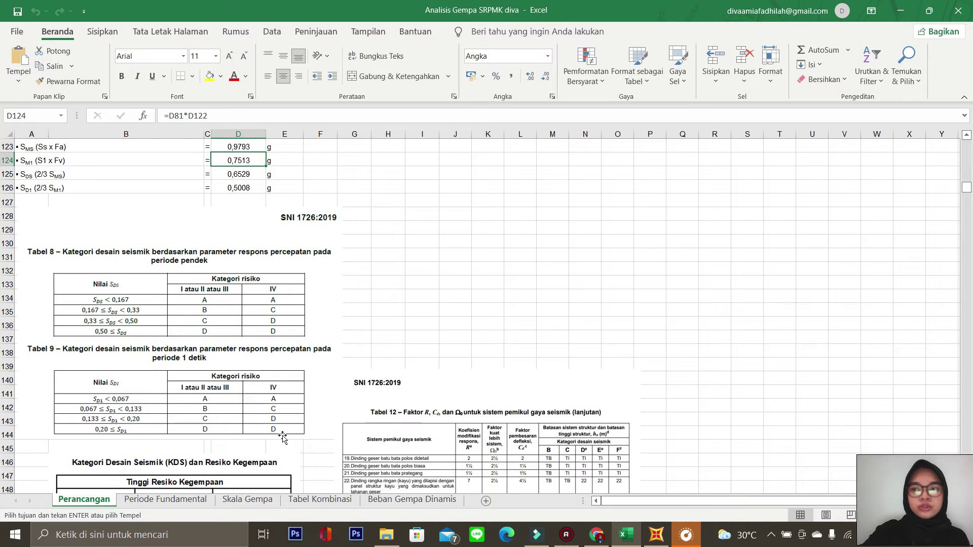
{"action": "left_click", "coordinate": [966, 189]}
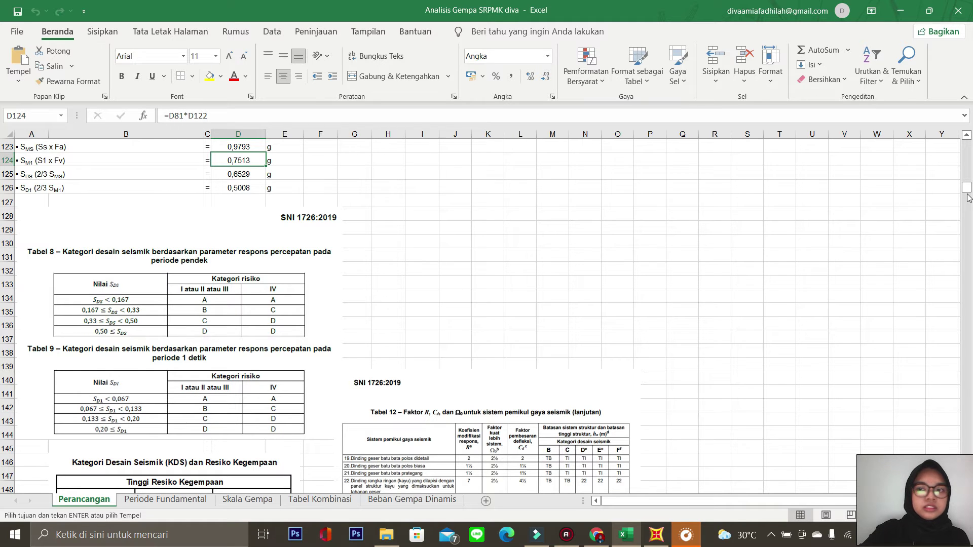
{"action": "left_click_drag", "start_coordinate": [966, 190], "coordinate": [966, 194]}
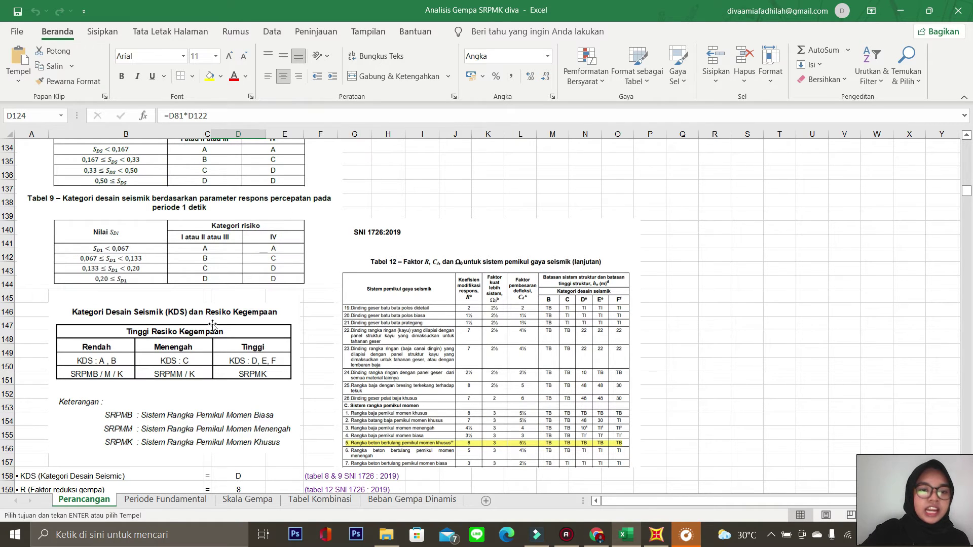
{"action": "left_click", "coordinate": [262, 373]}
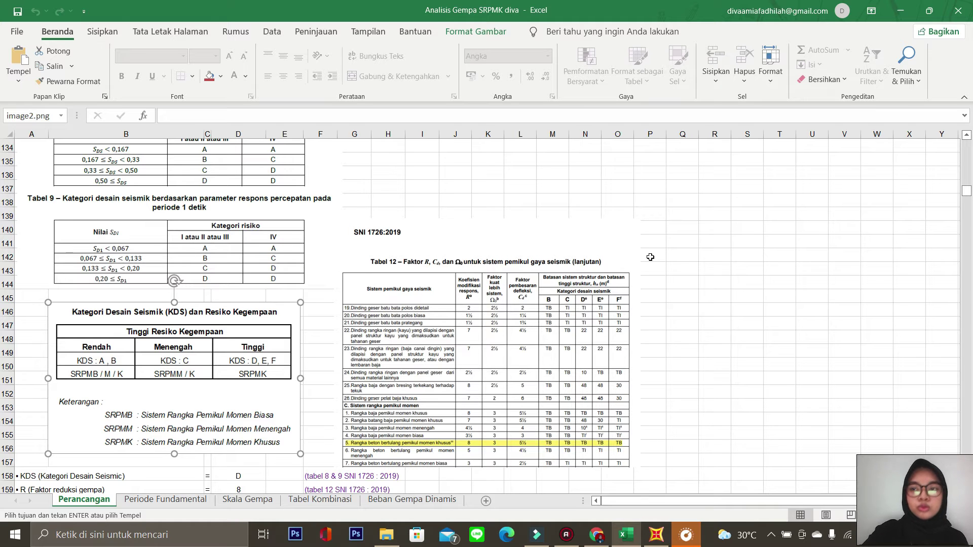
{"action": "left_click_drag", "start_coordinate": [967, 191], "coordinate": [966, 197]}
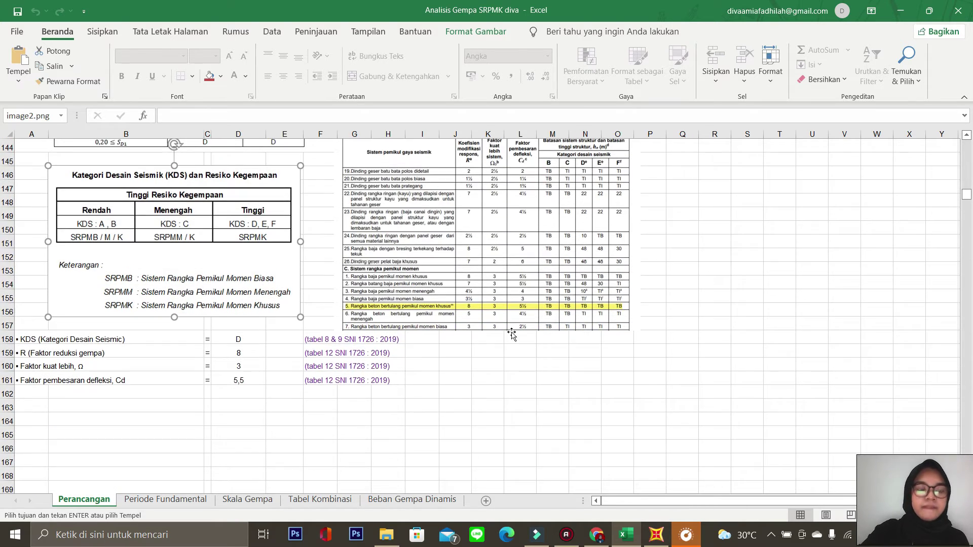
{"action": "left_click", "coordinate": [245, 342]}
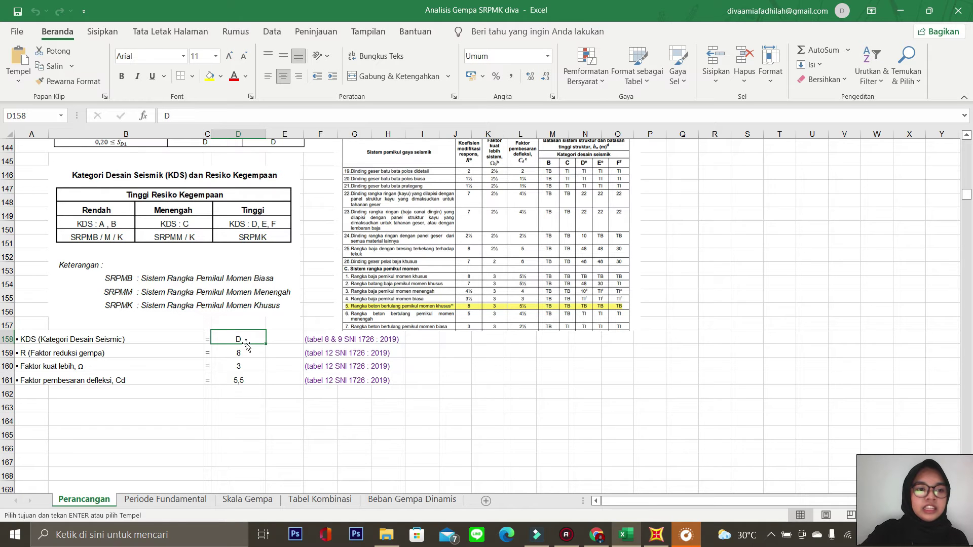
{"action": "left_click", "coordinate": [248, 355]}
{"action": "left_click", "coordinate": [246, 340]}
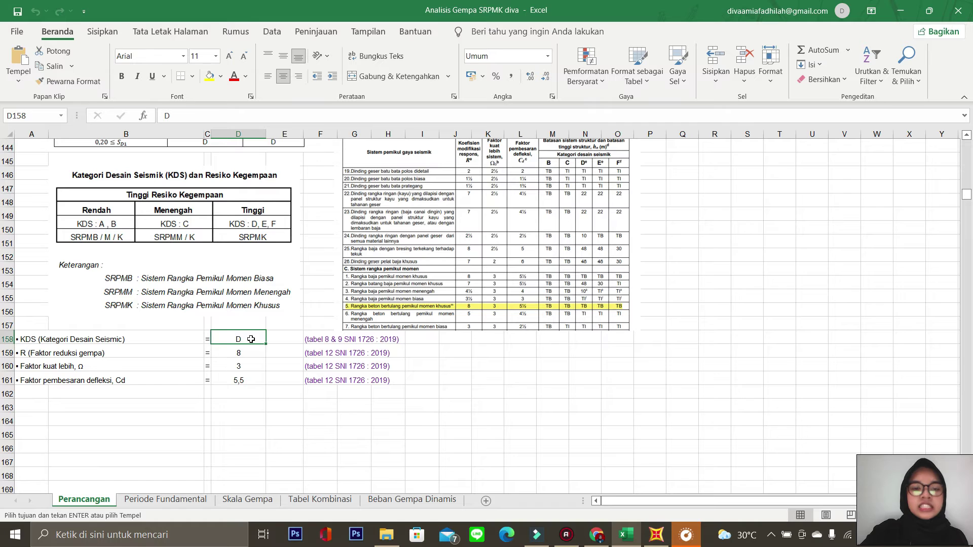
{"action": "left_click", "coordinate": [318, 309]}
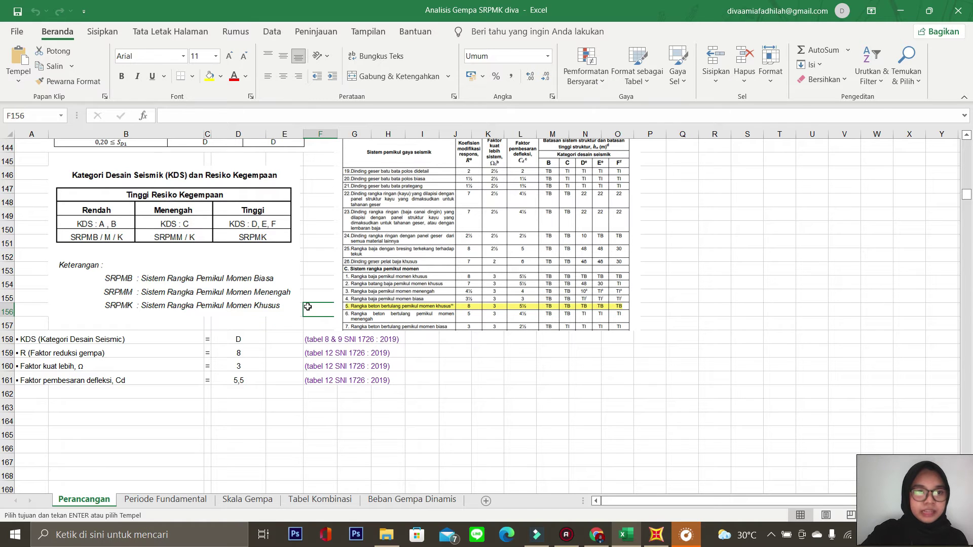
{"action": "left_click", "coordinate": [320, 213]}
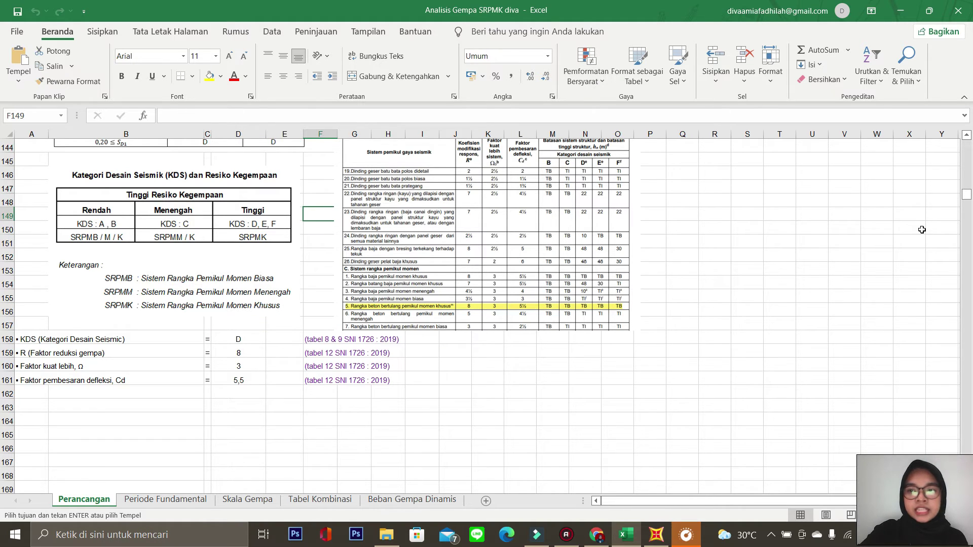
{"action": "left_click_drag", "start_coordinate": [967, 195], "coordinate": [967, 195]}
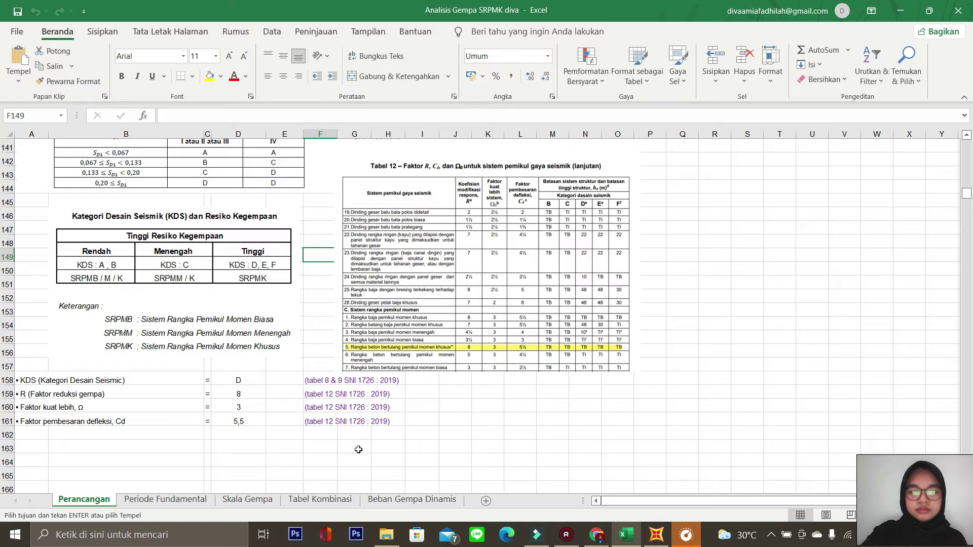
- Switch to SAP2000, set the EQSX occupancy importance factor to 1,5 and make its time period user defined
{"action": "left_click", "coordinate": [665, 536]}
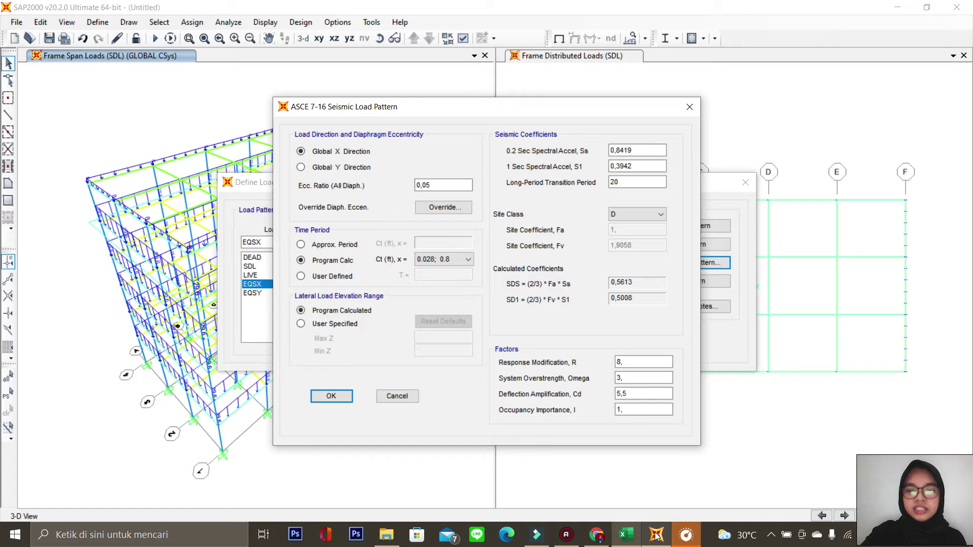
{"action": "left_click", "coordinate": [638, 362]}
{"action": "left_click", "coordinate": [638, 376]}
{"action": "left_click", "coordinate": [639, 393]}
{"action": "left_click", "coordinate": [638, 411]}
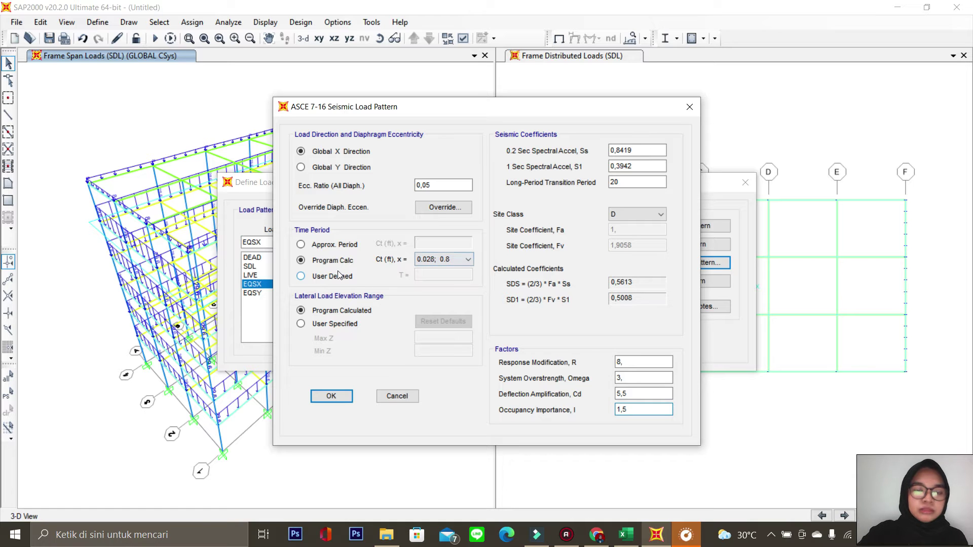
{"action": "left_click", "coordinate": [301, 277]}
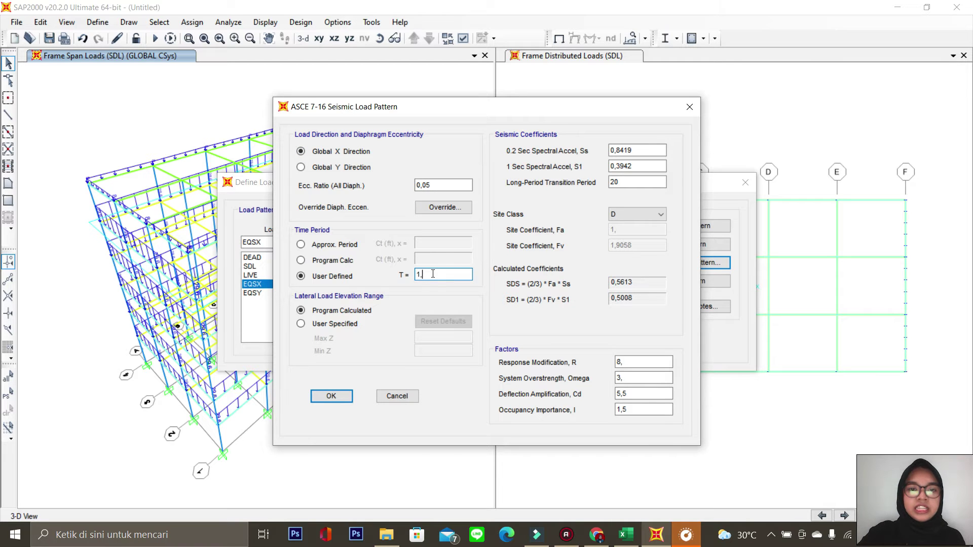
- Switch to Excel and look up the governing period T on the Periode Fundamental sheet, reviewing Tabel 17 and 18
{"action": "left_click", "coordinate": [635, 537]}
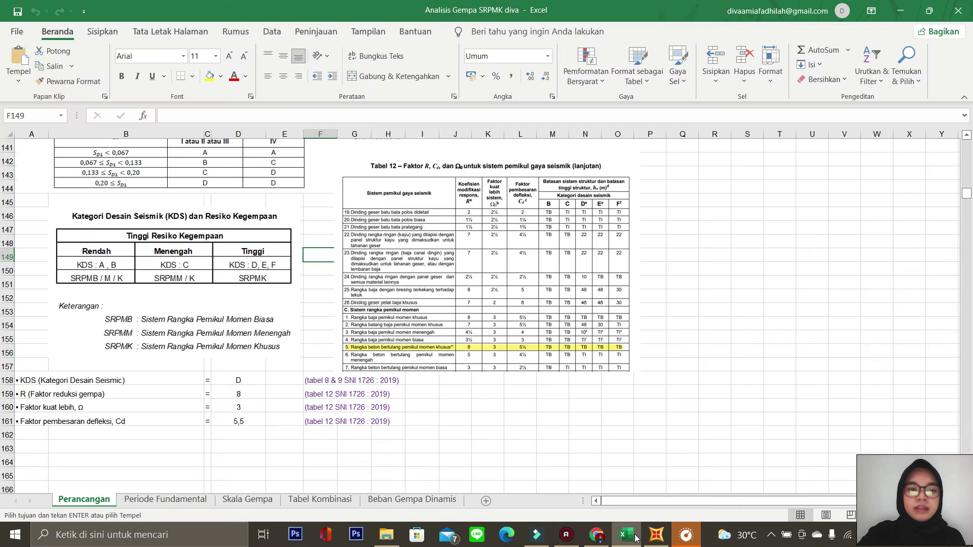
{"action": "left_click", "coordinate": [206, 499]}
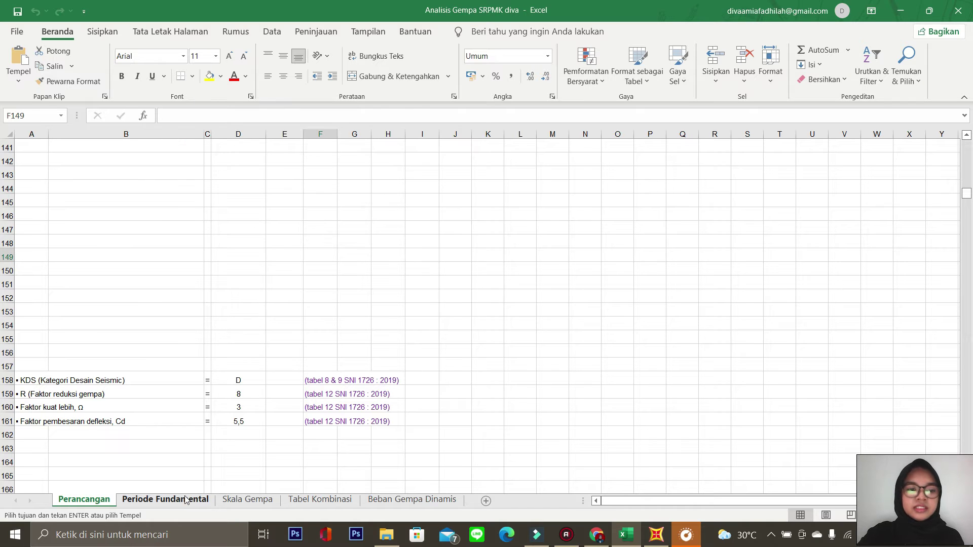
{"action": "left_click", "coordinate": [259, 322]}
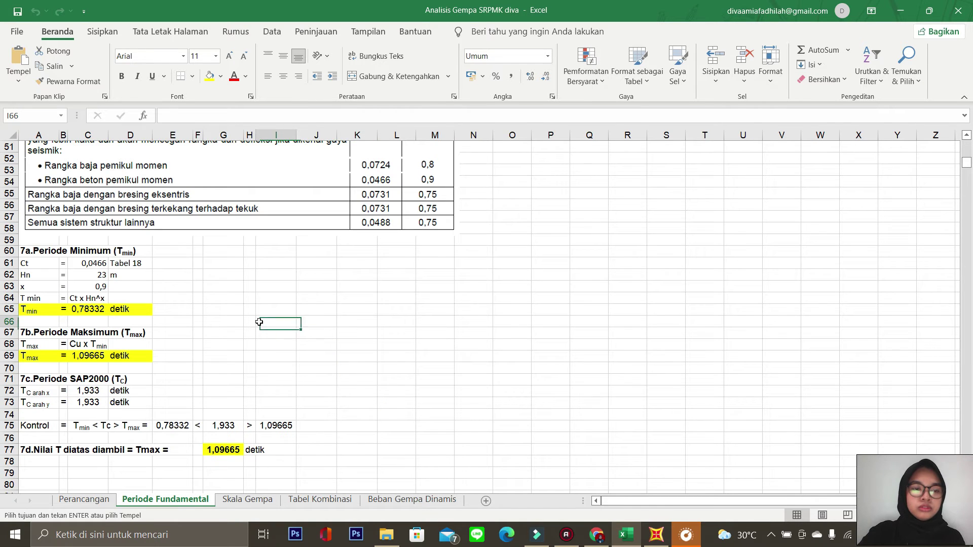
{"action": "left_click_drag", "start_coordinate": [967, 163], "coordinate": [966, 150]}
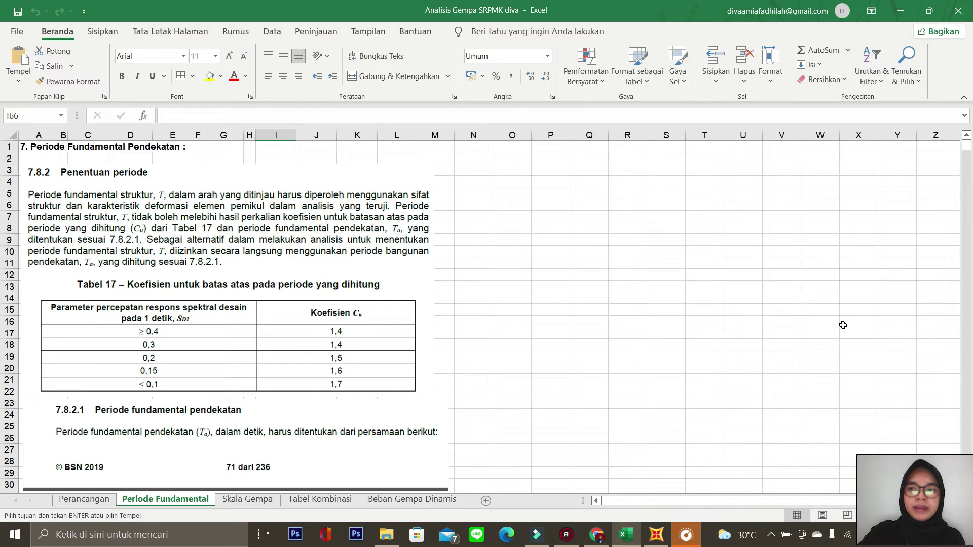
{"action": "left_click_drag", "start_coordinate": [966, 146], "coordinate": [966, 160]}
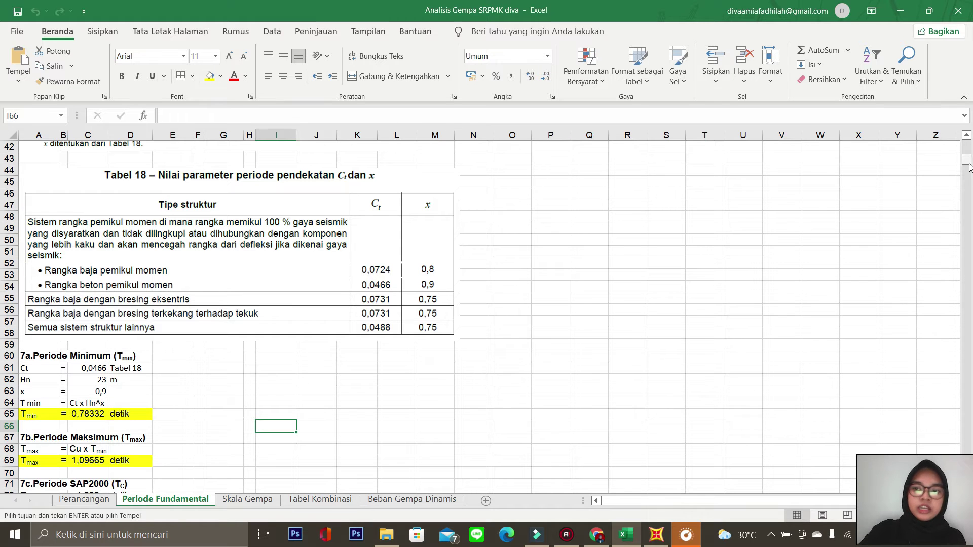
{"action": "scroll", "coordinate": [969, 167], "scroll_direction": "down", "scroll_amount": 3}
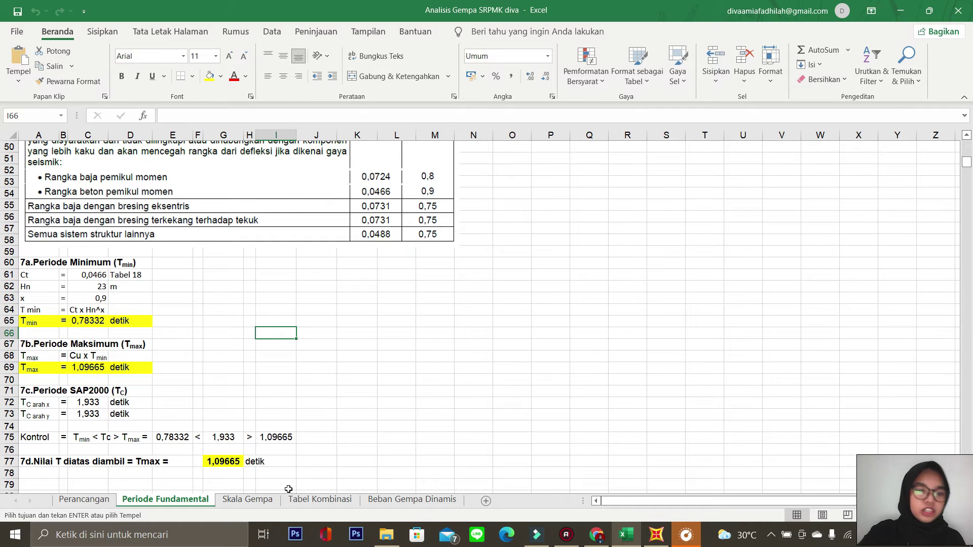
{"action": "left_click", "coordinate": [232, 461]}
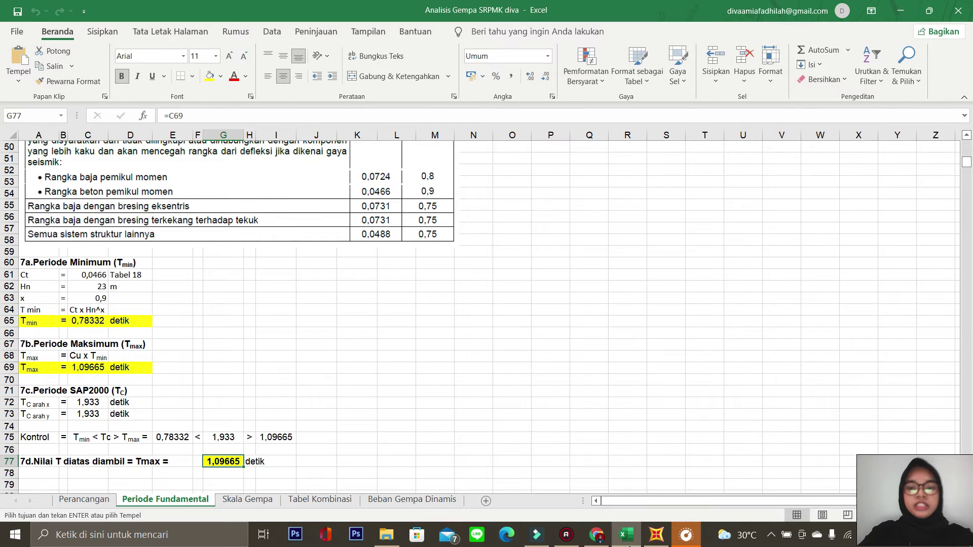
- Return to SAP2000, set the user-defined period T to 1,09665 and accept the EQSX seismic load settings
{"action": "left_click", "coordinate": [661, 536]}
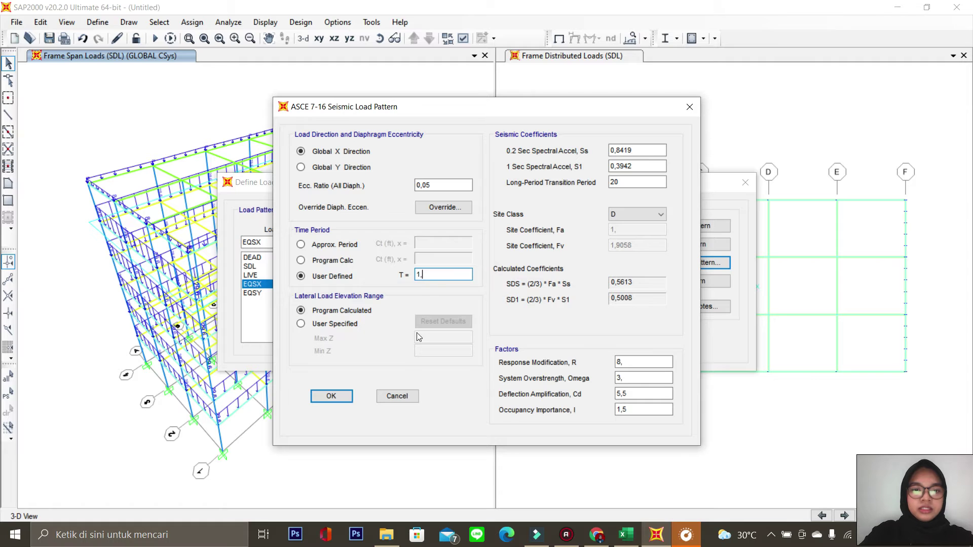
{"action": "type", "text": "09665"}
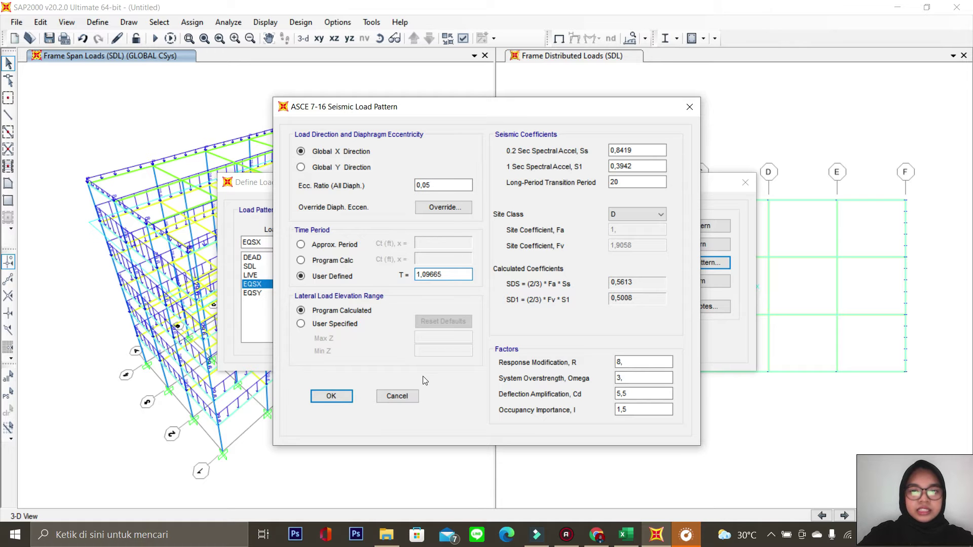
{"action": "left_click", "coordinate": [342, 397]}
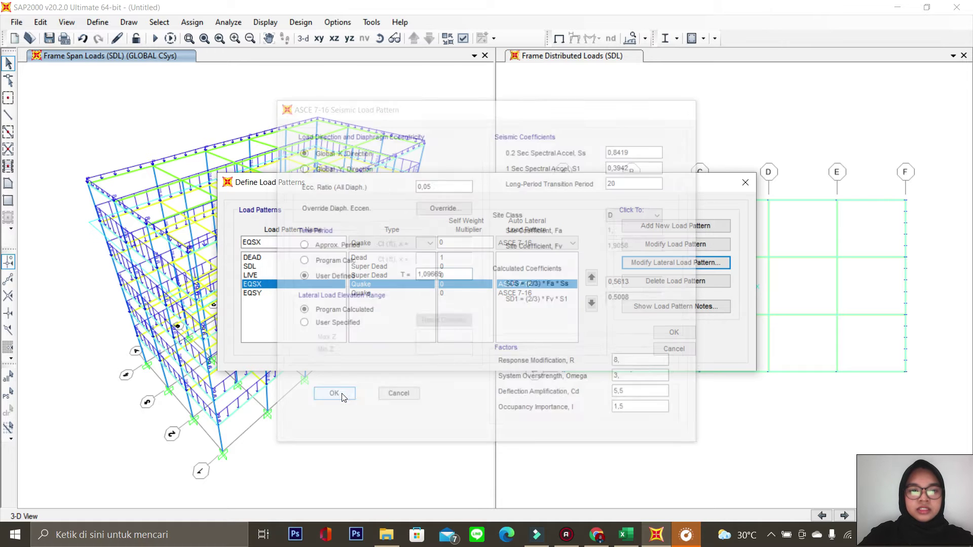
- Open the lateral load settings of the EQSY load pattern and set Ss to 0,8419 and S1 to 0,394
{"action": "left_click", "coordinate": [356, 293]}
{"action": "left_click", "coordinate": [698, 262]}
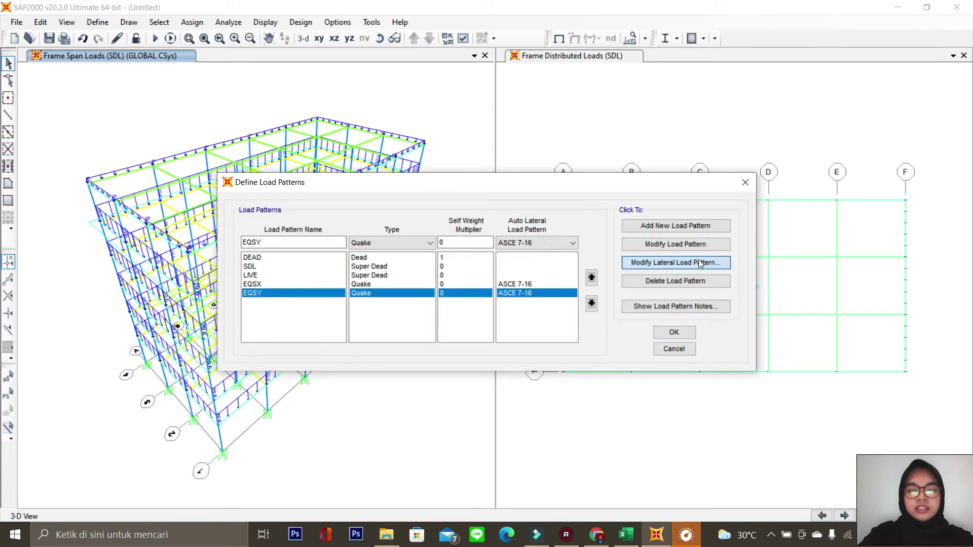
{"action": "left_click", "coordinate": [637, 149]}
{"action": "key", "text": "BackSpace"}
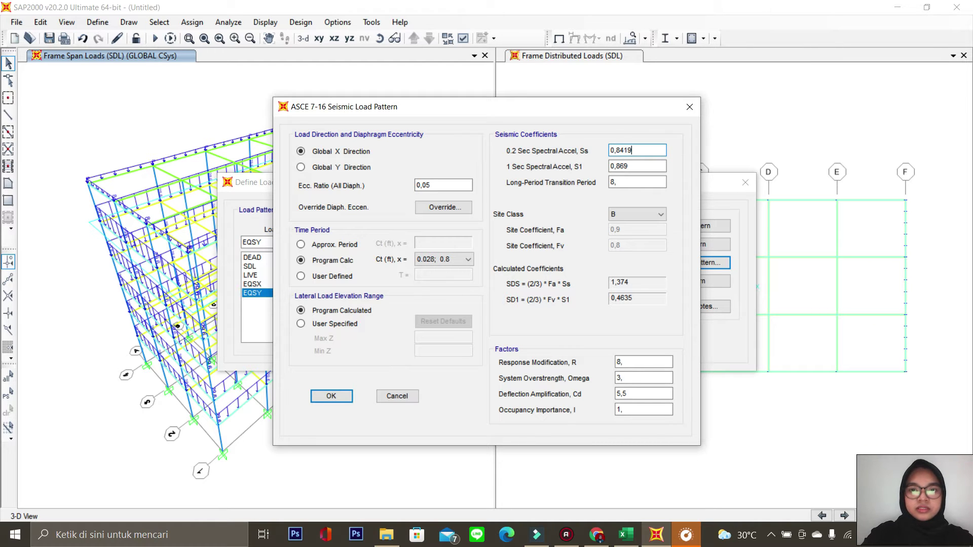
{"action": "left_click", "coordinate": [656, 165]}
{"action": "key", "text": "BackSpace"}
{"action": "key", "text": "BackSpace"}
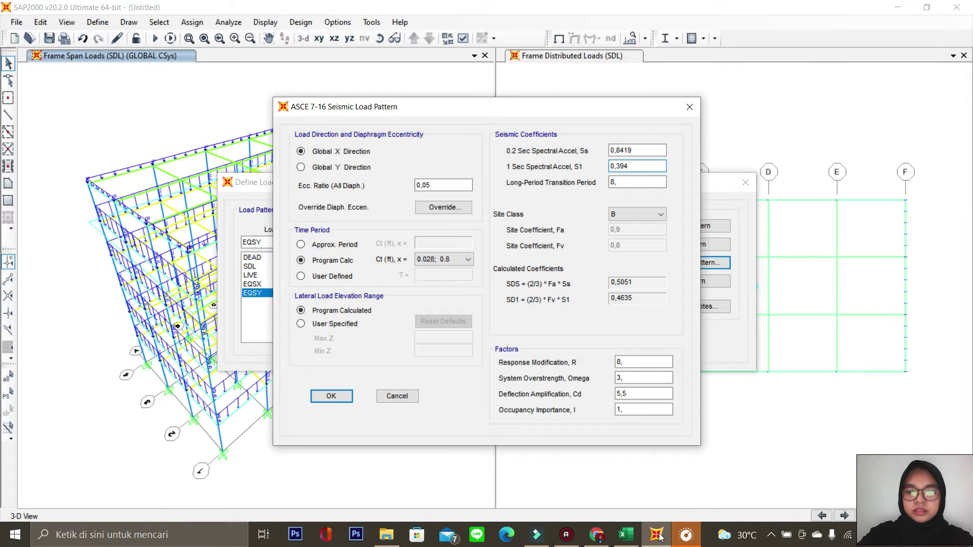
- Switch to Excel and look up the S1 and long-period transition values on the Perancangan sheet
{"action": "left_click", "coordinate": [626, 534]}
{"action": "left_click", "coordinate": [749, 334]}
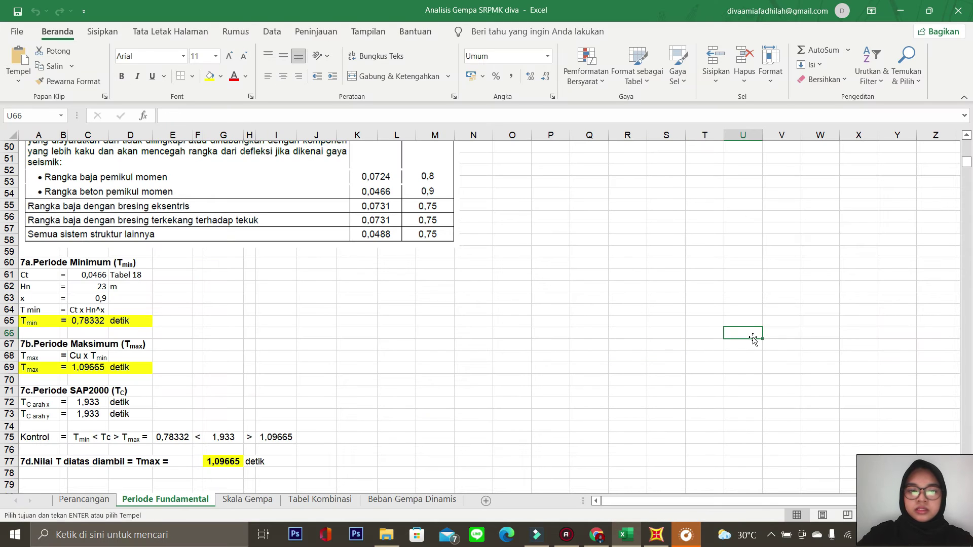
{"action": "left_click", "coordinate": [92, 500]}
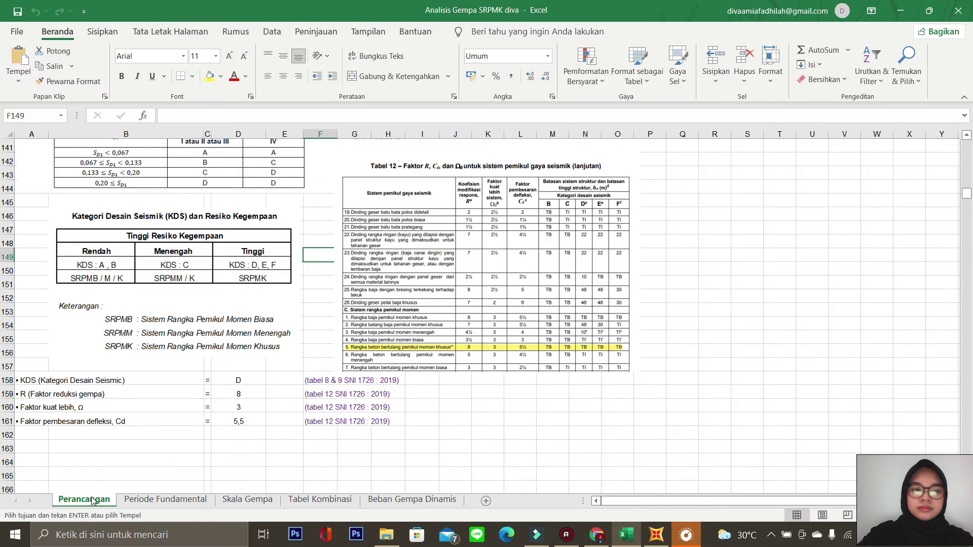
{"action": "left_click_drag", "start_coordinate": [966, 195], "coordinate": [967, 187]}
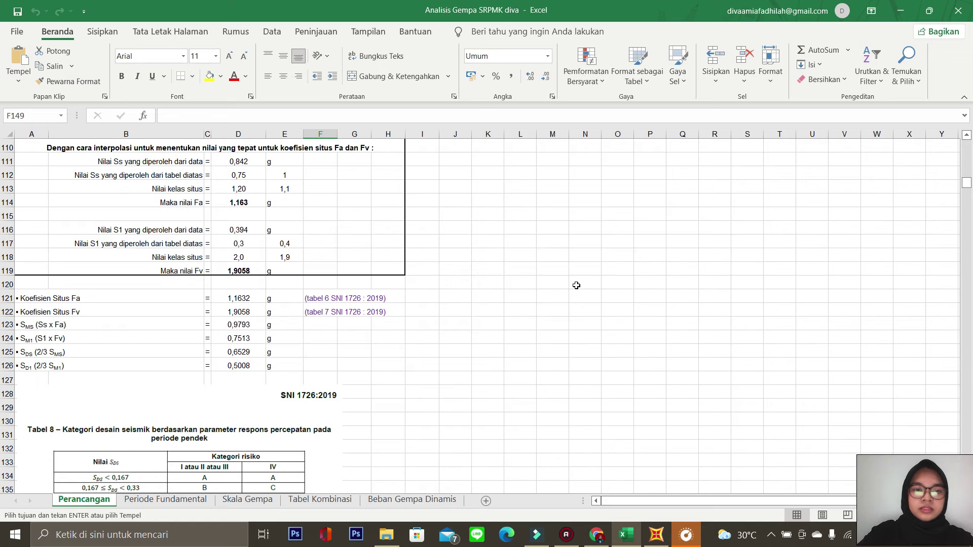
{"action": "left_click_drag", "start_coordinate": [967, 182], "coordinate": [967, 172]}
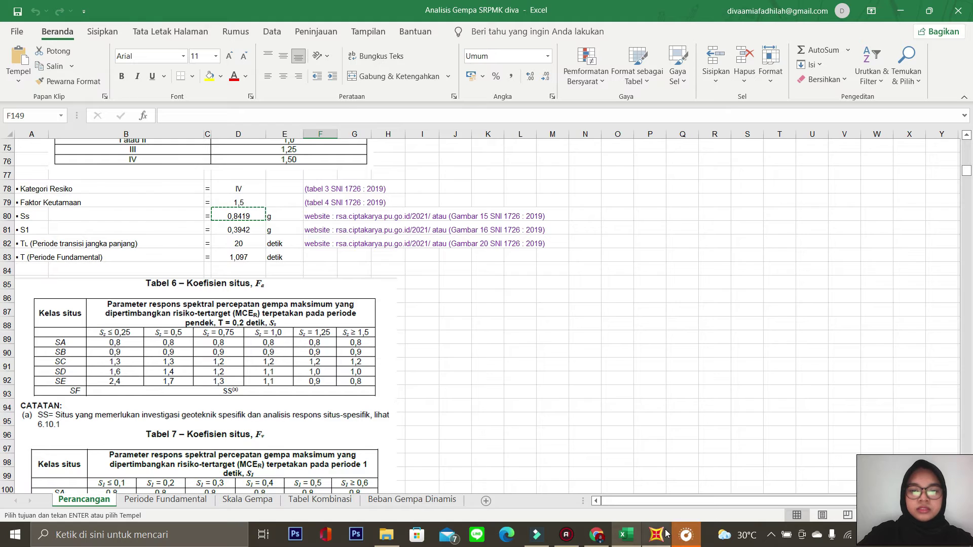
- Return to SAP2000 and complete the EQSY seismic coefficients with S1 0,3942, long-period transition period 20 and site class D
{"action": "left_click", "coordinate": [667, 533]}
{"action": "type", "text": "2"}
{"action": "key", "text": "Tab"}
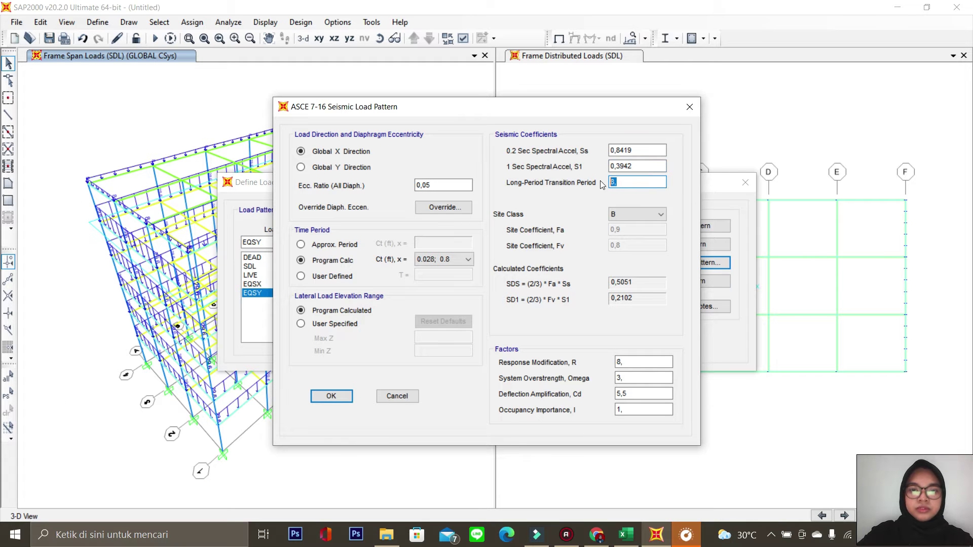
{"action": "type", "text": "20"}
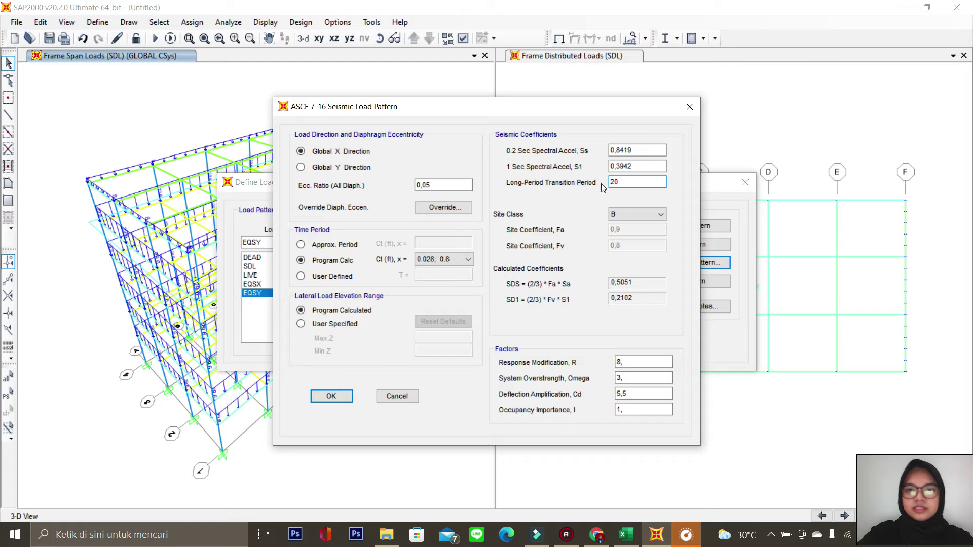
{"action": "left_click", "coordinate": [654, 214]}
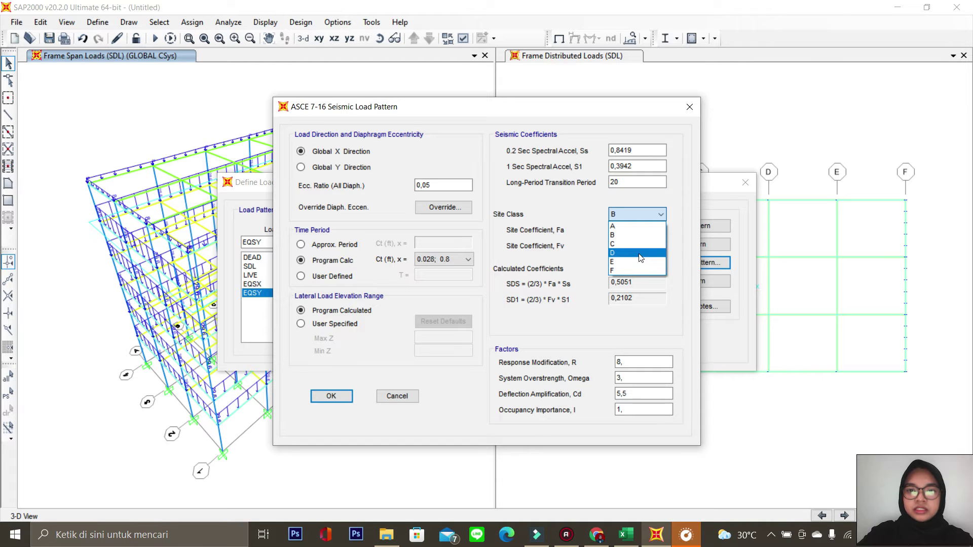
{"action": "left_click", "coordinate": [640, 258]}
- Set the EQSY occupancy importance factor to 1,5, with a user-defined time period and the load in the Global Y direction
{"action": "left_click", "coordinate": [641, 409]}
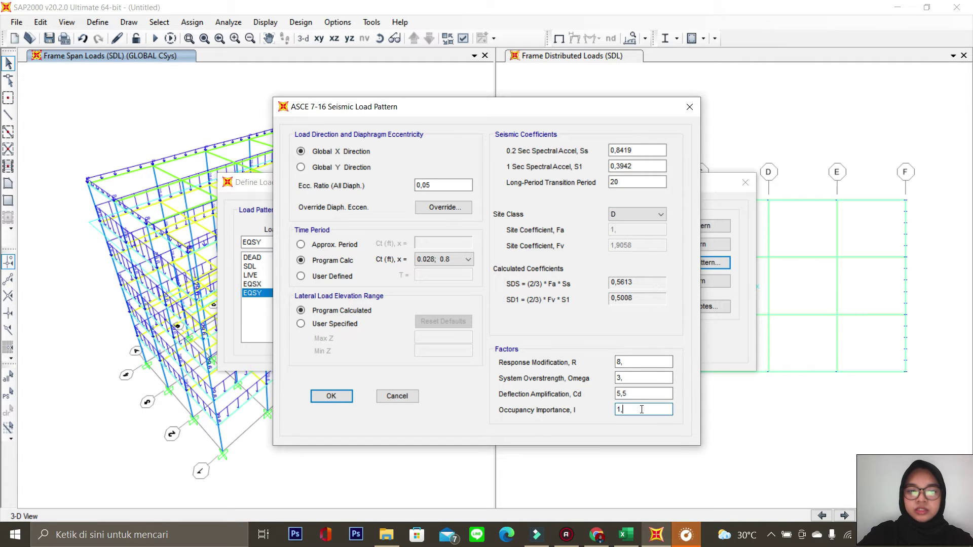
{"action": "left_click", "coordinate": [301, 276]}
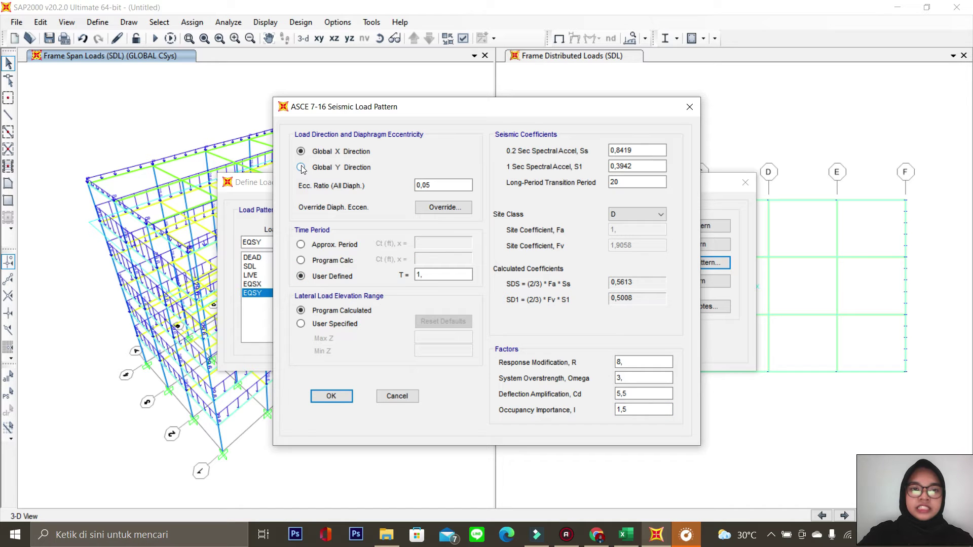
{"action": "left_click", "coordinate": [448, 275]}
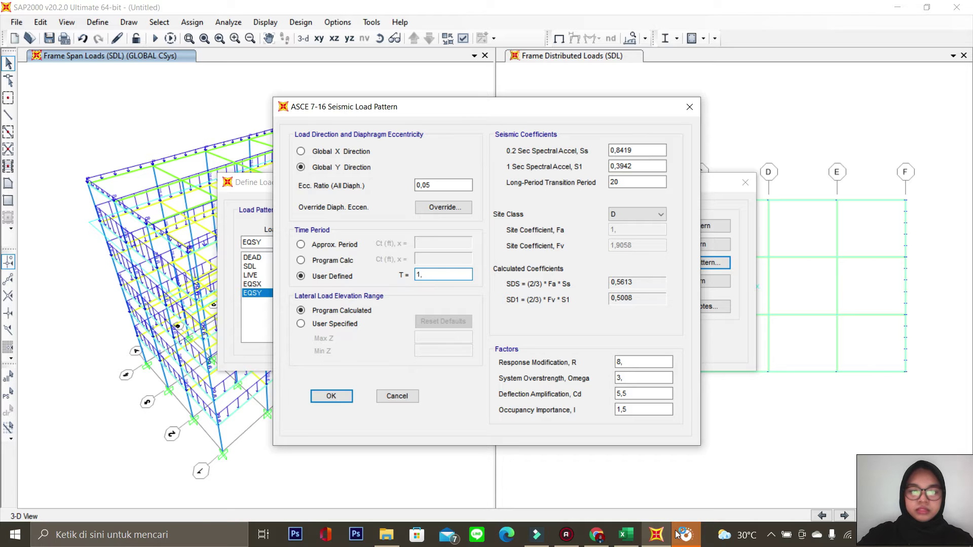
- Check period T on Excel's Periode Fundamental sheet, then set EQSY's user-defined T to 1,09665 in SAP2000 and accept the settings
{"action": "left_click", "coordinate": [626, 534]}
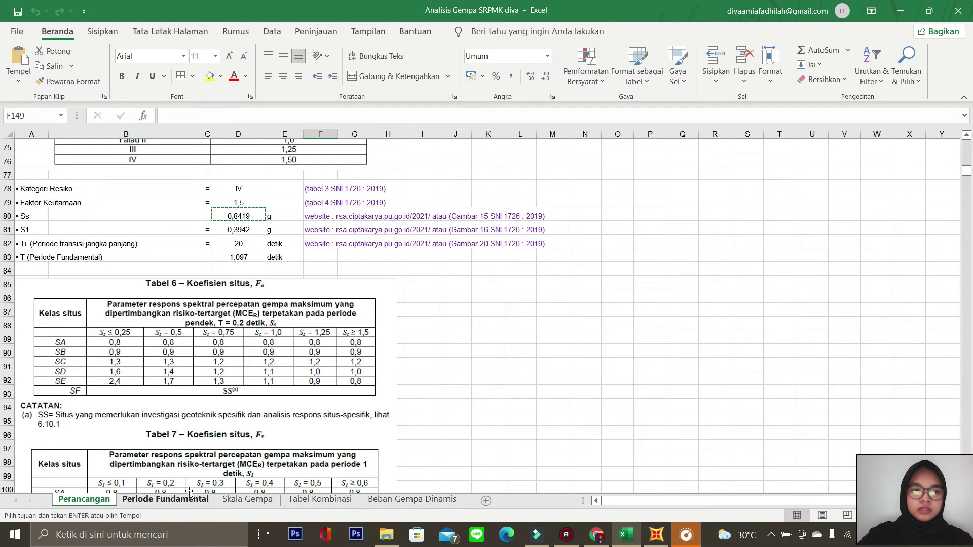
{"action": "left_click", "coordinate": [176, 502]}
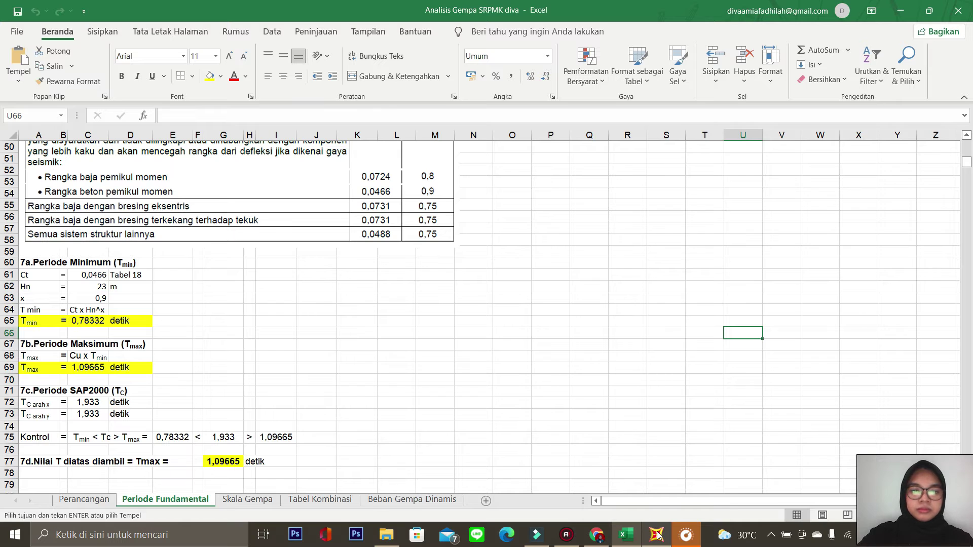
{"action": "mouse_move", "coordinate": [657, 534]}
{"action": "left_click", "coordinate": [658, 473]}
{"action": "type", "text": "1,"}
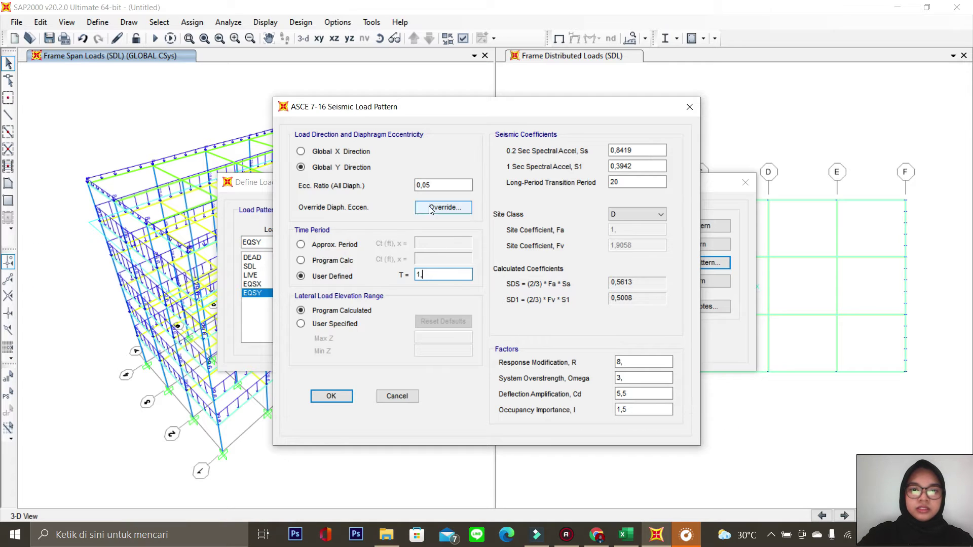
{"action": "type", "text": "09665"}
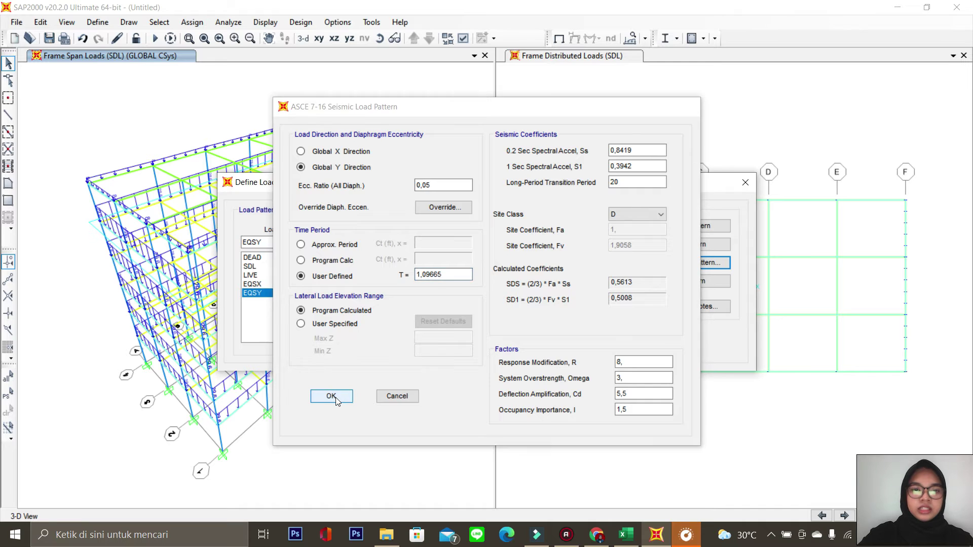
{"action": "left_click", "coordinate": [331, 396]}
- Review the lateral load settings of EQSX and accept the load pattern definitions
{"action": "left_click", "coordinate": [441, 286]}
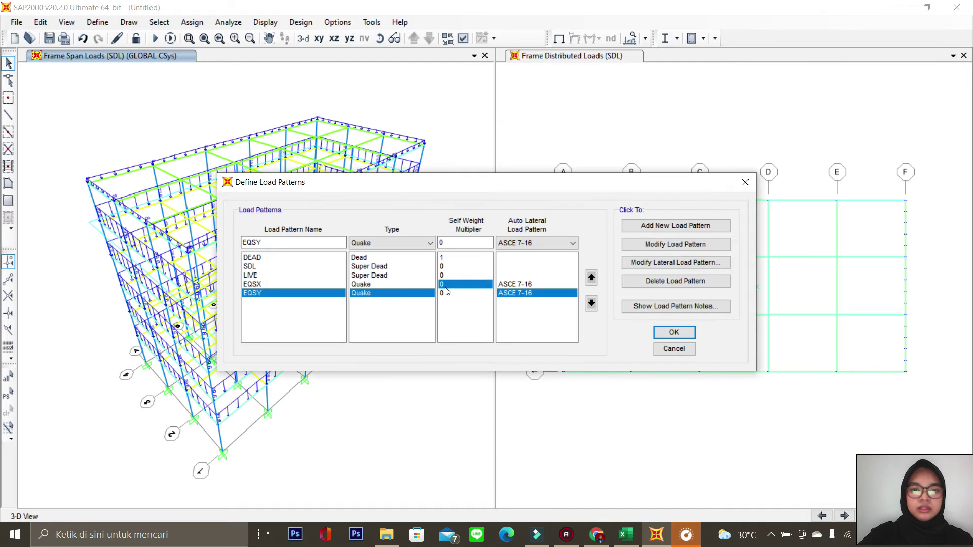
{"action": "left_click", "coordinate": [657, 266]}
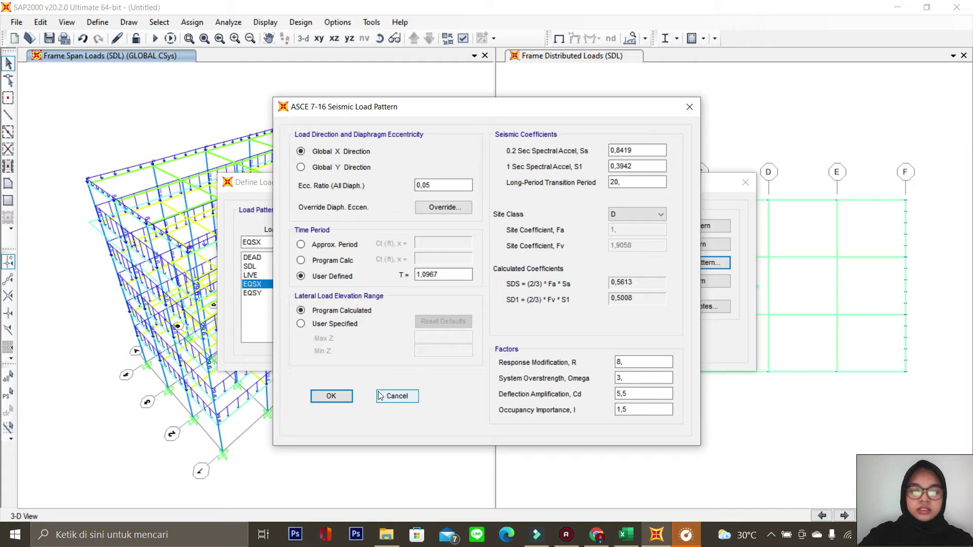
{"action": "left_click", "coordinate": [348, 397]}
{"action": "key", "text": "Return"}
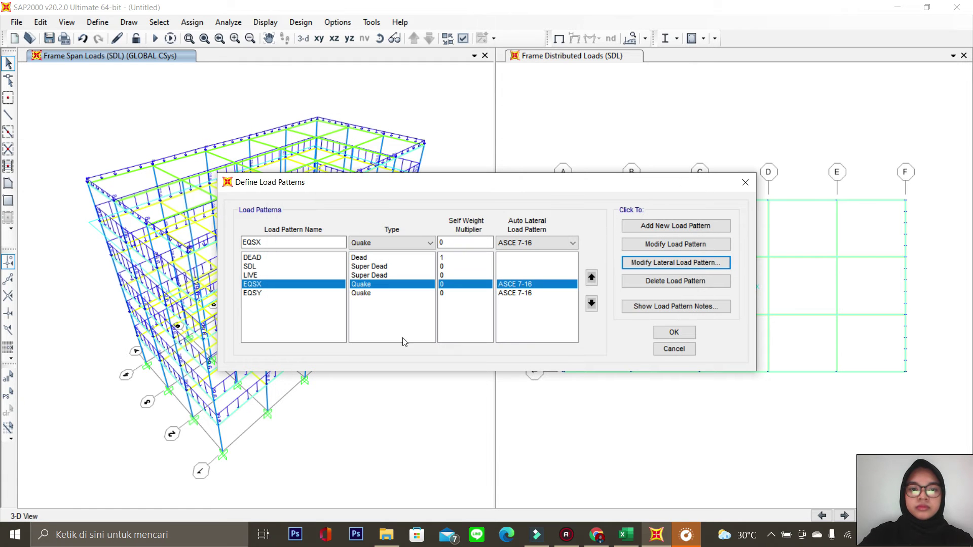
{"action": "left_click", "coordinate": [674, 333]}
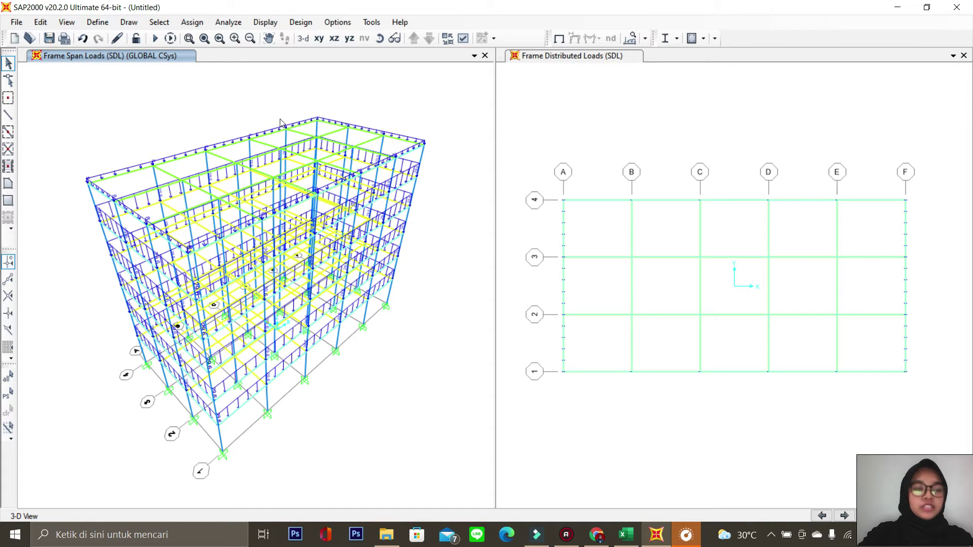
- Start adding a new response spectrum function of type ASCE 7-16
{"action": "left_click", "coordinate": [98, 22]}
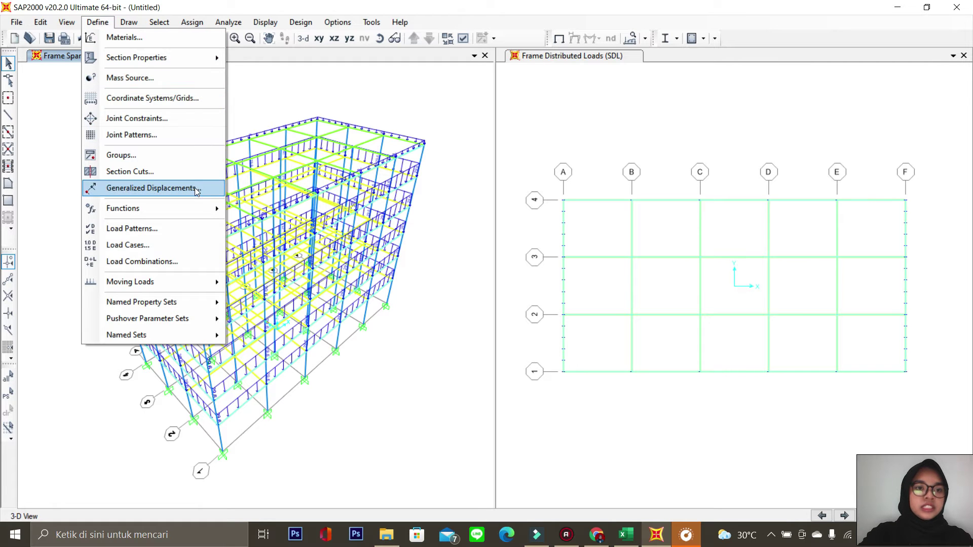
{"action": "mouse_move", "coordinate": [211, 211]}
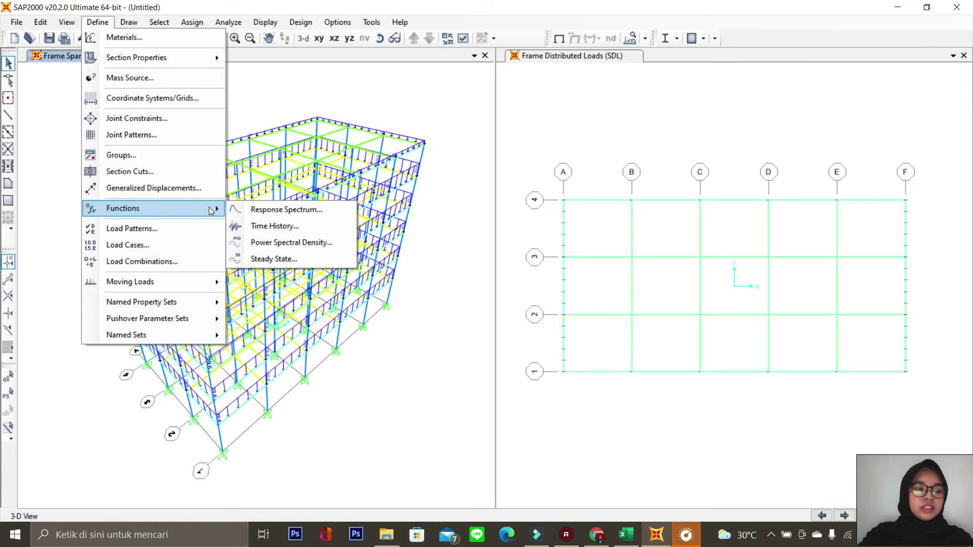
{"action": "left_click", "coordinate": [271, 219]}
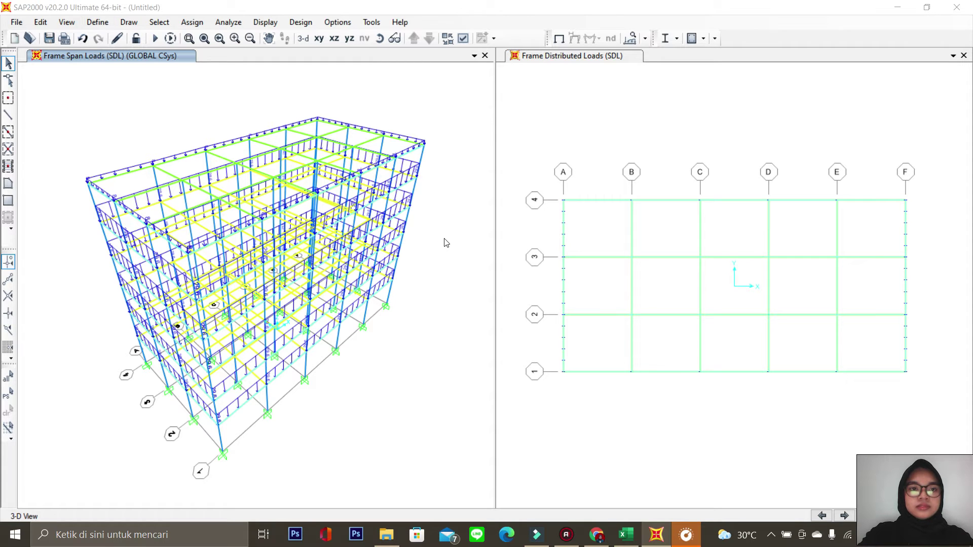
{"action": "left_click", "coordinate": [538, 232]}
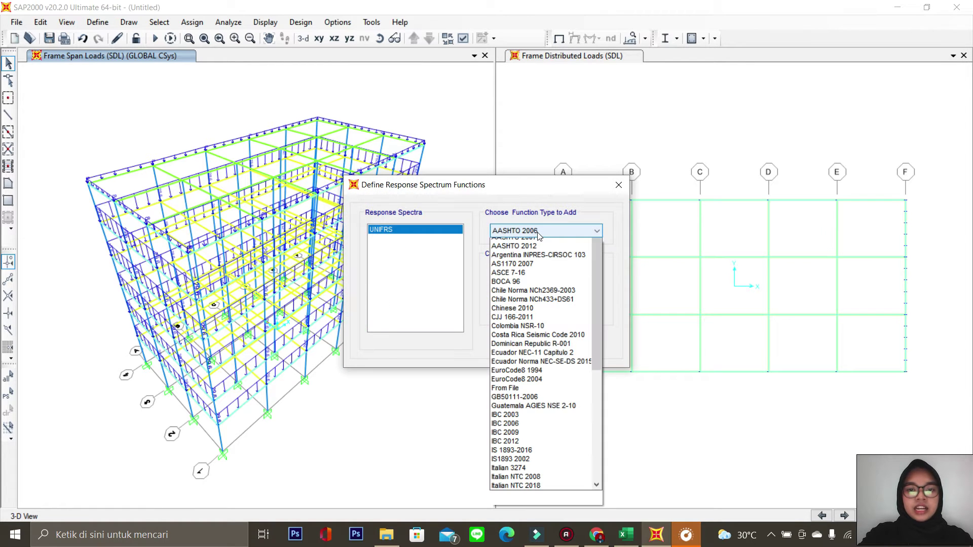
{"action": "left_click", "coordinate": [535, 288]}
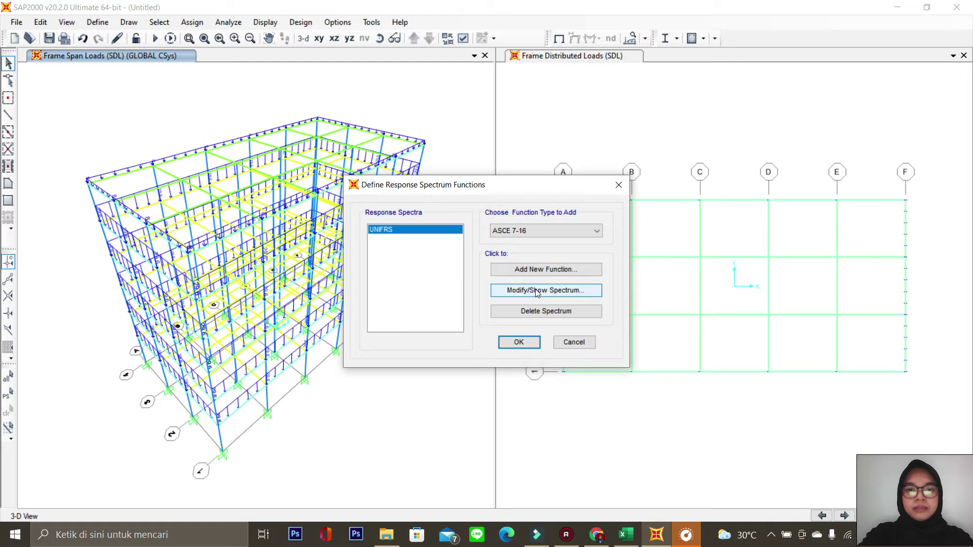
{"action": "left_click", "coordinate": [561, 269]}
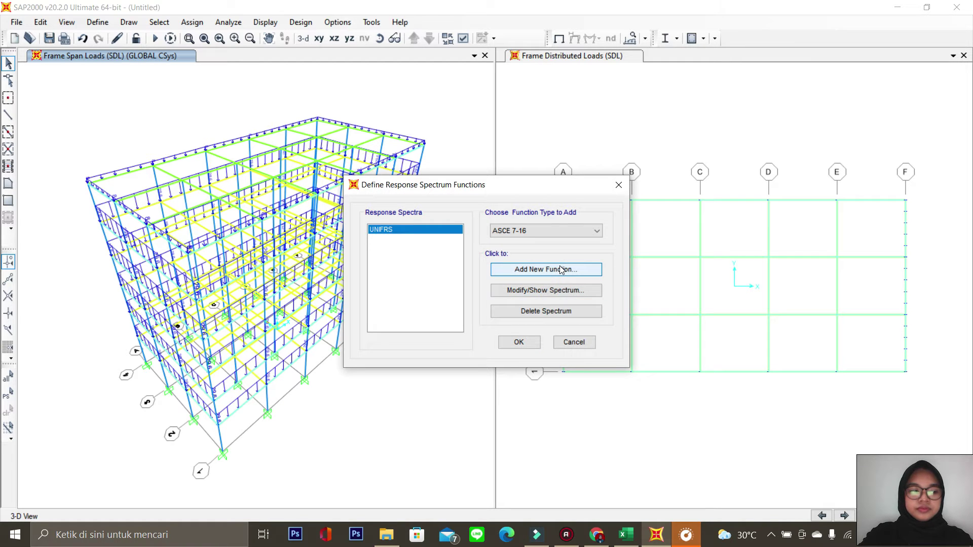
{"action": "left_click", "coordinate": [560, 269]}
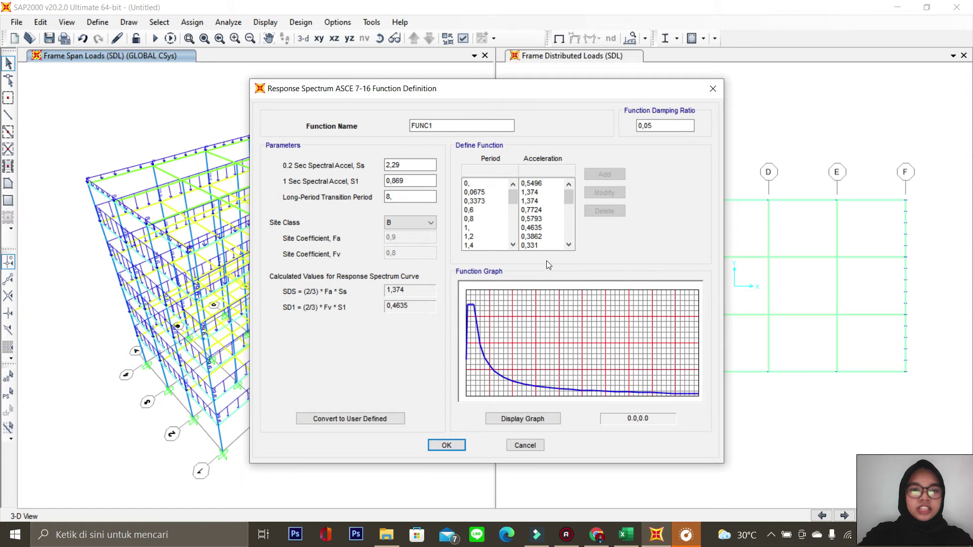
- Name the new response spectrum function RS MAGETAN
{"action": "left_click_drag", "start_coordinate": [434, 125], "coordinate": [406, 126]}
{"action": "type", "text": "rs"}
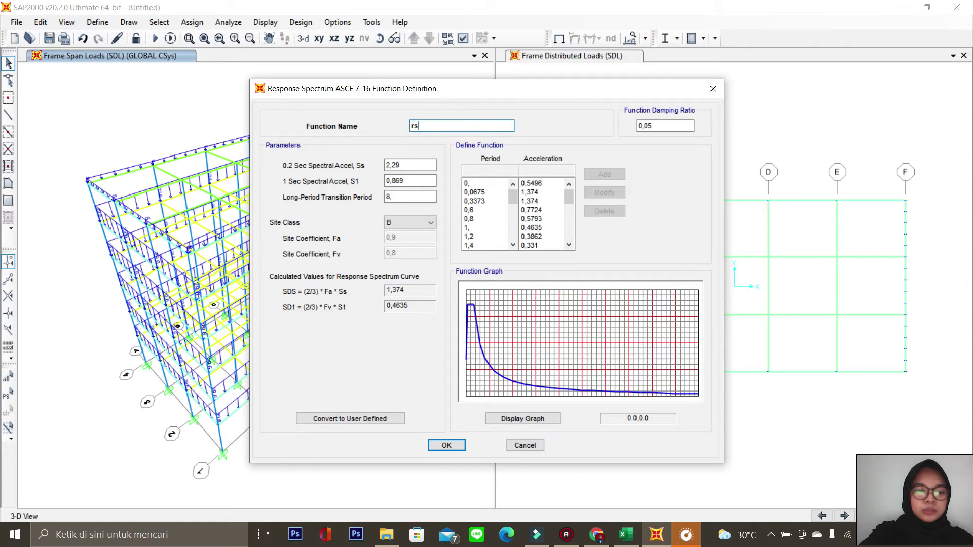
{"action": "key", "text": "BackSpace"}
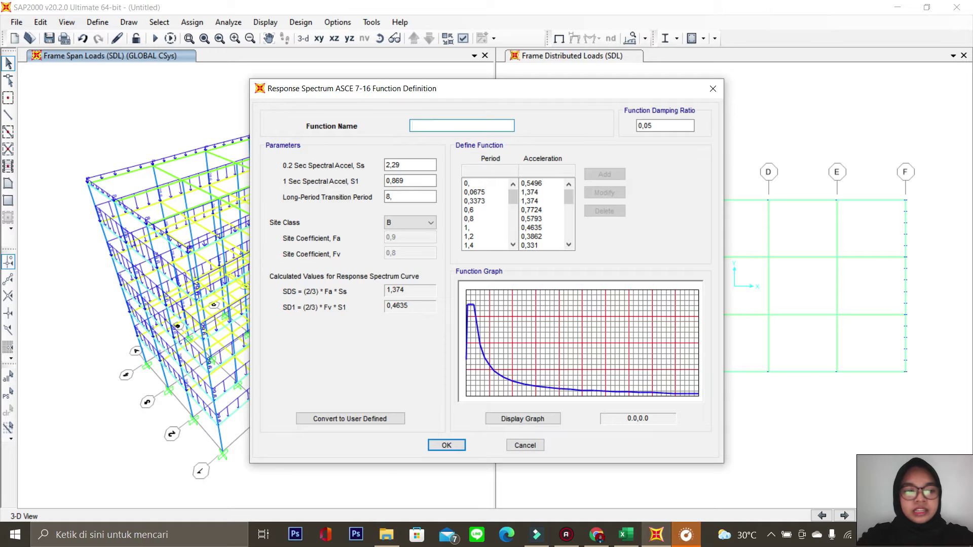
{"action": "type", "text": "RS MAGETAN"}
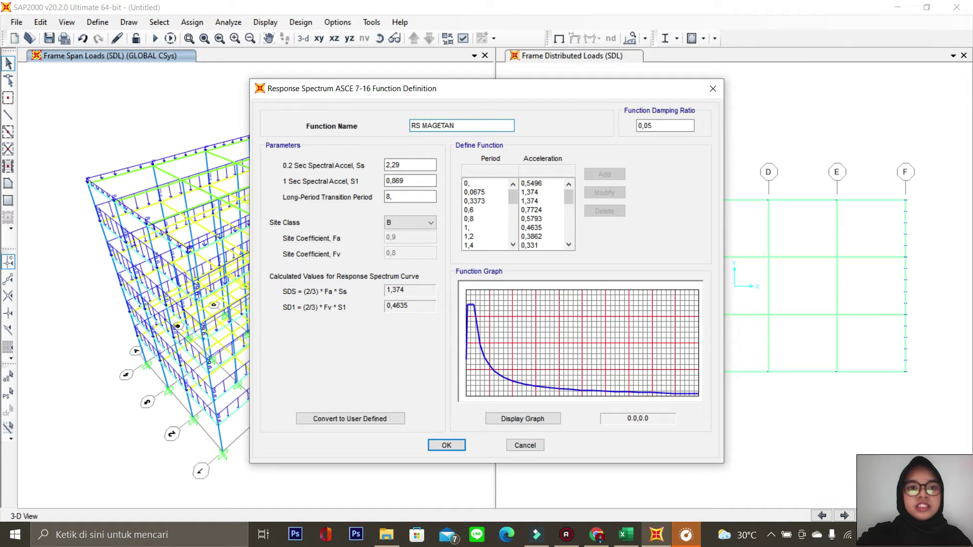
- Set the 0.2-second spectral acceleration Ss of the response spectrum function to 0,8419
{"action": "left_click_drag", "start_coordinate": [400, 165], "coordinate": [368, 164]}
{"action": "type", "text": "0,8"}
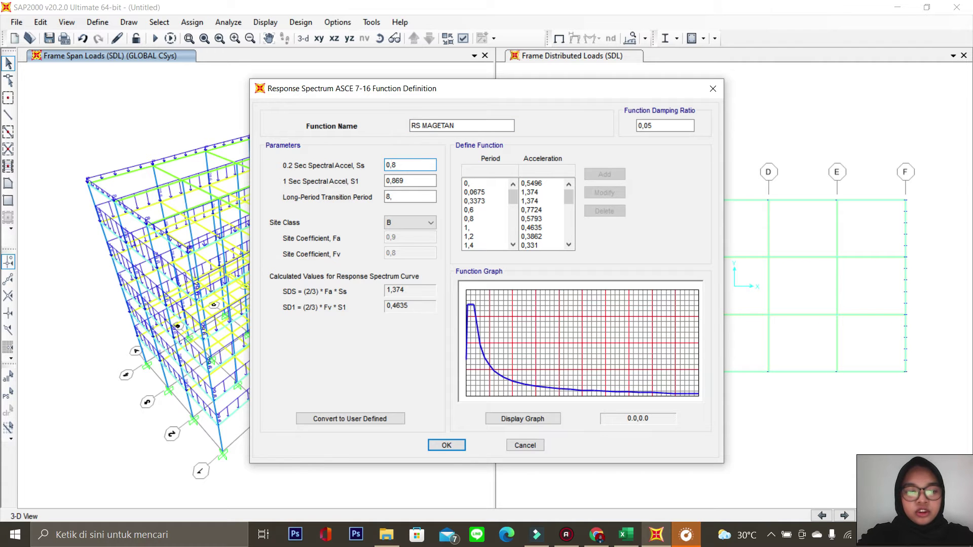
{"action": "type", "text": "94"}
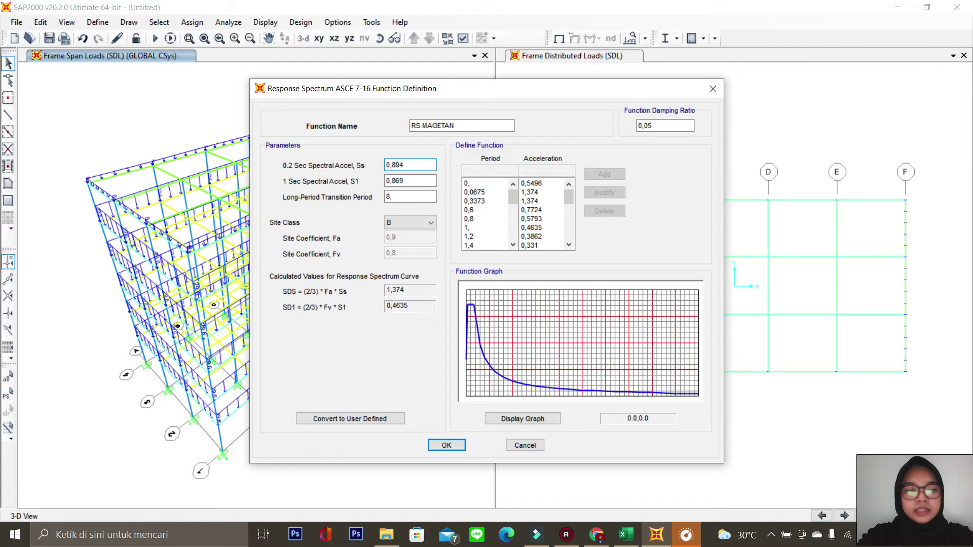
{"action": "key", "text": "BackSpace"}
{"action": "key", "text": "BackSpace"}
{"action": "type", "text": "419"}
- Set the 1-second spectral acceleration S1 of the response spectrum function to 0,3942
{"action": "left_click", "coordinate": [406, 183]}
{"action": "key", "text": "BackSpace"}
{"action": "key", "text": "BackSpace"}
{"action": "key", "text": "BackSpace"}
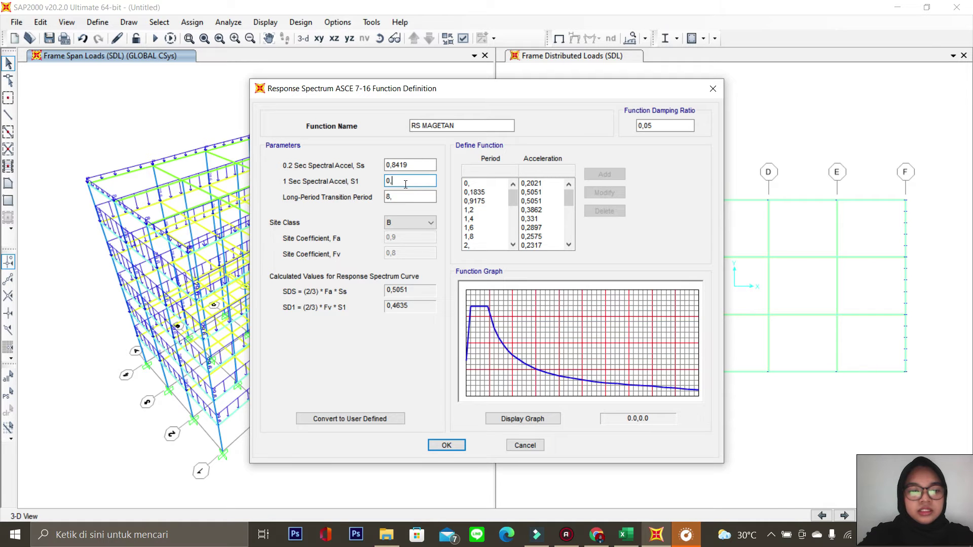
{"action": "type", "text": "39"}
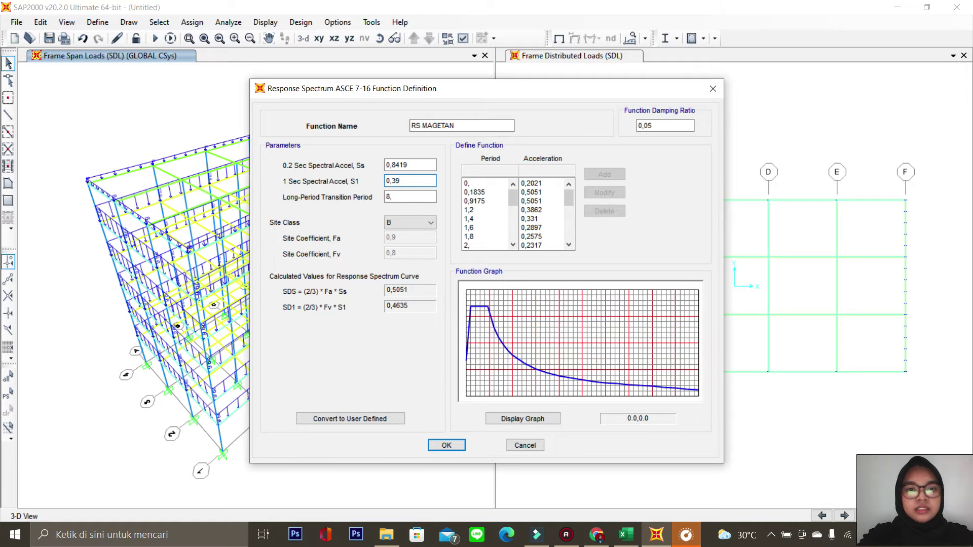
{"action": "type", "text": "42"}
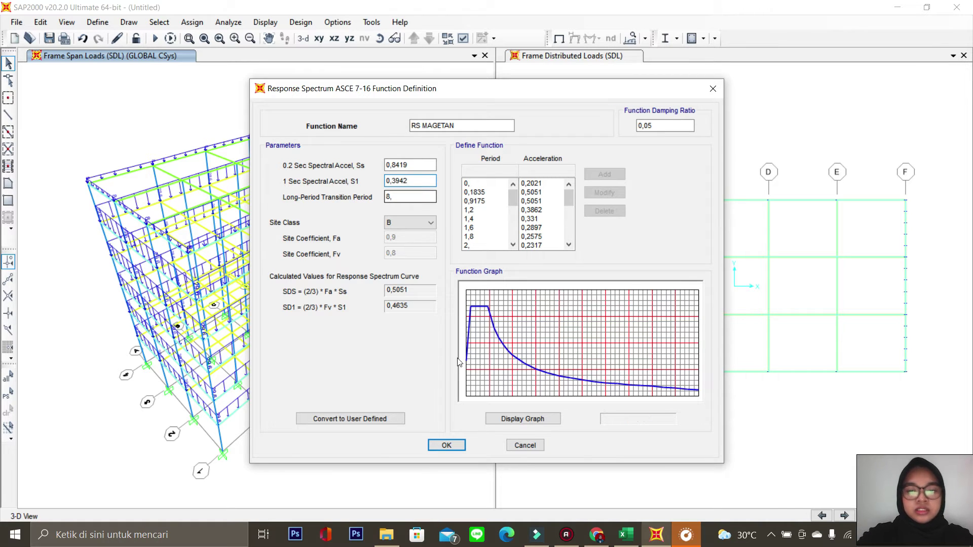
- Look up TL on the Perancangan sheet in Excel and set the function's long-period transition period to 20 in SAP2000
{"action": "left_click", "coordinate": [625, 535]}
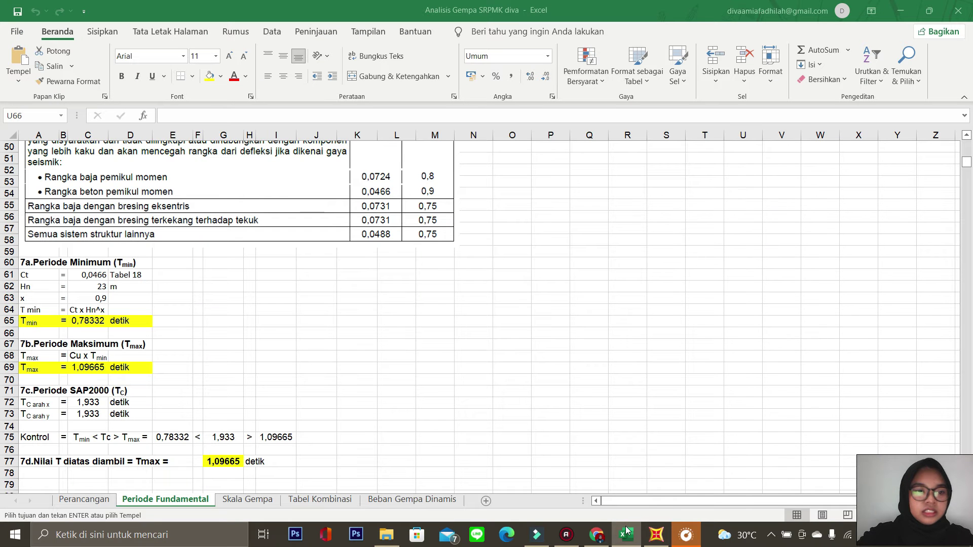
{"action": "left_click", "coordinate": [84, 499]}
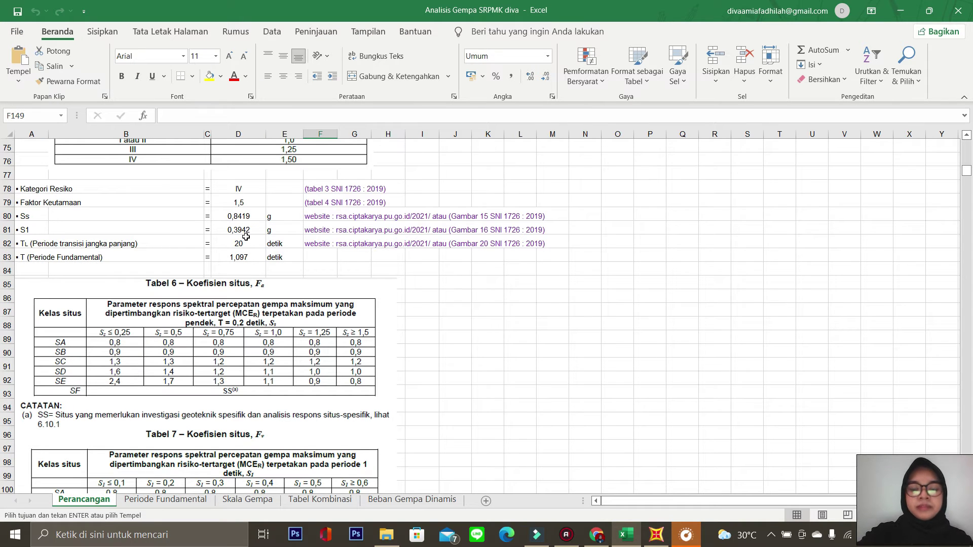
{"action": "left_click", "coordinate": [656, 534]}
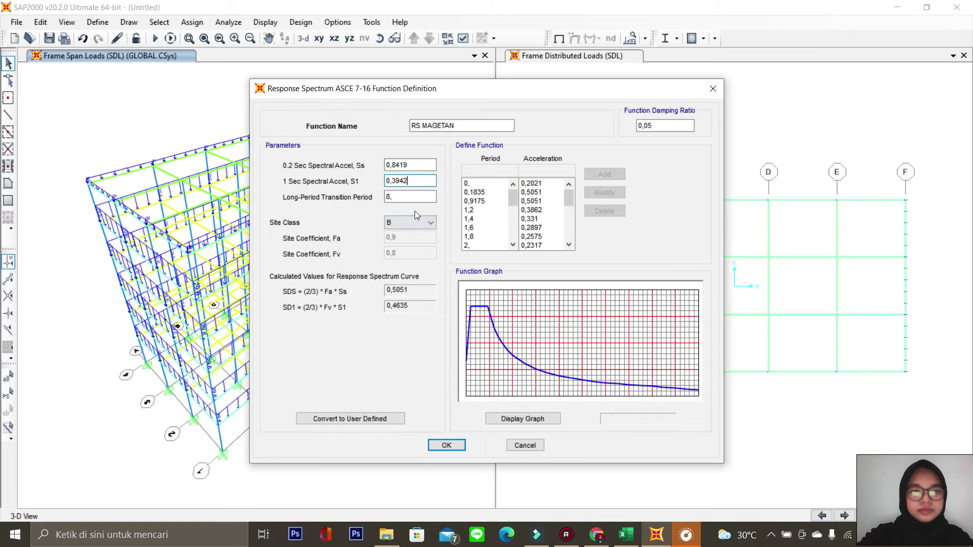
{"action": "double_click", "coordinate": [410, 197]}
{"action": "type", "text": "20"}
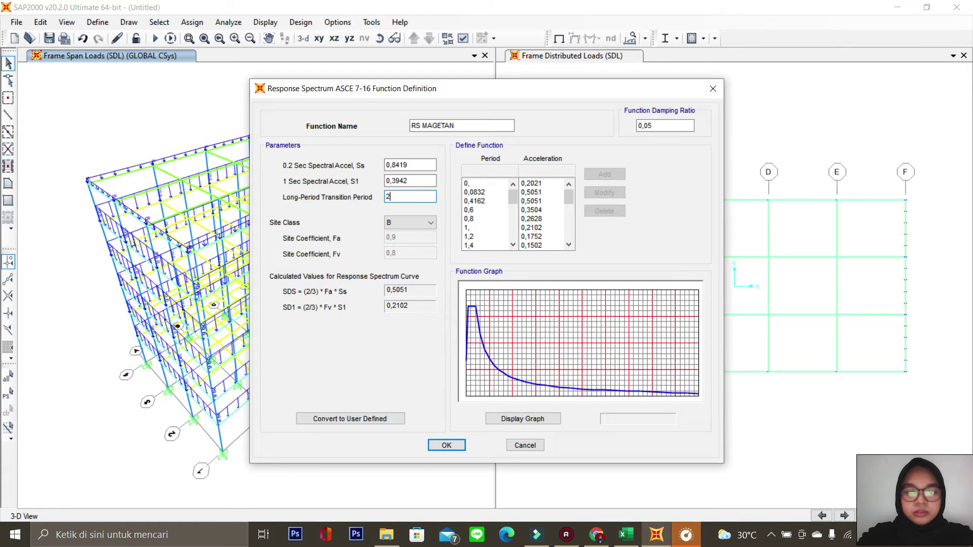
- Set the site class of the response spectrum function to D and accept the function definitions
{"action": "left_click", "coordinate": [413, 226]}
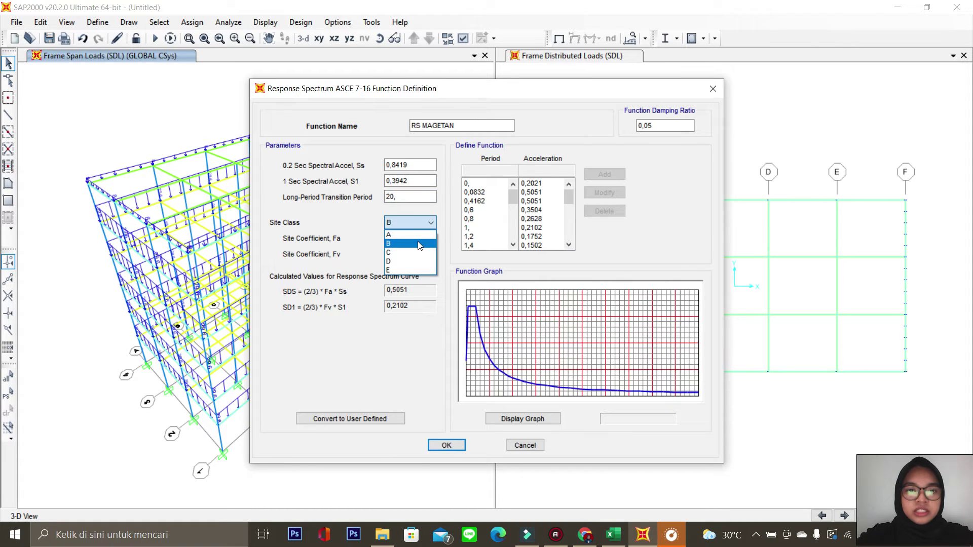
{"action": "left_click", "coordinate": [421, 262]}
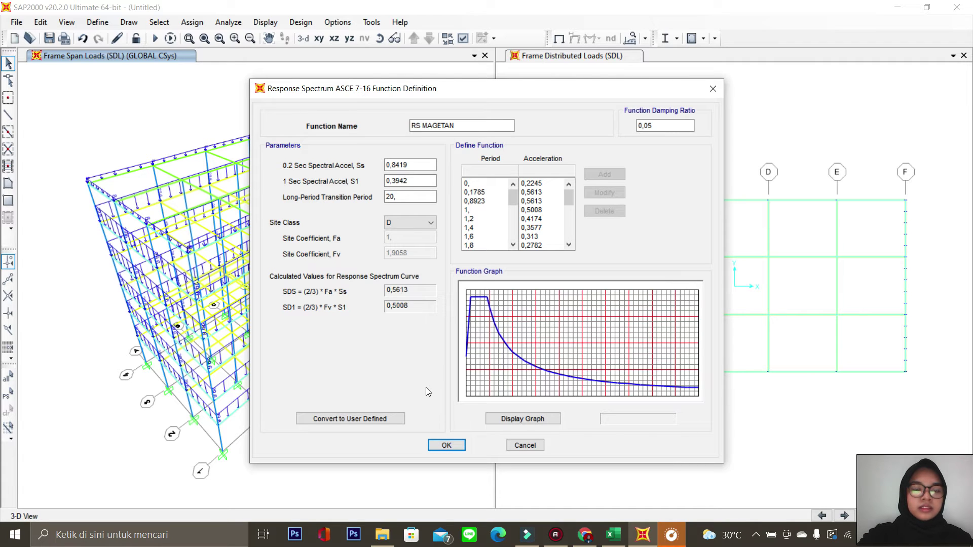
{"action": "left_click", "coordinate": [446, 445]}
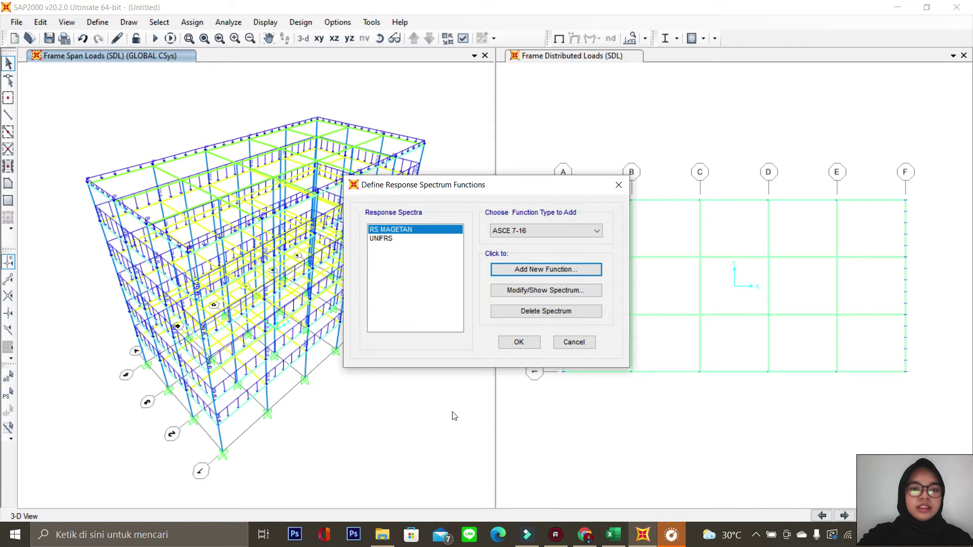
{"action": "left_click", "coordinate": [519, 342]}
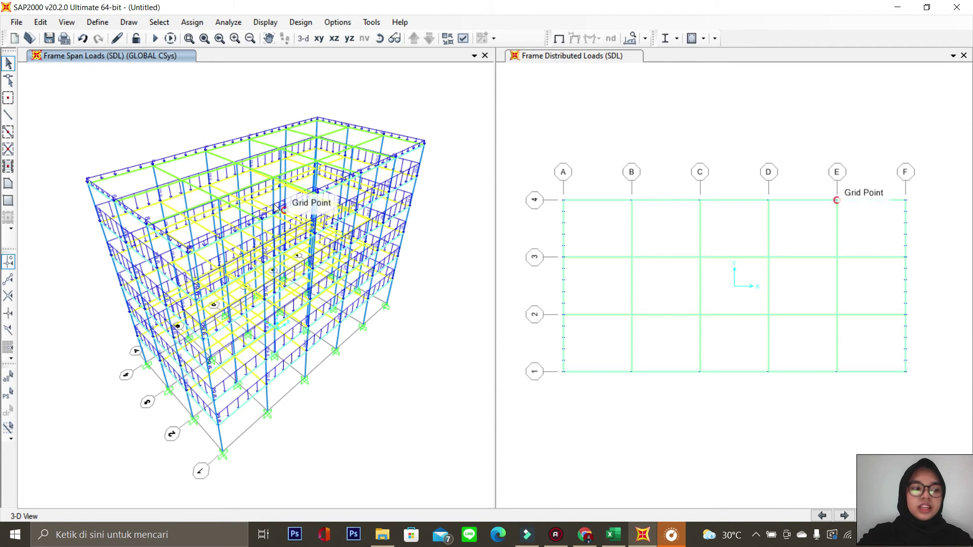
- Add a new load case named EQDX with the load case type Response Spectrum
{"action": "left_click", "coordinate": [100, 23]}
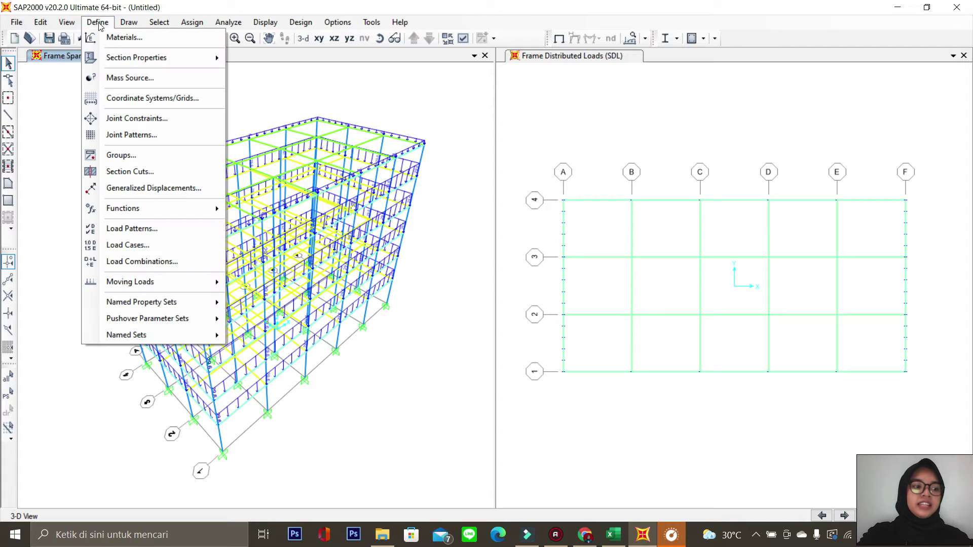
{"action": "left_click", "coordinate": [199, 247]}
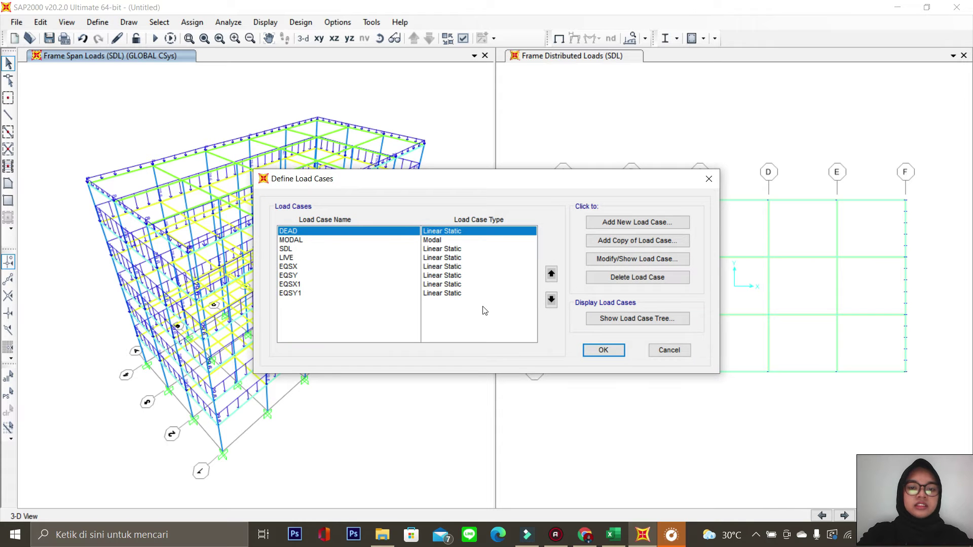
{"action": "left_click", "coordinate": [633, 225]}
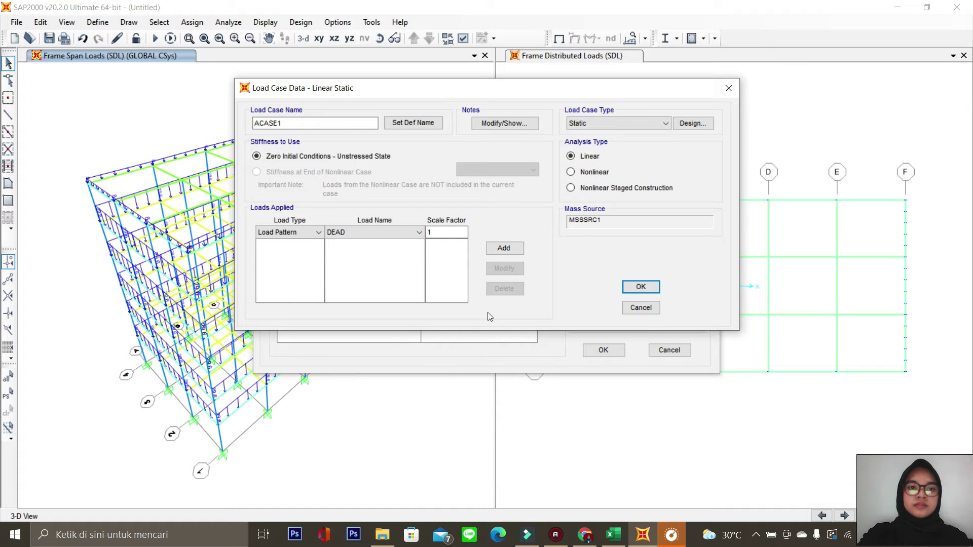
{"action": "left_click", "coordinate": [318, 123]}
{"action": "double_click", "coordinate": [318, 123]}
{"action": "type", "text": "EQDX"}
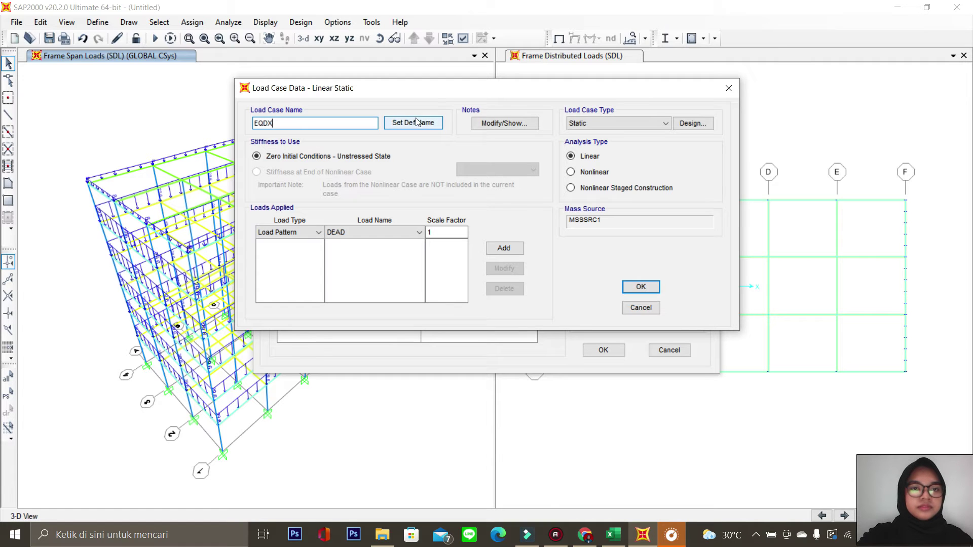
{"action": "left_click", "coordinate": [591, 123]}
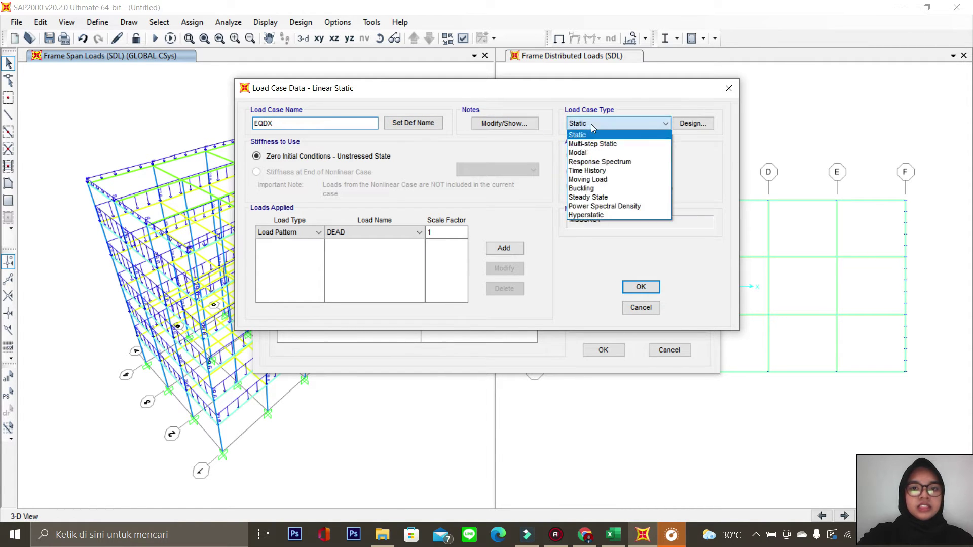
{"action": "left_click", "coordinate": [605, 163]}
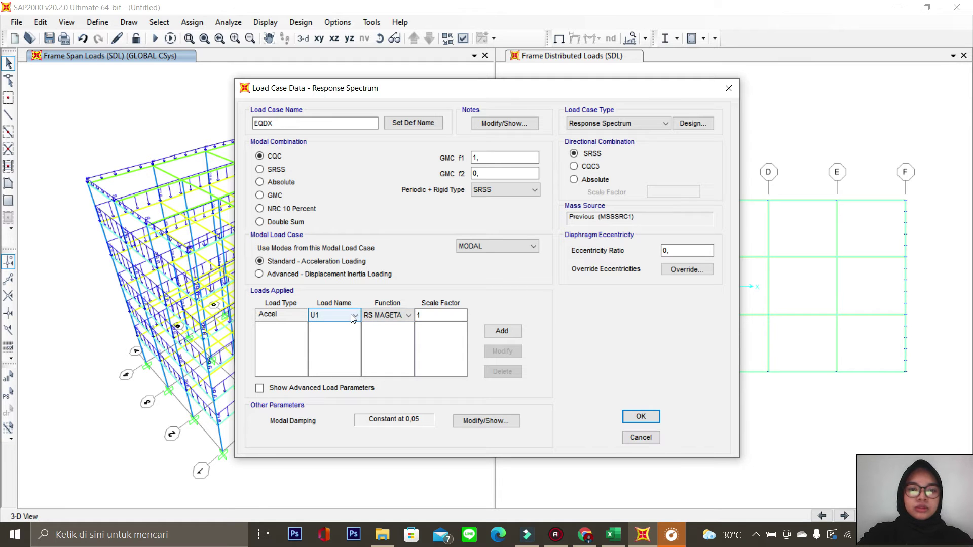
- Switch to Excel and examine the seismic scale factor calculation from I, g and R on the Skala Gempa sheet
{"action": "left_click", "coordinate": [445, 310]}
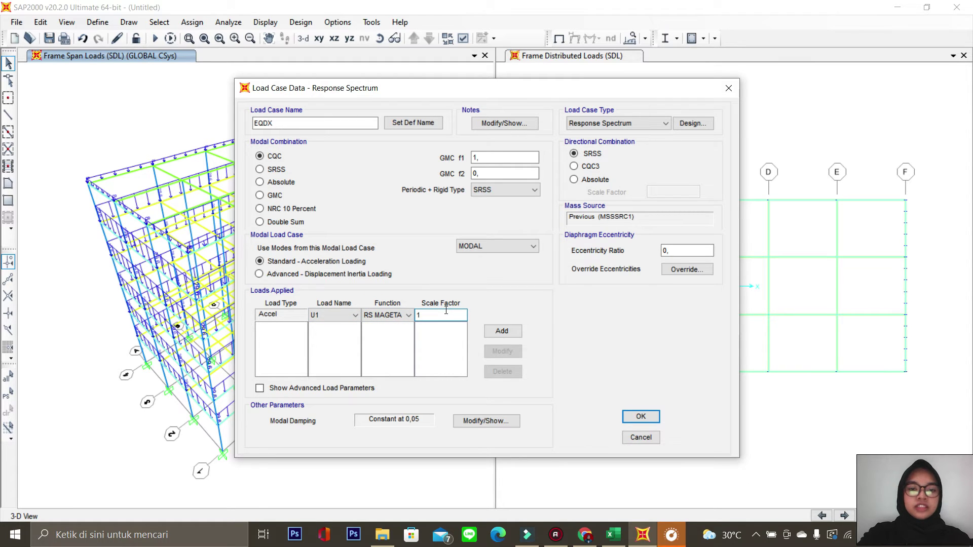
{"action": "left_click", "coordinate": [613, 534]}
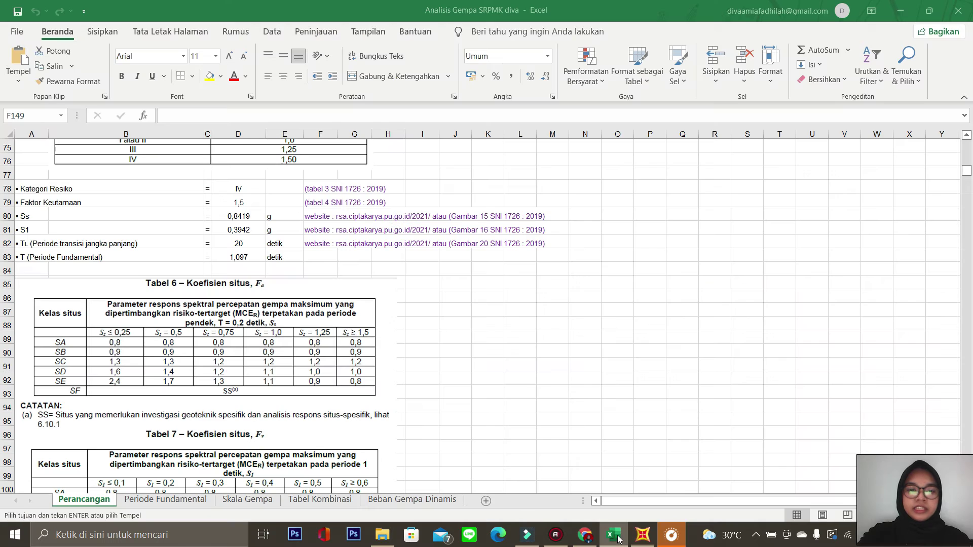
{"action": "left_click", "coordinate": [266, 500]}
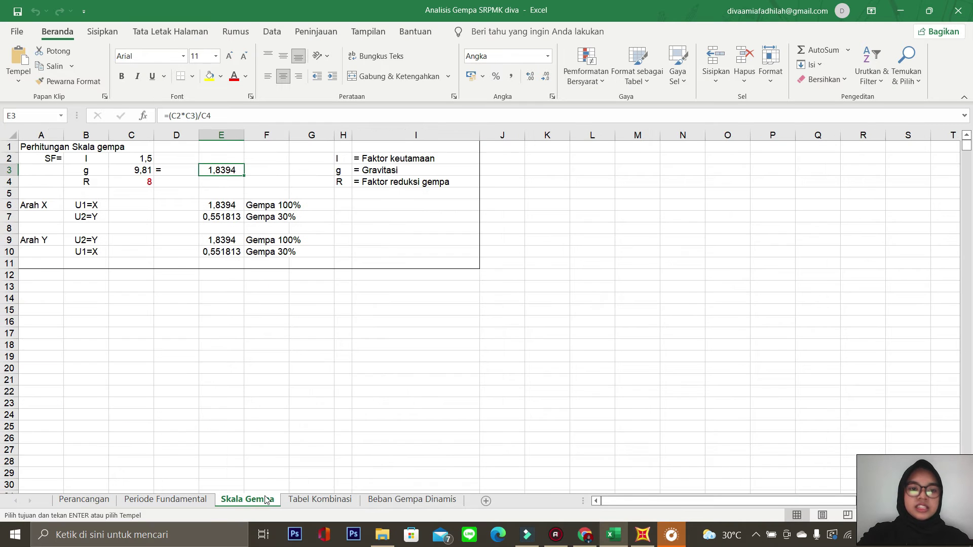
{"action": "left_click", "coordinate": [148, 158]}
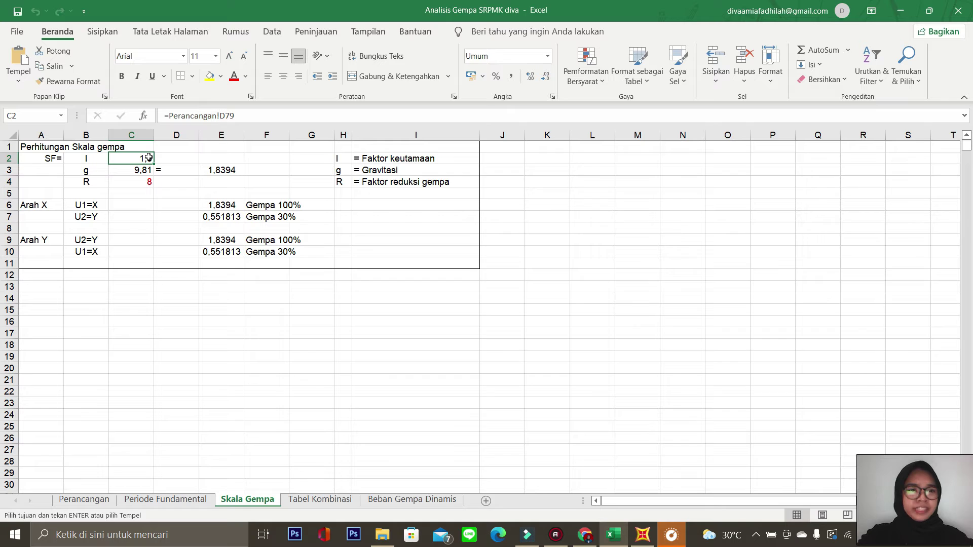
{"action": "left_click", "coordinate": [143, 170]}
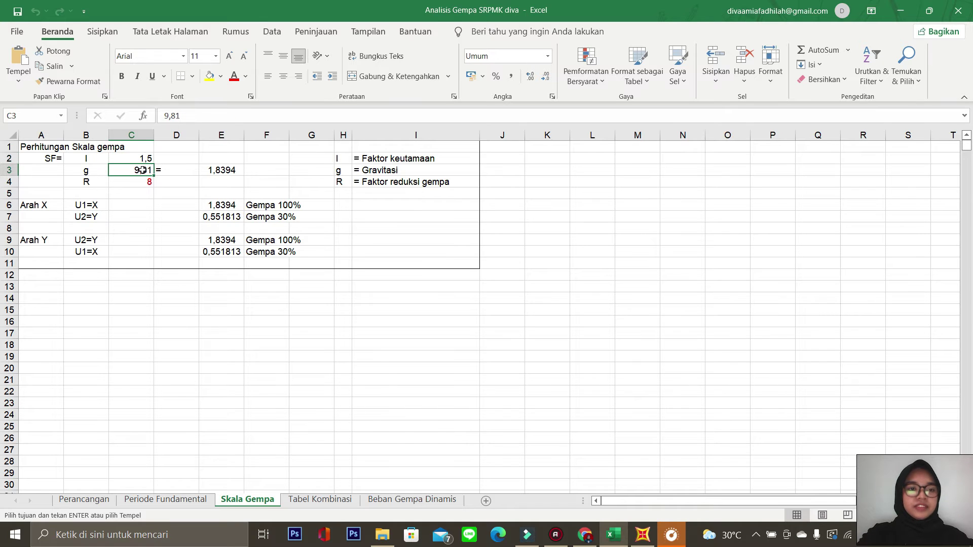
{"action": "left_click", "coordinate": [150, 180]}
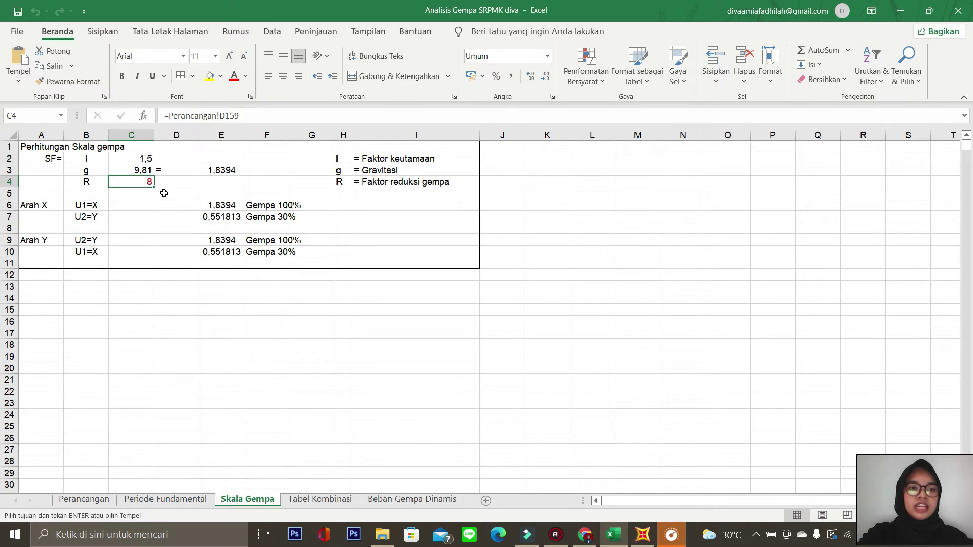
{"action": "left_click", "coordinate": [213, 170]}
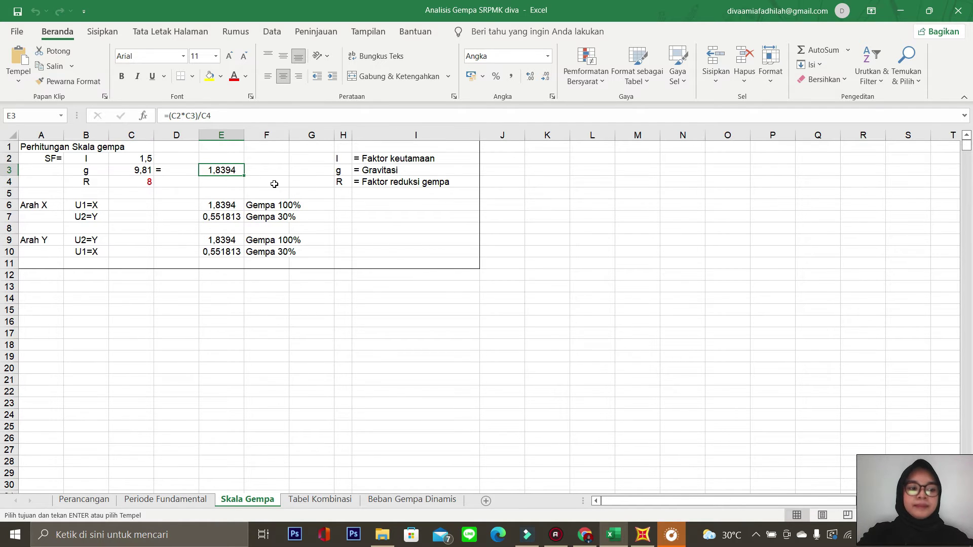
- Back in SAP2000, add the U1 acceleration load with function RS MAGETAN and scale factor 1,8394 to EQDX and accept the case
{"action": "left_click", "coordinate": [643, 535]}
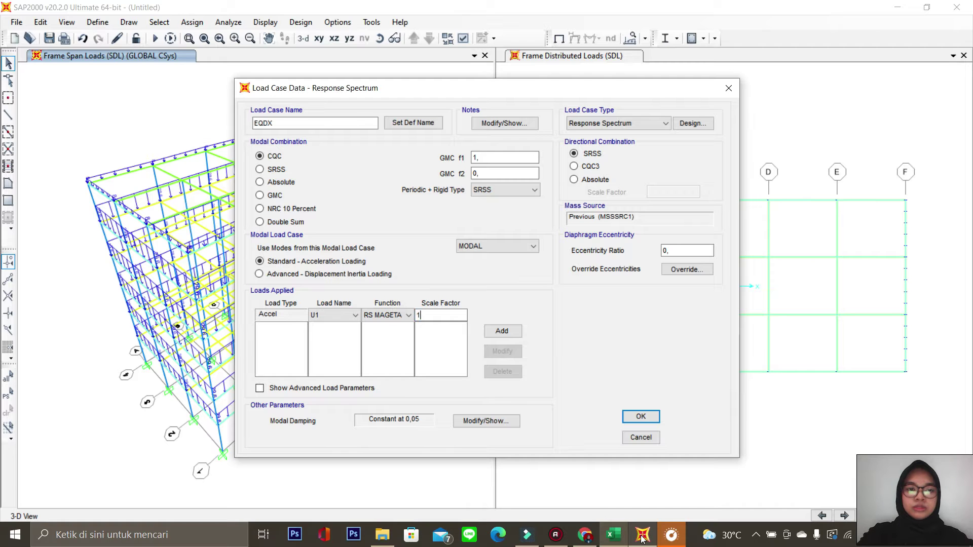
{"action": "type", "text": "8"}
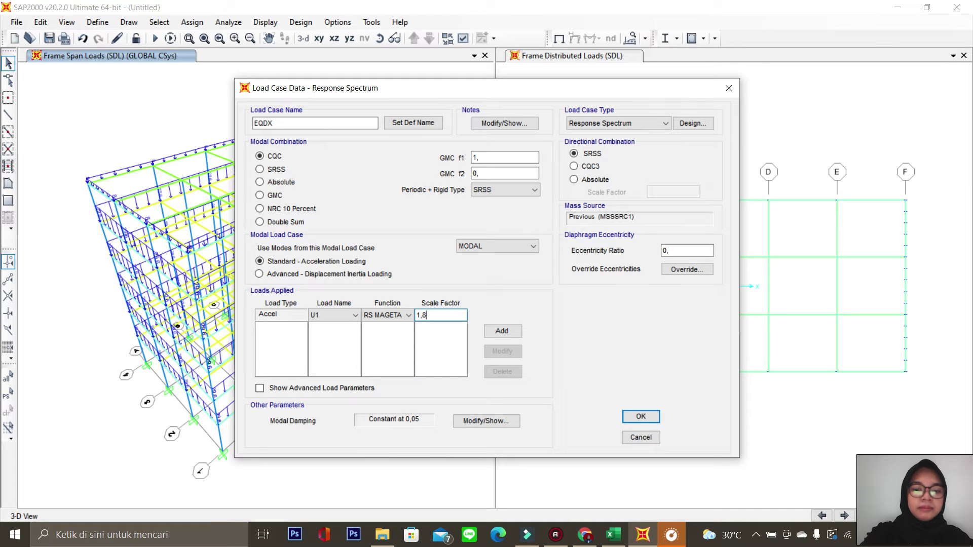
{"action": "type", "text": "394"}
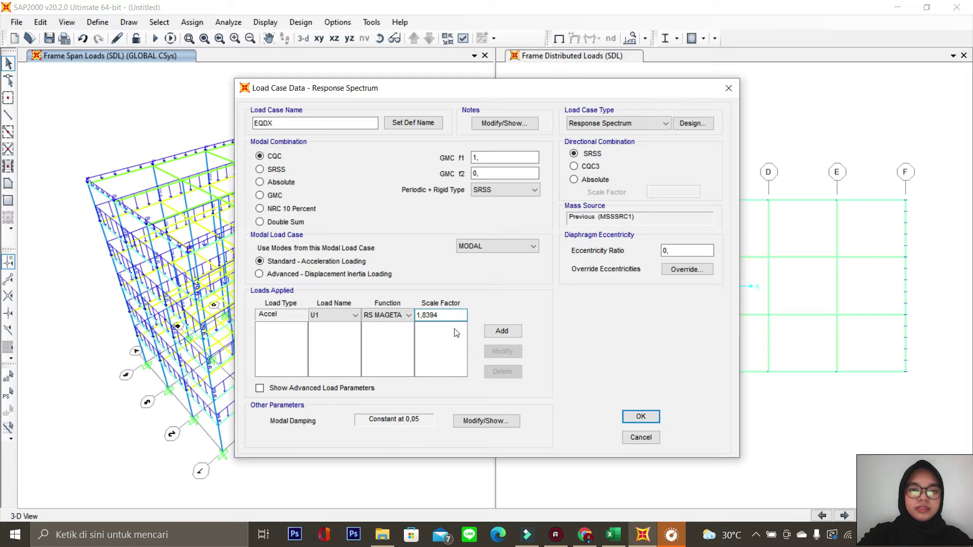
{"action": "left_click", "coordinate": [505, 333]}
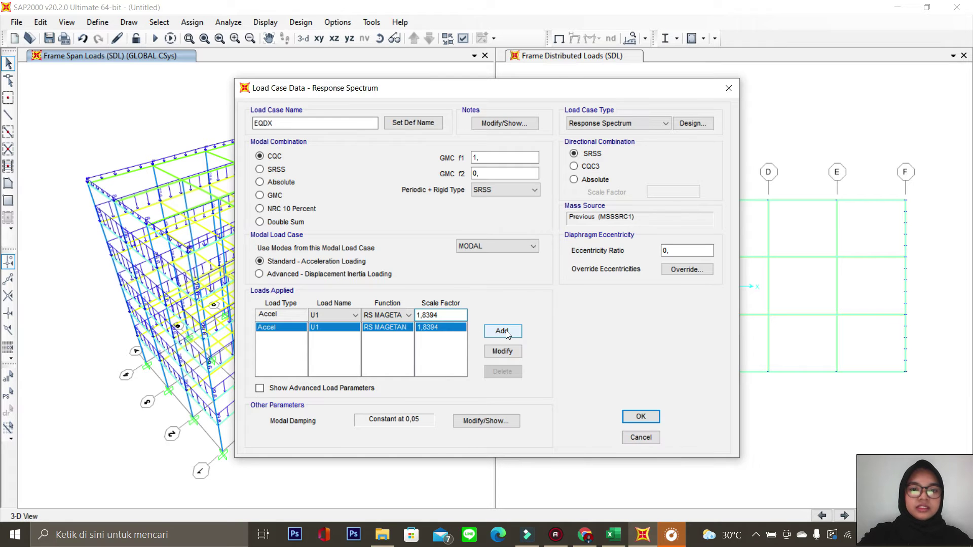
{"action": "left_click", "coordinate": [641, 416]}
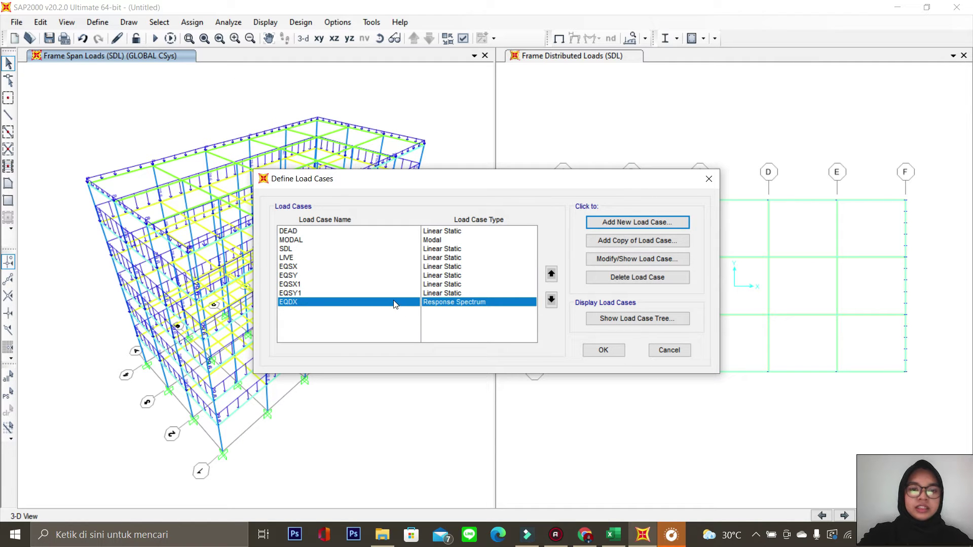
- Add a copy of load case EQDX with its applied acceleration load changed to direction U2
{"action": "left_click", "coordinate": [394, 304]}
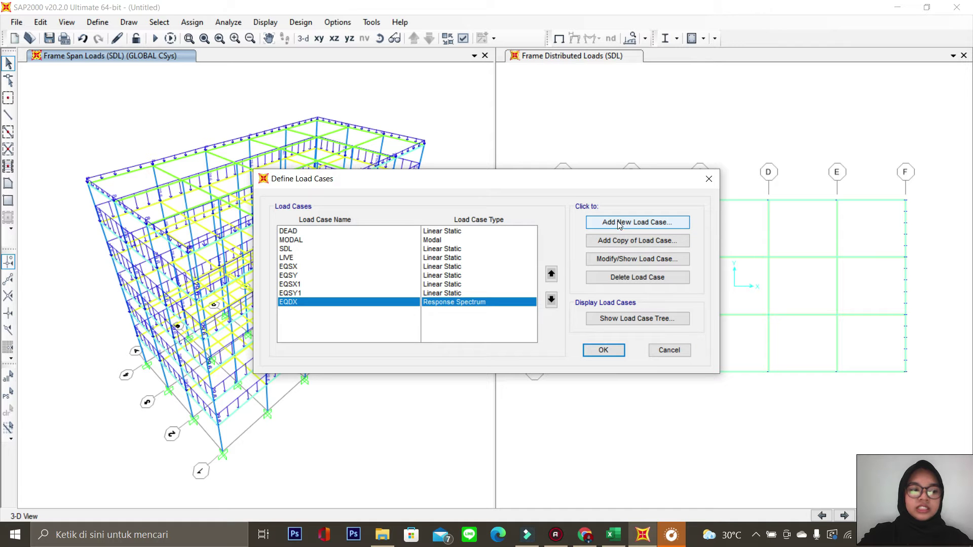
{"action": "left_click", "coordinate": [631, 243]}
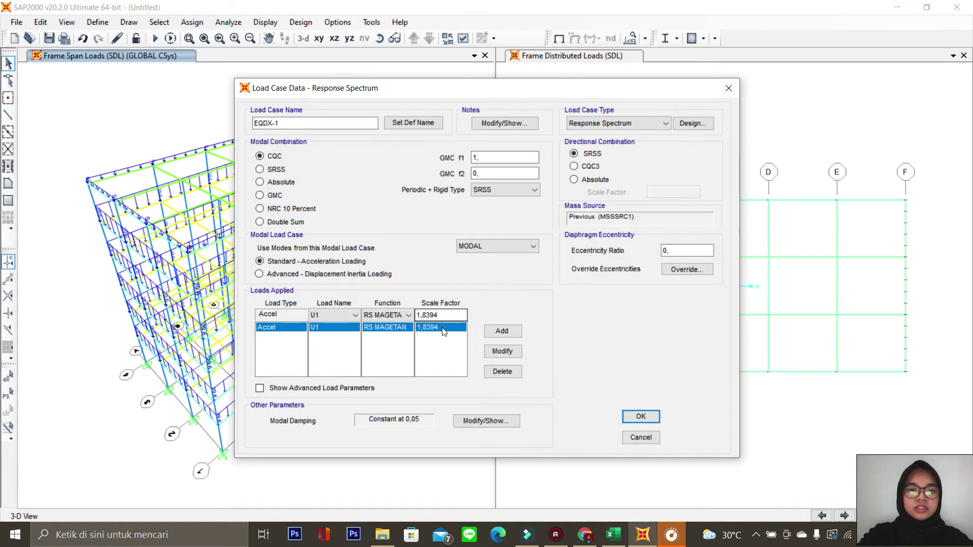
{"action": "left_click", "coordinate": [324, 315]}
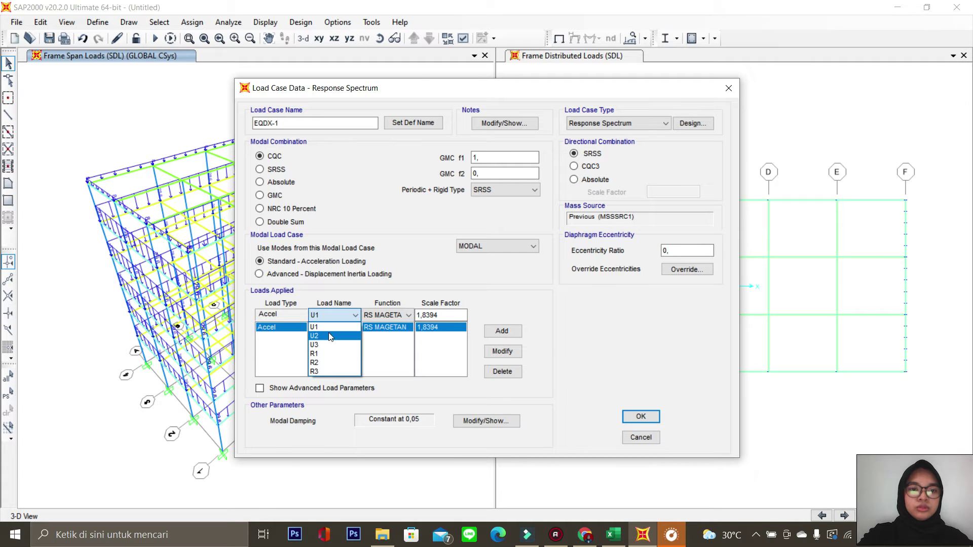
{"action": "left_click", "coordinate": [330, 337]}
{"action": "left_click", "coordinate": [502, 351]}
{"action": "left_click", "coordinate": [641, 416]}
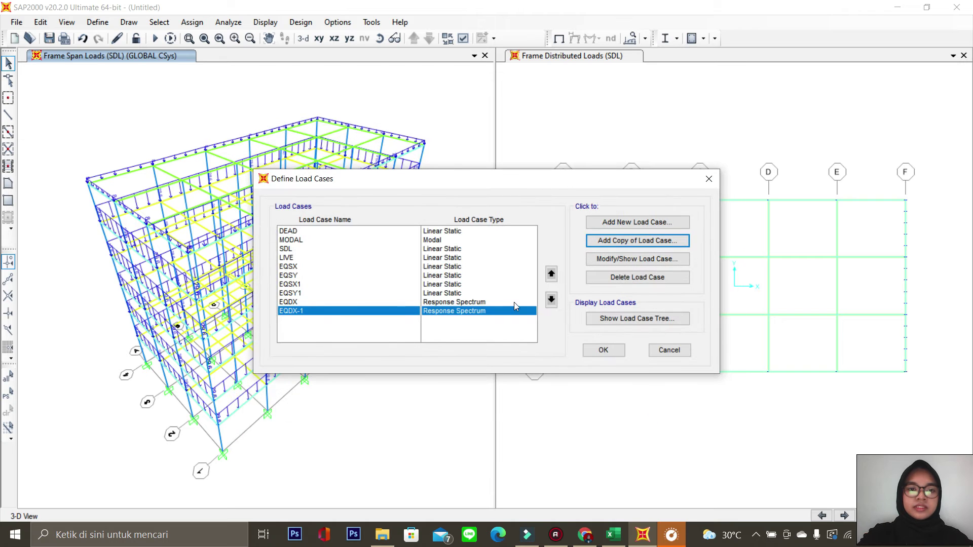
{"action": "left_click", "coordinate": [513, 302]}
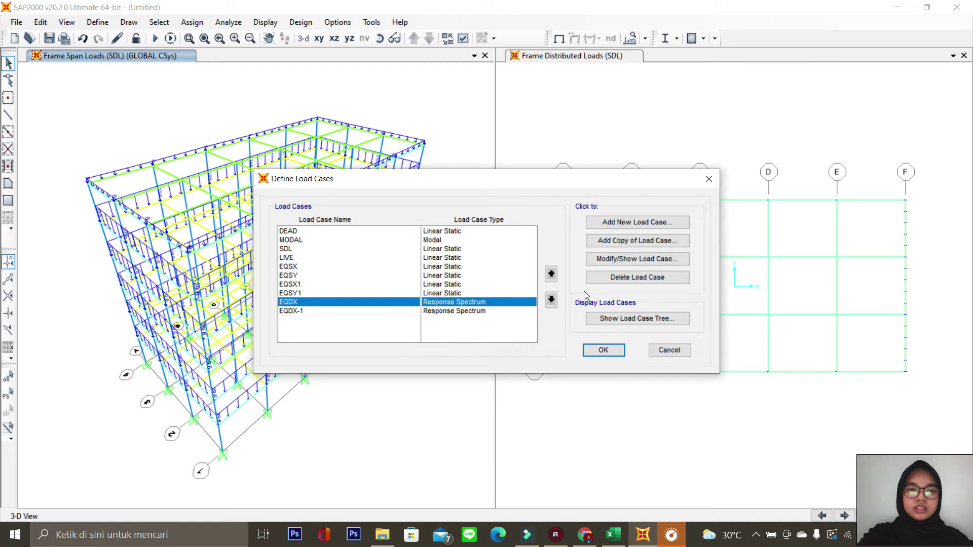
{"action": "left_click", "coordinate": [434, 294]}
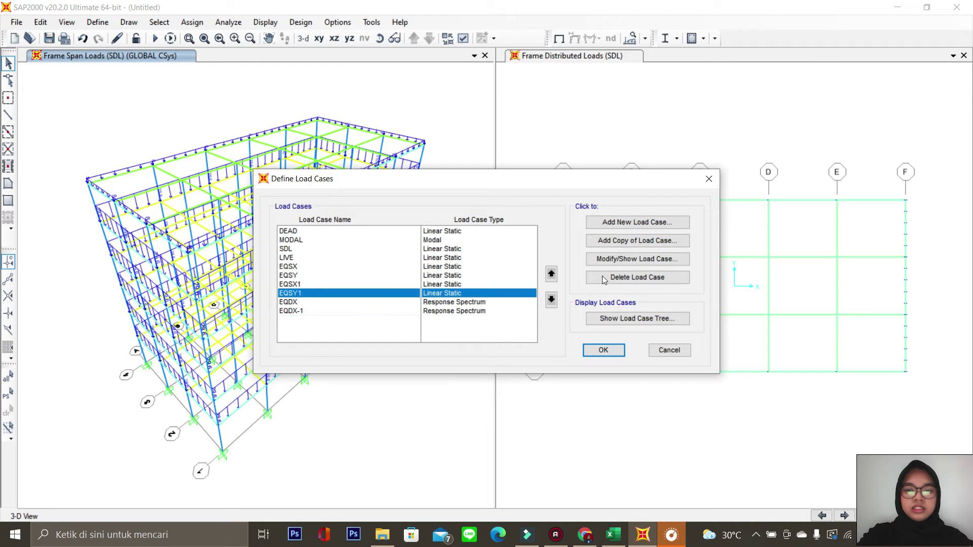
{"action": "left_click", "coordinate": [657, 279]}
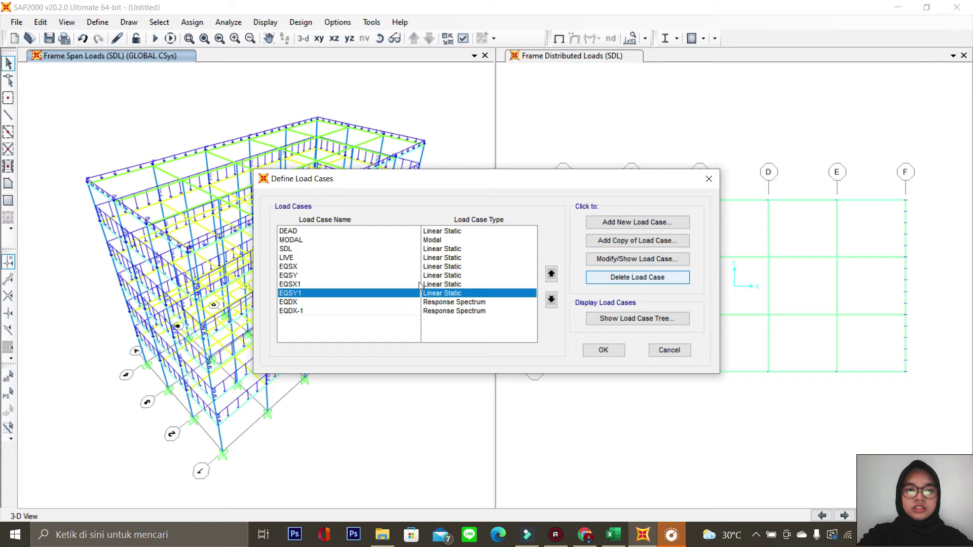
{"action": "left_click", "coordinate": [528, 316]}
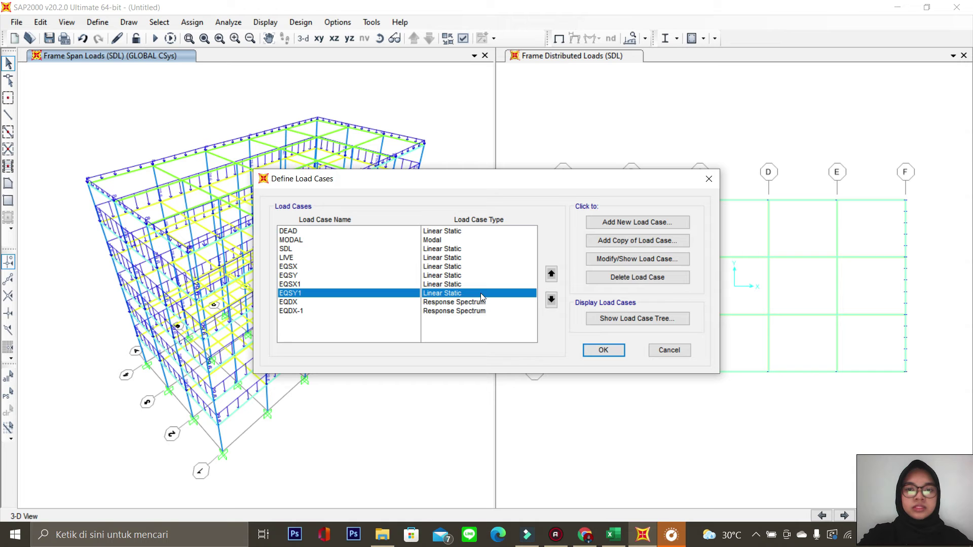
- Review the applied loads of load cases EQSY1 and EQSX1 without changing them
{"action": "left_click", "coordinate": [611, 260]}
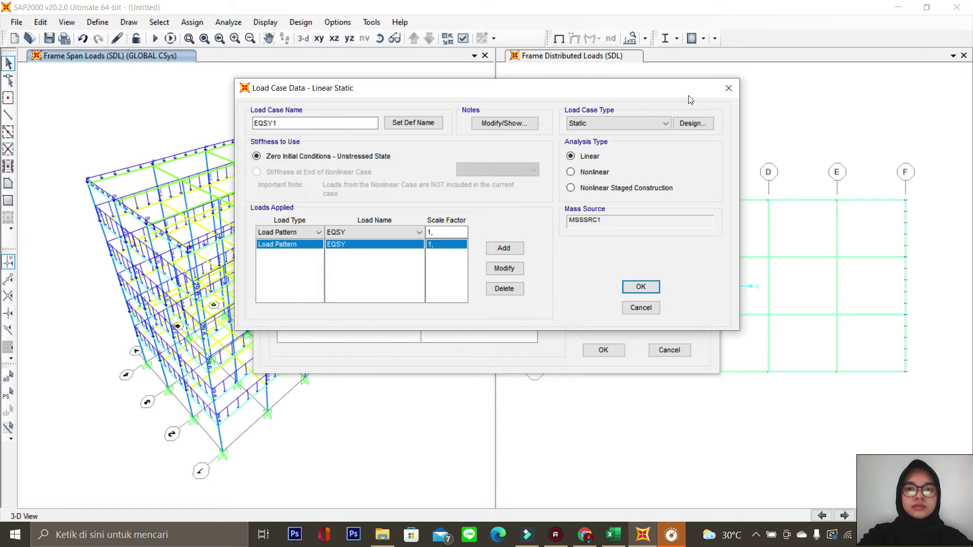
{"action": "left_click", "coordinate": [728, 90]}
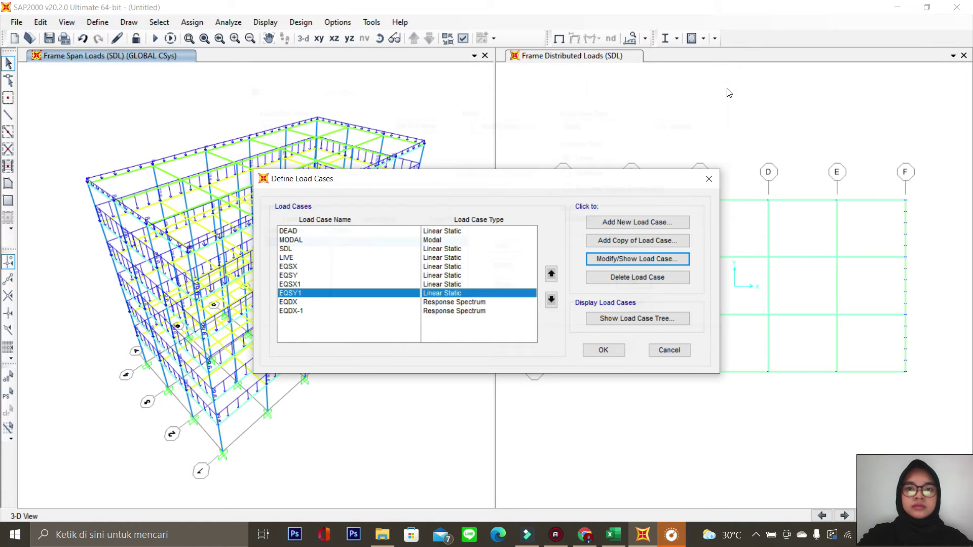
{"action": "left_click", "coordinate": [452, 284]}
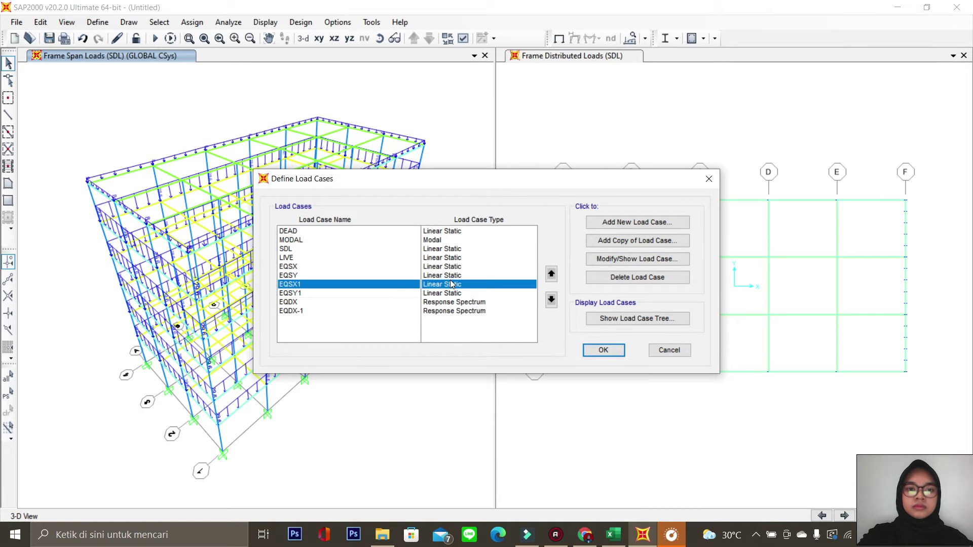
{"action": "left_click", "coordinate": [656, 257]}
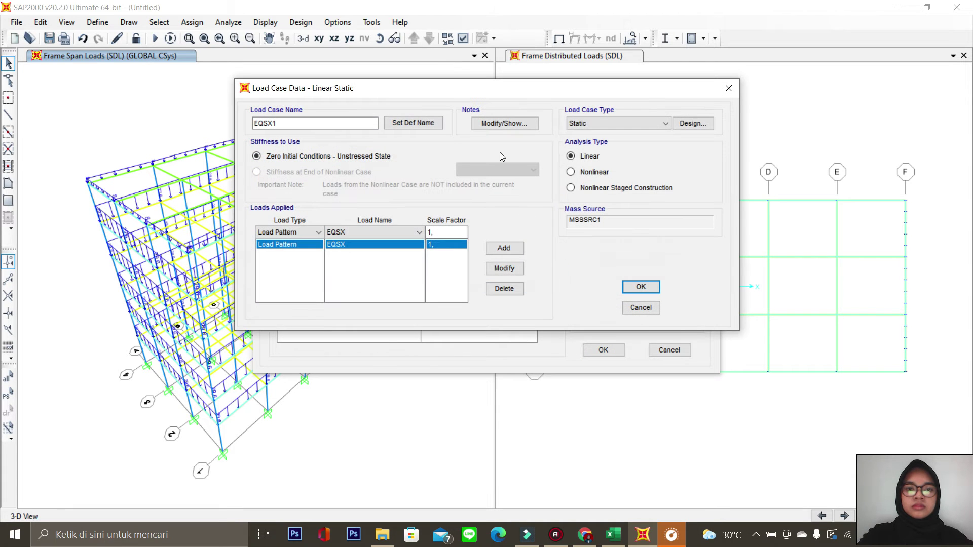
{"action": "left_click", "coordinate": [729, 89]}
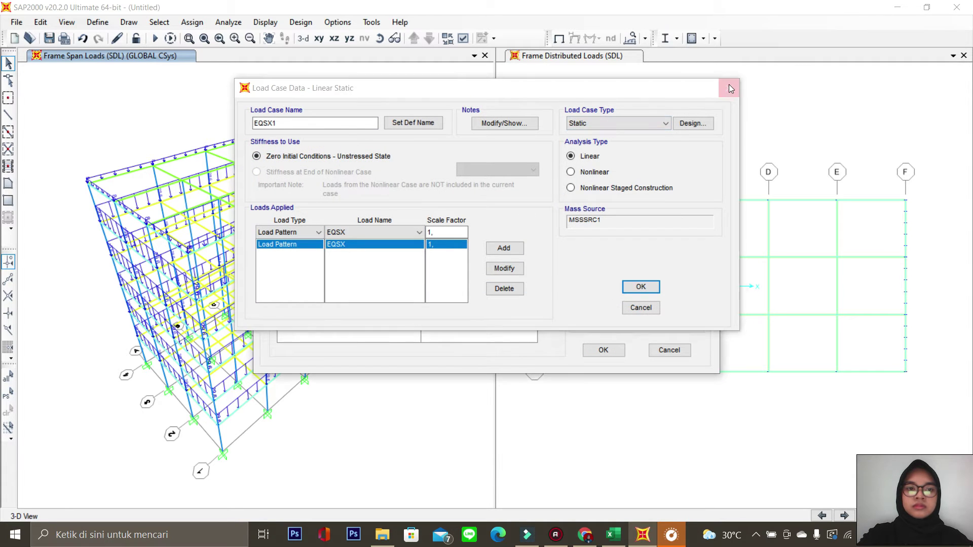
- Delete the linear static load cases EQSX1 and EQSY1 and confirm both deletions
{"action": "left_click", "coordinate": [618, 279]}
{"action": "left_click", "coordinate": [489, 311]}
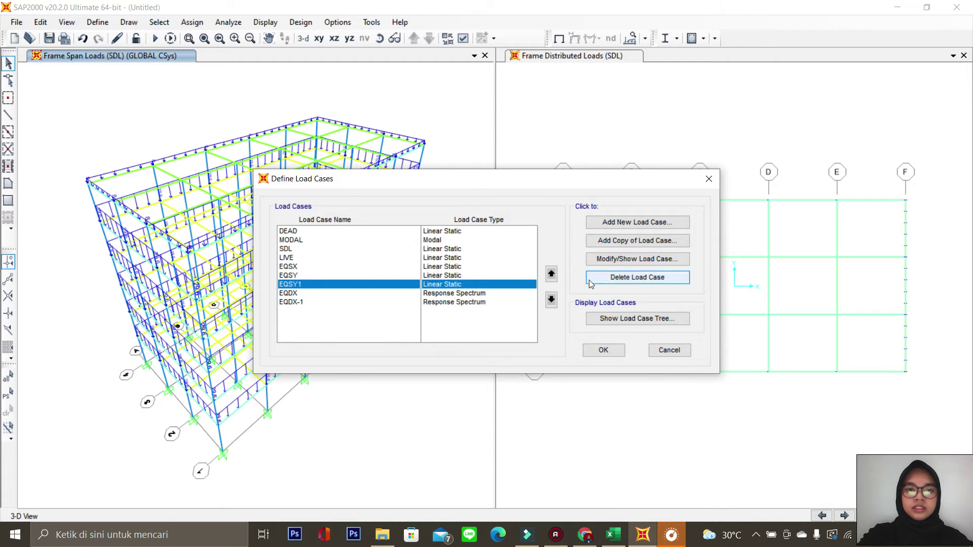
{"action": "left_click", "coordinate": [629, 278]}
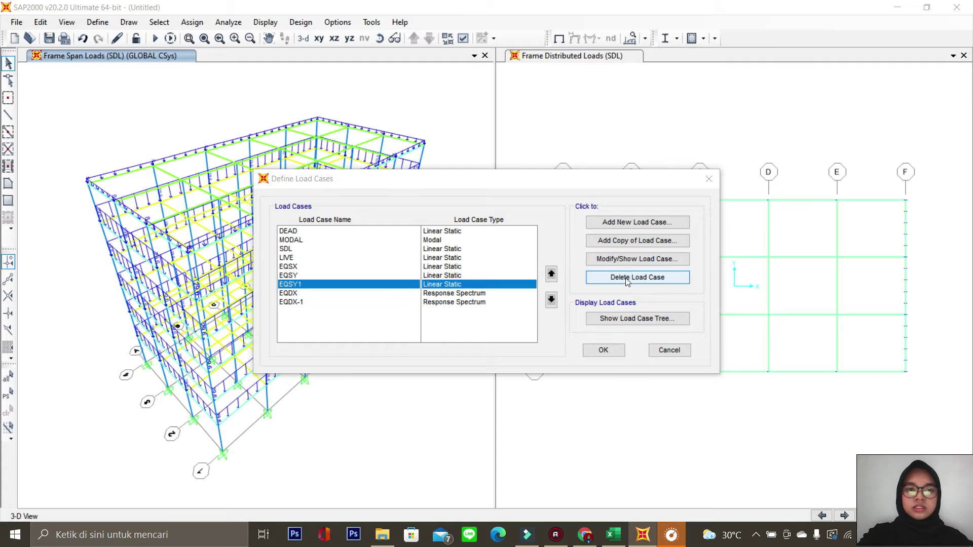
{"action": "left_click", "coordinate": [494, 312]}
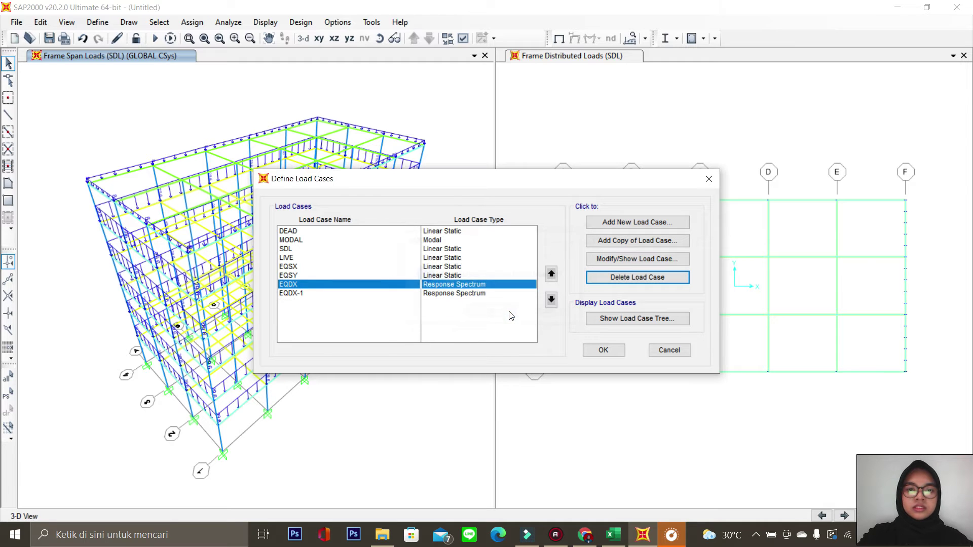
- Rename the response spectrum load case EQDX-1 to EQDY and accept the load case definitions
{"action": "left_click", "coordinate": [479, 293]}
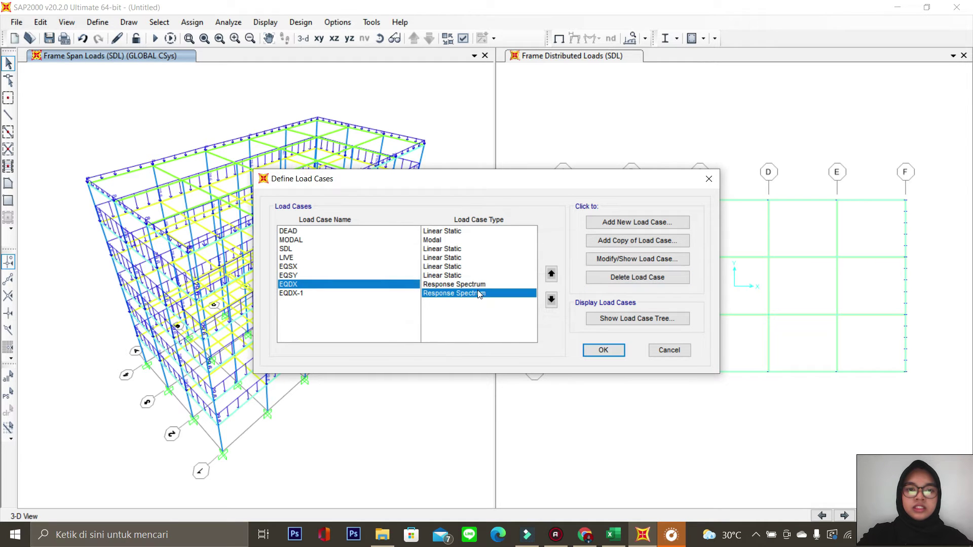
{"action": "left_click", "coordinate": [628, 261]}
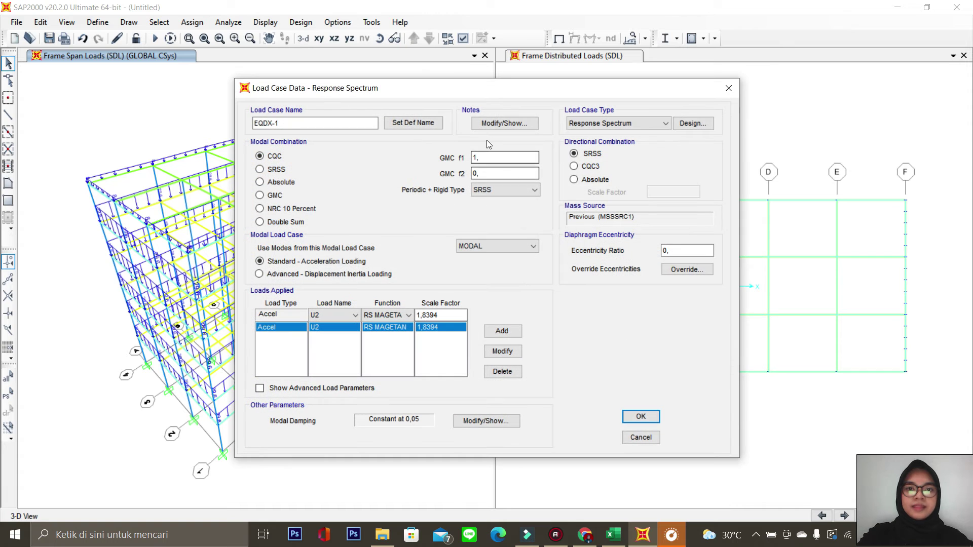
{"action": "left_click", "coordinate": [343, 122]}
{"action": "key", "text": "BackSpace"}
{"action": "type", "text": "Y"}
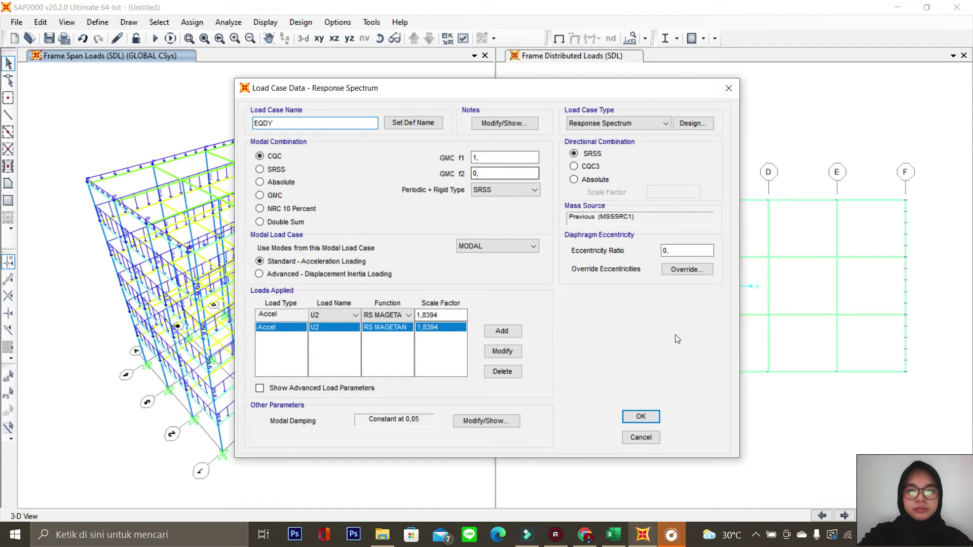
{"action": "left_click", "coordinate": [640, 416]}
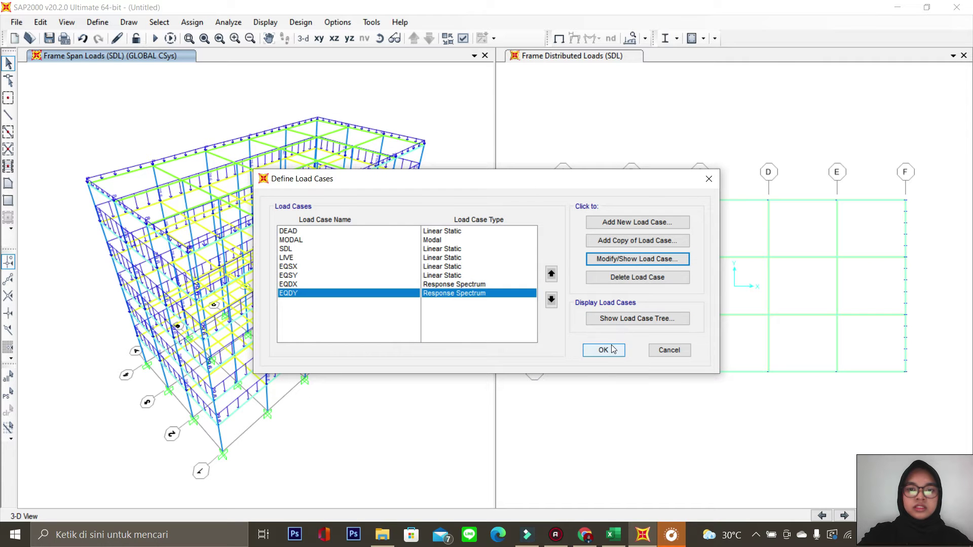
{"action": "left_click", "coordinate": [613, 350]}
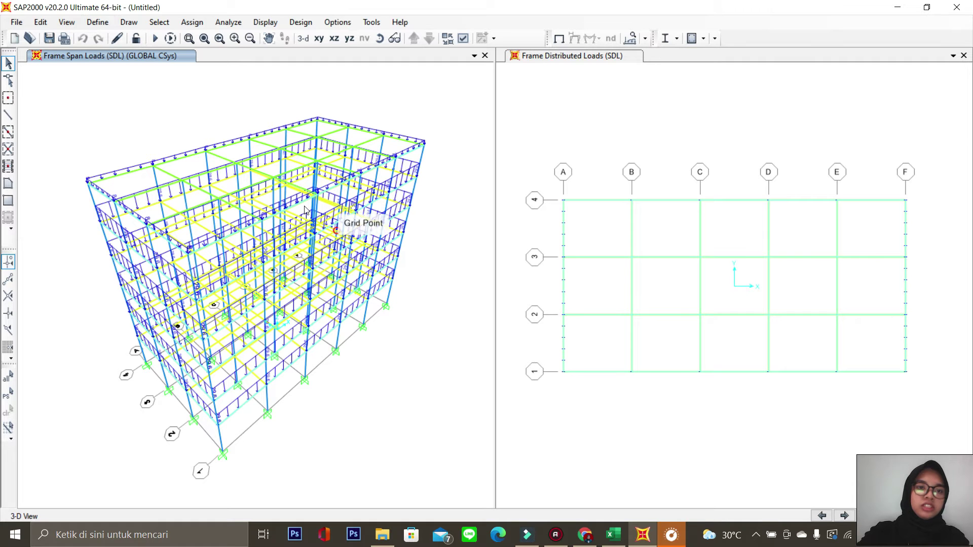
- Set mass source MSSSRC1 to use only specified load patterns, adding DEAD and SDL with multiplier 1 each
{"action": "left_click", "coordinate": [96, 22]}
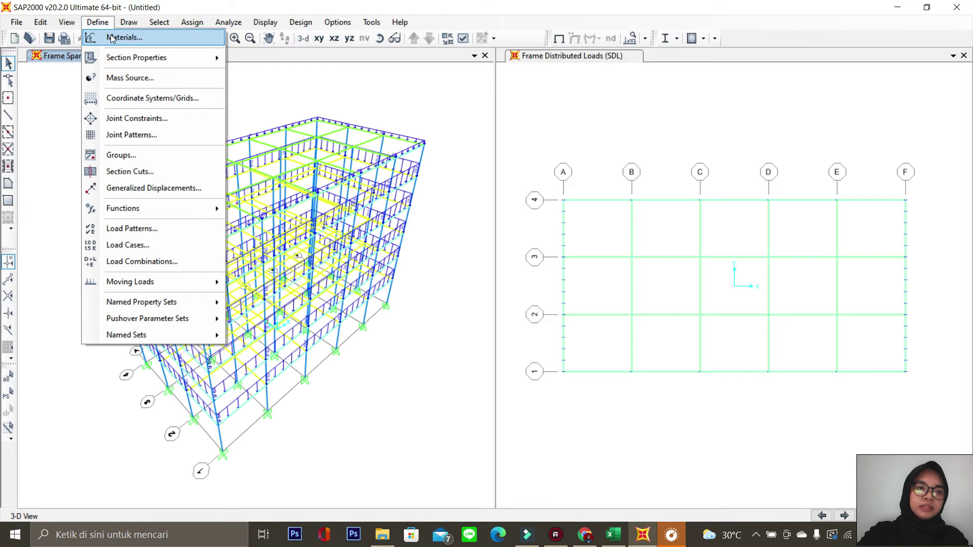
{"action": "left_click", "coordinate": [162, 77]}
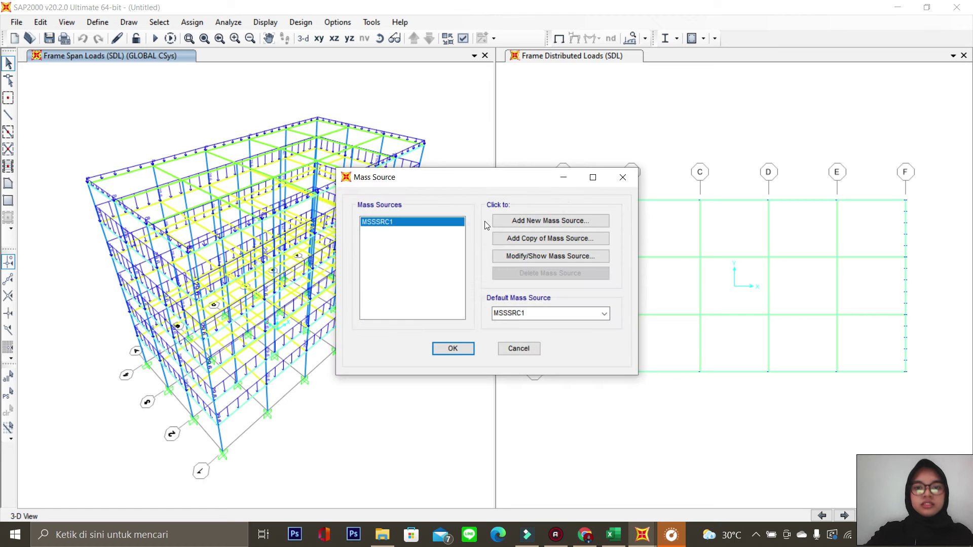
{"action": "left_click", "coordinate": [561, 256]}
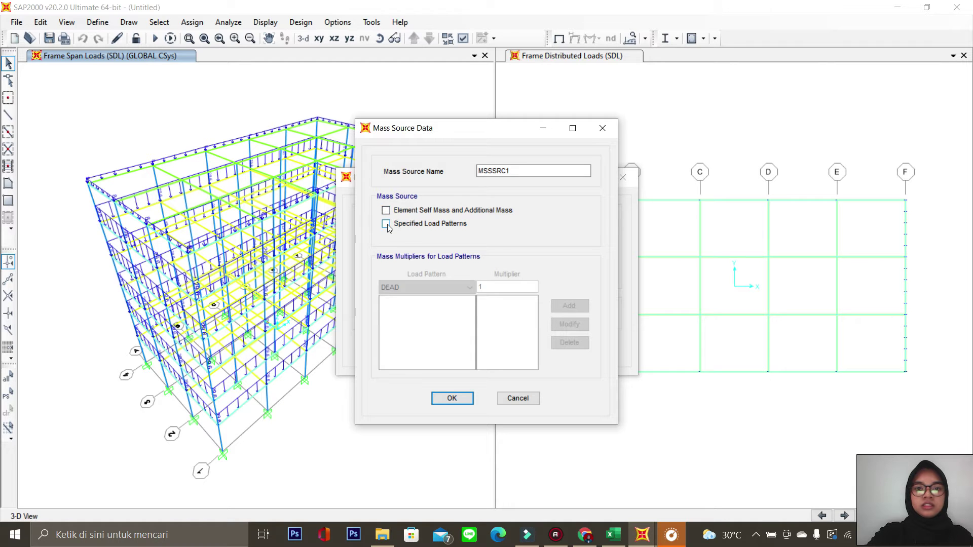
{"action": "left_click", "coordinate": [386, 224]}
{"action": "left_click", "coordinate": [577, 307]}
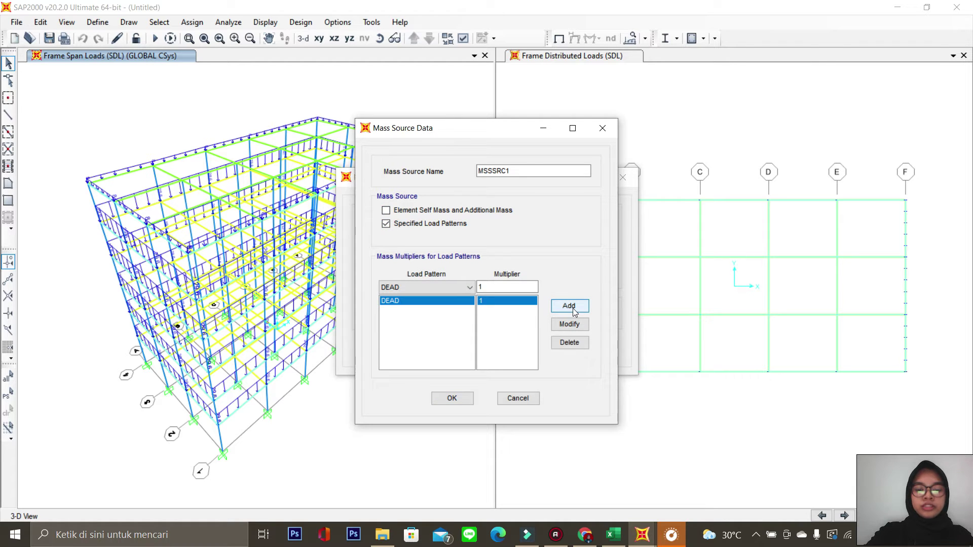
{"action": "left_click", "coordinate": [456, 287]}
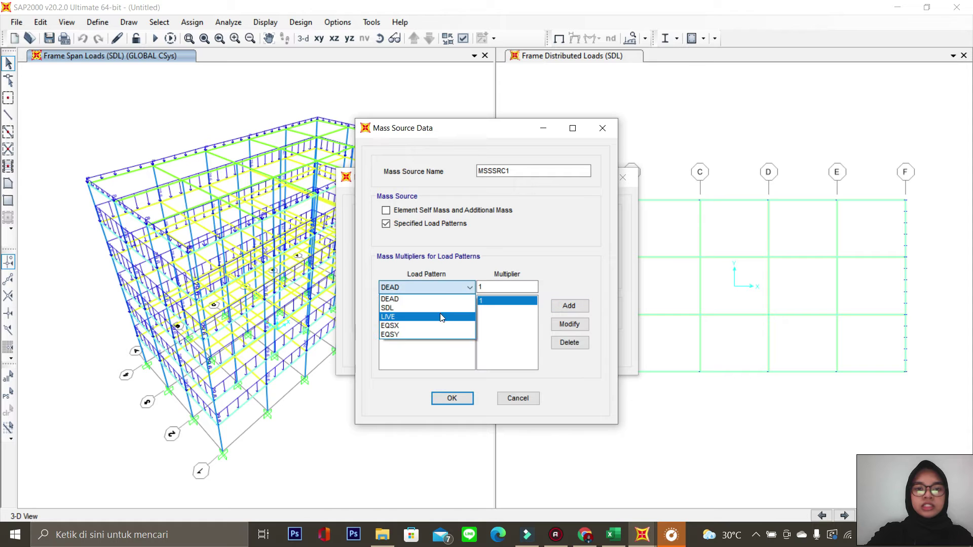
{"action": "left_click", "coordinate": [441, 305]}
{"action": "left_click", "coordinate": [569, 306]}
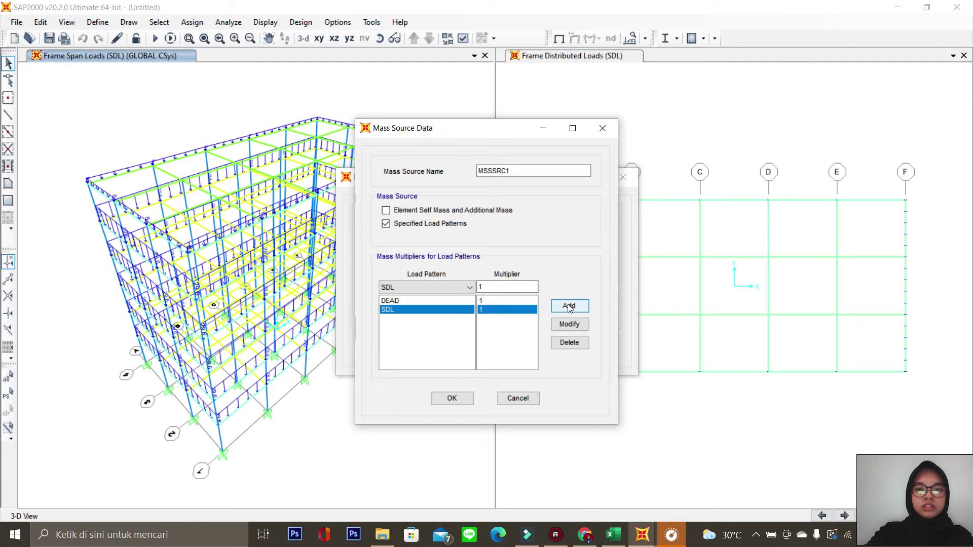
- Add the LIVE load pattern to the mass source with multiplier 0,3 and accept the mass source definition
{"action": "left_click", "coordinate": [466, 288]}
{"action": "left_click", "coordinate": [441, 317]}
{"action": "left_click", "coordinate": [515, 286]}
{"action": "key", "text": "BackSpace"}
{"action": "type", "text": "0,3"}
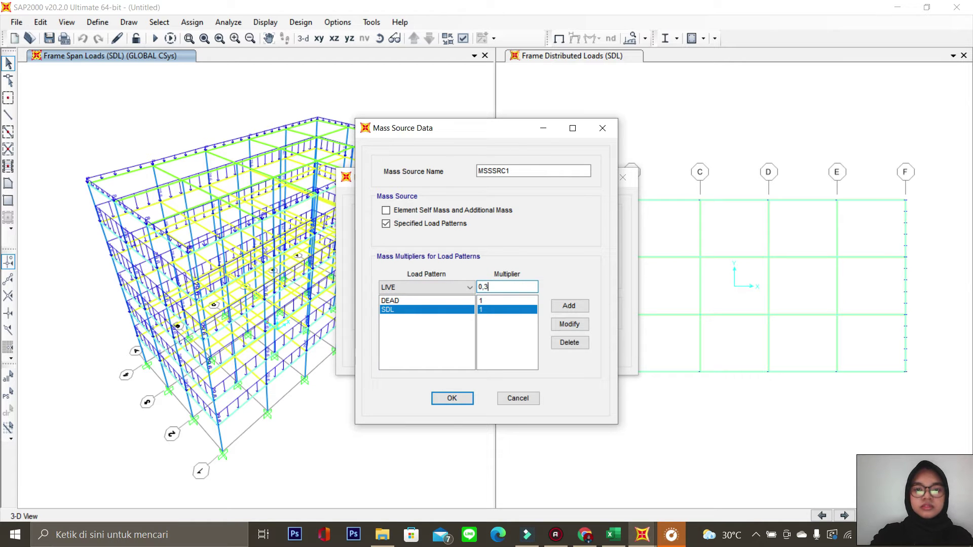
{"action": "left_click", "coordinate": [581, 306]}
{"action": "left_click", "coordinate": [469, 398]}
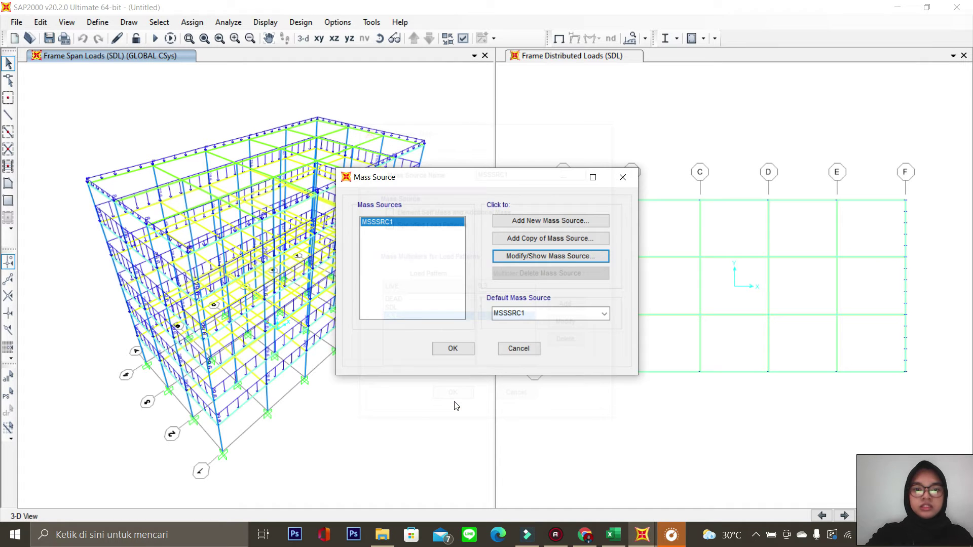
{"action": "left_click", "coordinate": [464, 352]}
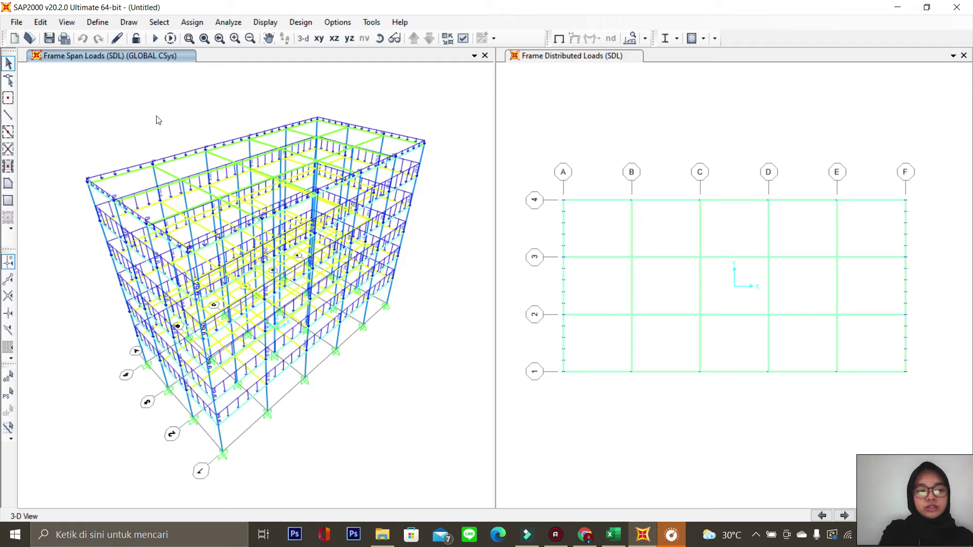
- Select the entire model and begin a joint constraint assignment, choosing Diaphragm as the type of constraint to add
{"action": "key", "text": "ctrl+q"}
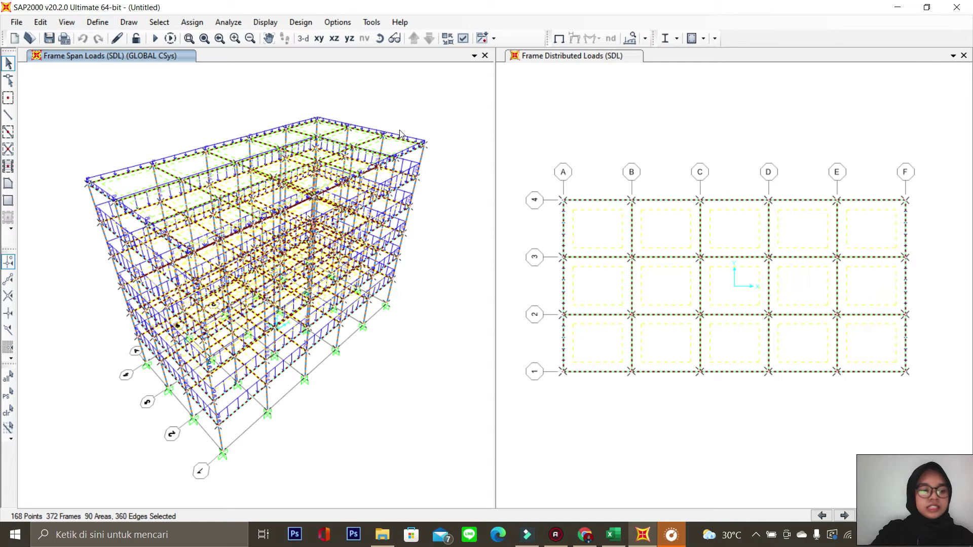
{"action": "left_click", "coordinate": [193, 22]}
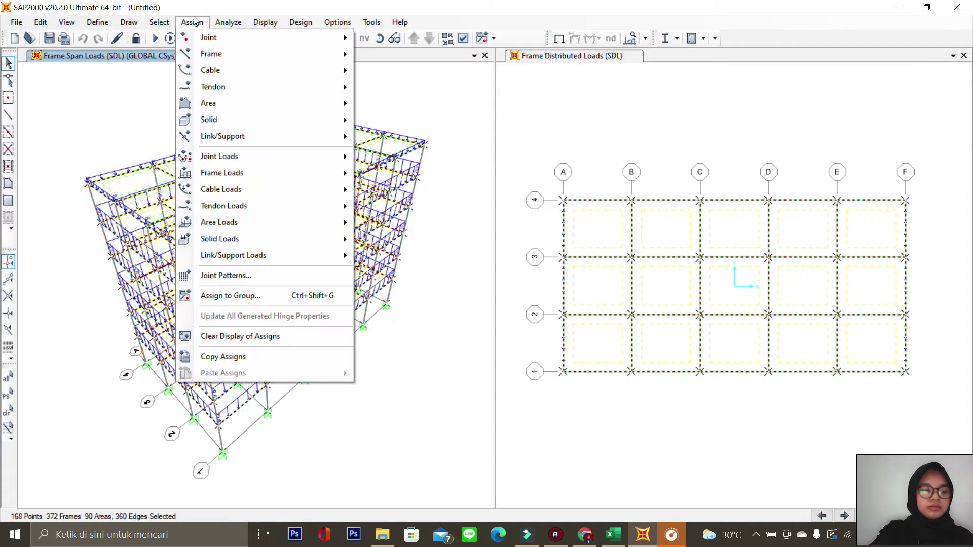
{"action": "mouse_move", "coordinate": [317, 35]}
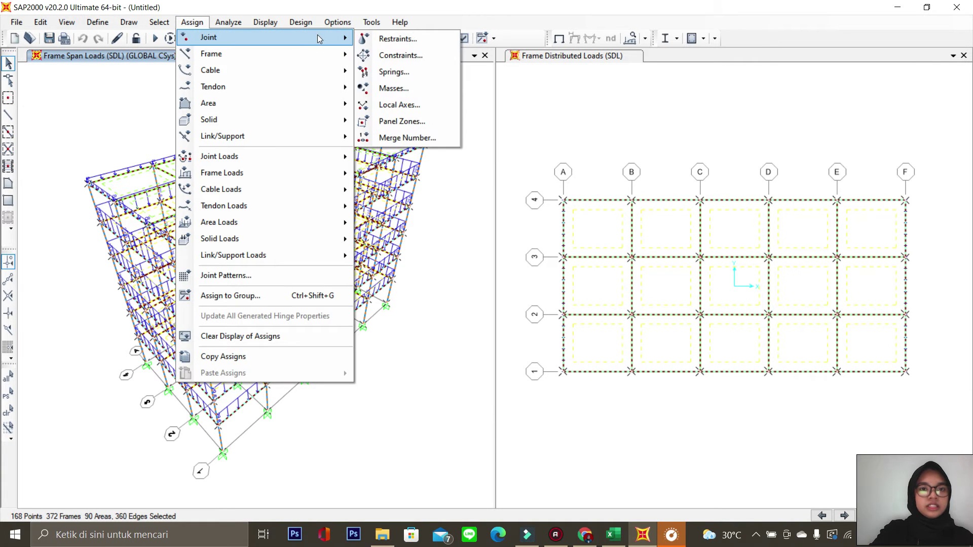
{"action": "left_click", "coordinate": [385, 54]}
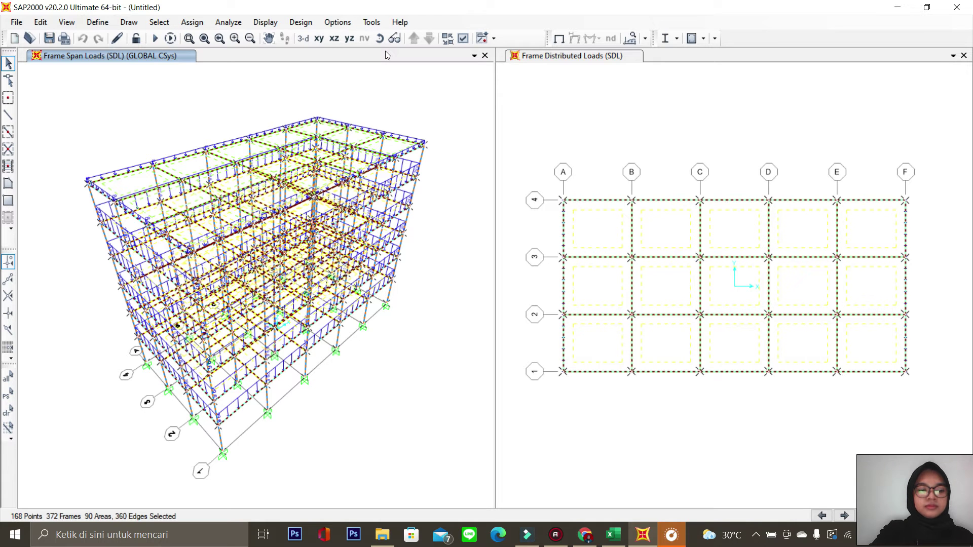
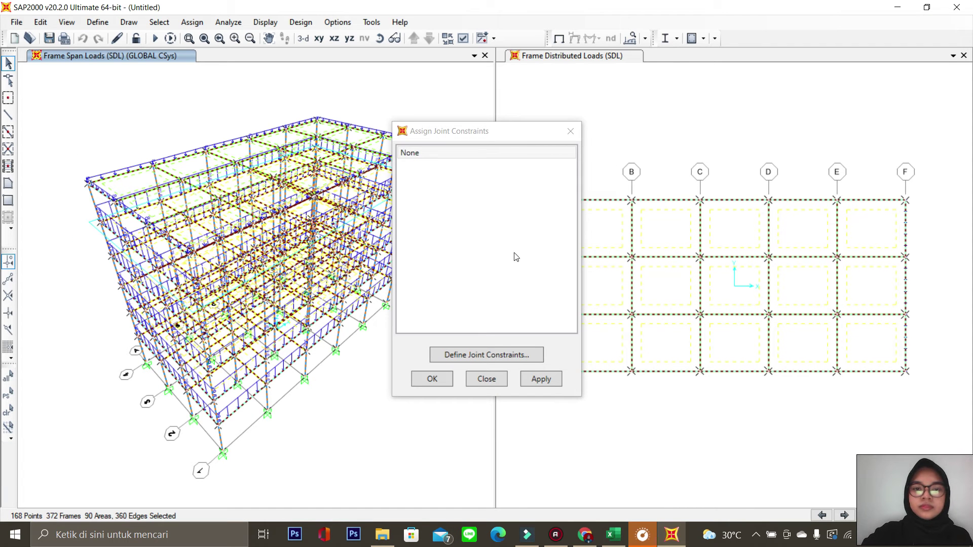
{"action": "left_click", "coordinate": [514, 356]}
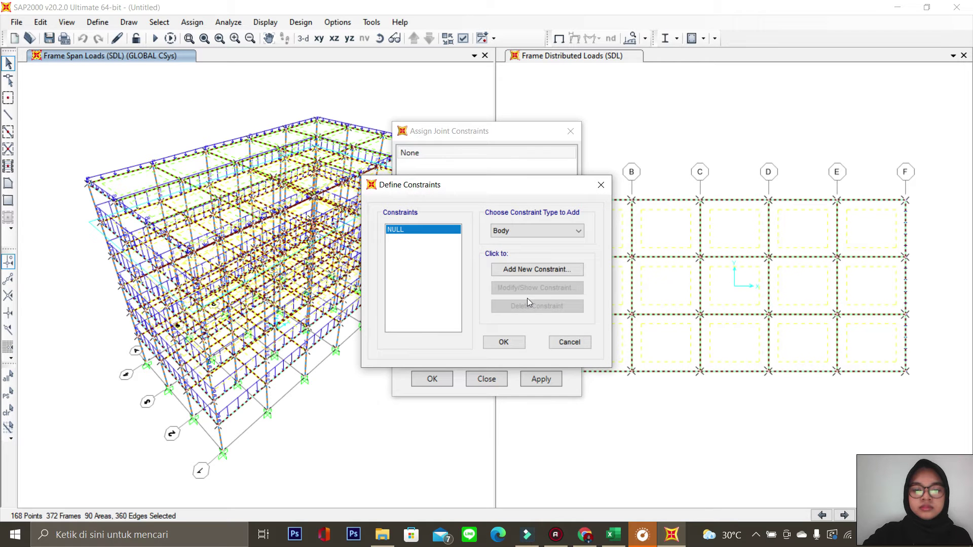
{"action": "left_click", "coordinate": [539, 231]}
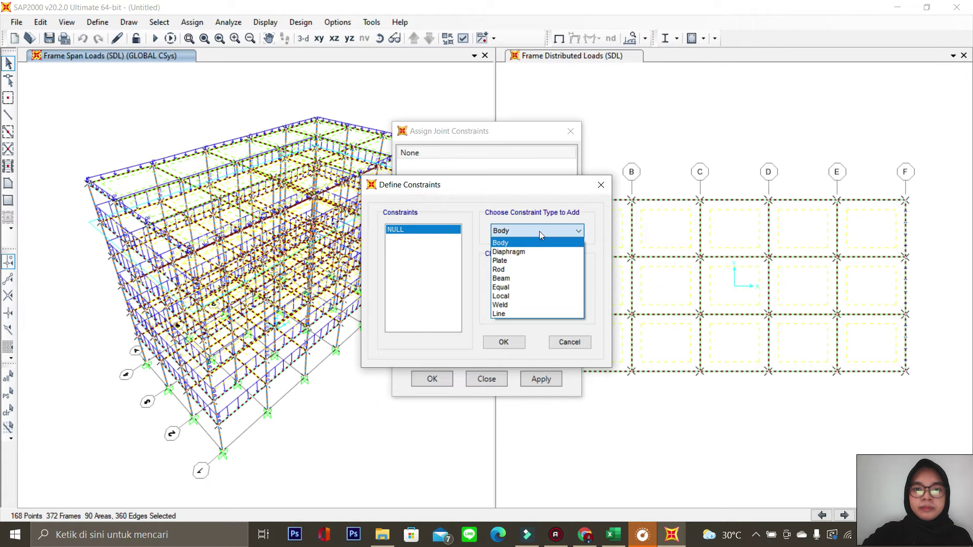
{"action": "left_click", "coordinate": [537, 250]}
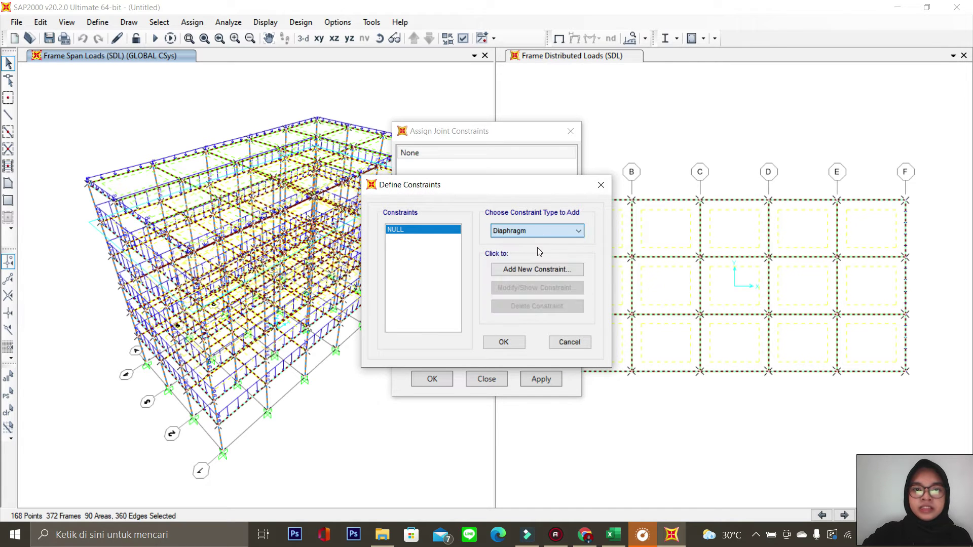
- Define Z-axis constraint DIAPH1 with a different diaphragm for each selected Z level and assign it to the selected joints
{"action": "left_click", "coordinate": [551, 270]}
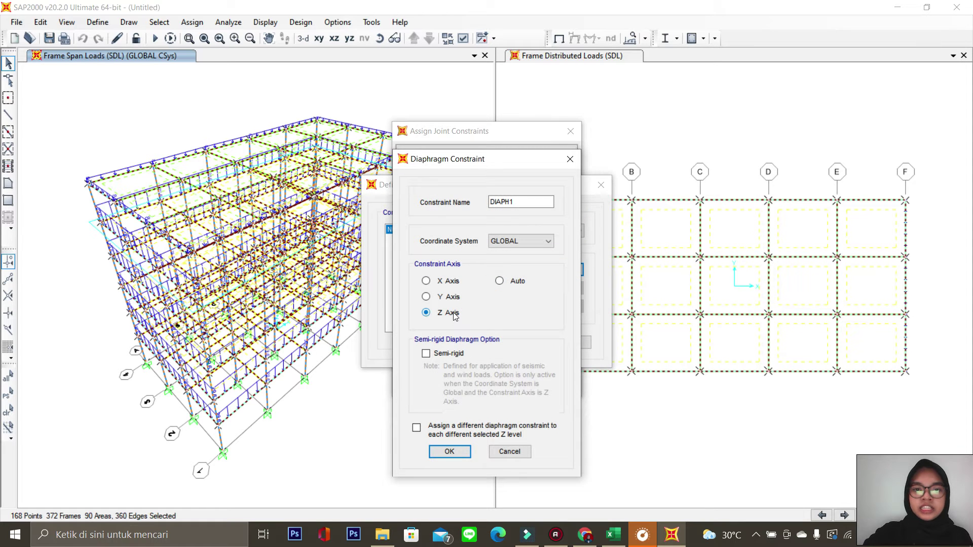
{"action": "left_click", "coordinate": [416, 428]}
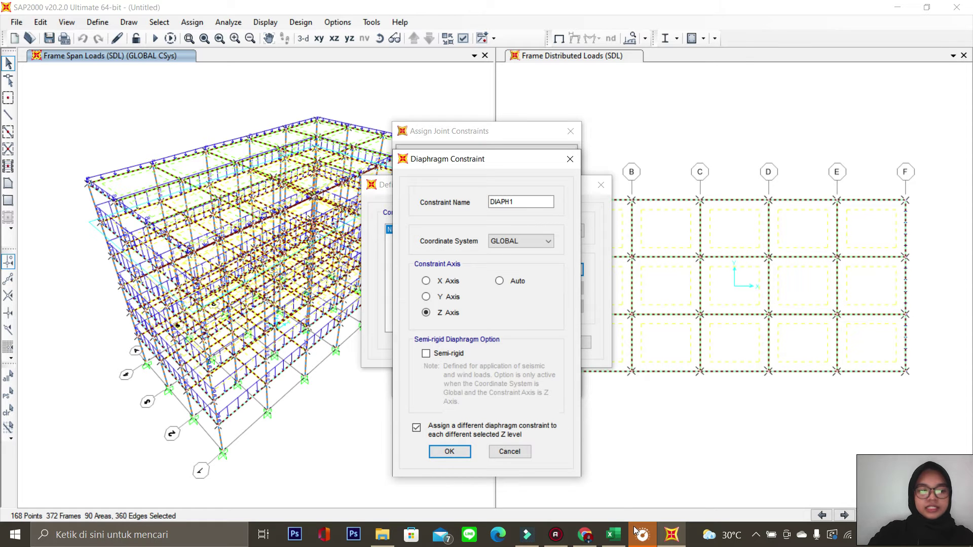
{"action": "left_click", "coordinate": [457, 456]}
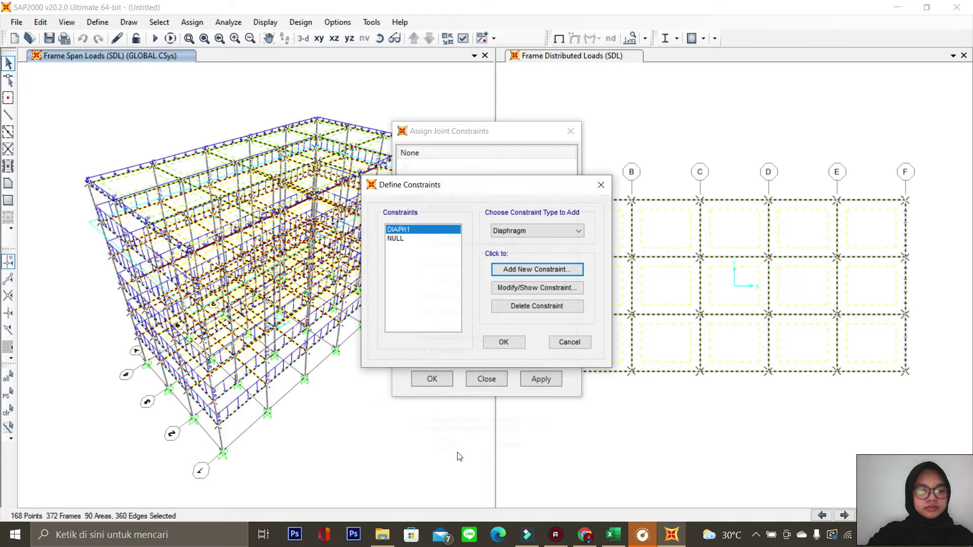
{"action": "left_click", "coordinate": [499, 343]}
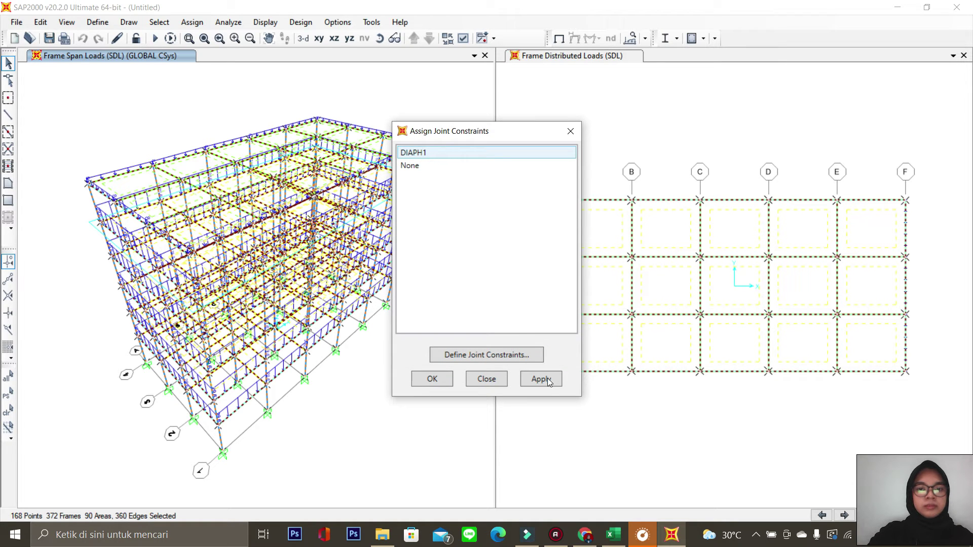
{"action": "left_click", "coordinate": [432, 379]}
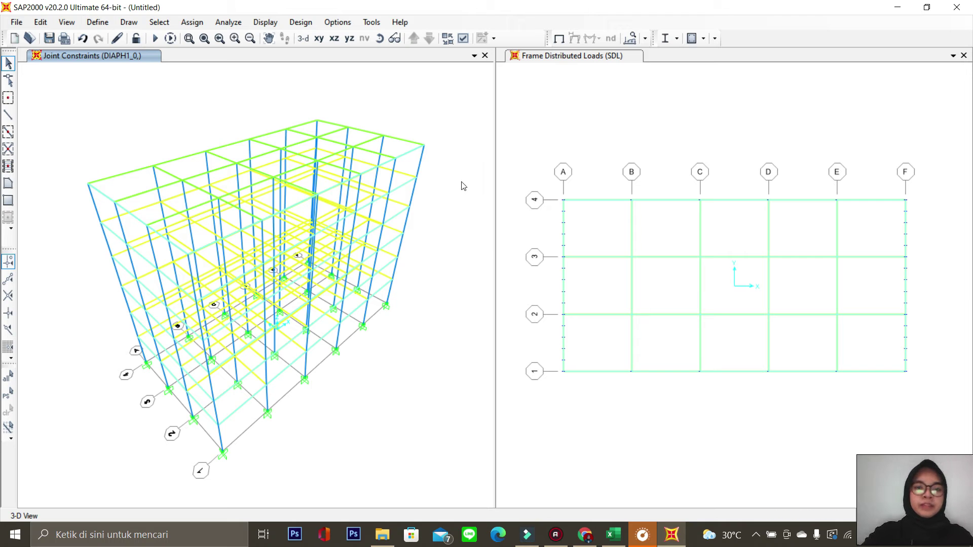
- Inspect the constraint name and type assigned to the roof corner joint at grid F-1, then close its point information
{"action": "left_click", "coordinate": [423, 145]}
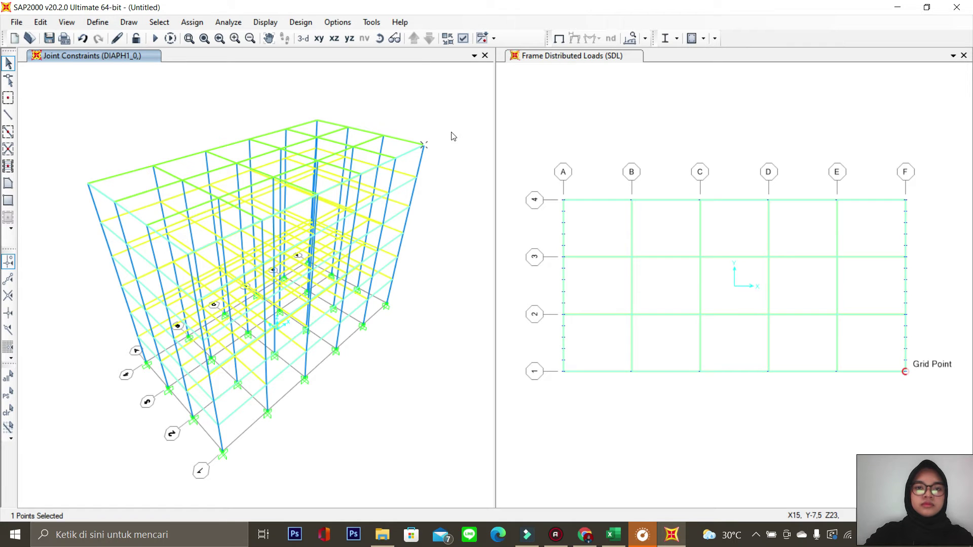
{"action": "right_click", "coordinate": [423, 145]}
{"action": "left_click", "coordinate": [379, 130]}
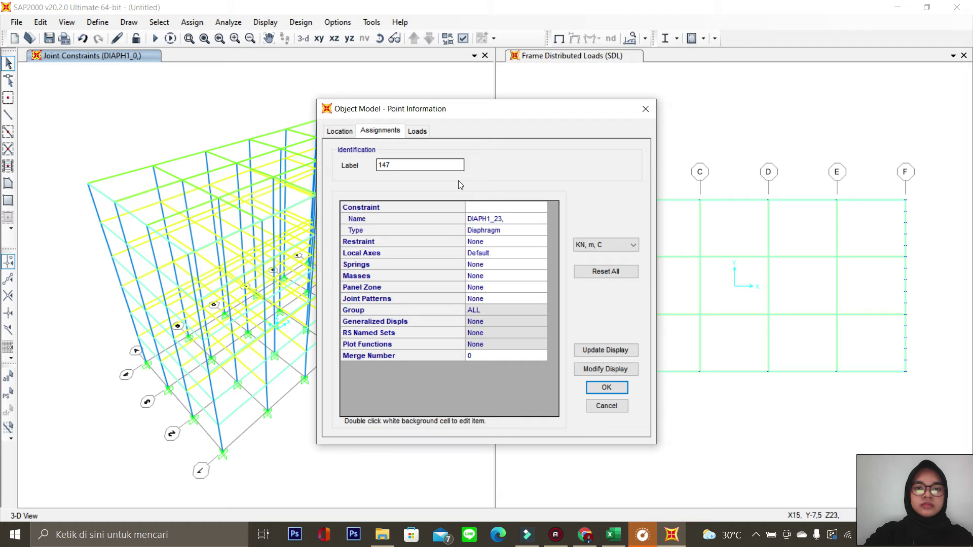
{"action": "double_click", "coordinate": [499, 218]}
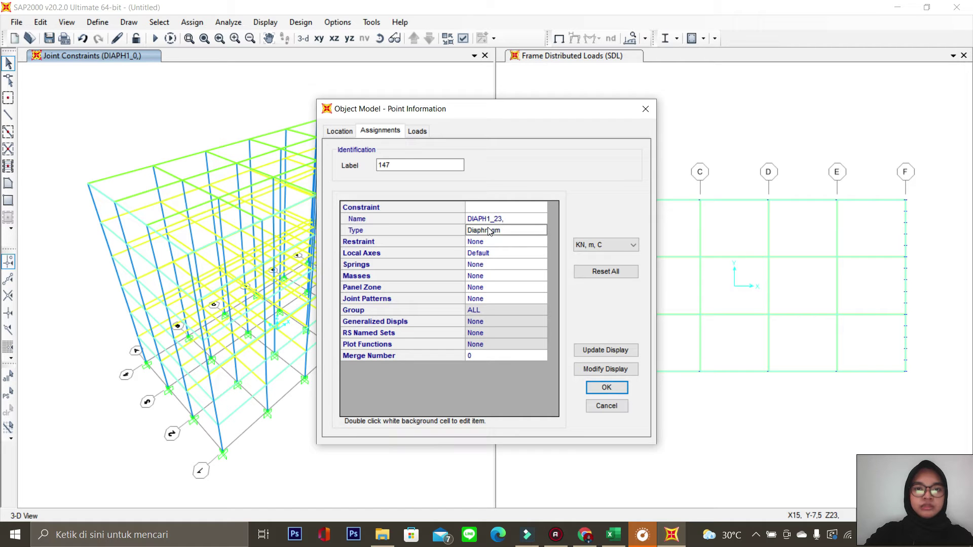
{"action": "double_click", "coordinate": [504, 231]}
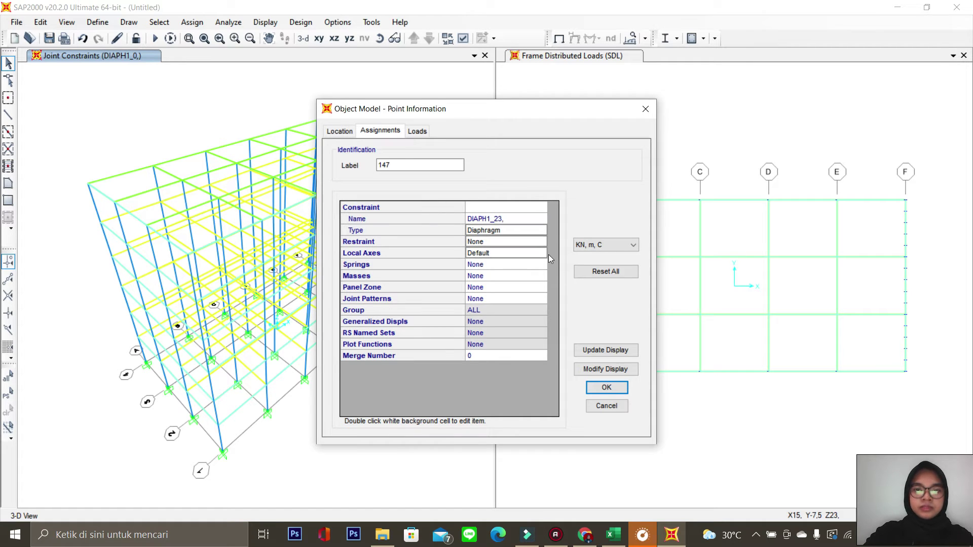
{"action": "left_click", "coordinate": [606, 388]}
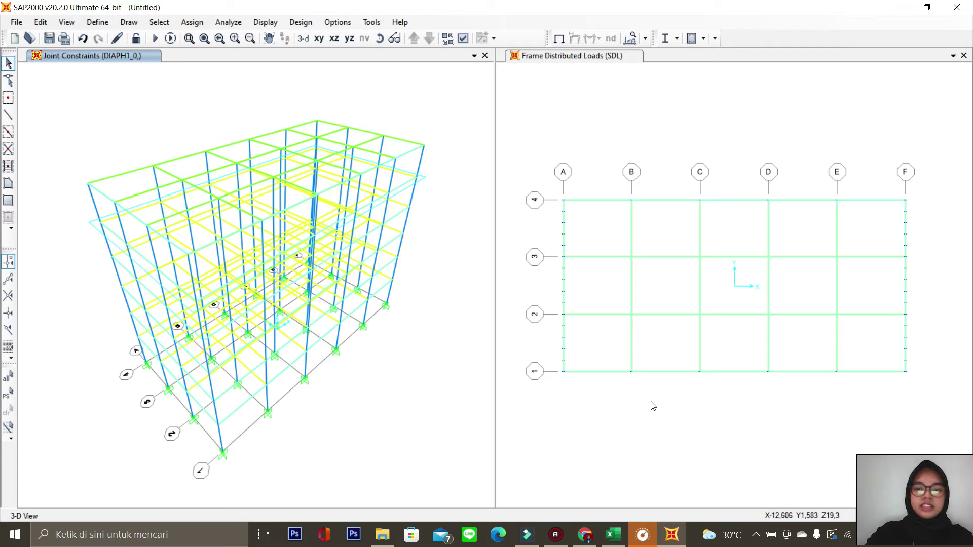
- Switch to Excel and review the load combinations and their basic seismic formulas on the Tabel Kombinasi sheet
{"action": "left_click", "coordinate": [613, 534]}
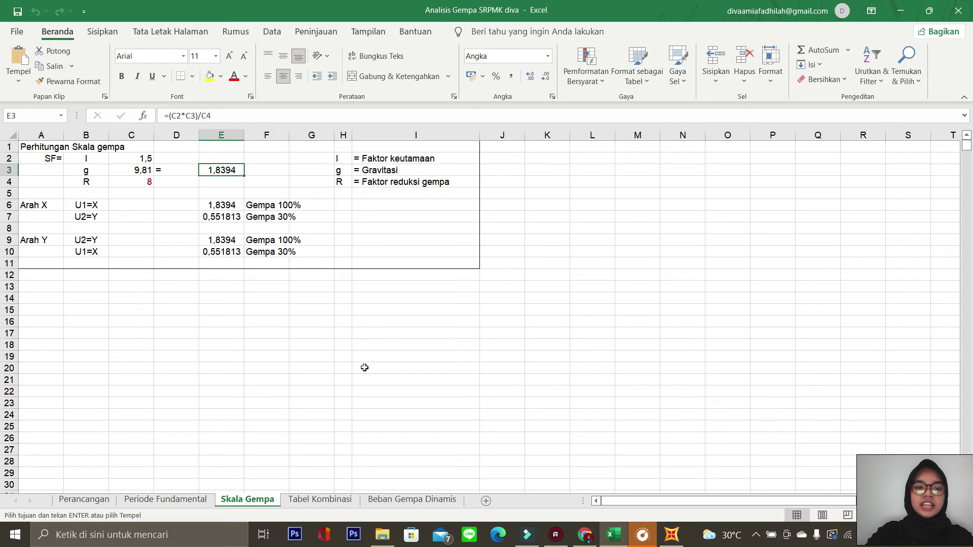
{"action": "left_click", "coordinate": [343, 499]}
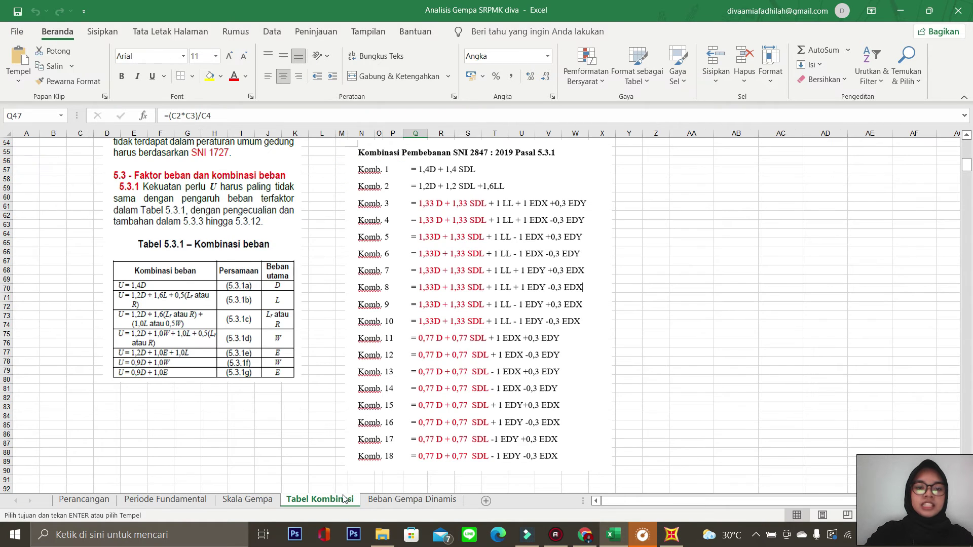
{"action": "left_click_drag", "start_coordinate": [967, 162], "coordinate": [967, 160]}
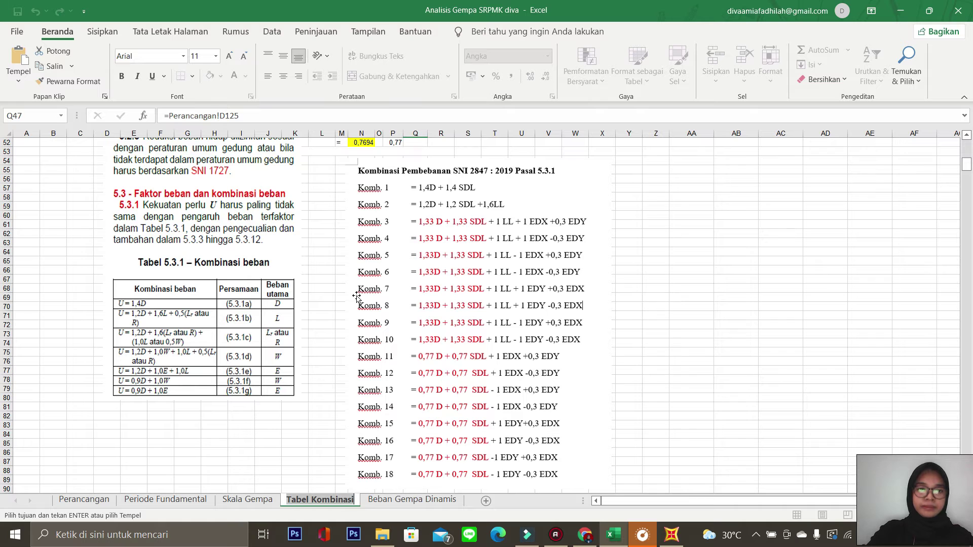
{"action": "left_click_drag", "start_coordinate": [967, 163], "coordinate": [968, 157]}
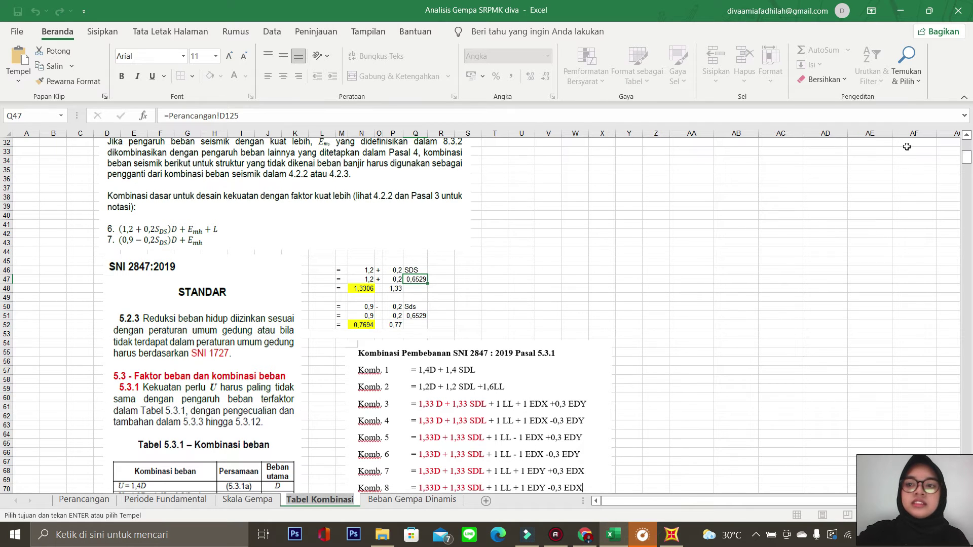
{"action": "mouse_move", "coordinate": [968, 157]}
{"action": "left_mouse_down"}
{"action": "mouse_move", "coordinate": [968, 145]}
{"action": "mouse_move", "coordinate": [968, 156]}
{"action": "left_mouse_up"}
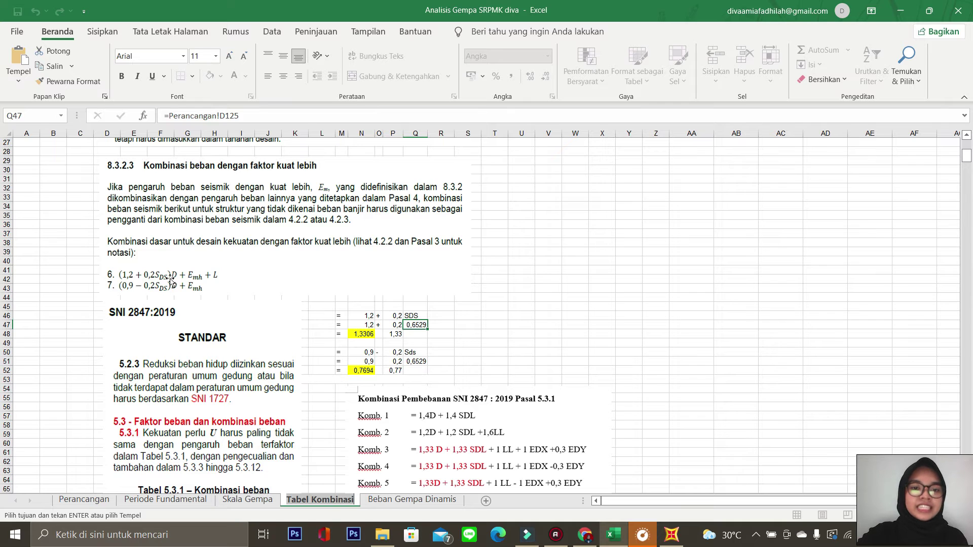
- Examine the SDS-based dead load factors in cells P48 and P52 and compare them with the SNI 2847:2019 combination list
{"action": "left_click", "coordinate": [130, 292]}
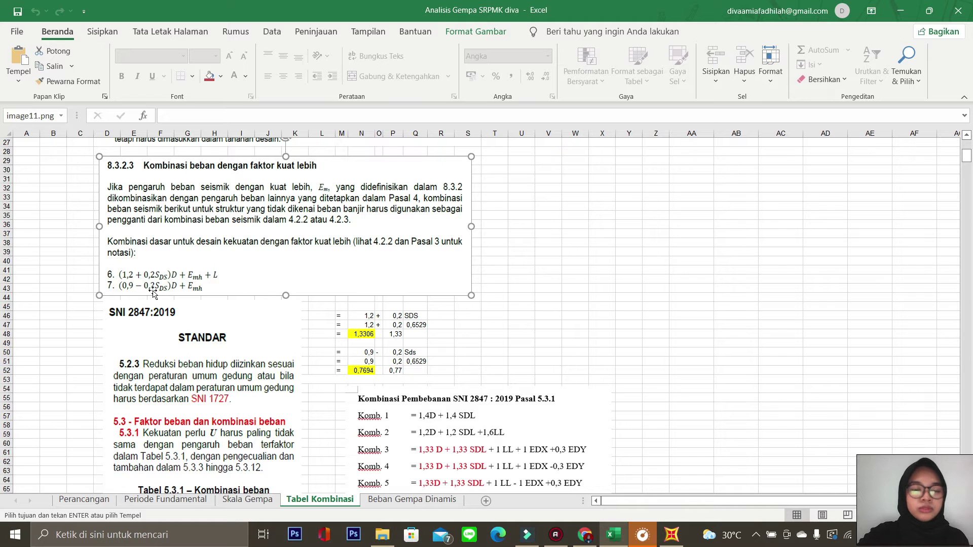
{"action": "left_click", "coordinate": [393, 334]}
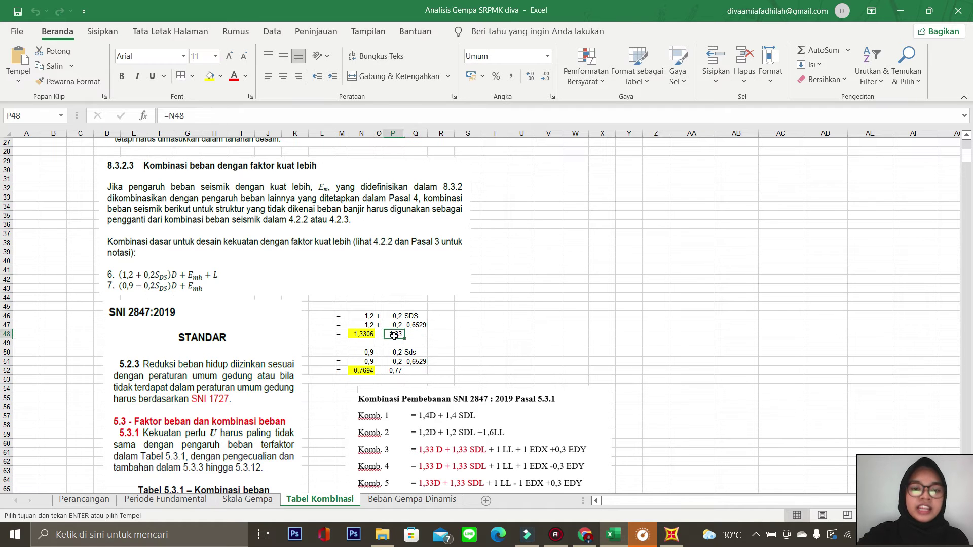
{"action": "scroll", "coordinate": [600, 225], "scroll_direction": "down", "scroll_amount": 4}
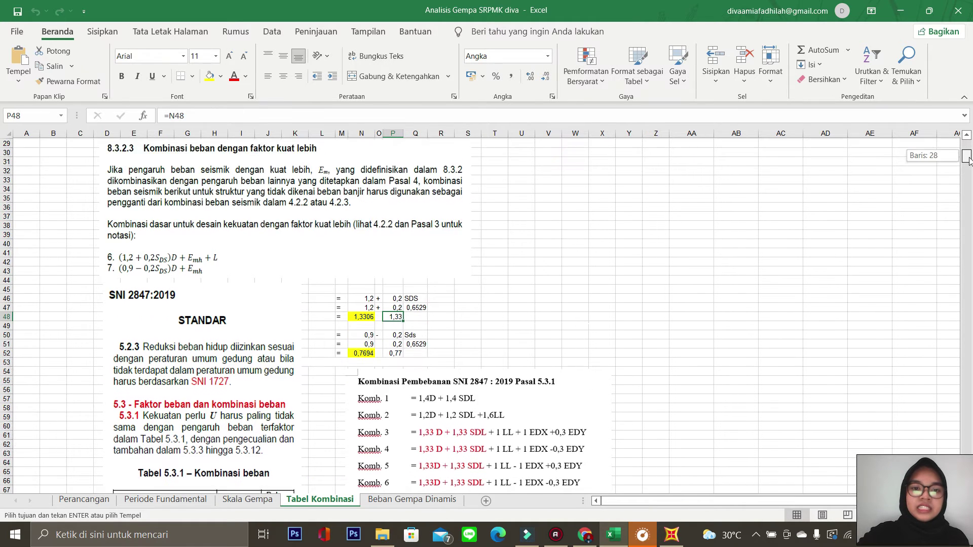
{"action": "left_click", "coordinate": [389, 270]}
{"action": "left_click_drag", "start_coordinate": [967, 158], "coordinate": [966, 161]}
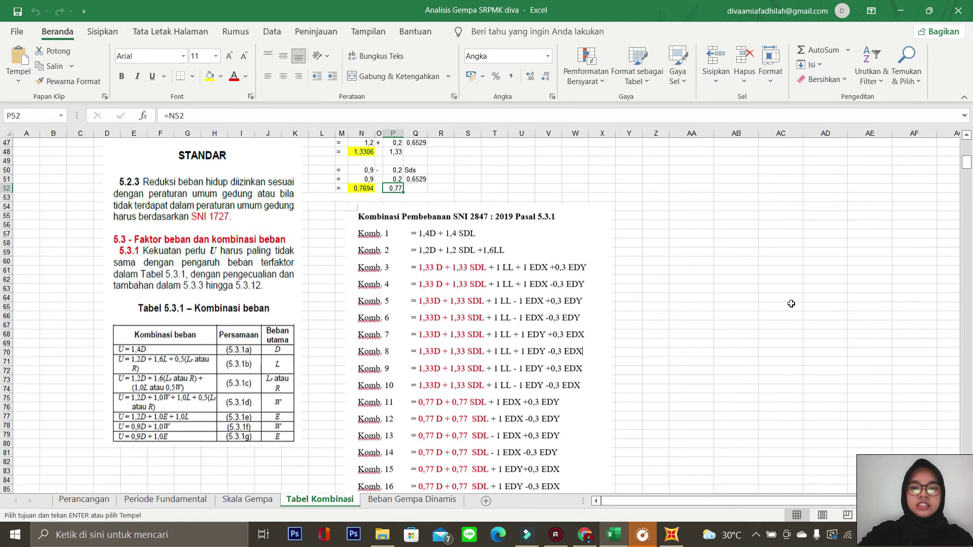
- Switch to SAP2000 and start a new load combination COMB1, choosing DEAD as its first load case
{"action": "left_click", "coordinate": [672, 535]}
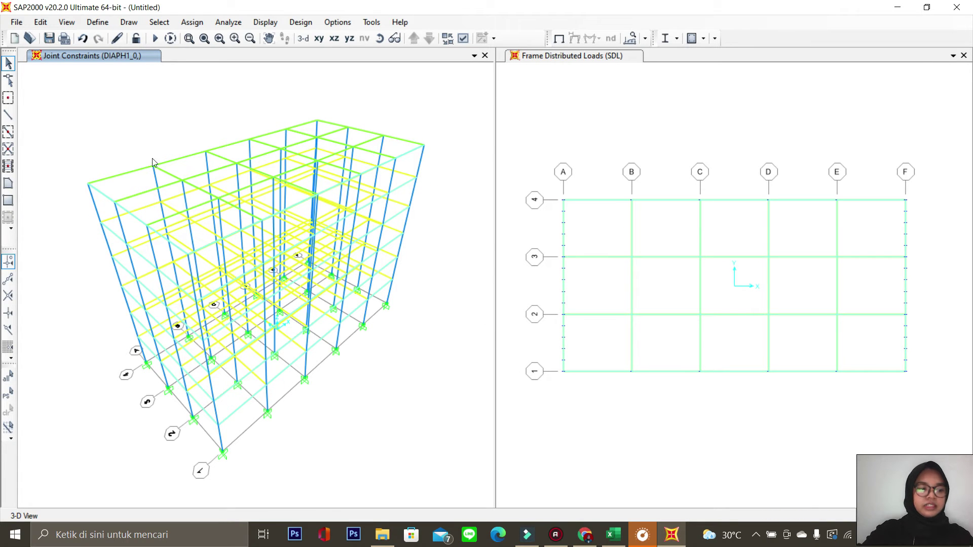
{"action": "left_click", "coordinate": [98, 22]}
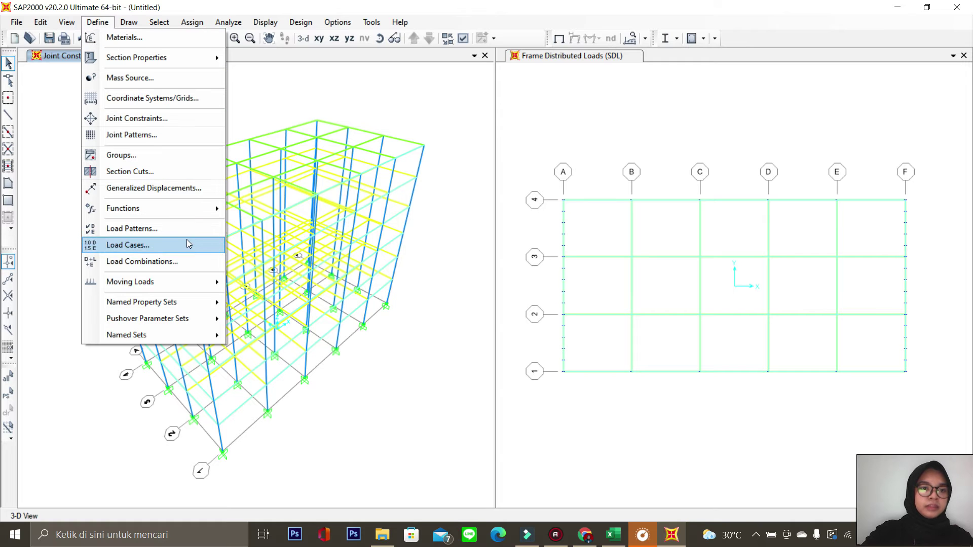
{"action": "left_click", "coordinate": [196, 257]}
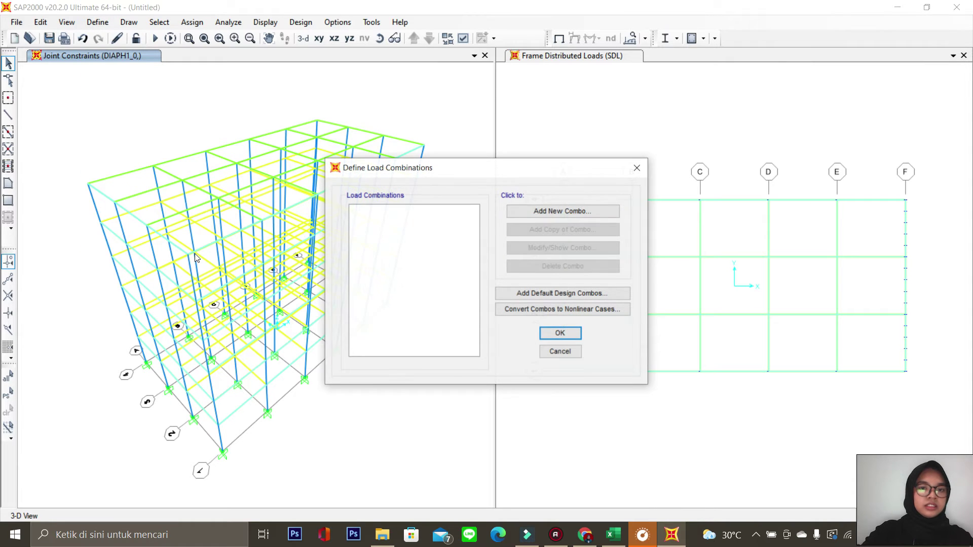
{"action": "left_click", "coordinate": [550, 211]}
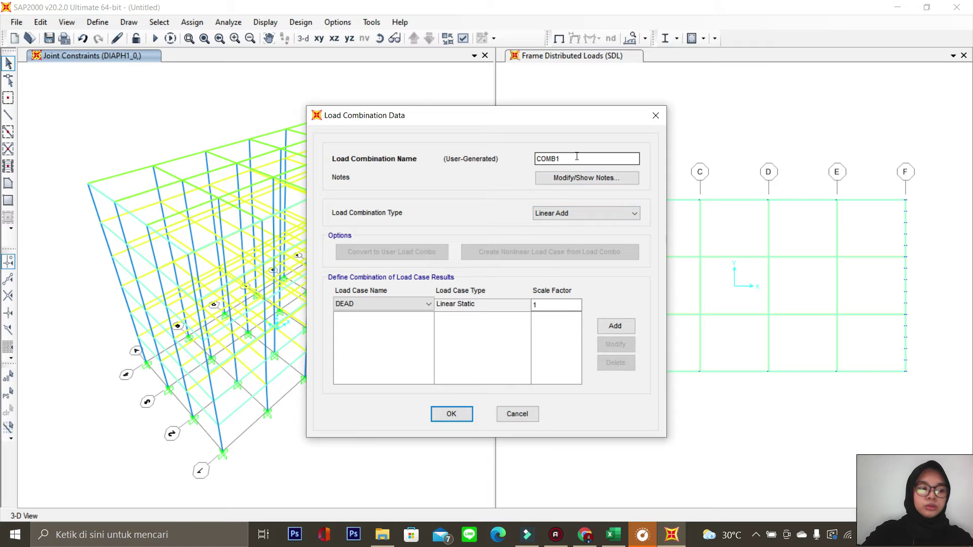
{"action": "left_click", "coordinate": [420, 304]}
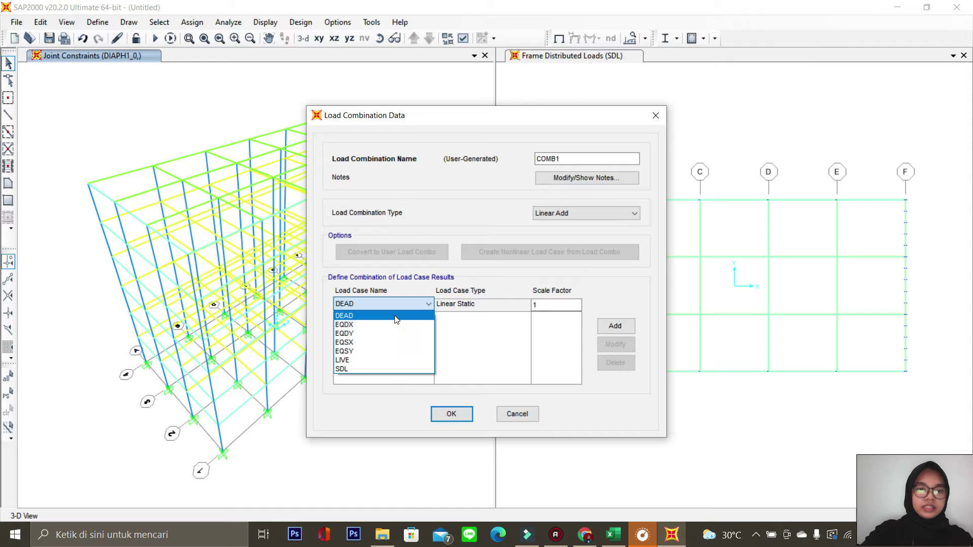
{"action": "left_click", "coordinate": [395, 316]}
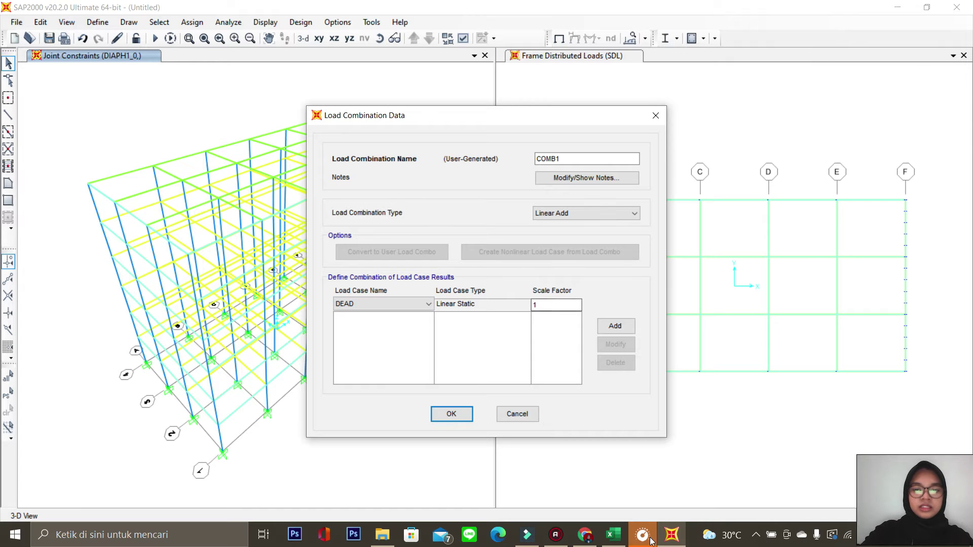
- Check the Komb. 1 formula in Excel and add DEAD and SDL to COMB1 with scale factor 1,4 each
{"action": "left_click", "coordinate": [613, 535]}
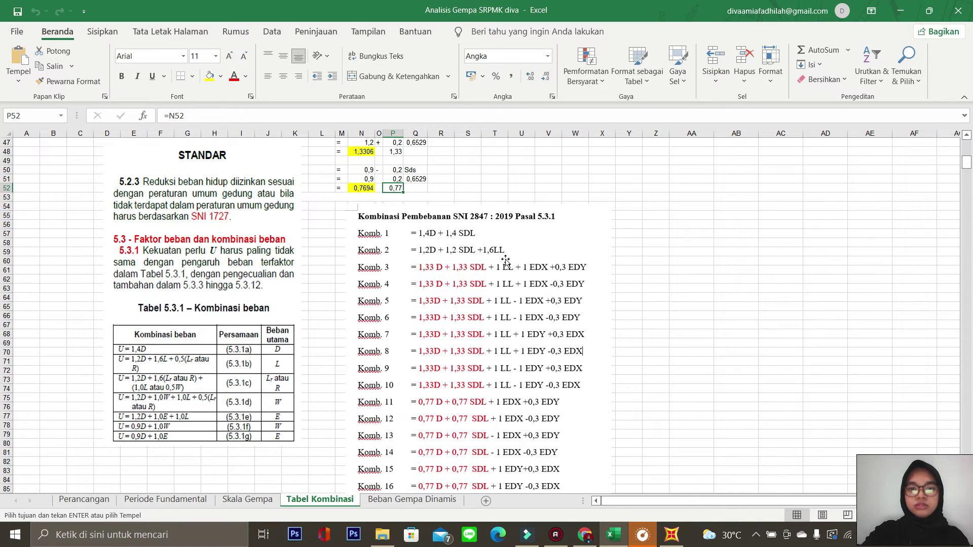
{"action": "left_click", "coordinate": [671, 534]}
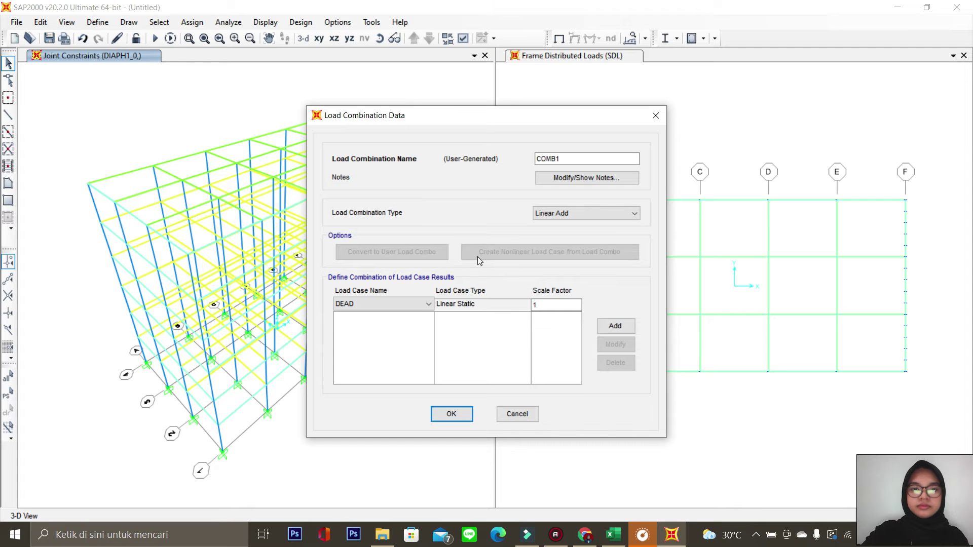
{"action": "left_click", "coordinate": [545, 306]}
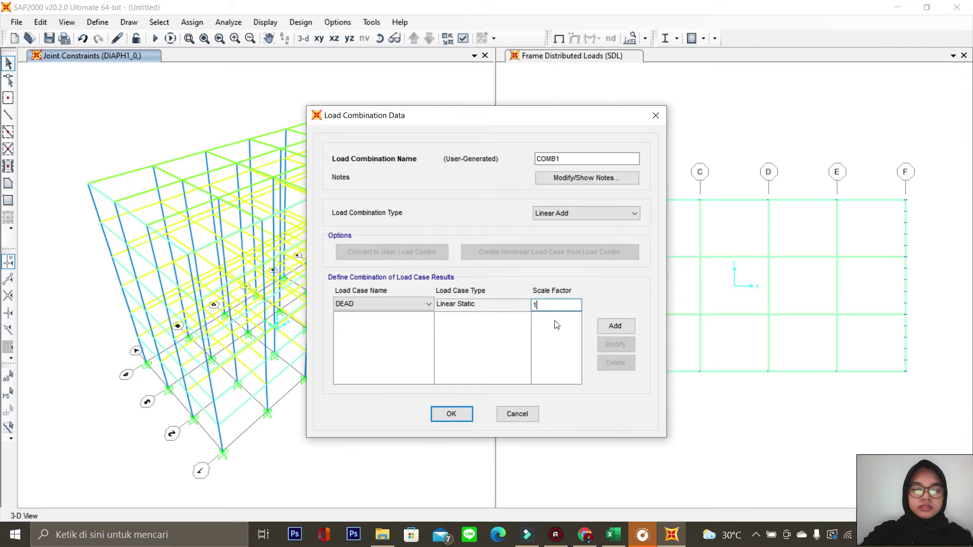
{"action": "left_click", "coordinate": [614, 325]}
{"action": "left_click", "coordinate": [416, 304]}
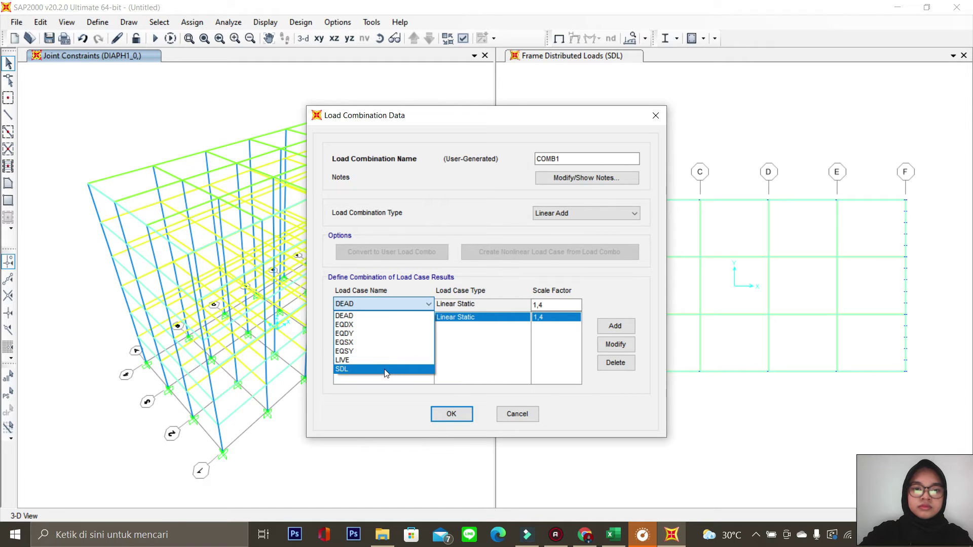
{"action": "left_click", "coordinate": [385, 369]}
{"action": "left_click", "coordinate": [610, 327]}
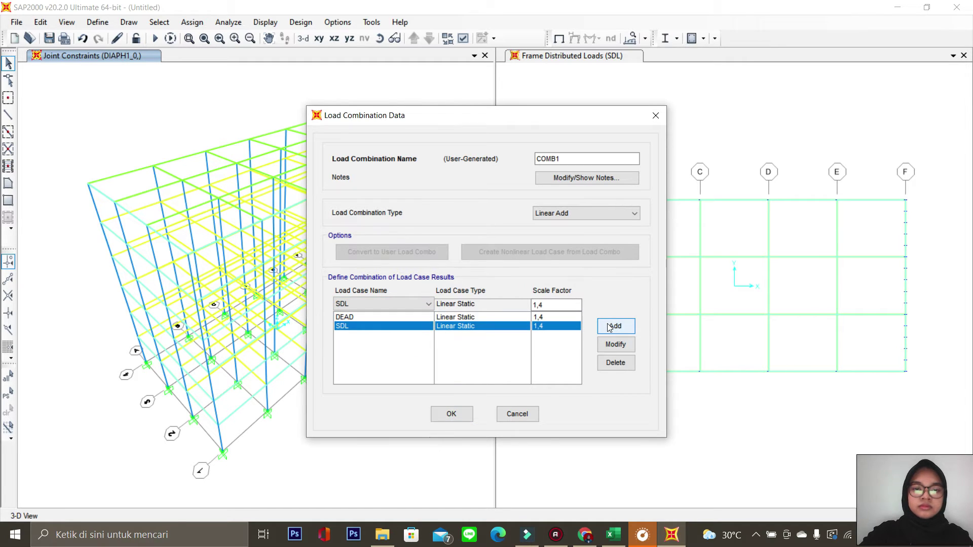
{"action": "left_click", "coordinate": [452, 415]}
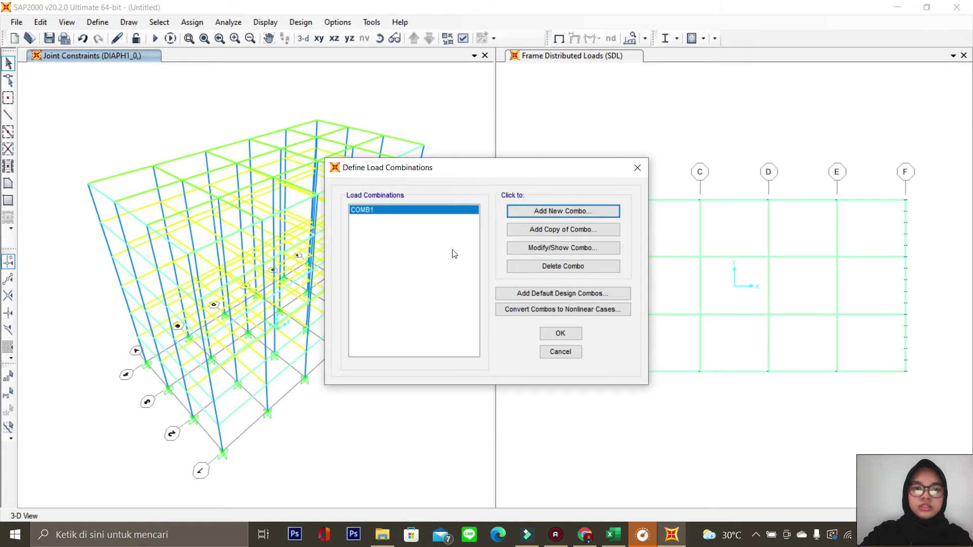
- Copy COMB1 as COMB2 and set its DEAD and SDL scale factors to 1,2
{"action": "left_click", "coordinate": [577, 225]}
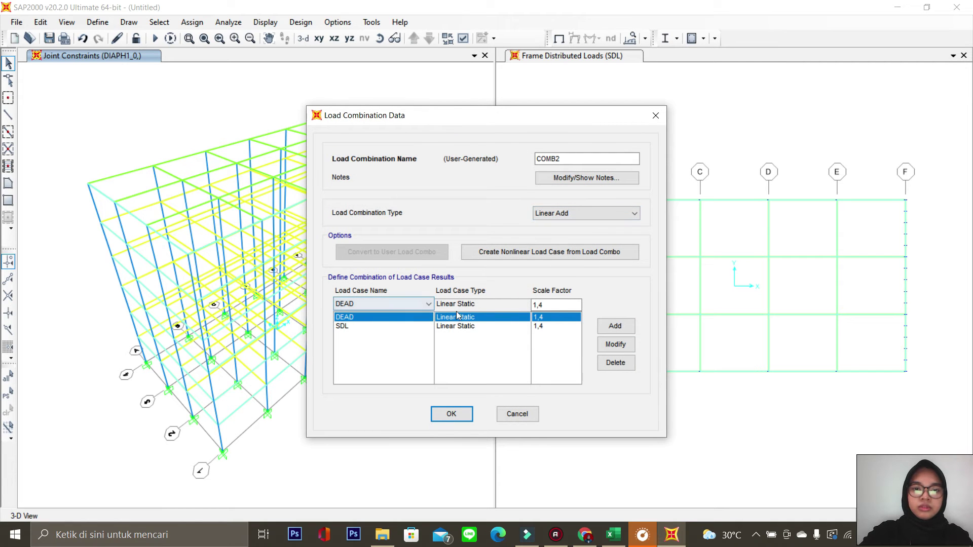
{"action": "left_click", "coordinate": [555, 305]}
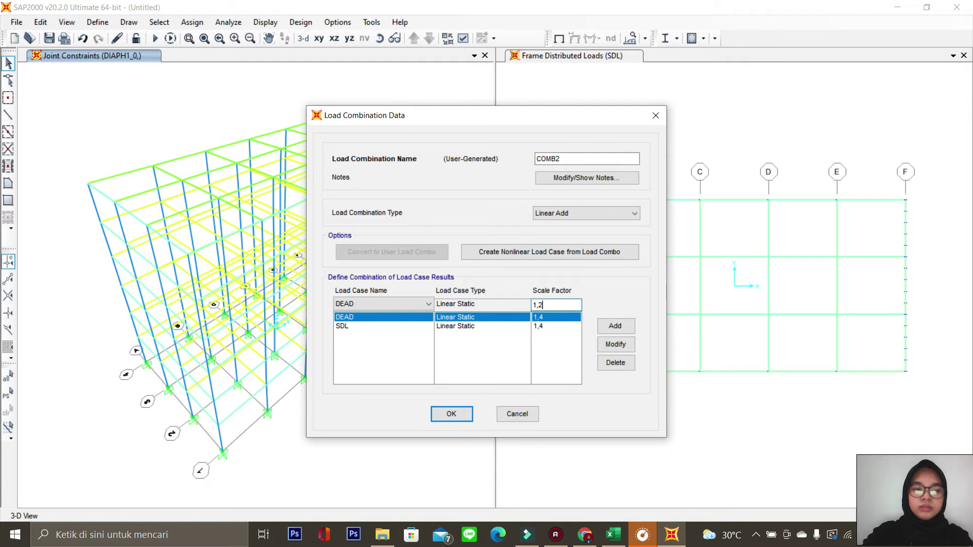
{"action": "left_click", "coordinate": [615, 344]}
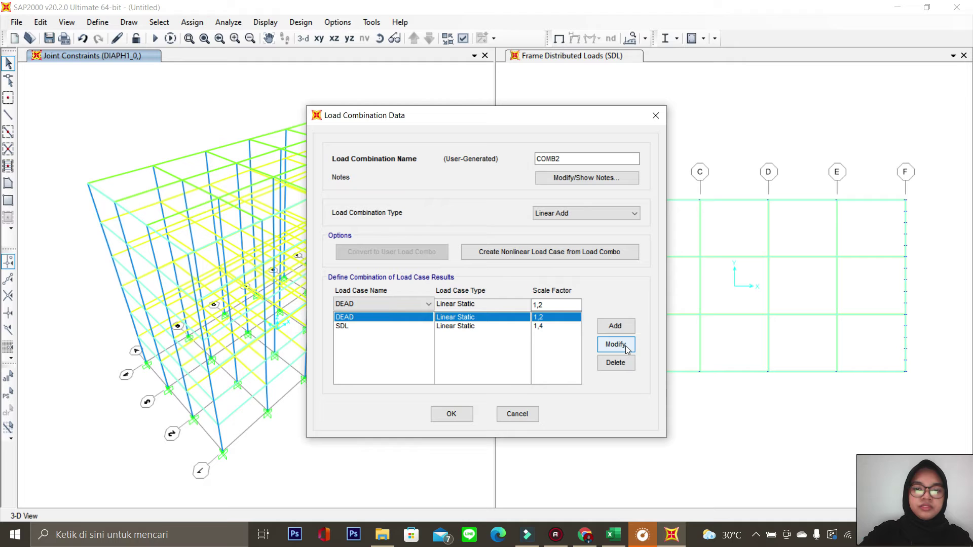
{"action": "left_click", "coordinate": [560, 326]}
{"action": "left_click", "coordinate": [554, 303]}
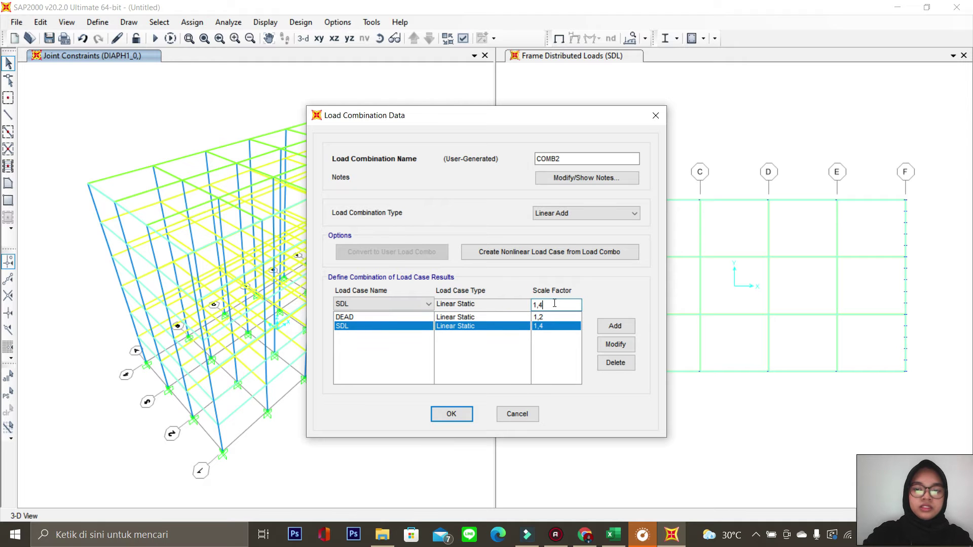
{"action": "left_click", "coordinate": [615, 344]}
- Add the LIVE load case to COMB2 with scale factor 1,6 and save the combination
{"action": "left_click", "coordinate": [427, 304]}
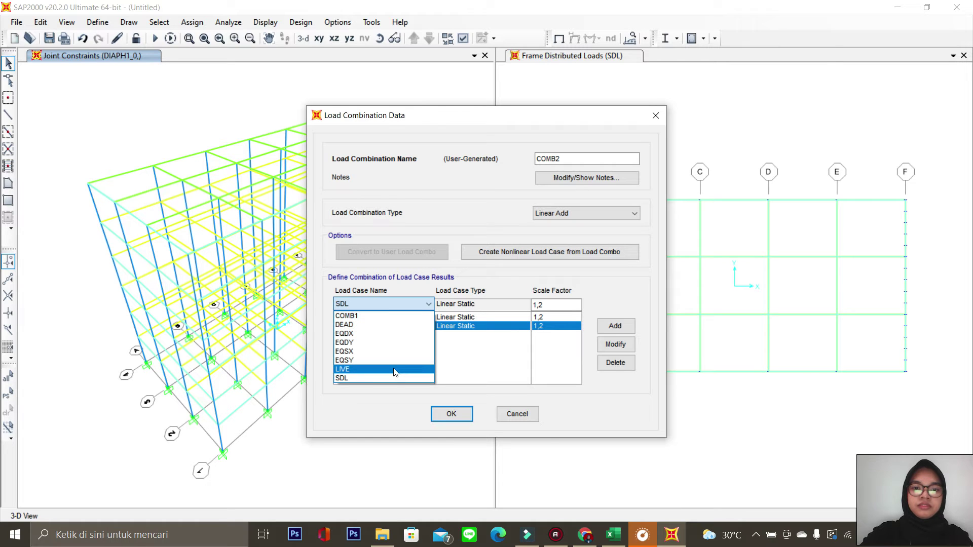
{"action": "left_click", "coordinate": [390, 370]}
{"action": "left_click", "coordinate": [549, 305]}
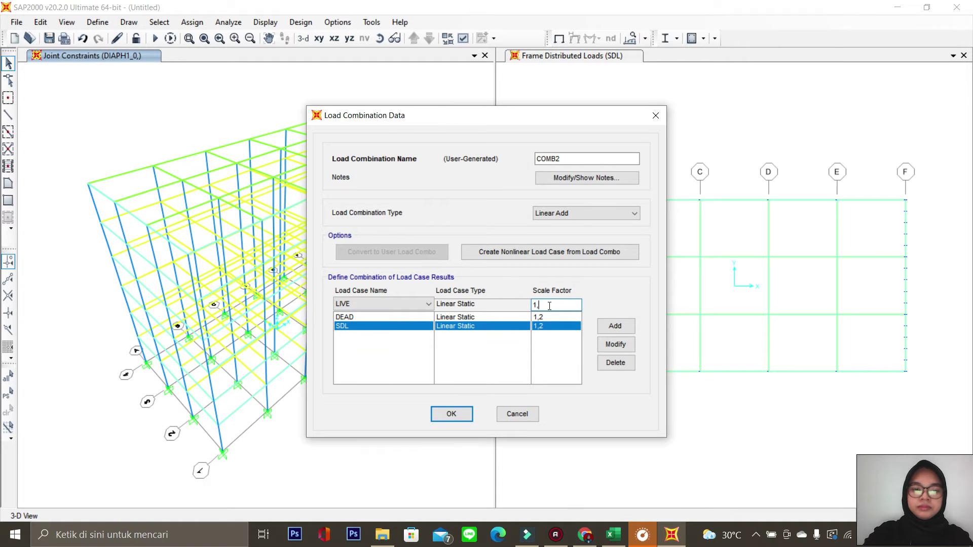
{"action": "left_click", "coordinate": [622, 329]}
{"action": "left_click", "coordinate": [451, 414]}
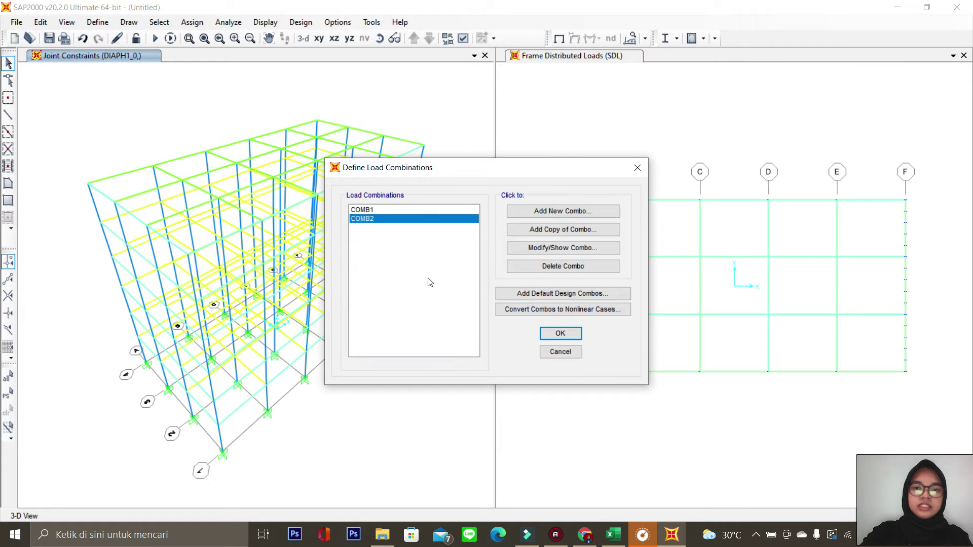
- Copy COMB2 as COMB3 and check the Komb. 3 formula in the Excel combination list before returning to SAP2000
{"action": "left_click", "coordinate": [515, 232]}
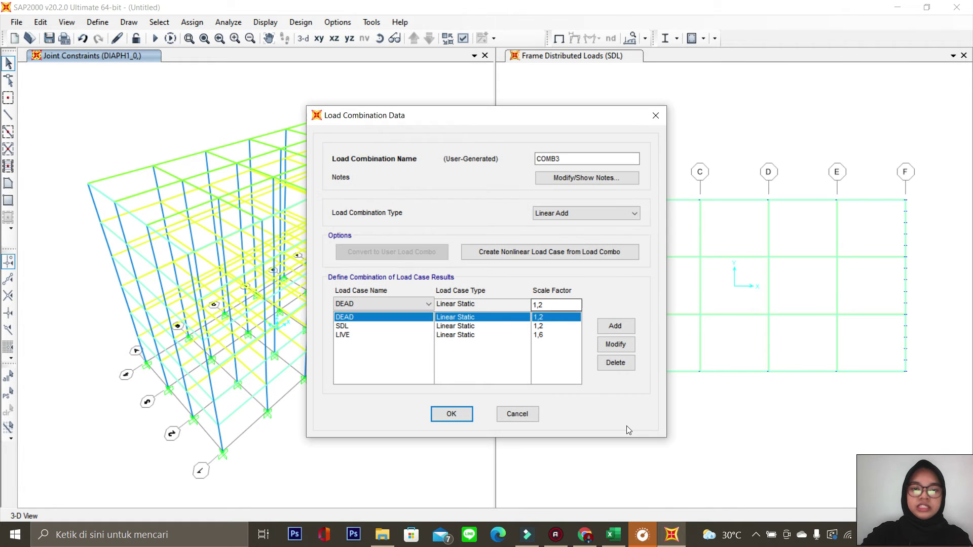
{"action": "left_click", "coordinate": [614, 535]}
{"action": "left_click", "coordinate": [613, 535]}
{"action": "left_click", "coordinate": [614, 535]}
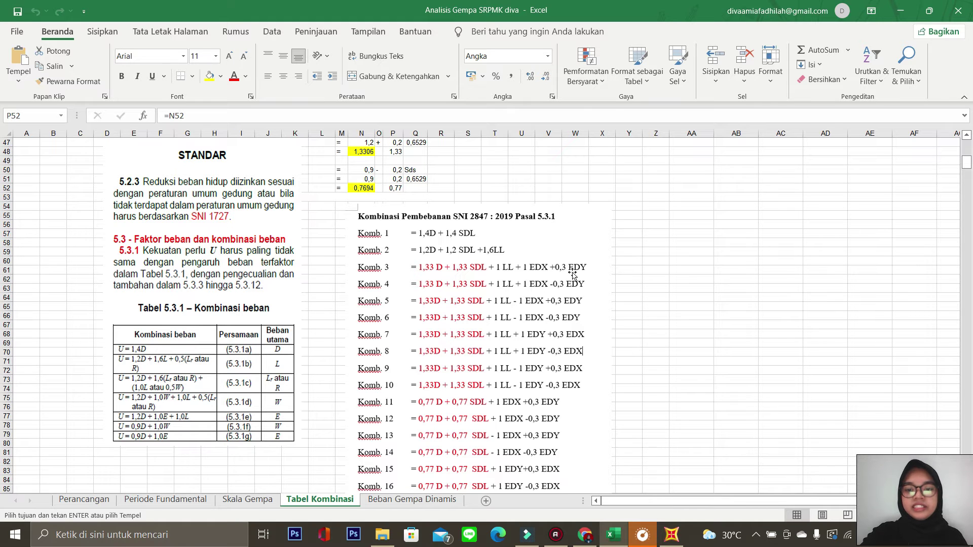
{"action": "left_click", "coordinate": [671, 535]}
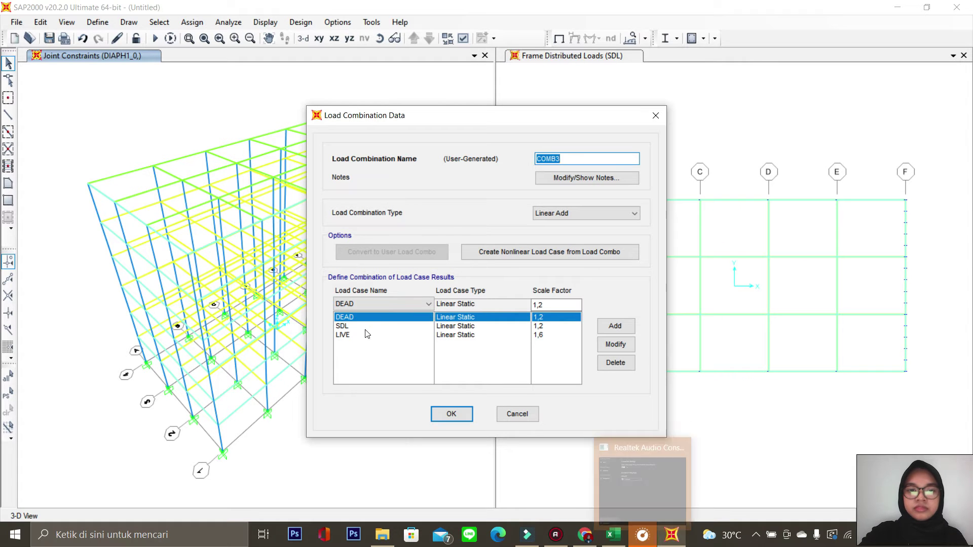
- Set the DEAD and SDL scale factors in COMB3 to 1,33
{"action": "left_click", "coordinate": [558, 304]}
{"action": "key", "text": "BackSpace"}
{"action": "type", "text": "33"}
{"action": "left_click", "coordinate": [615, 344]}
{"action": "left_click", "coordinate": [550, 326]}
{"action": "left_click", "coordinate": [557, 304]}
{"action": "key", "text": "BackSpace"}
{"action": "type", "text": "33"}
{"action": "left_click", "coordinate": [615, 344]}
- Set the LIVE scale factor in COMB3 to 1 and add the EQDX response spectrum case with factor 1
{"action": "left_click", "coordinate": [550, 334]}
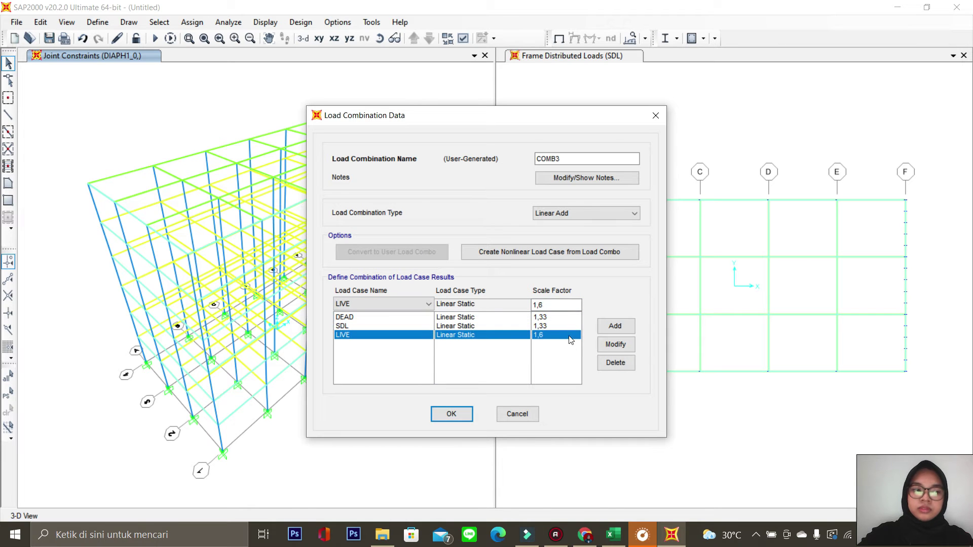
{"action": "key", "text": "alt+Tab"}
{"action": "key", "text": "alt+Tab"}
{"action": "left_click", "coordinate": [427, 304]}
{"action": "left_click", "coordinate": [380, 341]}
{"action": "left_click", "coordinate": [614, 326]}
- Add the EQDY case to COMB3 with scale factor 0,3 and save the combination
{"action": "left_click", "coordinate": [427, 304]}
{"action": "left_click", "coordinate": [380, 351]}
{"action": "left_click", "coordinate": [557, 304]}
{"action": "key", "text": "BackSpace"}
{"action": "type", "text": "0,3"}
{"action": "left_click", "coordinate": [615, 325]}
{"action": "left_click", "coordinate": [451, 413]}
- Create COMB4 as a copy of COMB3 with the EQDY scale factor set to -0,3
{"action": "left_click", "coordinate": [571, 229]}
{"action": "left_click", "coordinate": [543, 353]}
{"action": "left_click", "coordinate": [533, 305]}
{"action": "type", "text": "-"}
{"action": "left_click", "coordinate": [450, 413]}
- Create COMB5 by copying an earlier combination, with EQDX at -1 and EQDY at 0,3
{"action": "left_click", "coordinate": [572, 229]}
{"action": "left_click", "coordinate": [380, 344]}
{"action": "left_click", "coordinate": [533, 304]}
{"action": "type", "text": "-"}
{"action": "left_click", "coordinate": [615, 344]}
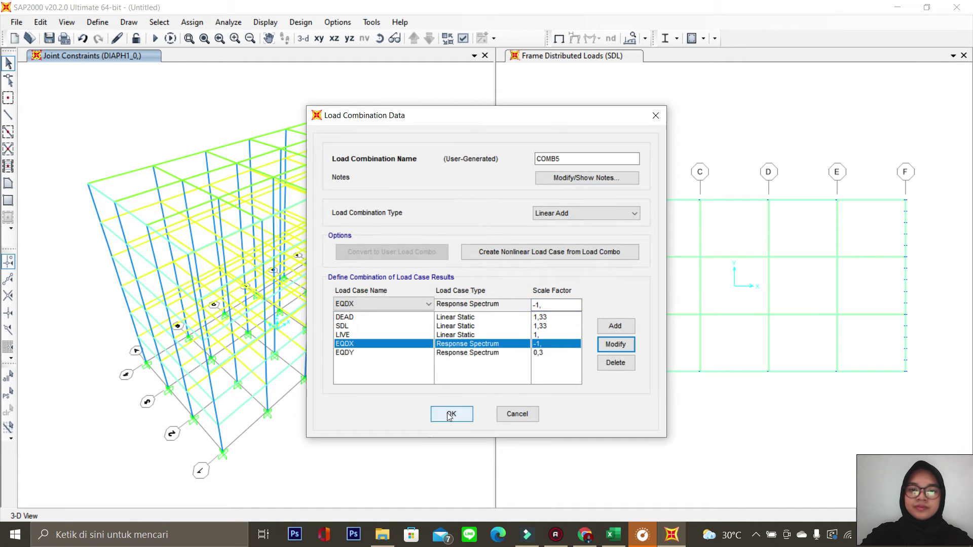
{"action": "left_click", "coordinate": [450, 414]}
- Create COMB6 as a copy of COMB5 with the EQDY scale factor set to -0,3
{"action": "left_click", "coordinate": [571, 229]}
{"action": "left_click", "coordinate": [380, 352]}
{"action": "left_click", "coordinate": [533, 304]}
{"action": "type", "text": "-"}
{"action": "left_click", "coordinate": [614, 344]}
{"action": "left_click", "coordinate": [451, 413]}
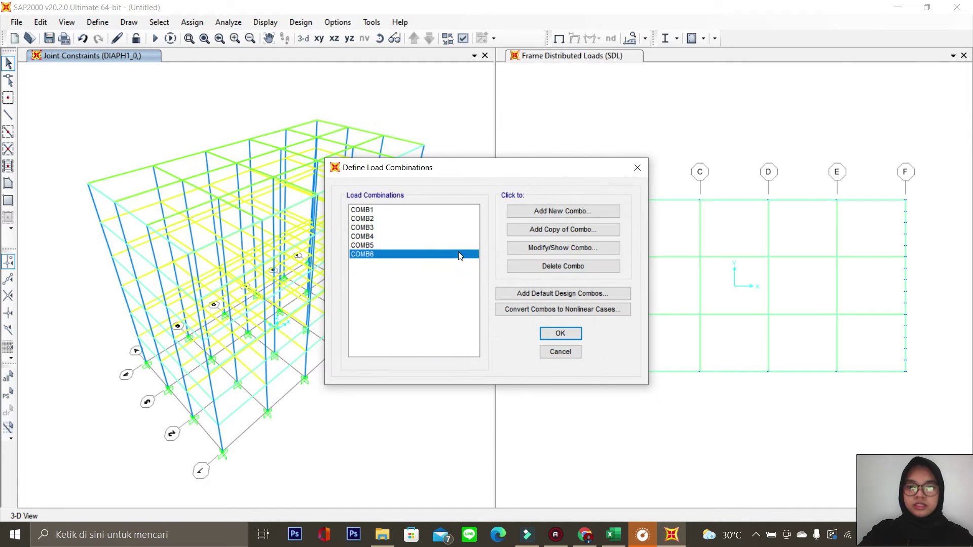
- Create COMB7 from a copy of the preceding combination, with EQDX at 0,3 and EQDY at 1
{"action": "left_click", "coordinate": [562, 229]}
{"action": "left_click", "coordinate": [380, 344]}
{"action": "left_click", "coordinate": [554, 304]}
{"action": "left_click", "coordinate": [614, 344]}
{"action": "left_click", "coordinate": [380, 352]}
{"action": "type", "text": "1"}
{"action": "left_click", "coordinate": [614, 344]}
{"action": "left_click", "coordinate": [451, 414]}
- Create COMB8 from a copied combination, with EQDX at -0,3 and EQDY at 1
{"action": "left_click", "coordinate": [563, 229]}
{"action": "type", "text": "-"}
{"action": "left_click", "coordinate": [614, 344]}
{"action": "left_click", "coordinate": [451, 413]}
- Create COMB9 with EQDX 0,3 and EQDY -1, and COMB10 with EQDX -0,3 and EQDY -1, by copying existing combinations
{"action": "left_click", "coordinate": [563, 229]}
{"action": "left_click", "coordinate": [550, 353]}
{"action": "left_click", "coordinate": [615, 344]}
{"action": "left_click", "coordinate": [451, 414]}
{"action": "left_click", "coordinate": [563, 229]}
{"action": "left_click", "coordinate": [614, 344]}
{"action": "left_click", "coordinate": [451, 413]}
- Copy COMB10 as COMB11, remove its LIVE case and set the DEAD and SDL scale factors to 0,77
{"action": "left_click", "coordinate": [563, 229]}
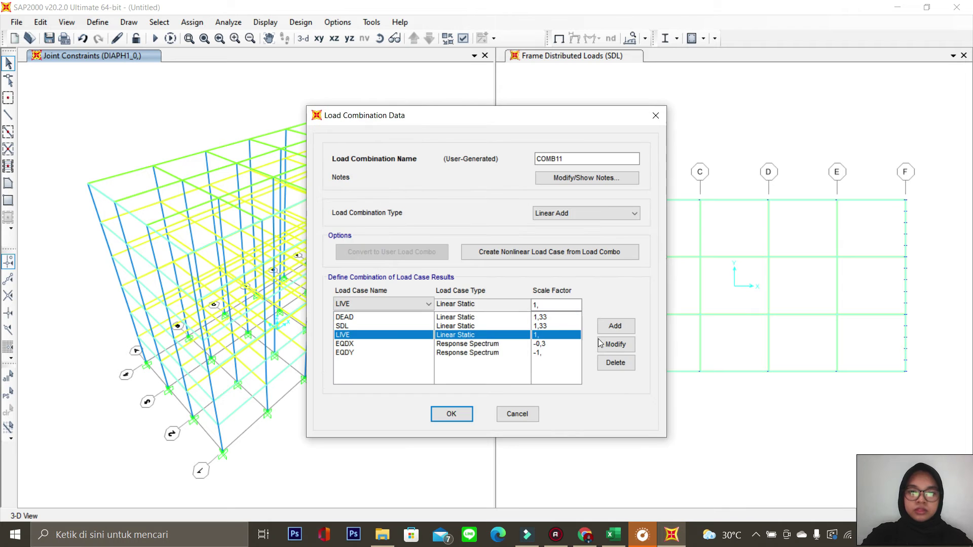
{"action": "left_click", "coordinate": [555, 317]}
{"action": "left_click", "coordinate": [557, 328]}
{"action": "type", "text": "0,77"}
{"action": "left_click", "coordinate": [615, 344]}
- Set COMB11's EQDX scale factor to 1 and EQDY to 0,3, and save the combination
{"action": "left_click", "coordinate": [556, 335]}
{"action": "type", "text": "1"}
{"action": "left_click", "coordinate": [609, 344]}
{"action": "left_click", "coordinate": [556, 344]}
{"action": "type", "text": "0,3"}
{"action": "left_click", "coordinate": [614, 344]}
{"action": "left_click", "coordinate": [451, 414]}
- Create COMB12 as a copy of COMB11 with the EQDY scale factor set to -0,3
{"action": "left_click", "coordinate": [563, 229]}
{"action": "left_click", "coordinate": [556, 343]}
{"action": "type", "text": "-0,3"}
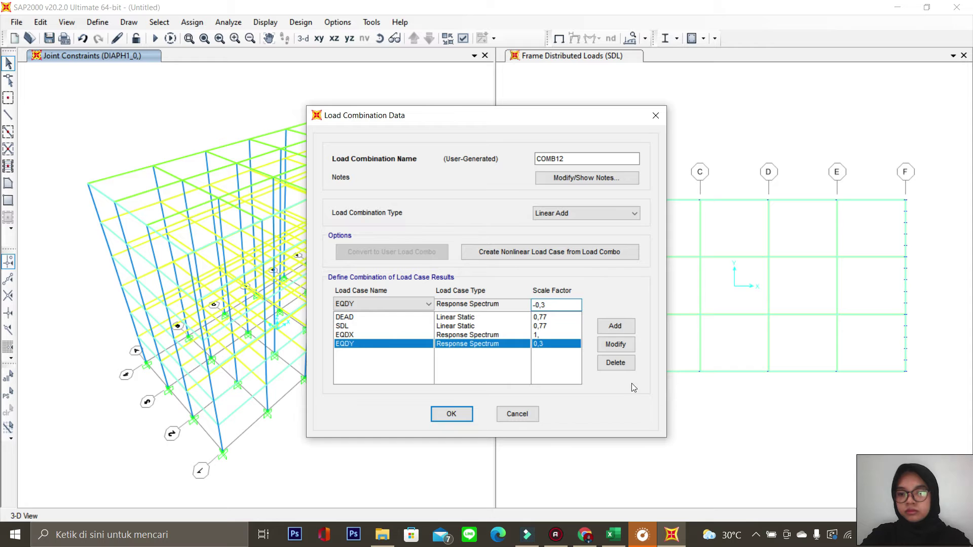
{"action": "left_click", "coordinate": [615, 344]}
{"action": "left_click", "coordinate": [451, 413]}
- Create COMB13 from a copied combination with the EQDX scale factor set to -1
{"action": "left_click", "coordinate": [544, 336]}
{"action": "type", "text": "-"}
{"action": "left_click", "coordinate": [619, 344]}
{"action": "left_click", "coordinate": [451, 414]}
- Set COMB13's EQDY scale factor to -0,3 and copy the combination as COMB14
{"action": "left_click", "coordinate": [562, 247]}
{"action": "left_click", "coordinate": [541, 344]}
{"action": "type", "text": "-"}
{"action": "left_click", "coordinate": [615, 344]}
{"action": "left_click", "coordinate": [448, 417]}
{"action": "left_click", "coordinate": [573, 230]}
{"action": "left_click", "coordinate": [451, 414]}
- Reopen COMB13 and change its EQDY scale factor to 0,3
{"action": "left_click", "coordinate": [434, 317]}
{"action": "left_click", "coordinate": [562, 248]}
{"action": "left_click", "coordinate": [550, 344]}
{"action": "left_click", "coordinate": [536, 305]}
{"action": "key", "text": "BackSpace"}
{"action": "left_click", "coordinate": [616, 344]}
{"action": "left_click", "coordinate": [454, 414]}
- Create COMB15 as a copy of COMB14 with EQDX set to 0,3 and EQDY to 1
{"action": "left_click", "coordinate": [437, 326]}
{"action": "left_click", "coordinate": [582, 230]}
{"action": "left_click", "coordinate": [553, 327]}
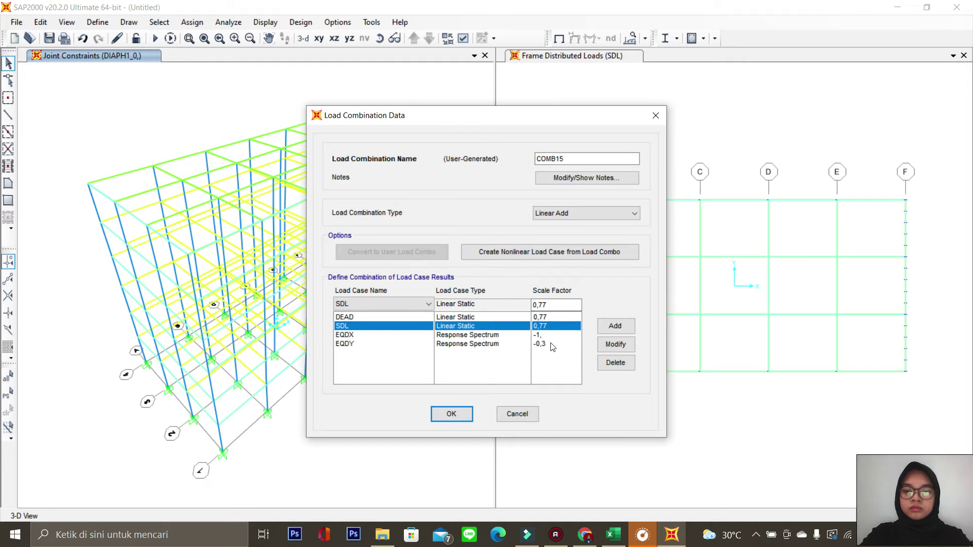
{"action": "left_click", "coordinate": [543, 335]}
{"action": "left_click", "coordinate": [551, 305]}
{"action": "key", "text": "BackSpace"}
{"action": "key", "text": "BackSpace"}
{"action": "key", "text": "BackSpace"}
{"action": "type", "text": "0,3"}
{"action": "left_click", "coordinate": [614, 347]}
{"action": "left_click", "coordinate": [566, 344]}
{"action": "left_click", "coordinate": [615, 344]}
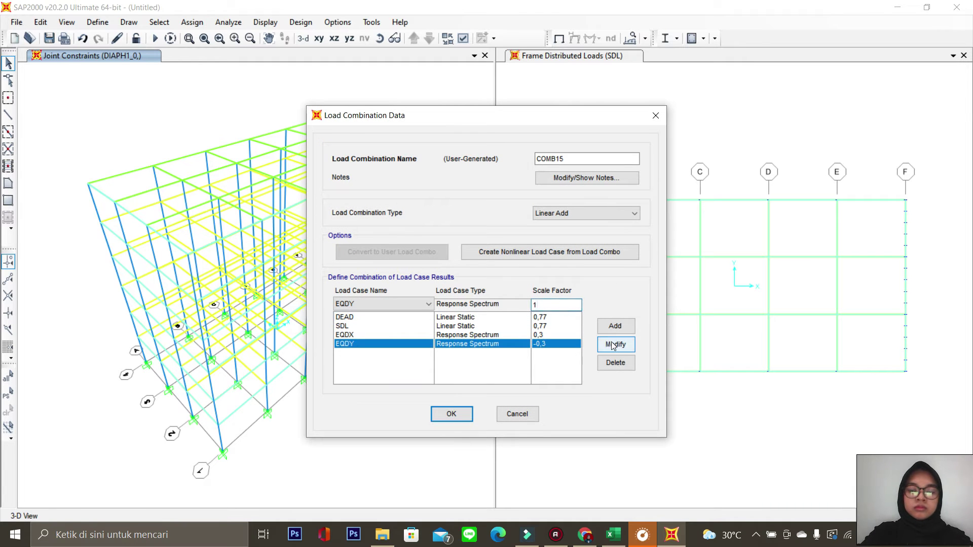
{"action": "left_click", "coordinate": [451, 413]}
- Create COMB16 as a copy of COMB15 with the EQDX scale factor set to -0,3
{"action": "left_click", "coordinate": [577, 230]}
{"action": "left_click", "coordinate": [548, 335]}
{"action": "left_click", "coordinate": [619, 344]}
{"action": "left_click", "coordinate": [450, 414]}
- Create COMB17 from a copied combination with the EQDY scale factor set to -1
{"action": "left_click", "coordinate": [430, 342]}
{"action": "left_click", "coordinate": [537, 231]}
{"action": "left_click", "coordinate": [545, 344]}
{"action": "left_click", "coordinate": [534, 305]}
{"action": "type", "text": "-"}
{"action": "left_click", "coordinate": [615, 345]}
{"action": "left_click", "coordinate": [615, 344]}
{"action": "left_click", "coordinate": [451, 414]}
- Create COMB18 as a copy with its EQDX scale factor changed, and accept the full list of load combinations
{"action": "left_click", "coordinate": [535, 229]}
{"action": "left_click", "coordinate": [547, 335]}
{"action": "left_click", "coordinate": [621, 345]}
{"action": "left_click", "coordinate": [451, 414]}
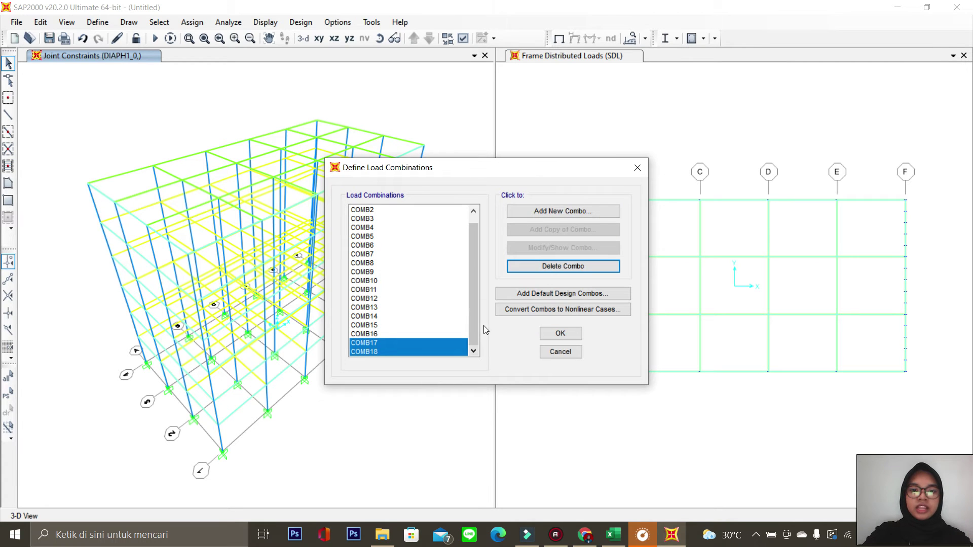
{"action": "left_click_drag", "start_coordinate": [477, 325], "coordinate": [478, 328]}
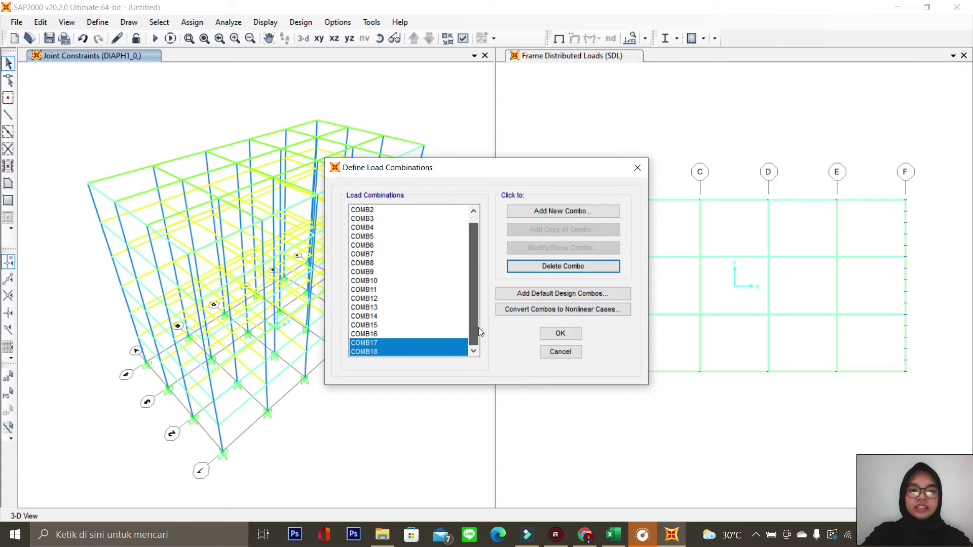
{"action": "left_click", "coordinate": [560, 333]}
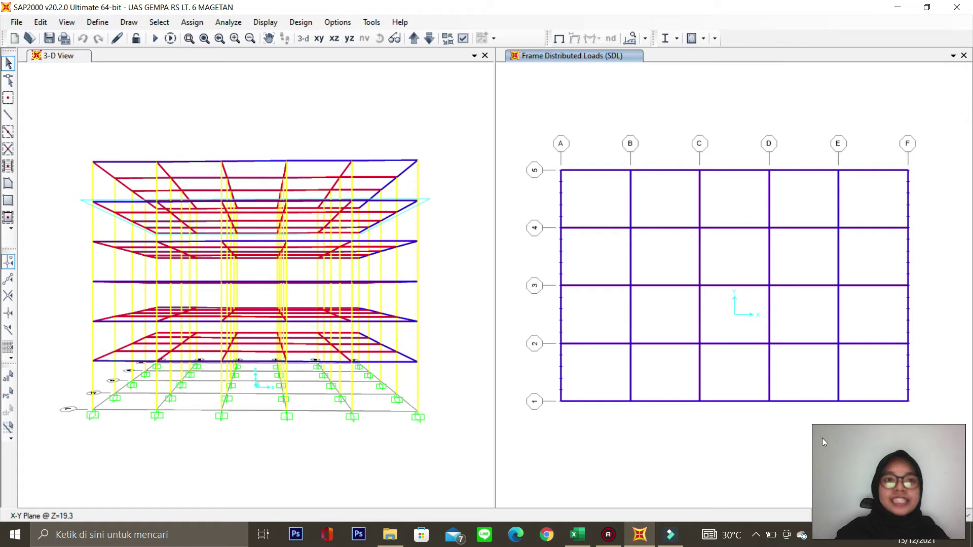
- Set the analysis options of the UAS GEMPA RS LT. 6 MAGETAN model to Space Frame degrees of freedom
{"action": "left_click", "coordinate": [232, 23]}
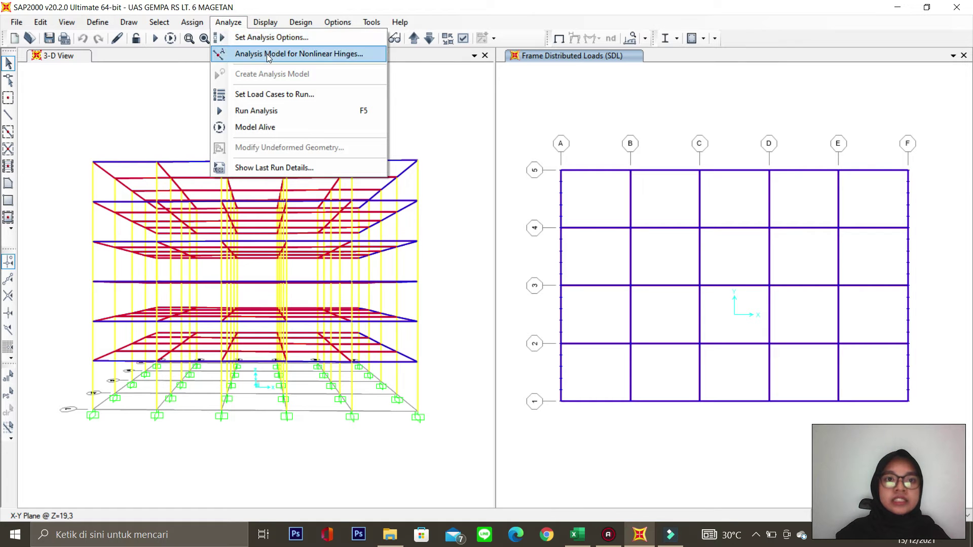
{"action": "left_click", "coordinate": [271, 38]}
{"action": "left_click", "coordinate": [364, 274]}
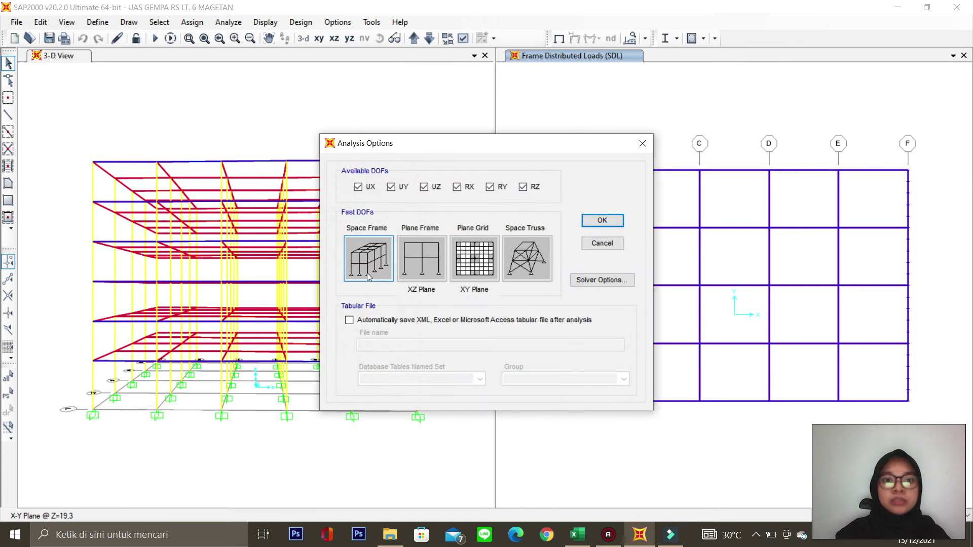
{"action": "left_click", "coordinate": [596, 221]}
- Run the analysis for all load cases and rotate the 3-D deformed shape to view the result
{"action": "left_click", "coordinate": [227, 23]}
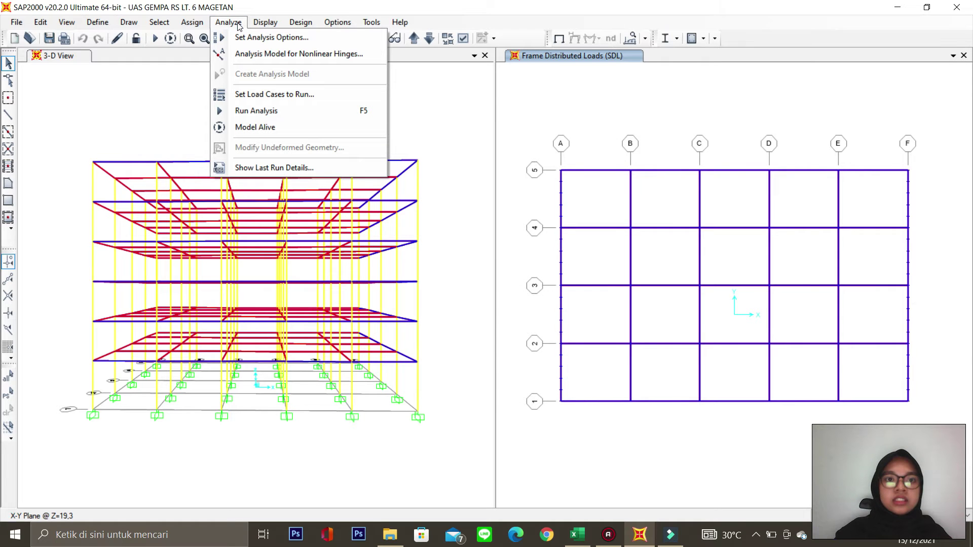
{"action": "left_click", "coordinate": [278, 95]}
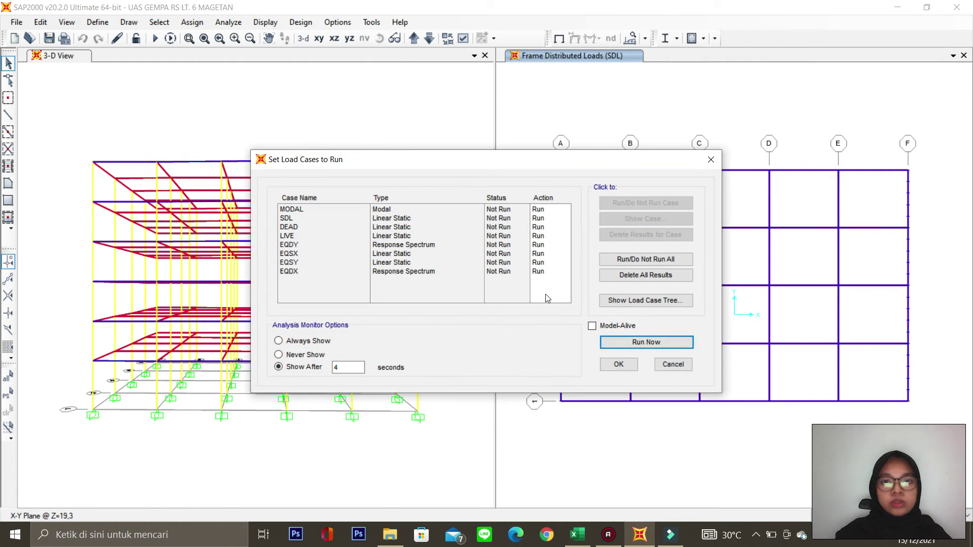
{"action": "left_click", "coordinate": [646, 343]}
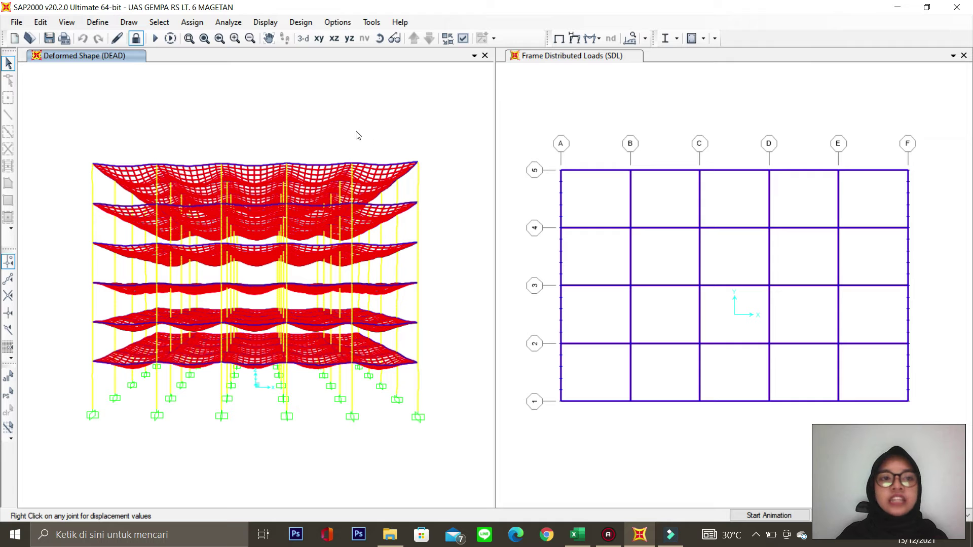
{"action": "left_click", "coordinate": [381, 44]}
{"action": "left_click_drag", "start_coordinate": [393, 104], "coordinate": [375, 123]}
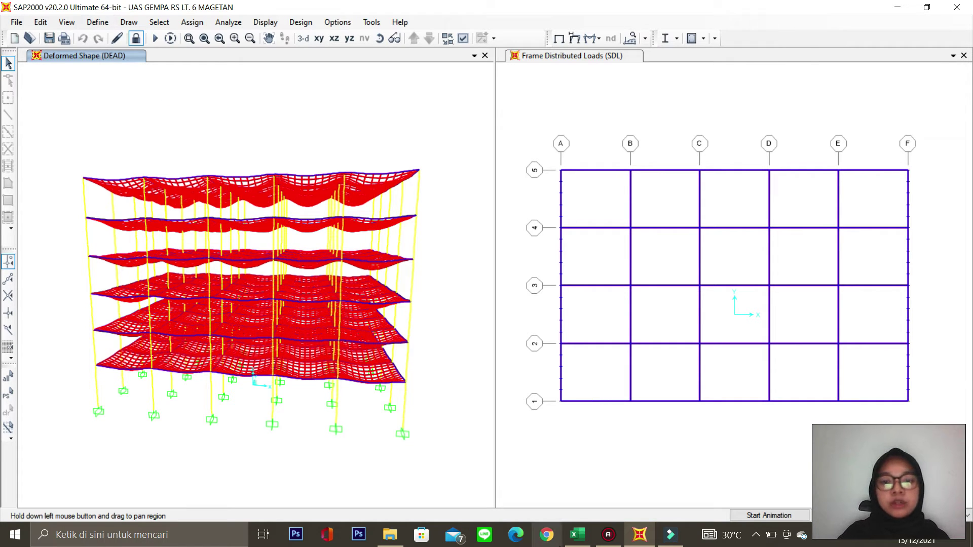
- Switch to the Excel seismic analysis workbook and review the mode count and mass participation check on the Beban Gempa Dinamis sheet
{"action": "left_click", "coordinate": [577, 535]}
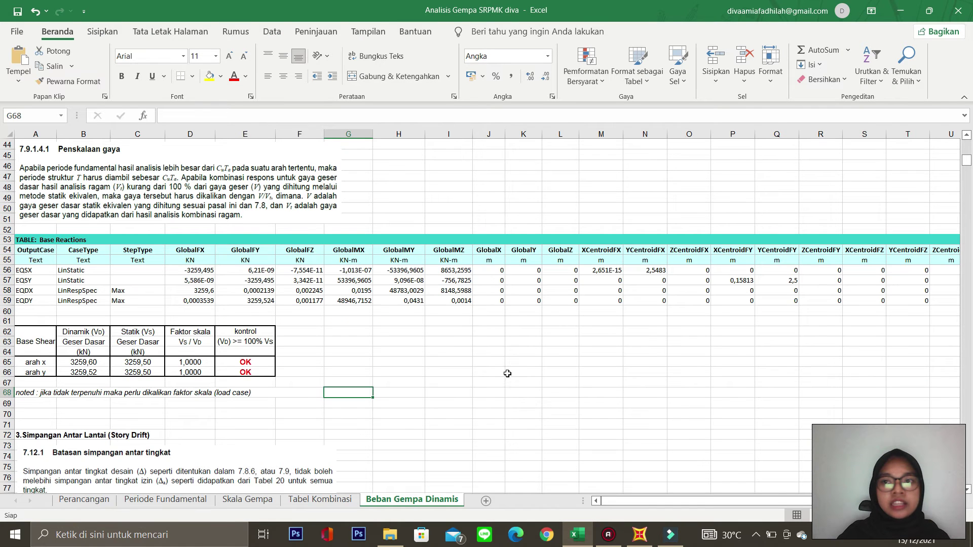
{"action": "left_click_drag", "start_coordinate": [967, 160], "coordinate": [969, 140]}
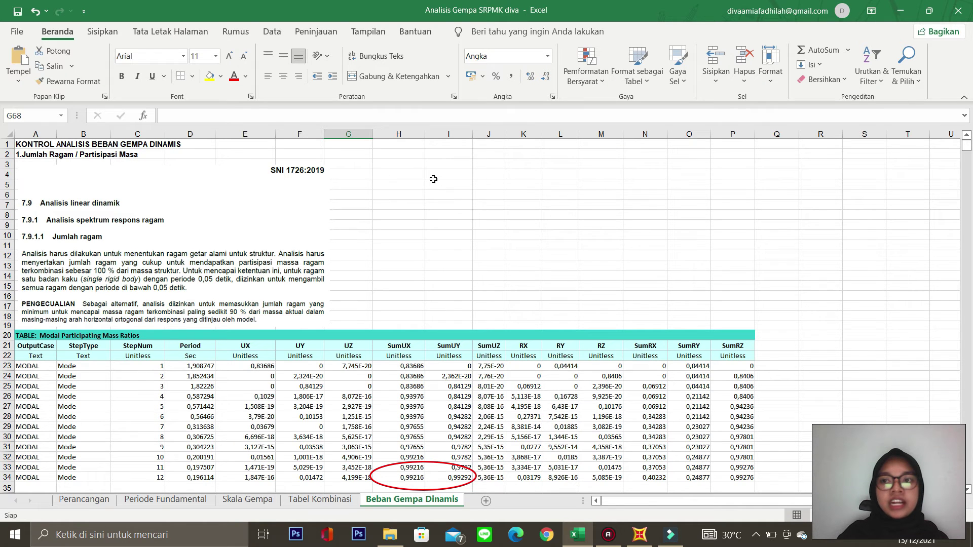
{"action": "left_click_drag", "start_coordinate": [967, 145], "coordinate": [967, 152]}
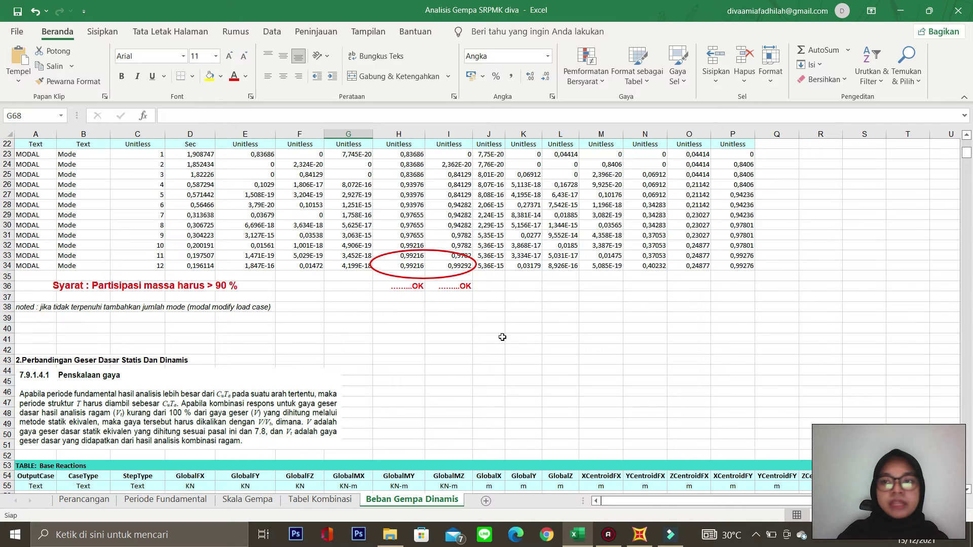
{"action": "left_click_drag", "start_coordinate": [966, 154], "coordinate": [704, 143]}
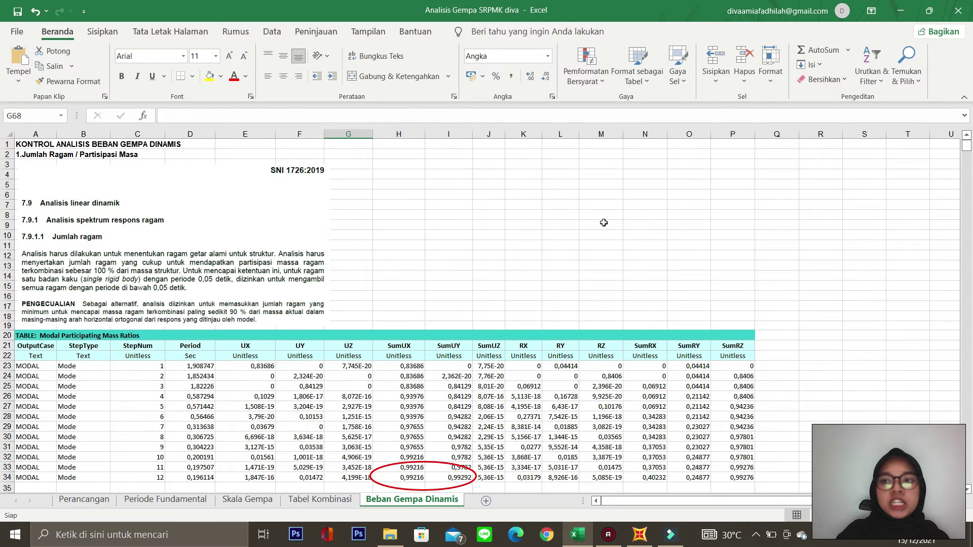
{"action": "left_click_drag", "start_coordinate": [966, 147], "coordinate": [967, 154]}
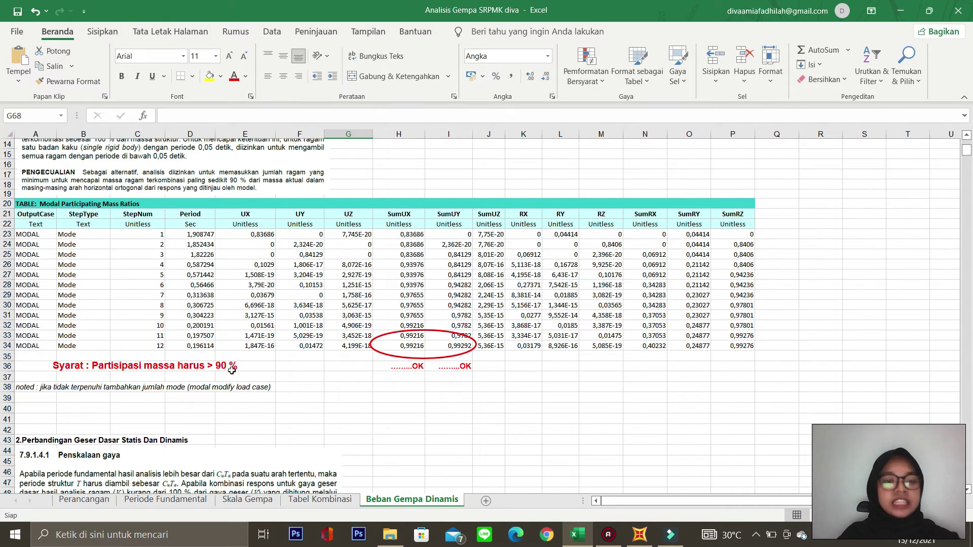
- Switch back to SAP2000 and choose only the Modal Participating Mass Ratios results table for display, with Base Reactions deselected
{"action": "left_click", "coordinate": [639, 534]}
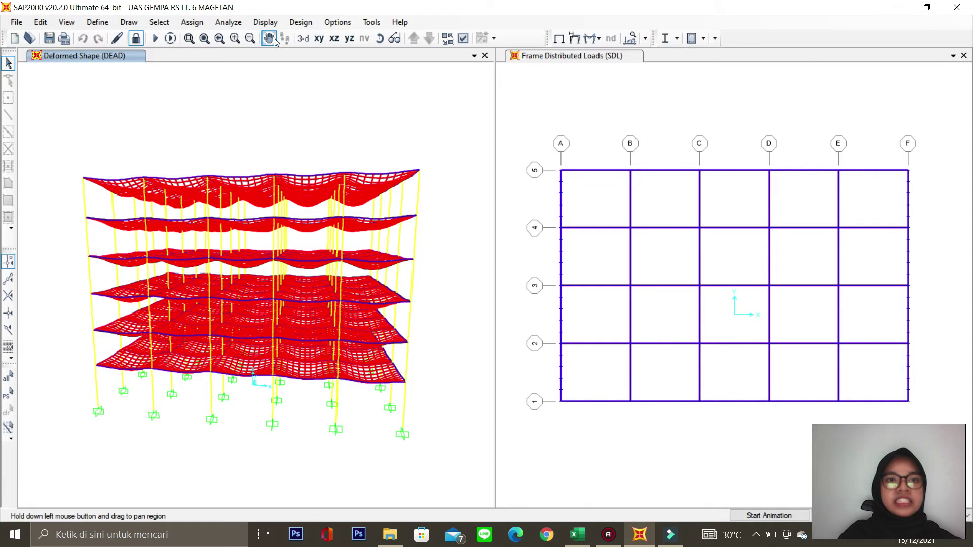
{"action": "left_click", "coordinate": [265, 22]}
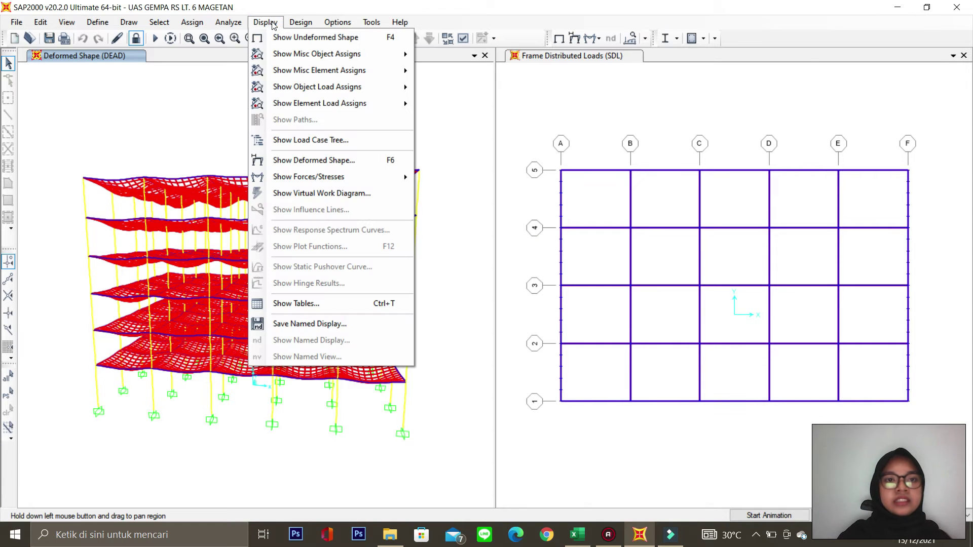
{"action": "left_click", "coordinate": [342, 309]}
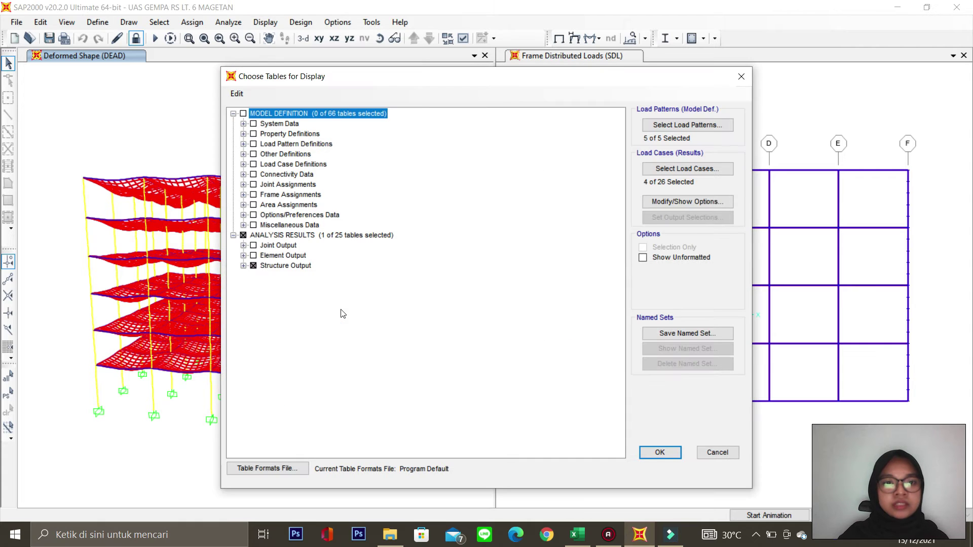
{"action": "left_click", "coordinate": [243, 265]}
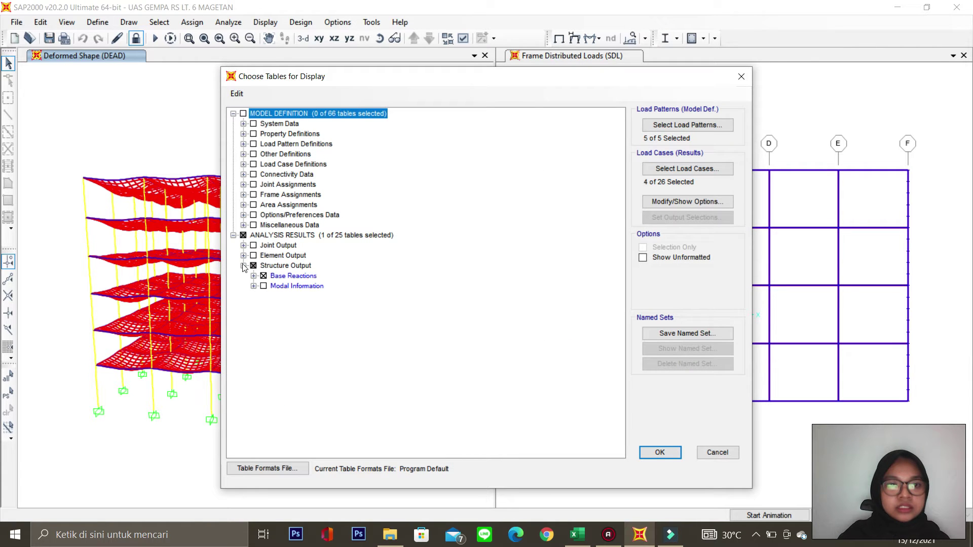
{"action": "left_click", "coordinate": [263, 278]}
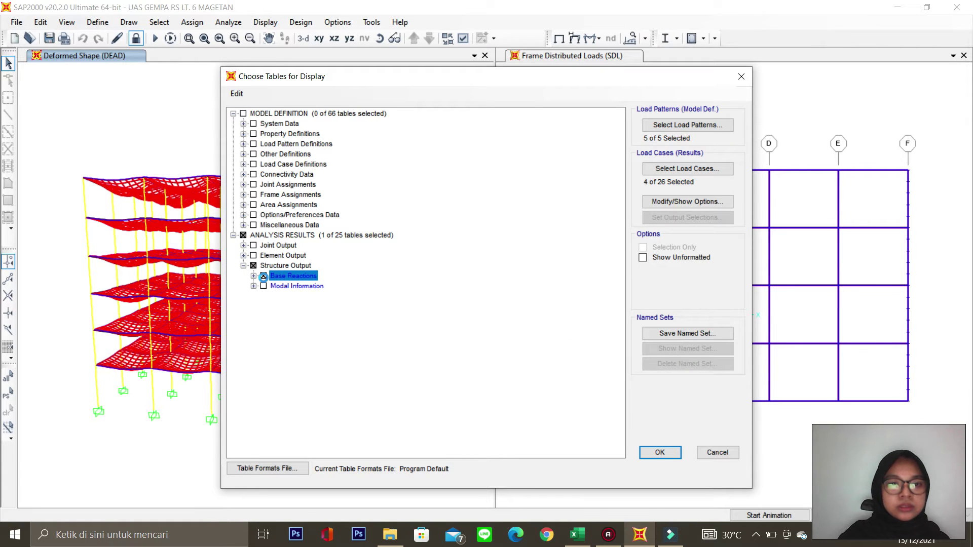
{"action": "left_click", "coordinate": [263, 277]}
{"action": "left_click", "coordinate": [254, 286]}
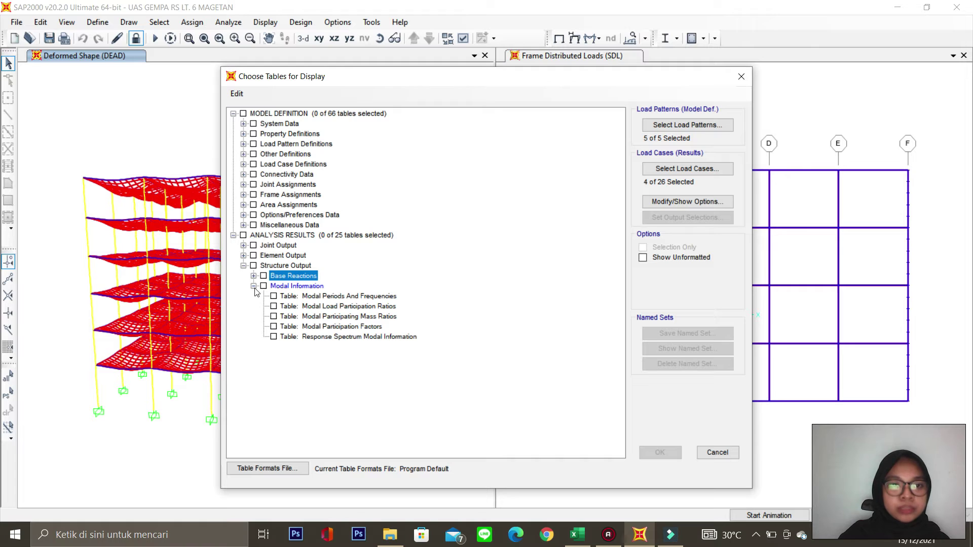
{"action": "left_click", "coordinate": [291, 317]}
{"action": "left_click", "coordinate": [273, 317]}
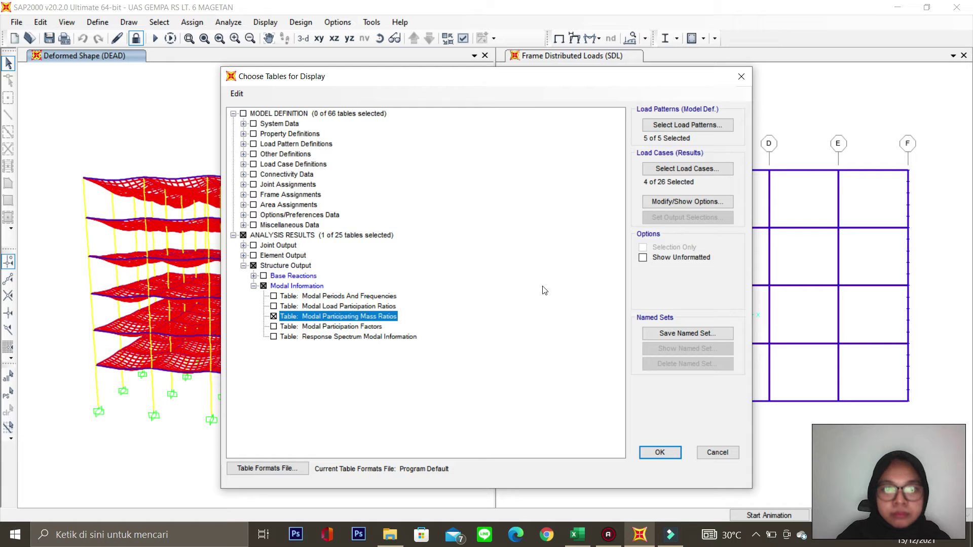
- Select load combinations COMB1 to COMB18 as the output cases and display the Modal Participating Mass Ratios table
{"action": "left_click", "coordinate": [687, 168]}
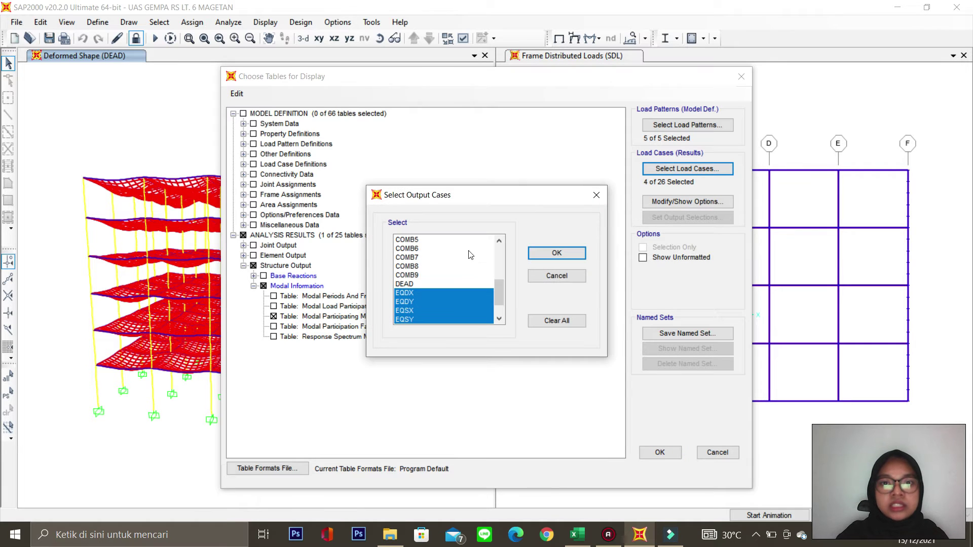
{"action": "left_click_drag", "start_coordinate": [500, 294], "coordinate": [501, 256]}
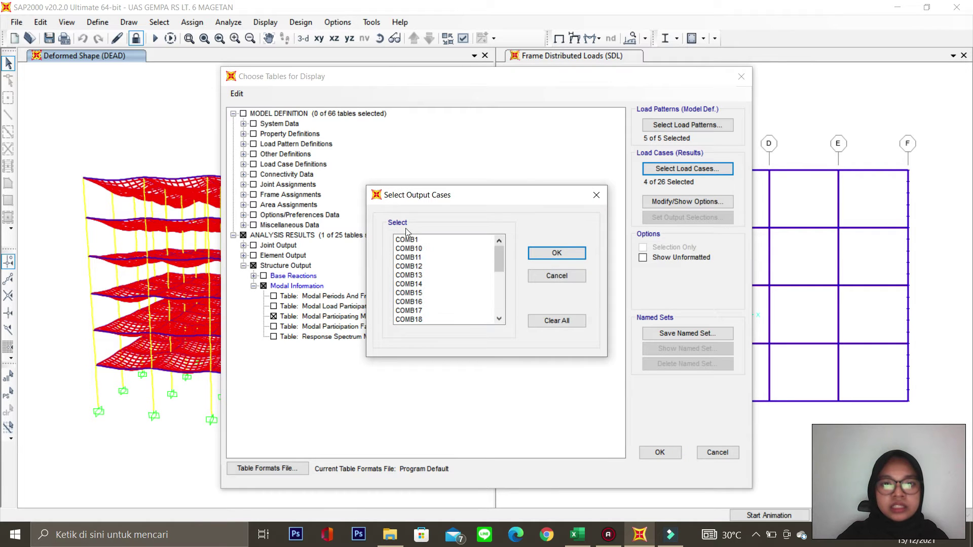
{"action": "left_click", "coordinate": [405, 240]}
{"action": "left_click_drag", "start_coordinate": [405, 240], "coordinate": [437, 319]}
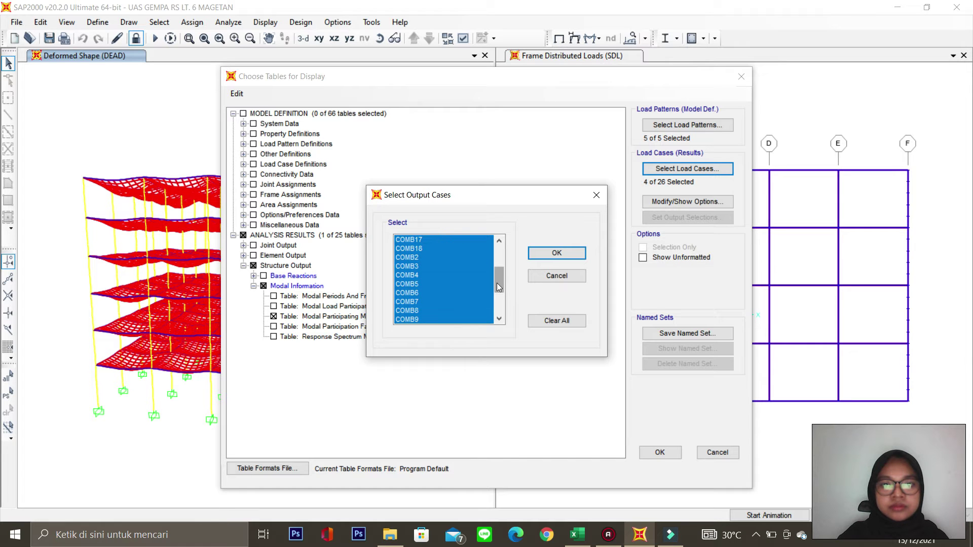
{"action": "left_click_drag", "start_coordinate": [501, 278], "coordinate": [501, 286]}
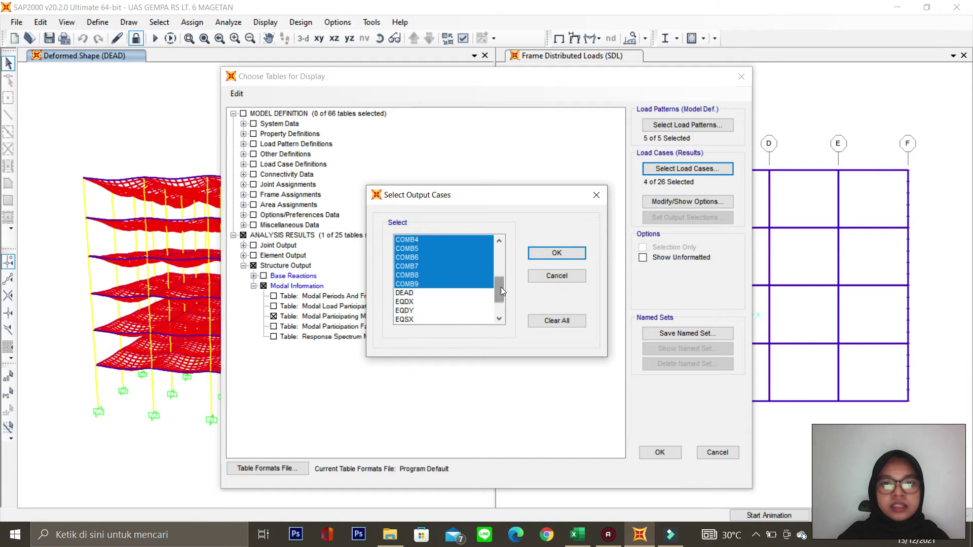
{"action": "left_click", "coordinate": [560, 253]}
{"action": "left_click", "coordinate": [658, 453]}
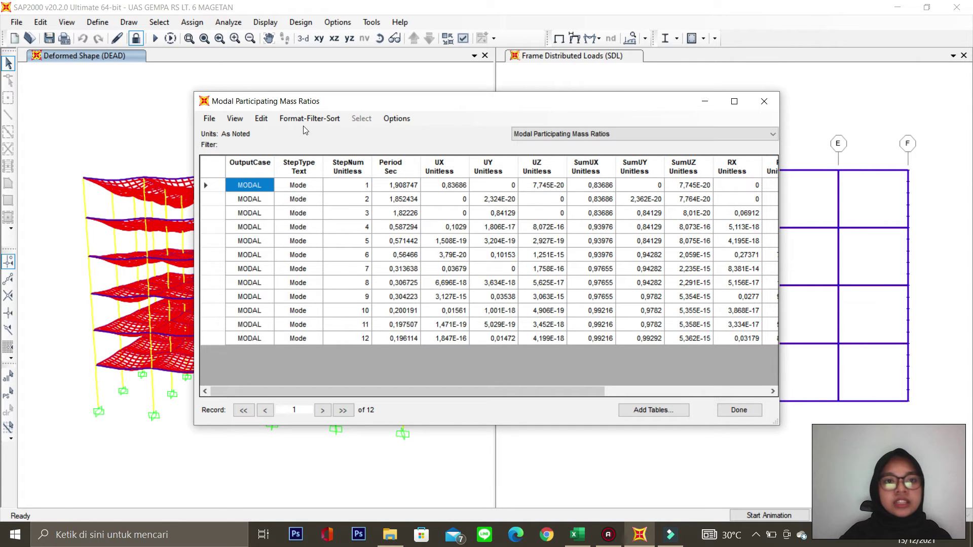
- Export the Modal Participating Mass Ratios table to Excel and copy the entire table from the new Buku1 workbook
{"action": "left_click", "coordinate": [210, 118]}
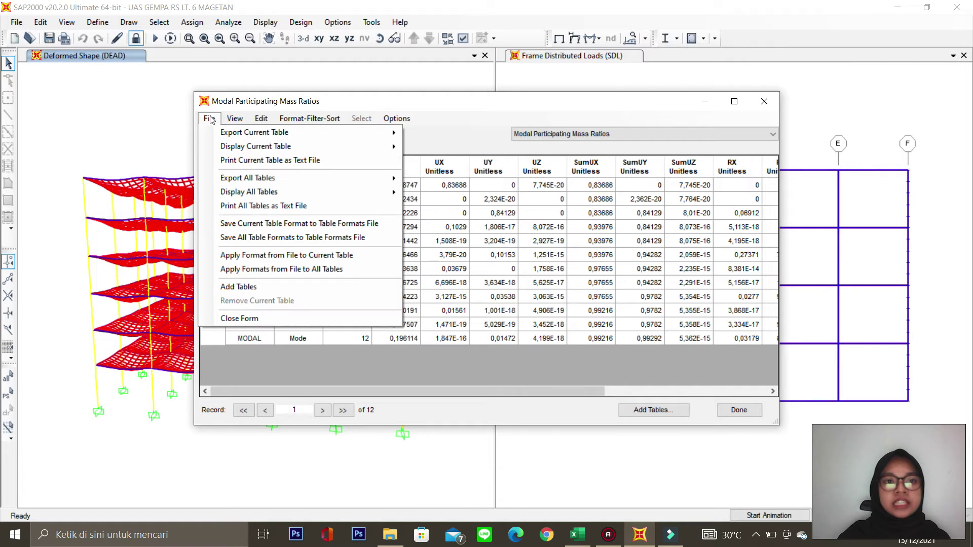
{"action": "mouse_move", "coordinate": [270, 136]}
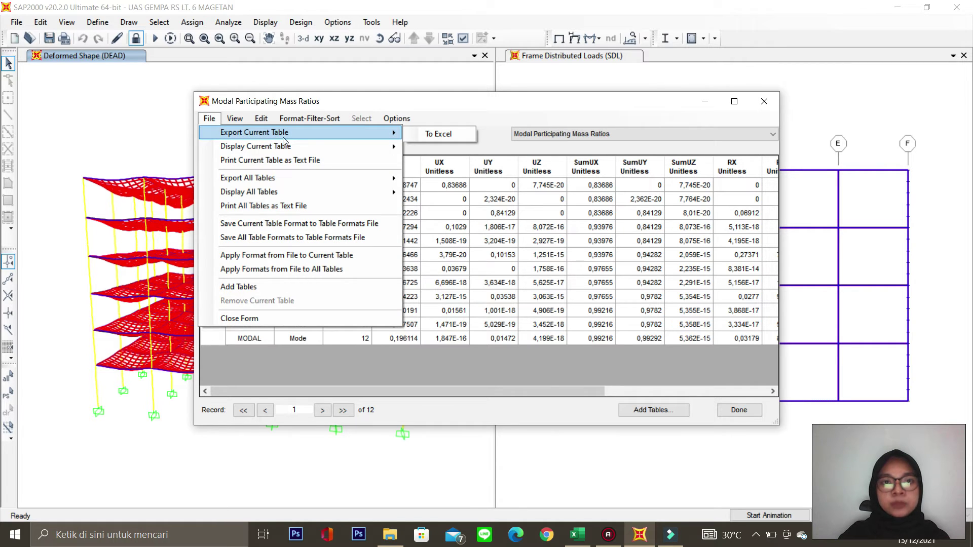
{"action": "left_click", "coordinate": [423, 134]}
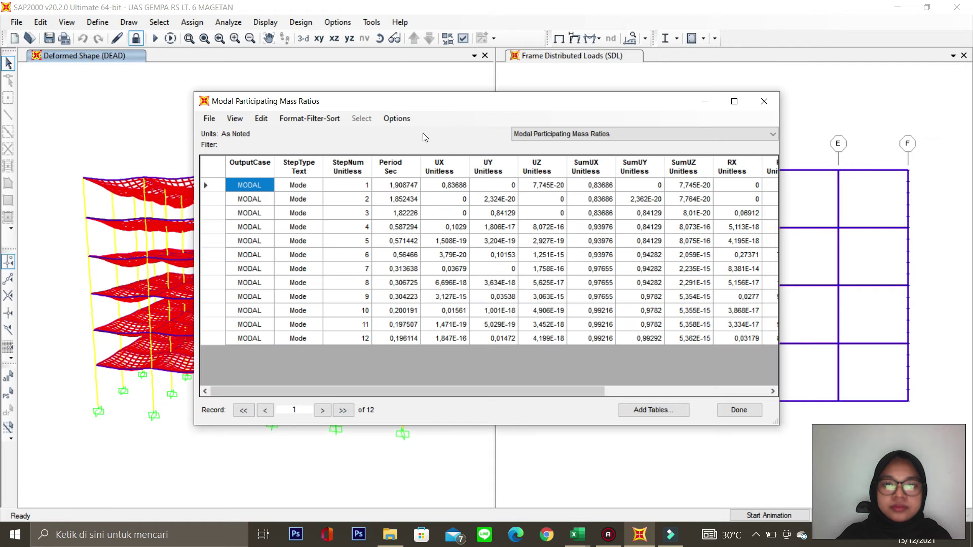
{"action": "mouse_move", "coordinate": [579, 541]}
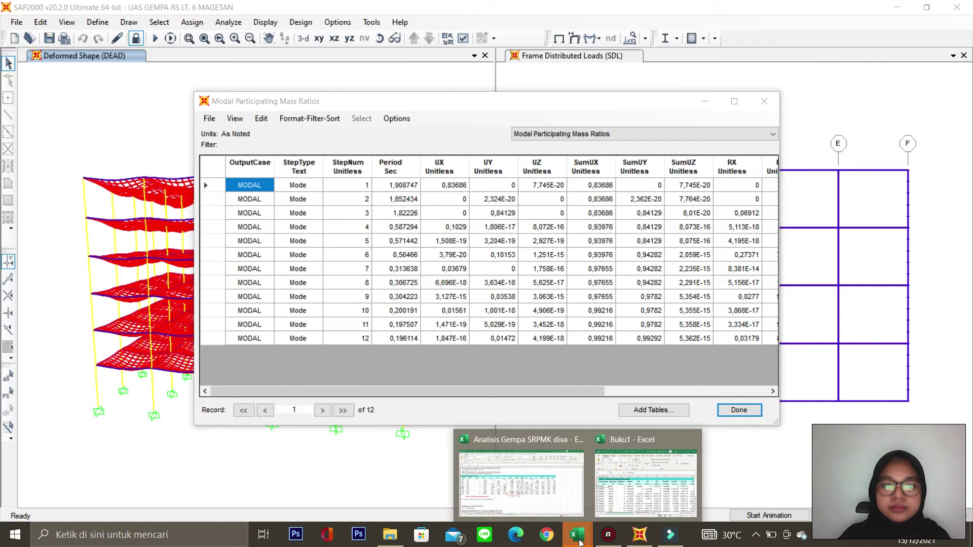
{"action": "left_click", "coordinate": [637, 473]}
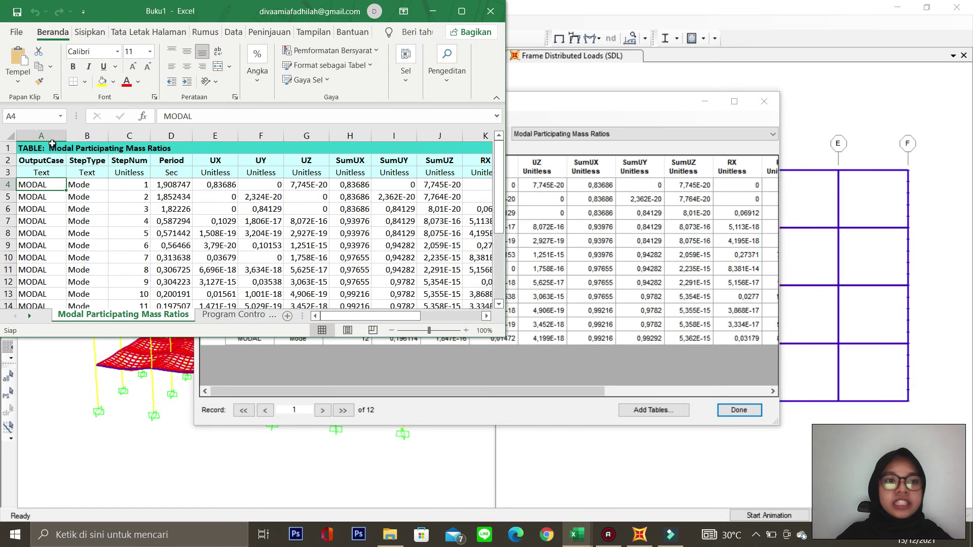
{"action": "left_click", "coordinate": [45, 145]}
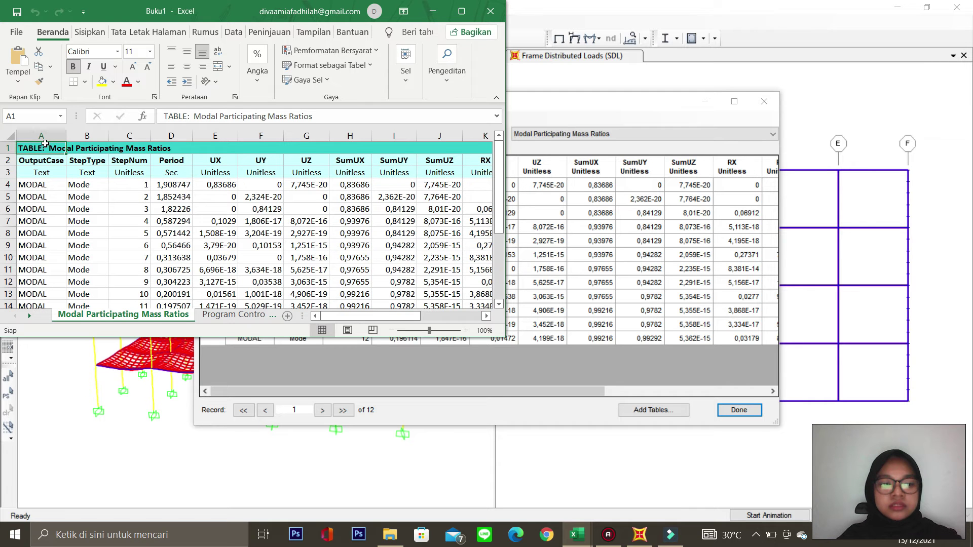
{"action": "key", "text": "ctrl+shift+End"}
{"action": "key", "text": "ctrl+c"}
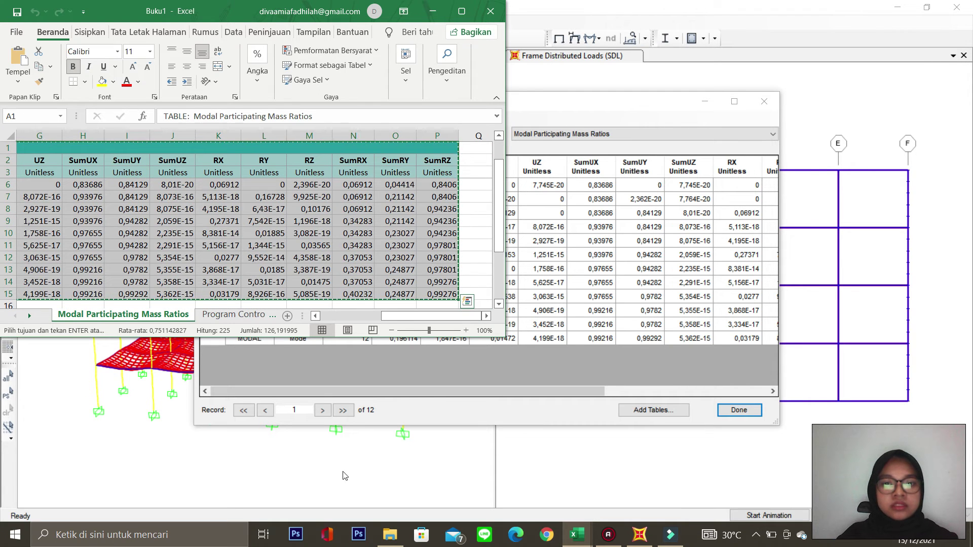
- Switch to the seismic analysis workbook and clear the old Modal Participating Mass Ratios data in A20:P34 of Beban Gempa Dinamis
{"action": "left_click", "coordinate": [577, 534]}
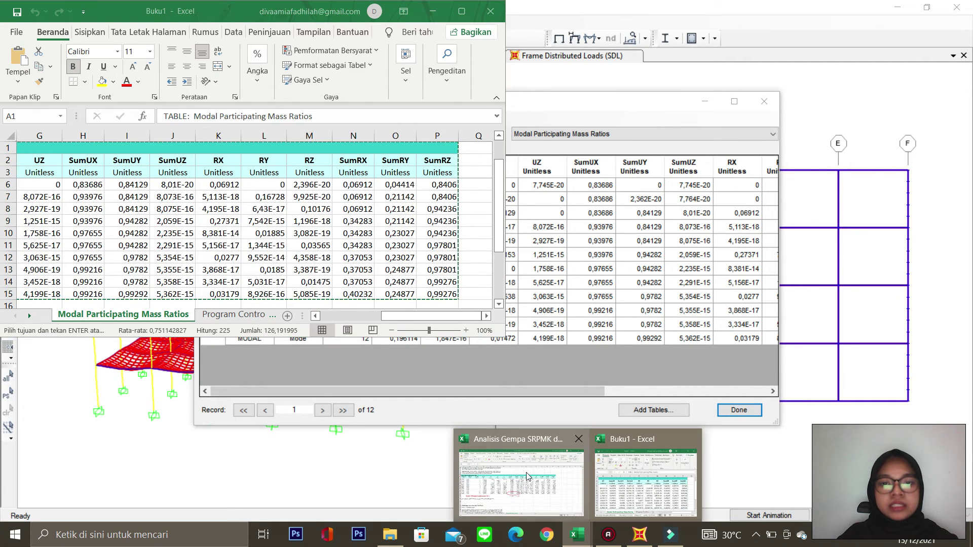
{"action": "left_click", "coordinate": [521, 478]}
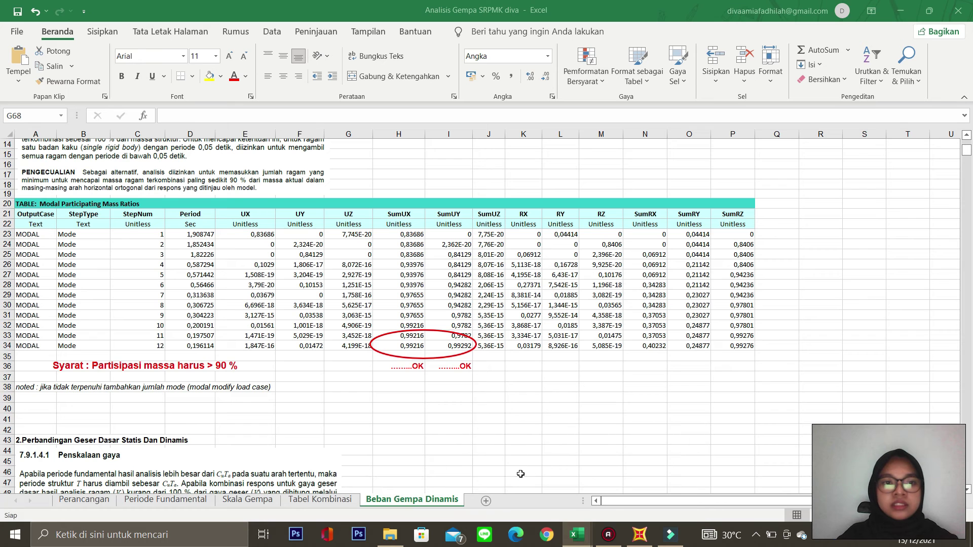
{"action": "left_click", "coordinate": [30, 204]}
{"action": "left_click_drag", "start_coordinate": [30, 204], "coordinate": [725, 343]}
{"action": "key", "text": "ctrl+c"}
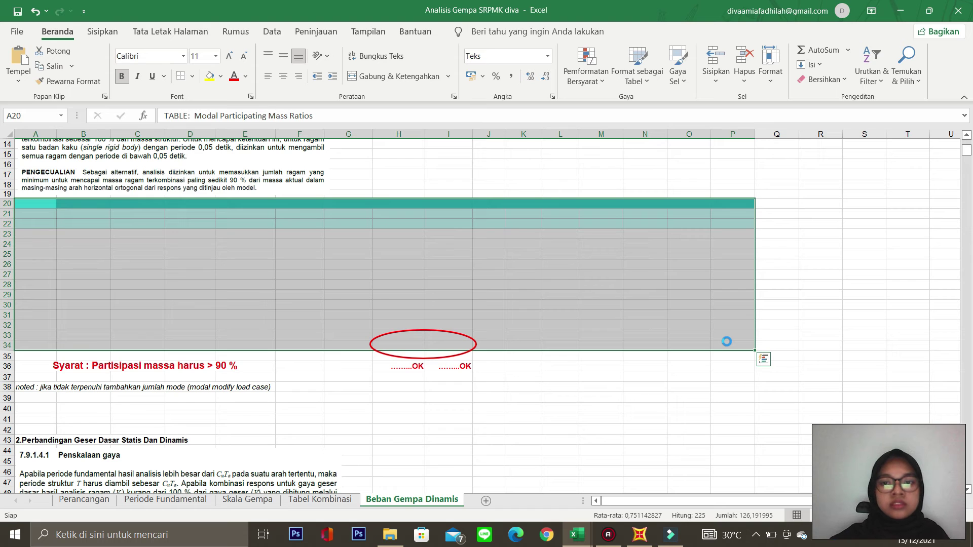
{"action": "key", "text": "Delete"}
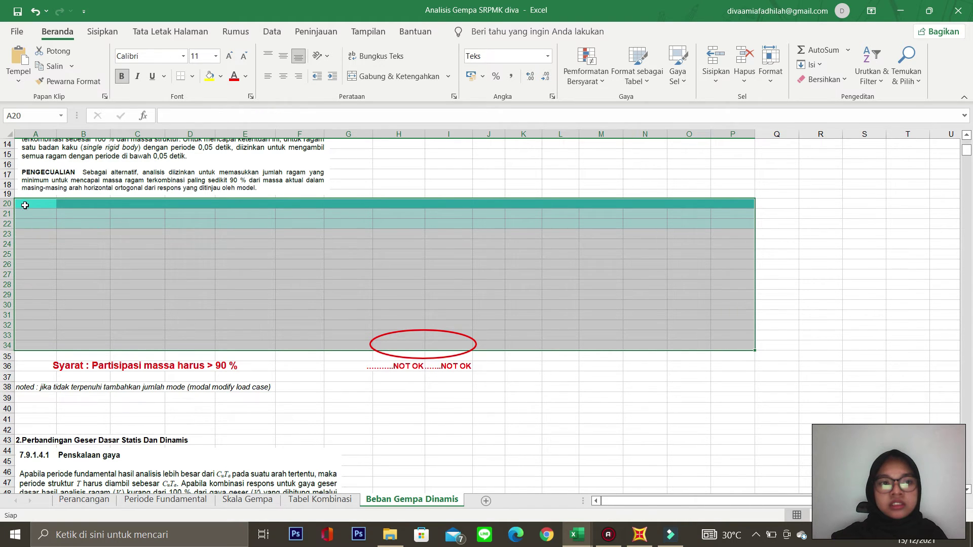
- Paste the exported Modal Participating Mass Ratios table at cell A20 of the Beban Gempa Dinamis sheet
{"action": "left_click", "coordinate": [24, 203]}
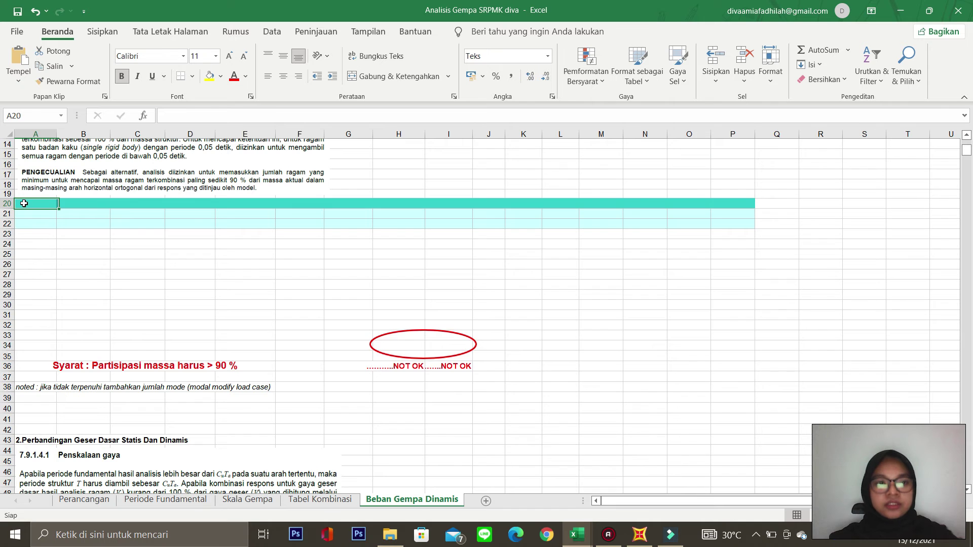
{"action": "key", "text": "ctrl+v"}
{"action": "left_click", "coordinate": [364, 387]}
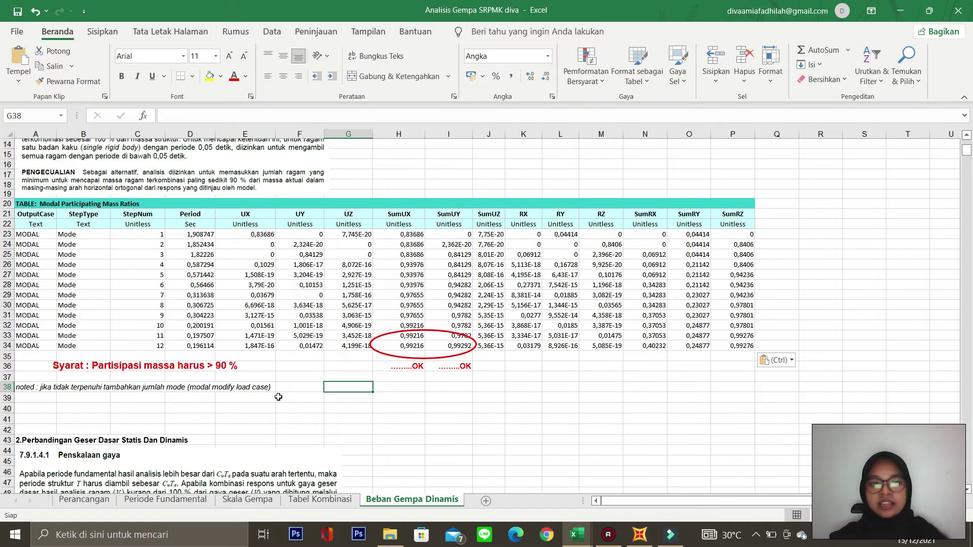
{"action": "left_click_drag", "start_coordinate": [966, 150], "coordinate": [966, 158]}
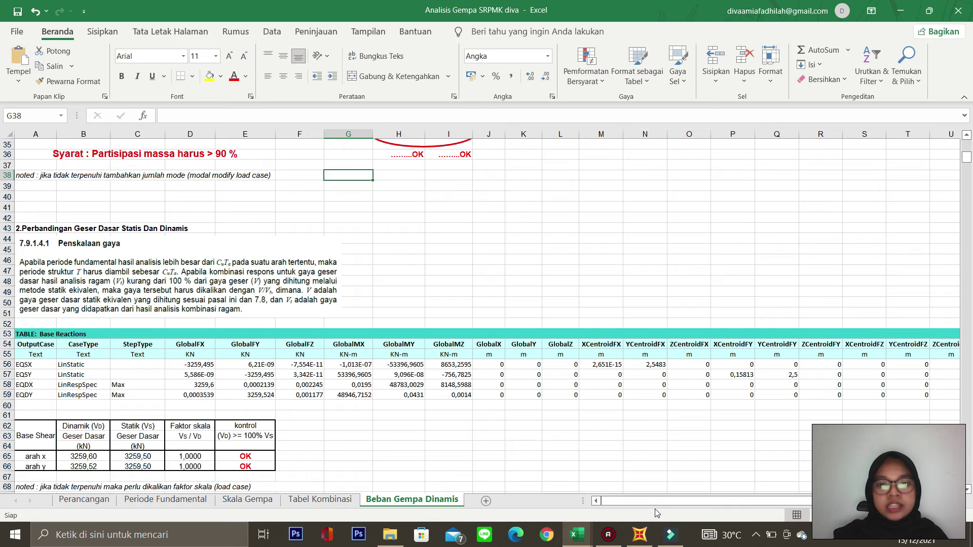
- Switch to SAP2000, close the mass ratios table, and choose Base Reactions instead of Modal Participating Mass Ratios as the table for display
{"action": "left_click", "coordinate": [644, 537]}
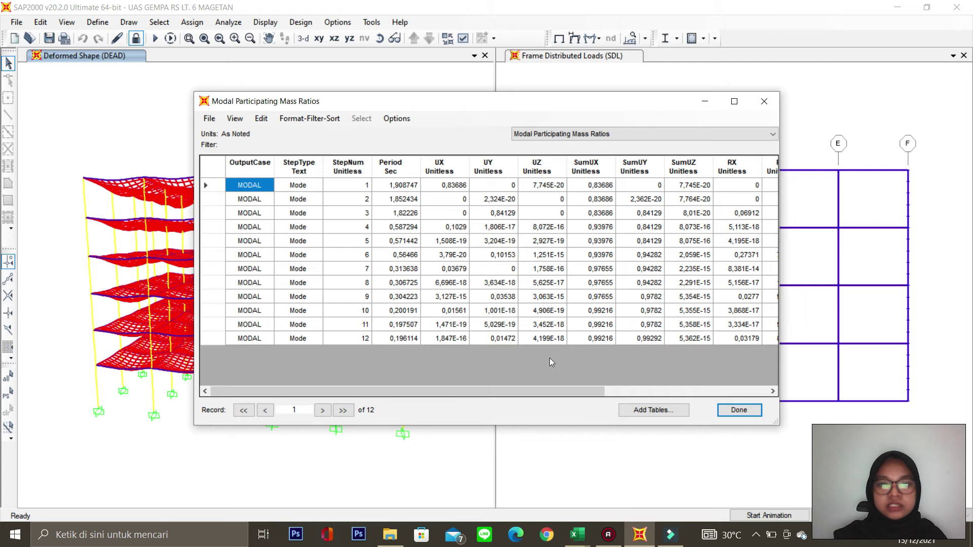
{"action": "left_click", "coordinate": [739, 411]}
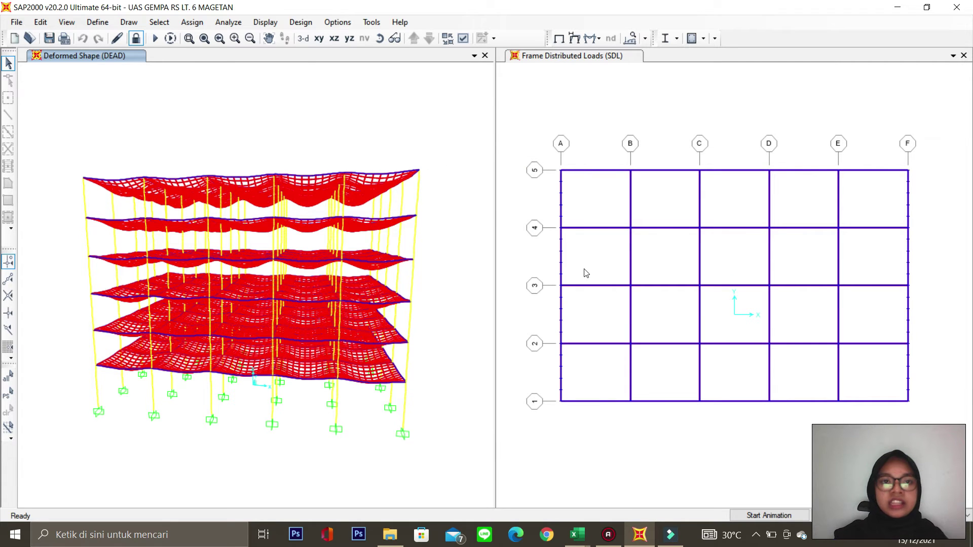
{"action": "left_click", "coordinate": [266, 23]}
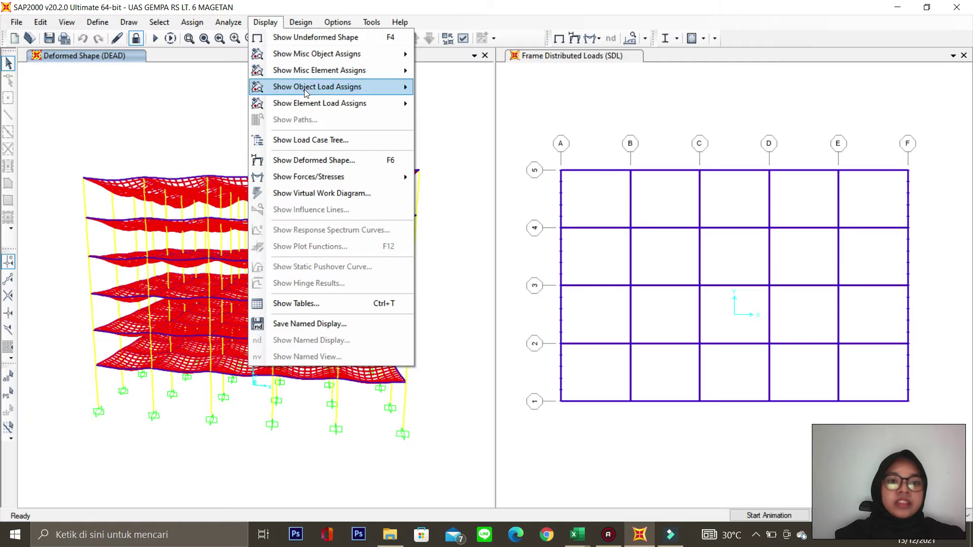
{"action": "left_click", "coordinate": [381, 304]}
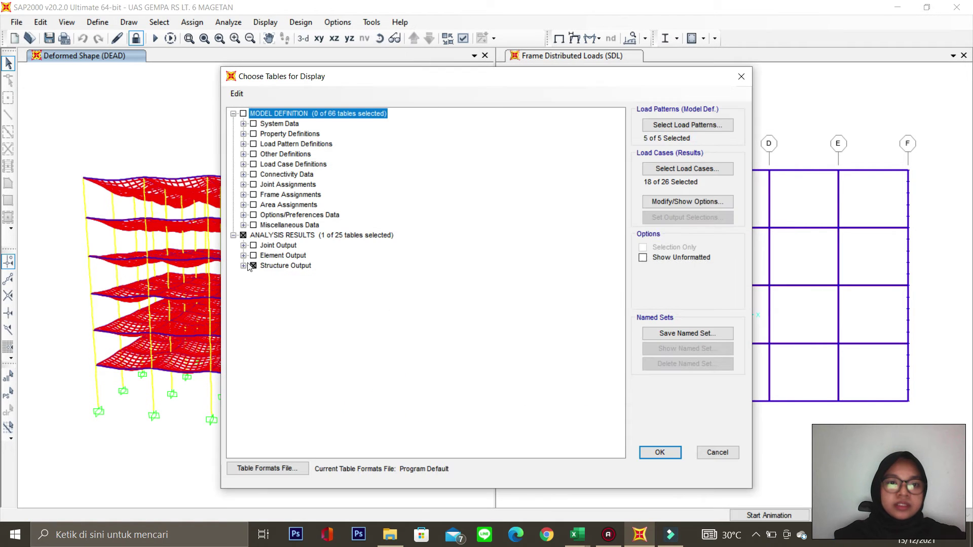
{"action": "left_click", "coordinate": [244, 265]}
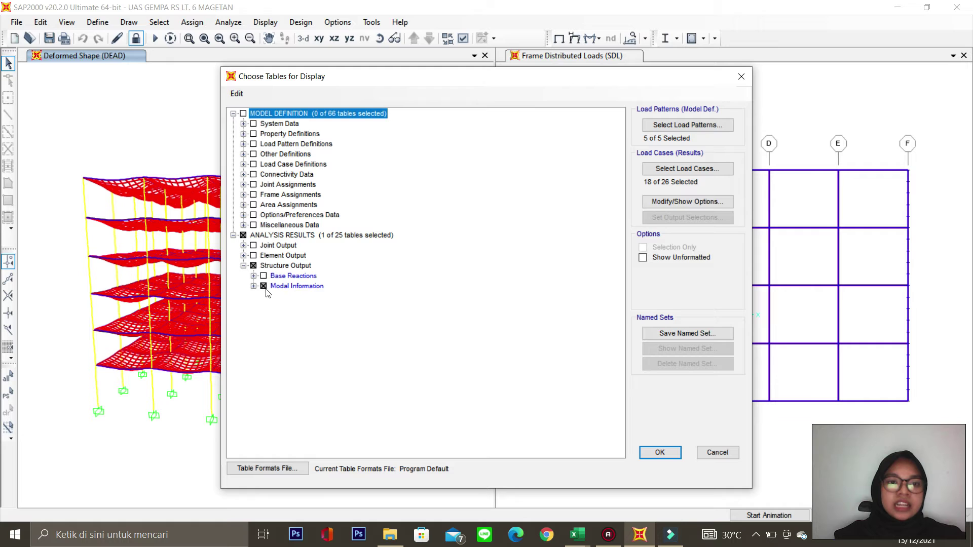
{"action": "left_click", "coordinate": [253, 286]}
{"action": "left_click", "coordinate": [273, 318]}
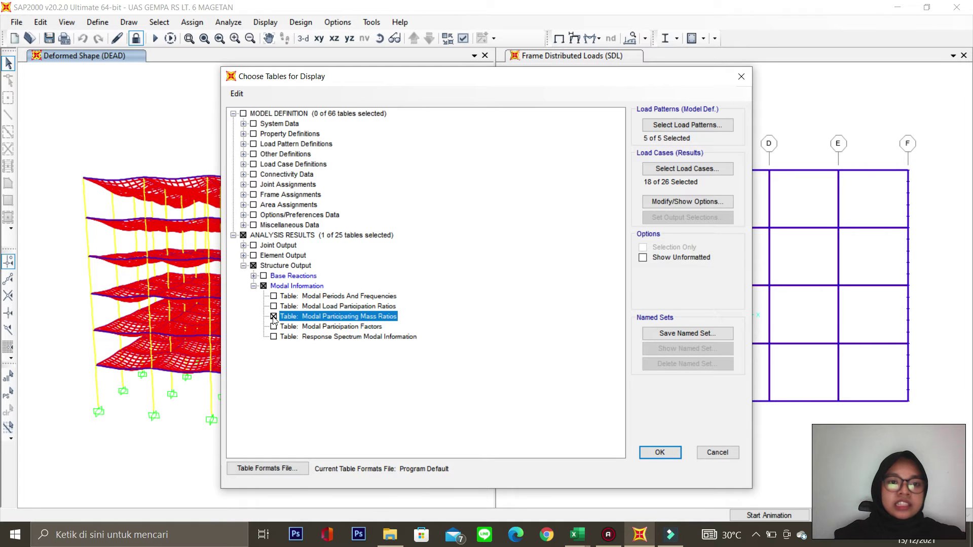
{"action": "left_click", "coordinate": [263, 275]}
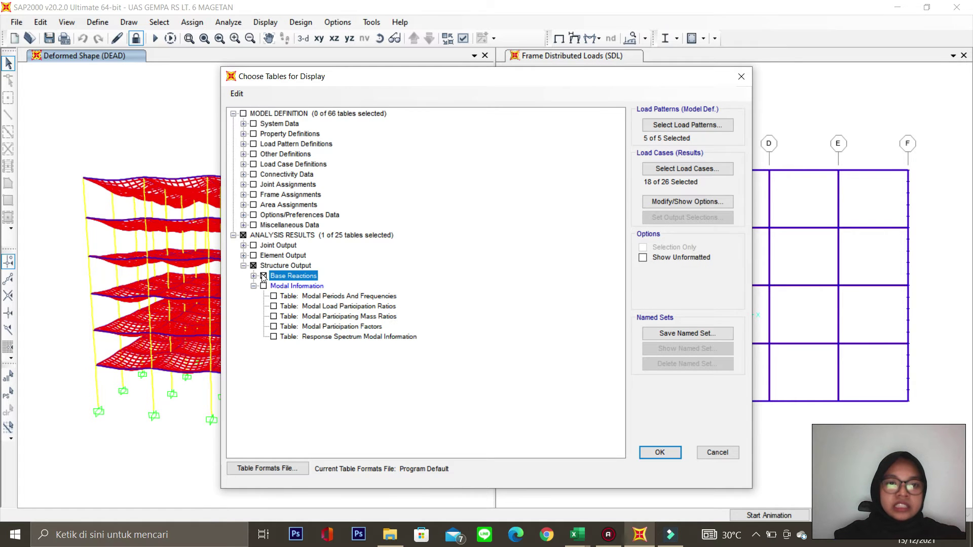
- Select EQDX, EQDY, EQSX and EQSY as the output cases and display the Base Reactions table
{"action": "left_click", "coordinate": [668, 169]}
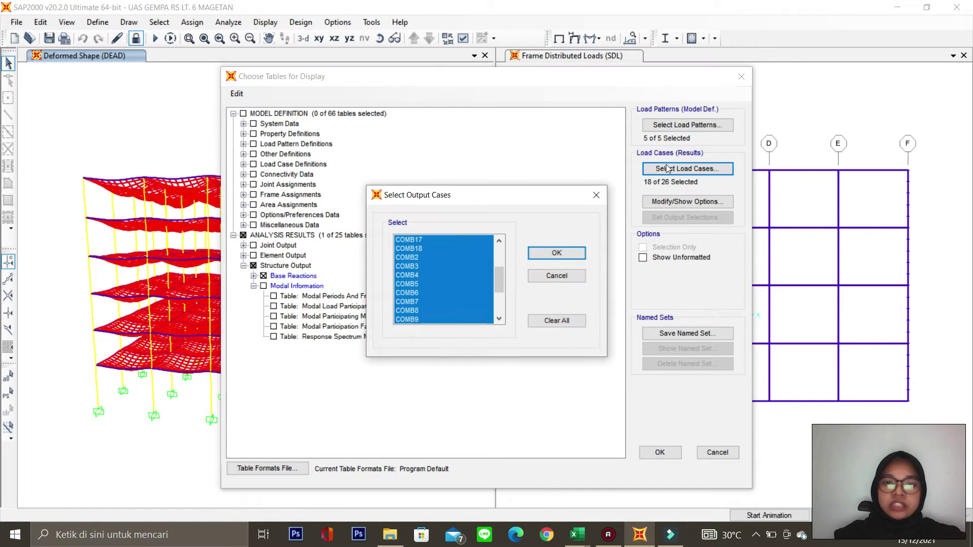
{"action": "left_click_drag", "start_coordinate": [499, 285], "coordinate": [498, 298]}
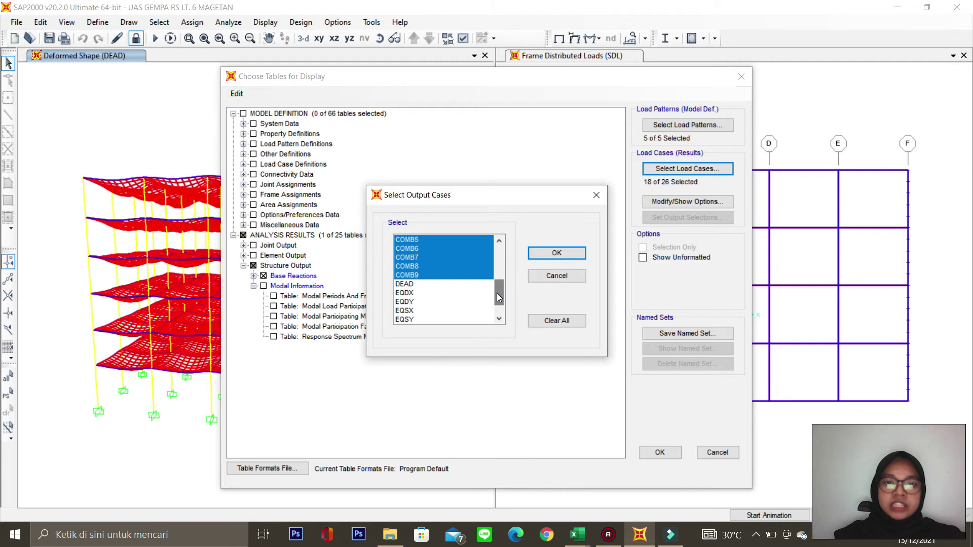
{"action": "left_click_drag", "start_coordinate": [410, 293], "coordinate": [412, 320]}
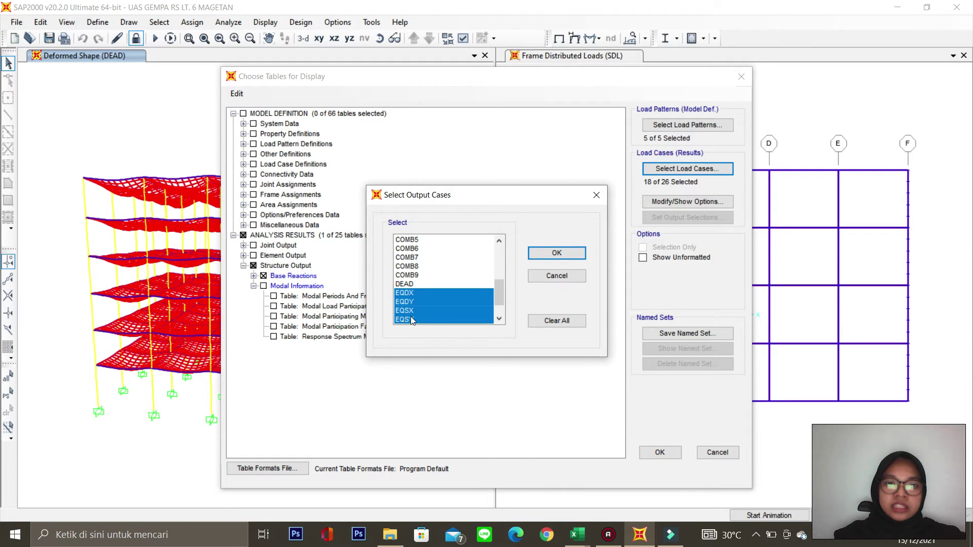
{"action": "left_click_drag", "start_coordinate": [498, 289], "coordinate": [500, 295]}
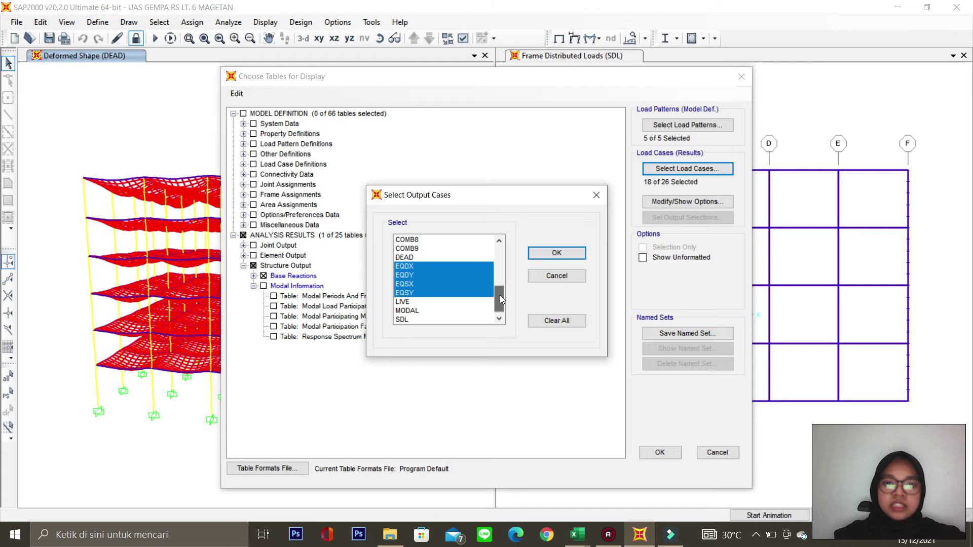
{"action": "left_click", "coordinate": [547, 255]}
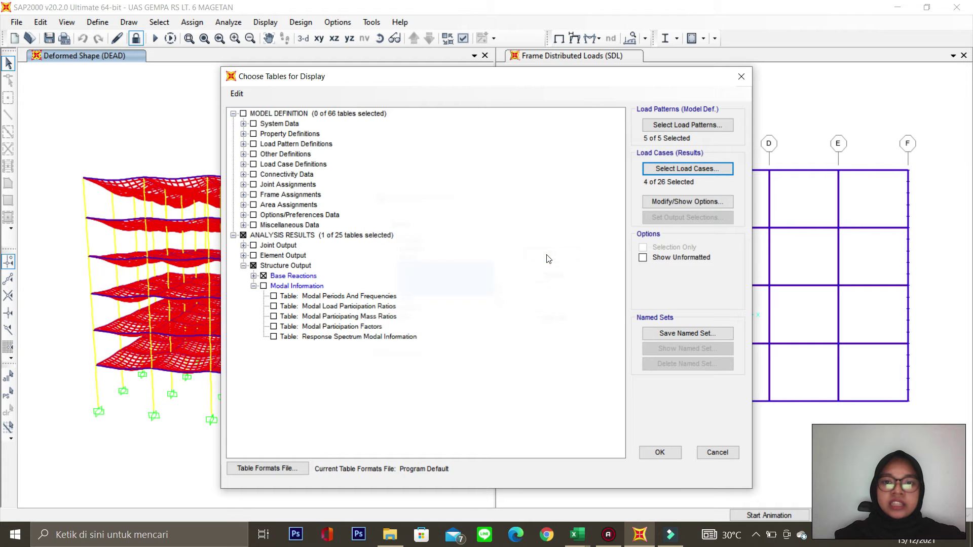
{"action": "left_click", "coordinate": [660, 452]}
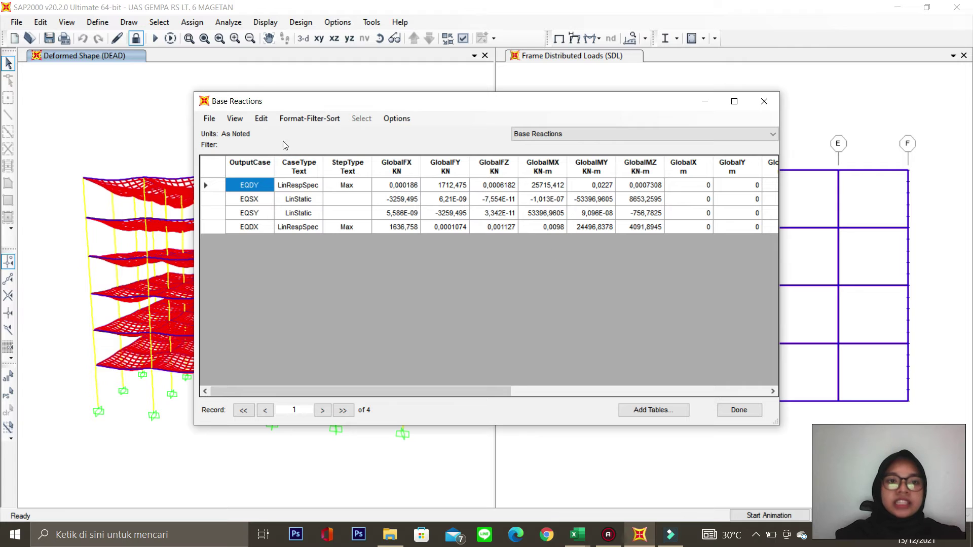
- Export the Base Reactions table to Excel and bring up the new Buku2 workbook
{"action": "left_click", "coordinate": [217, 121]}
{"action": "mouse_move", "coordinate": [240, 132]}
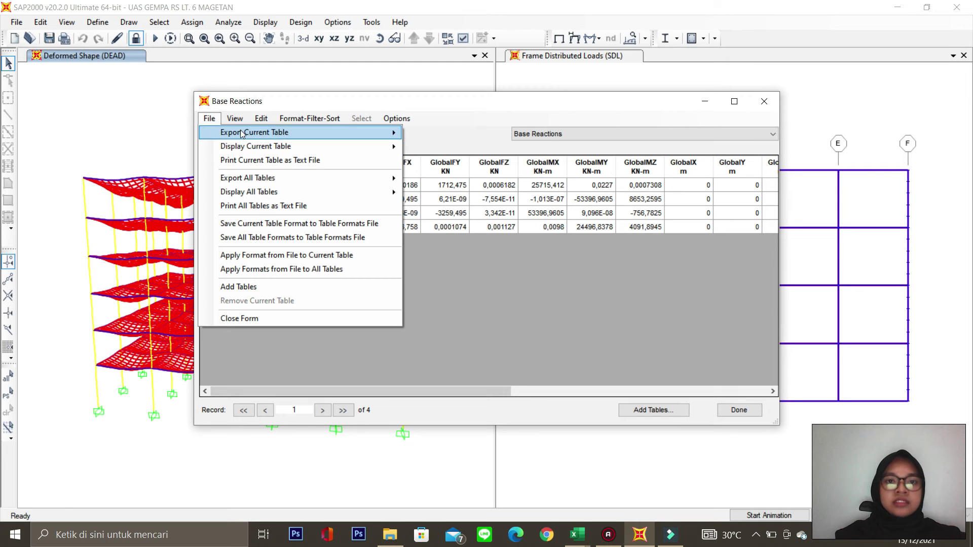
{"action": "left_click", "coordinate": [423, 135]}
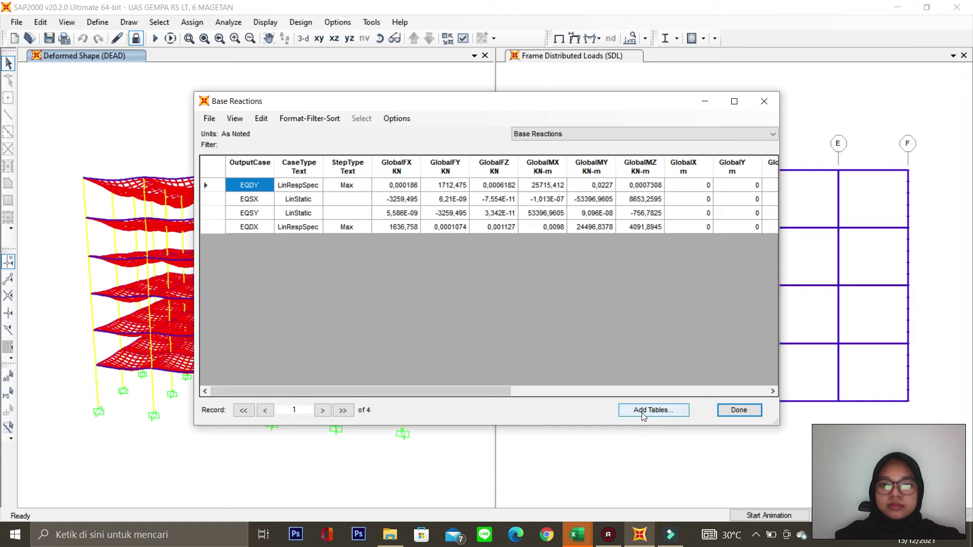
{"action": "mouse_move", "coordinate": [589, 539]}
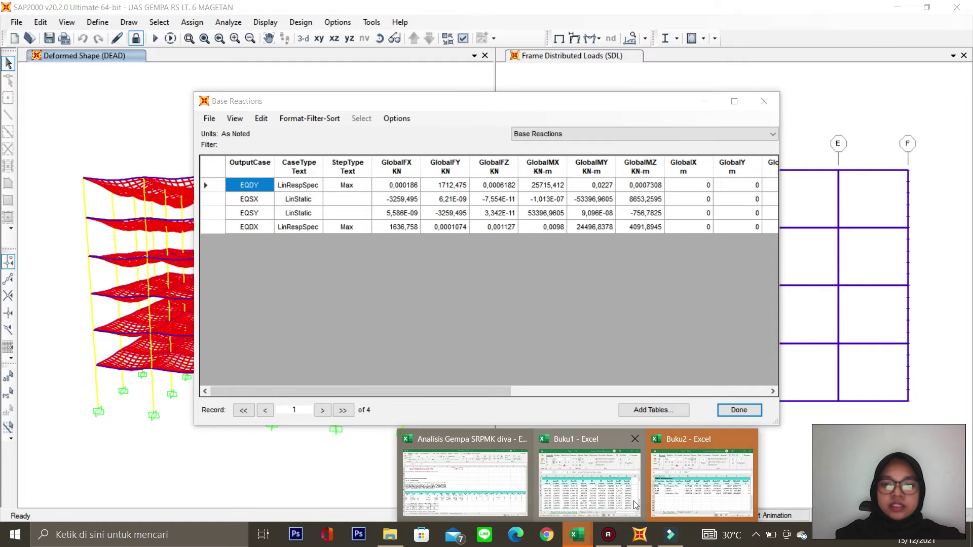
{"action": "left_click", "coordinate": [687, 487]}
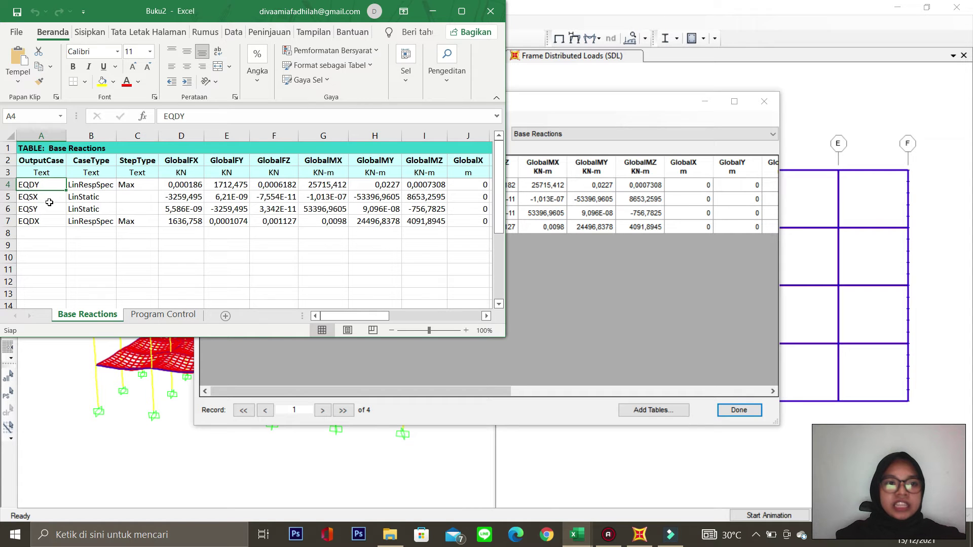
{"action": "left_click", "coordinate": [44, 233]}
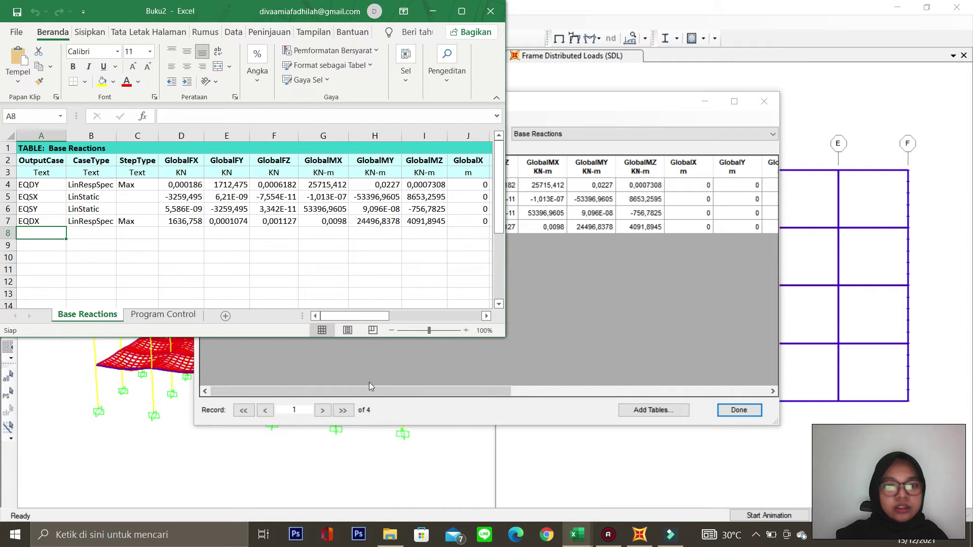
- Copy the EQSX and EQSY rows from Buku2 and paste them at A56 of the Beban Gempa Dinamis sheet
{"action": "mouse_move", "coordinate": [578, 535]}
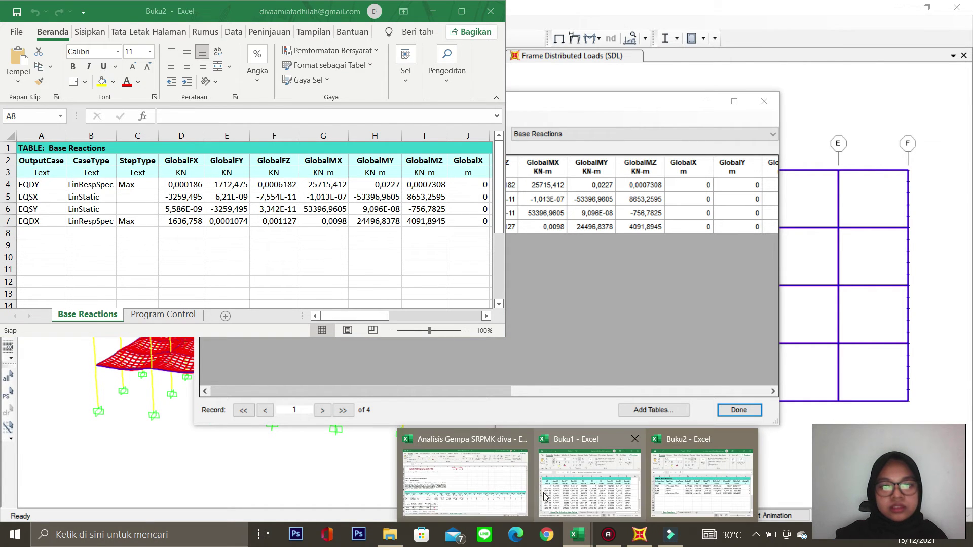
{"action": "left_click", "coordinate": [455, 473]}
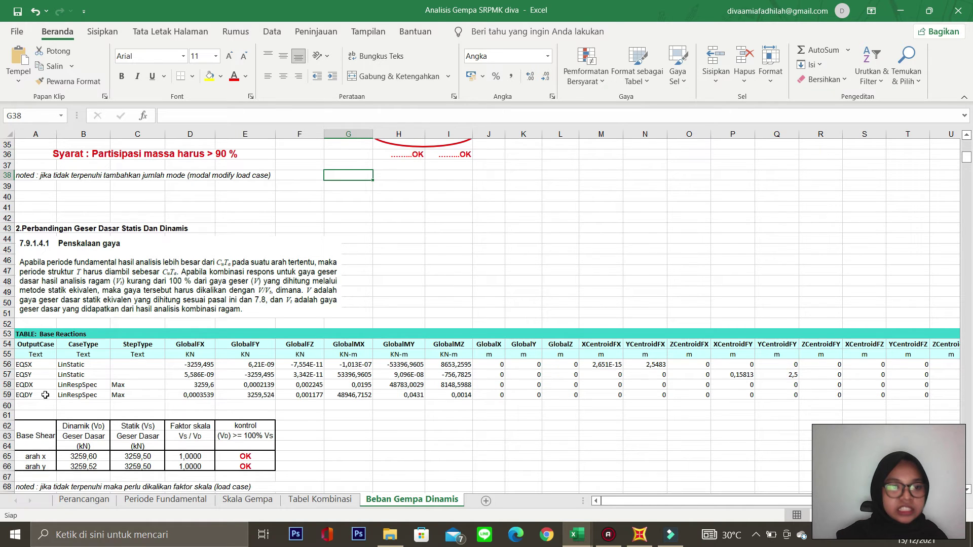
{"action": "mouse_move", "coordinate": [583, 536]}
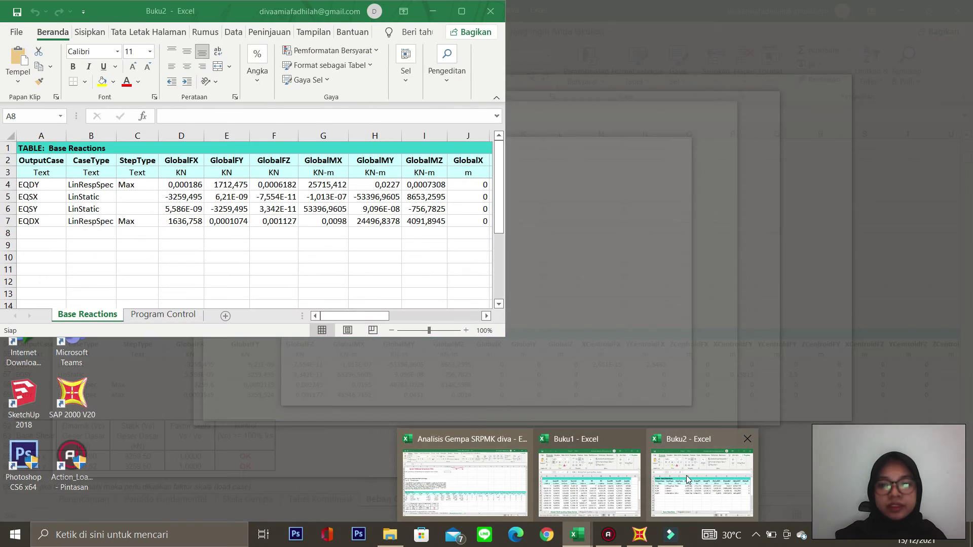
{"action": "left_click", "coordinate": [687, 477]}
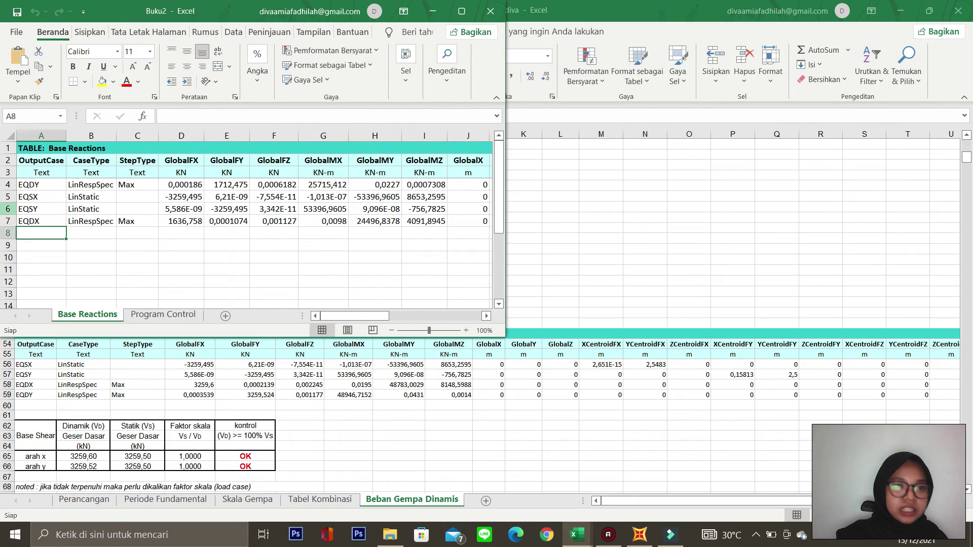
{"action": "left_click_drag", "start_coordinate": [27, 199], "coordinate": [398, 209]}
{"action": "key", "text": "ctrl+c"}
{"action": "left_click_drag", "start_coordinate": [465, 317], "coordinate": [370, 317]}
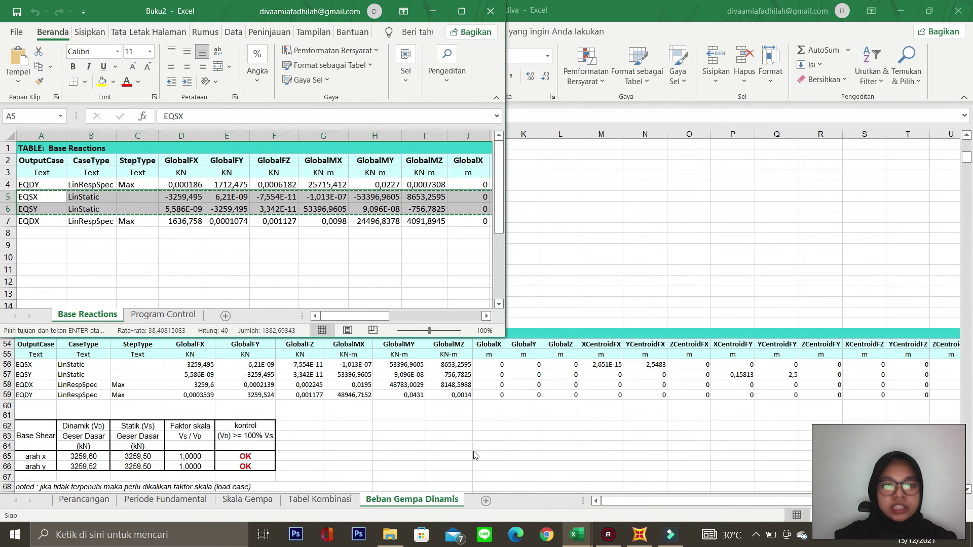
{"action": "left_click", "coordinate": [570, 477]}
{"action": "left_click", "coordinate": [26, 365]}
{"action": "key", "text": "ctrl+v"}
{"action": "left_click", "coordinate": [282, 416]}
- Copy the EQDX row from Buku2 and paste it at A58 of the Beban Gempa Dinamis sheet
{"action": "left_click", "coordinate": [30, 384]}
{"action": "left_click", "coordinate": [578, 535]}
{"action": "left_click", "coordinate": [634, 485]}
{"action": "left_click", "coordinate": [105, 237]}
{"action": "key", "text": "Up"}
{"action": "key", "text": "Left"}
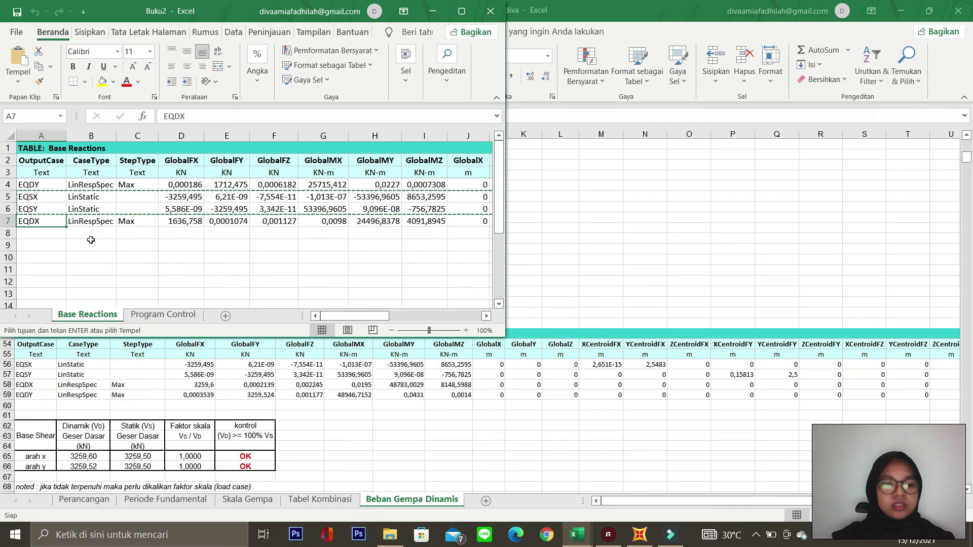
{"action": "key", "text": "ctrl+shift+Right"}
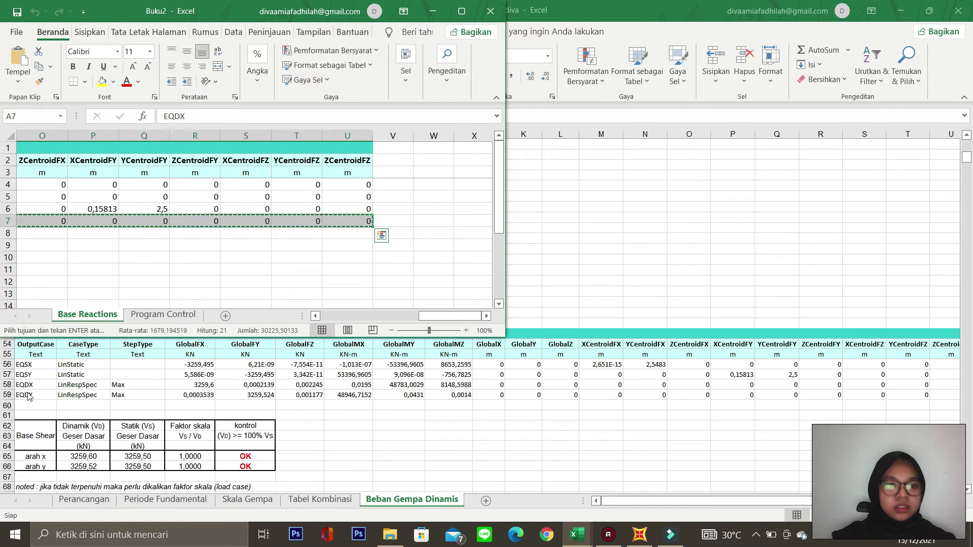
{"action": "key", "text": "alt+Tab"}
{"action": "key", "text": "ctrl+v"}
- Copy the EQDY row from Buku2 and paste it at A59 of the Beban Gempa Dinamis sheet
{"action": "left_click", "coordinate": [578, 535]}
{"action": "left_click", "coordinate": [653, 486]}
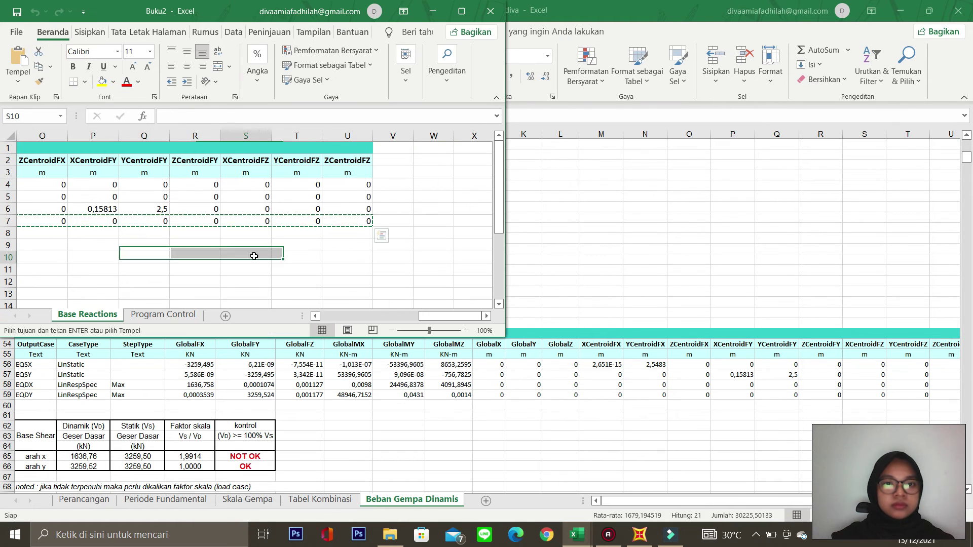
{"action": "scroll", "coordinate": [203, 228], "scroll_direction": "left", "scroll_amount": 5}
{"action": "left_click_drag", "start_coordinate": [30, 185], "coordinate": [445, 187]}
{"action": "key", "text": "ctrl+shift+Right"}
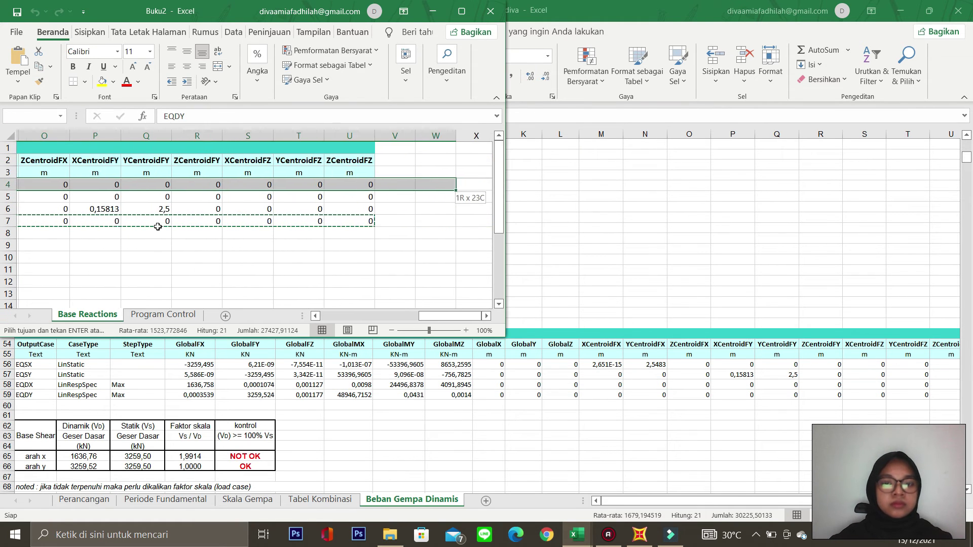
{"action": "key", "text": "ctrl+c"}
{"action": "left_click", "coordinate": [32, 396]}
{"action": "key", "text": "ctrl+v"}
- Check the static and dynamic base shear comparison and the scale factor formula for the y direction in D66
{"action": "left_click", "coordinate": [348, 457]}
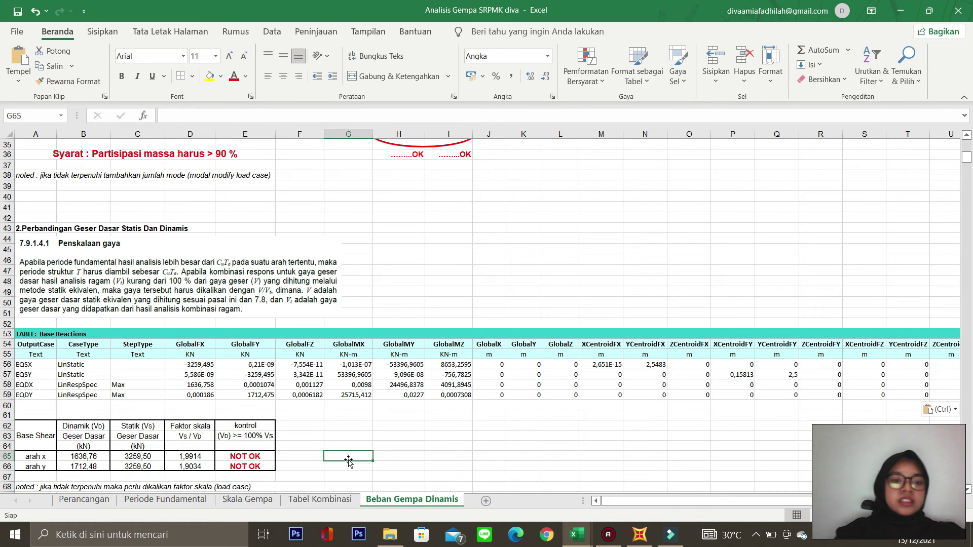
{"action": "left_click_drag", "start_coordinate": [966, 157], "coordinate": [966, 161]}
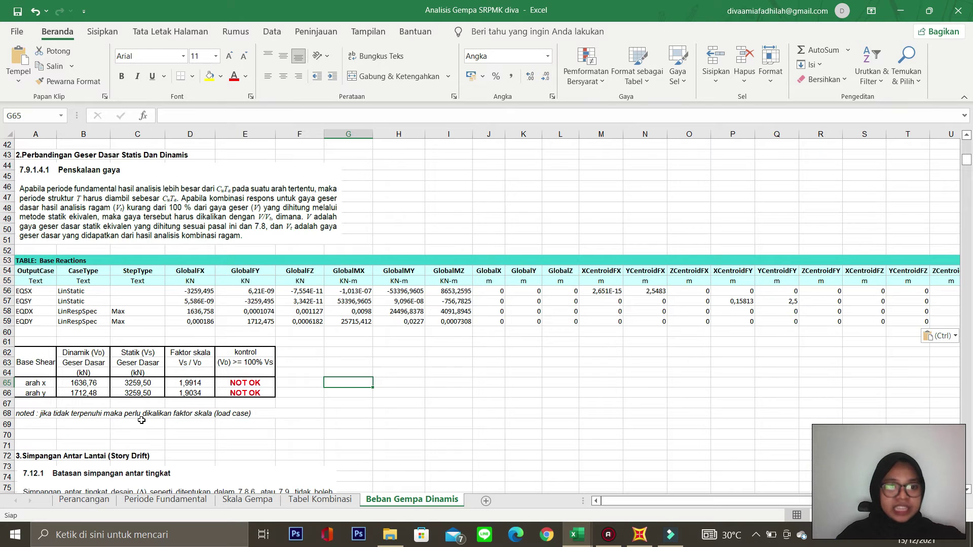
{"action": "left_click", "coordinate": [191, 395]}
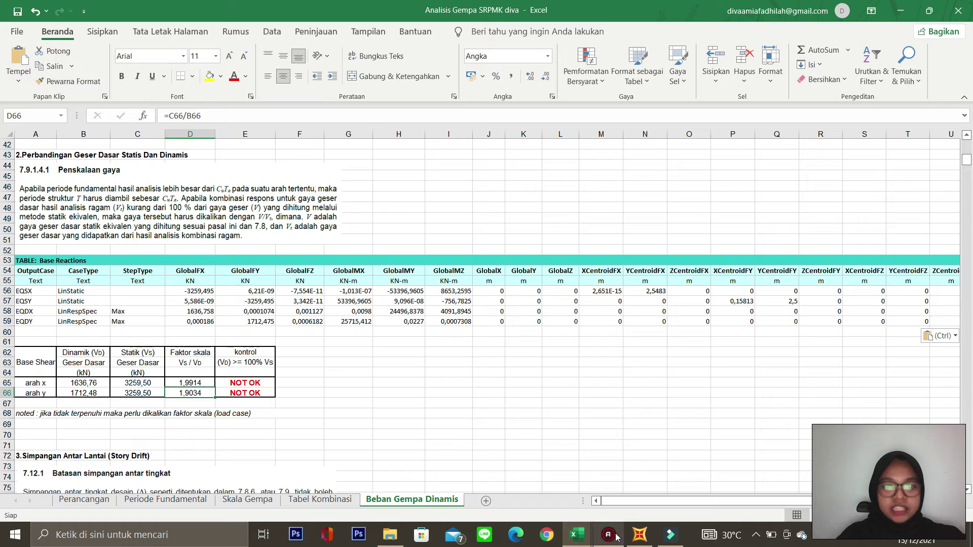
- Switch to SAP2000, close the Base Reactions table and unlock the model, accepting deletion of the analysis results
{"action": "left_click", "coordinate": [638, 539]}
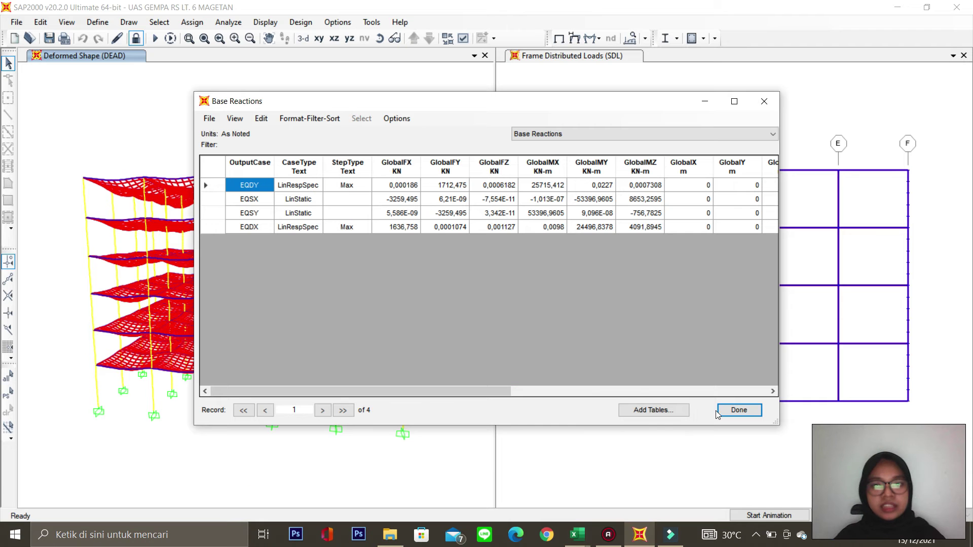
{"action": "left_click", "coordinate": [734, 413]}
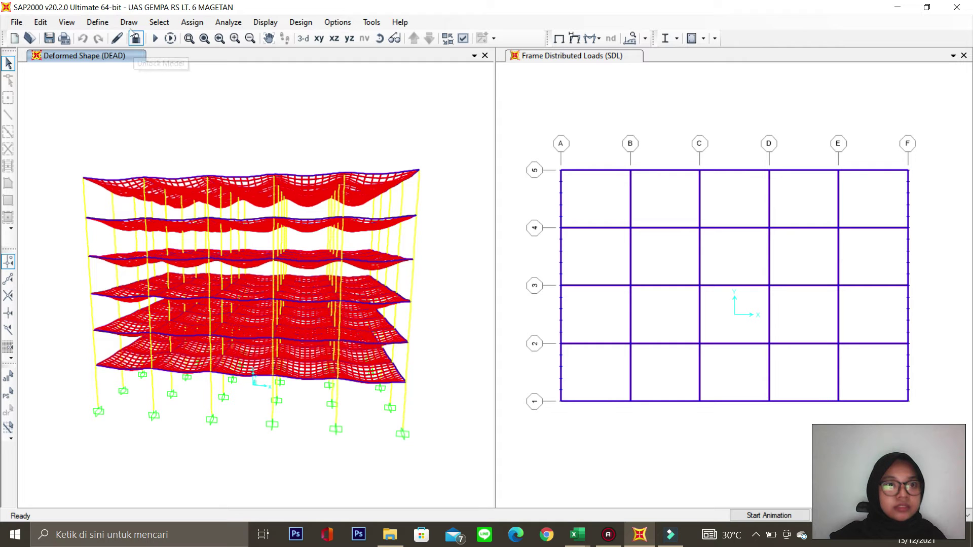
{"action": "left_click", "coordinate": [98, 22]}
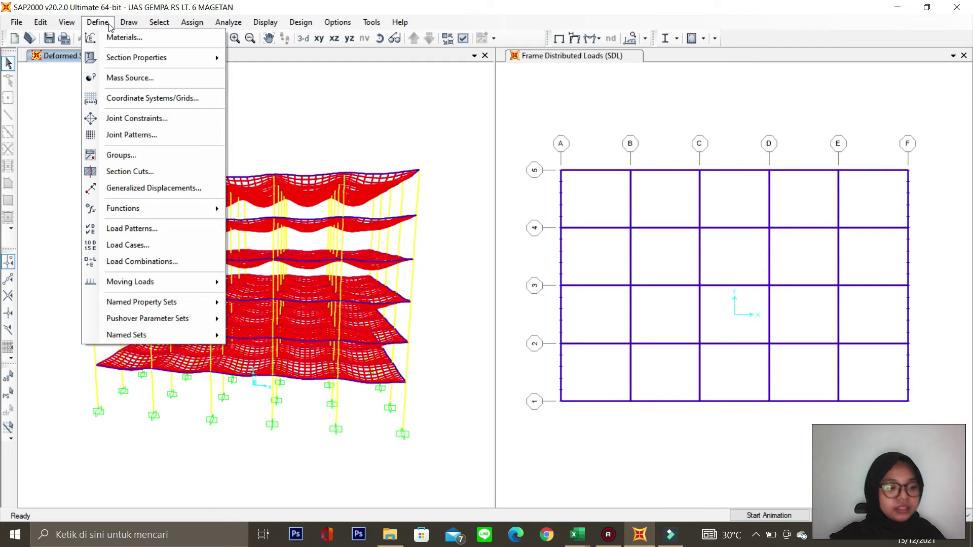
{"action": "left_click", "coordinate": [314, 89]}
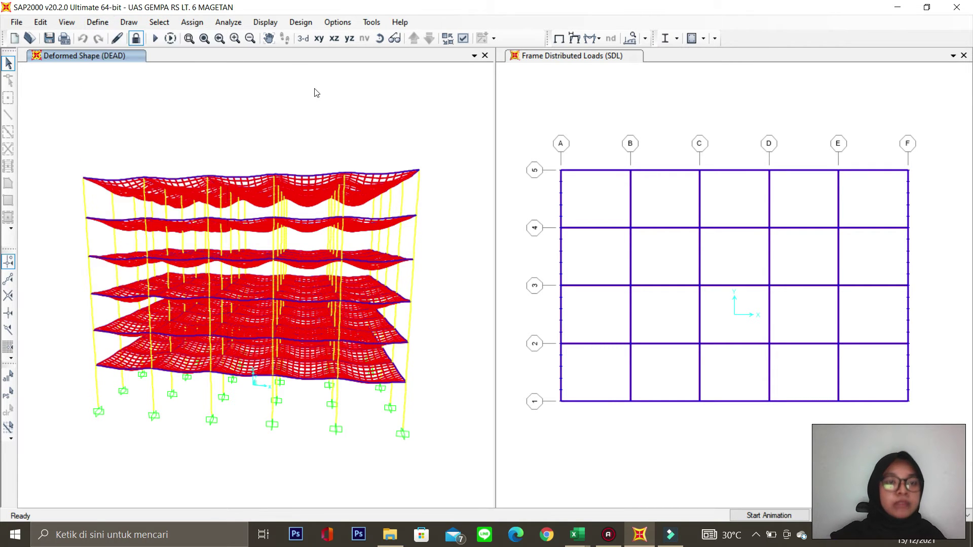
{"action": "left_click", "coordinate": [136, 38]}
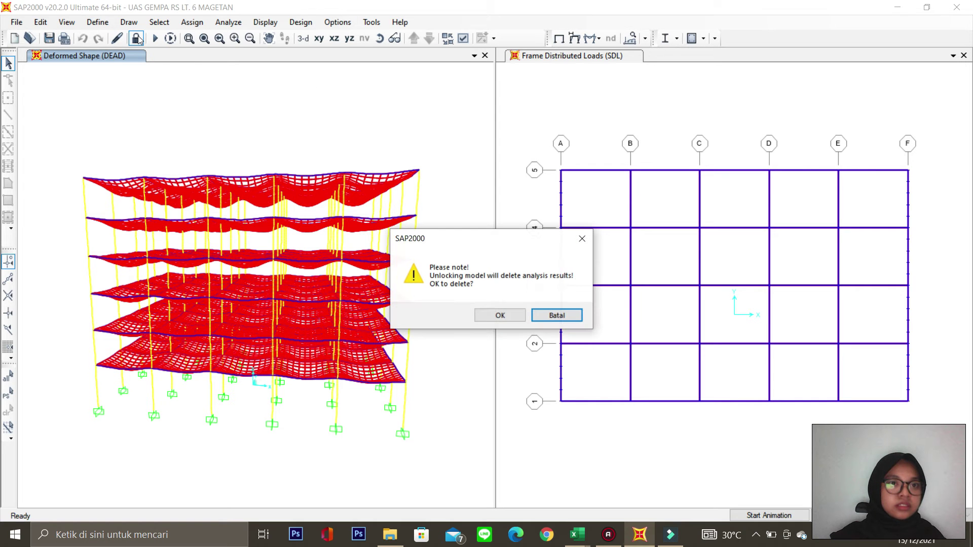
{"action": "left_click", "coordinate": [500, 315]}
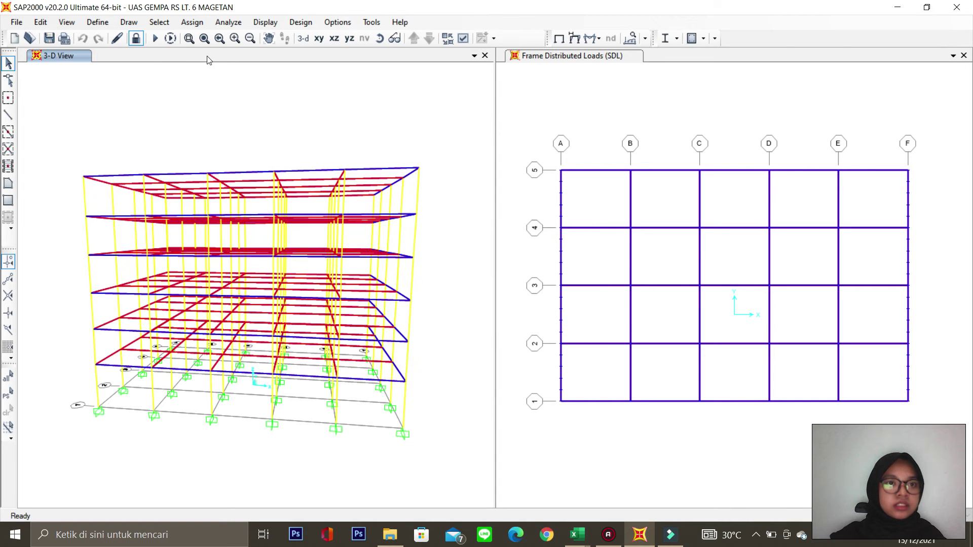
- Modify the EQDY response spectrum load case so its U2 scale factor is 1,8394*1,9034, using the y-direction factor from the Excel sheet
{"action": "left_click", "coordinate": [103, 29]}
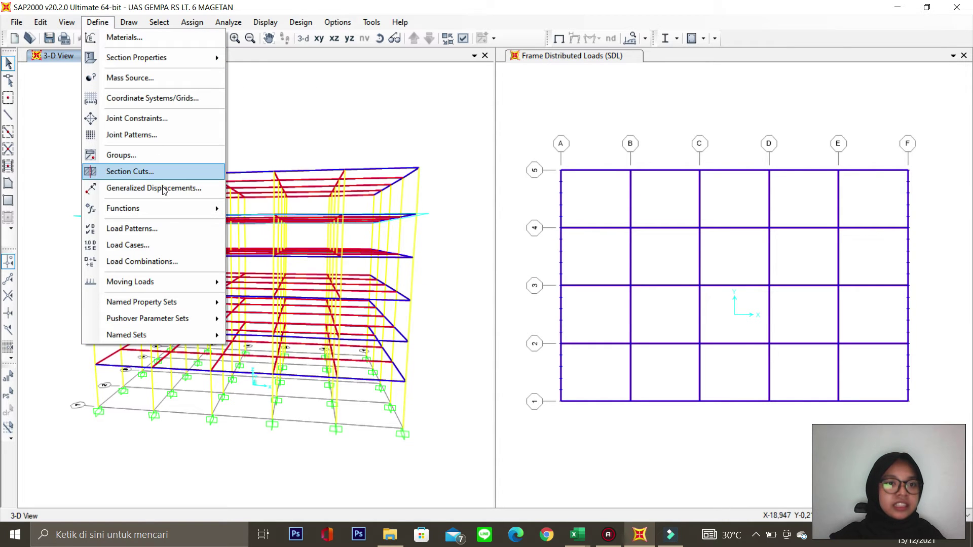
{"action": "left_click", "coordinate": [178, 247]}
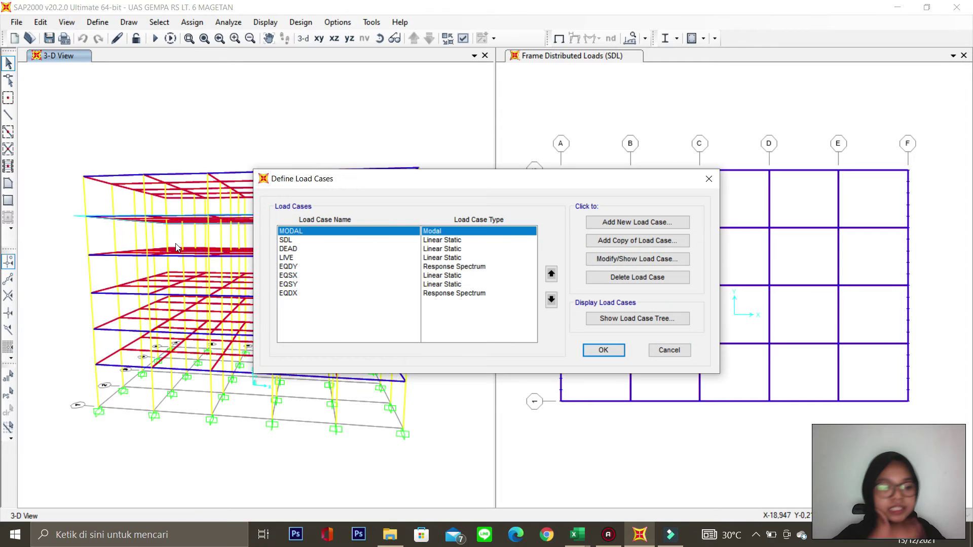
{"action": "left_click", "coordinate": [319, 267]}
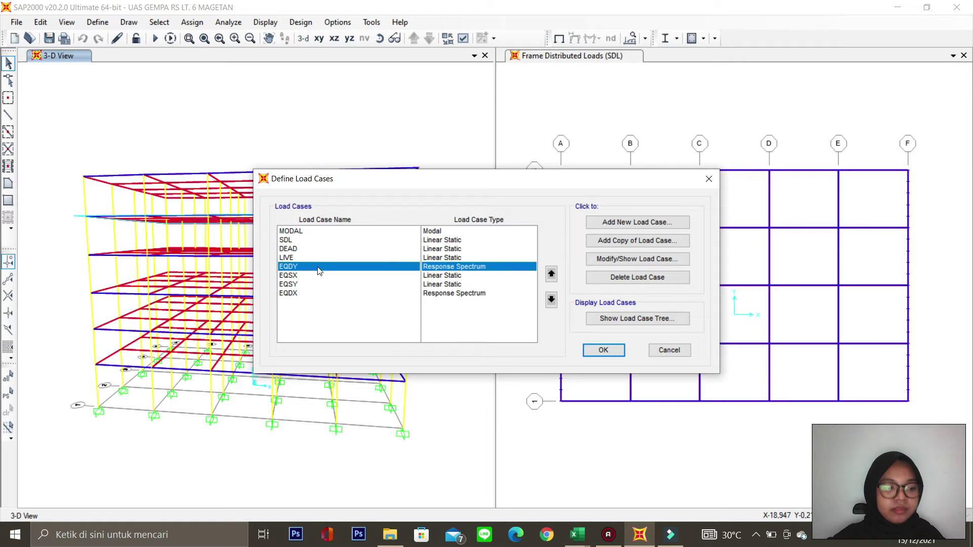
{"action": "left_click", "coordinate": [647, 260]}
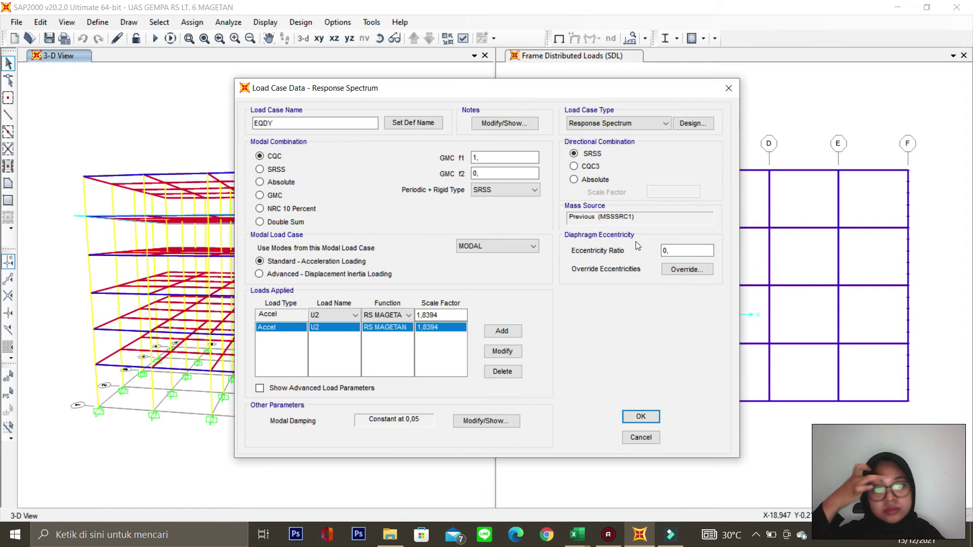
{"action": "left_click", "coordinate": [441, 315]}
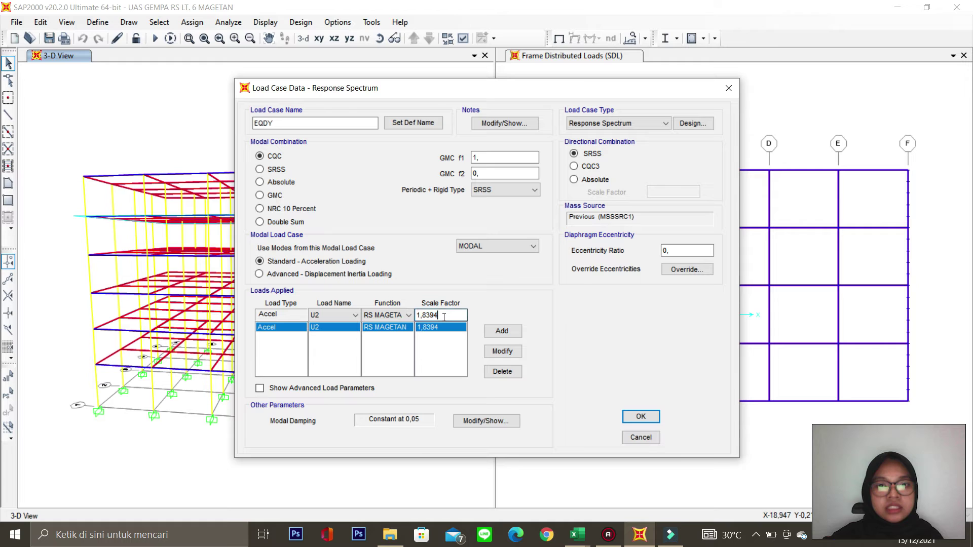
{"action": "left_click", "coordinate": [444, 315]}
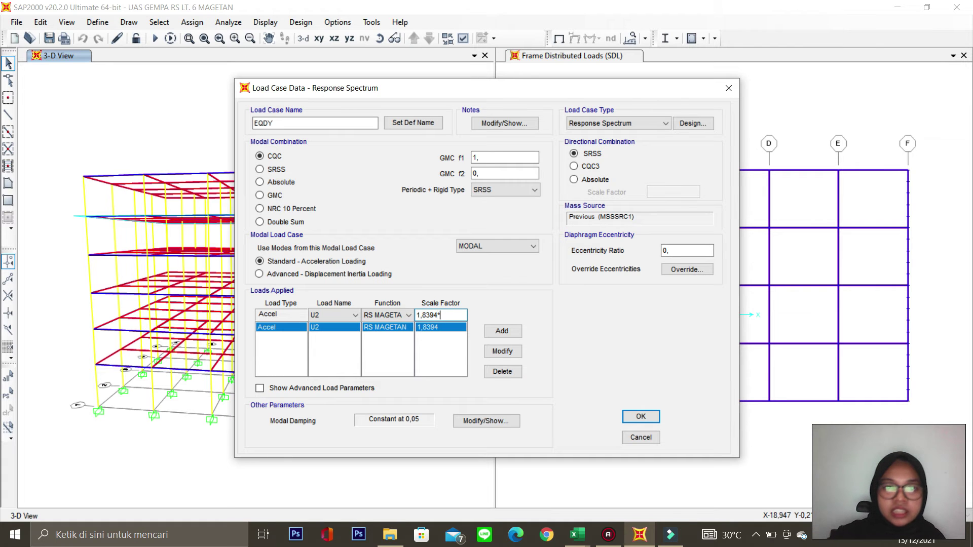
{"action": "left_click", "coordinate": [589, 535]}
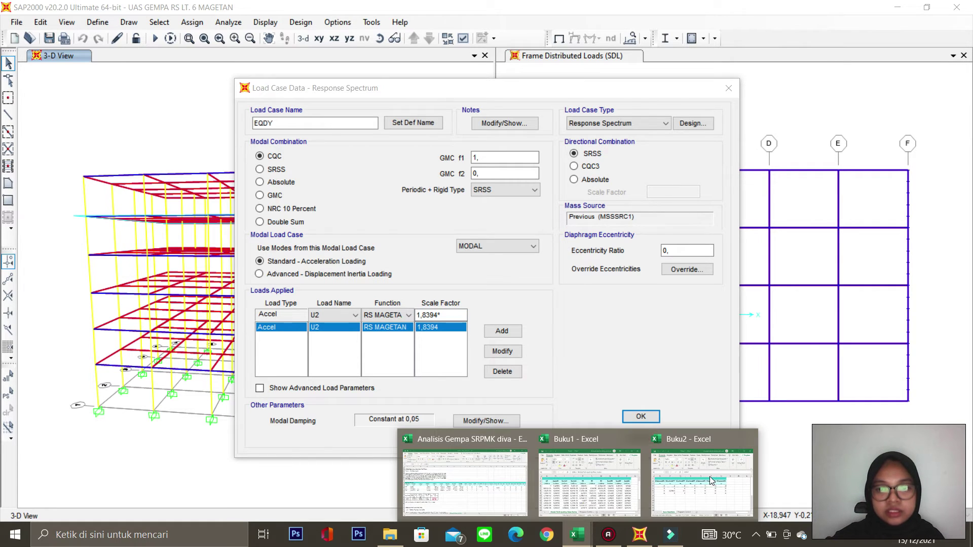
{"action": "left_click", "coordinate": [497, 471]}
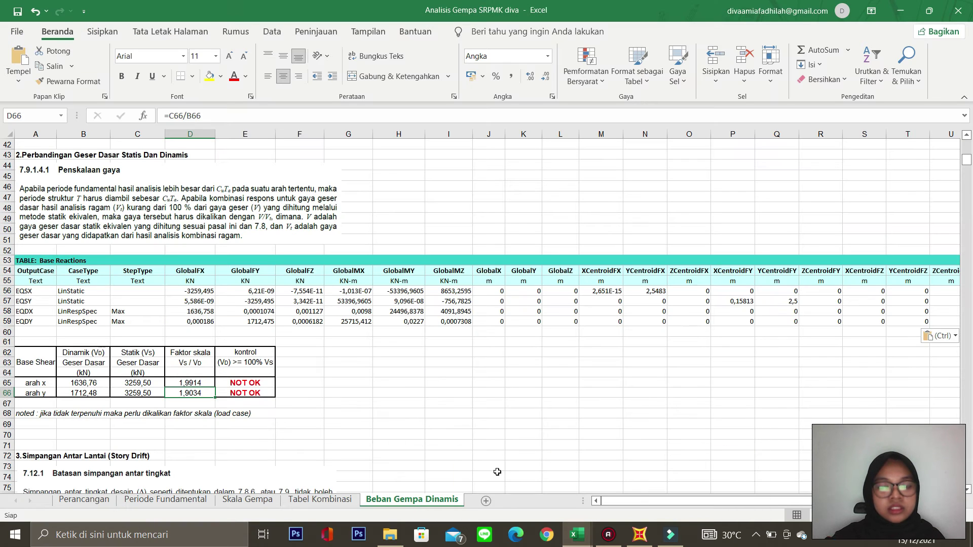
{"action": "left_click", "coordinate": [583, 535]}
{"action": "left_click", "coordinate": [639, 545]}
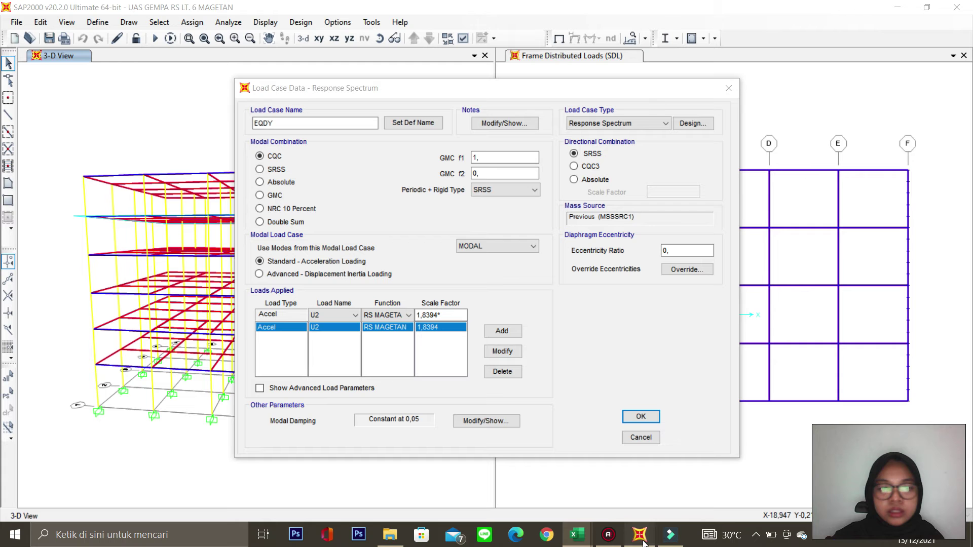
{"action": "mouse_move", "coordinate": [575, 544]}
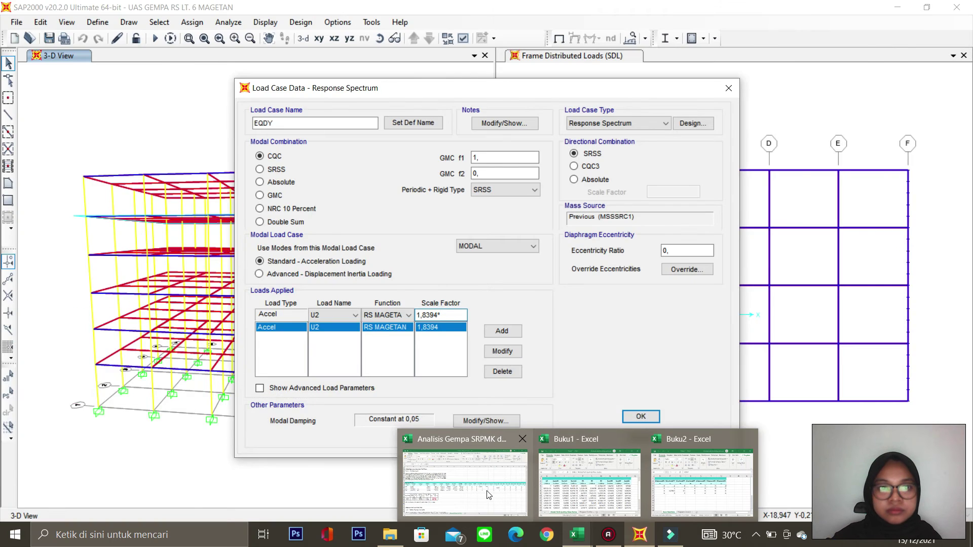
{"action": "mouse_move", "coordinate": [485, 493]}
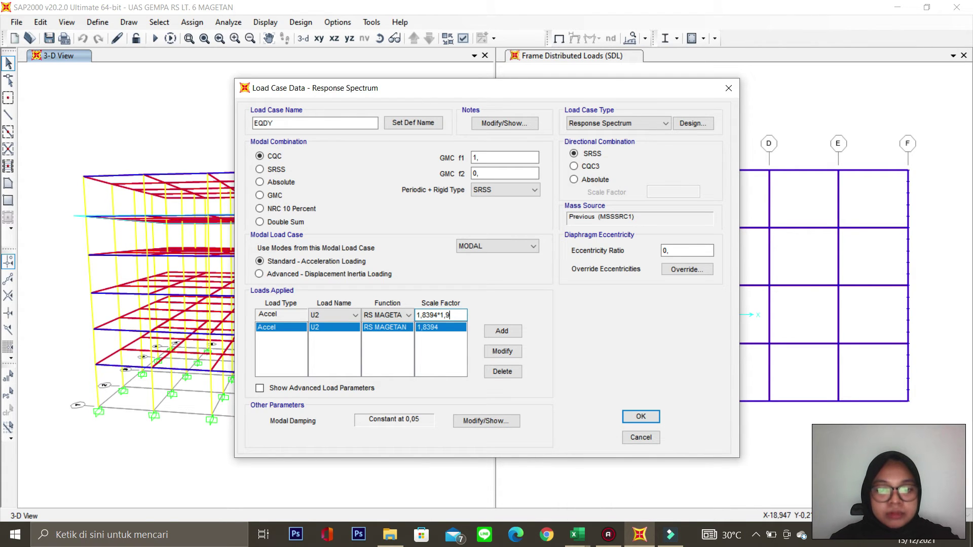
{"action": "left_click", "coordinate": [503, 351]}
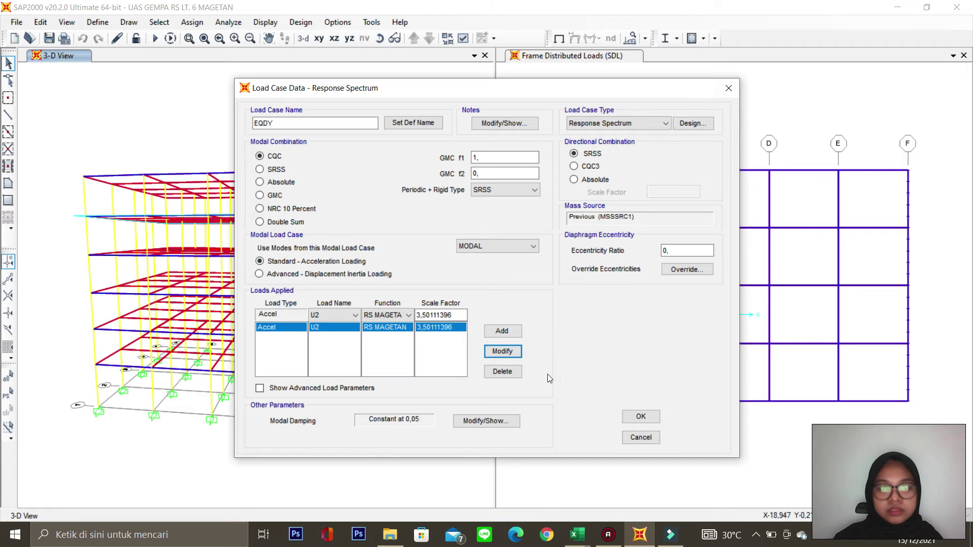
{"action": "left_click", "coordinate": [641, 417]}
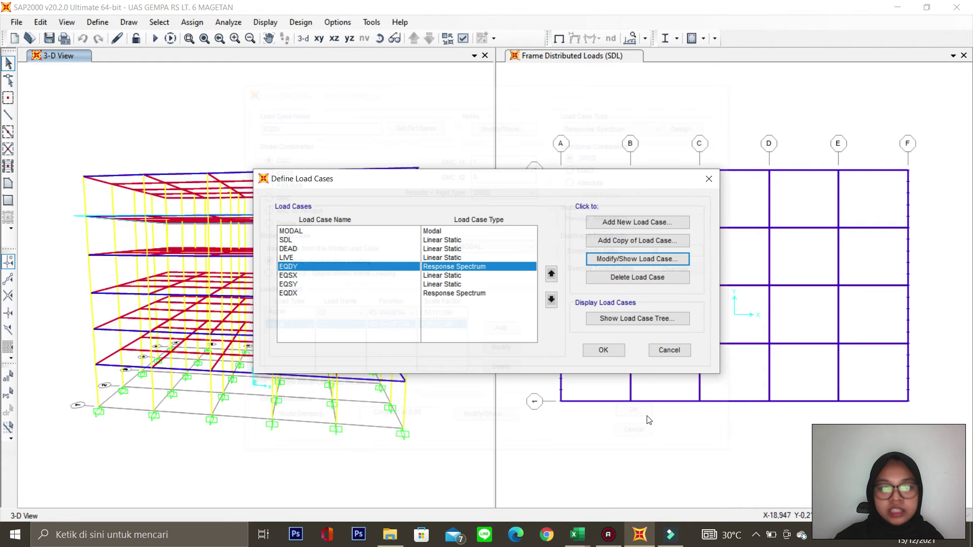
- Modify the EQDX load case so its U1 scale factor is 1,8394*1,9914, using the Excel x-direction factor, and accept the load case definitions
{"action": "left_click", "coordinate": [328, 294]}
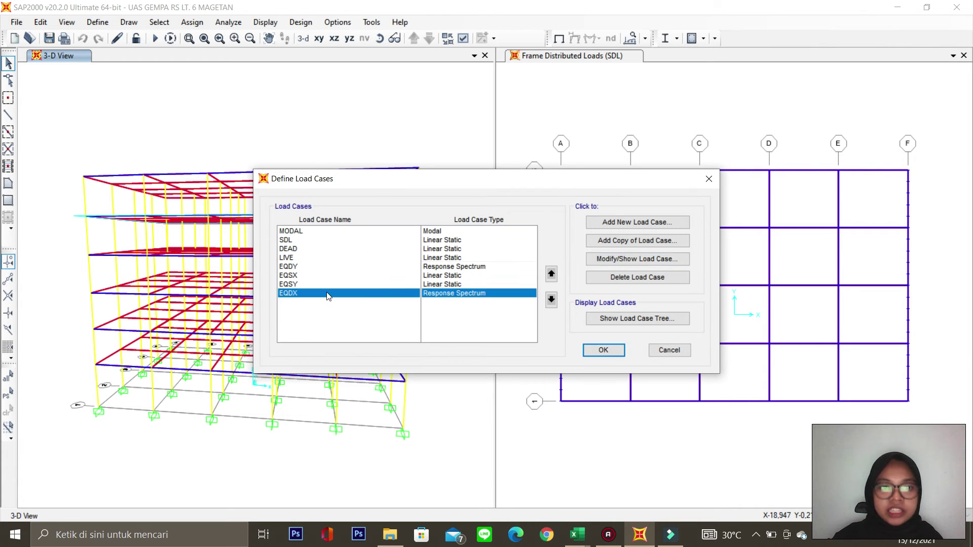
{"action": "left_click", "coordinate": [622, 259]}
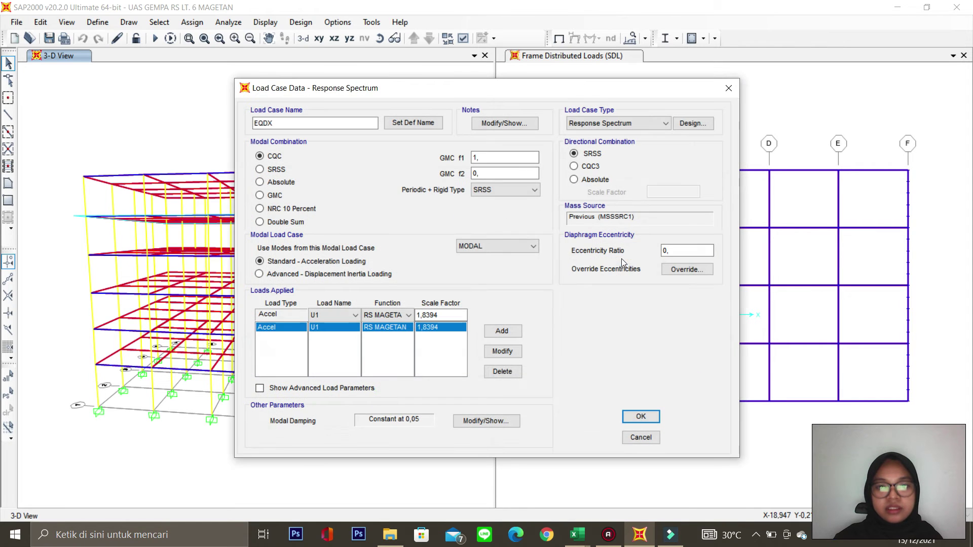
{"action": "left_click", "coordinate": [446, 315]}
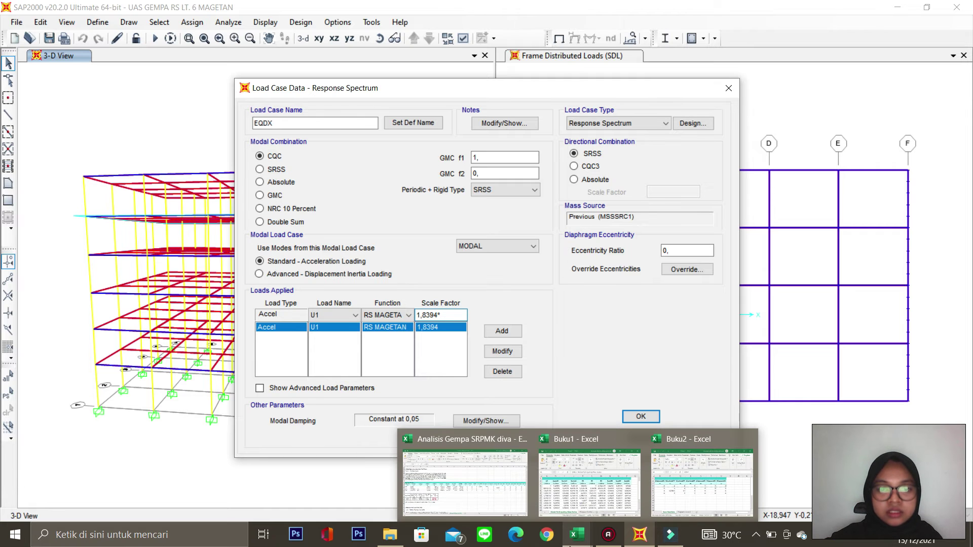
{"action": "mouse_move", "coordinate": [522, 490]}
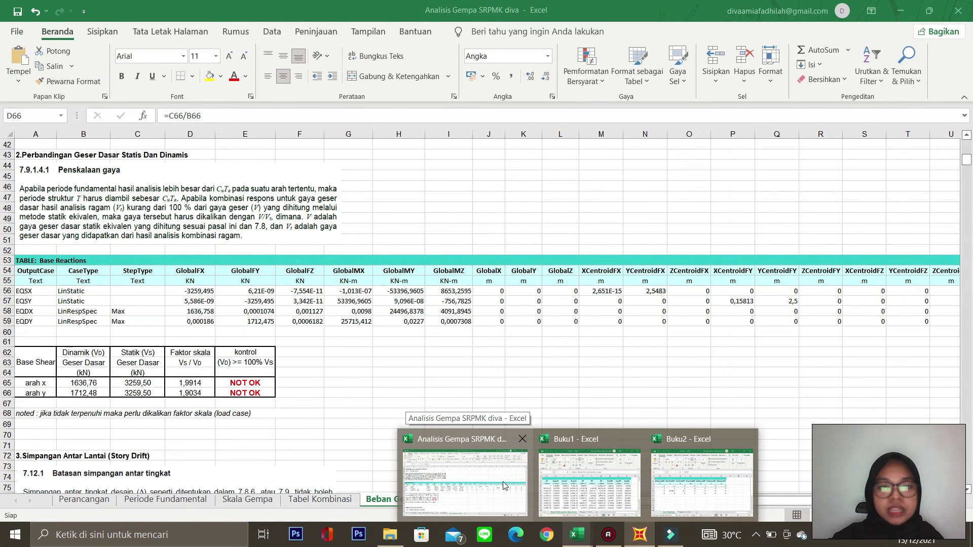
{"action": "mouse_move", "coordinate": [608, 519]}
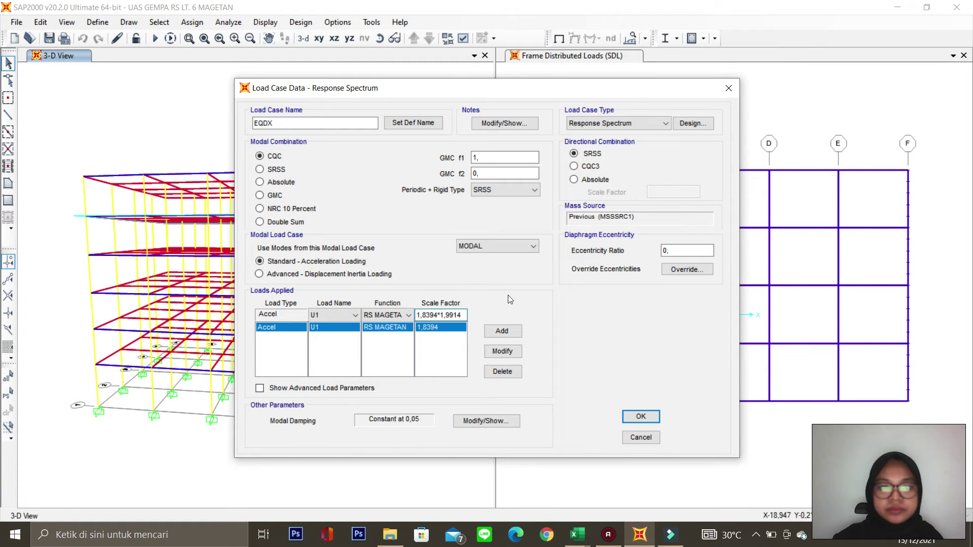
{"action": "left_click", "coordinate": [506, 355]}
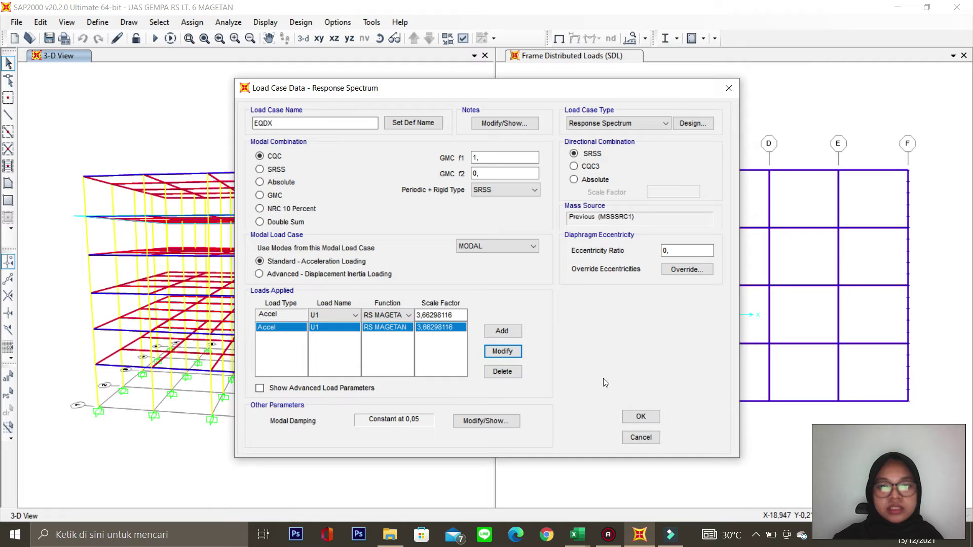
{"action": "left_click", "coordinate": [640, 416]}
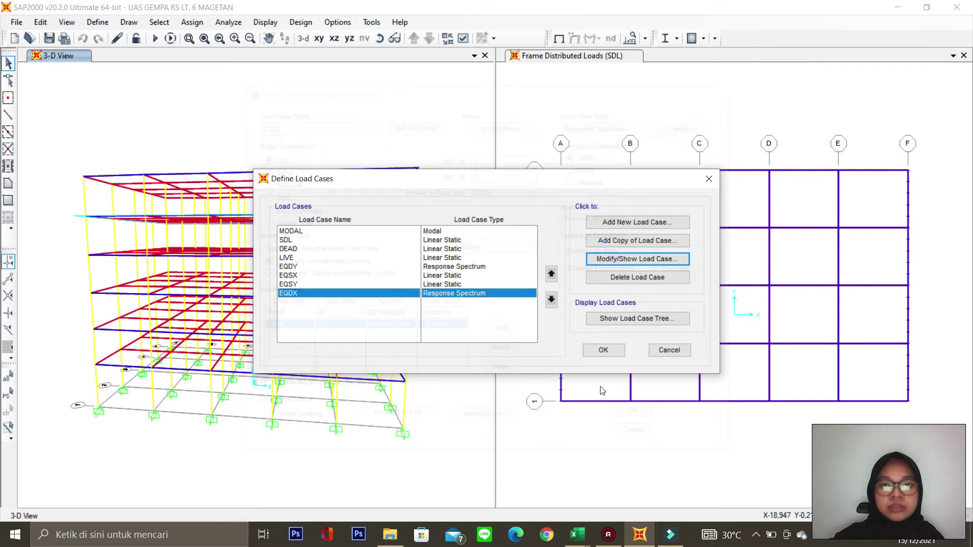
{"action": "left_click", "coordinate": [603, 350]}
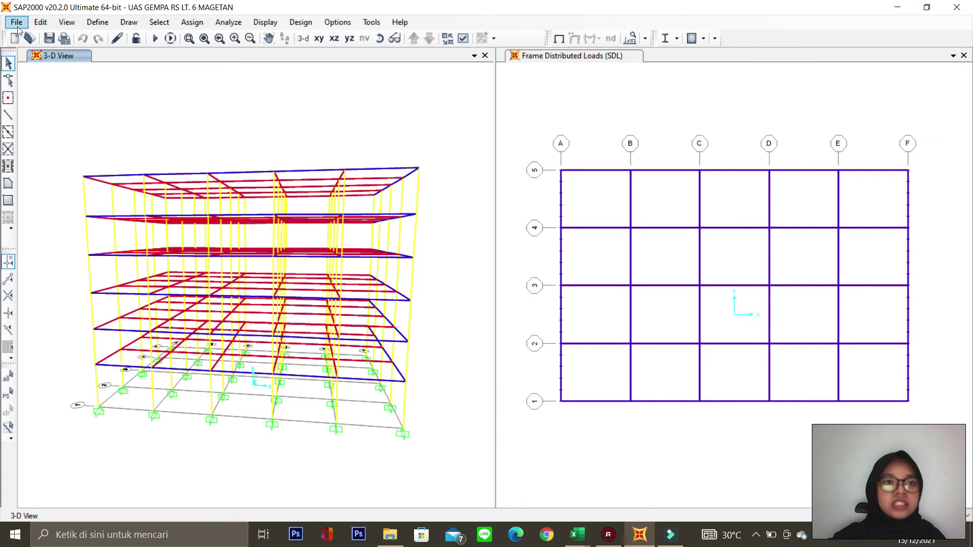
- Run the analysis again for all load cases
{"action": "left_click", "coordinate": [235, 23]}
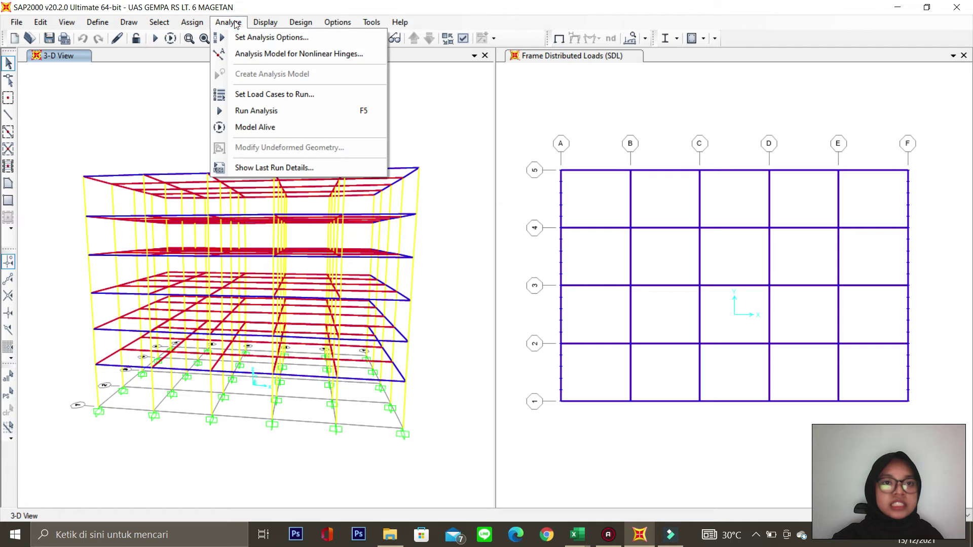
{"action": "left_click", "coordinate": [286, 108]}
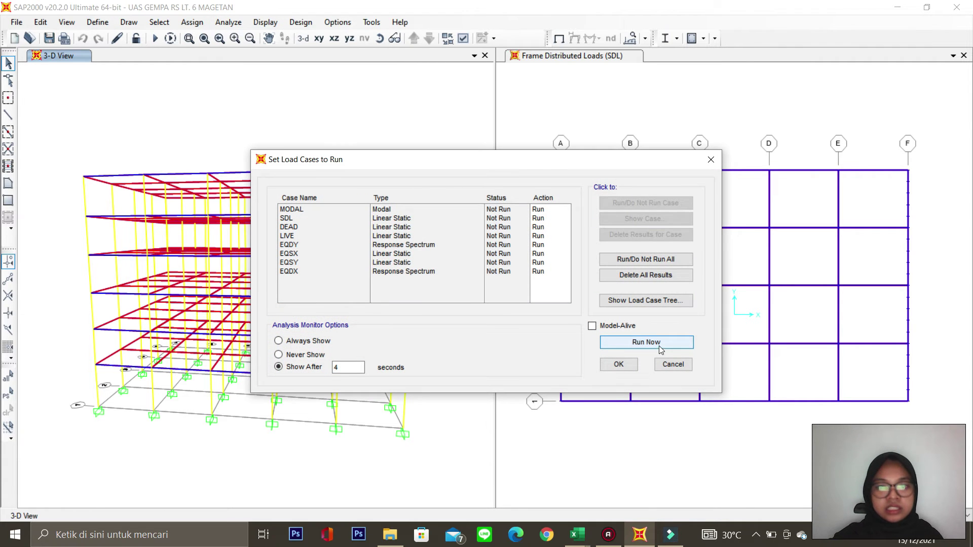
{"action": "left_click", "coordinate": [659, 345]}
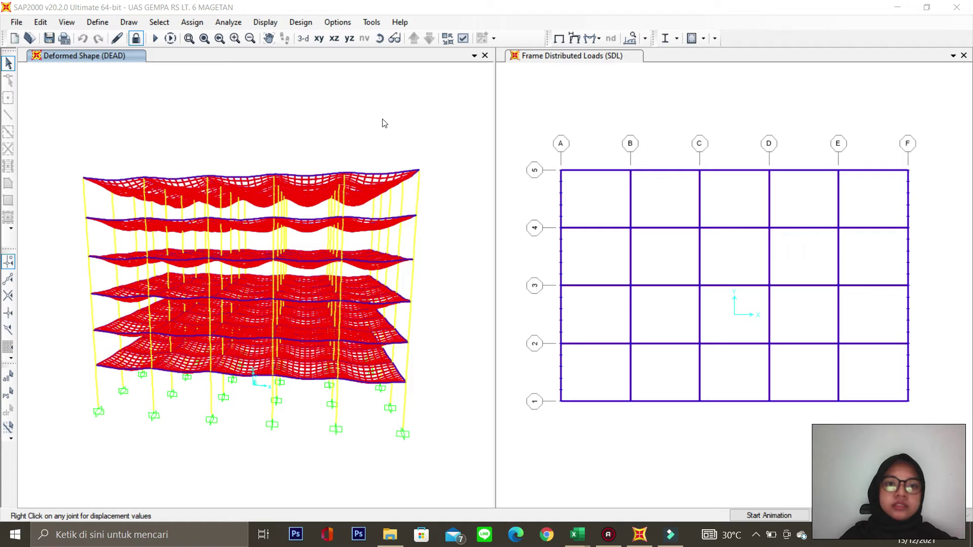
- Display the Base Reactions table of the rerun analysis for the EQDX, EQDY, EQSX and EQSY load cases
{"action": "left_click", "coordinate": [265, 22]}
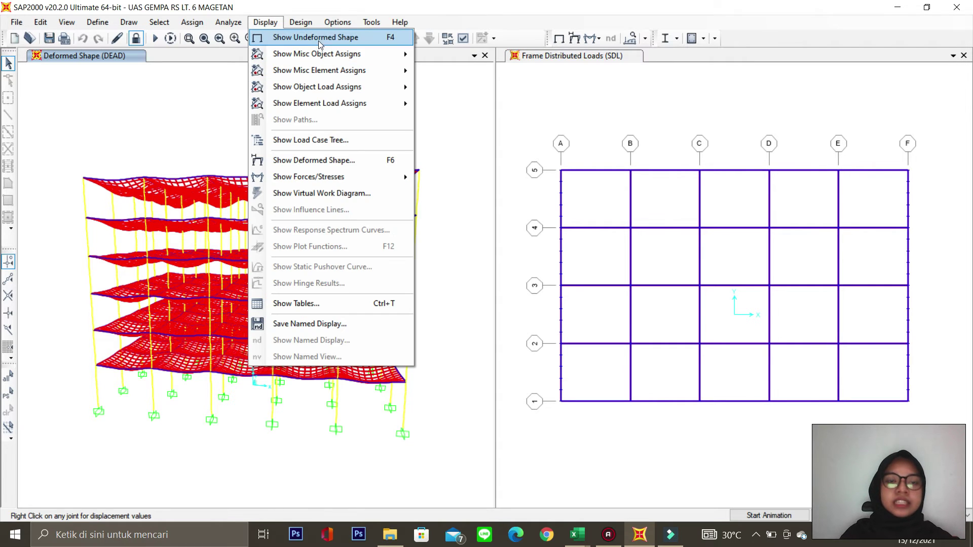
{"action": "left_click", "coordinate": [394, 305]}
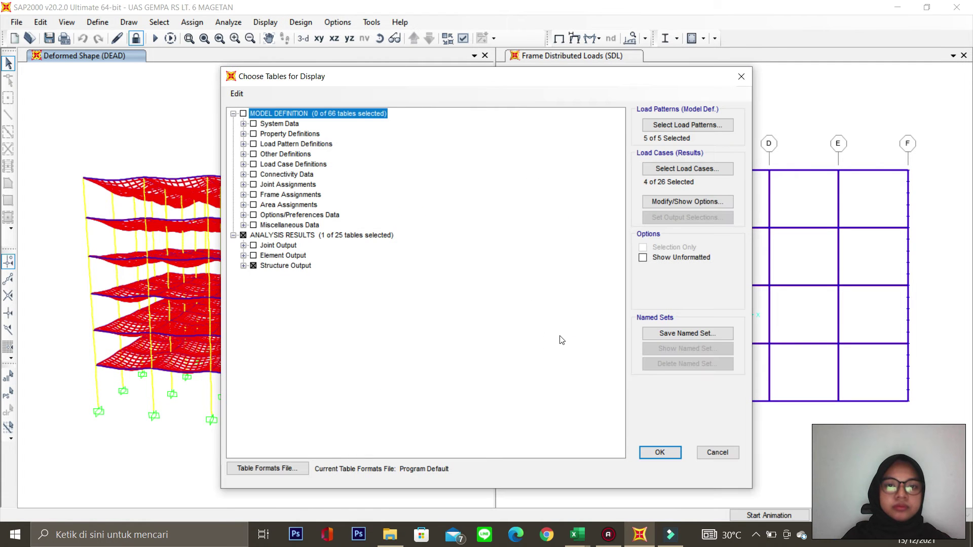
{"action": "left_click", "coordinate": [244, 266]}
{"action": "left_click", "coordinate": [254, 276]}
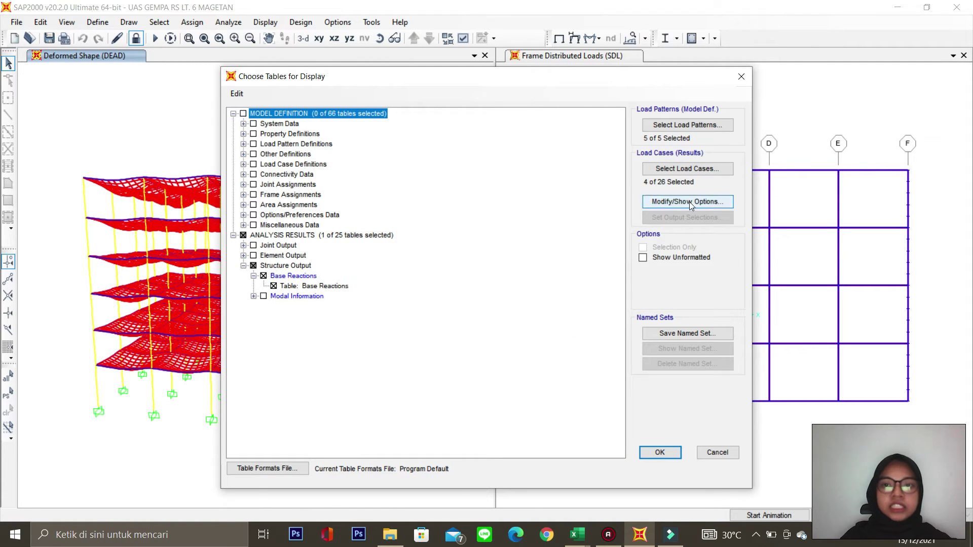
{"action": "left_click", "coordinate": [687, 168]}
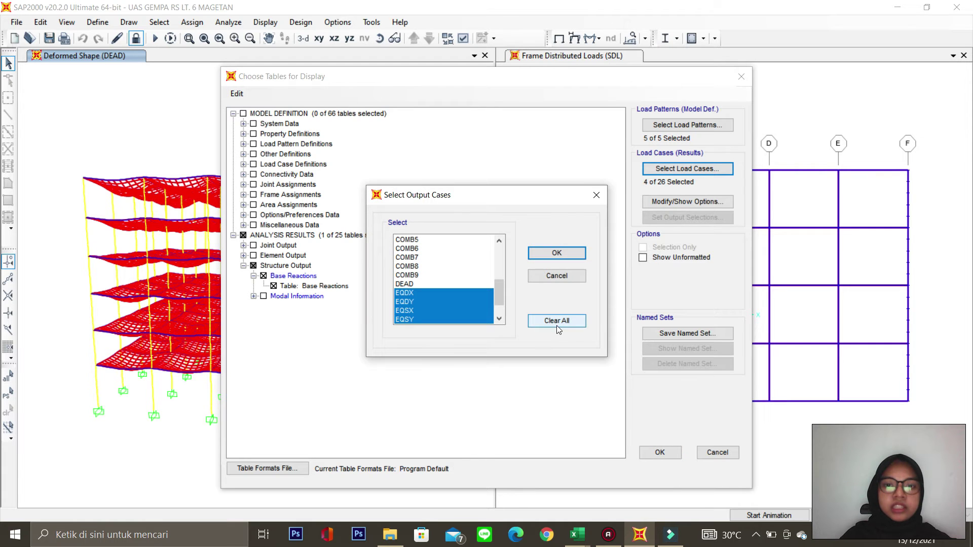
{"action": "left_click", "coordinate": [580, 253]}
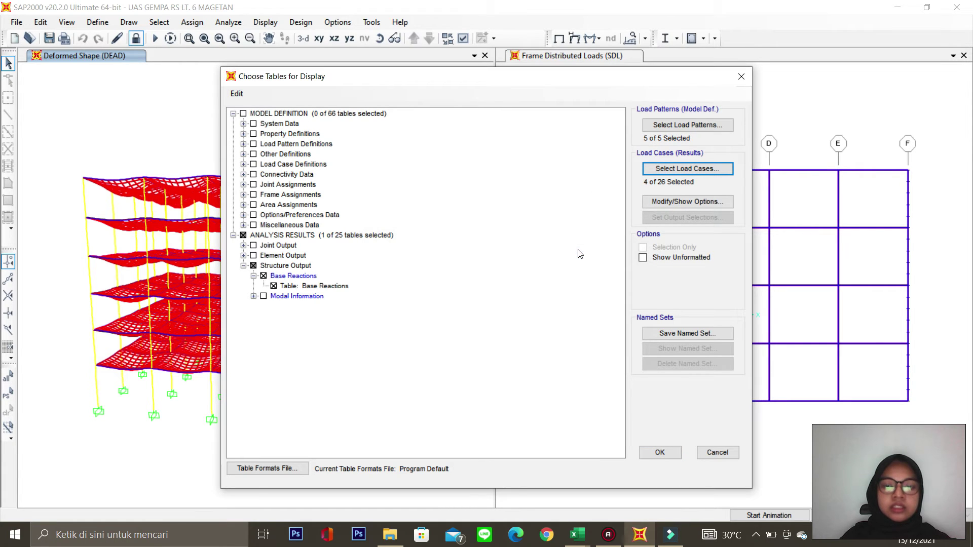
{"action": "left_click", "coordinate": [659, 451]}
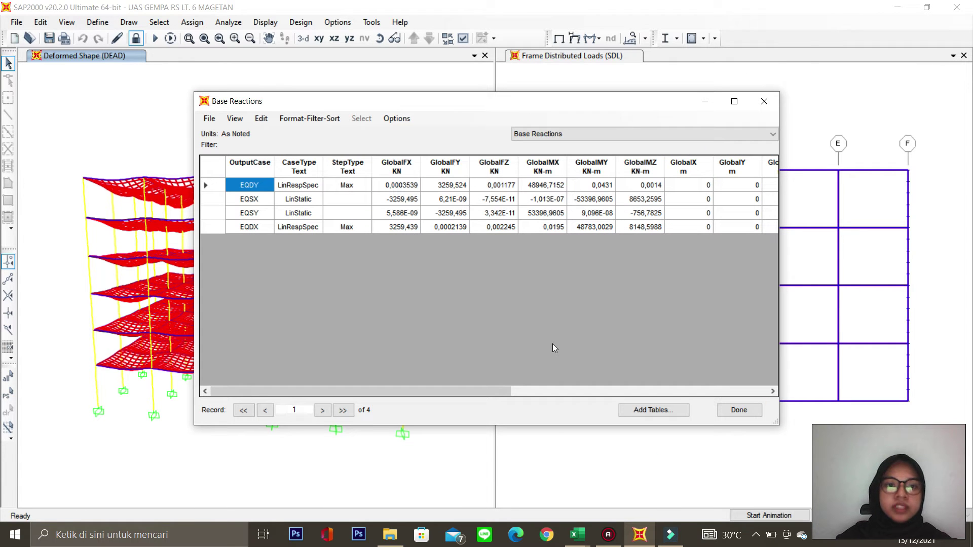
- Export the Base Reactions table to Excel, keep the old Buku1 unsaved, and switch to the exported workbook Buku3
{"action": "left_click", "coordinate": [219, 122]}
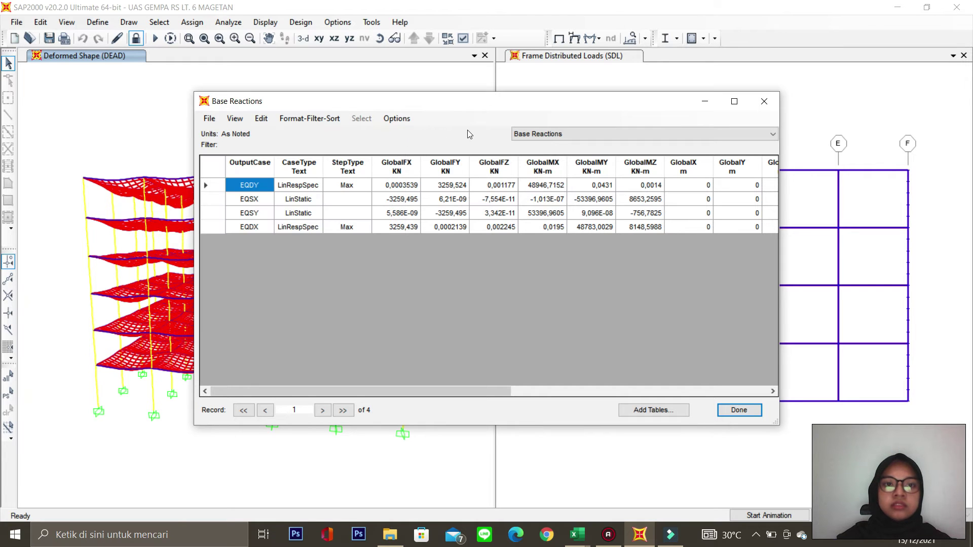
{"action": "left_click", "coordinate": [203, 119]}
{"action": "mouse_move", "coordinate": [259, 133]}
{"action": "left_click", "coordinate": [413, 136]}
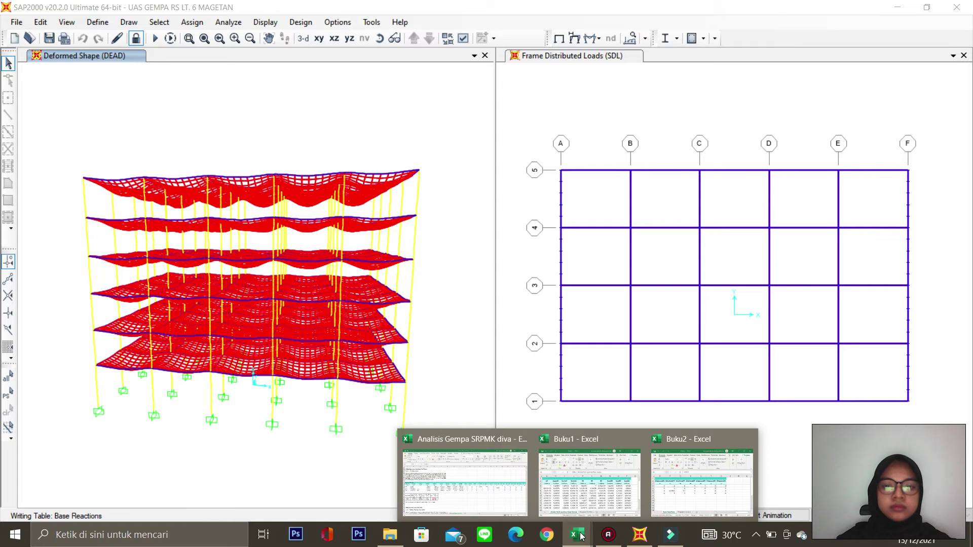
{"action": "mouse_move", "coordinate": [581, 536]}
{"action": "left_click", "coordinate": [591, 500]}
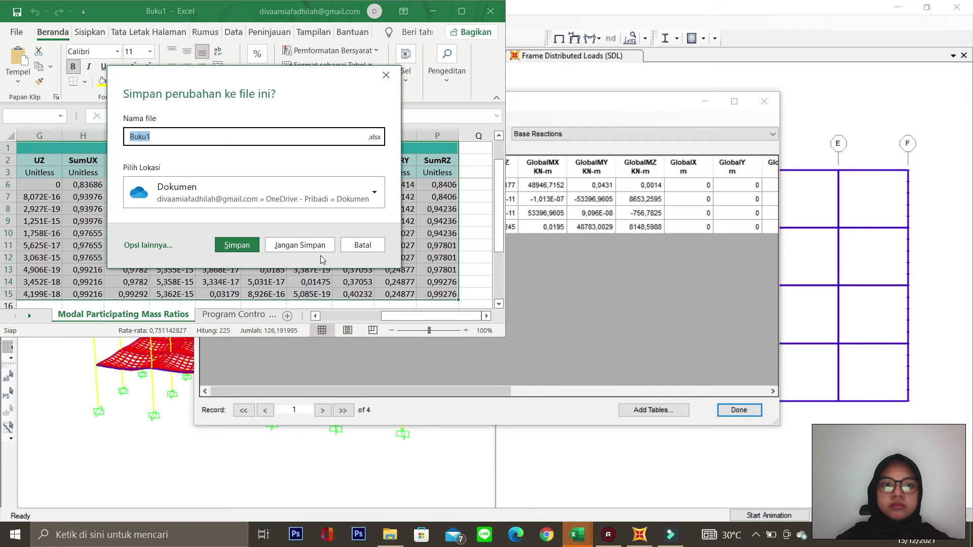
{"action": "left_click", "coordinate": [278, 247]}
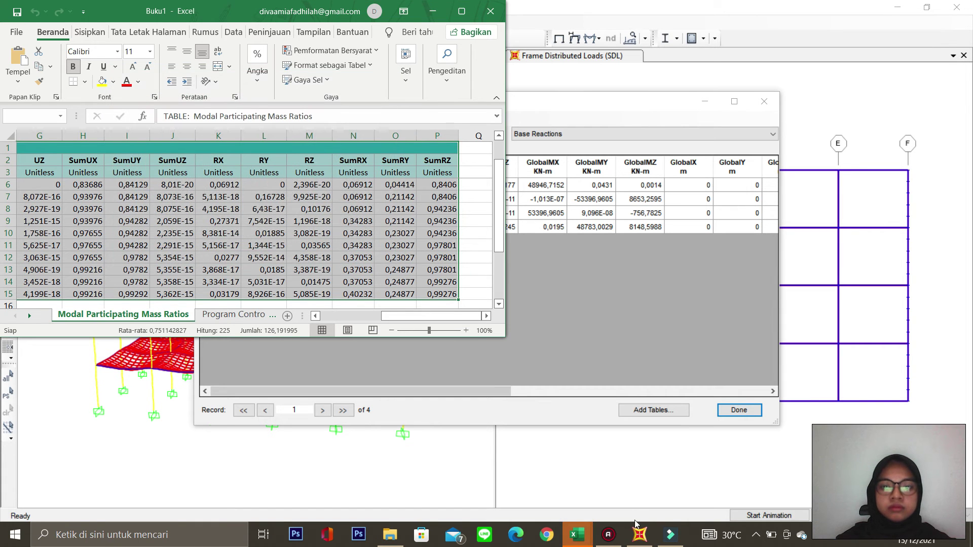
{"action": "mouse_move", "coordinate": [577, 535]}
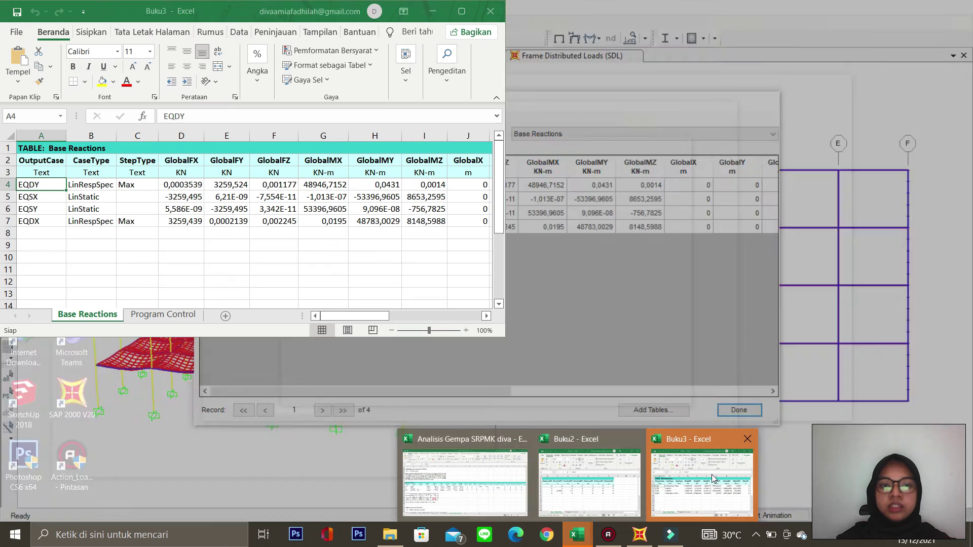
{"action": "left_click", "coordinate": [711, 474]}
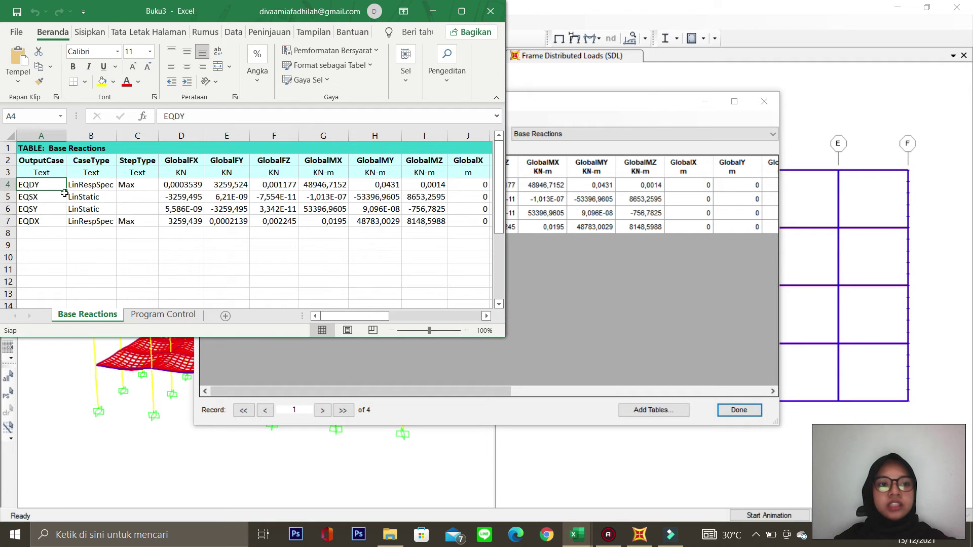
- Copy the EQSX and EQSY rows from Buku3 into rows 56 and 57 of the Beban Gempa Dinamis sheet
{"action": "left_click_drag", "start_coordinate": [23, 203], "coordinate": [406, 204]}
{"action": "key", "text": "ctrl+c"}
{"action": "left_click_drag", "start_coordinate": [449, 316], "coordinate": [353, 316]}
{"action": "mouse_move", "coordinate": [577, 535]}
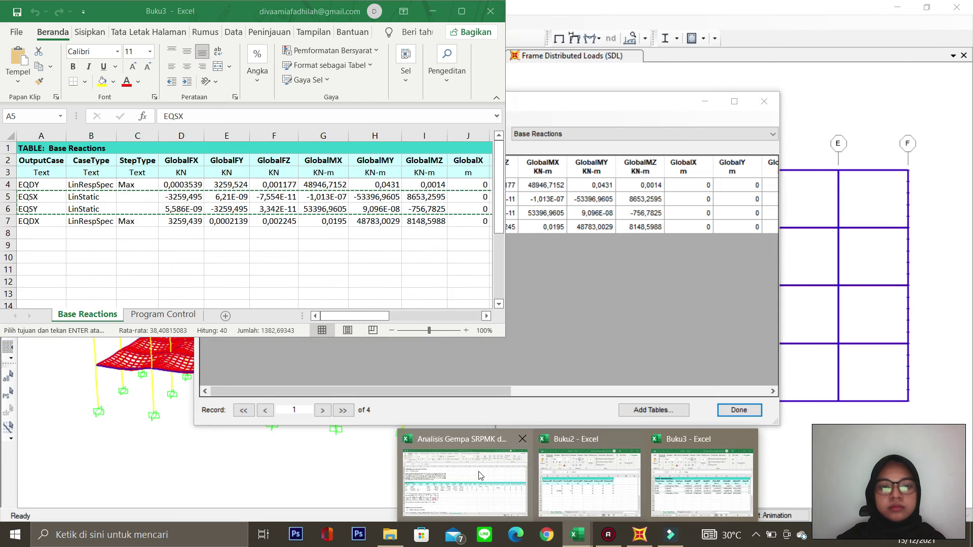
{"action": "left_click", "coordinate": [480, 475]}
{"action": "left_click_drag", "start_coordinate": [24, 292], "coordinate": [881, 302]}
{"action": "key", "text": "ctrl+v"}
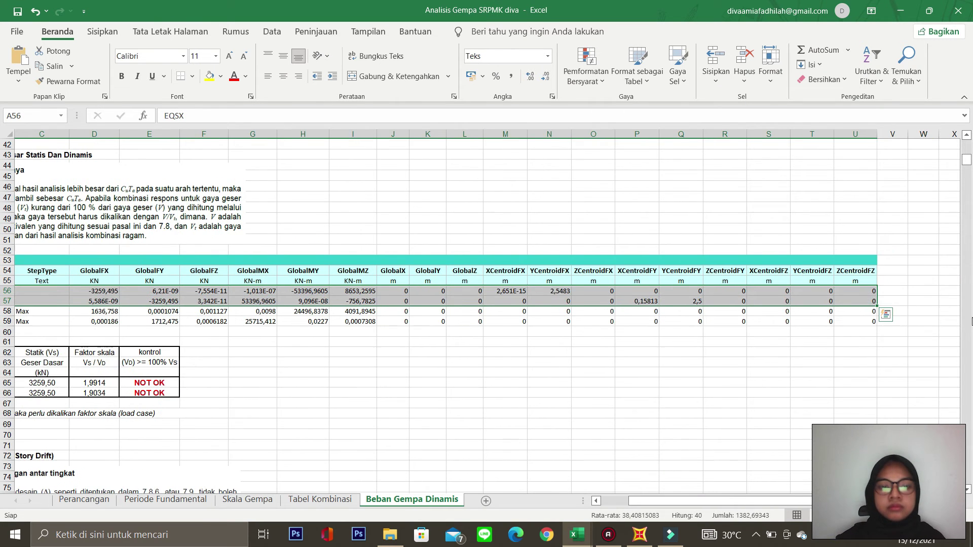
{"action": "left_click_drag", "start_coordinate": [643, 500], "coordinate": [619, 500]}
{"action": "left_click", "coordinate": [618, 400]}
- Copy the EQDX row from Buku3 into row 58 of the Beban Gempa Dinamis base reactions table
{"action": "left_click", "coordinate": [577, 534]}
{"action": "left_click", "coordinate": [671, 489]}
{"action": "left_click", "coordinate": [227, 257]}
{"action": "left_click_drag", "start_coordinate": [28, 221], "coordinate": [468, 222]}
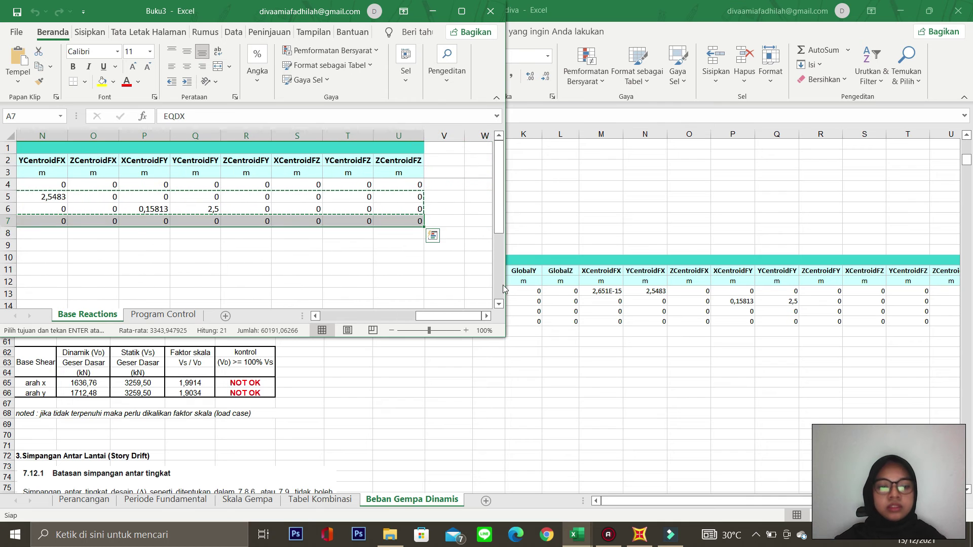
{"action": "key", "text": "alt+Tab"}
{"action": "left_click", "coordinate": [31, 311]}
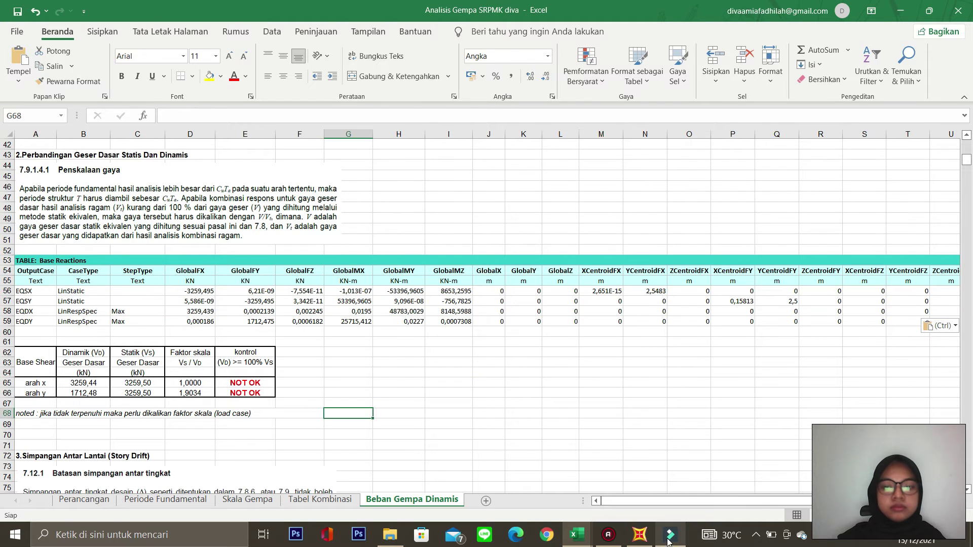
- Copy the EQDY row from Buku3 into row 59 of the Beban Gempa Dinamis base reactions table
{"action": "left_click", "coordinate": [639, 534]}
{"action": "left_click", "coordinate": [234, 228]}
{"action": "left_click_drag", "start_coordinate": [238, 184], "coordinate": [798, 182]}
{"action": "left_click", "coordinate": [577, 534]}
{"action": "left_click", "coordinate": [702, 484]}
{"action": "key", "text": "Home"}
{"action": "left_click_drag", "start_coordinate": [28, 184], "coordinate": [414, 186]}
{"action": "key", "text": "ctrl+c"}
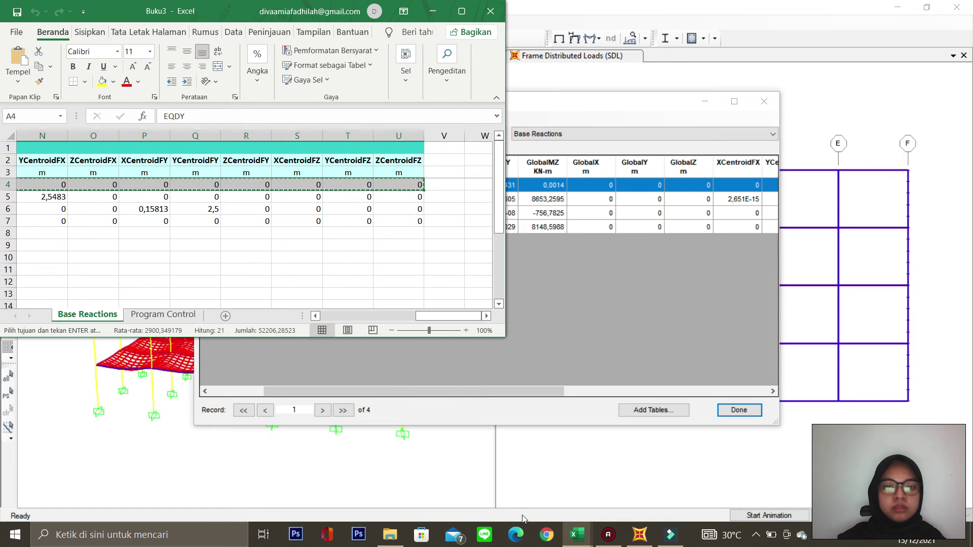
{"action": "left_click", "coordinate": [577, 535]}
{"action": "left_click", "coordinate": [491, 469]}
{"action": "left_click", "coordinate": [22, 323]}
{"action": "key", "text": "ctrl+v"}
{"action": "left_click", "coordinate": [310, 422]}
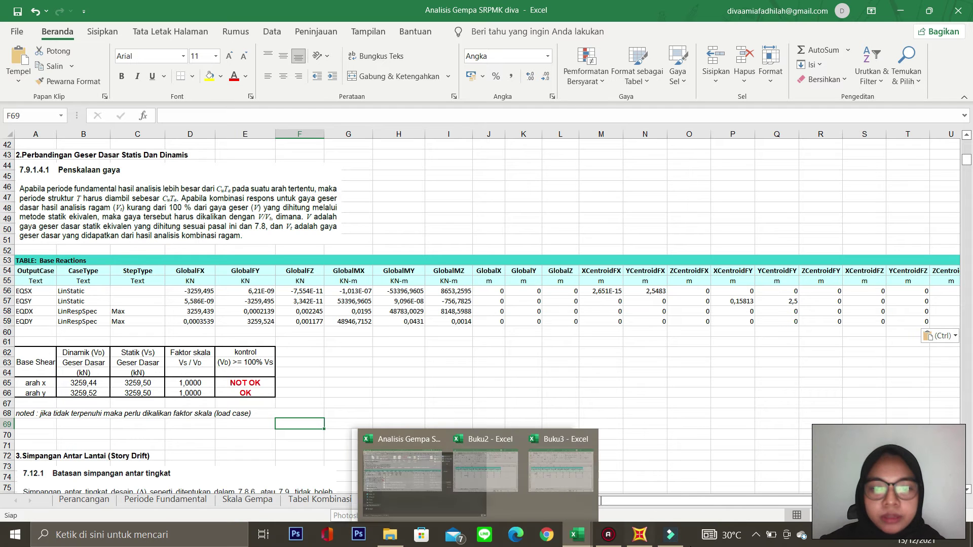
- Switch to SAP2000, close the Base Reactions table and unlock the model, accepting deletion of the analysis results
{"action": "left_click", "coordinate": [642, 535]}
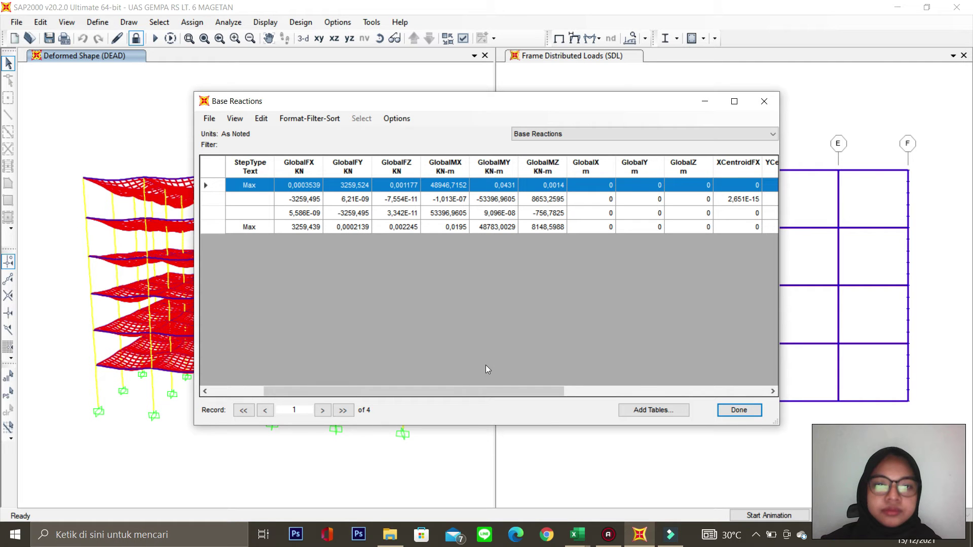
{"action": "left_click", "coordinate": [739, 410]}
{"action": "left_click", "coordinate": [98, 22]}
{"action": "left_click", "coordinate": [97, 22]}
{"action": "left_click", "coordinate": [136, 38]}
{"action": "left_click", "coordinate": [499, 314]}
- Raise the U1 scale factor of the EQDX response spectrum load case slightly above 3,663 and accept the load case definitions
{"action": "left_click", "coordinate": [97, 22]}
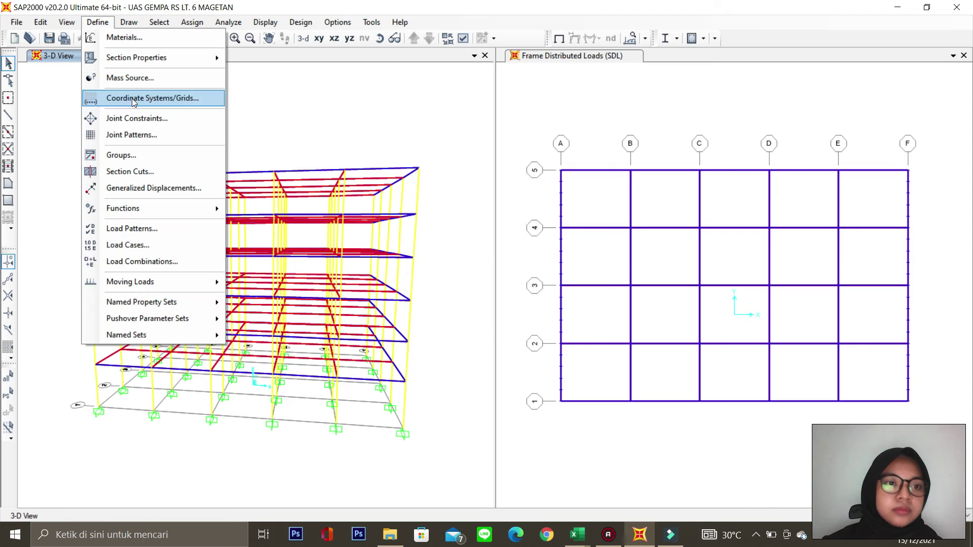
{"action": "left_click", "coordinate": [176, 245]}
{"action": "left_click", "coordinate": [314, 292]}
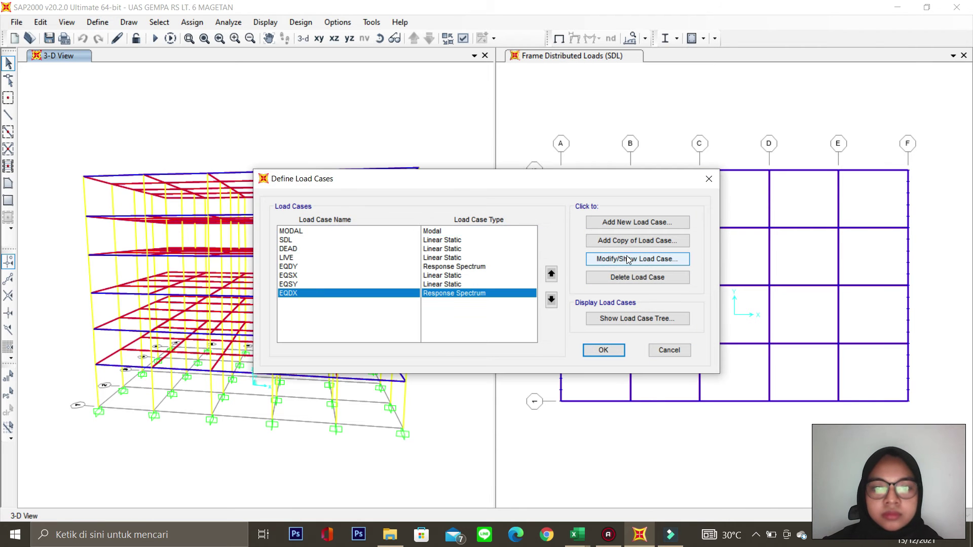
{"action": "left_click", "coordinate": [637, 257]}
{"action": "mouse_move", "coordinate": [578, 535]}
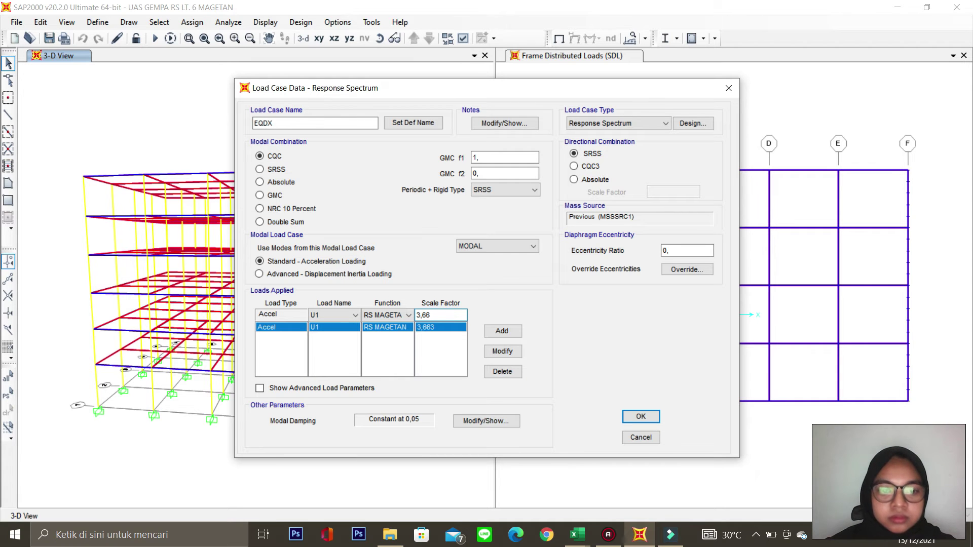
{"action": "left_click", "coordinate": [502, 351]}
{"action": "left_click", "coordinate": [640, 416]}
{"action": "left_click", "coordinate": [603, 349]}
- Run the analysis again with the adjusted EQDX load case
{"action": "left_click", "coordinate": [228, 22]}
{"action": "left_click", "coordinate": [310, 112]}
{"action": "left_click", "coordinate": [643, 341]}
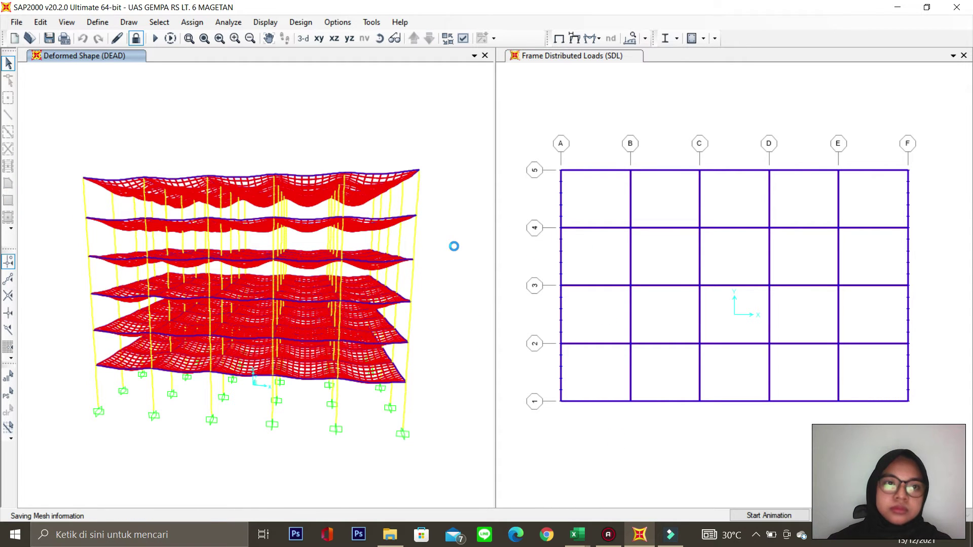
- Display the Base Reactions table for the new analysis results
{"action": "left_click", "coordinate": [265, 22]}
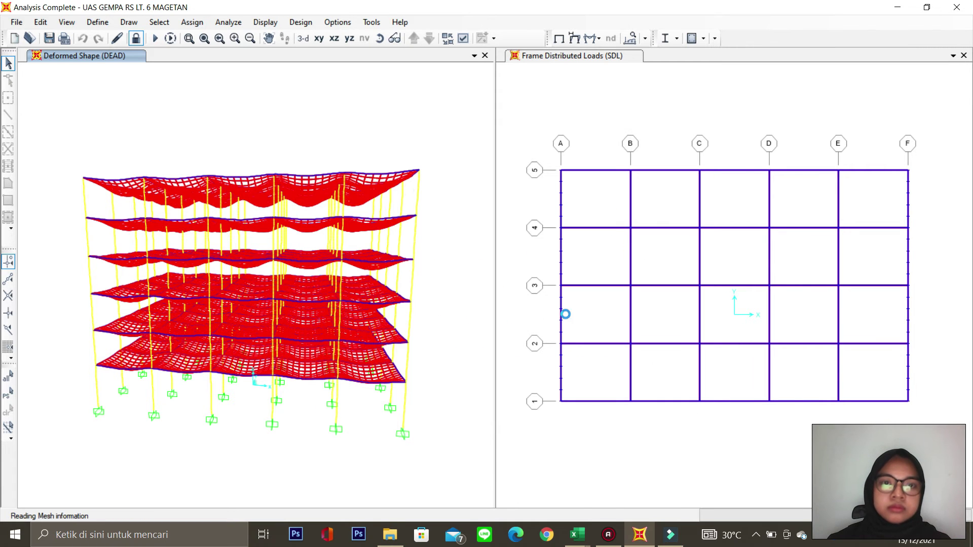
{"action": "left_click", "coordinate": [265, 22]}
{"action": "left_click", "coordinate": [373, 303]}
{"action": "left_click", "coordinate": [657, 451]}
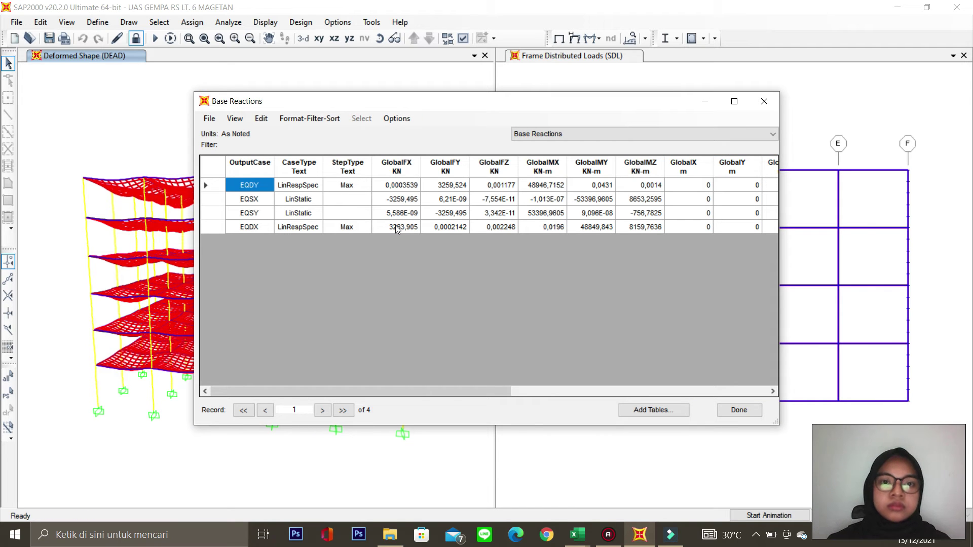
- Export the updated Base Reactions table to Excel
{"action": "left_click", "coordinate": [208, 118]}
{"action": "left_click", "coordinate": [209, 118]}
{"action": "left_click", "coordinate": [208, 118]}
{"action": "mouse_move", "coordinate": [260, 132]}
{"action": "left_click", "coordinate": [435, 194]}
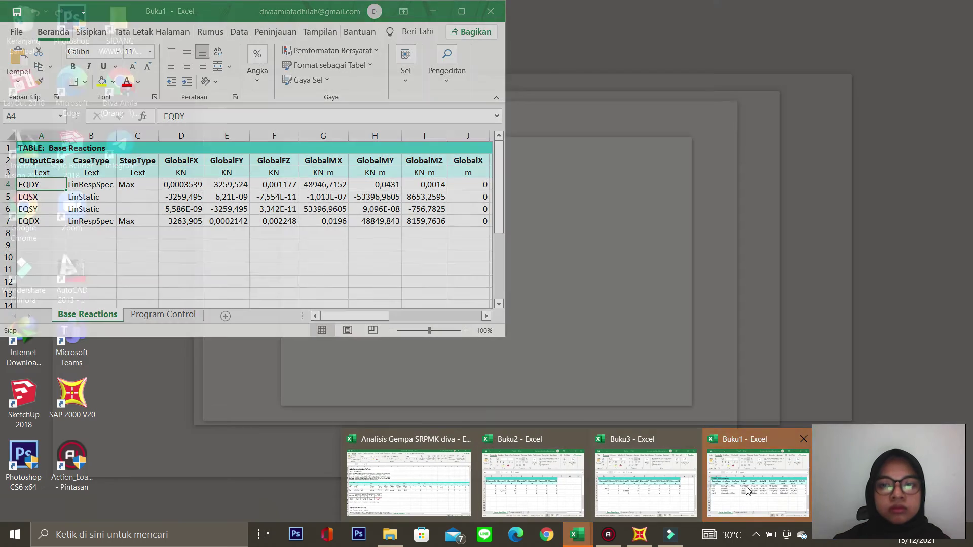
- Copy the EQSX and EQSY rows from the newly exported Buku1 and switch to the Analisis Gempa SRPMK workbook
{"action": "left_click", "coordinate": [758, 468]}
{"action": "left_click_drag", "start_coordinate": [41, 198], "coordinate": [494, 209]}
{"action": "key", "text": "ctrl+c"}
{"action": "left_click_drag", "start_coordinate": [445, 315], "coordinate": [329, 314]}
{"action": "mouse_move", "coordinate": [577, 534]}
{"action": "left_click", "coordinate": [405, 471]}
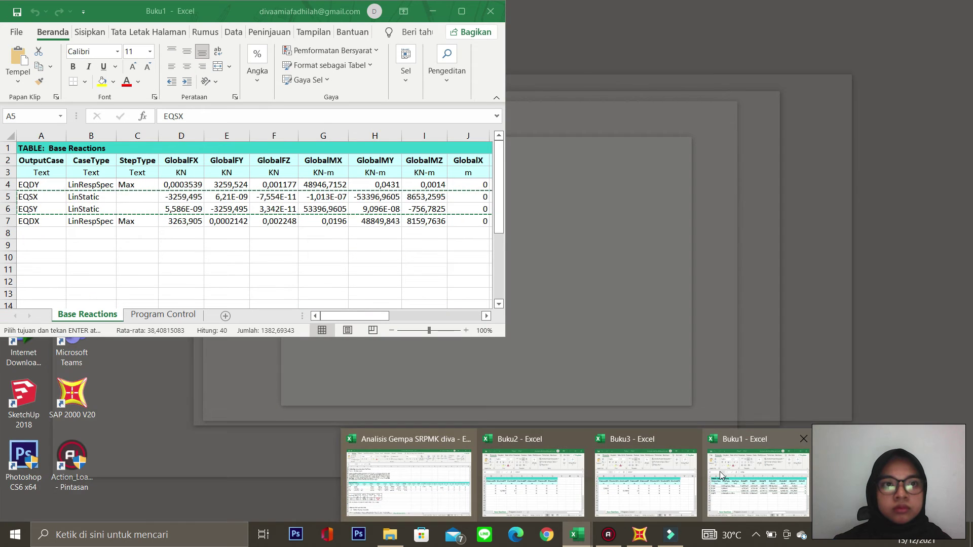
- Copy the EQDX row from Buku1 into row 58 of the Beban Gempa Dinamis sheet
{"action": "left_click", "coordinate": [722, 474]}
{"action": "left_click_drag", "start_coordinate": [31, 221], "coordinate": [418, 220]}
{"action": "key", "text": "ctrl+c"}
{"action": "key", "text": "alt+Tab"}
{"action": "left_click", "coordinate": [36, 311]}
{"action": "key", "text": "ctrl+v"}
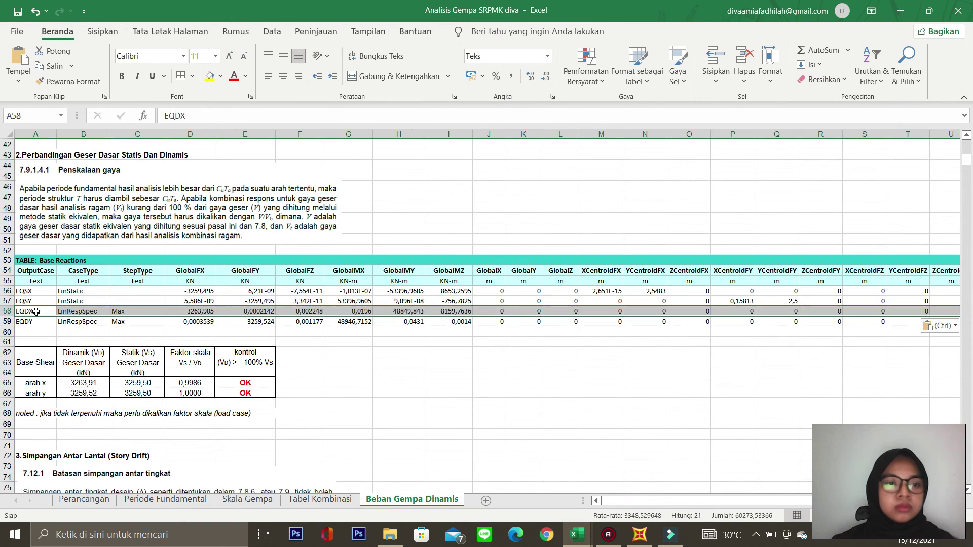
- Copy the EQDY row from Buku1 into row 59 of the Beban Gempa Dinamis sheet
{"action": "left_click", "coordinate": [639, 535]}
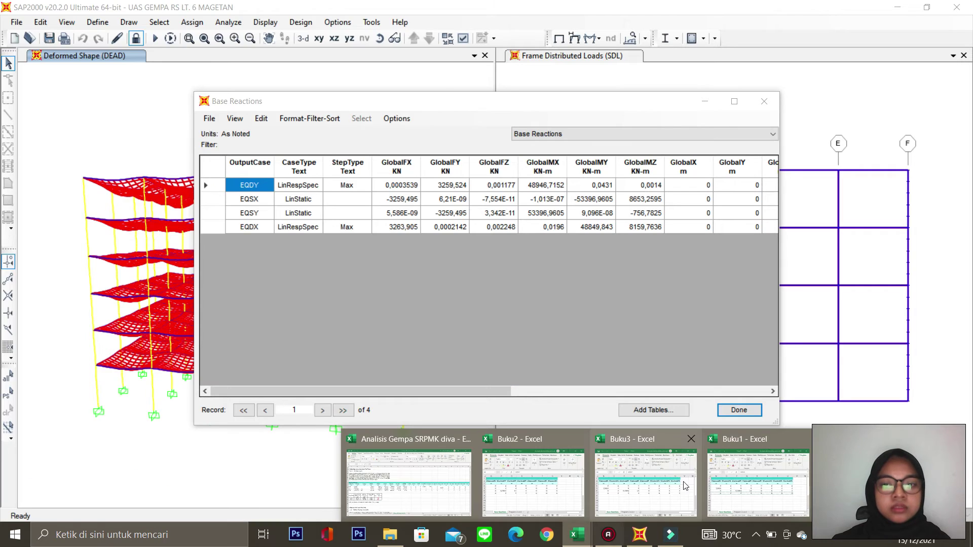
{"action": "mouse_move", "coordinate": [577, 534]}
{"action": "left_click", "coordinate": [738, 467]}
{"action": "scroll", "coordinate": [139, 189], "scroll_direction": "left", "scroll_amount": 5}
{"action": "left_click_drag", "start_coordinate": [30, 184], "coordinate": [420, 184]}
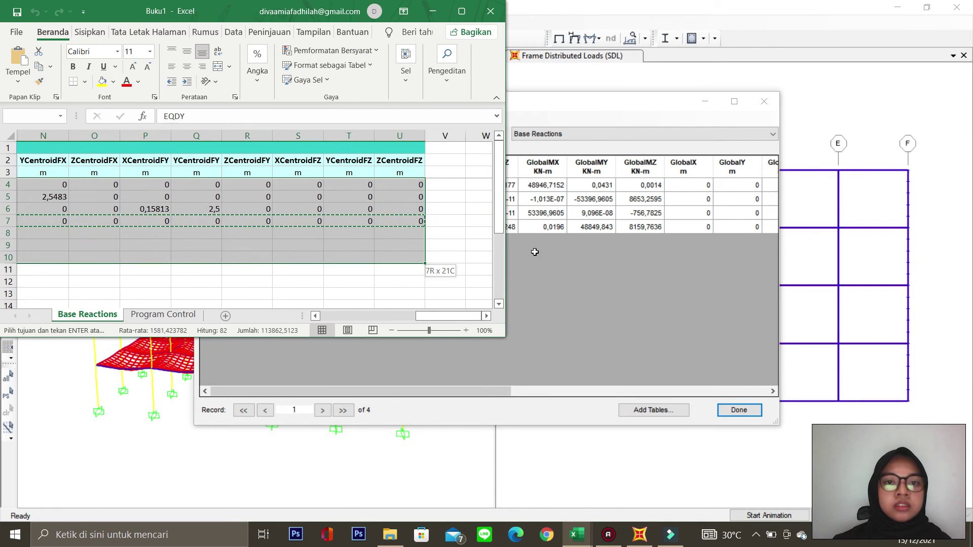
{"action": "key", "text": "ctrl+c"}
{"action": "key", "text": "alt+Tab"}
{"action": "key", "text": "Down"}
{"action": "key", "text": "ctrl+v"}
{"action": "left_click", "coordinate": [348, 392]}
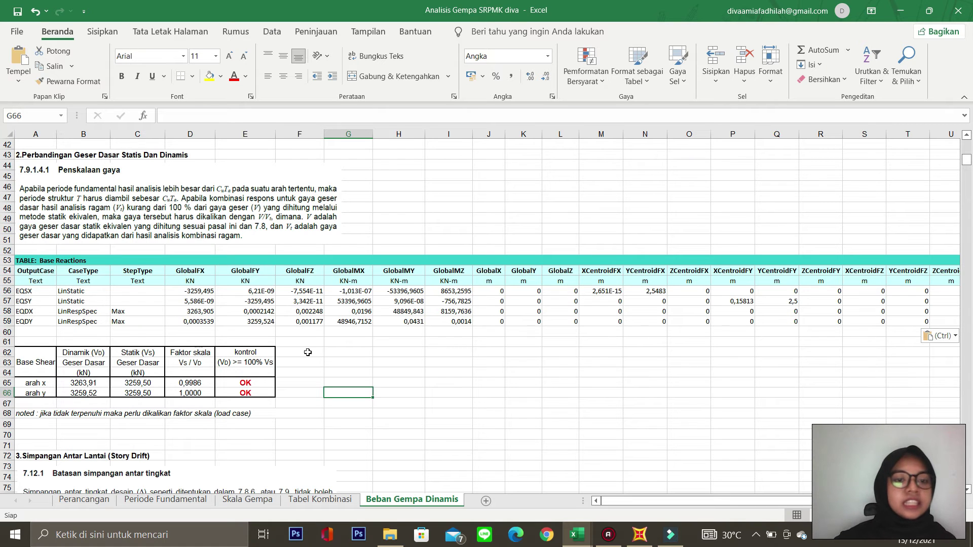
- Check the x-direction base shear control in E65 and examine the allowable drift limits of Tabel 20 in the Story Drift section
{"action": "left_click", "coordinate": [238, 381]}
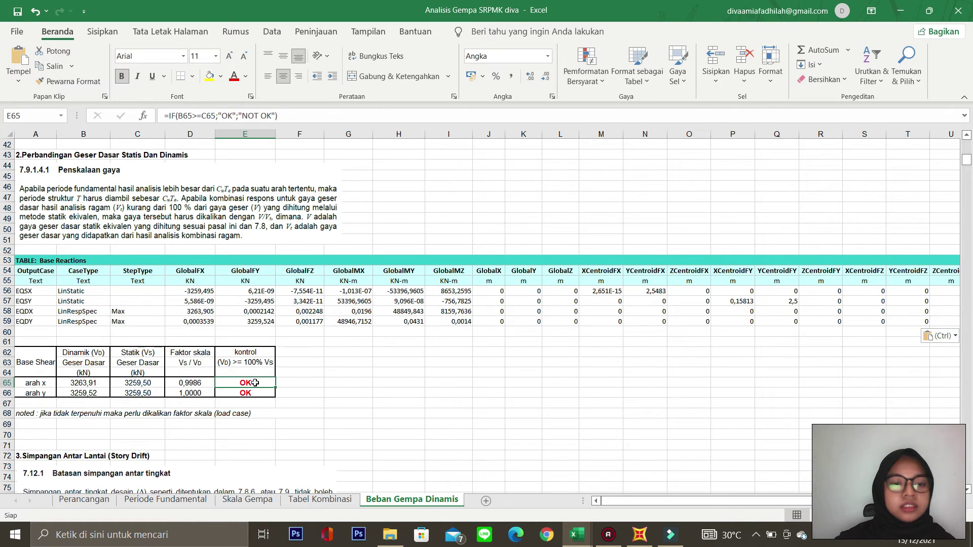
{"action": "left_click", "coordinate": [305, 376]}
{"action": "left_click_drag", "start_coordinate": [966, 160], "coordinate": [967, 170]}
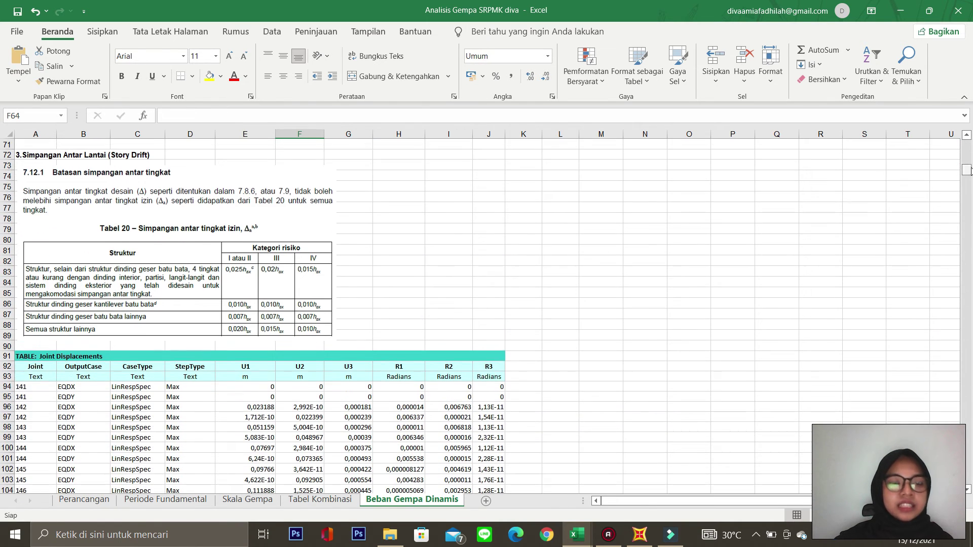
{"action": "left_click", "coordinate": [788, 230]}
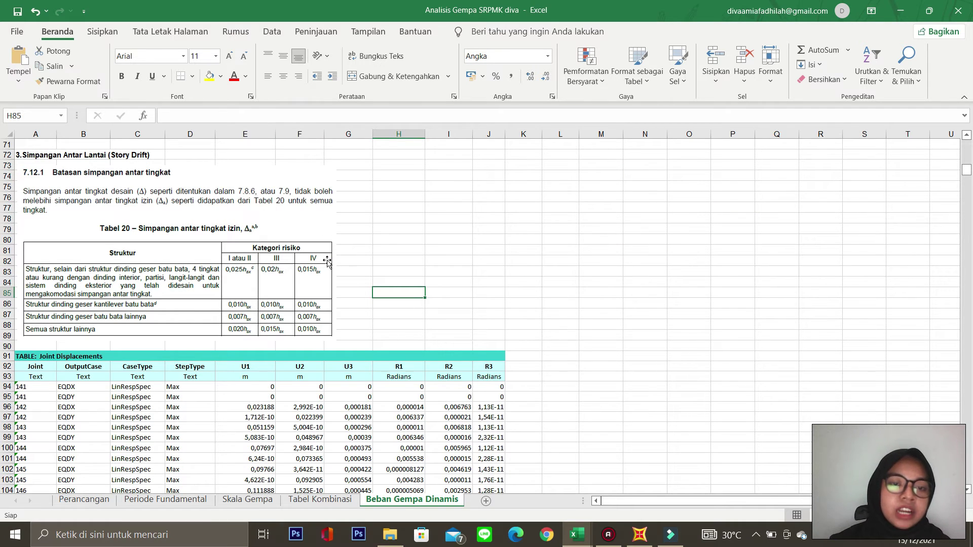
{"action": "left_click", "coordinate": [318, 277]}
{"action": "left_click", "coordinate": [385, 292]}
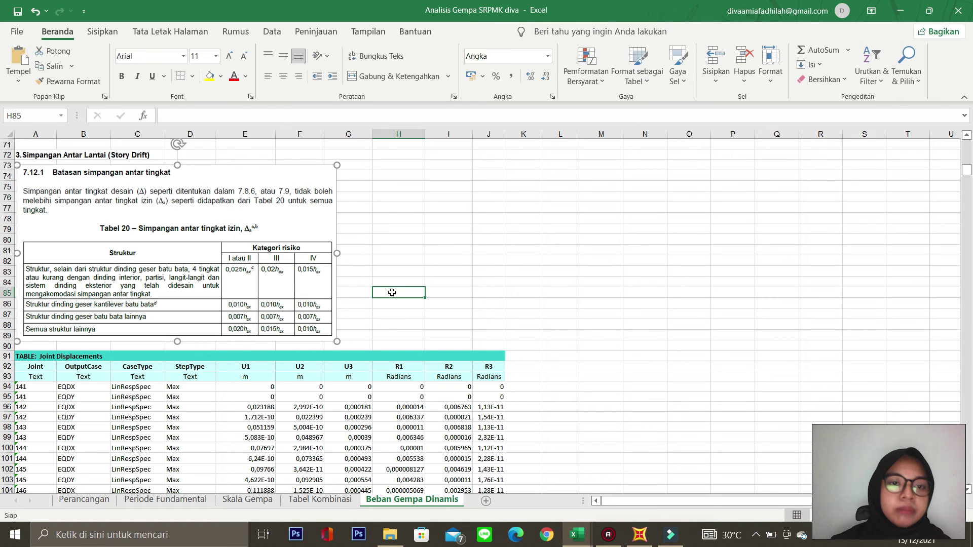
- Switch to SAP2000, close the open results table and show the undeformed shape of the model in the 3-D view
{"action": "left_click_drag", "start_coordinate": [966, 175], "coordinate": [966, 188]}
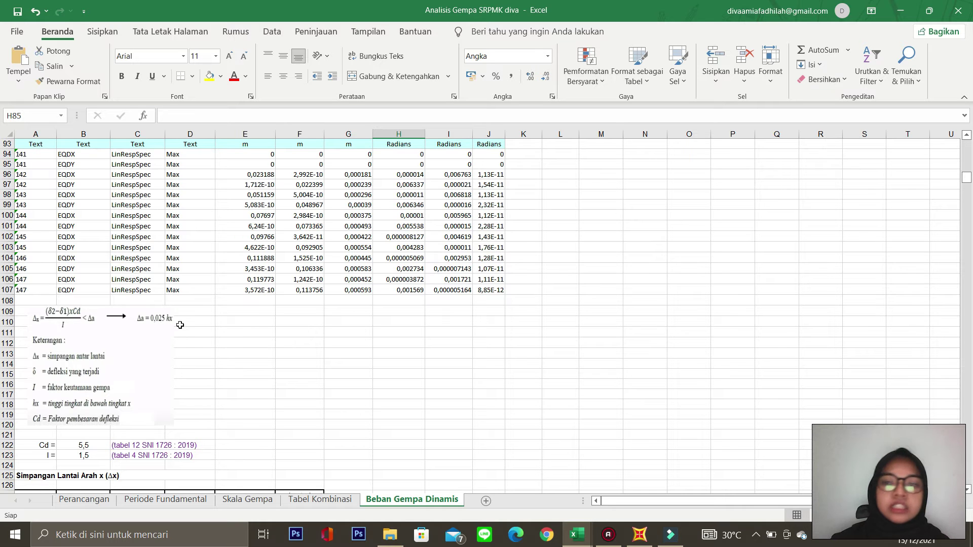
{"action": "mouse_move", "coordinate": [967, 178]}
{"action": "left_mouse_down"}
{"action": "mouse_move", "coordinate": [966, 195]}
{"action": "mouse_move", "coordinate": [964, 181]}
{"action": "left_mouse_up"}
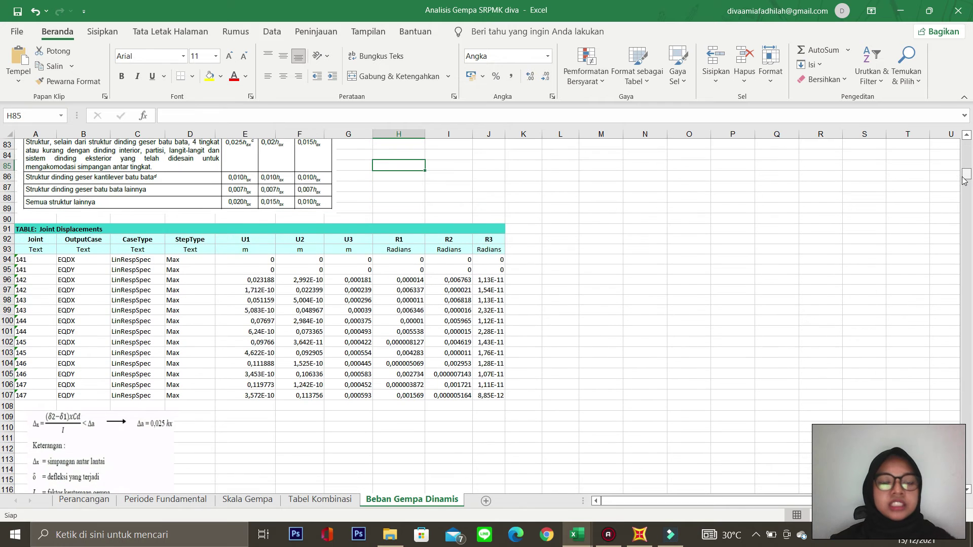
{"action": "left_click", "coordinate": [634, 533]}
{"action": "left_click", "coordinate": [739, 410]}
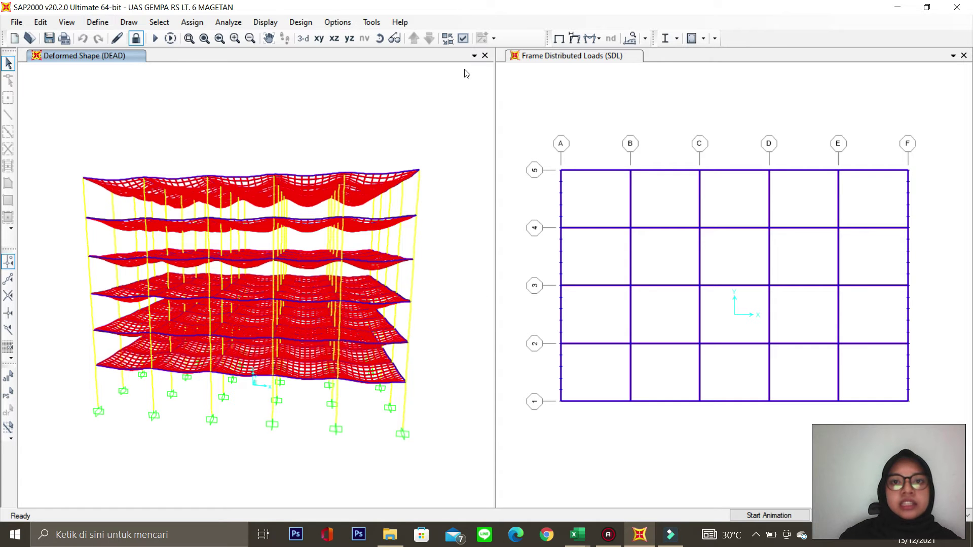
{"action": "left_click", "coordinate": [558, 38]}
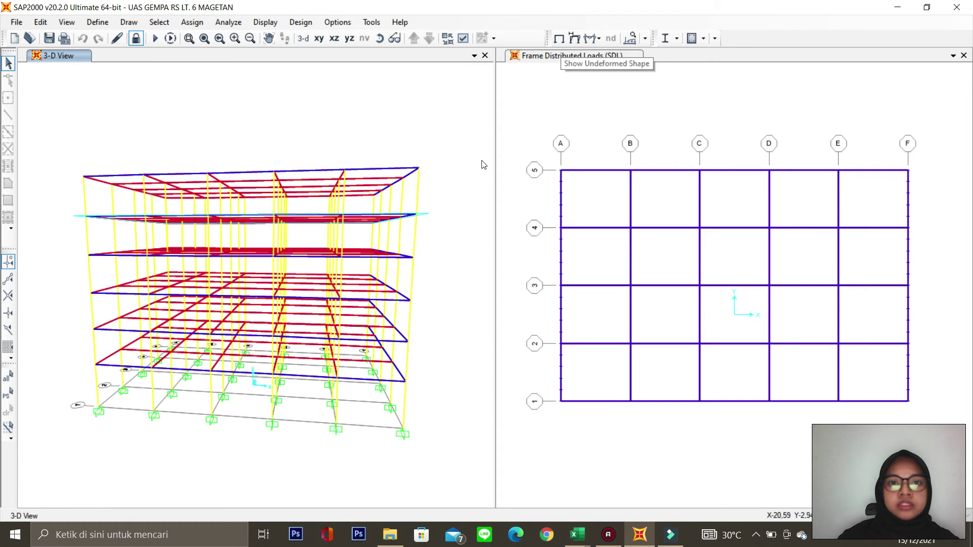
- Select the seven joints of the corner column at grid F-1 from roof to base and turn on joint labels
{"action": "left_click", "coordinate": [420, 168]}
{"action": "left_click", "coordinate": [417, 214]}
{"action": "left_click", "coordinate": [415, 254]}
{"action": "left_click", "coordinate": [412, 301]}
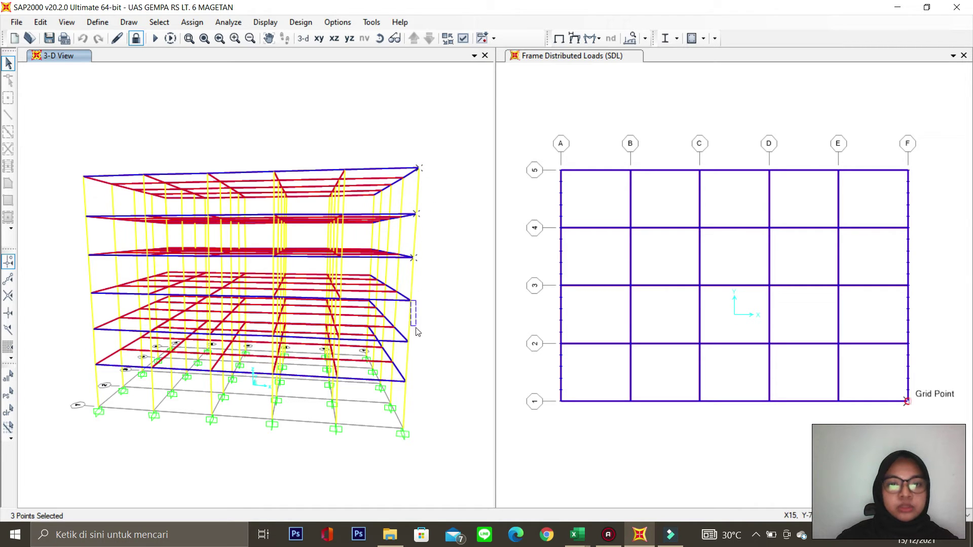
{"action": "left_click", "coordinate": [410, 340]}
{"action": "left_click", "coordinate": [407, 381]}
{"action": "left_click", "coordinate": [404, 430]}
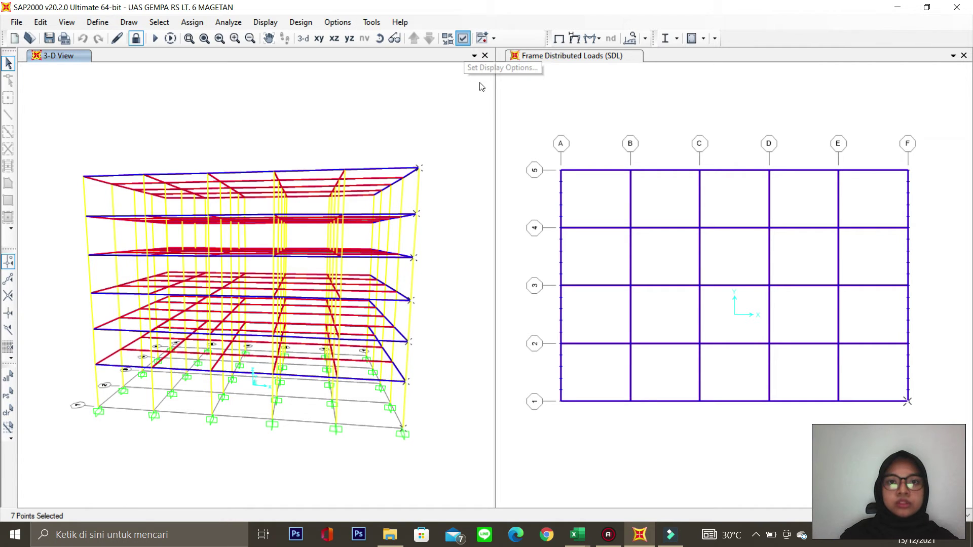
{"action": "left_click", "coordinate": [461, 40]}
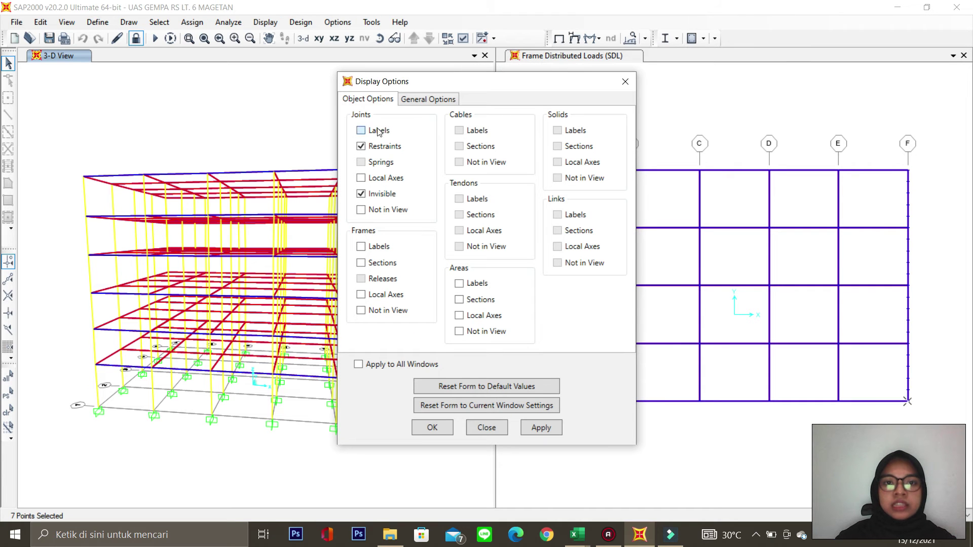
{"action": "left_click", "coordinate": [445, 429]}
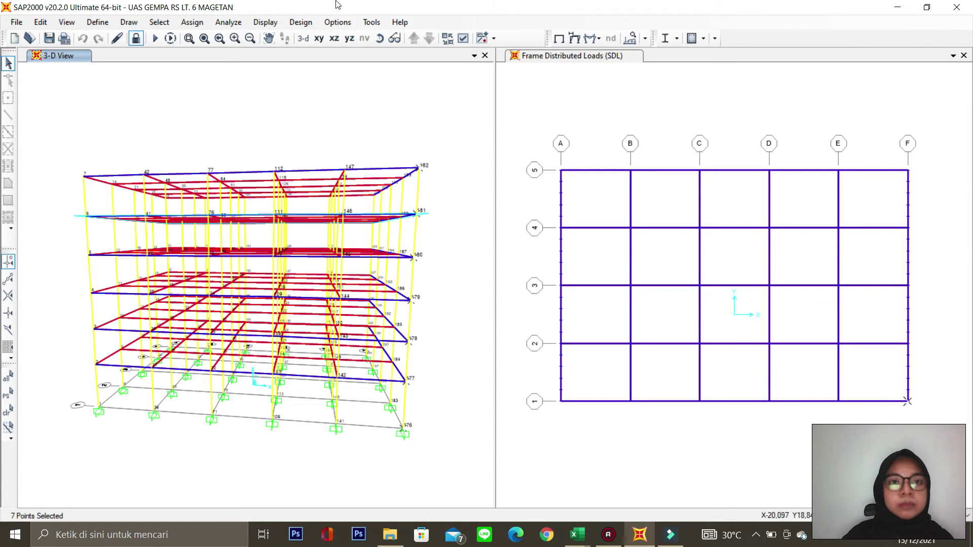
- Open the results table selection, deselect Structure Output and choose the Joint Displacements table under Joint Output
{"action": "left_click", "coordinate": [280, 22]}
{"action": "left_click", "coordinate": [280, 23]}
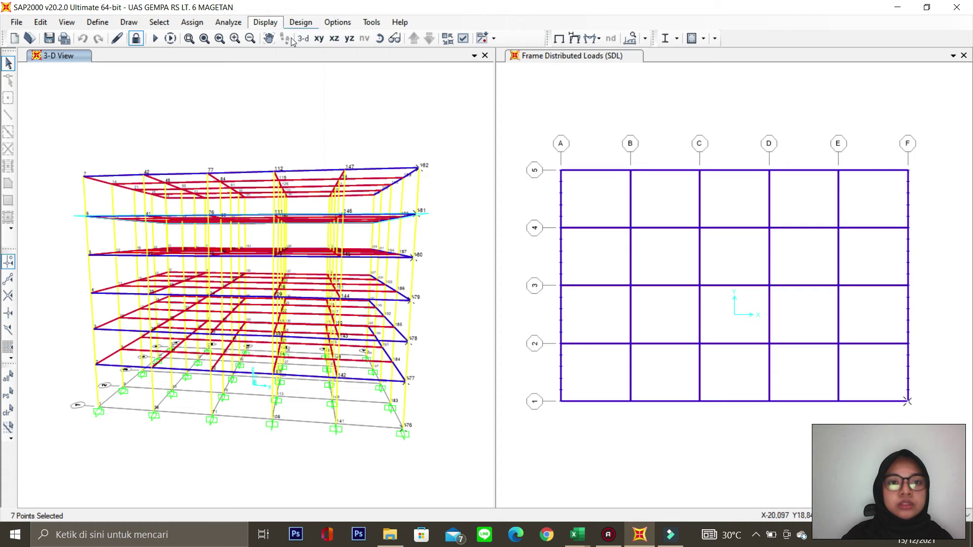
{"action": "left_click", "coordinate": [268, 24]}
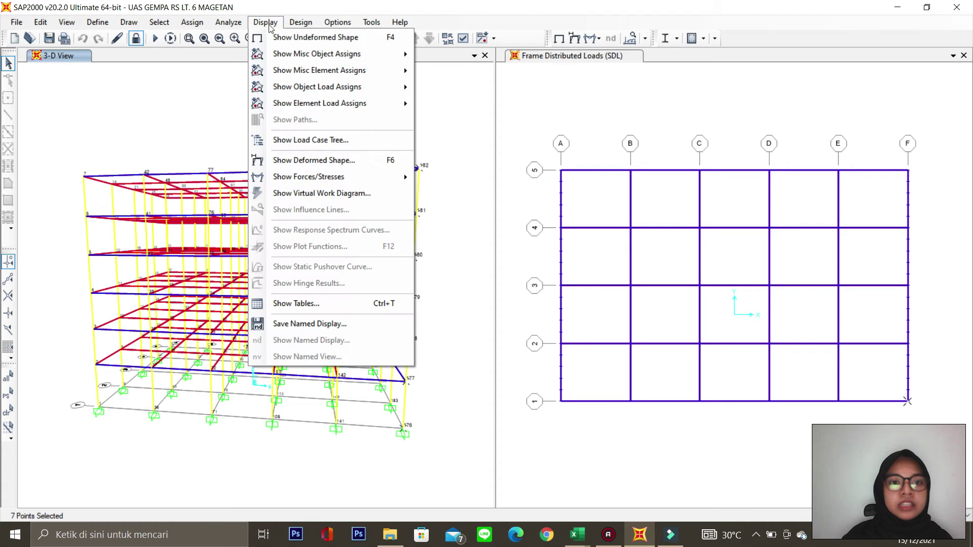
{"action": "left_click", "coordinate": [344, 304]}
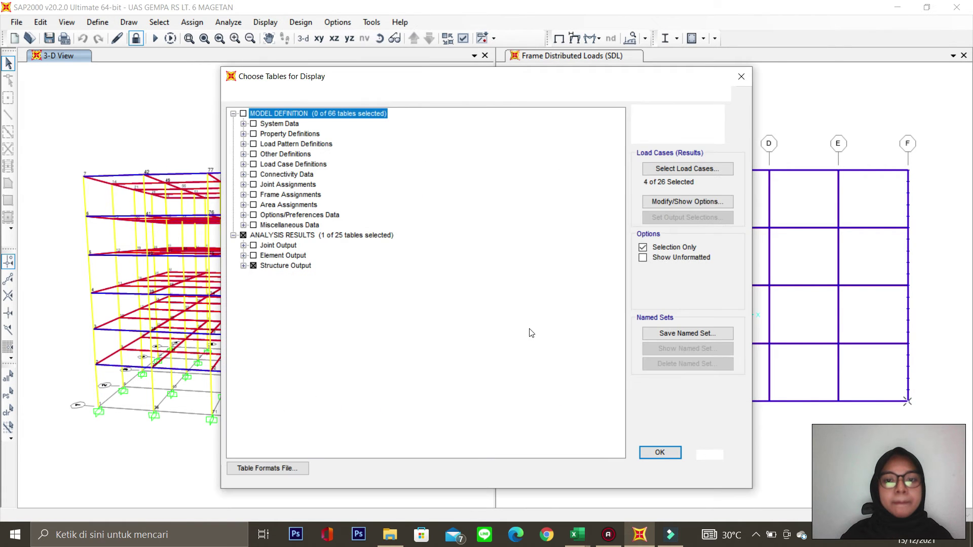
{"action": "left_click", "coordinate": [254, 266]}
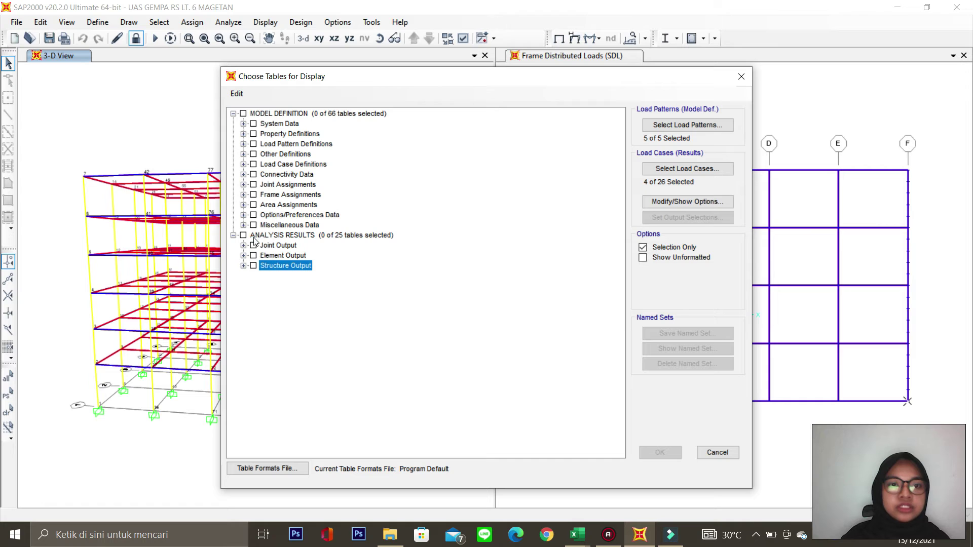
{"action": "left_click", "coordinate": [244, 246]}
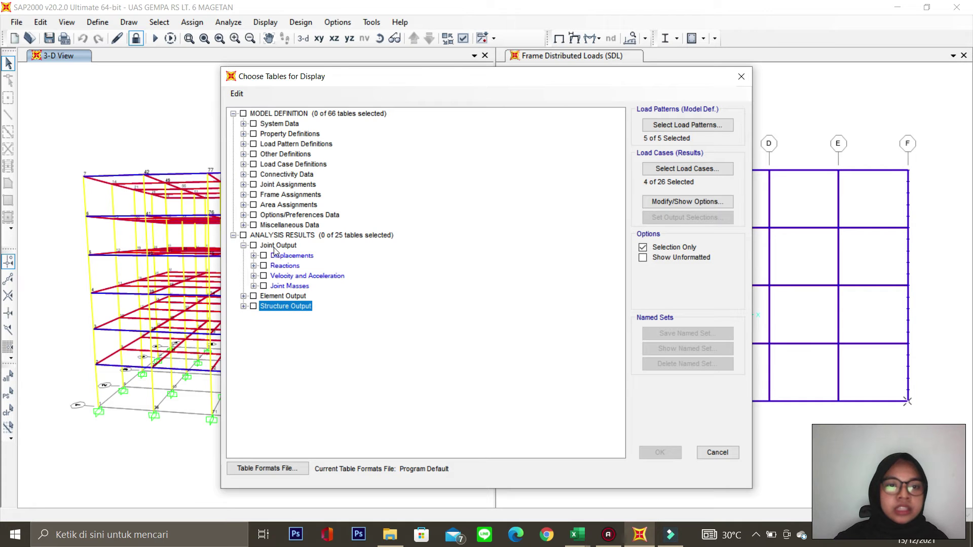
{"action": "left_click", "coordinate": [253, 256]}
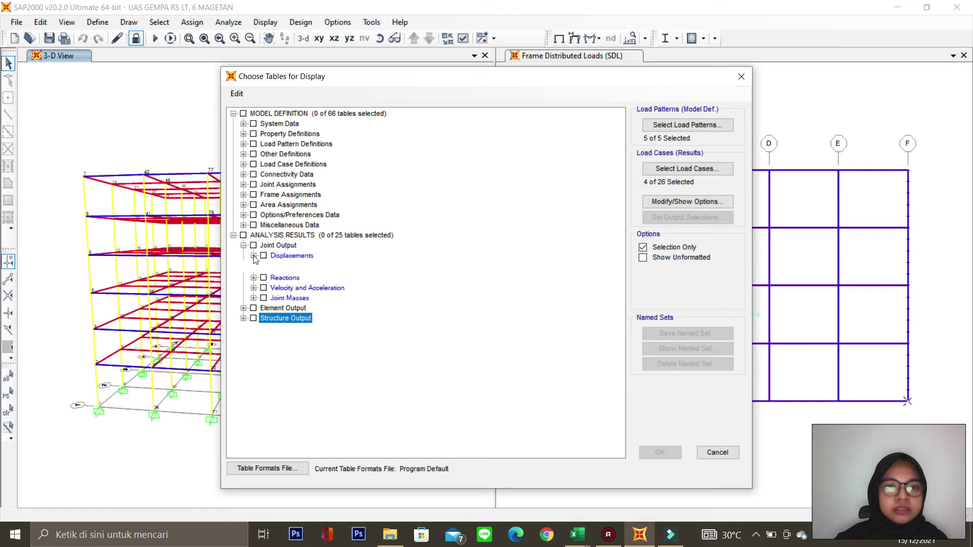
{"action": "left_click", "coordinate": [273, 266]}
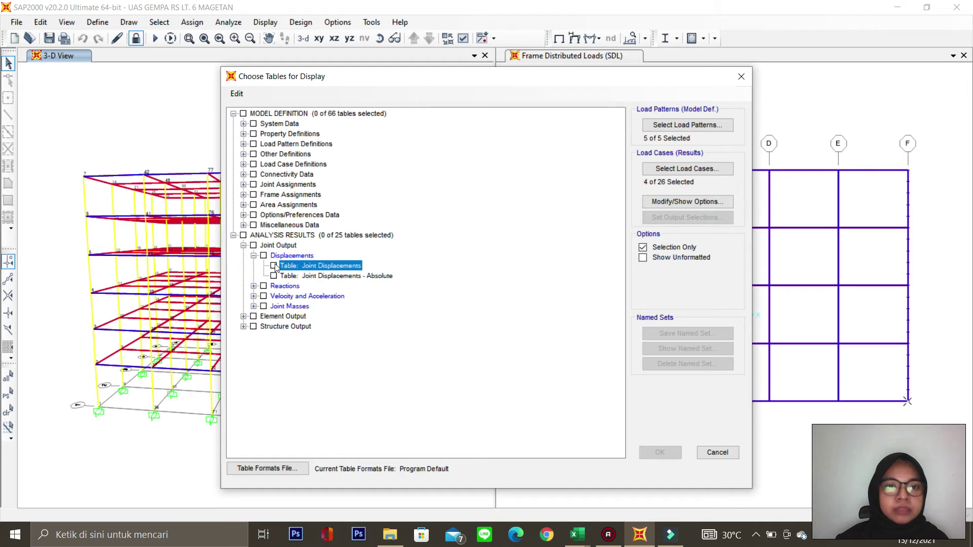
- Limit the output cases to EQDX and EQDY and display the Joint Displacements table for the selected joints only
{"action": "left_click", "coordinate": [686, 168]}
{"action": "left_click_drag", "start_coordinate": [501, 288], "coordinate": [501, 293]}
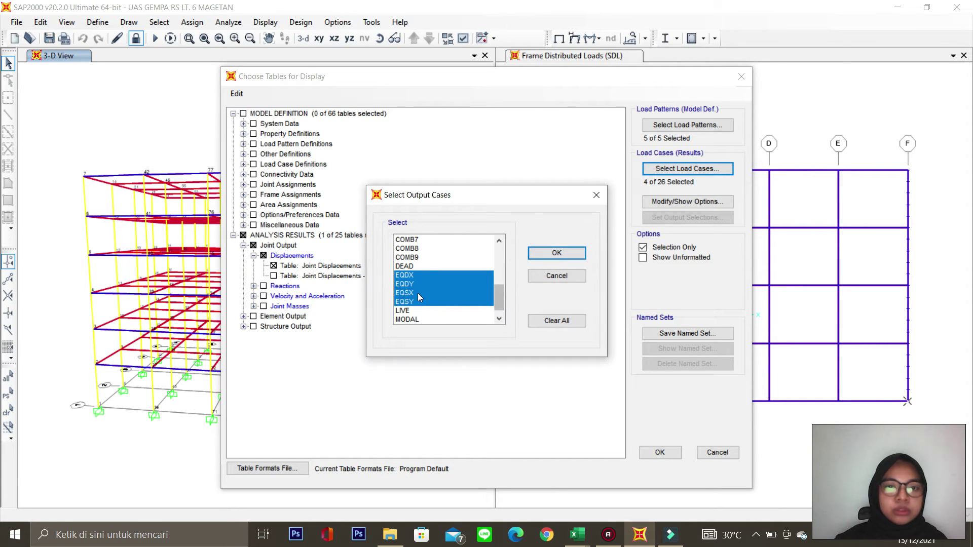
{"action": "left_click_drag", "start_coordinate": [411, 267], "coordinate": [412, 287]}
{"action": "left_click", "coordinate": [403, 273]}
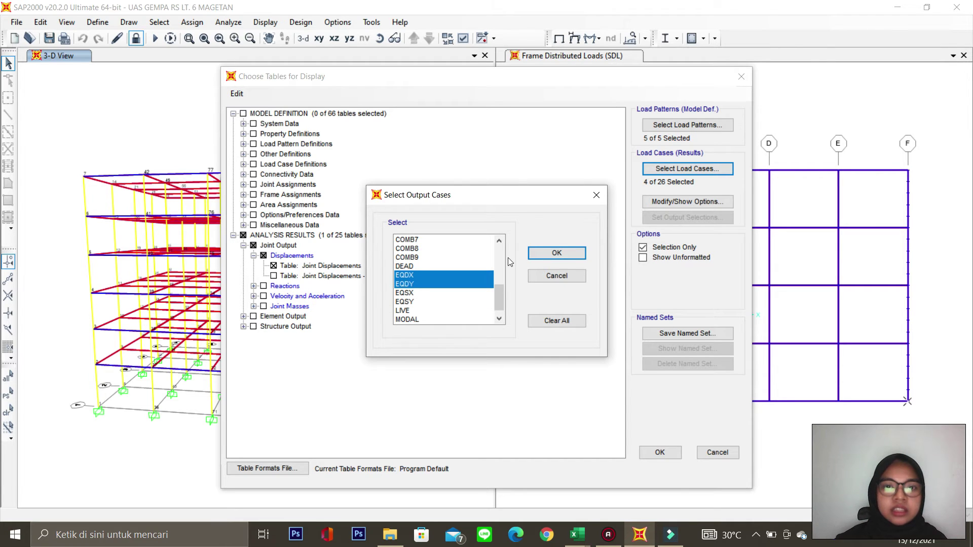
{"action": "left_click", "coordinate": [557, 256]}
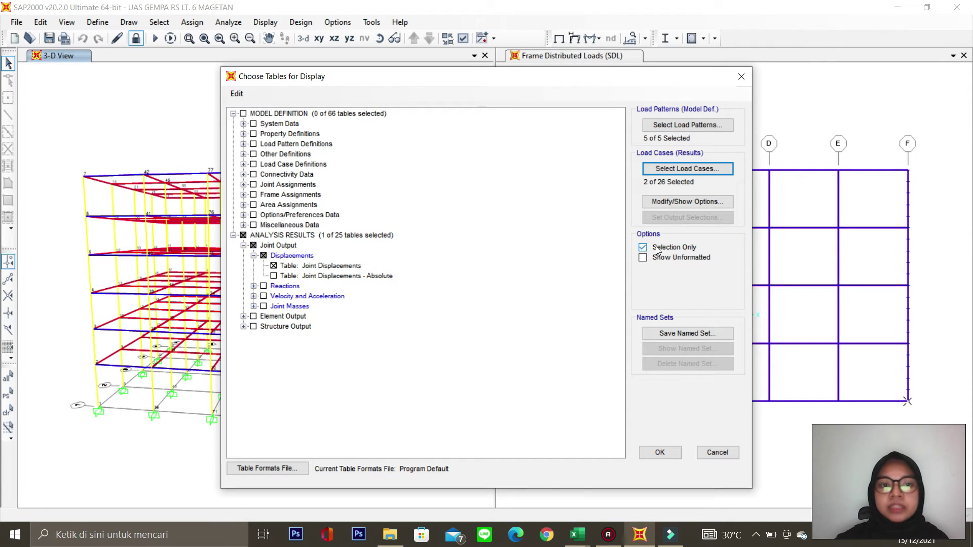
{"action": "left_click", "coordinate": [660, 452]}
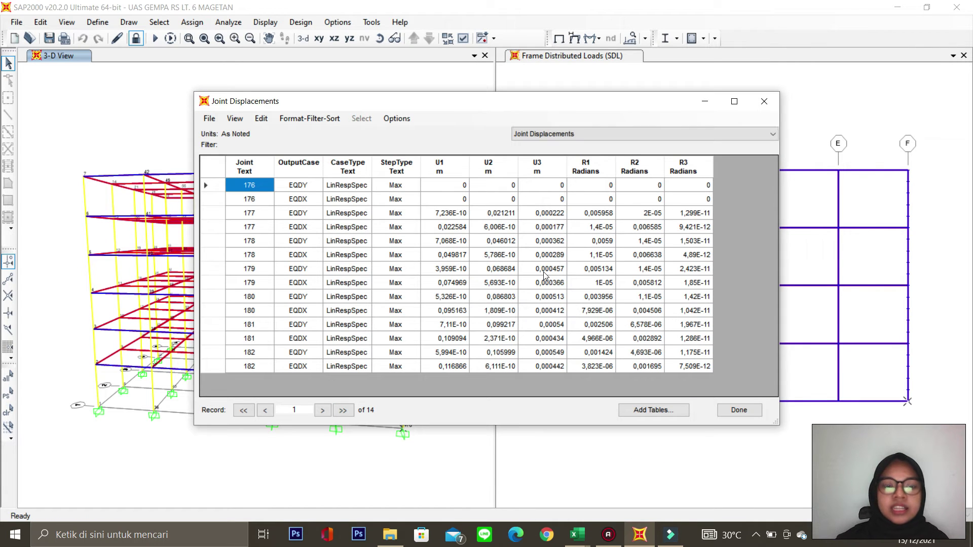
- Export the Joint Displacements table to Excel and bring up the exported workbook Buku4
{"action": "left_click", "coordinate": [211, 121]}
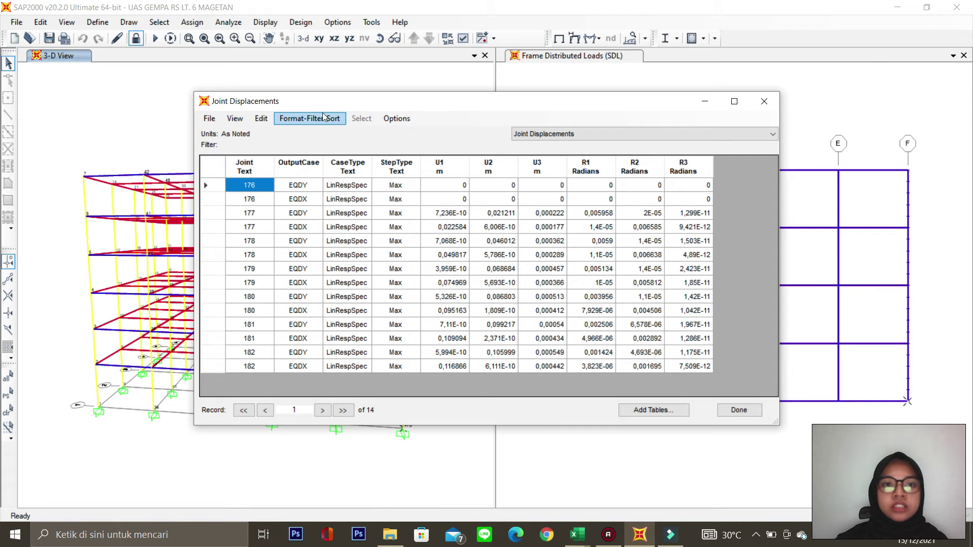
{"action": "left_click", "coordinate": [209, 118]}
{"action": "mouse_move", "coordinate": [356, 140]}
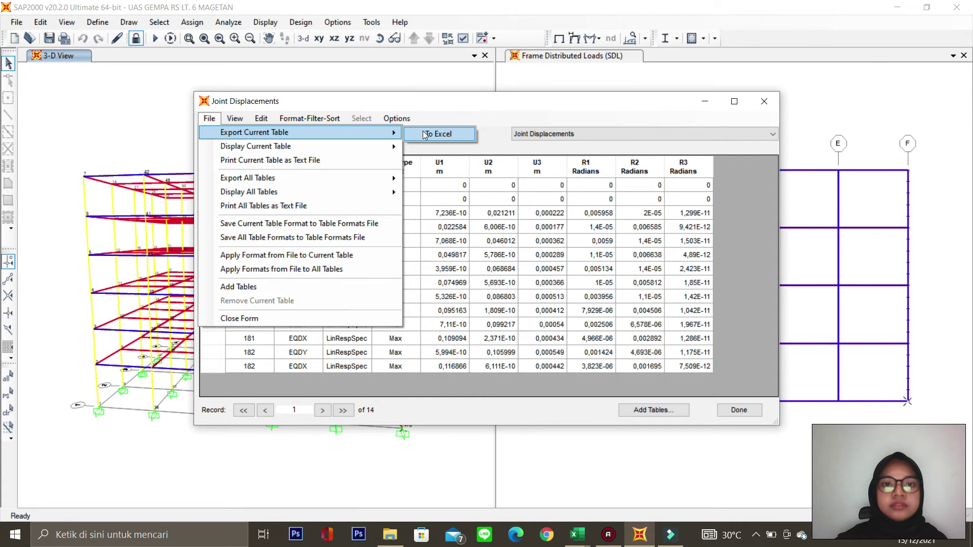
{"action": "left_click", "coordinate": [428, 134]}
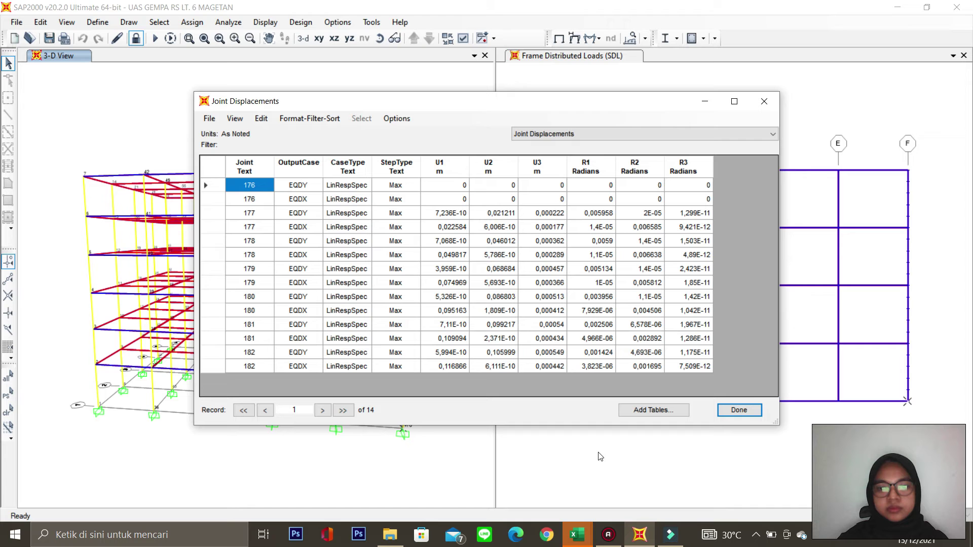
{"action": "mouse_move", "coordinate": [591, 526]}
{"action": "left_click", "coordinate": [824, 467]}
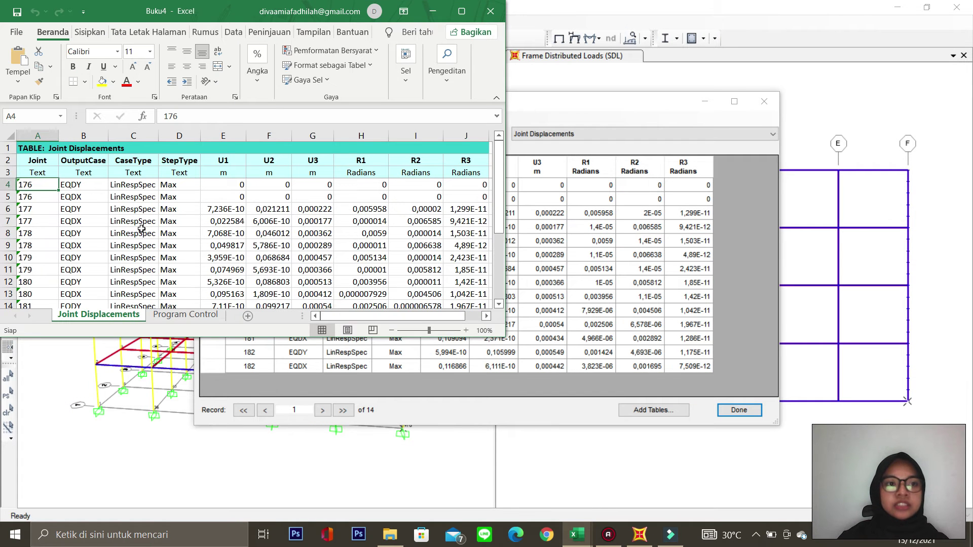
- Copy the whole Joint Displacements table from Buku4 into the Beban Gempa Dinamis sheet of Analisis Gempa SRPMK, starting at A91
{"action": "left_click", "coordinate": [32, 147]}
{"action": "key", "text": "ctrl+shift+End"}
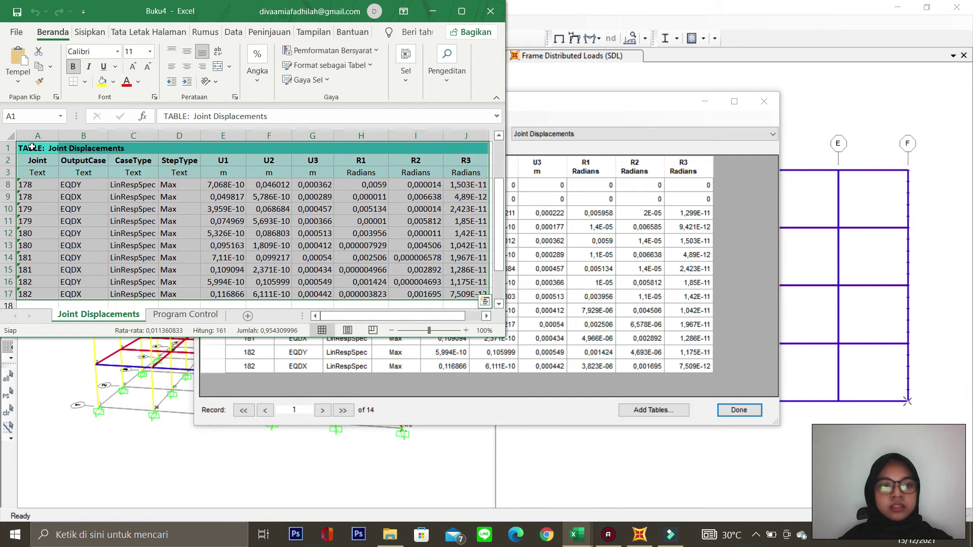
{"action": "key", "text": "ctrl+c"}
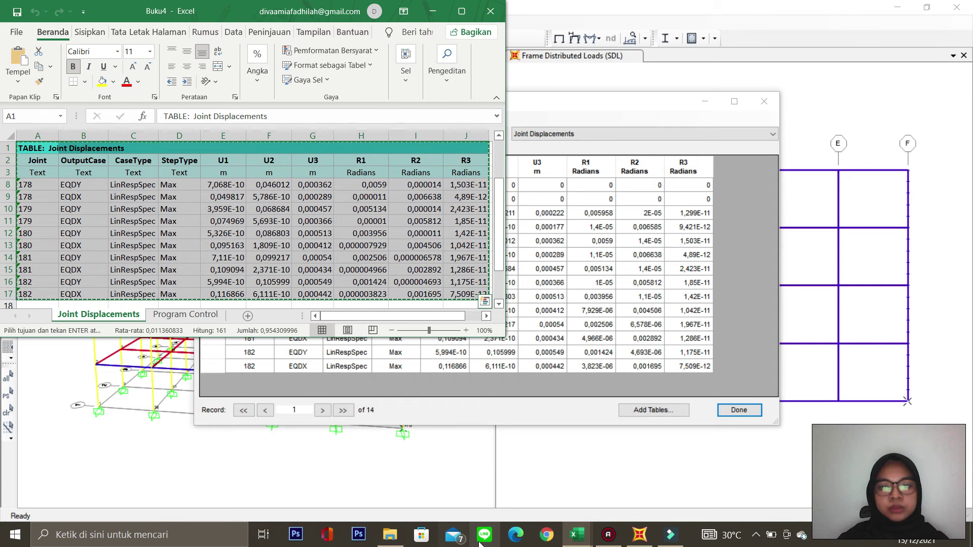
{"action": "mouse_move", "coordinate": [578, 534]}
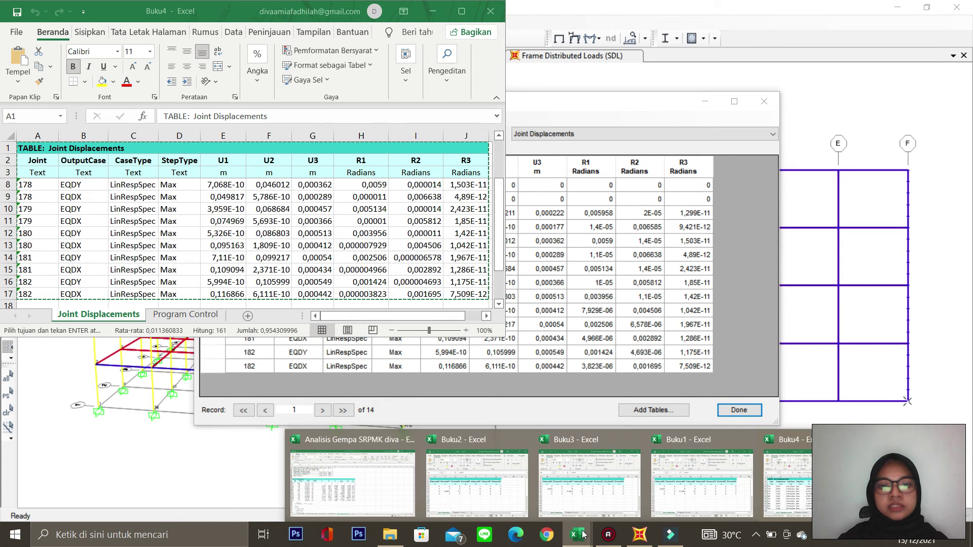
{"action": "left_click", "coordinate": [368, 475]}
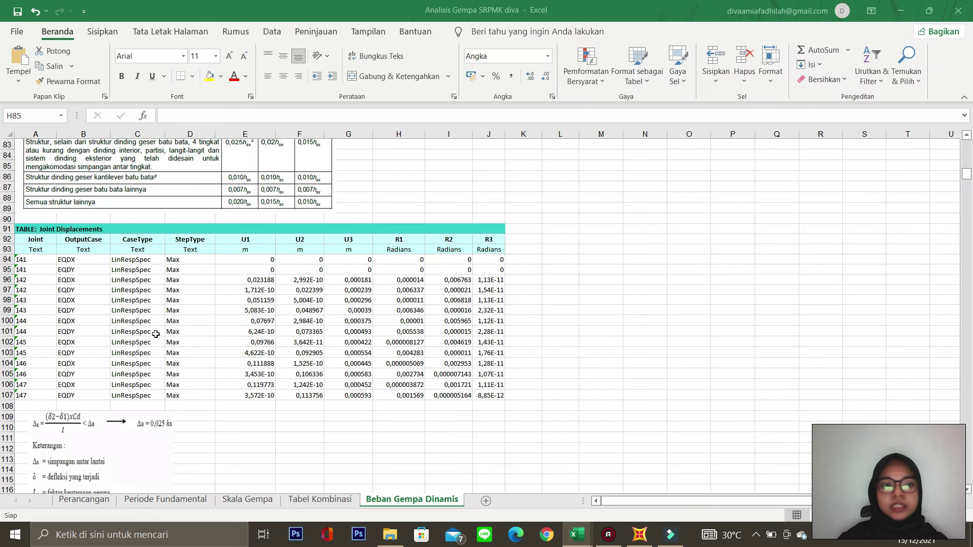
{"action": "left_click", "coordinate": [22, 226]}
{"action": "key", "text": "ctrl+v"}
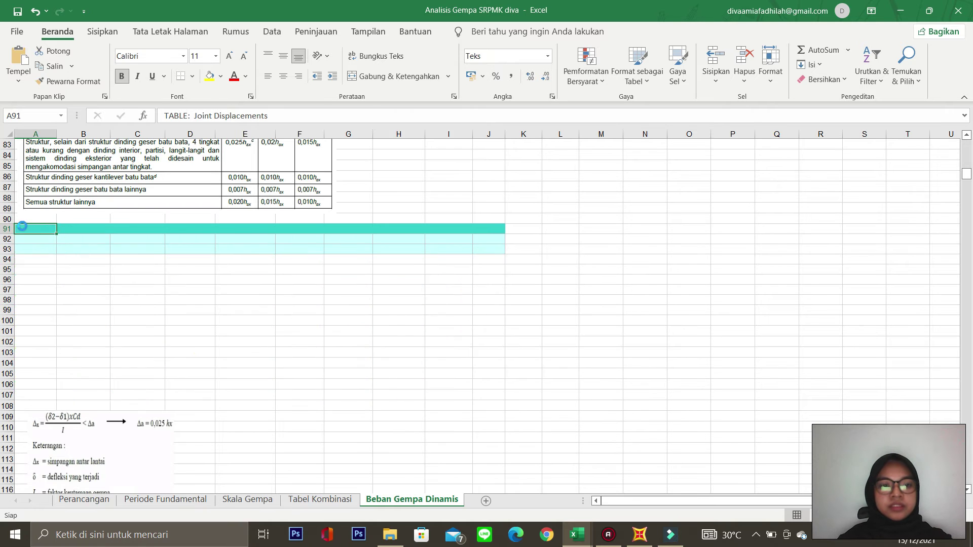
{"action": "left_click", "coordinate": [310, 459]}
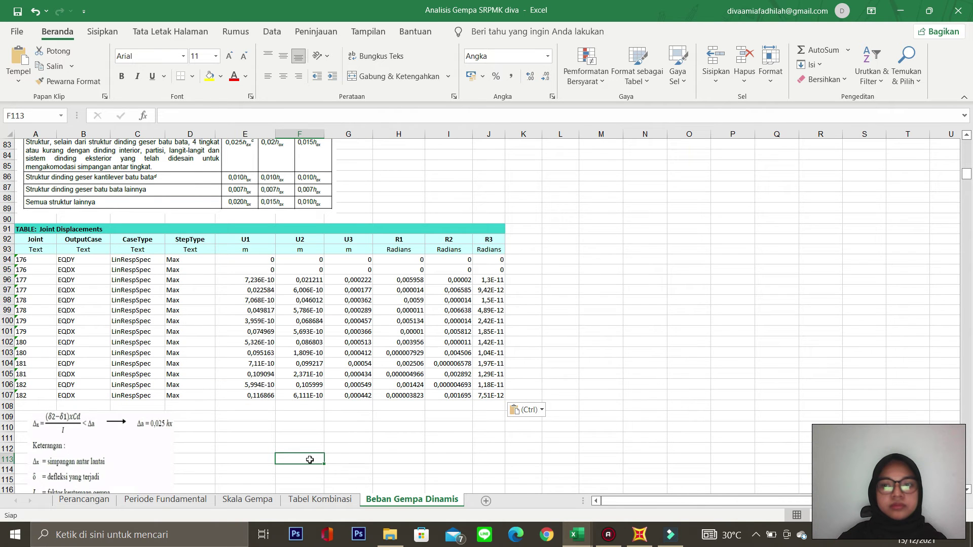
- Examine the story heights, drift limits and controls in the Simpangan Lantai tables for the x and y directions
{"action": "left_click_drag", "start_coordinate": [967, 178], "coordinate": [968, 187]}
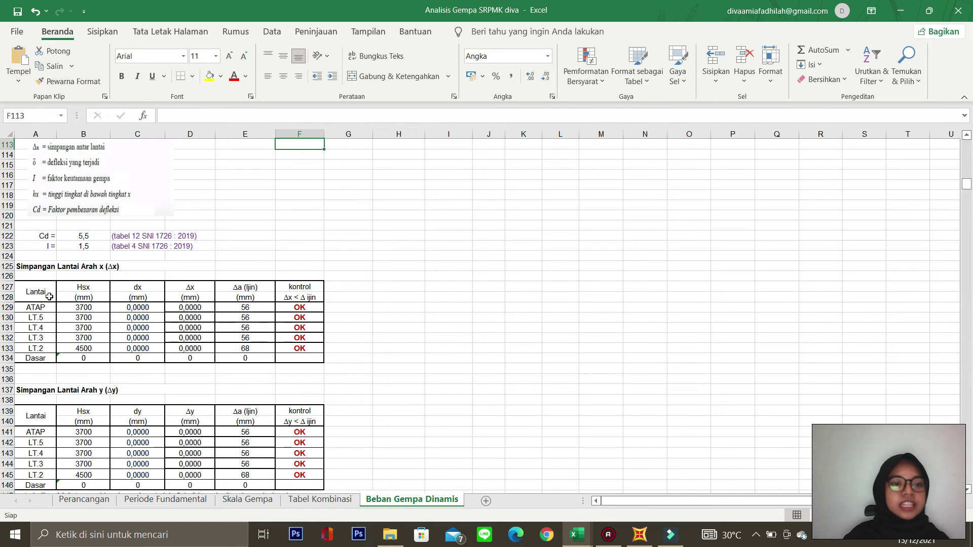
{"action": "left_click", "coordinate": [94, 346]}
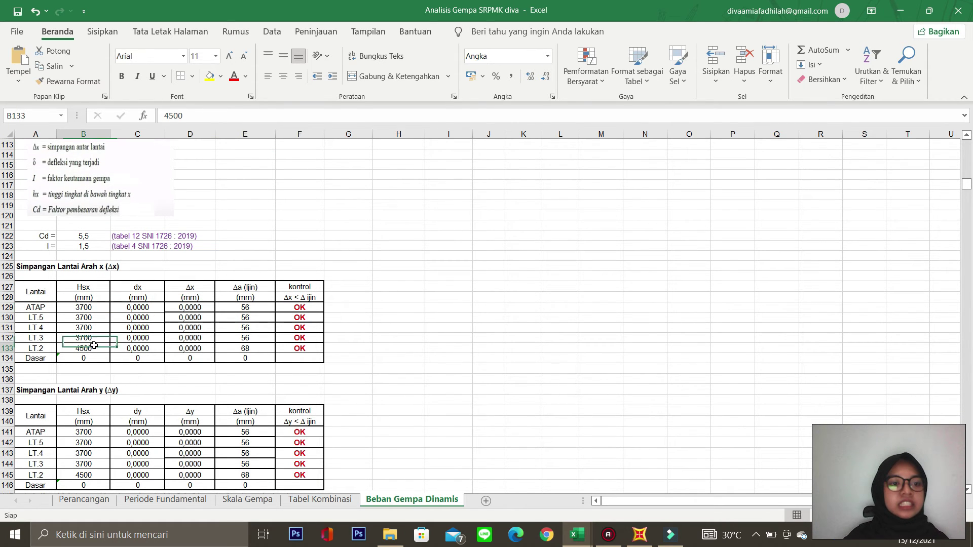
{"action": "left_click", "coordinate": [45, 359]}
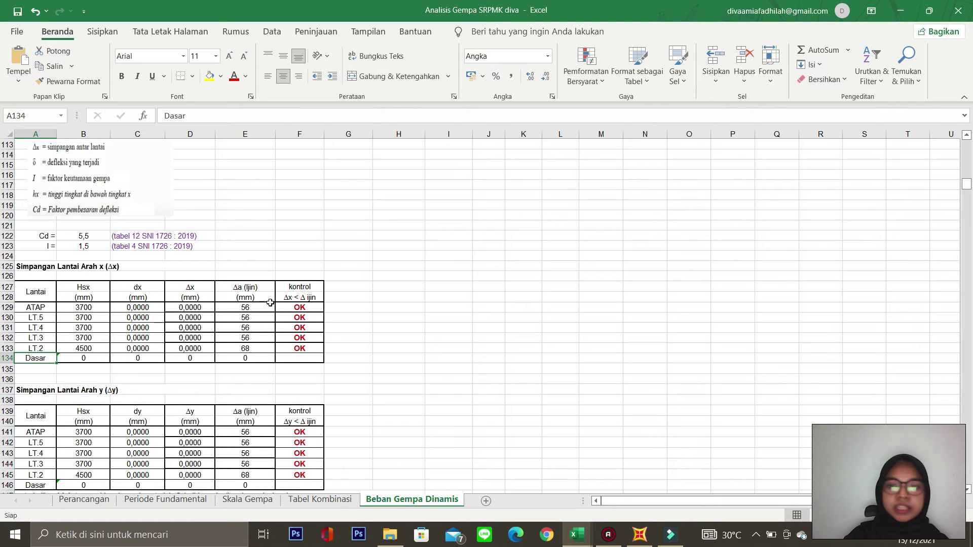
{"action": "left_click_drag", "start_coordinate": [969, 190], "coordinate": [967, 187]}
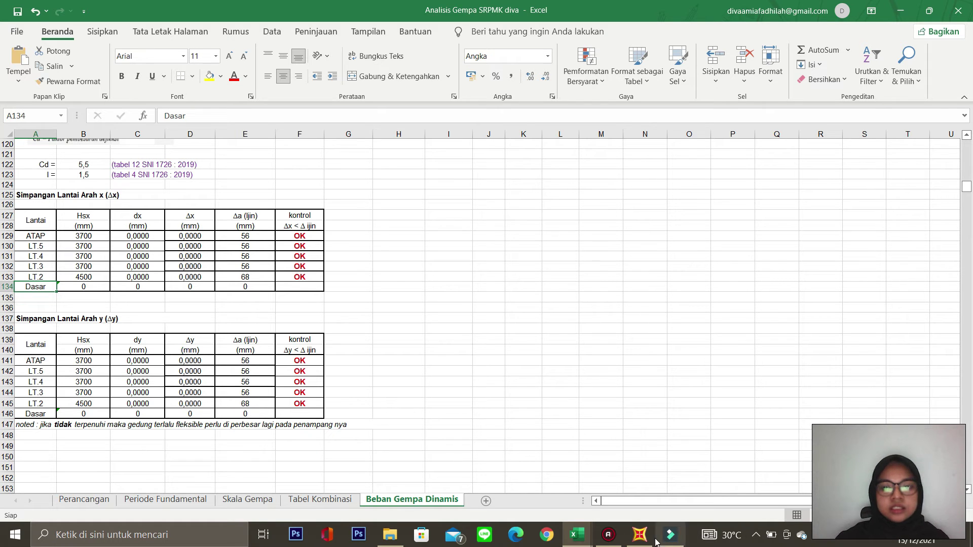
- Switch back to SAP2000 and close the Joint Displacements table
{"action": "left_click", "coordinate": [640, 534]}
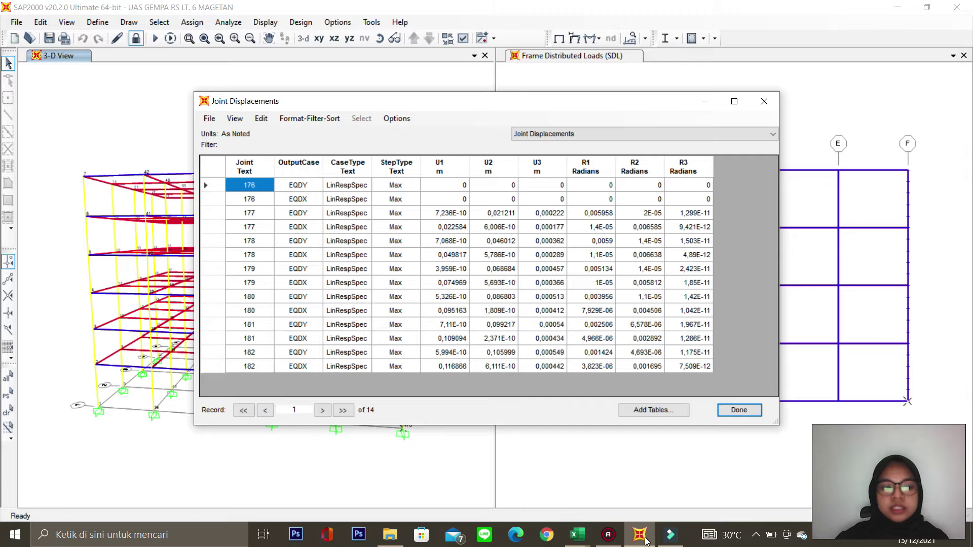
{"action": "left_click", "coordinate": [738, 411]}
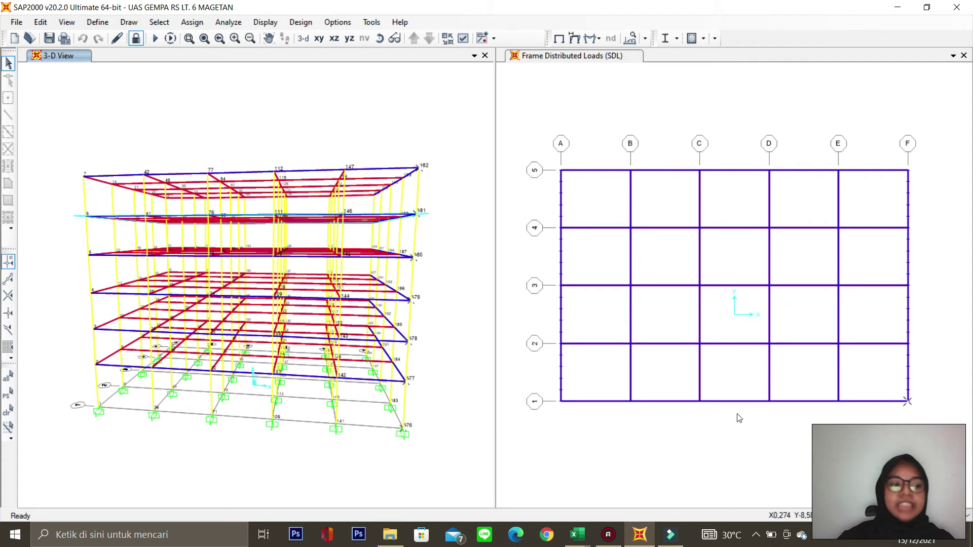
- Open the concrete frame design preferences for ACI 318-14 at the Design System Sds value
{"action": "left_click", "coordinate": [706, 39]}
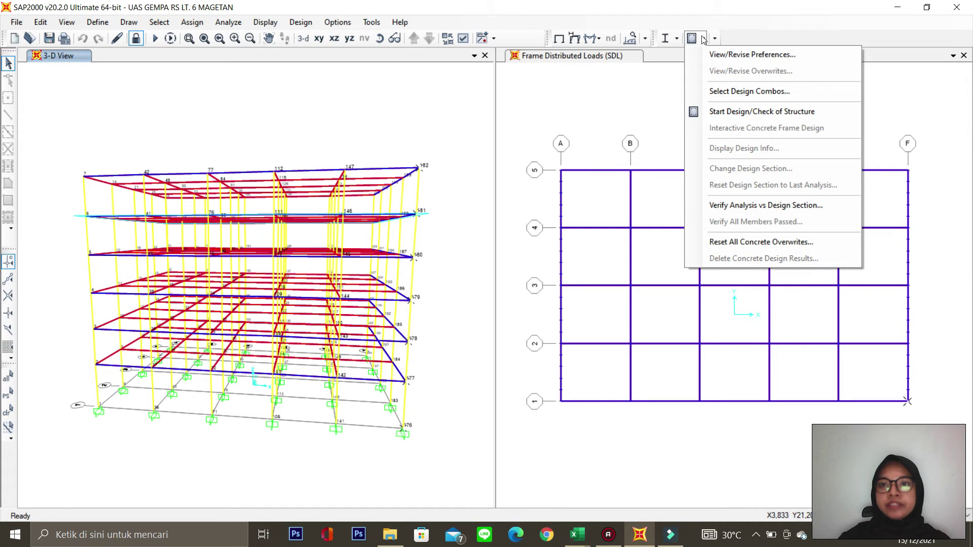
{"action": "left_click", "coordinate": [732, 58]}
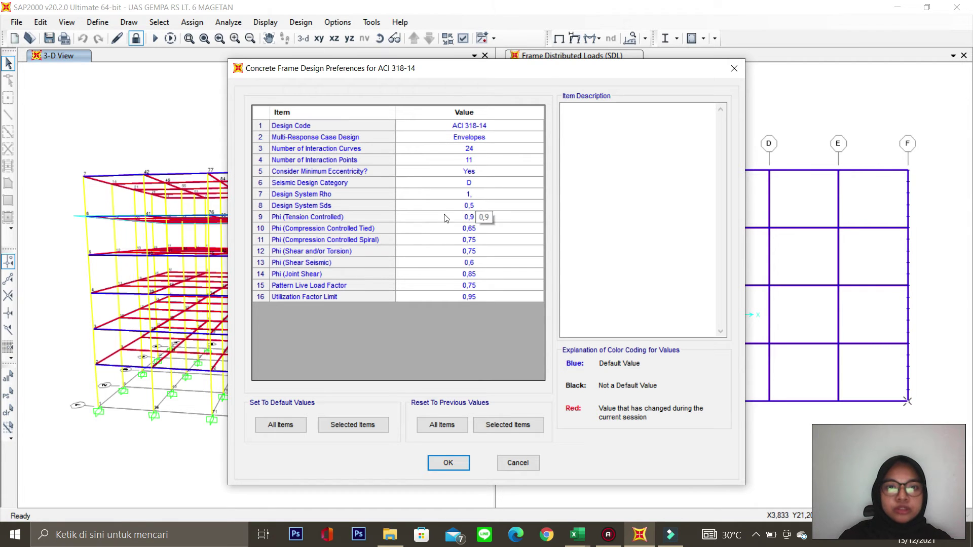
{"action": "left_click", "coordinate": [454, 206]}
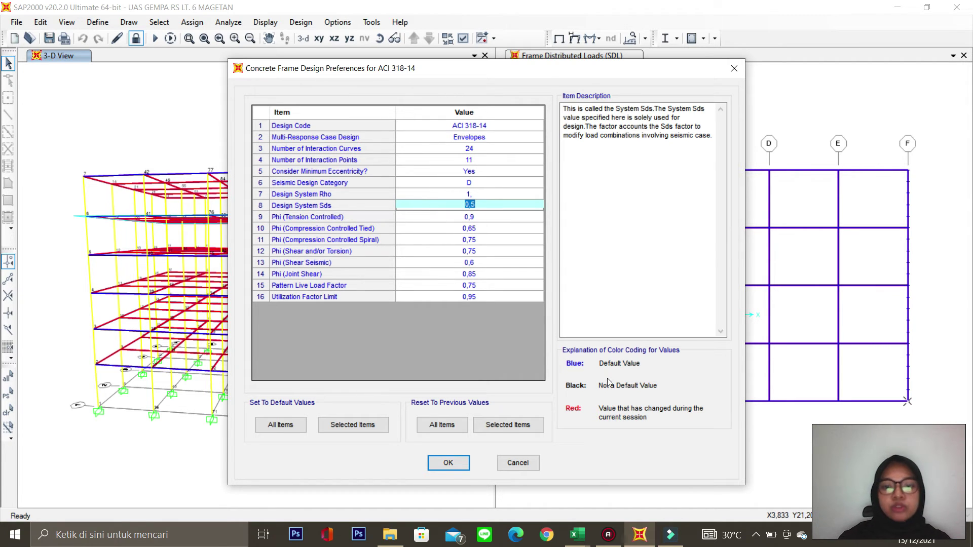
- Switch to the Analisis Gempa SRPMK workbook in Excel and look up the SDS value on the Perancangan sheet
{"action": "left_click", "coordinate": [578, 535]}
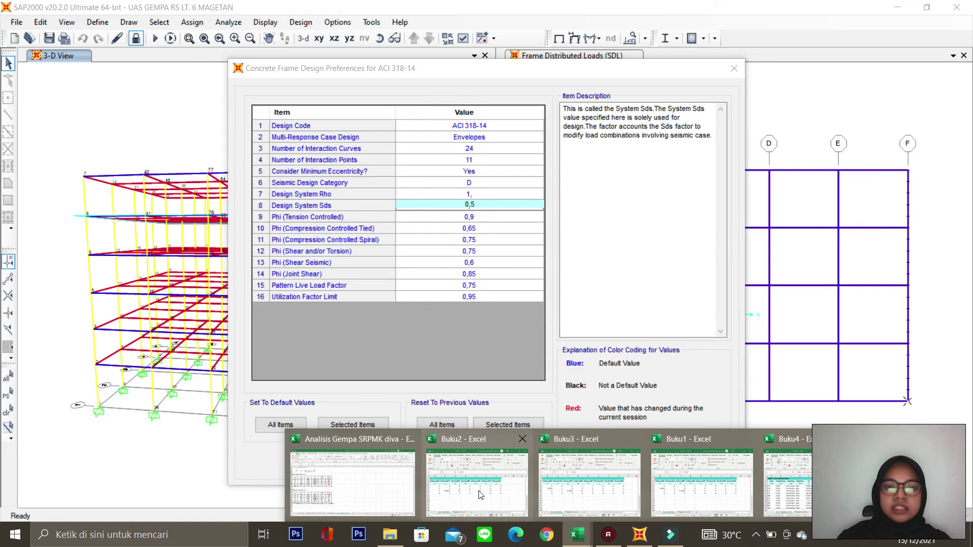
{"action": "left_click", "coordinate": [354, 484]}
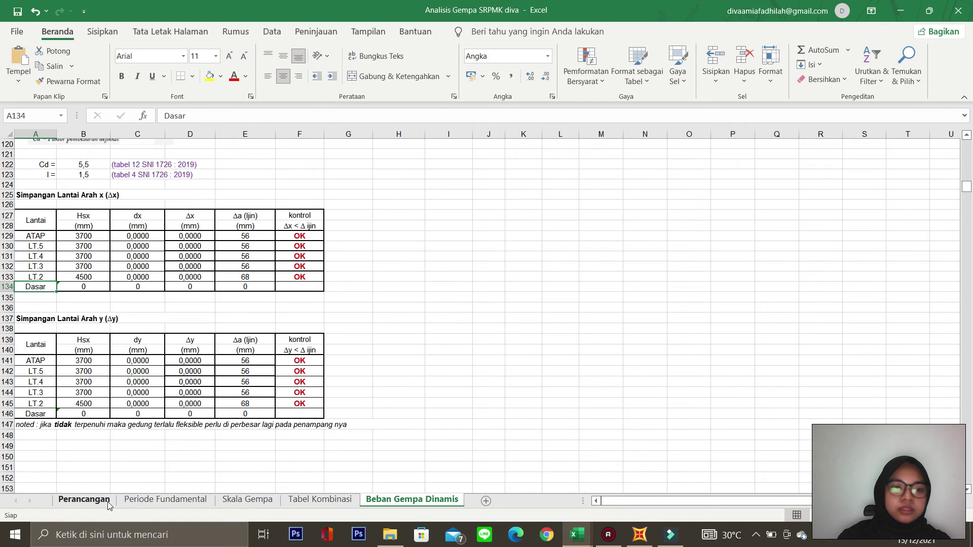
{"action": "left_click", "coordinate": [99, 501]}
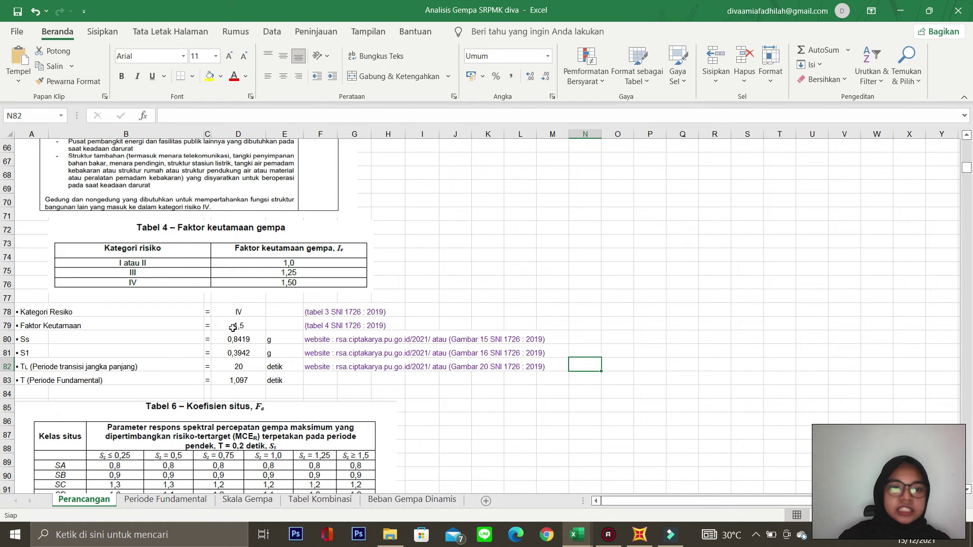
{"action": "left_click_drag", "start_coordinate": [966, 167], "coordinate": [968, 188]}
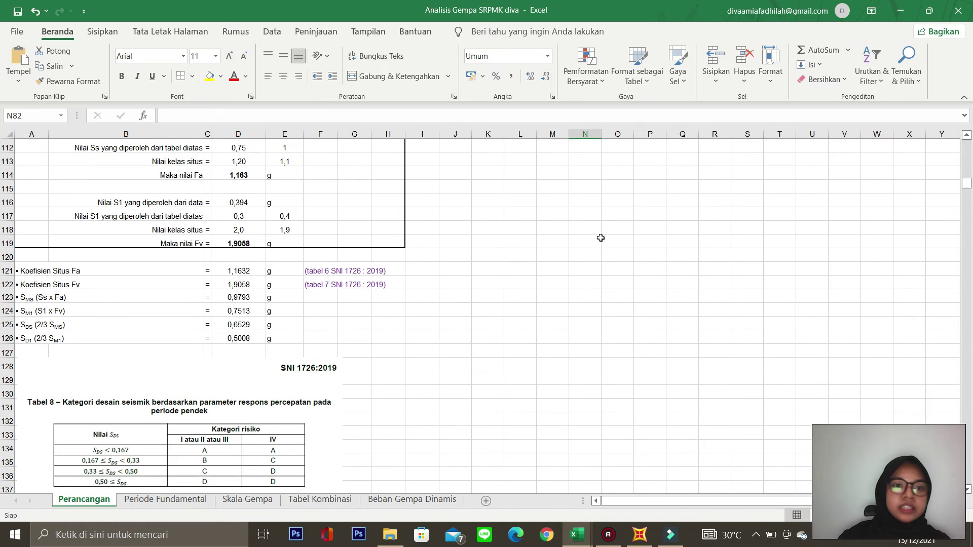
{"action": "left_click", "coordinate": [242, 326]}
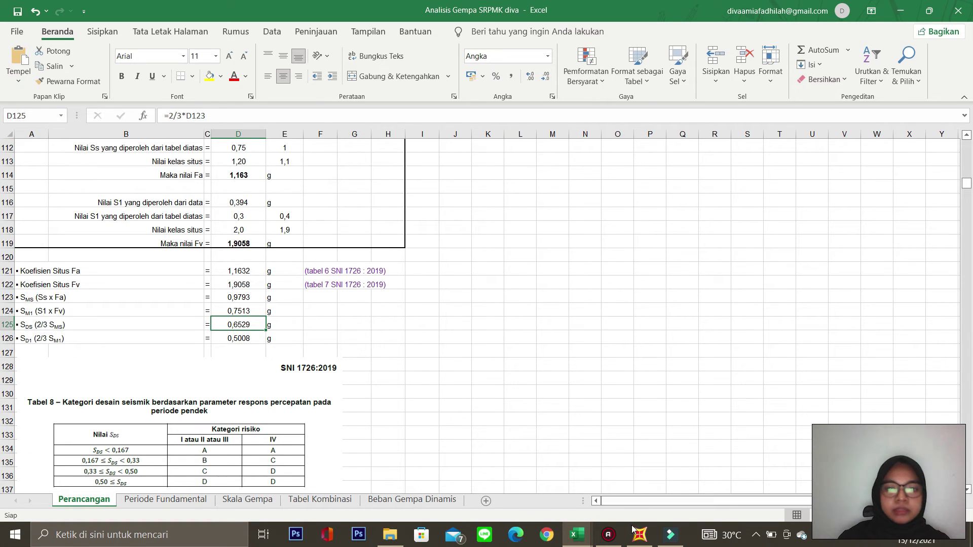
{"action": "mouse_move", "coordinate": [584, 541]}
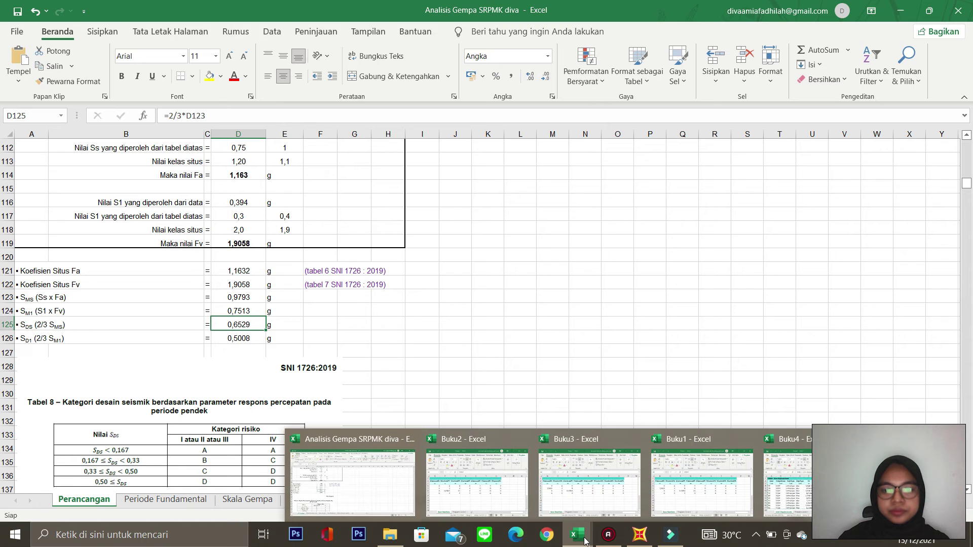
- Switch back to SAP2000 and set Design System Sds to 0,65 in the concrete frame design preferences
{"action": "left_click", "coordinate": [639, 534]}
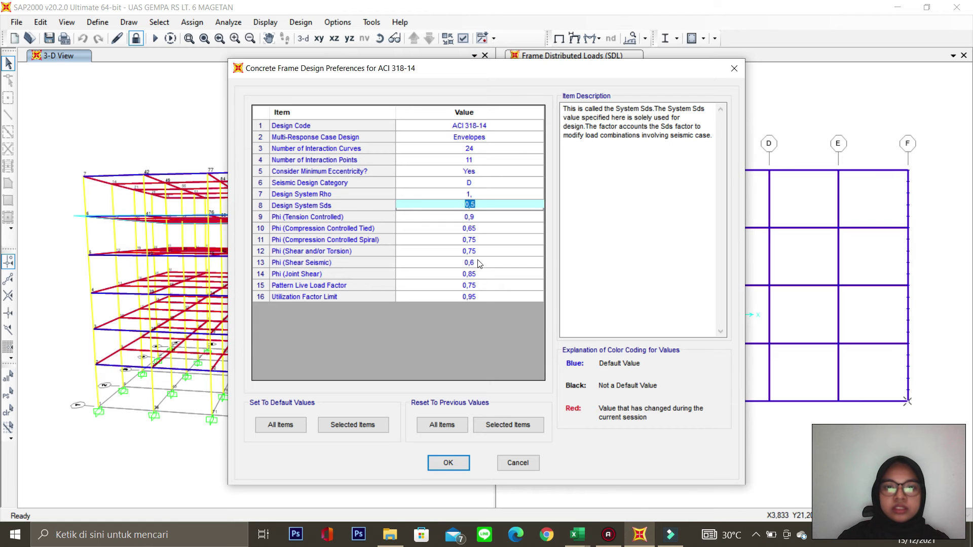
{"action": "type", "text": "0"}
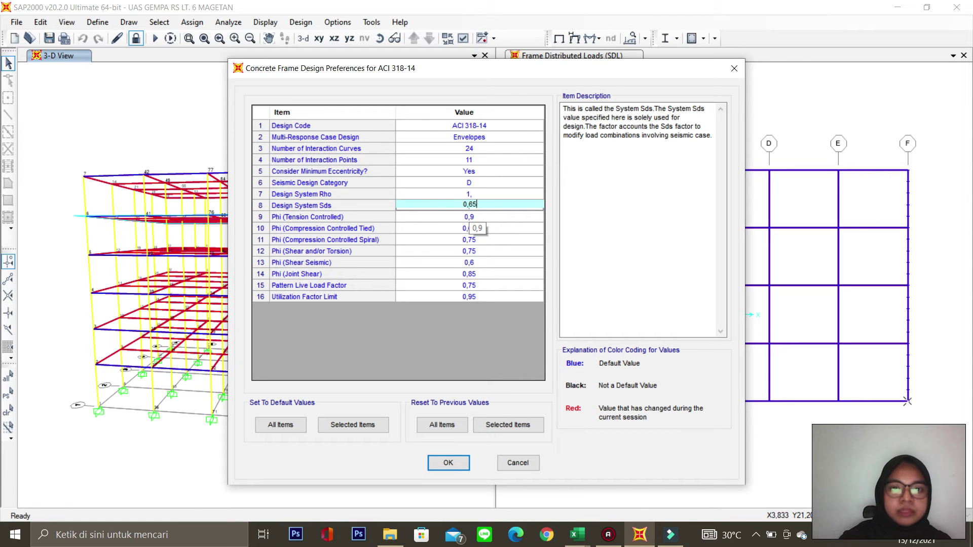
{"action": "left_click", "coordinate": [501, 217]}
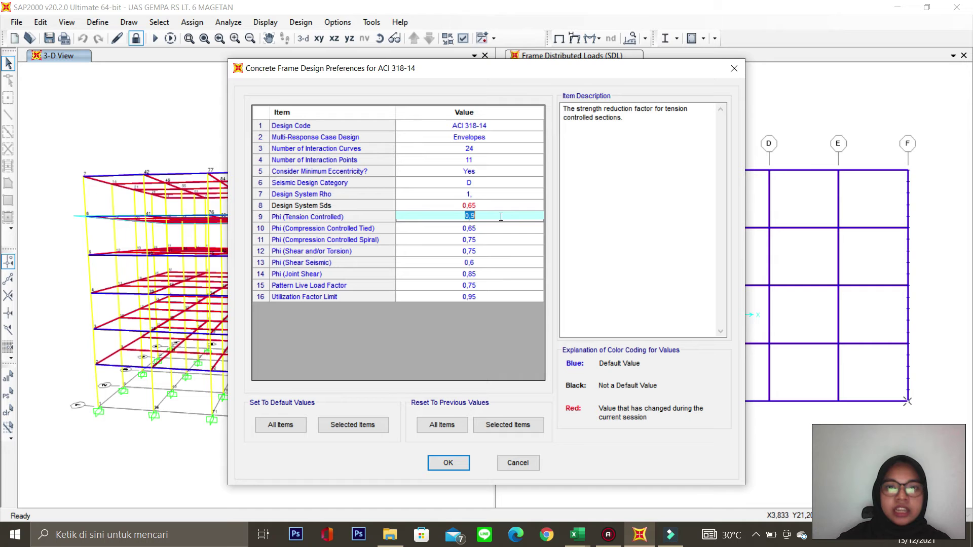
{"action": "left_click", "coordinate": [509, 329]}
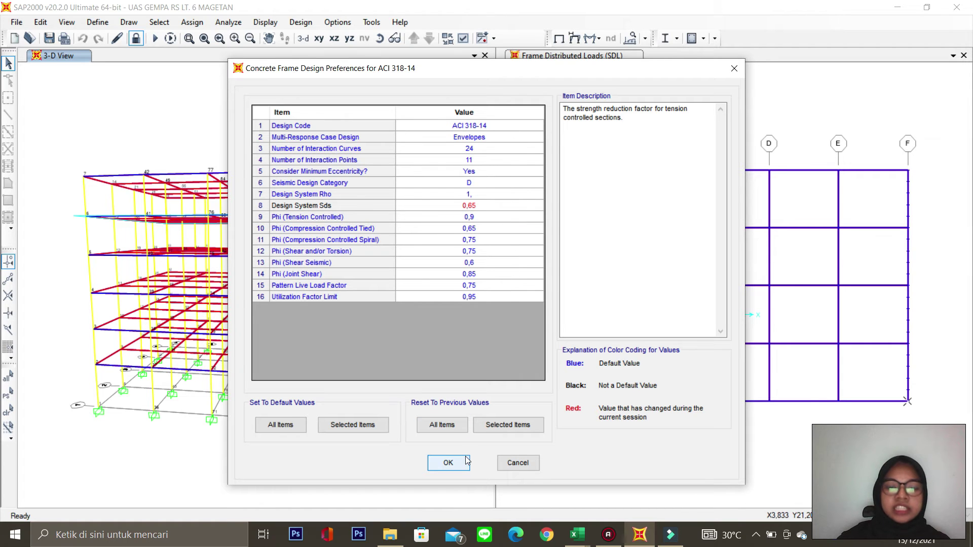
{"action": "left_click", "coordinate": [448, 462]}
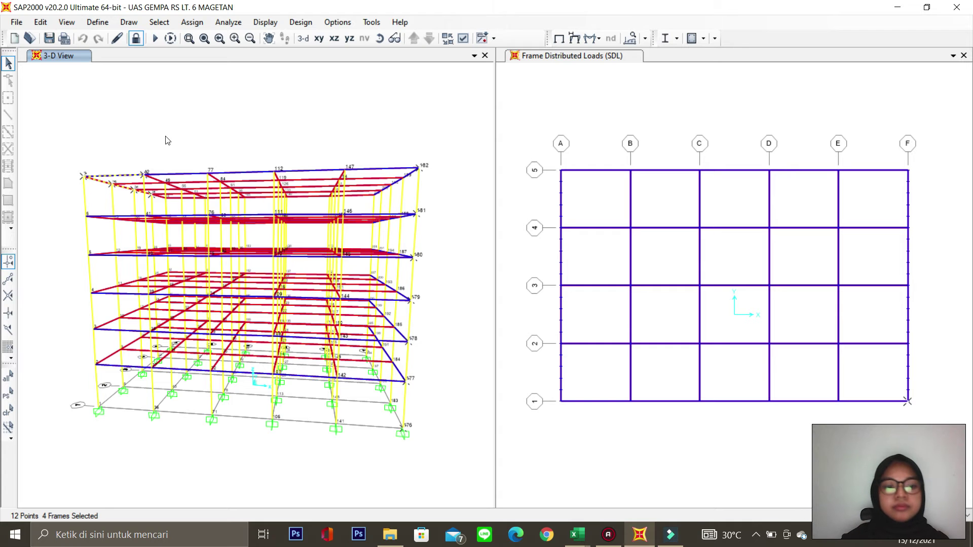
- Select the whole model and overwrite its concrete frame Framing Type with Sway Special
{"action": "key", "text": "XF86AudioMute"}
{"action": "key", "text": "Escape"}
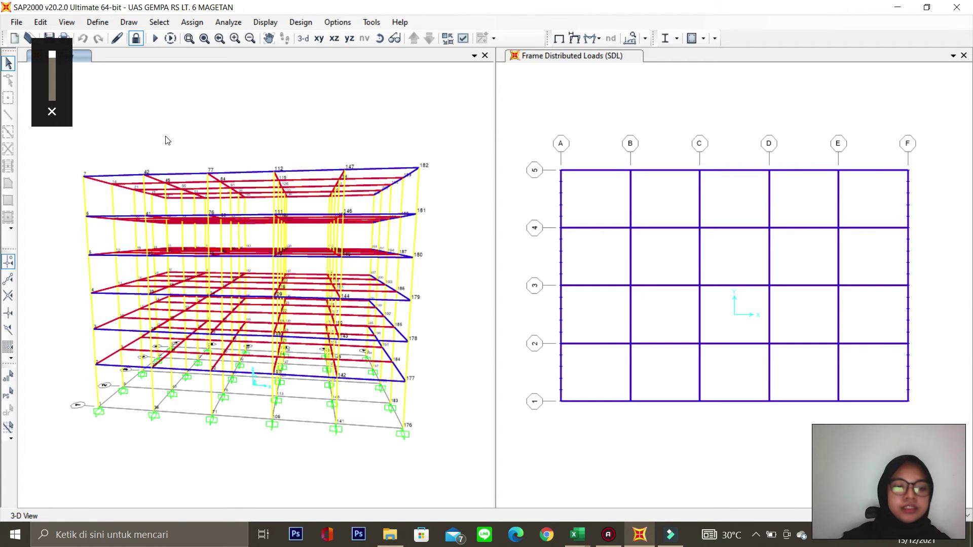
{"action": "key", "text": "ctrl+a"}
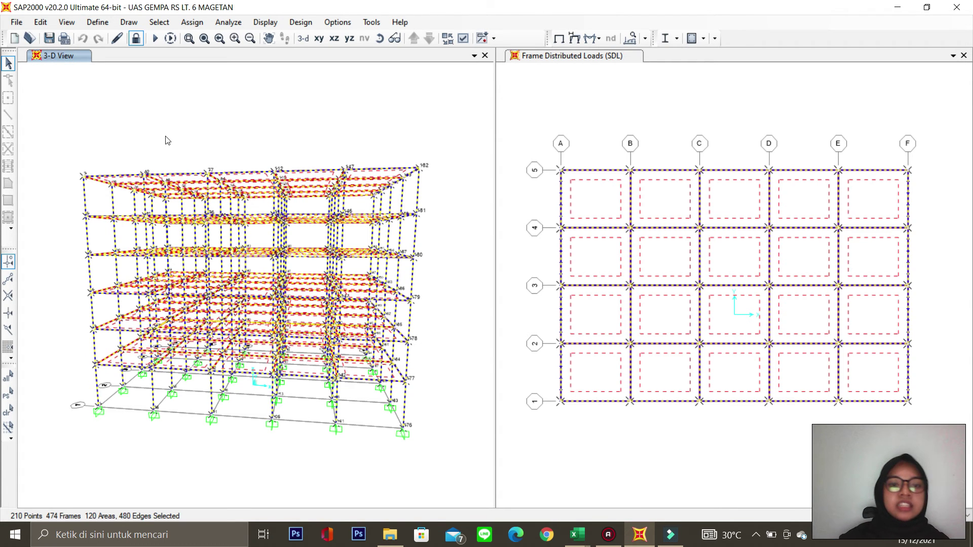
{"action": "left_click", "coordinate": [703, 39]}
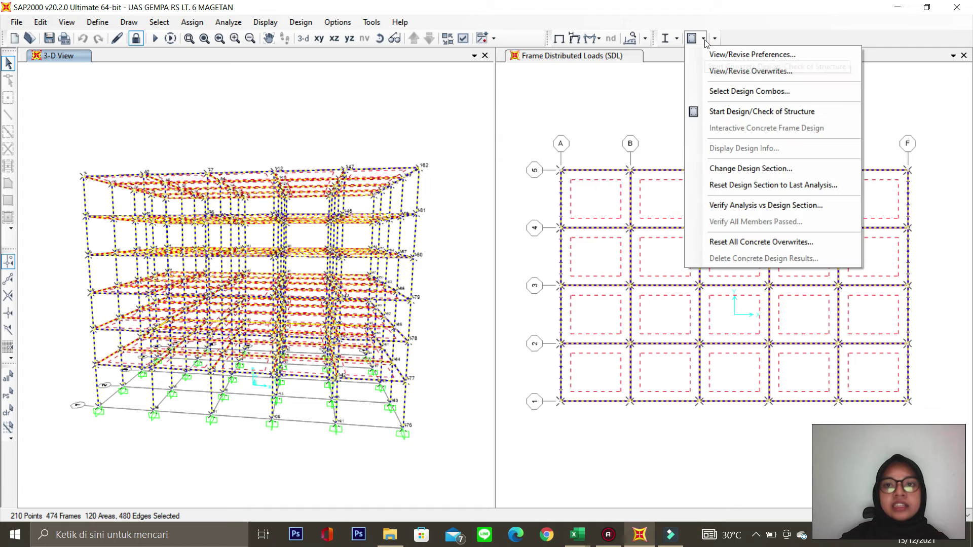
{"action": "left_click", "coordinate": [740, 72]}
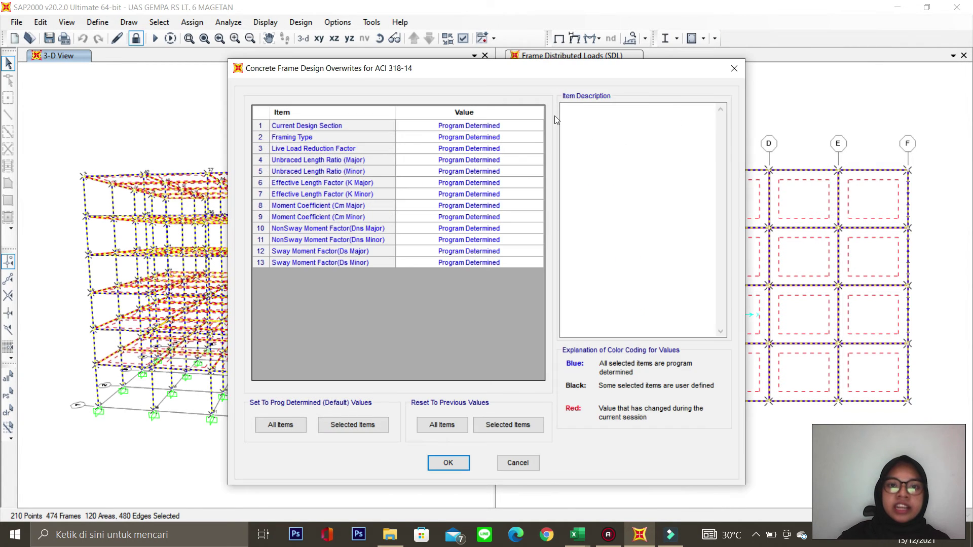
{"action": "left_click", "coordinate": [451, 136]}
{"action": "left_click", "coordinate": [452, 136]}
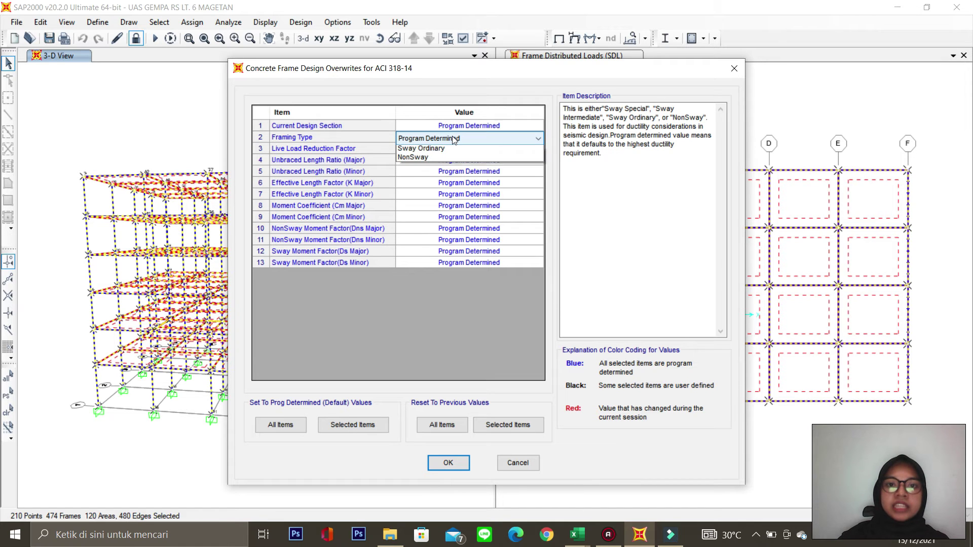
{"action": "left_click", "coordinate": [451, 158]}
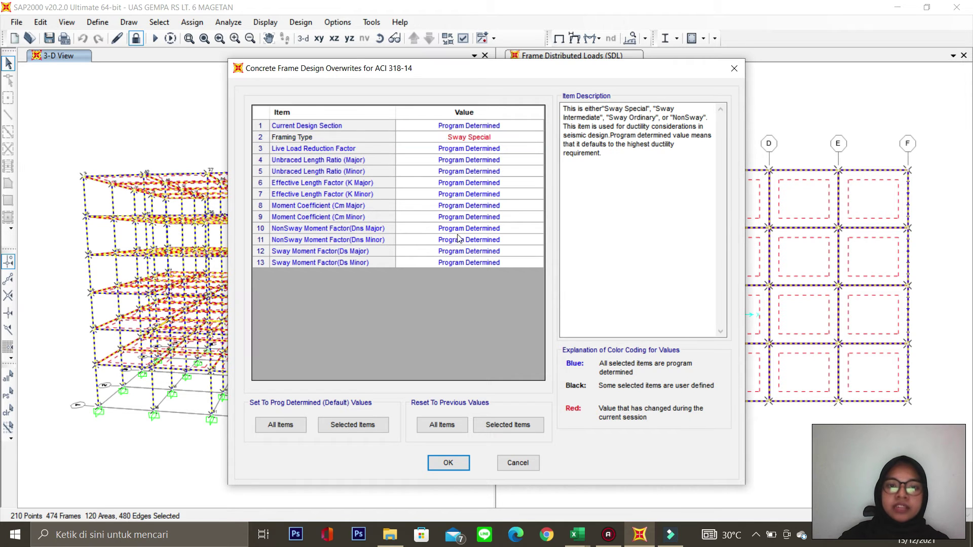
{"action": "left_click", "coordinate": [448, 462]}
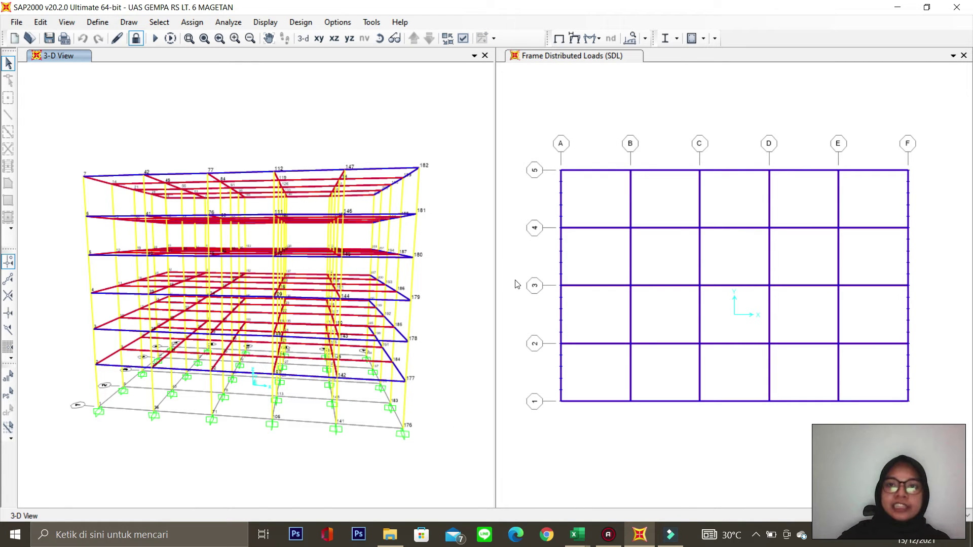
- Add all listed load combinations, starting with COMB1, to the concrete design combinations and turn off automatic code-based combination generation
{"action": "left_click", "coordinate": [703, 38]}
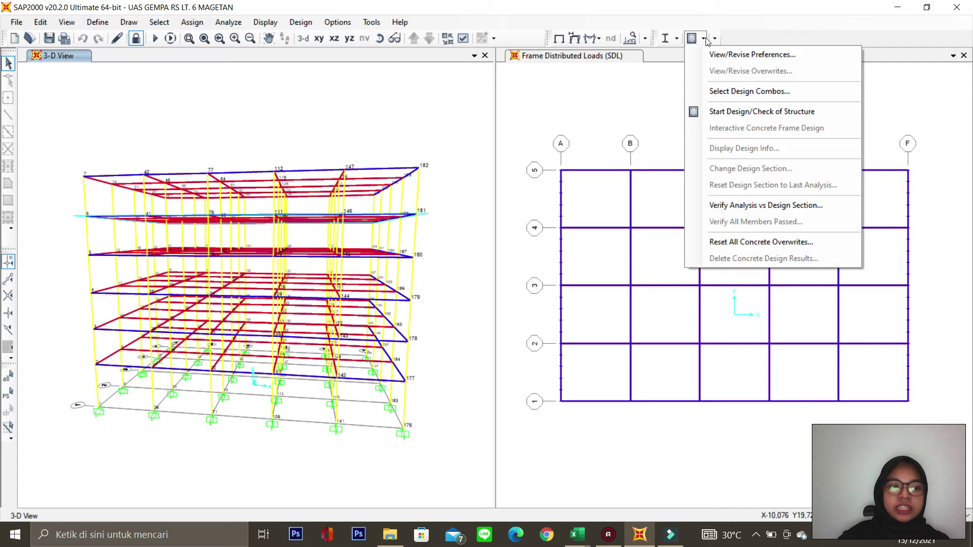
{"action": "left_click", "coordinate": [736, 92]}
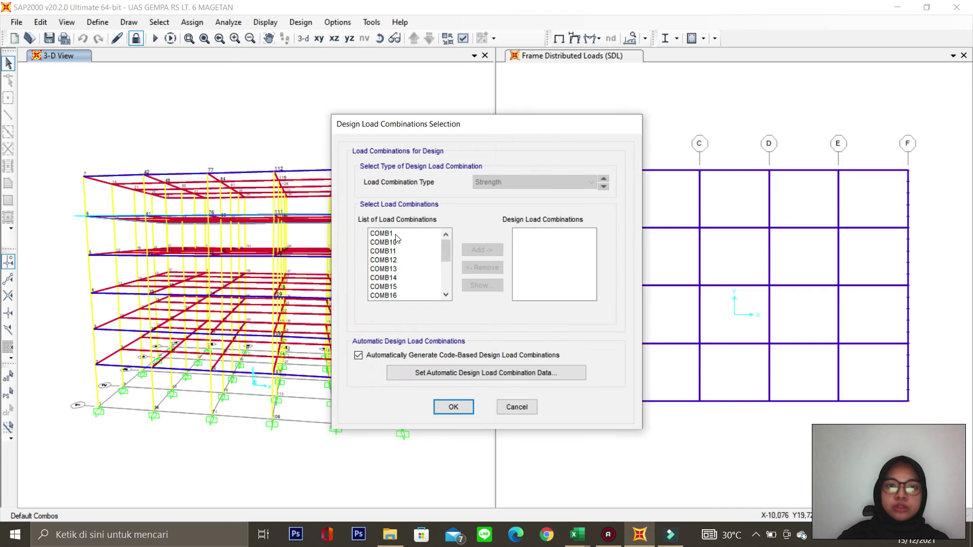
{"action": "left_click", "coordinate": [391, 234]}
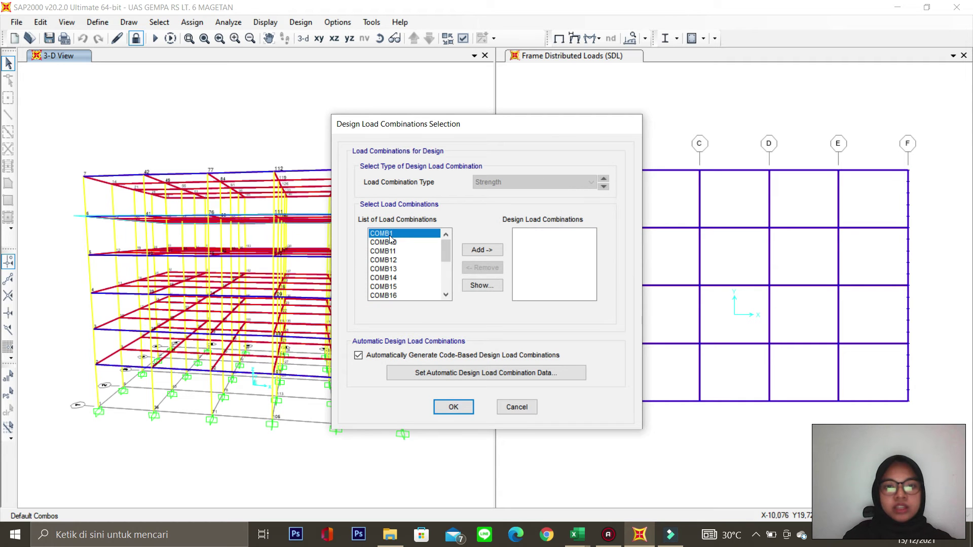
{"action": "left_click_drag", "start_coordinate": [391, 239], "coordinate": [428, 347]}
{"action": "left_click", "coordinate": [481, 250]}
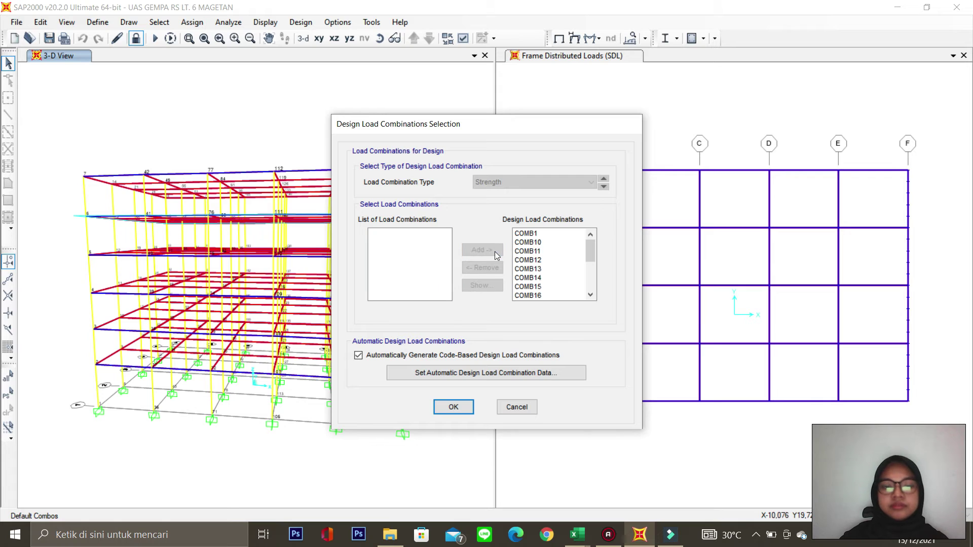
{"action": "left_click", "coordinate": [359, 356]}
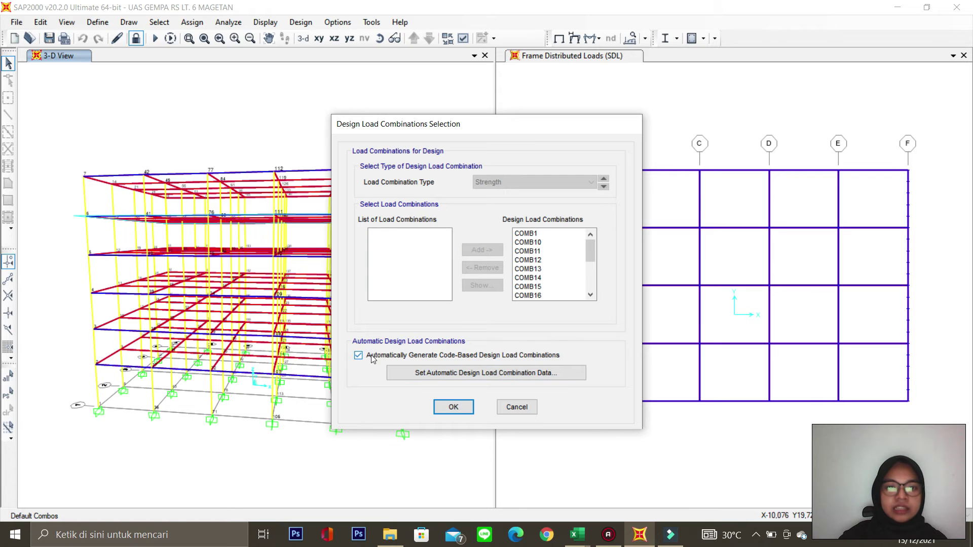
{"action": "left_click", "coordinate": [452, 408]}
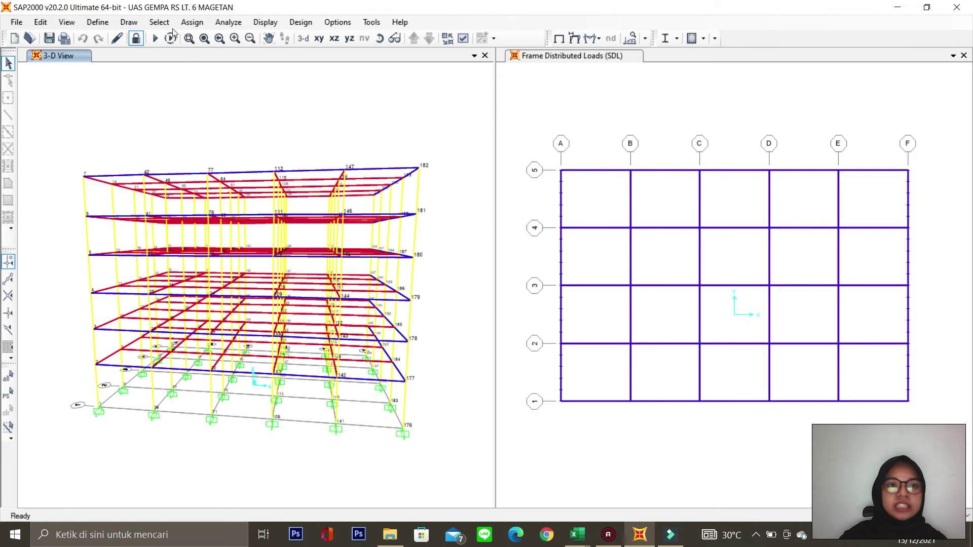
- Unlock the model, accept deleting the analysis results, and rerun the analysis for all load cases
{"action": "left_click", "coordinate": [133, 40]}
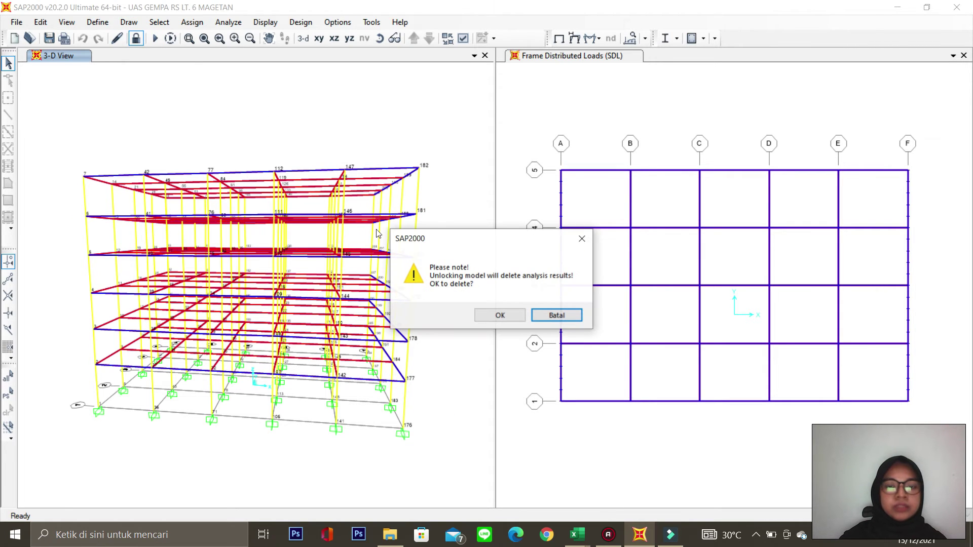
{"action": "left_click", "coordinate": [507, 318]}
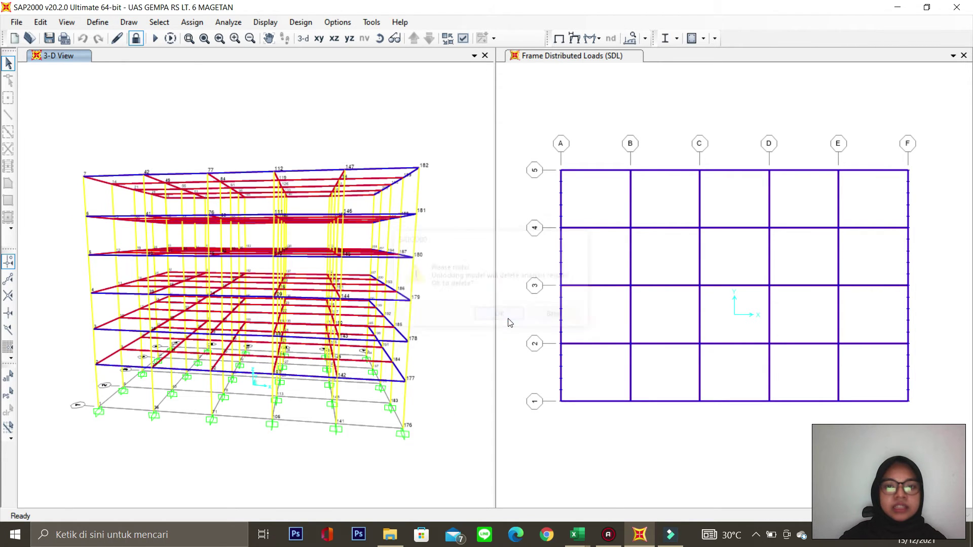
{"action": "left_click", "coordinate": [229, 23]}
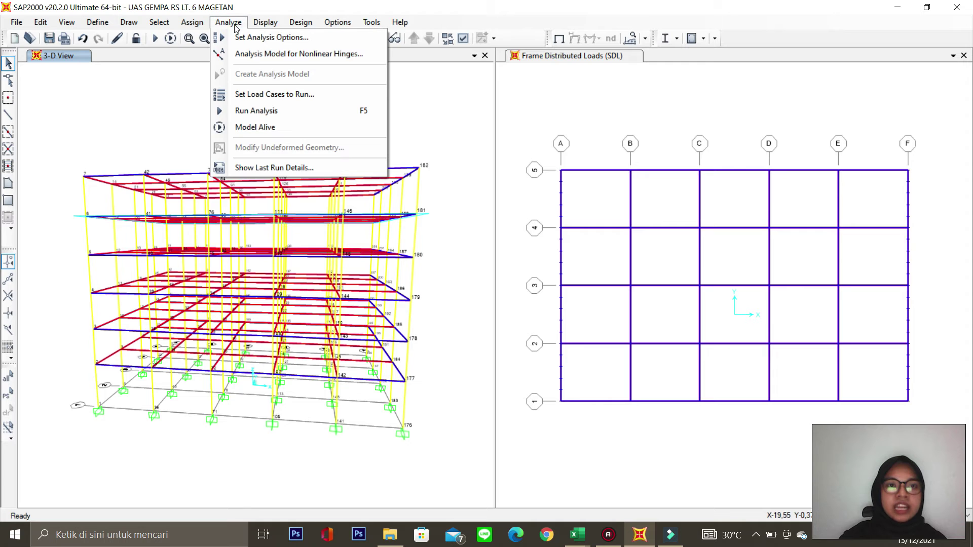
{"action": "left_click", "coordinate": [276, 111]}
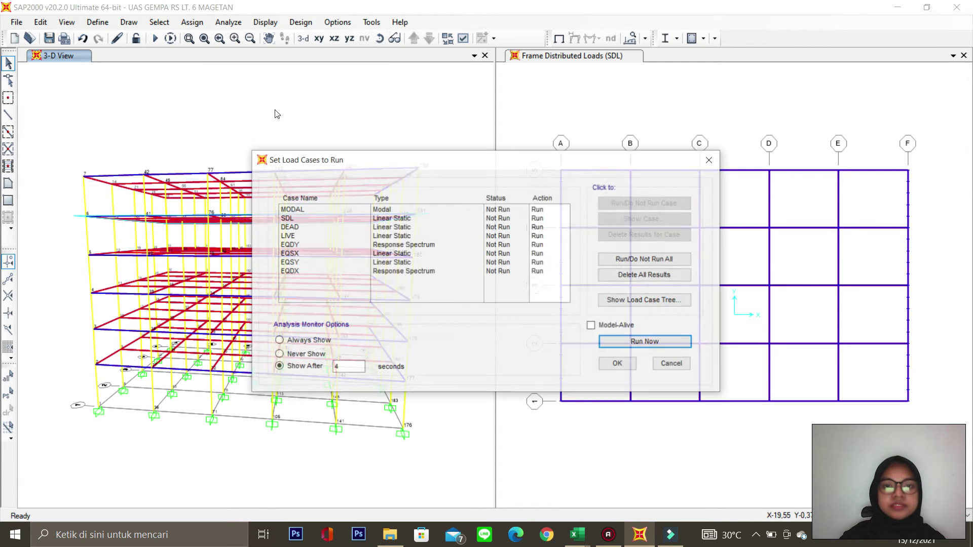
{"action": "left_click", "coordinate": [653, 342]}
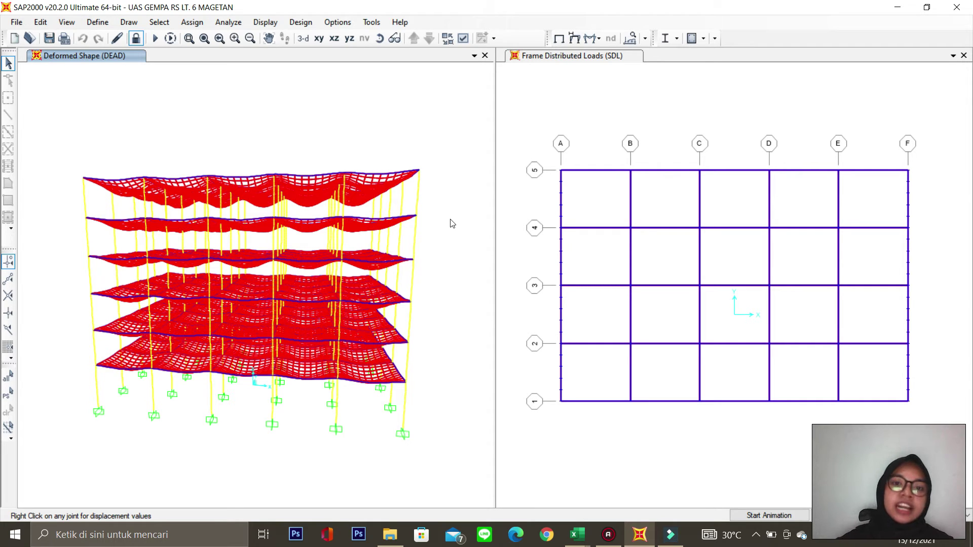
- Display the frame axial force diagram with values for the MODAL case, mode 1, in an X-Z elevation view
{"action": "left_click", "coordinate": [591, 38]}
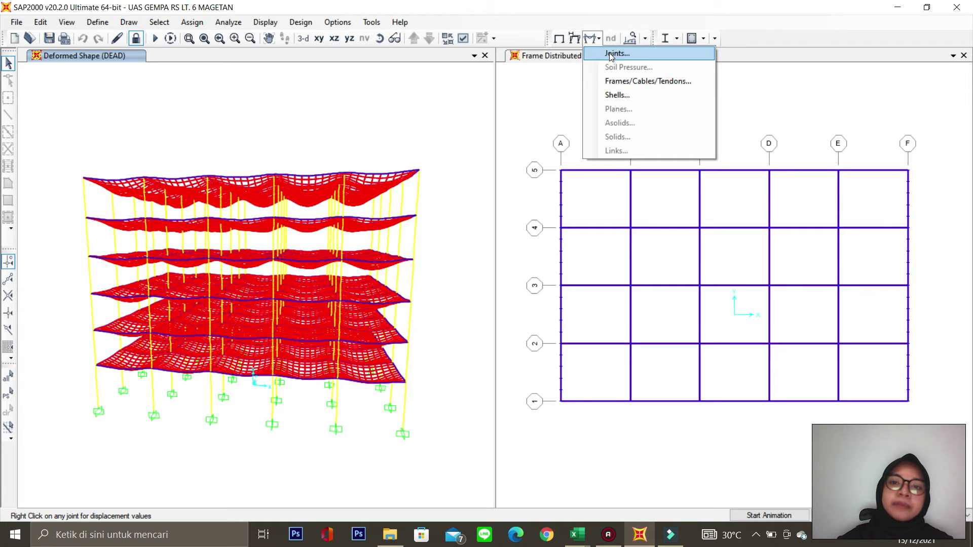
{"action": "left_click", "coordinate": [619, 82]}
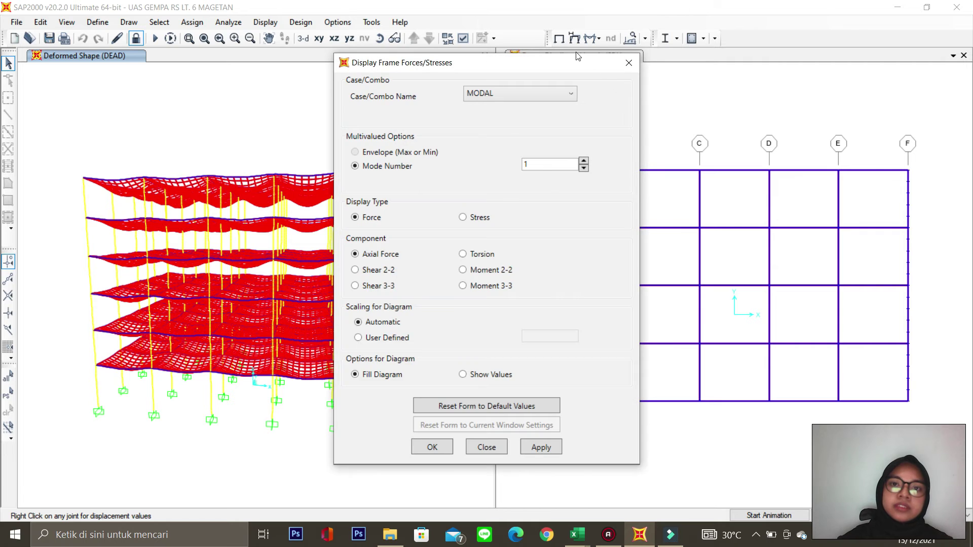
{"action": "left_click_drag", "start_coordinate": [576, 64], "coordinate": [378, 81]}
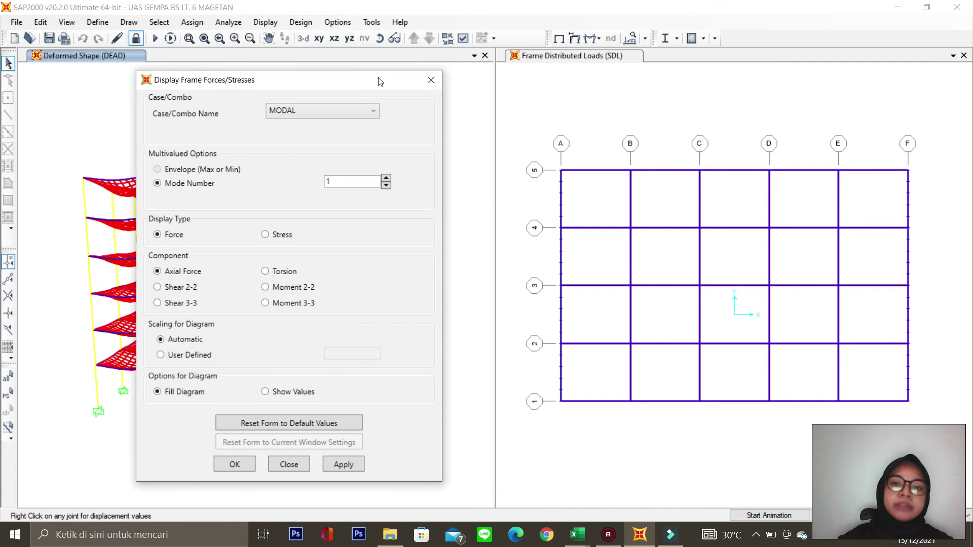
{"action": "left_click", "coordinate": [596, 93]}
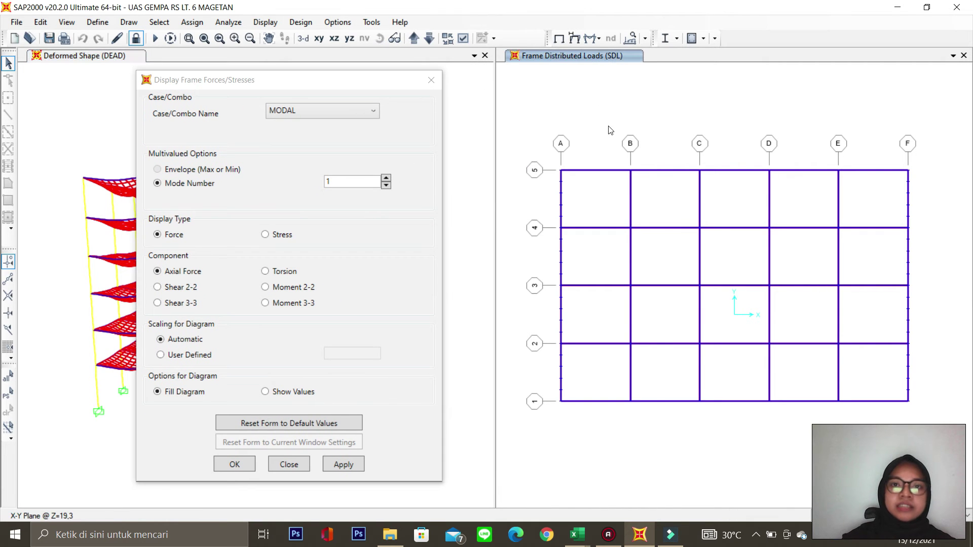
{"action": "left_click", "coordinate": [334, 38]}
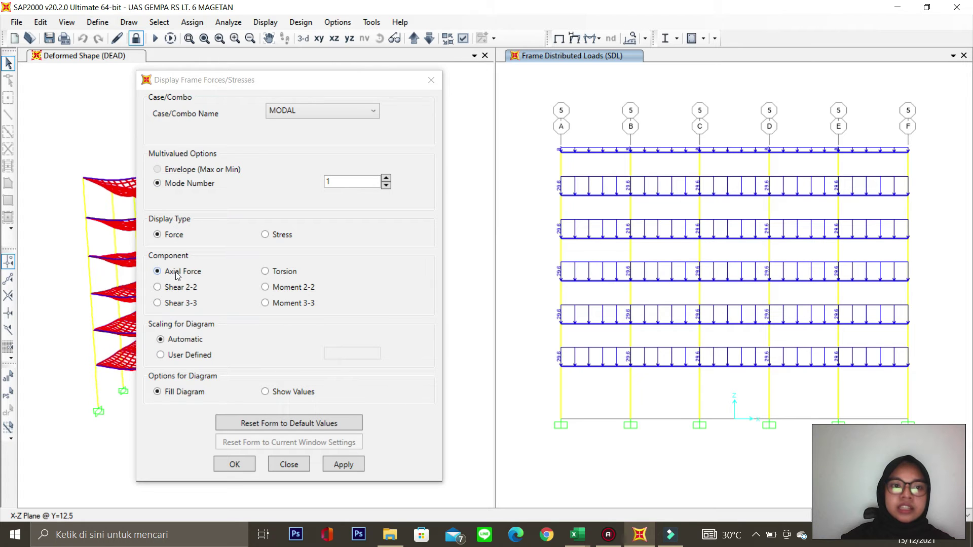
{"action": "left_click", "coordinate": [265, 393]}
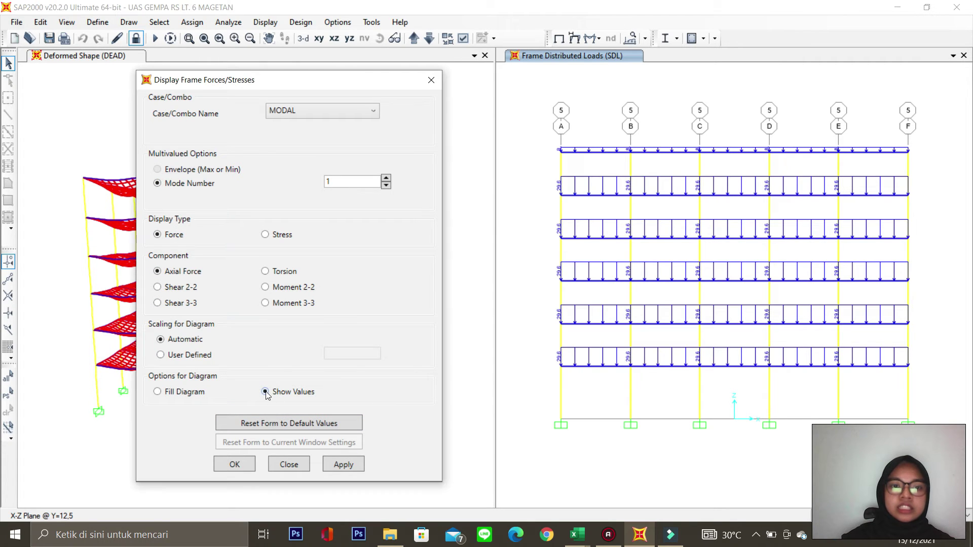
{"action": "left_click", "coordinate": [341, 463]}
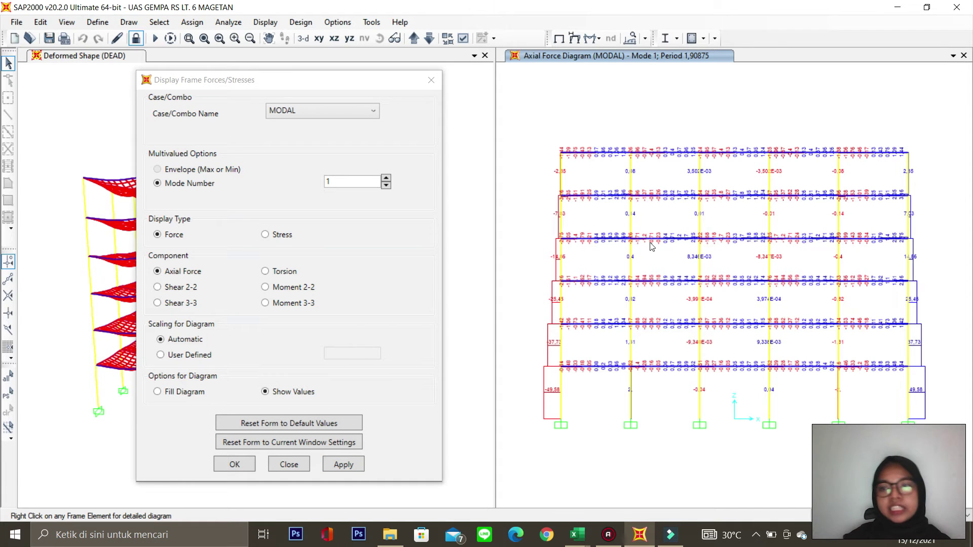
- Switch the frame force diagram to Shear 2-2 for the MODAL case
{"action": "left_click", "coordinate": [158, 288]}
{"action": "left_click", "coordinate": [343, 465]}
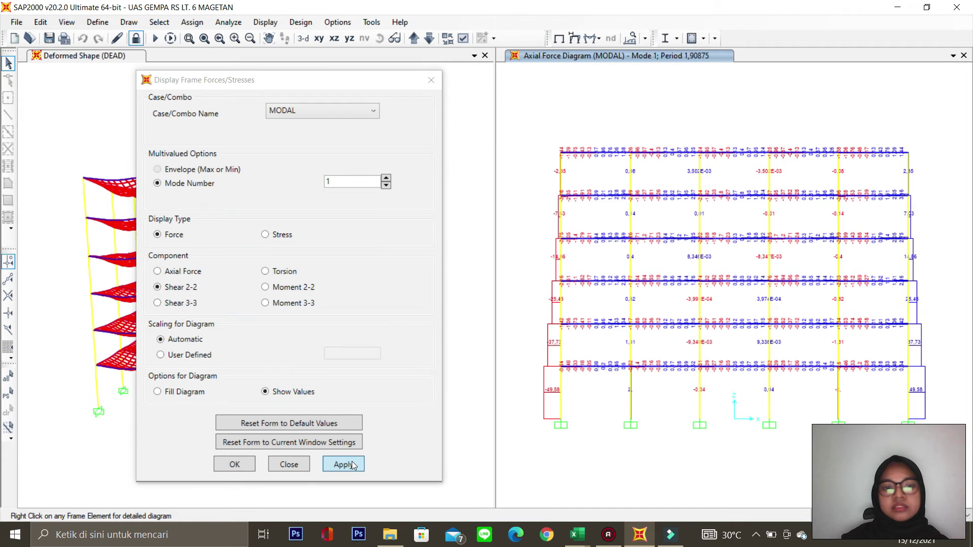
{"action": "mouse_move", "coordinate": [769, 285]}
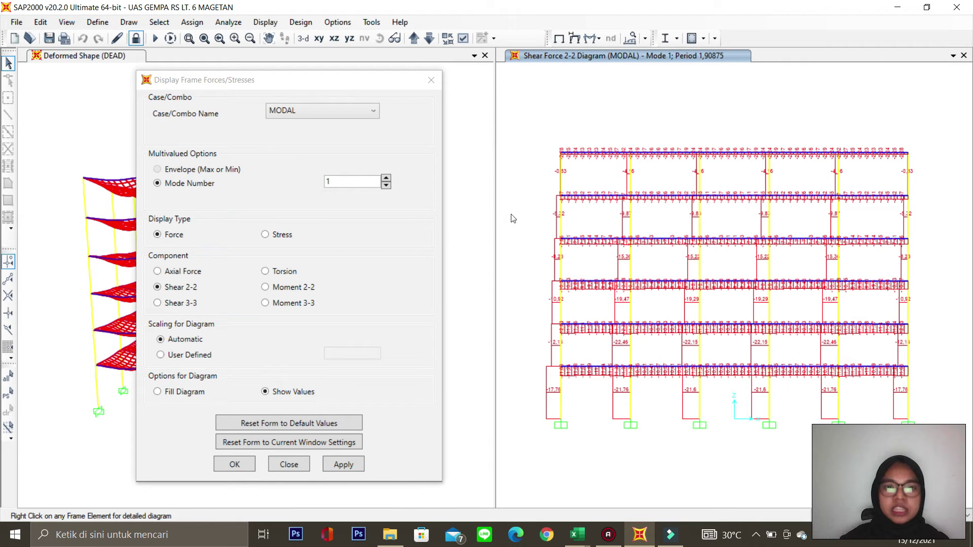
- Show the Moment 3-3 diagram for the MODAL case and view it in the Y-Z elevation
{"action": "left_click", "coordinate": [266, 303]}
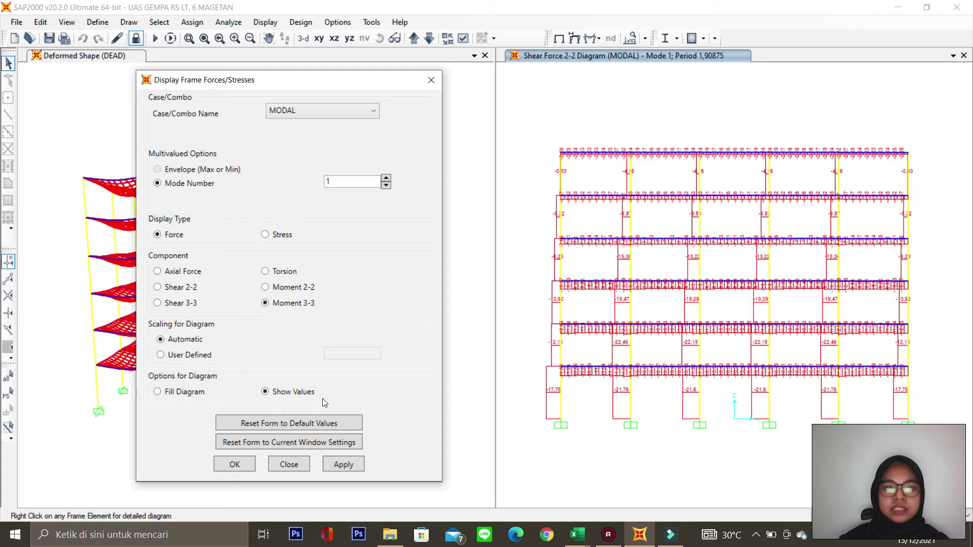
{"action": "left_click", "coordinate": [349, 465]}
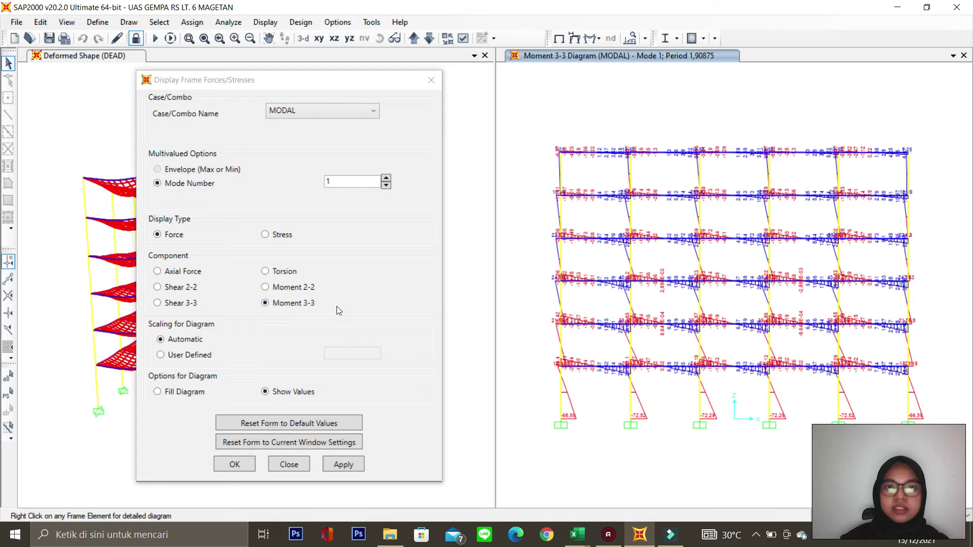
{"action": "left_click", "coordinate": [348, 39]}
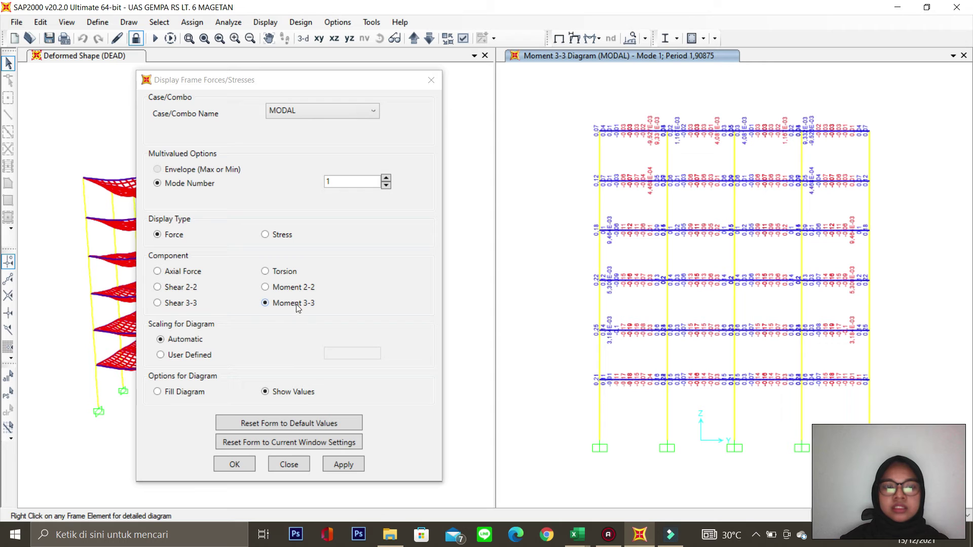
- Display the frame Moment 3-3 diagram with values for the DEAD load case and close the frame forces settings
{"action": "left_click", "coordinate": [364, 112]}
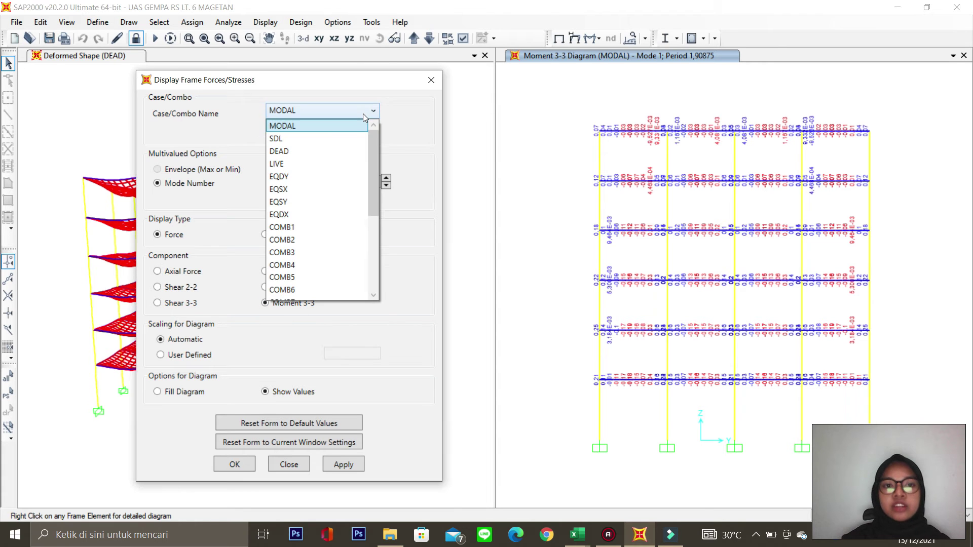
{"action": "left_click", "coordinate": [337, 151]}
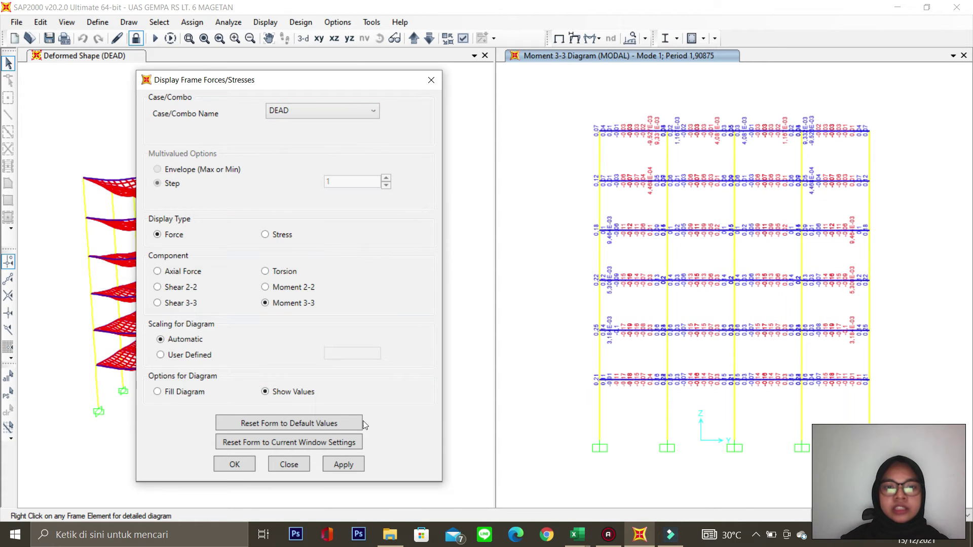
{"action": "left_click", "coordinate": [344, 464]}
{"action": "mouse_move", "coordinate": [692, 185]}
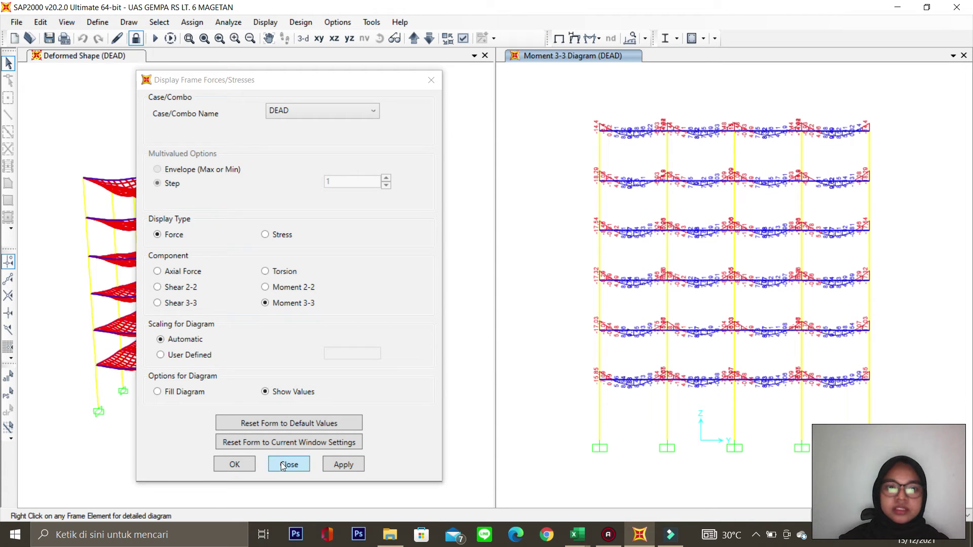
{"action": "left_click", "coordinate": [234, 464]}
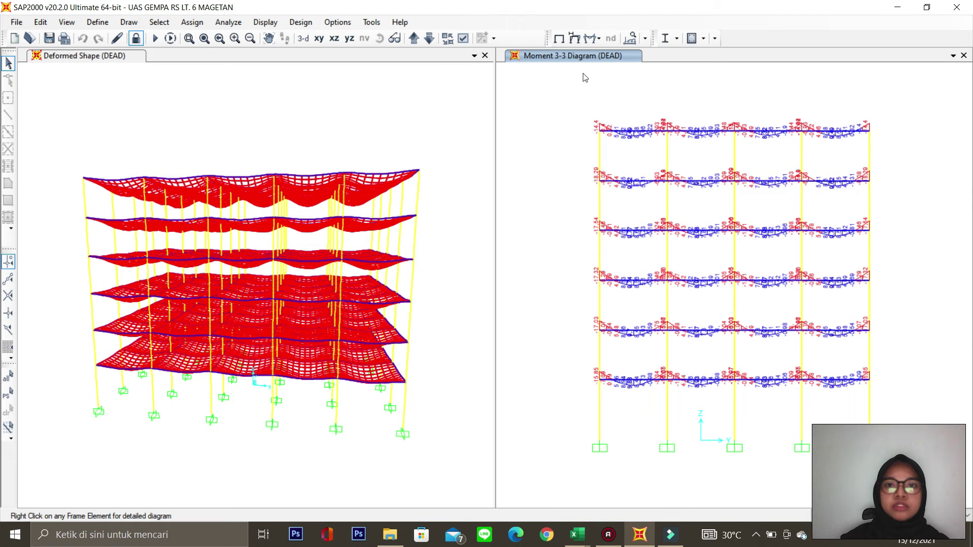
- Display the joint reactions as arrows for the DEAD load case
{"action": "left_click", "coordinate": [598, 39]}
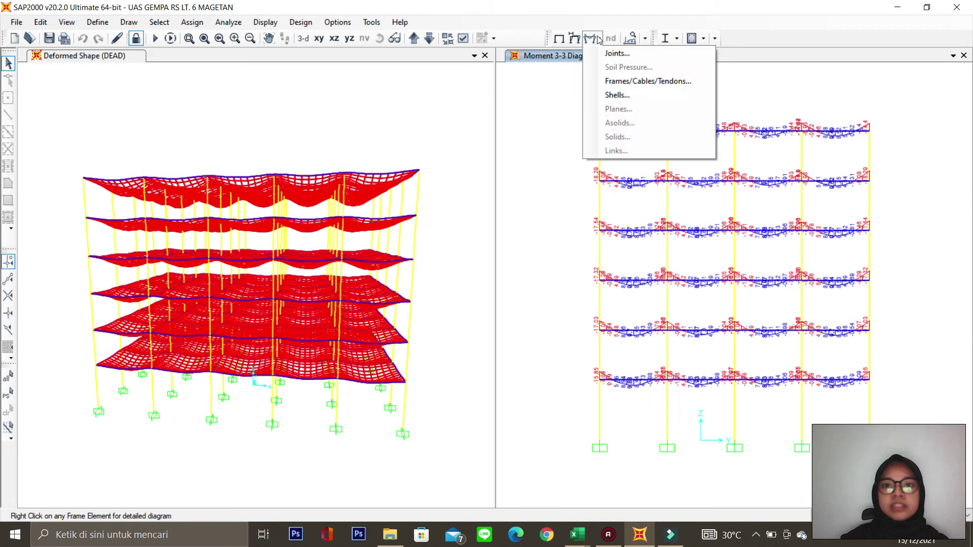
{"action": "left_click", "coordinate": [616, 54]}
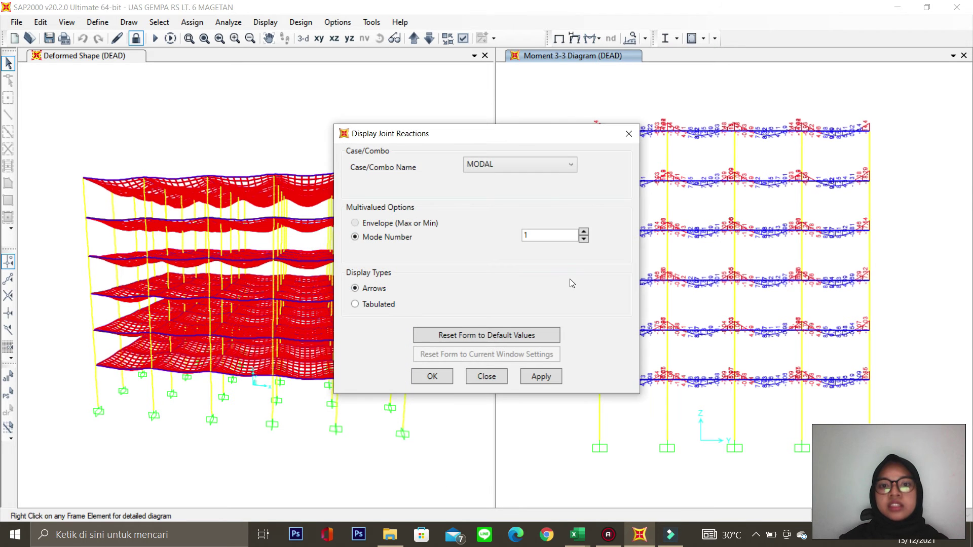
{"action": "left_click", "coordinate": [524, 167]}
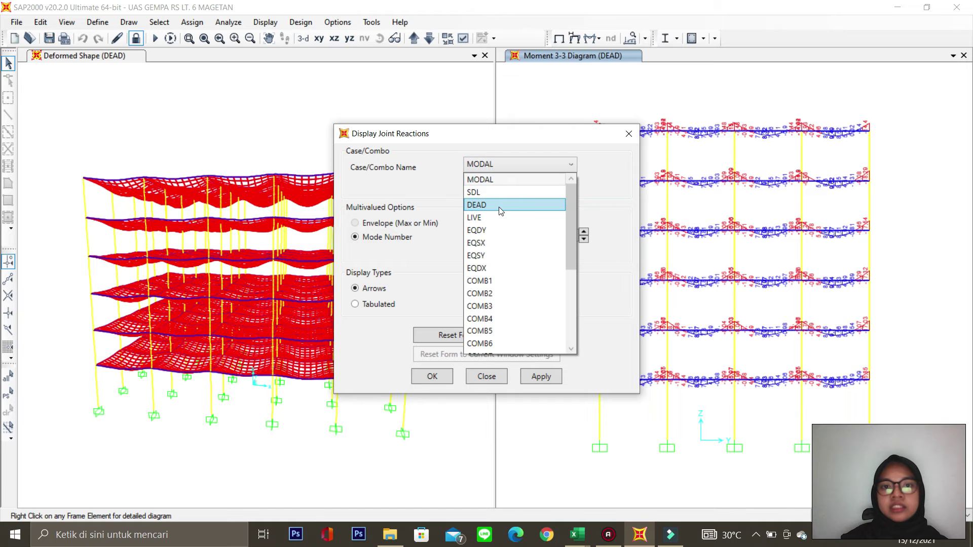
{"action": "left_click", "coordinate": [497, 205]}
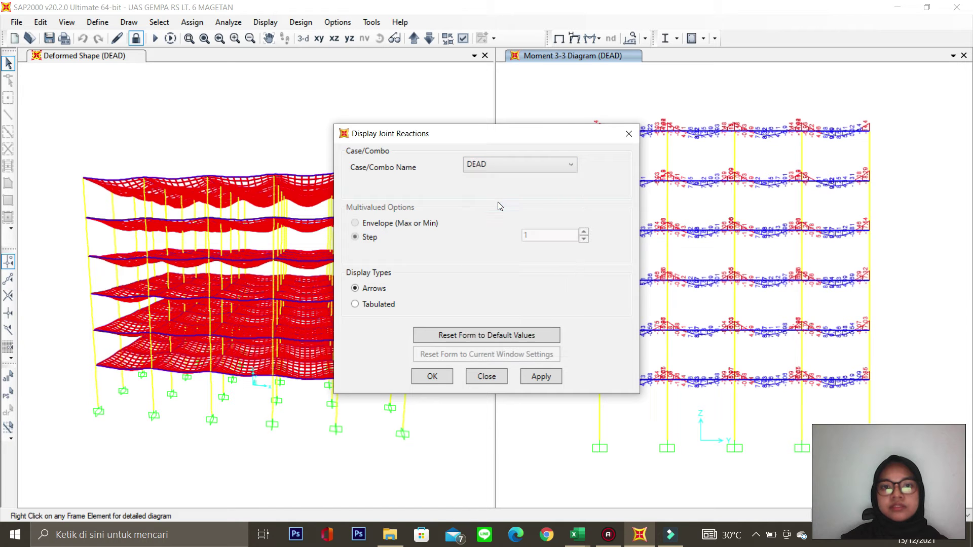
{"action": "left_click", "coordinate": [540, 376]}
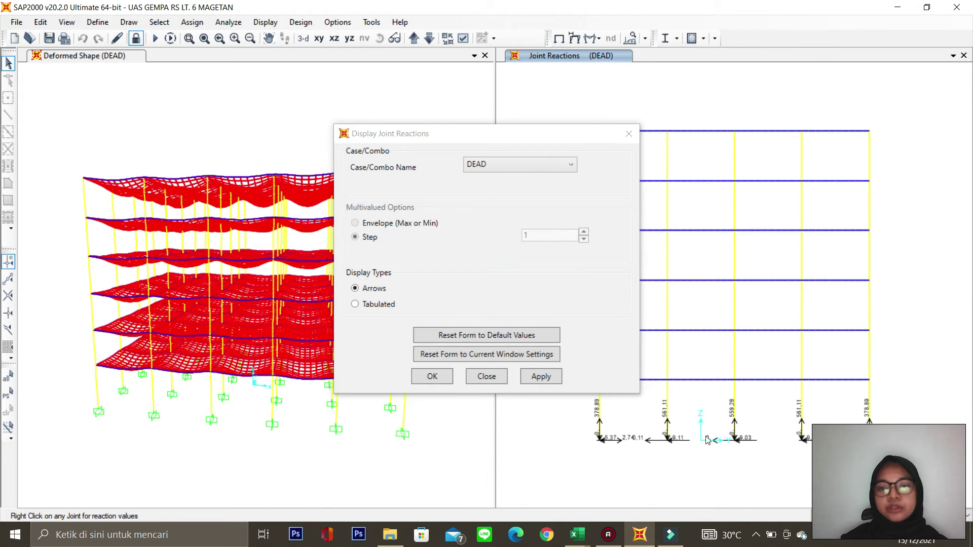
{"action": "left_click", "coordinate": [434, 376]}
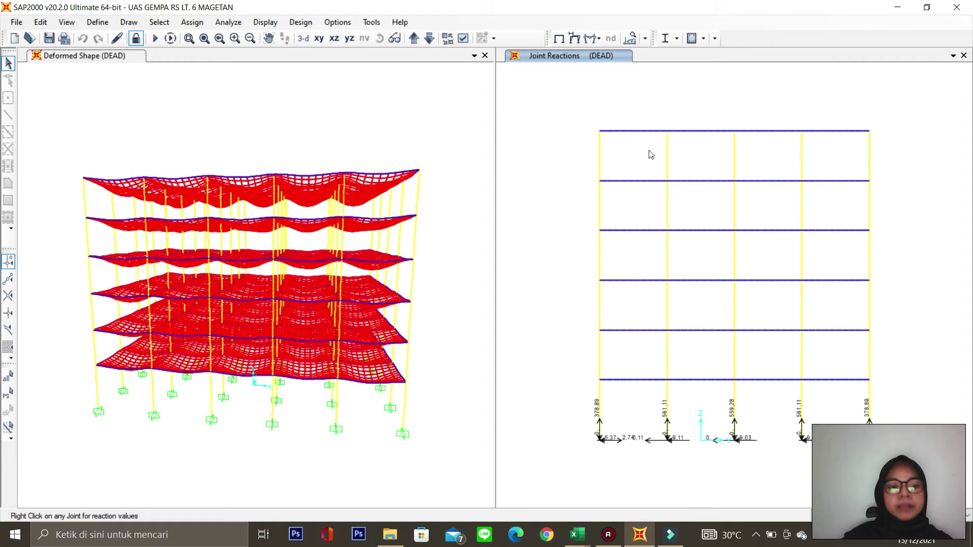
- Show the shell resultant force contours for component M22 under the MODAL case in the X-Y plan view
{"action": "left_click", "coordinate": [596, 38]}
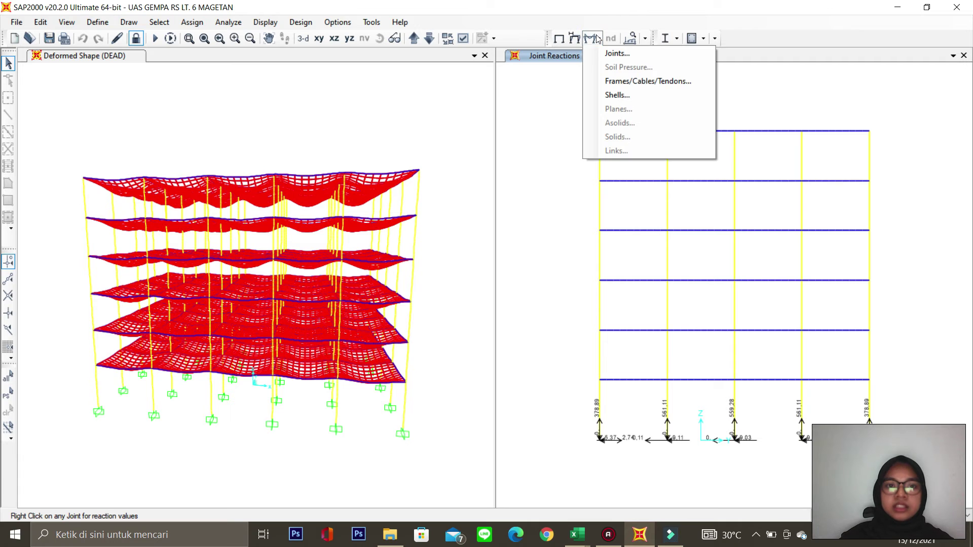
{"action": "left_click", "coordinate": [630, 96]}
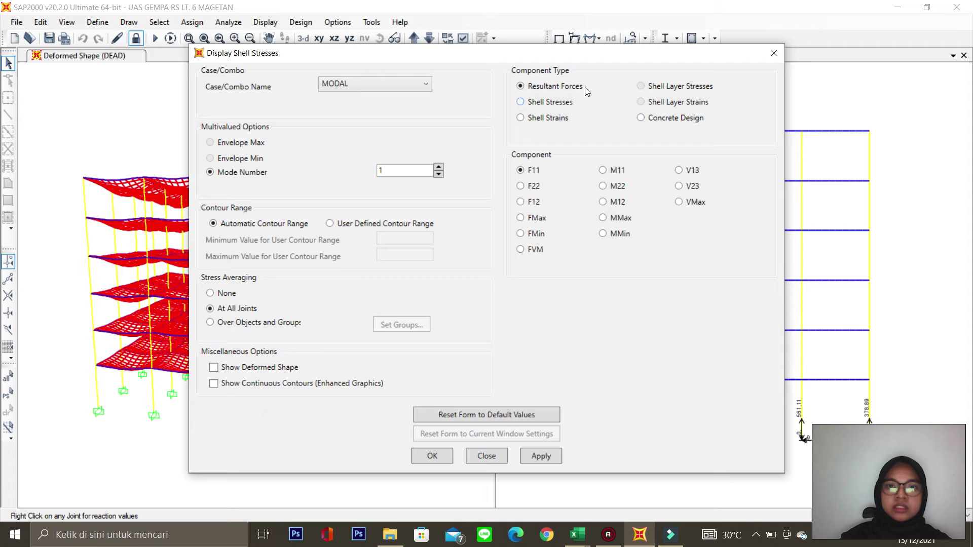
{"action": "left_click_drag", "start_coordinate": [627, 58], "coordinate": [419, 91]}
{"action": "left_click", "coordinate": [633, 103]}
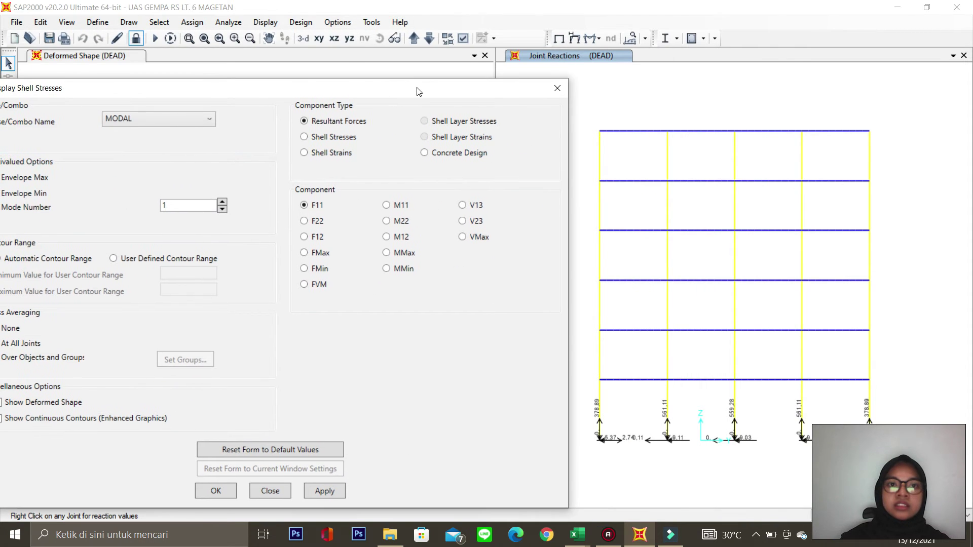
{"action": "left_click", "coordinate": [334, 41]}
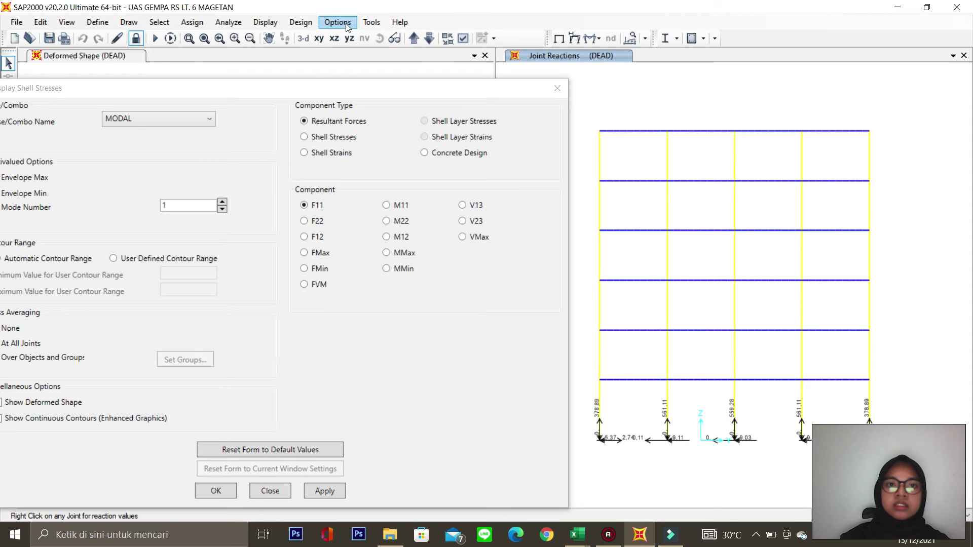
{"action": "left_click", "coordinate": [324, 37]}
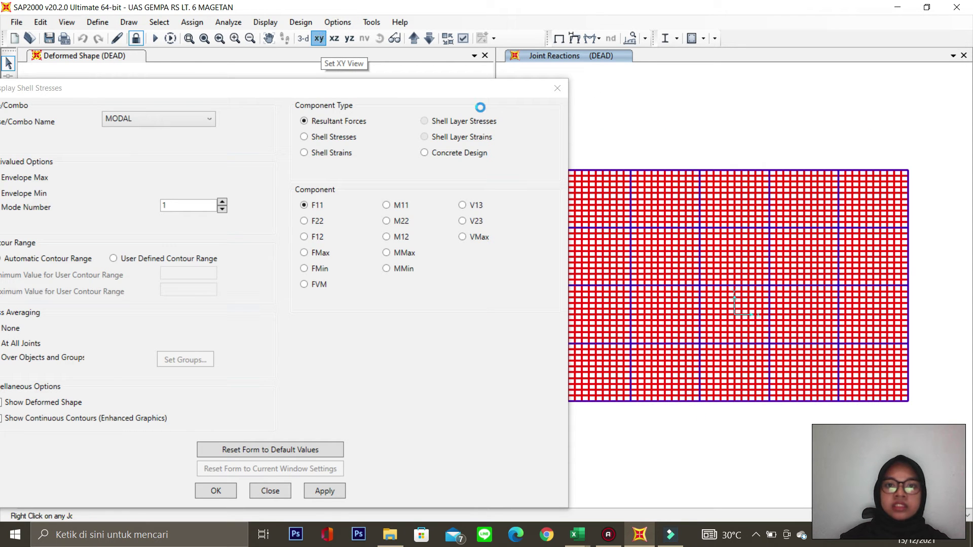
{"action": "left_click_drag", "start_coordinate": [499, 95], "coordinate": [517, 42]}
{"action": "left_click", "coordinate": [405, 152]}
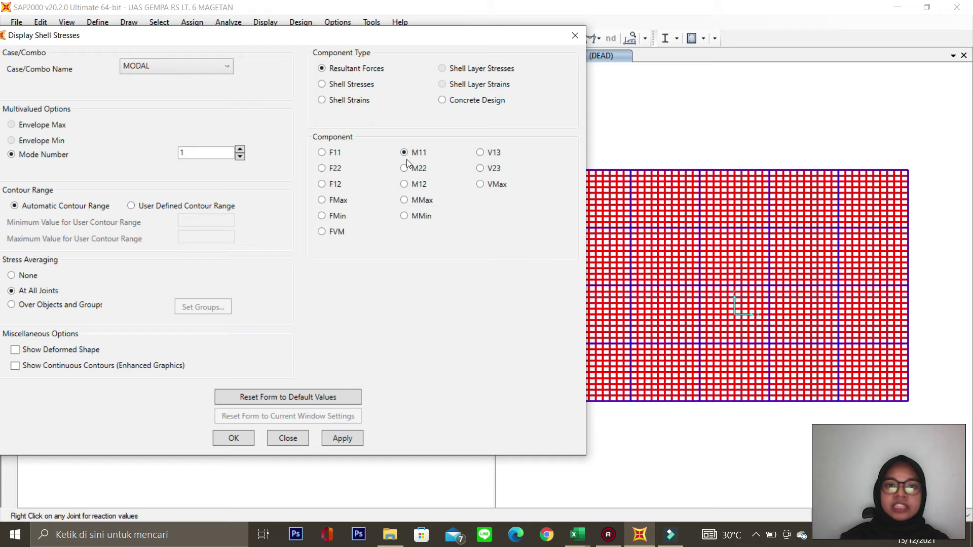
{"action": "left_click", "coordinate": [404, 167]}
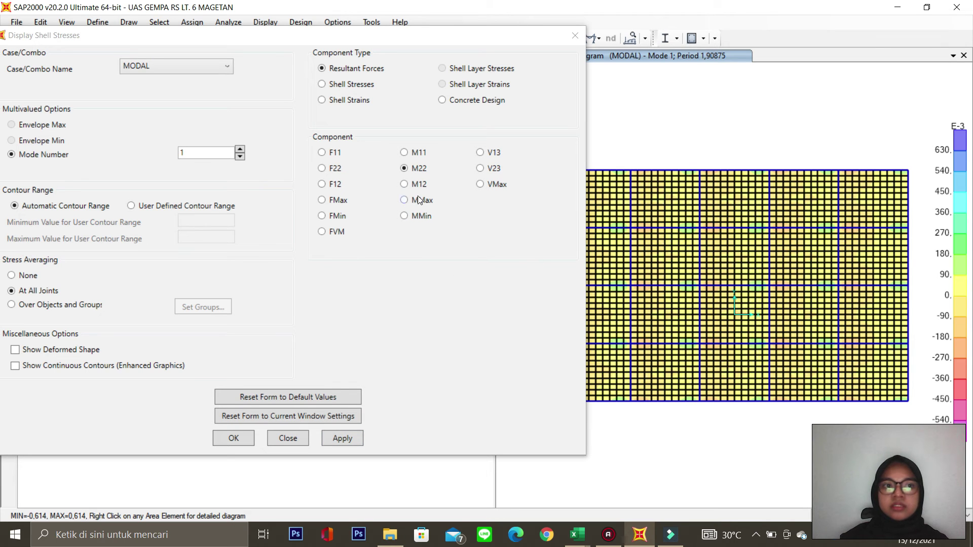
- Change the shell M22 contour diagram to load combination COMB2 and close the shell stresses settings
{"action": "left_click", "coordinate": [221, 66]}
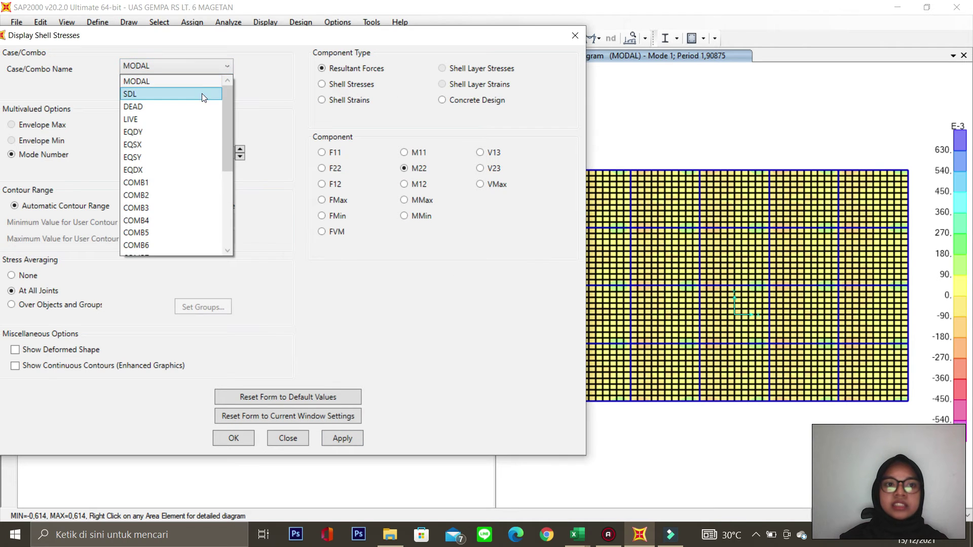
{"action": "left_click", "coordinate": [178, 195]}
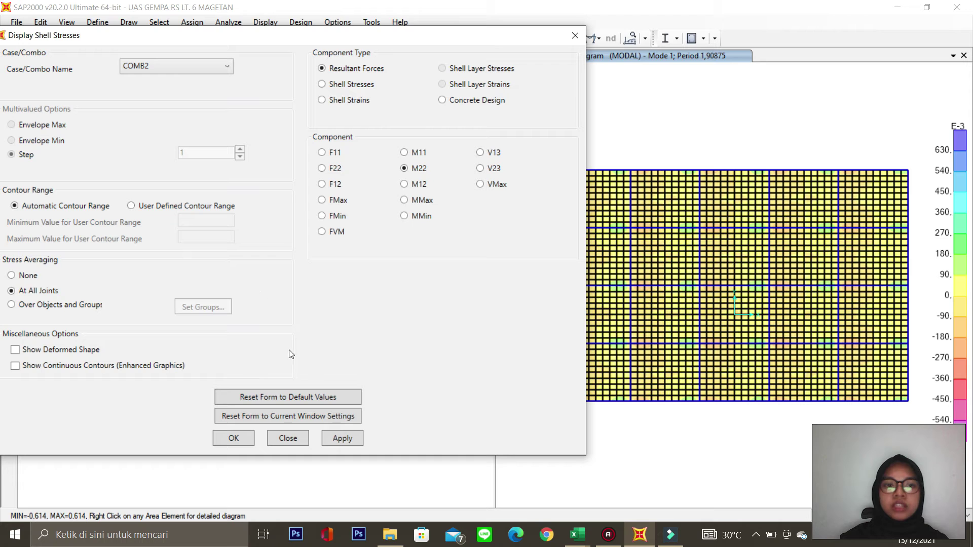
{"action": "left_click", "coordinate": [359, 436]}
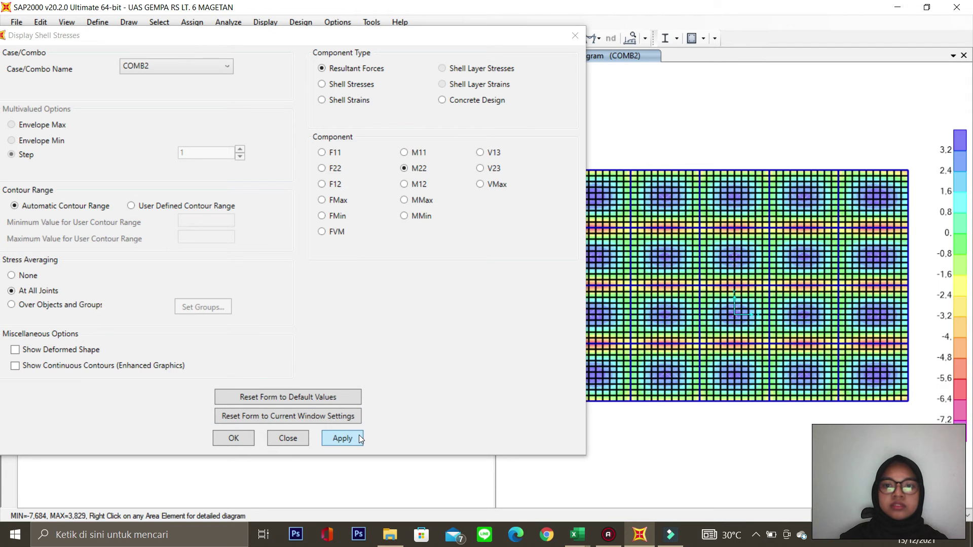
{"action": "left_click", "coordinate": [243, 439]}
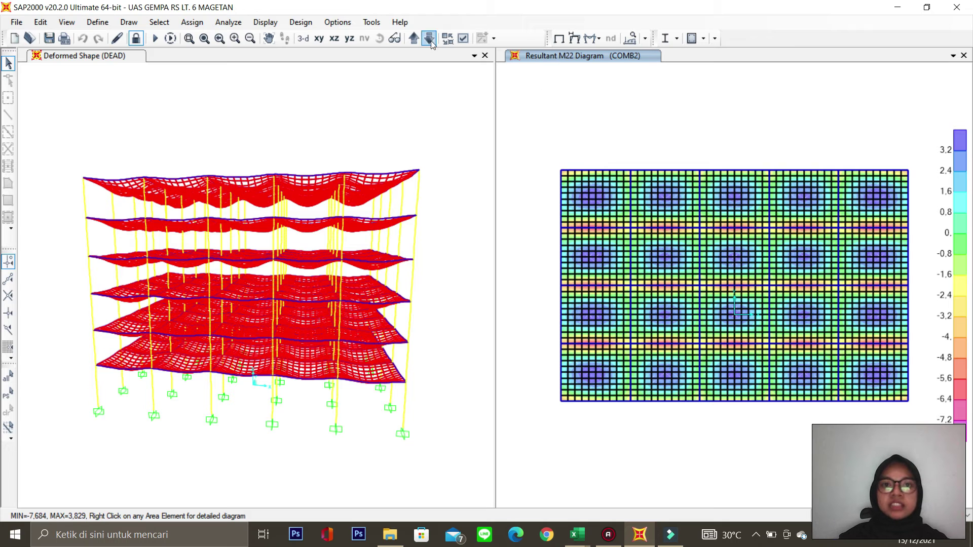
- Change the shell resultant force contours to component M11 for load combination COMB2
{"action": "left_click", "coordinate": [586, 40]}
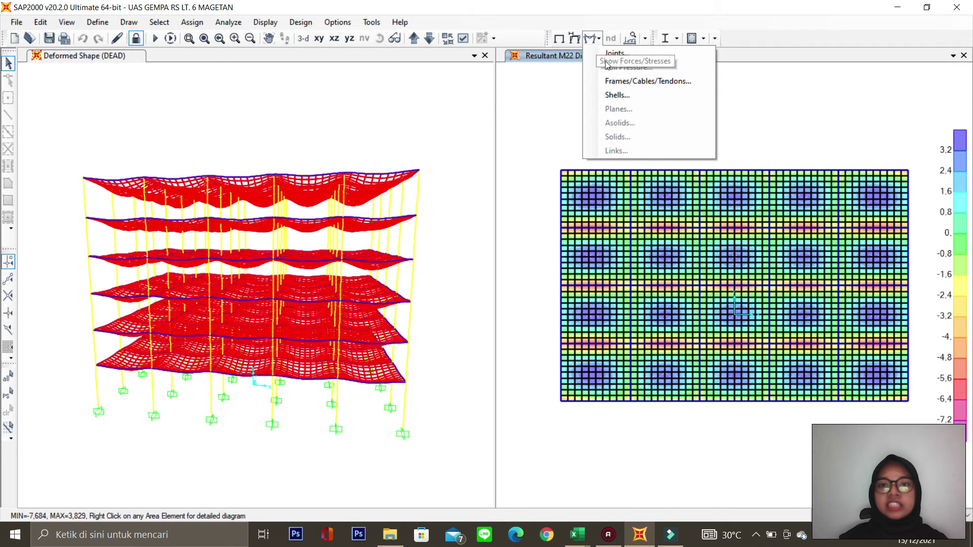
{"action": "left_click", "coordinate": [618, 95]}
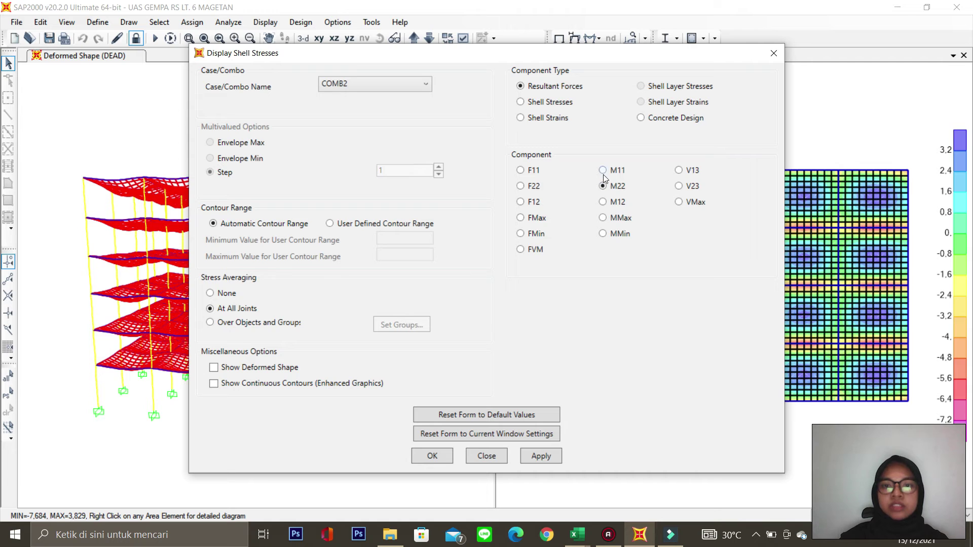
{"action": "left_click", "coordinate": [432, 456]}
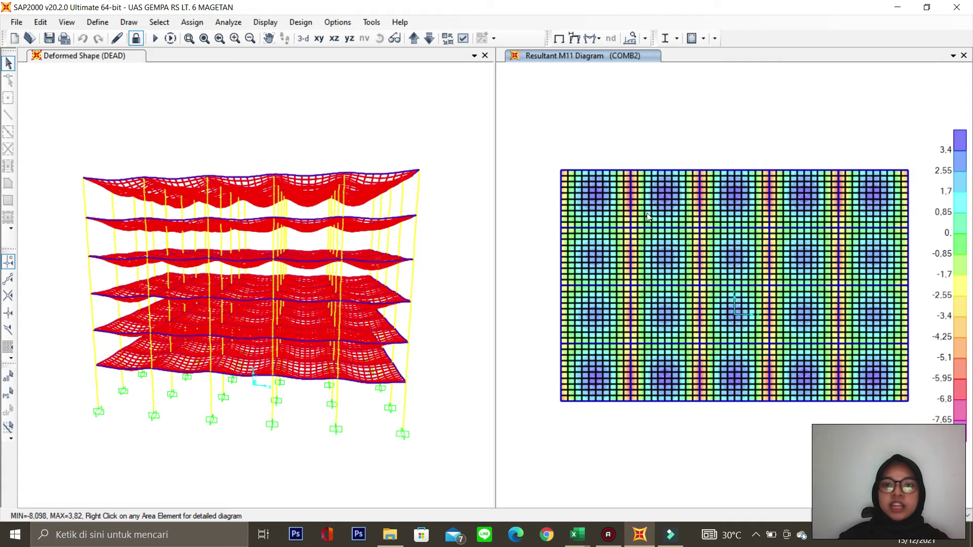
- Inspect the detailed M11 force diagrams of a slab element beside the second column line and one at the middle of the corner panel
{"action": "mouse_move", "coordinate": [628, 191]}
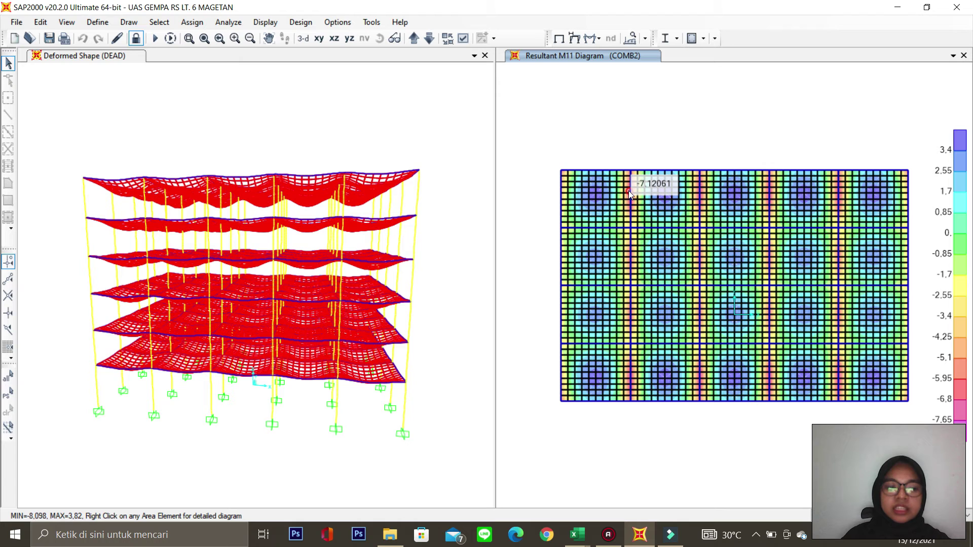
{"action": "right_click", "coordinate": [628, 192]}
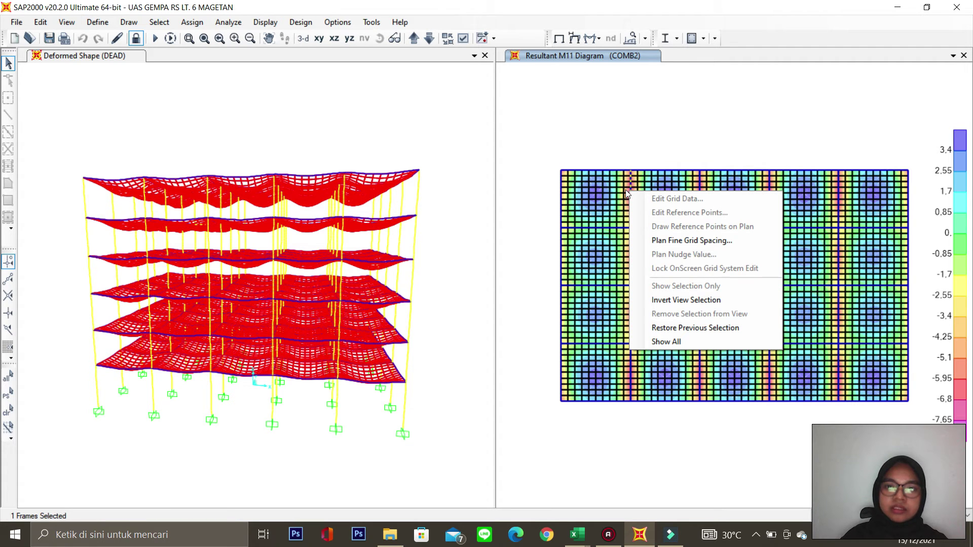
{"action": "left_click", "coordinate": [626, 189]}
{"action": "right_click", "coordinate": [626, 189]}
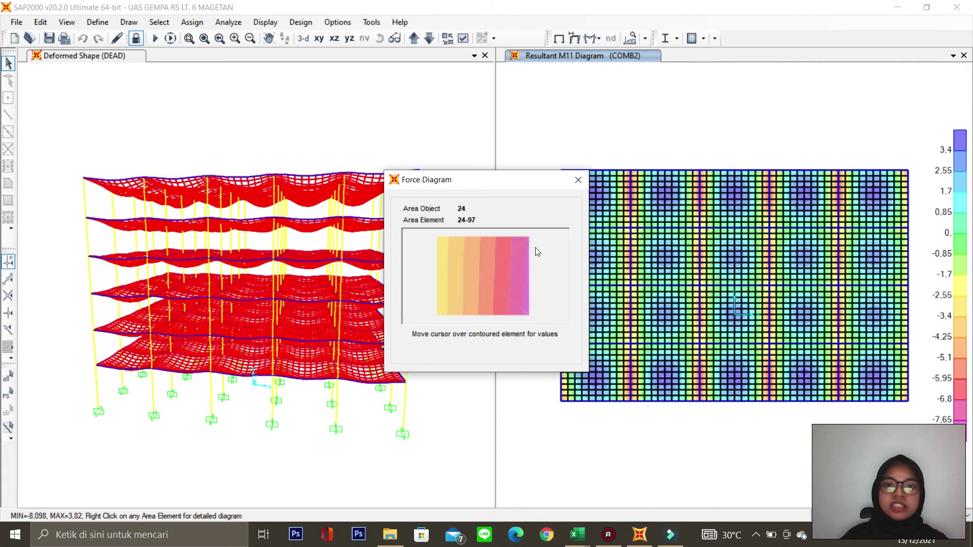
{"action": "mouse_move", "coordinate": [485, 265]}
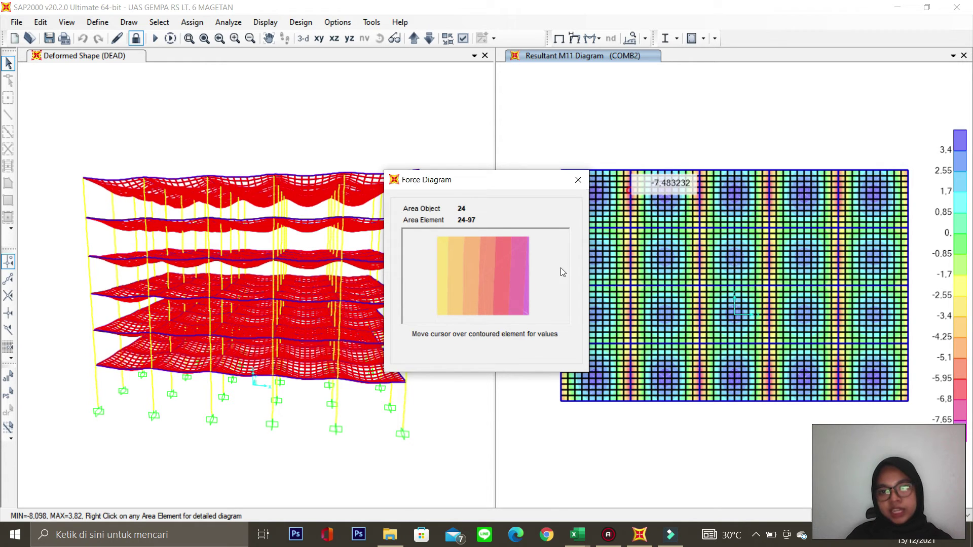
{"action": "left_click", "coordinate": [580, 179]}
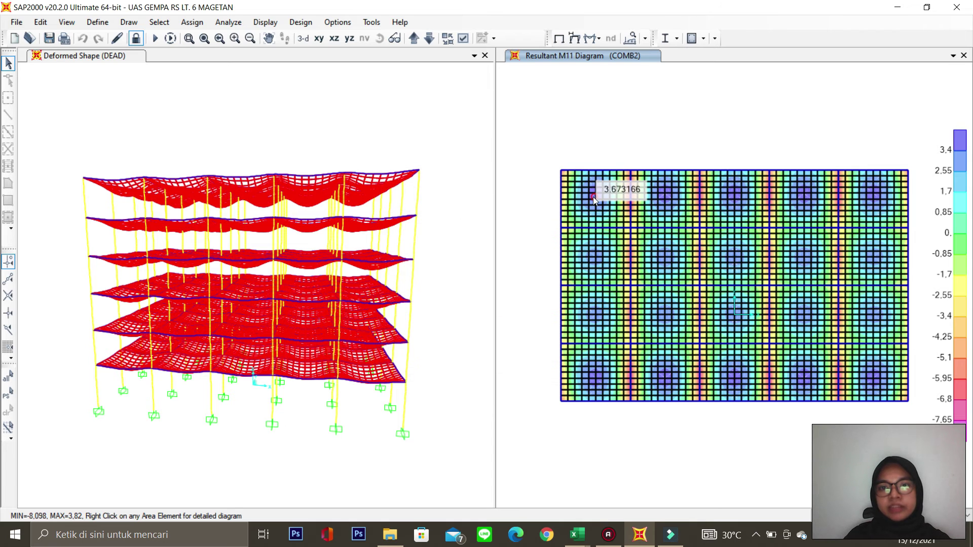
{"action": "right_click", "coordinate": [592, 195]}
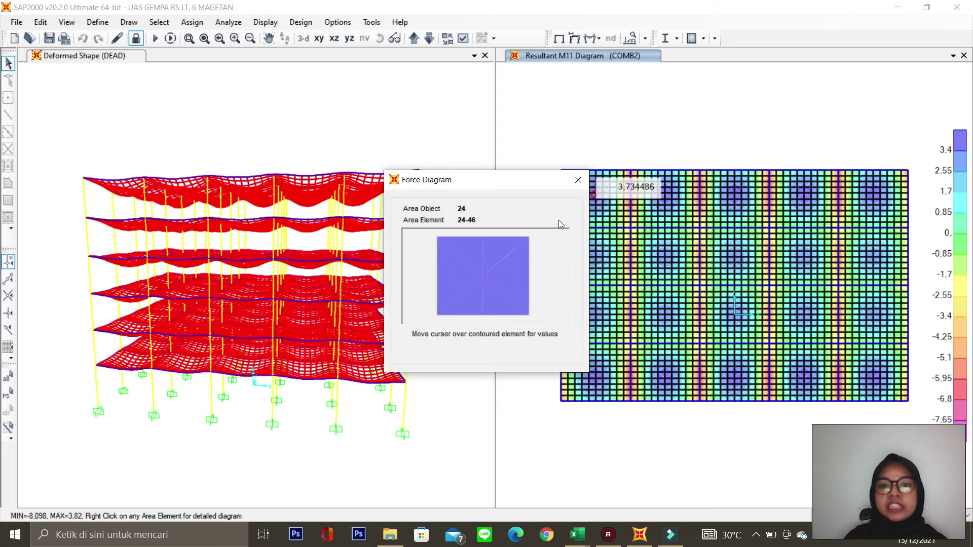
{"action": "left_click", "coordinate": [576, 181]}
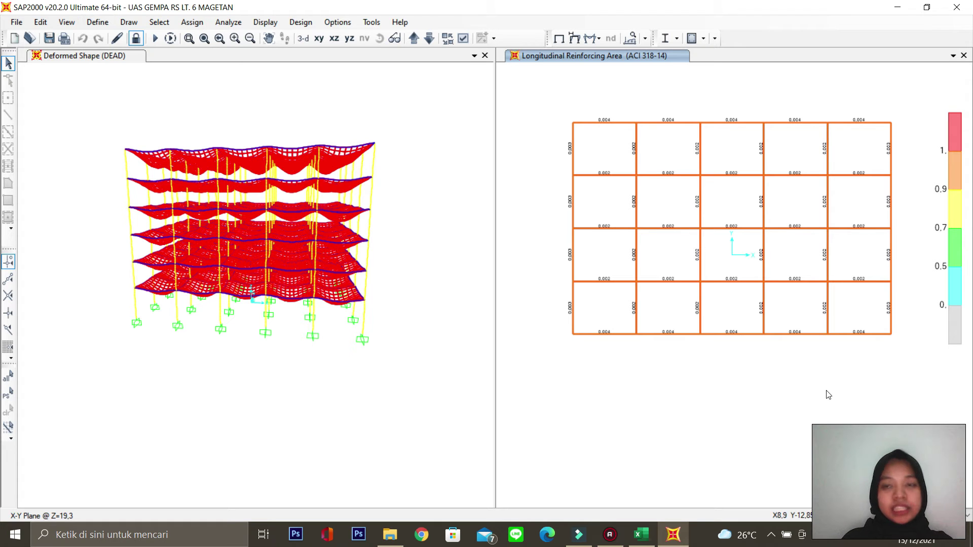
- Run the concrete frame design and check of the structure
{"action": "left_click", "coordinate": [705, 39]}
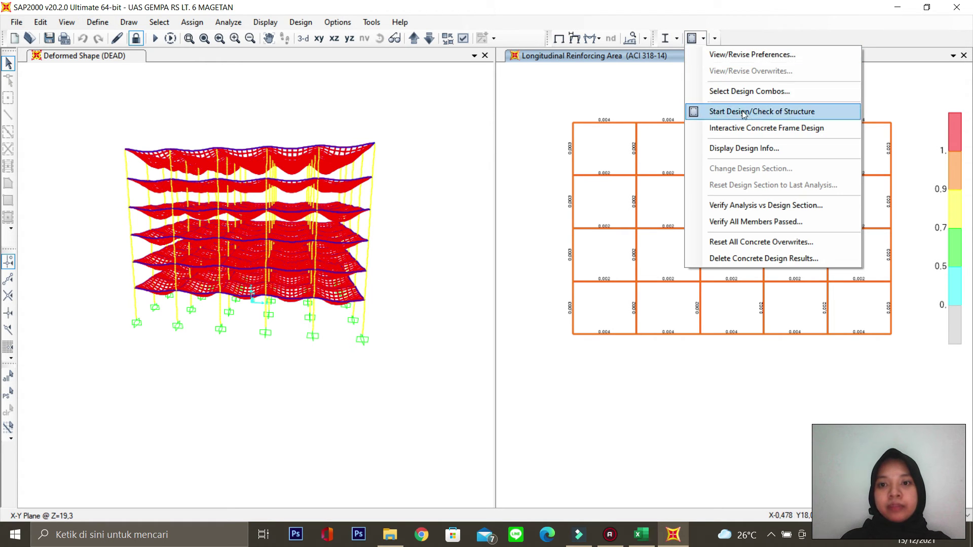
{"action": "left_click", "coordinate": [746, 113]}
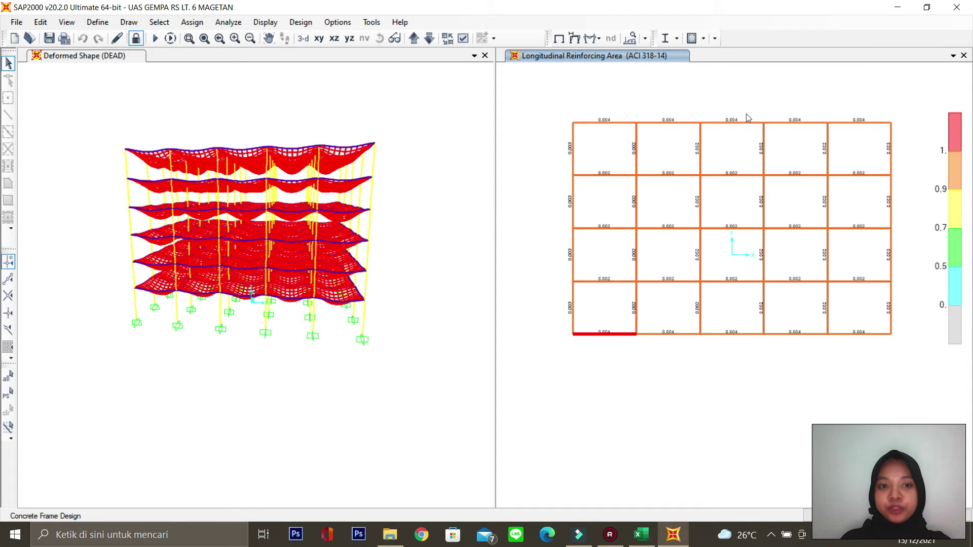
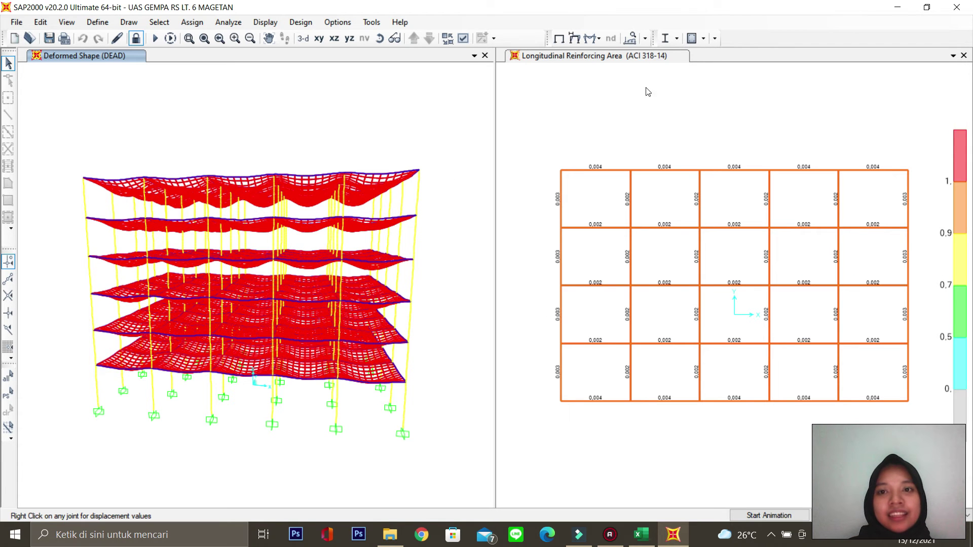
- Verify the analysis sections against the design sections and check whether all concrete members passed
{"action": "left_click", "coordinate": [702, 38]}
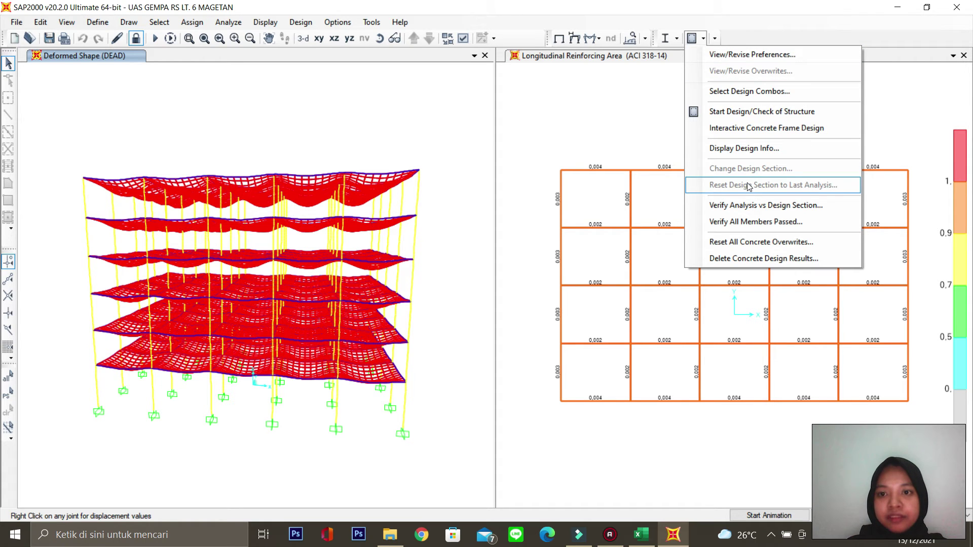
{"action": "left_click", "coordinate": [755, 205]}
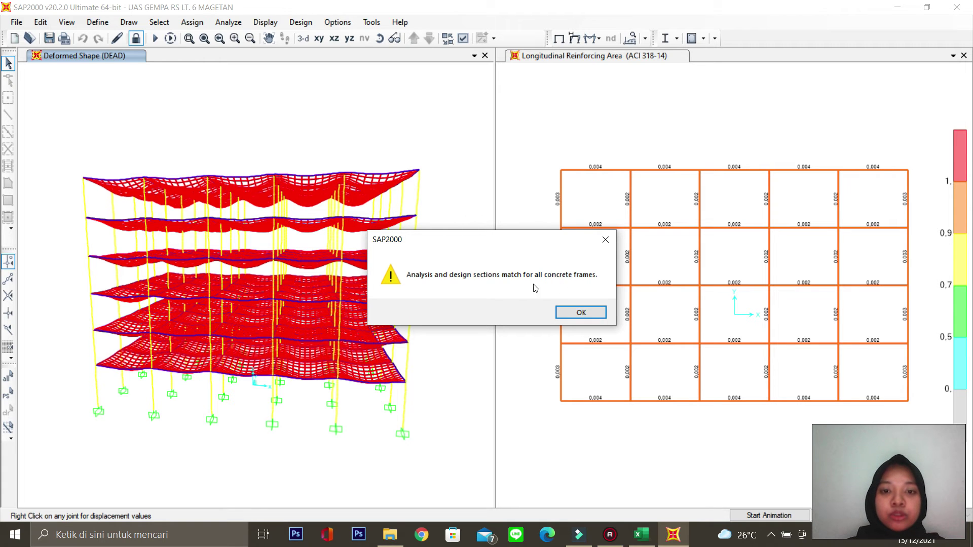
{"action": "left_click", "coordinate": [578, 313]}
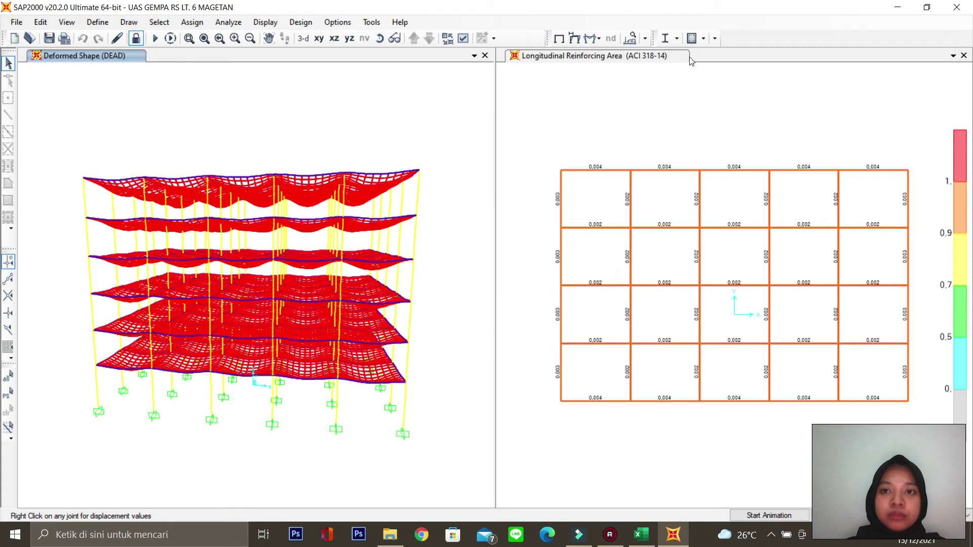
{"action": "left_click", "coordinate": [703, 38]}
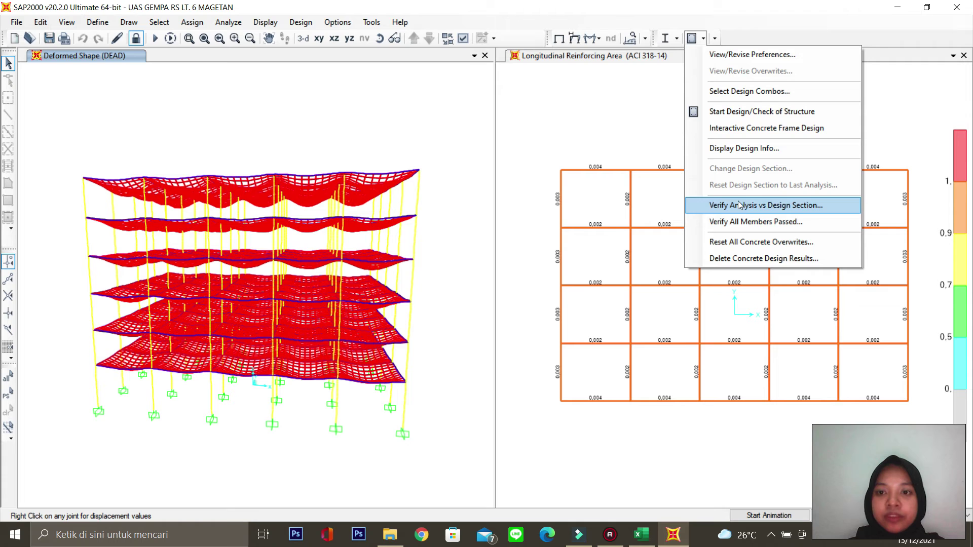
{"action": "left_click", "coordinate": [750, 224]}
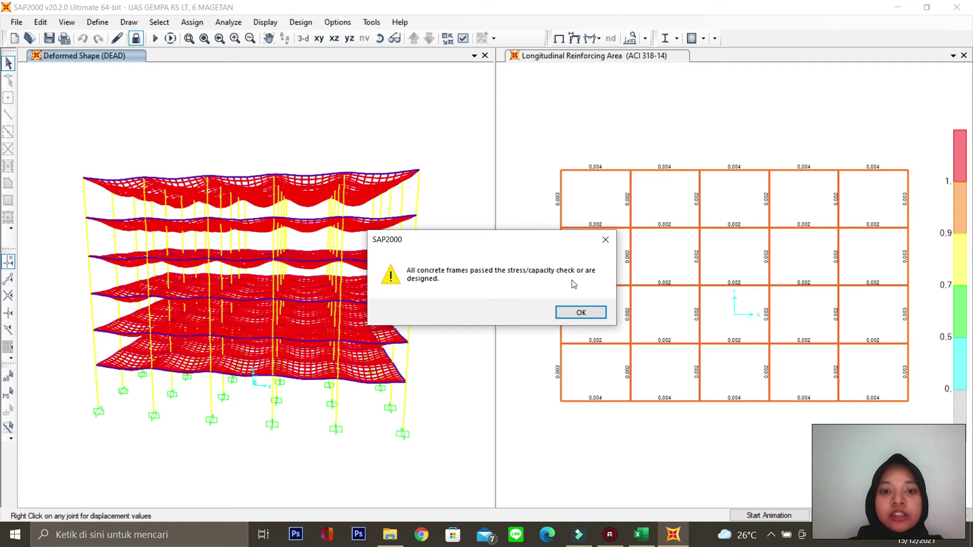
{"action": "left_click", "coordinate": [595, 315]}
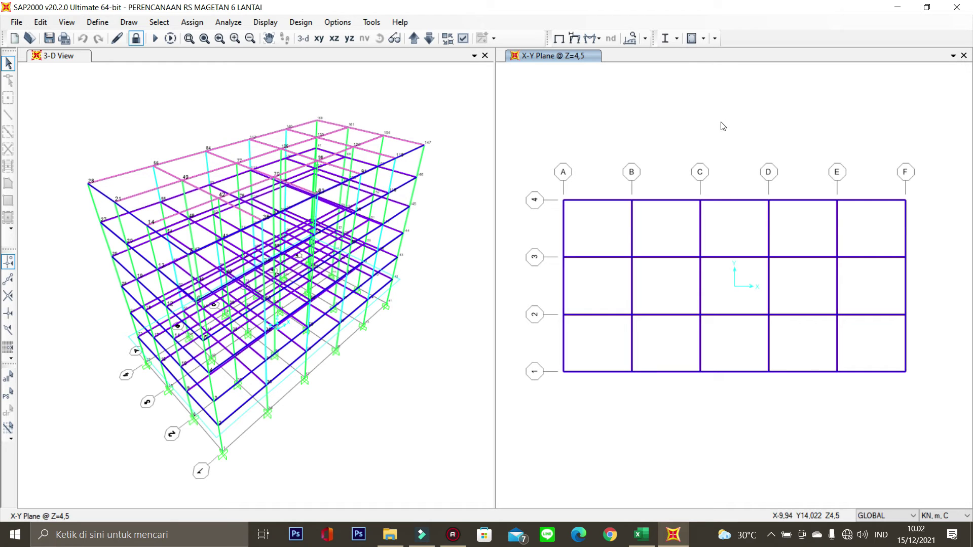
- Display the Longitudinal Reinforcing design output on the X-Y plan at Z=4,5 and set the units to N, mm, C
{"action": "left_click", "coordinate": [702, 38]}
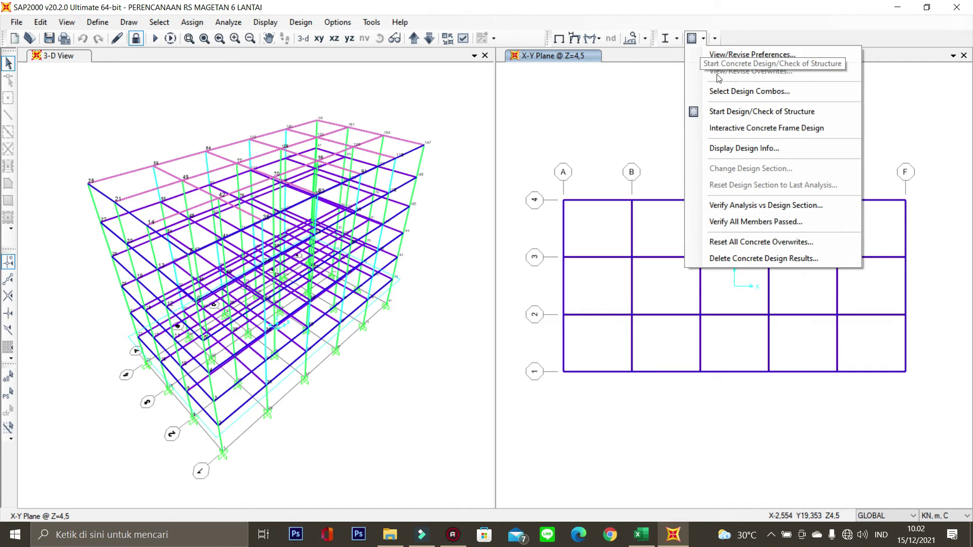
{"action": "left_click", "coordinate": [736, 148]}
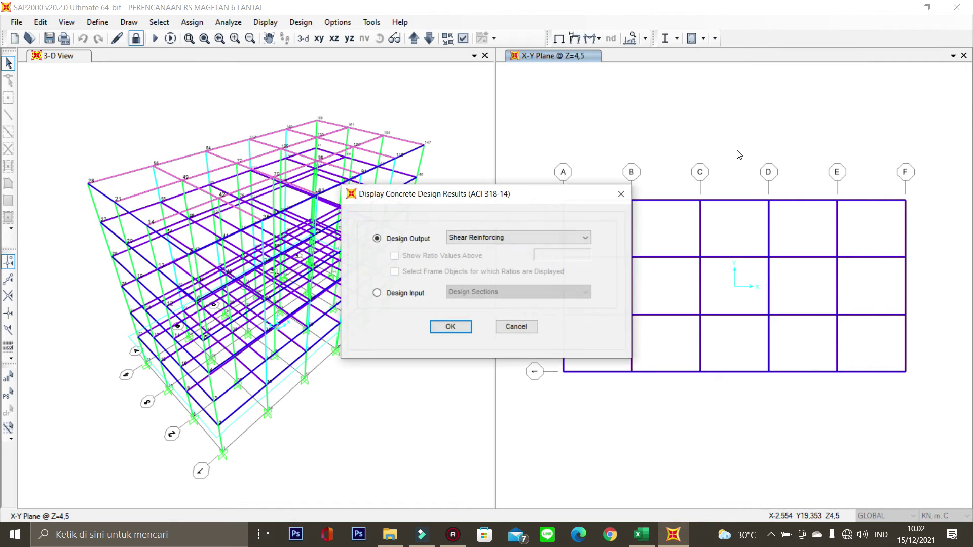
{"action": "left_click", "coordinate": [552, 238]}
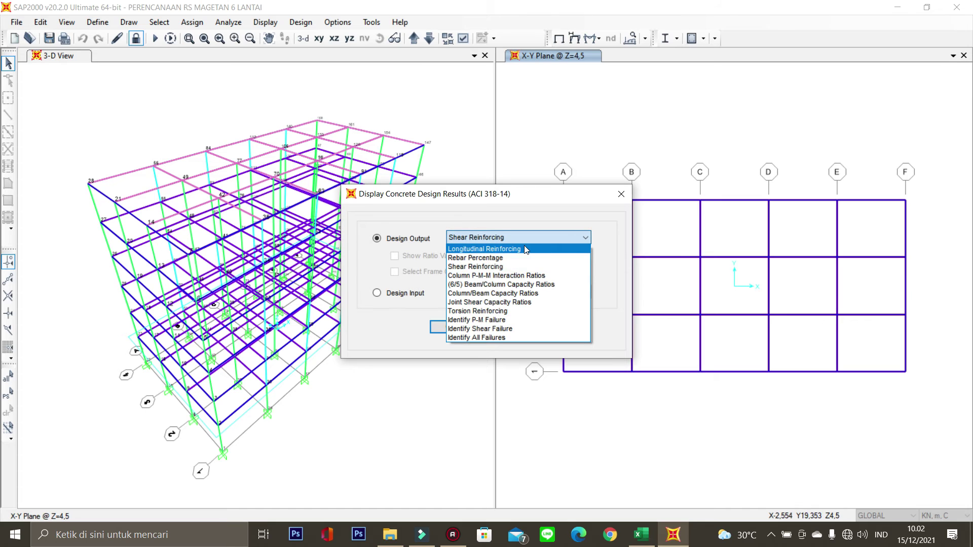
{"action": "left_click", "coordinate": [524, 247]}
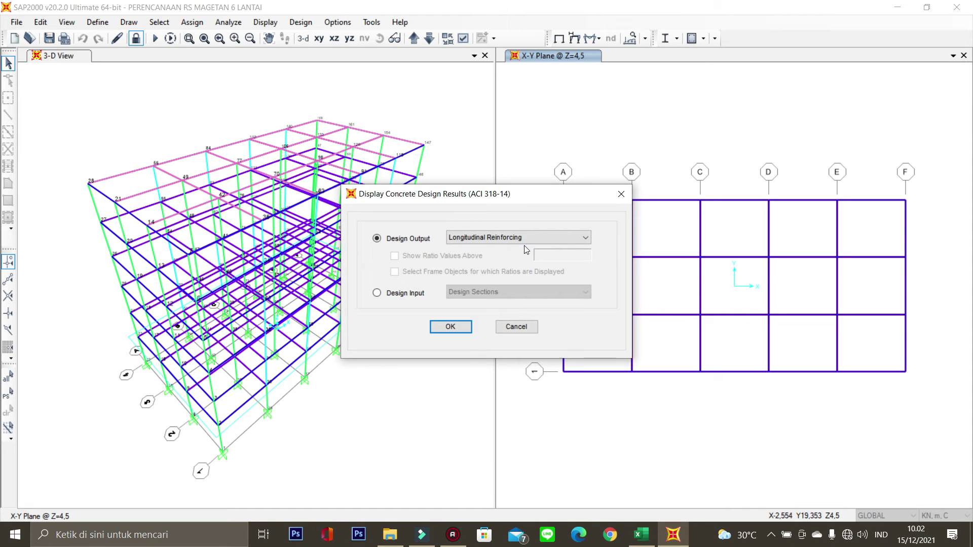
{"action": "left_click", "coordinate": [451, 327]}
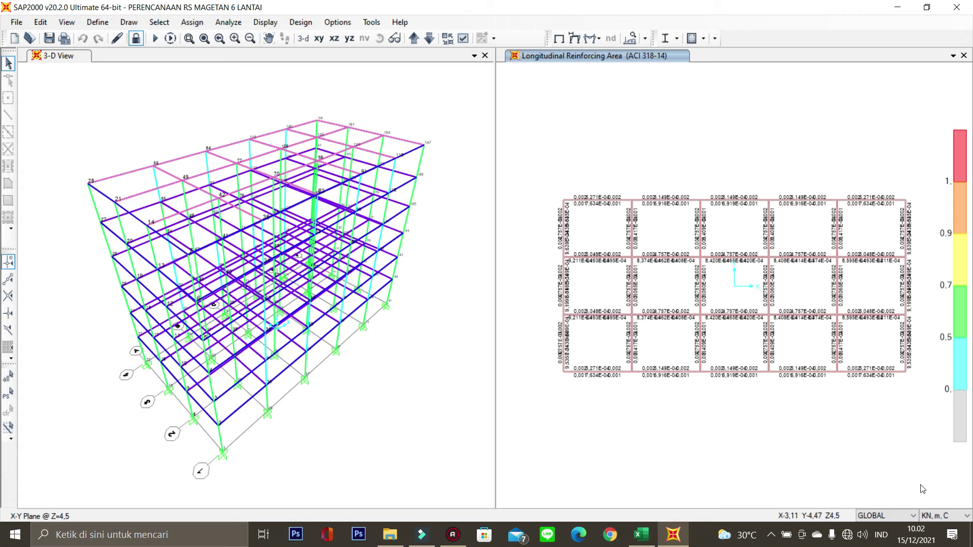
{"action": "left_click", "coordinate": [948, 513]}
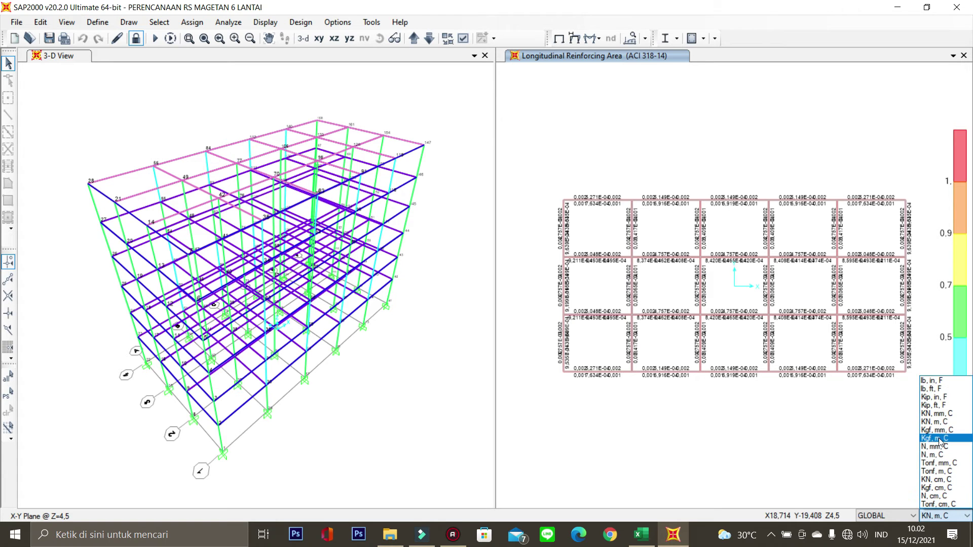
{"action": "left_click", "coordinate": [945, 447]}
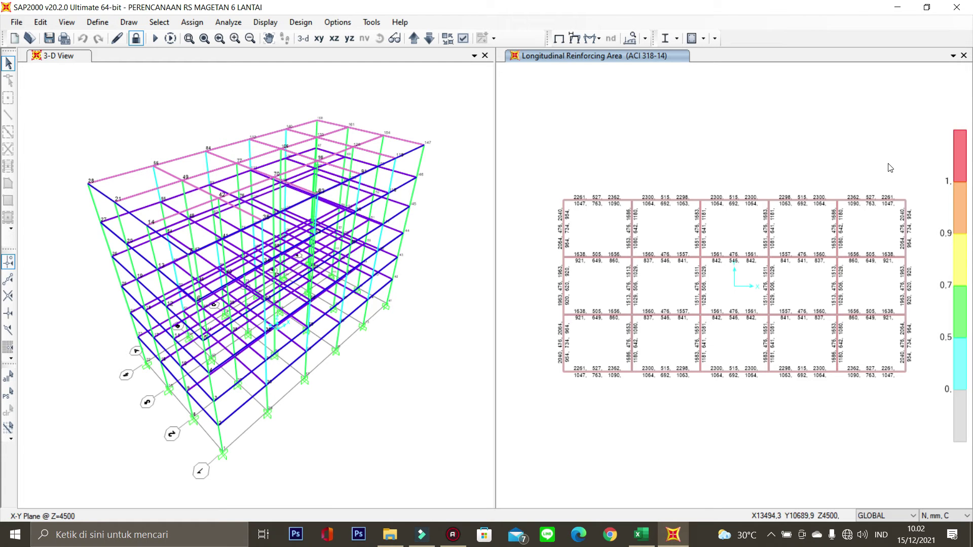
- Switch to the Excel workbook Penulangan Komponen Struktur and review the beam flexural design table on the Desain Balok Lentur sheet
{"action": "left_click", "coordinate": [644, 533]}
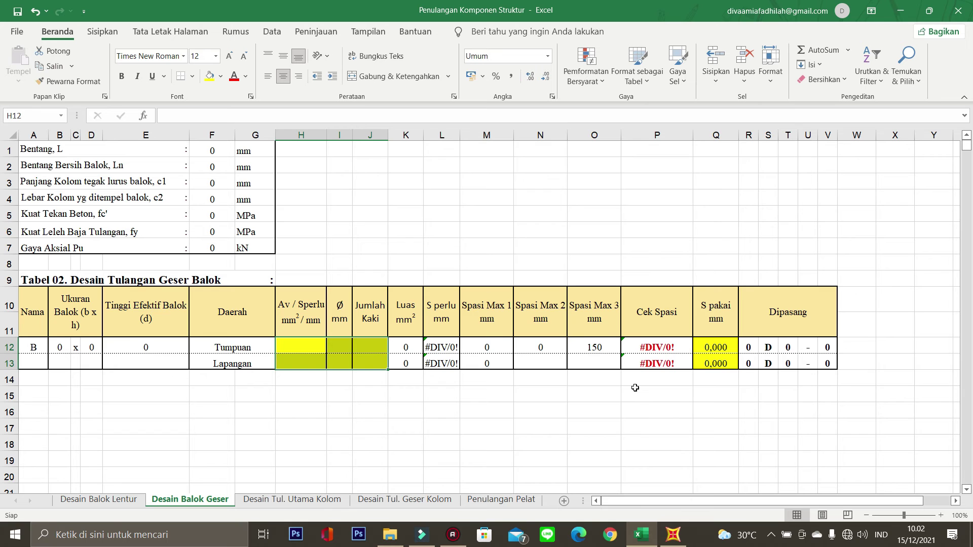
{"action": "left_click", "coordinate": [115, 502]}
{"action": "left_click_drag", "start_coordinate": [615, 501], "coordinate": [714, 500]}
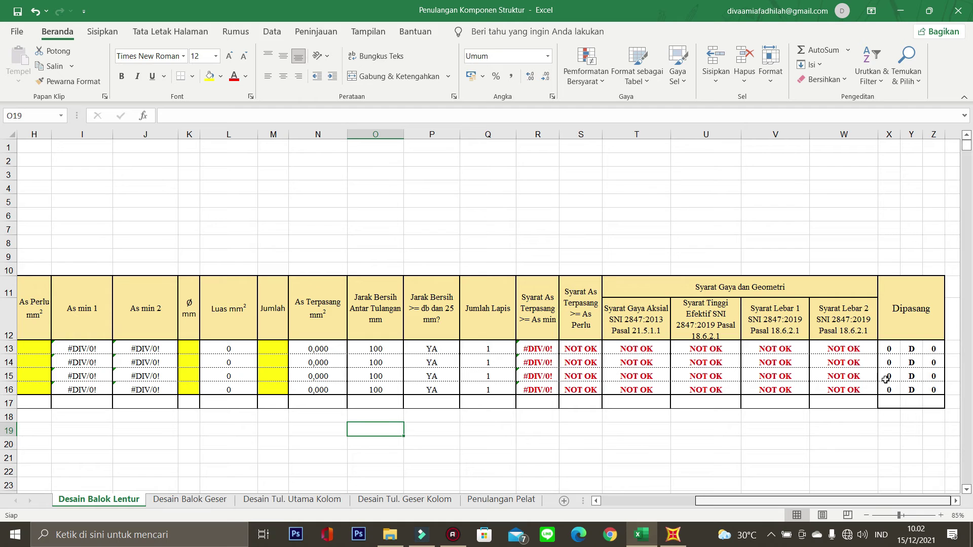
{"action": "left_click_drag", "start_coordinate": [779, 501], "coordinate": [671, 504]}
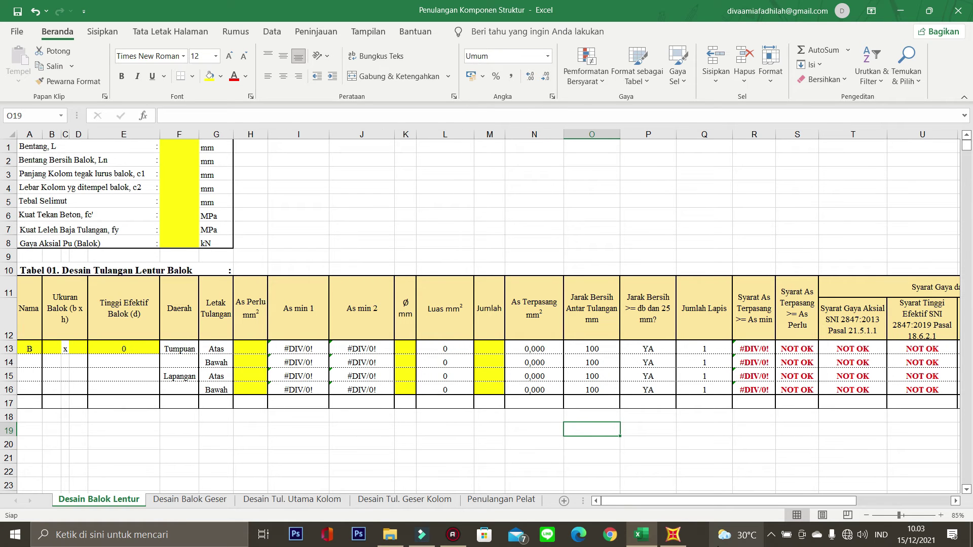
- Switch back to SAP2000 and examine the beams' longitudinal reinforcing areas on the plan up close
{"action": "mouse_move", "coordinate": [675, 538]}
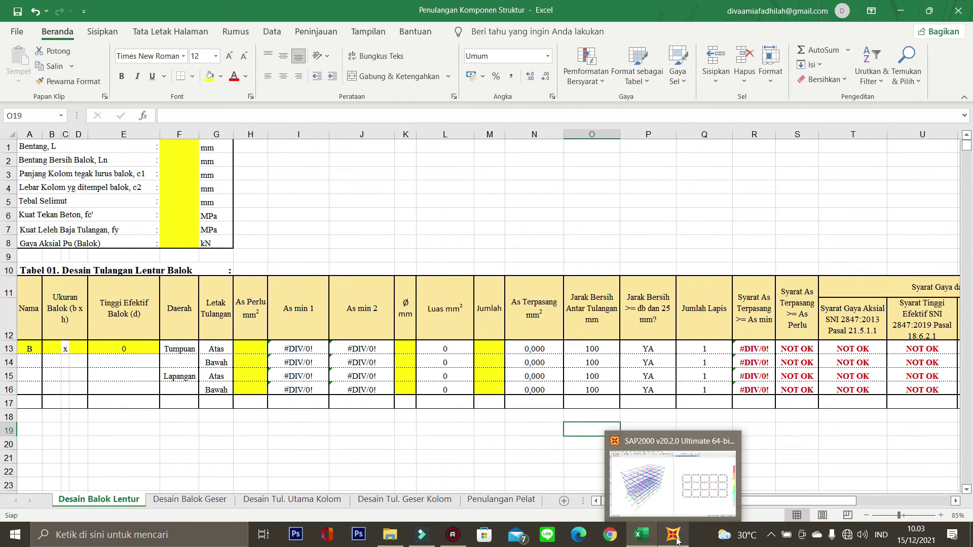
{"action": "left_click", "coordinate": [688, 507]}
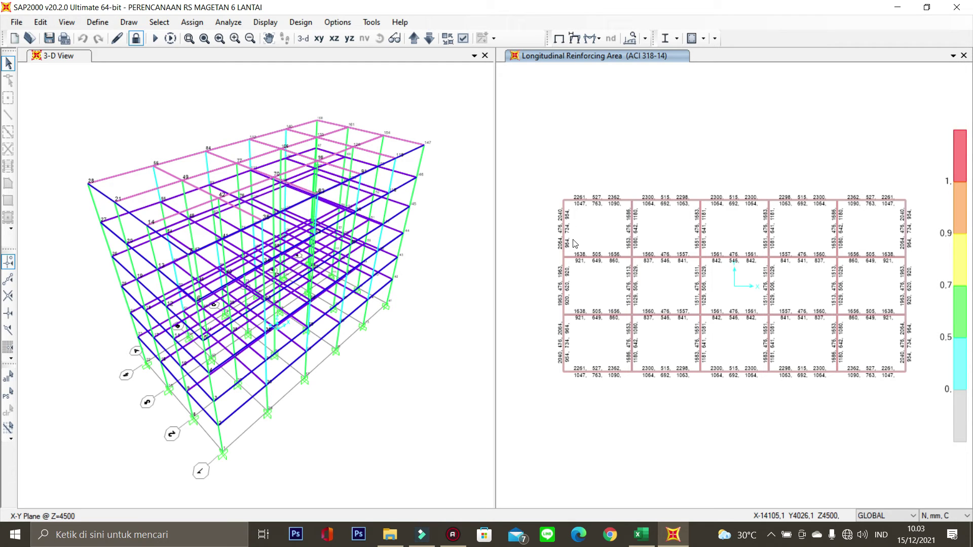
{"action": "scroll", "coordinate": [574, 244], "scroll_direction": "up", "scroll_amount": 2}
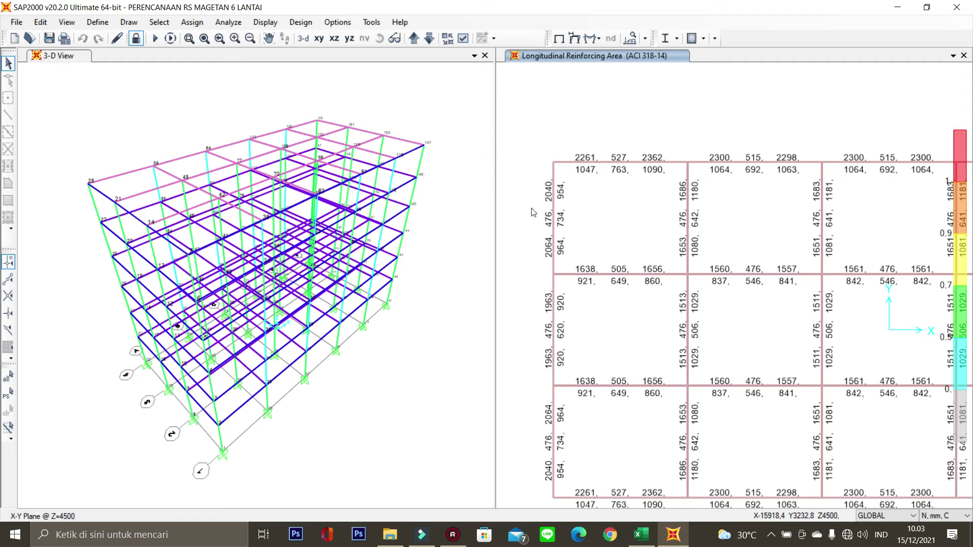
- Switch to the Excel workbook Penulangan Komponen Struktur and enter 5000 mm as the beam span (Bentang, L)
{"action": "left_click", "coordinate": [648, 536]}
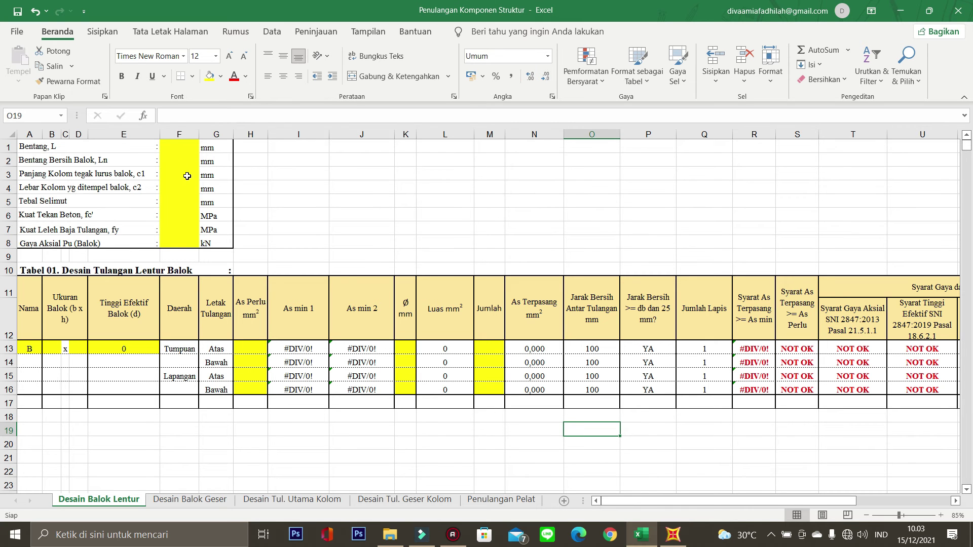
{"action": "left_click", "coordinate": [176, 148]}
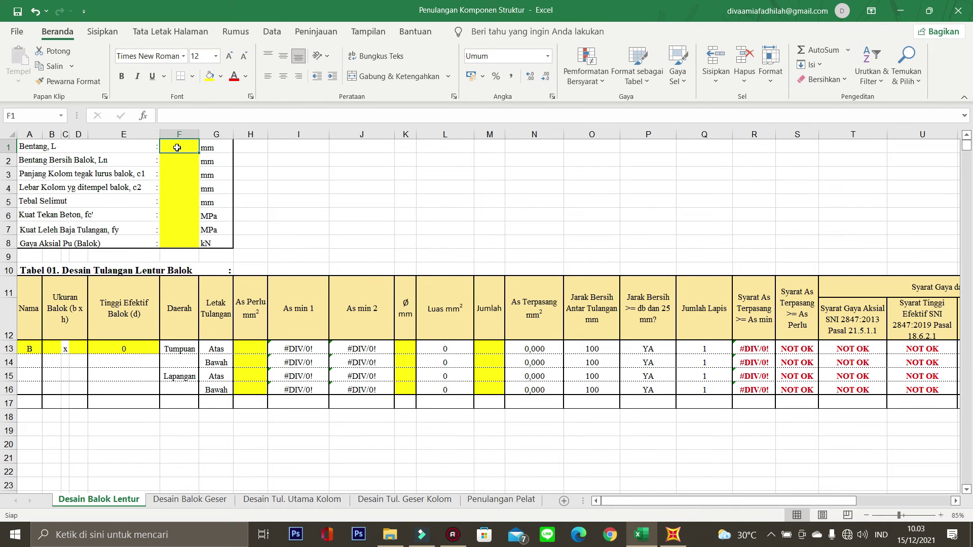
{"action": "key", "text": "alt+h"}
{"action": "key", "text": "a"}
{"action": "key", "text": "c"}
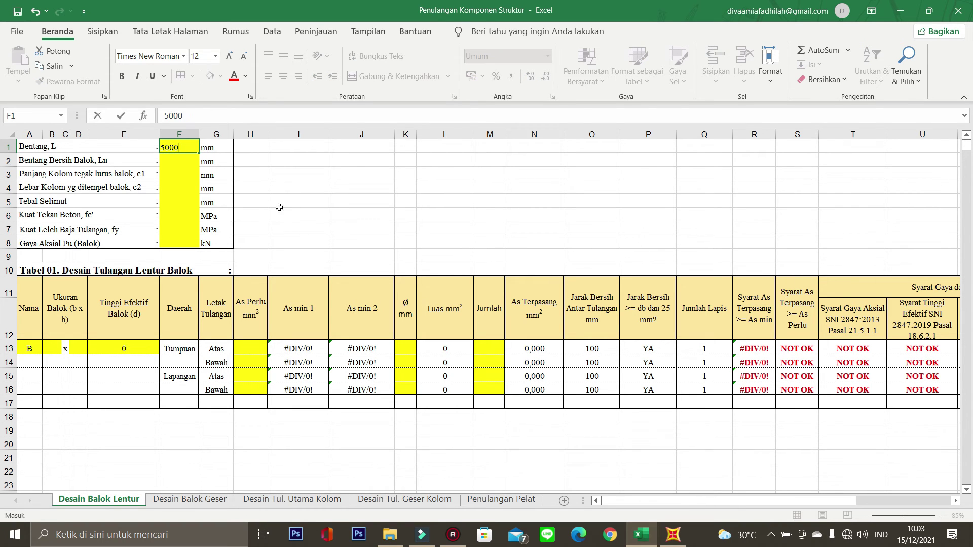
- Calculate the clear beam span (Bentang Bersih Balok, Ln) with the formula =5000-500
{"action": "left_click", "coordinate": [187, 156]}
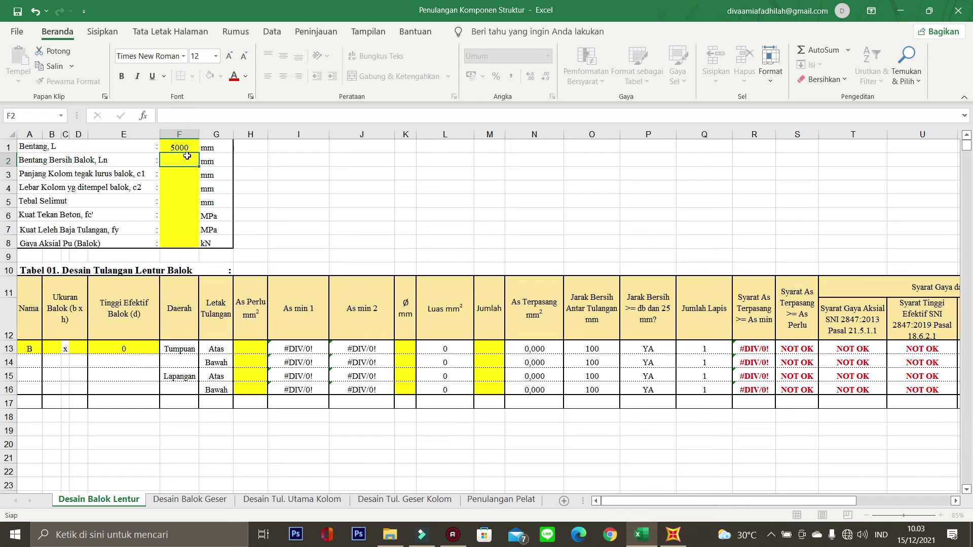
{"action": "type", "text": "5000-500"}
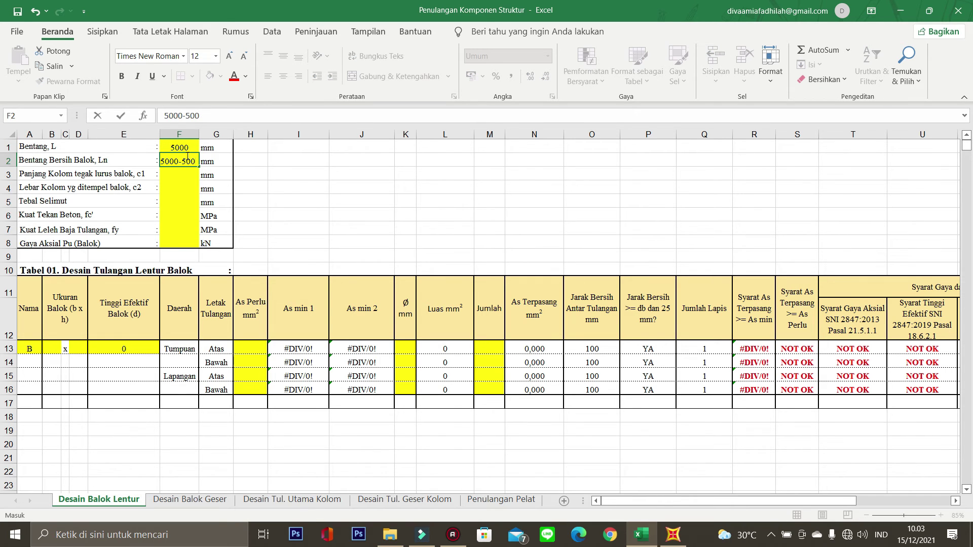
{"action": "left_click", "coordinate": [190, 177]}
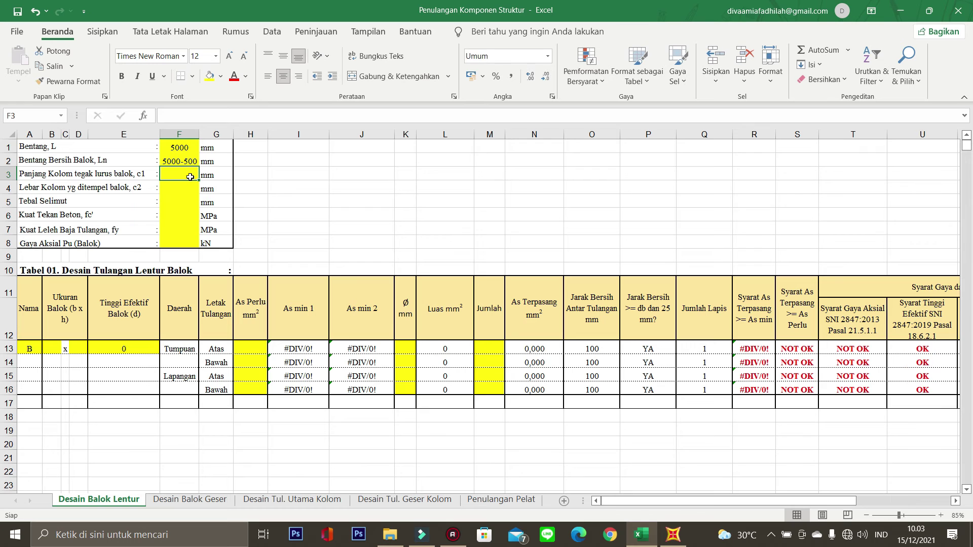
{"action": "left_click", "coordinate": [189, 161]}
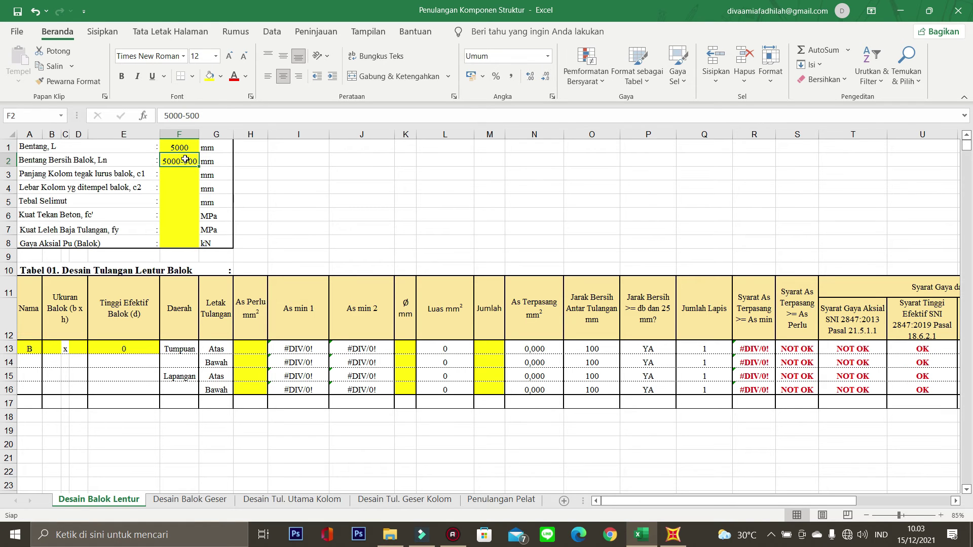
{"action": "left_click", "coordinate": [163, 118]}
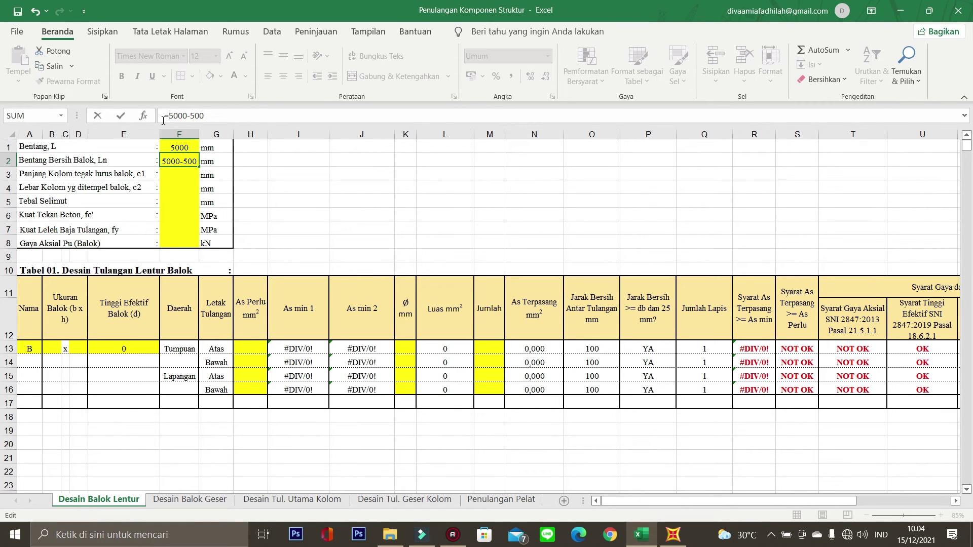
{"action": "type", "text": "="}
{"action": "key", "text": "Return"}
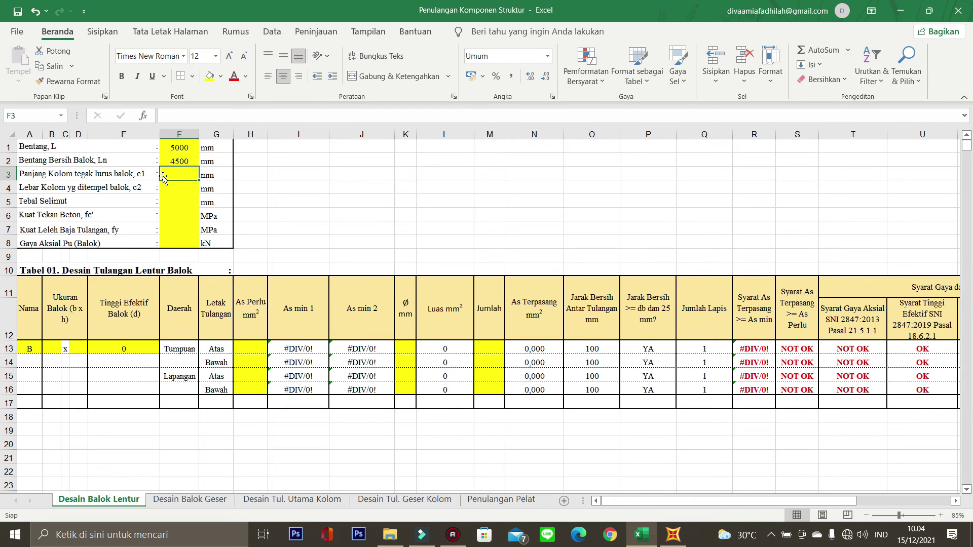
- Set column dimensions c1 and c2 to 500 mm each and the concrete cover (Tebal Selimut) to 40 mm
{"action": "type", "text": "500"}
{"action": "key", "text": "Return"}
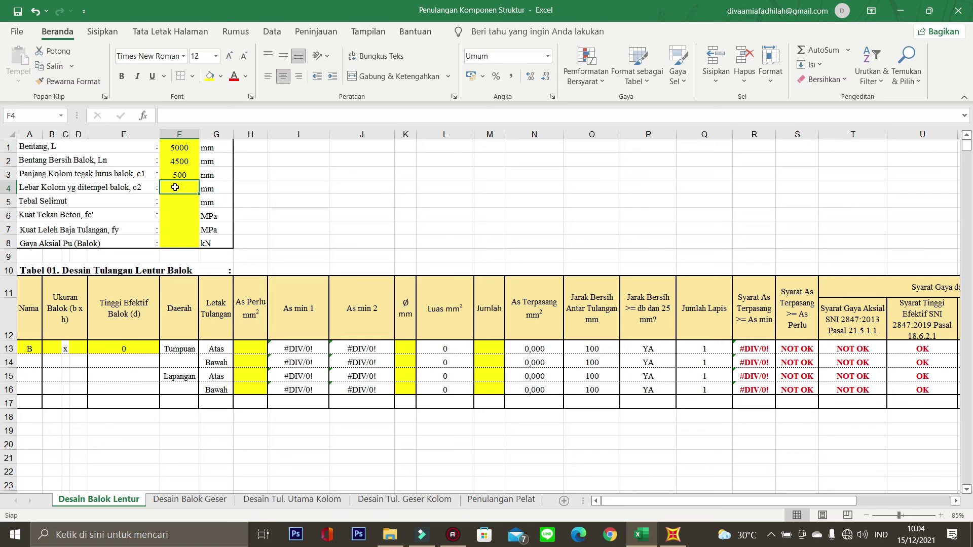
{"action": "type", "text": "500"}
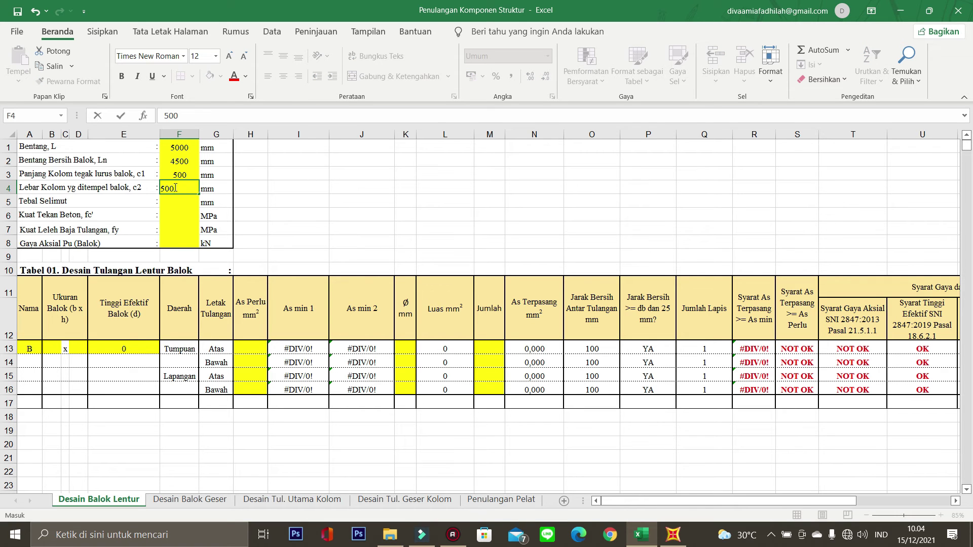
{"action": "key", "text": "Return"}
{"action": "type", "text": "40"}
{"action": "key", "text": "Return"}
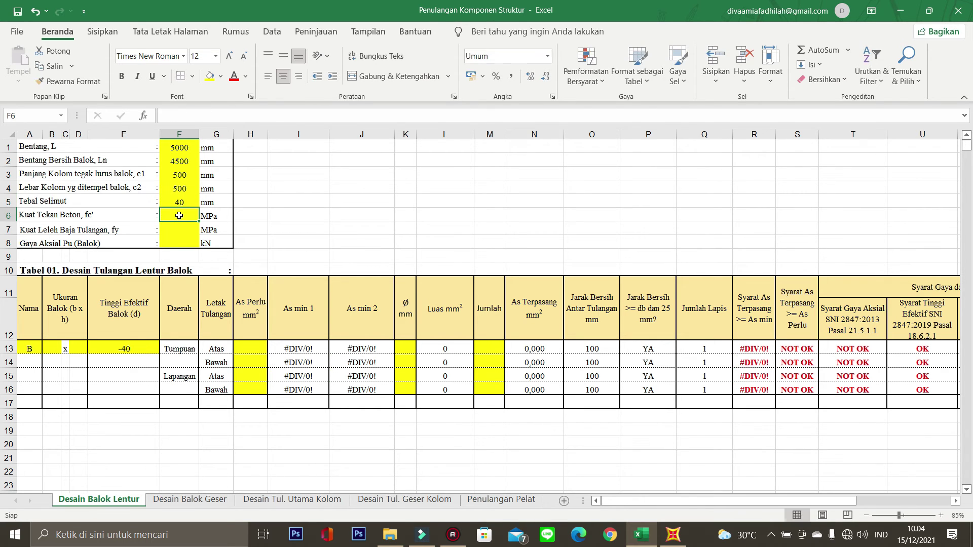
- Set the concrete compressive strength fc' to 30 MPa and the reinforcement yield strength fy to 400 MPa
{"action": "type", "text": "30"}
{"action": "left_click", "coordinate": [182, 226]}
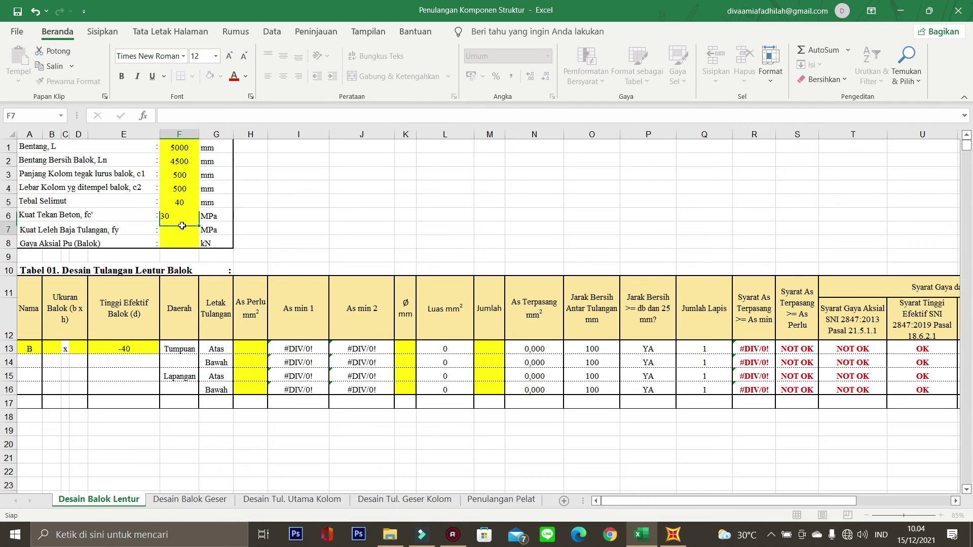
{"action": "type", "text": "40"}
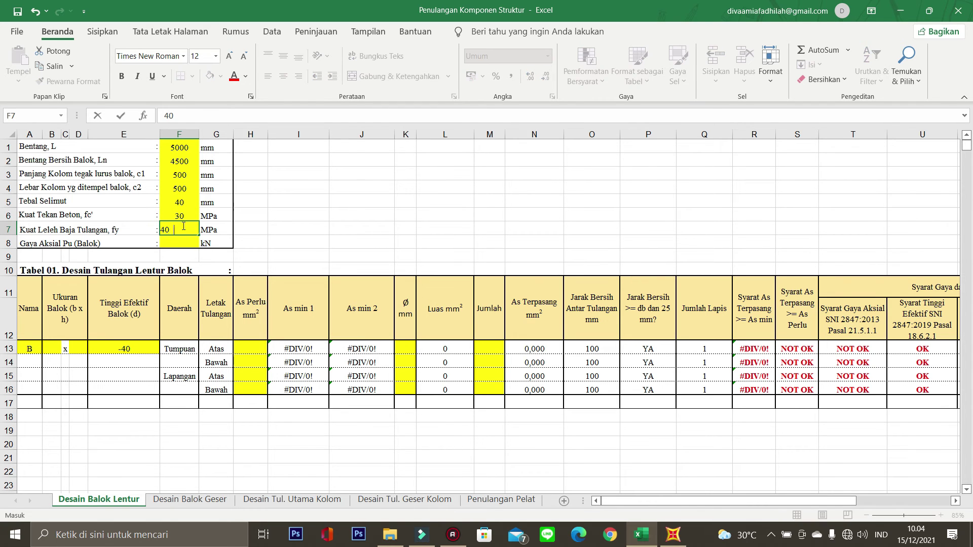
{"action": "type", "text": "0"}
{"action": "left_click", "coordinate": [185, 247]}
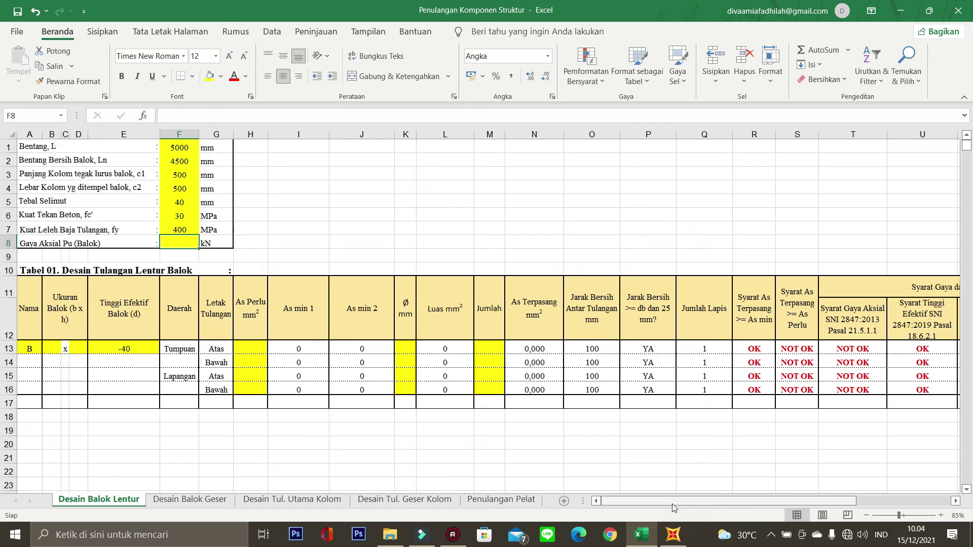
- Switch to SAP2000 and check the governing load combination in the concrete beam design information of edge beam 277
{"action": "left_click", "coordinate": [682, 539]}
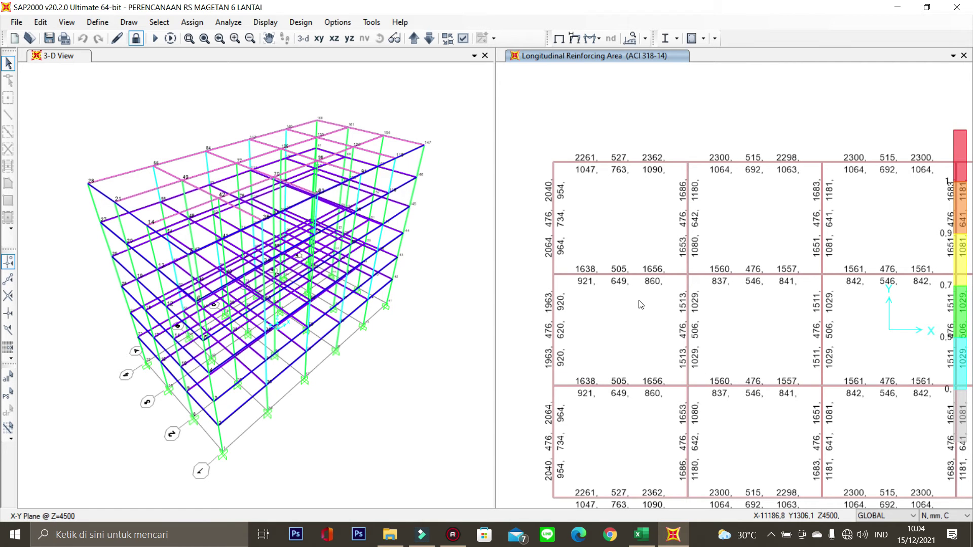
{"action": "scroll", "coordinate": [640, 304], "scroll_direction": "down", "scroll_amount": 3}
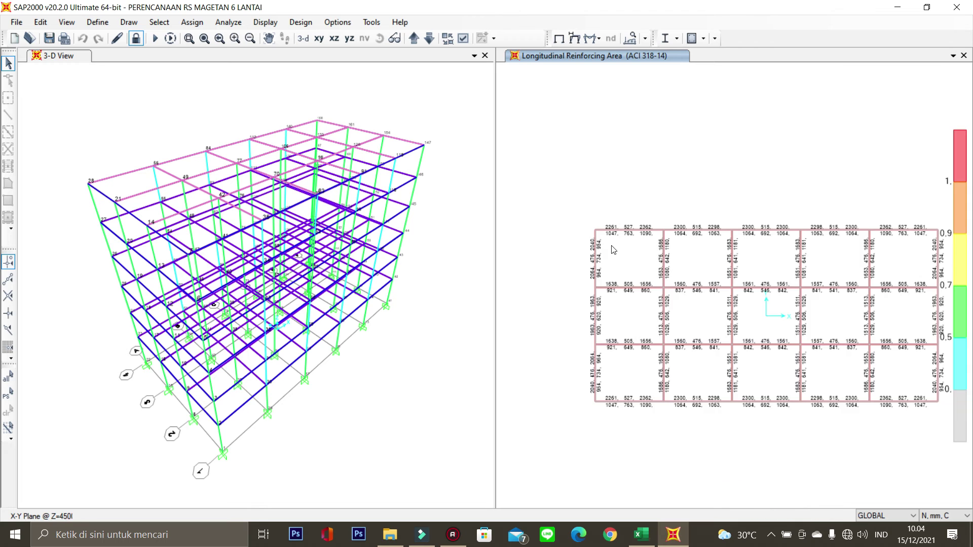
{"action": "scroll", "coordinate": [610, 249], "scroll_direction": "up", "scroll_amount": 2}
{"action": "left_click", "coordinate": [580, 257]}
{"action": "right_click", "coordinate": [581, 258]}
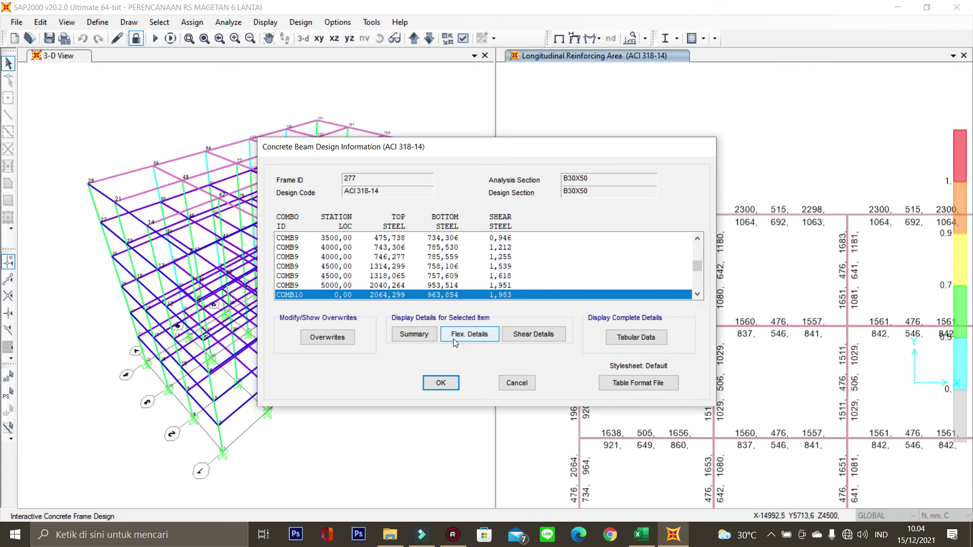
{"action": "left_click", "coordinate": [443, 385]}
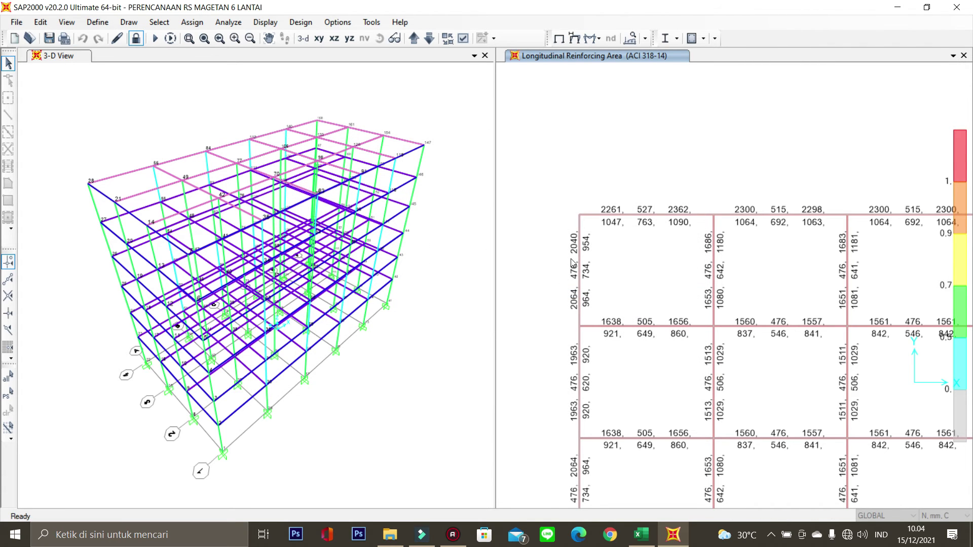
- Display the frame axial force diagram for COMB10 with values shown and set the units to KN, m, C
{"action": "left_click", "coordinate": [591, 39]}
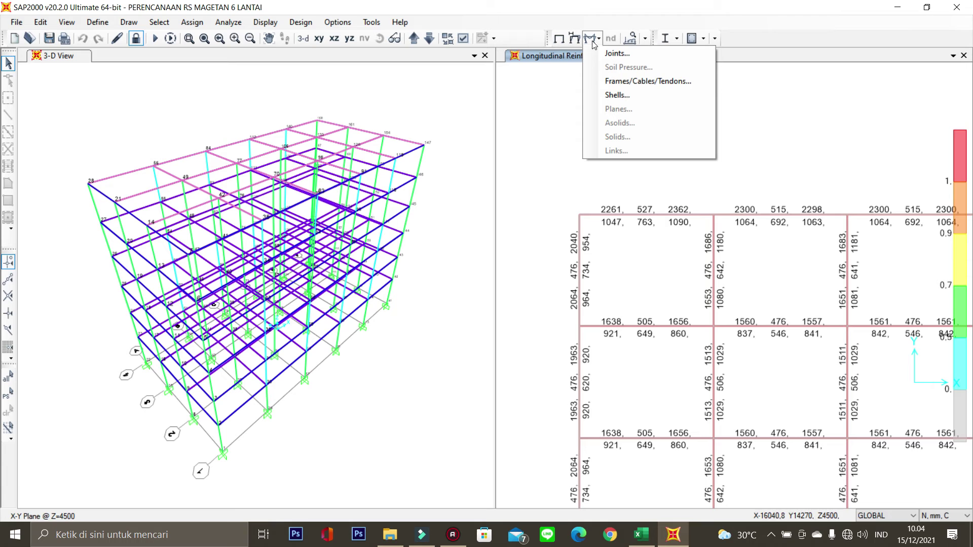
{"action": "left_click", "coordinate": [634, 81]}
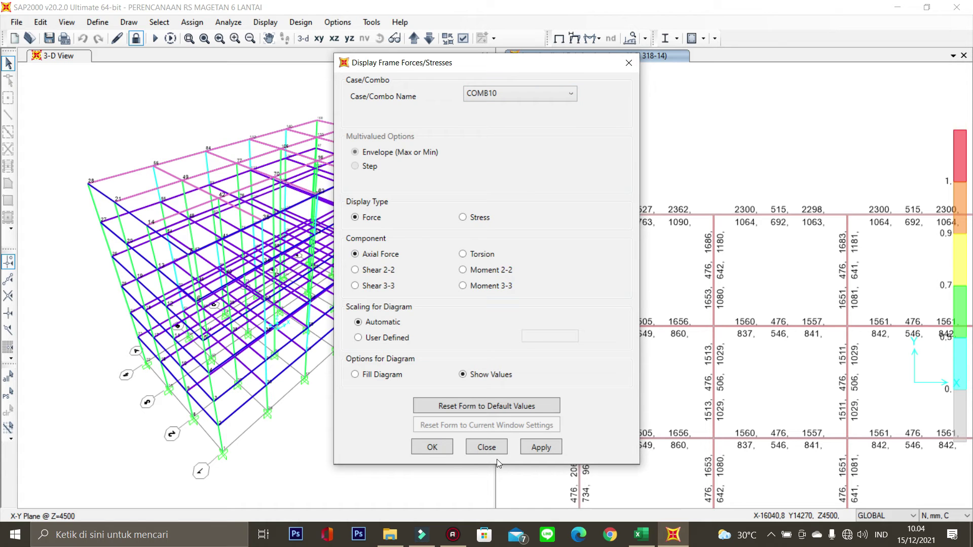
{"action": "left_click", "coordinate": [447, 449]}
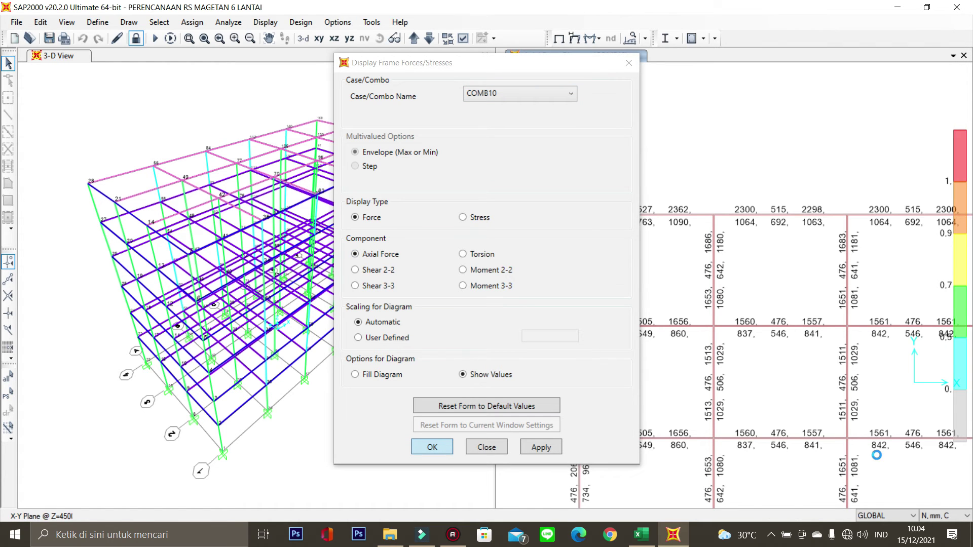
{"action": "left_click", "coordinate": [959, 515]}
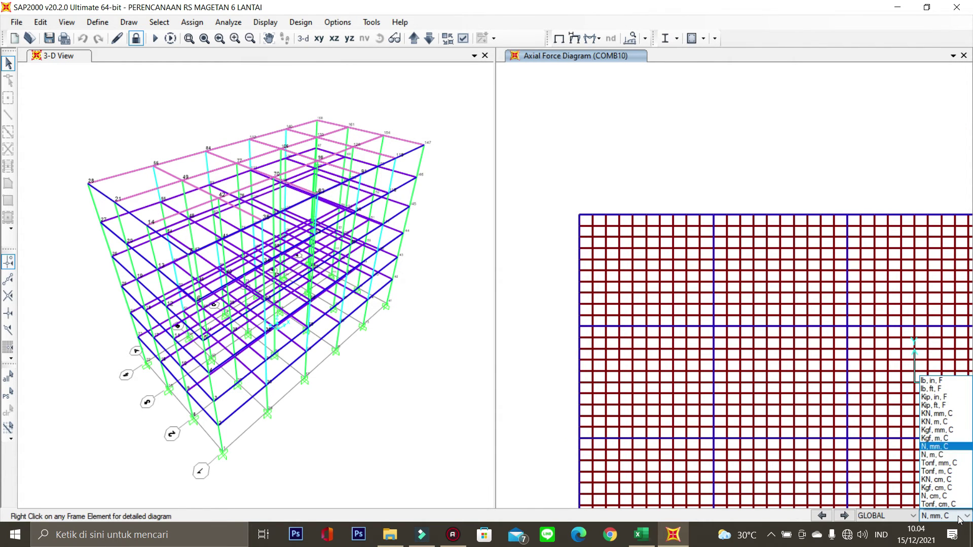
{"action": "left_click", "coordinate": [940, 422]}
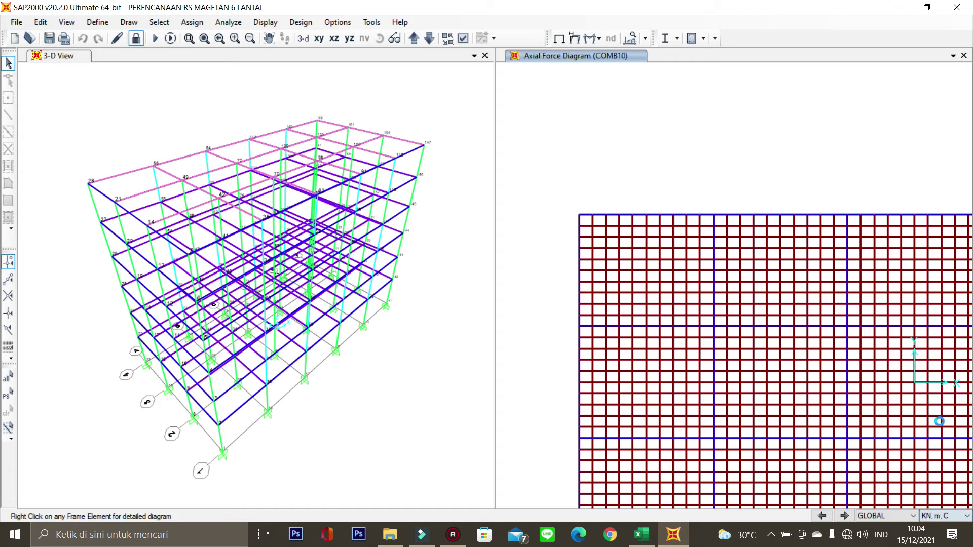
- Read the maximum axial force of edge beam 277 and enter 10,79 kN as Gaya Aksial Pu (Balok) in Excel
{"action": "mouse_move", "coordinate": [580, 252]}
{"action": "right_click", "coordinate": [579, 251]}
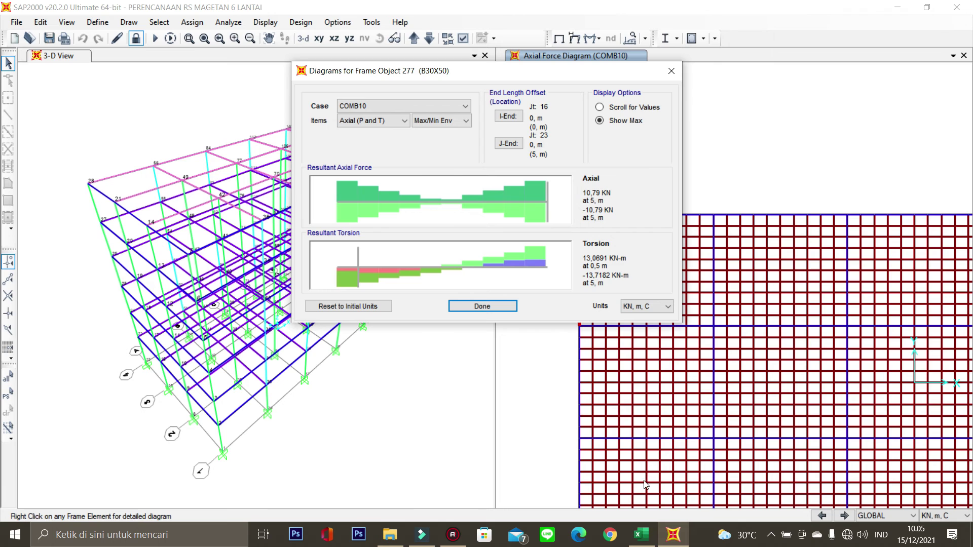
{"action": "left_click", "coordinate": [641, 535]}
{"action": "type", "text": "10,79"}
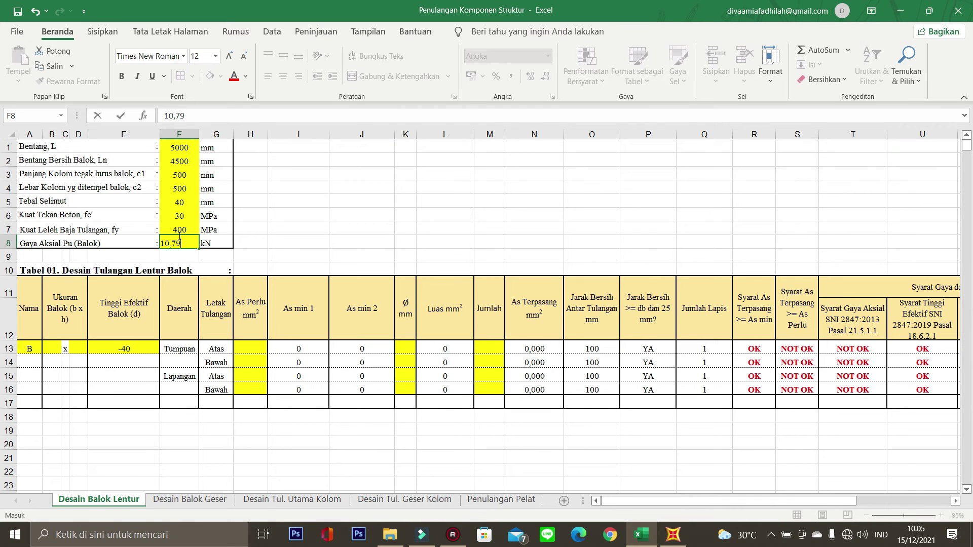
{"action": "key", "text": "Return"}
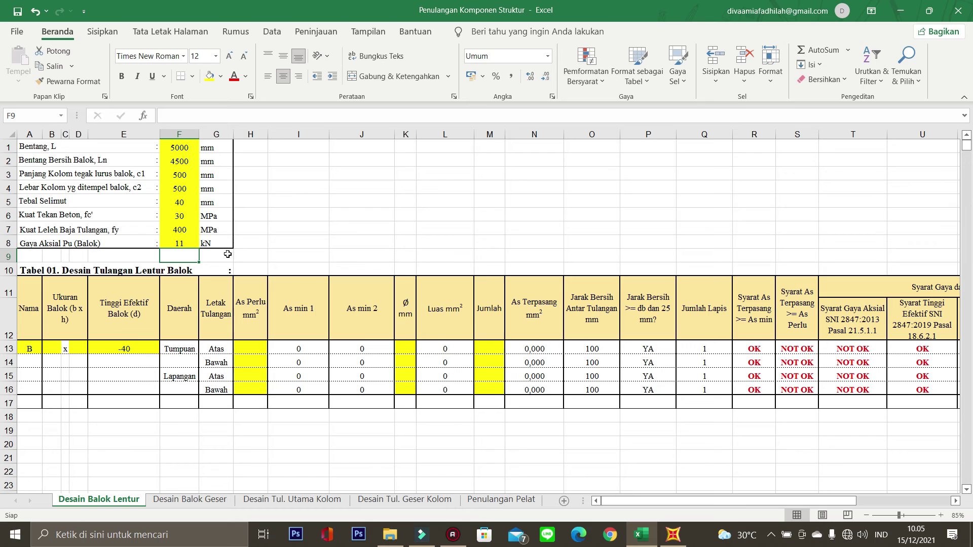
- Enter the beam size (b x h) as 300 x 500 in the flexural reinforcement table
{"action": "left_click", "coordinate": [56, 348]}
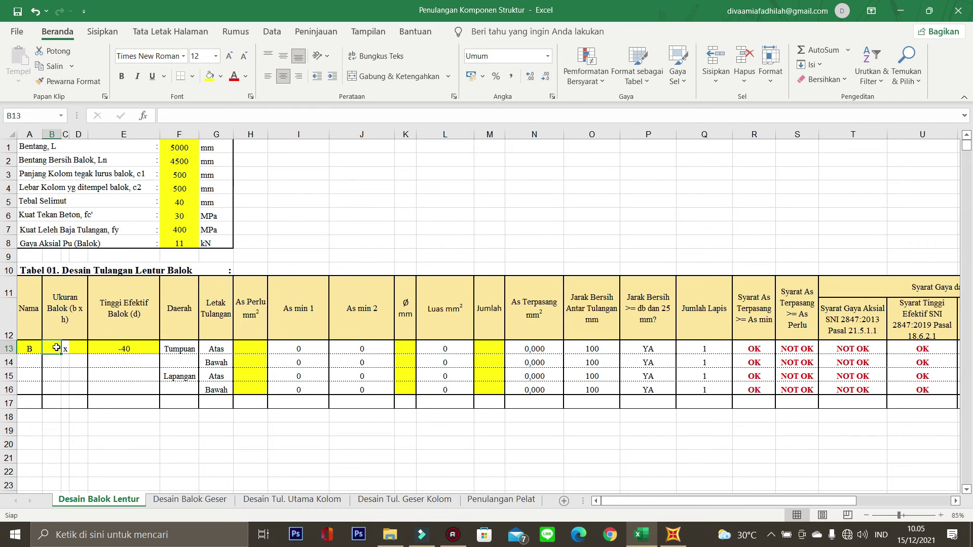
{"action": "type", "text": "30"}
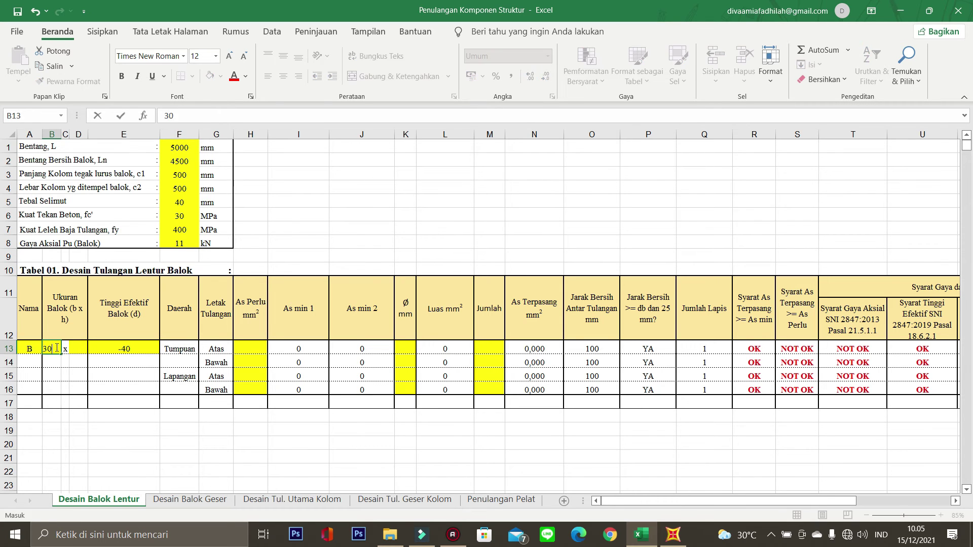
{"action": "type", "text": "0"}
{"action": "left_click", "coordinate": [77, 349]}
{"action": "type", "text": "500"}
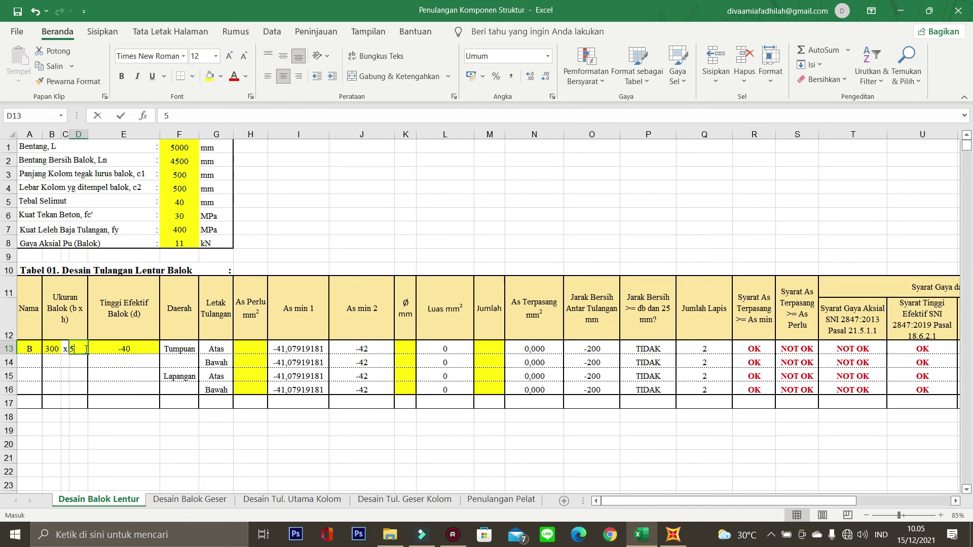
{"action": "left_click", "coordinate": [111, 363]}
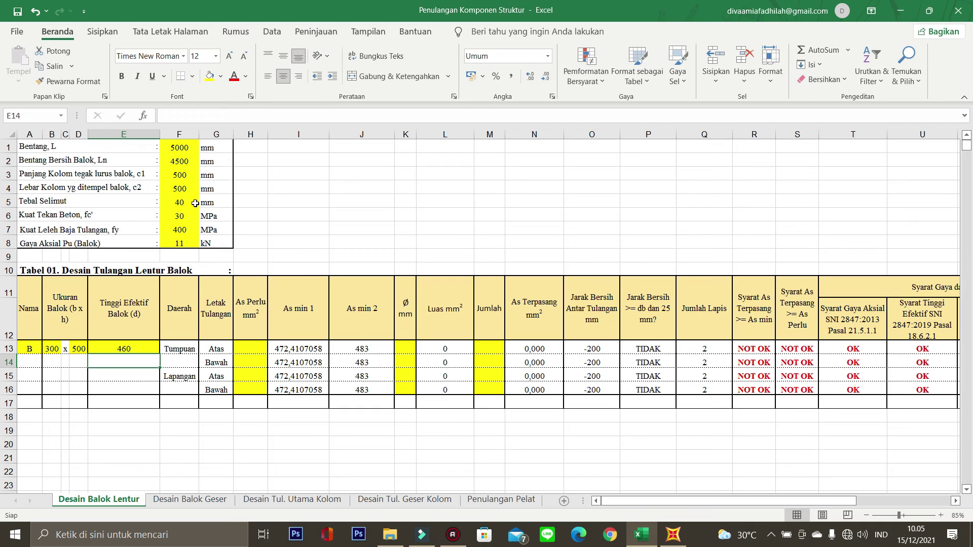
- Switch to SAP2000, close the diagrams of frame object 277 and display the longitudinal reinforcing from the concrete design results
{"action": "left_click", "coordinate": [250, 353]}
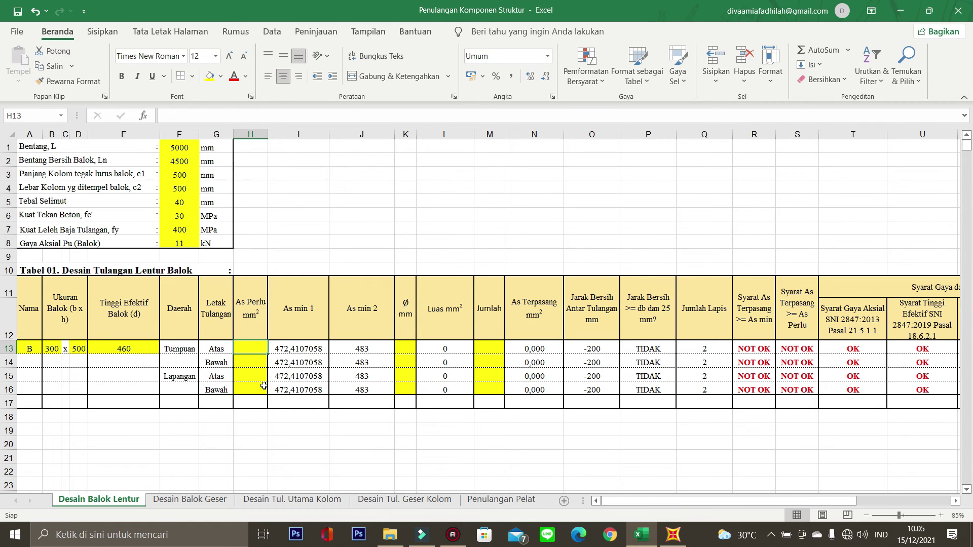
{"action": "left_click", "coordinate": [672, 533]}
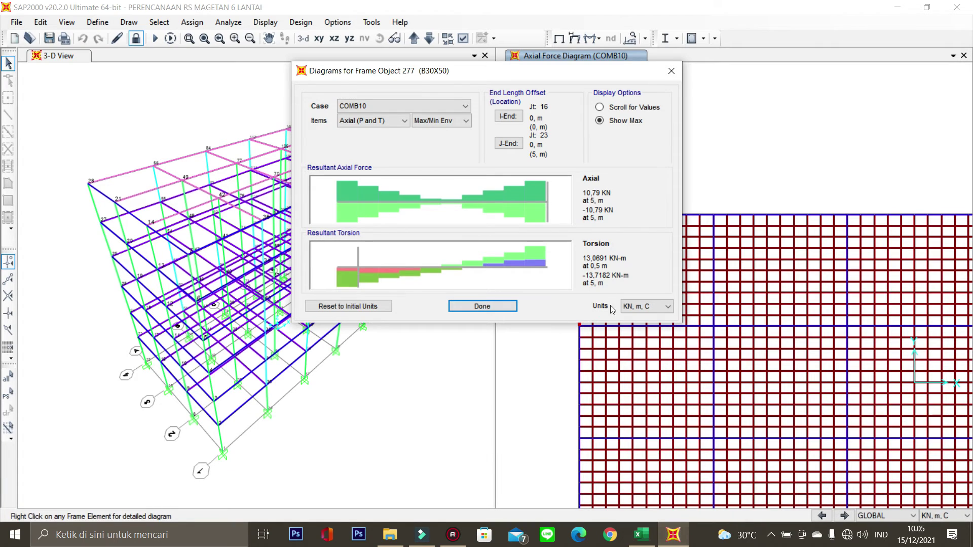
{"action": "left_click", "coordinate": [505, 306]}
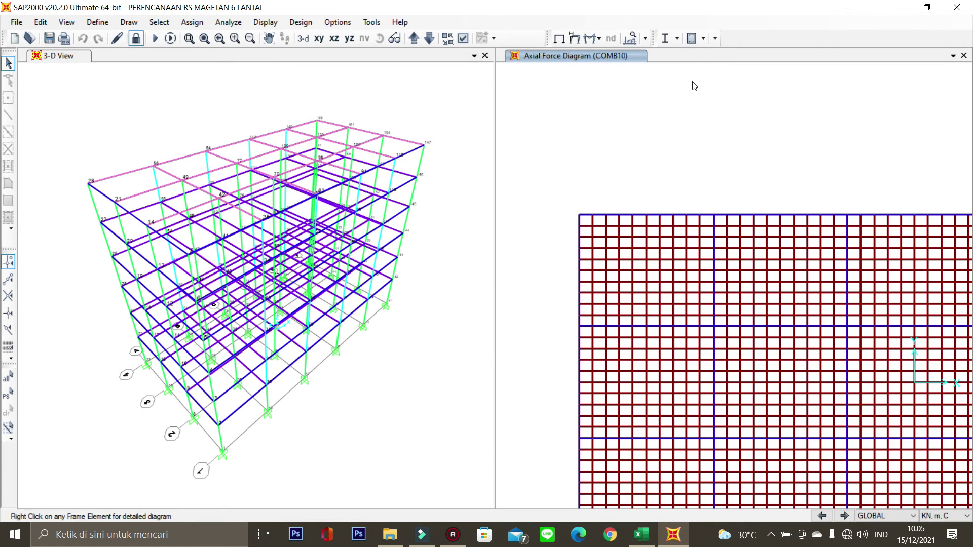
{"action": "left_click", "coordinate": [703, 37]}
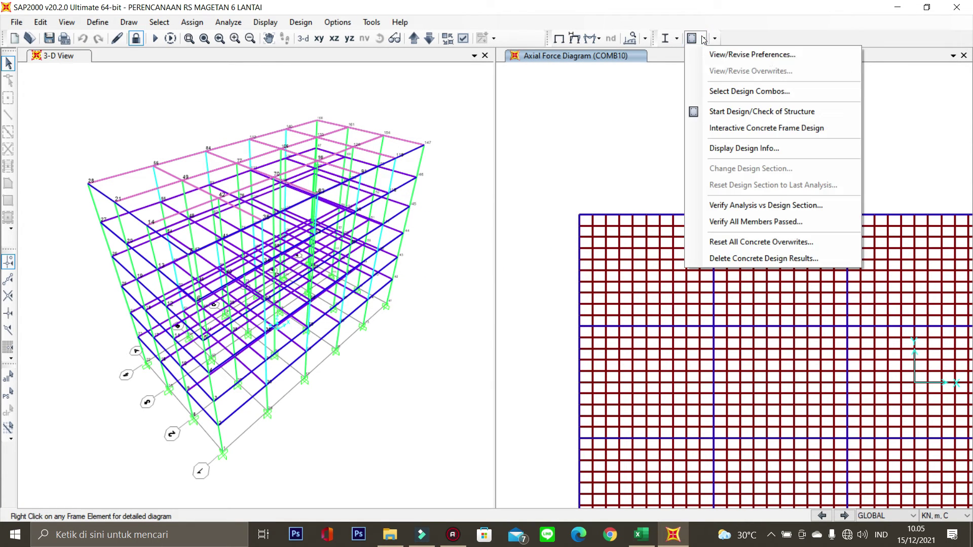
{"action": "left_click", "coordinate": [745, 149]}
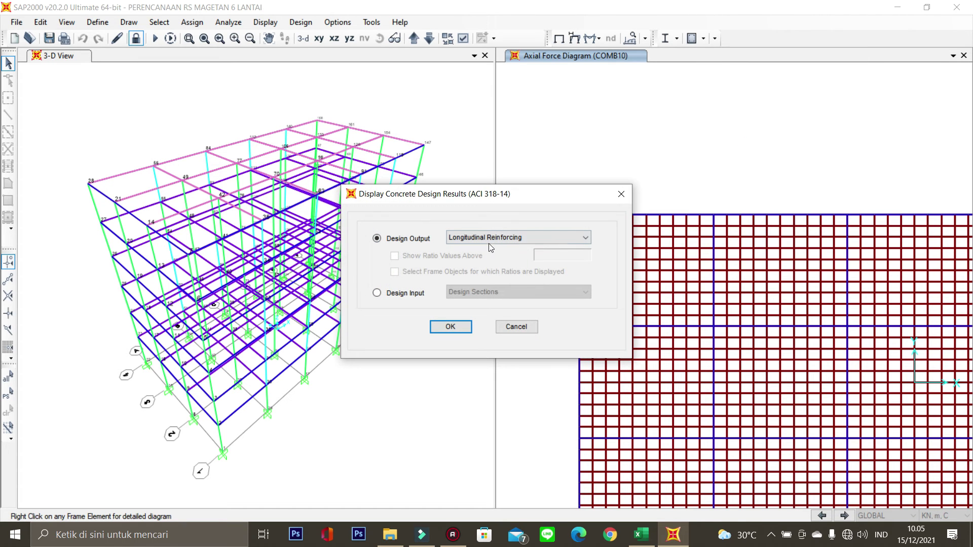
{"action": "left_click", "coordinate": [450, 326]}
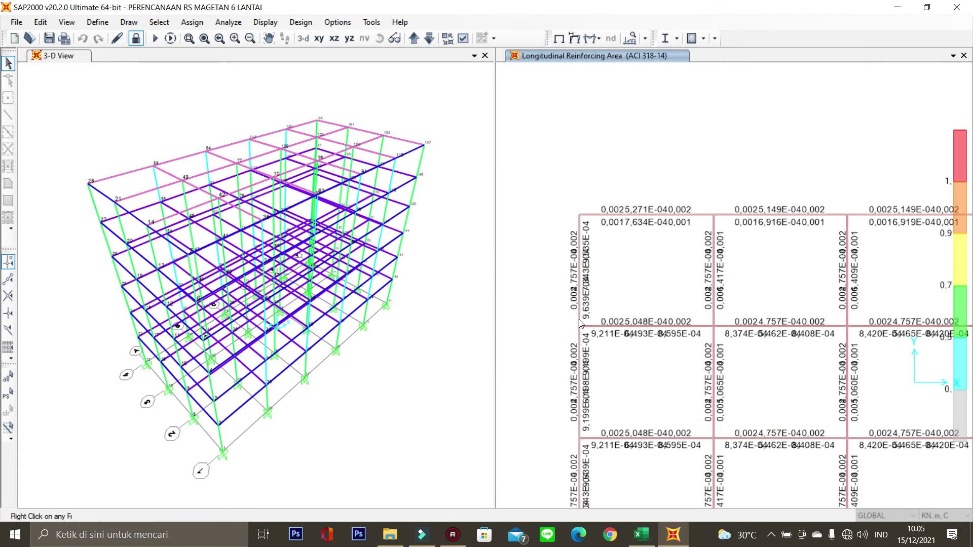
- Set the model's display units to N, mm, C for the longitudinal reinforcing areas
{"action": "left_click", "coordinate": [945, 515]}
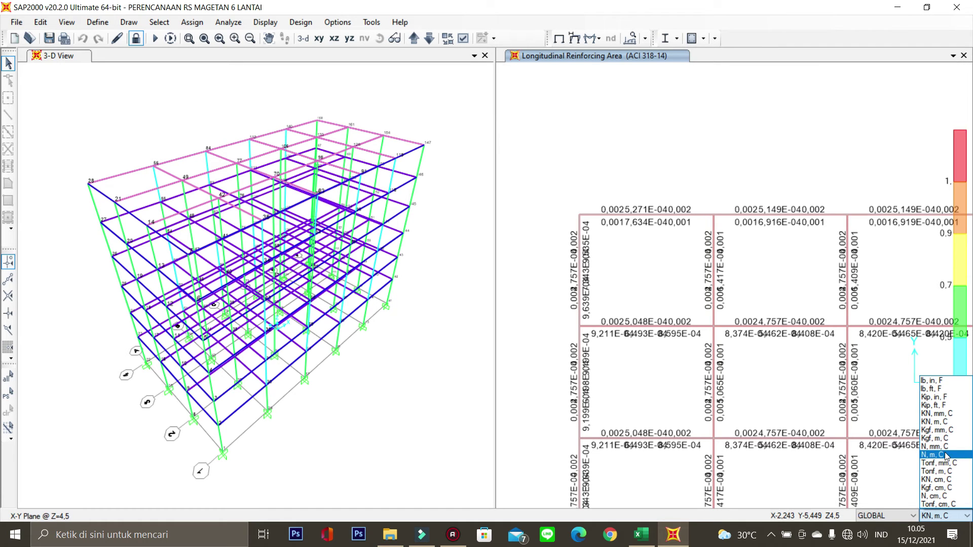
{"action": "left_click", "coordinate": [945, 454]}
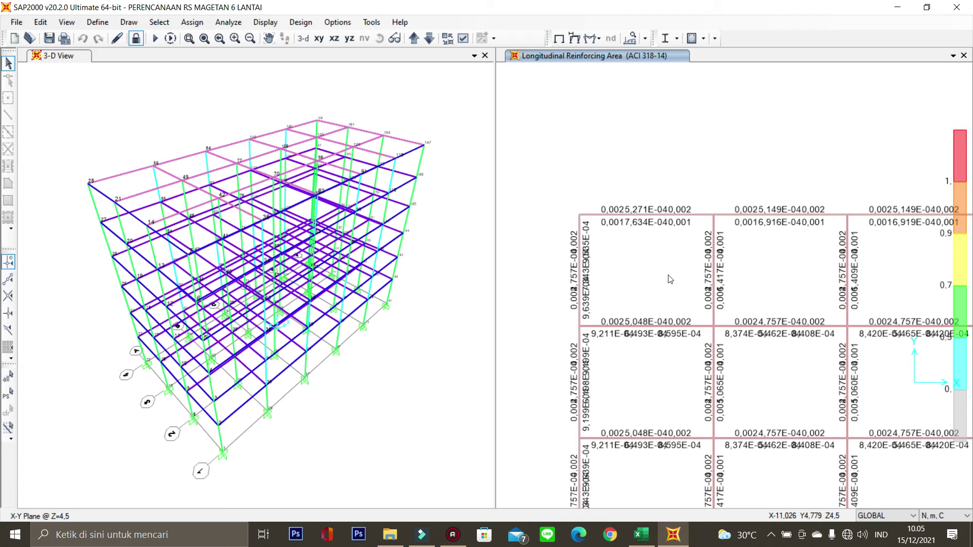
{"action": "left_click", "coordinate": [940, 515]}
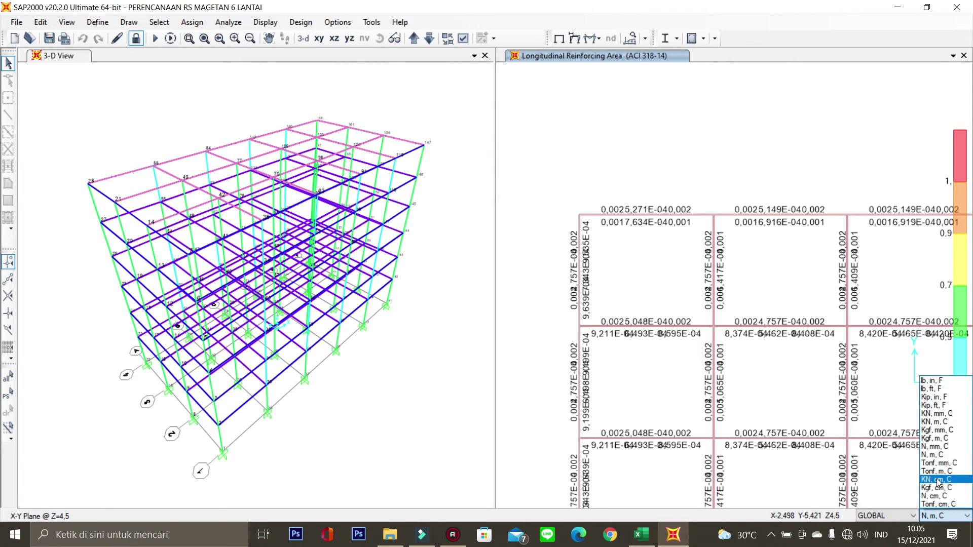
{"action": "left_click", "coordinate": [935, 446]}
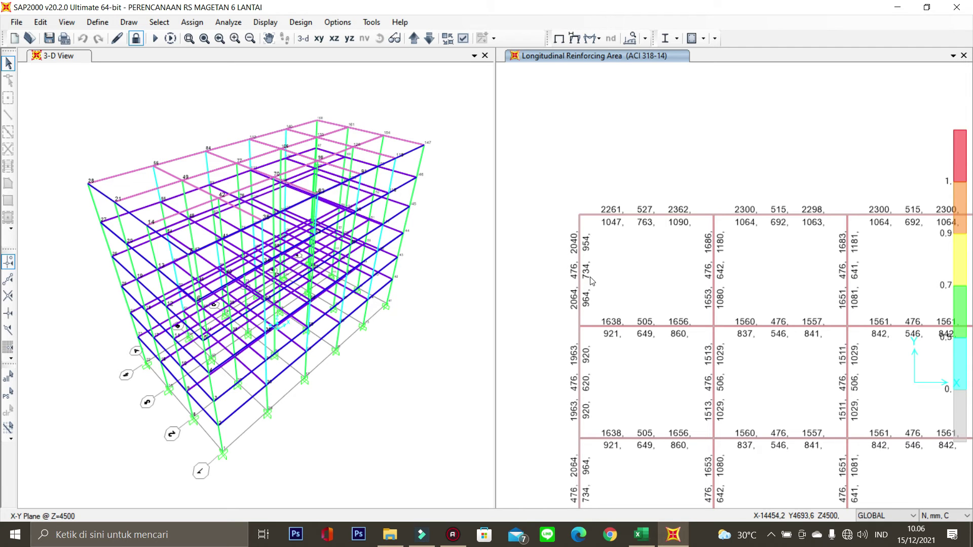
- In Excel, enter the required support (Tumpuan) reinforcement areas read from SAP2000: 2064 mm² for Atas and 964 mm² for Bawah
{"action": "left_click", "coordinate": [640, 534]}
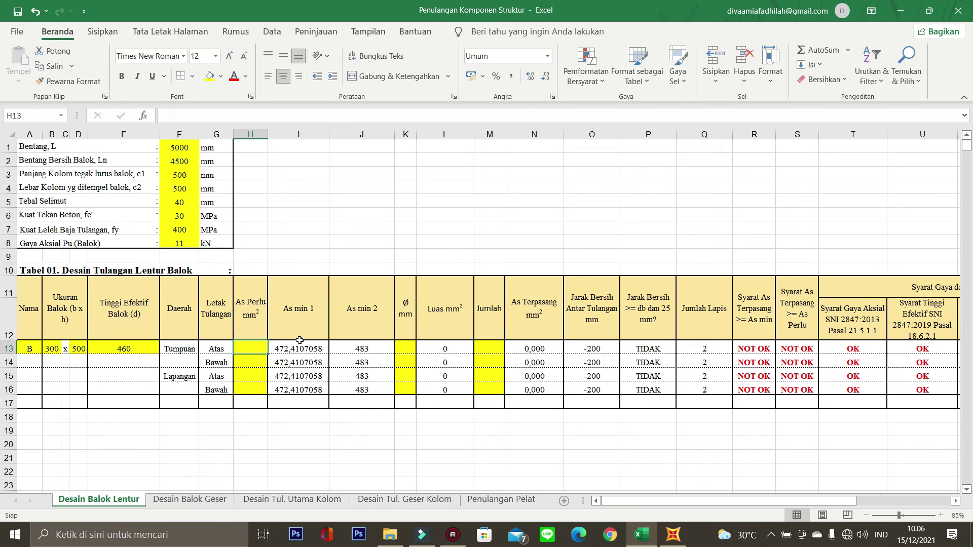
{"action": "type", "text": "2064"}
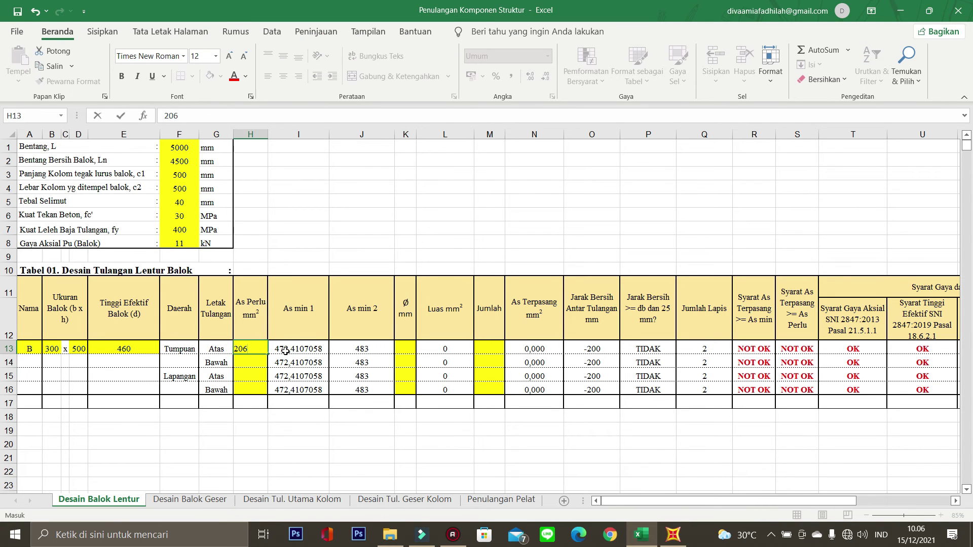
{"action": "left_click", "coordinate": [670, 536]}
{"action": "left_click", "coordinate": [641, 535]}
{"action": "left_click", "coordinate": [251, 363]}
{"action": "type", "text": "964"}
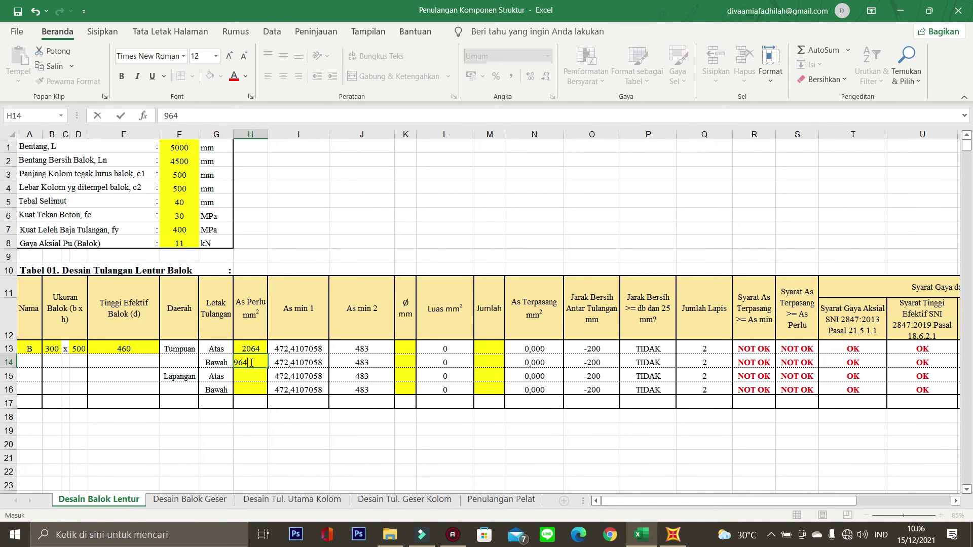
{"action": "key", "text": "Return"}
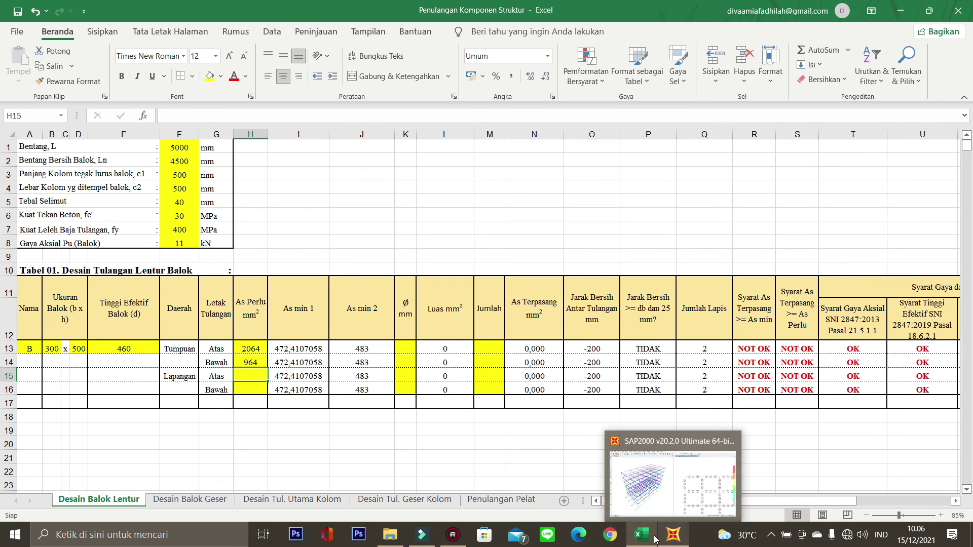
- Read the edge beam's midspan reinforcing areas in SAP2000 and enter 476 mm² for Lapangan Atas and 734 mm² for Bawah in Excel
{"action": "left_click", "coordinate": [671, 536]}
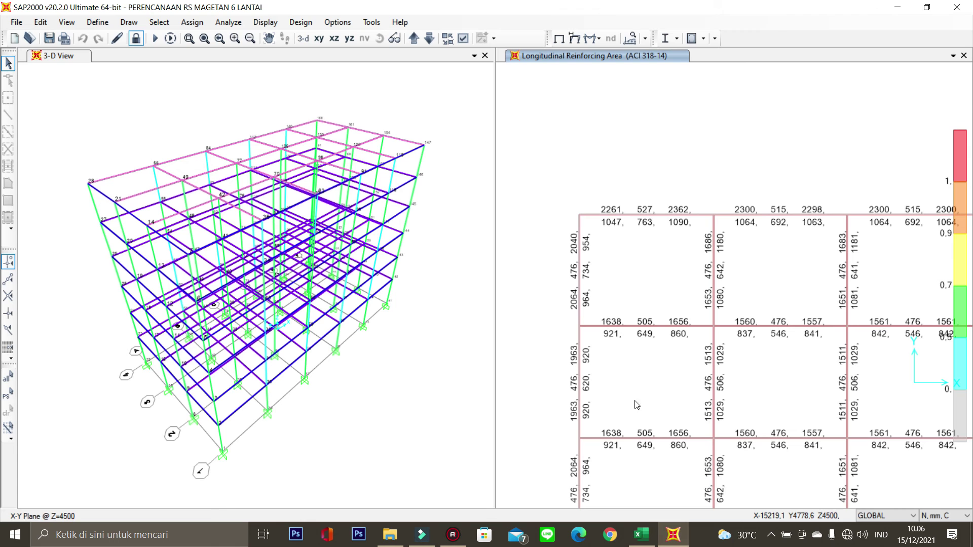
{"action": "left_click", "coordinate": [672, 533]}
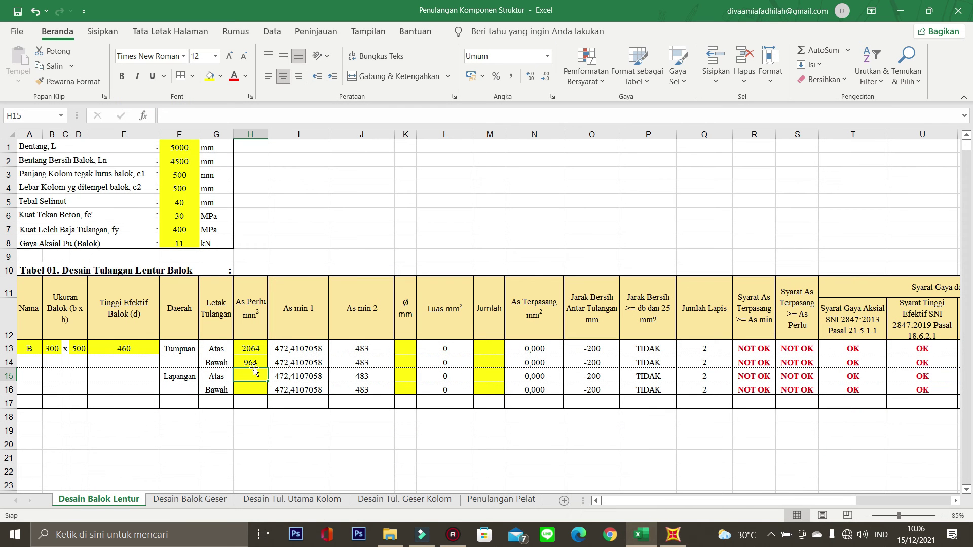
{"action": "type", "text": "476"}
{"action": "left_click", "coordinate": [257, 390]}
{"action": "type", "text": "734"}
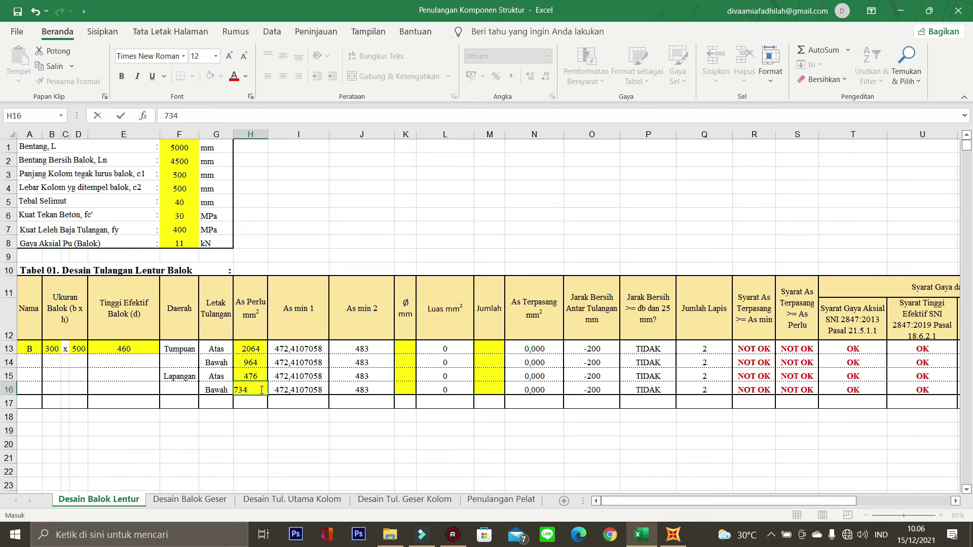
{"action": "key", "text": "Return"}
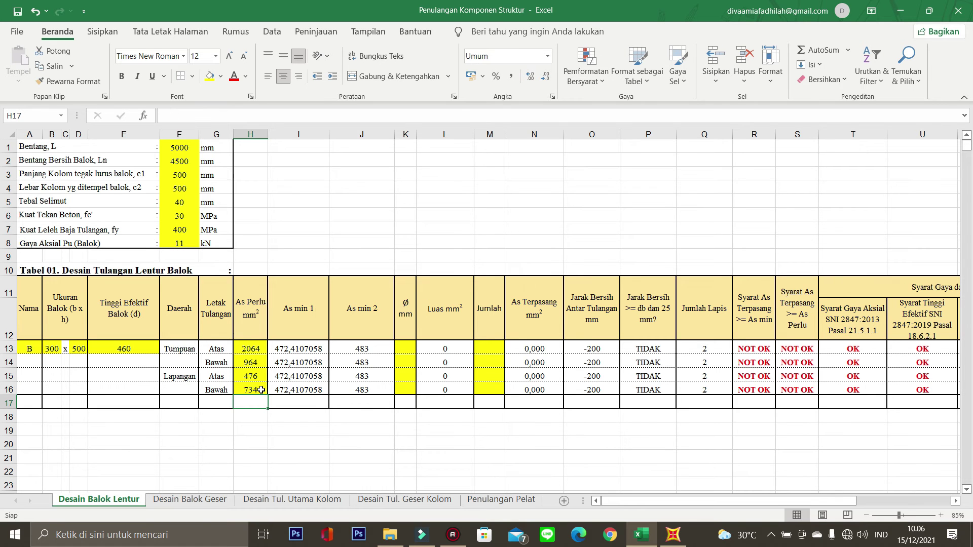
- Try a bar diameter of 19 mm in all four rows of the flexural reinforcement table
{"action": "left_click_drag", "start_coordinate": [607, 501], "coordinate": [693, 504]}
{"action": "left_click", "coordinate": [226, 346]}
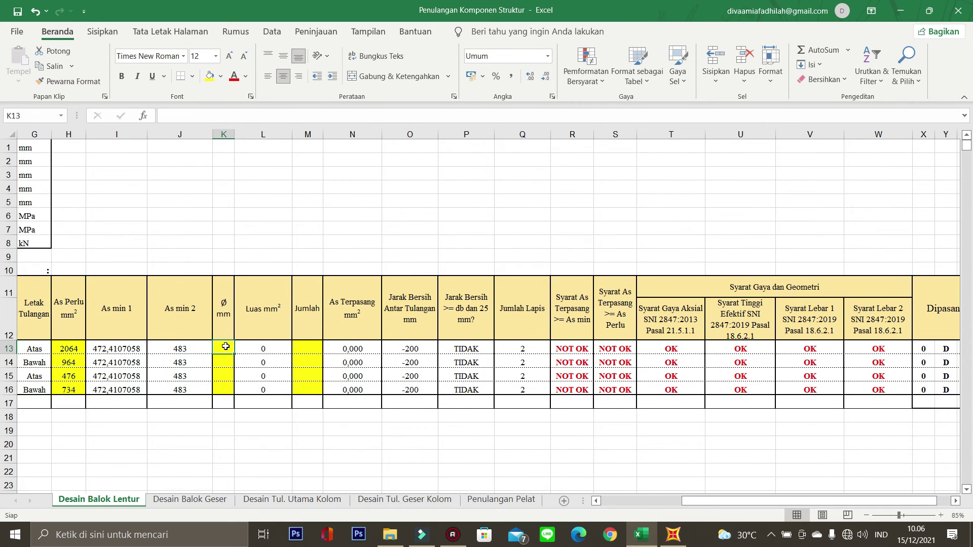
{"action": "left_click", "coordinate": [311, 346]}
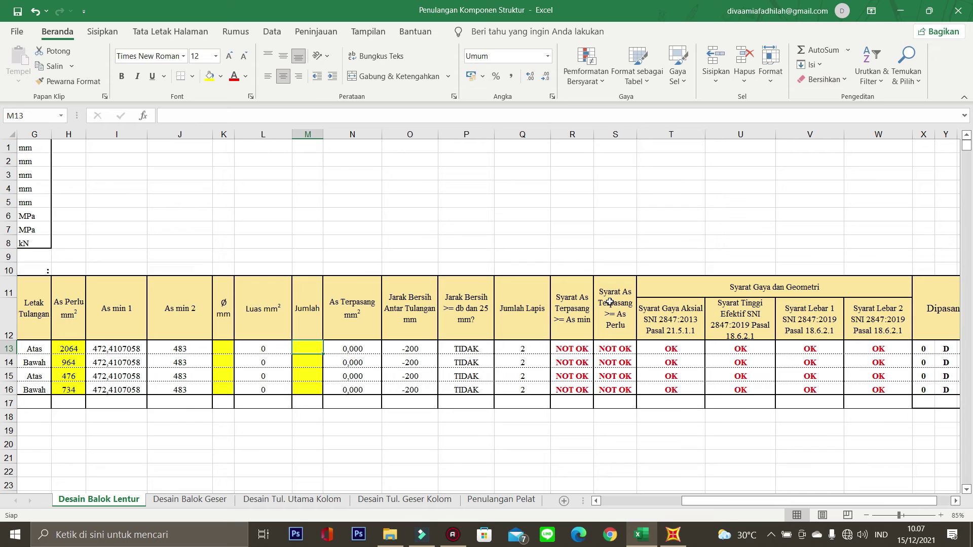
{"action": "left_click_drag", "start_coordinate": [688, 504], "coordinate": [663, 503]}
{"action": "left_click", "coordinate": [336, 349]}
{"action": "type", "text": "19"}
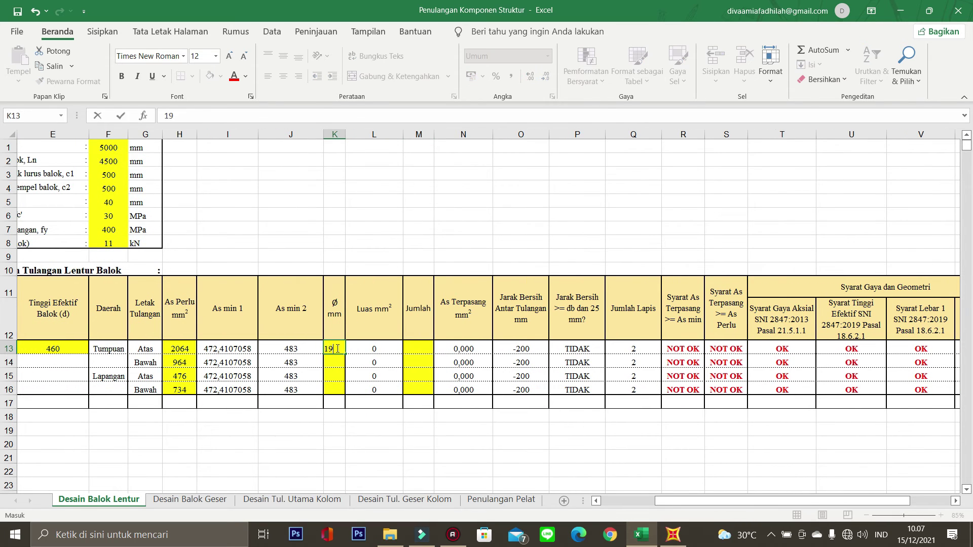
{"action": "key", "text": "Return"}
{"action": "type", "text": "19"}
{"action": "key", "text": "Return"}
{"action": "type", "text": "19"}
{"action": "key", "text": "Return"}
{"action": "type", "text": "19"}
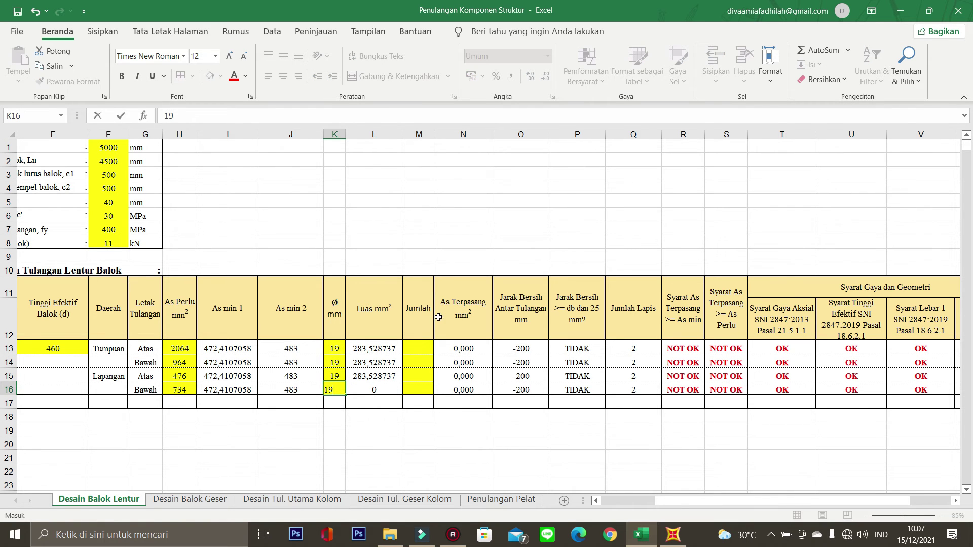
- Enter the number of bars (Jumlah) as 4 and 2 for Tumpuan Atas and Bawah, and 2 and 4 for Lapangan Atas and Bawah
{"action": "left_click", "coordinate": [423, 350]}
{"action": "type", "text": "4"}
{"action": "left_click", "coordinate": [426, 363]}
{"action": "type", "text": "2"}
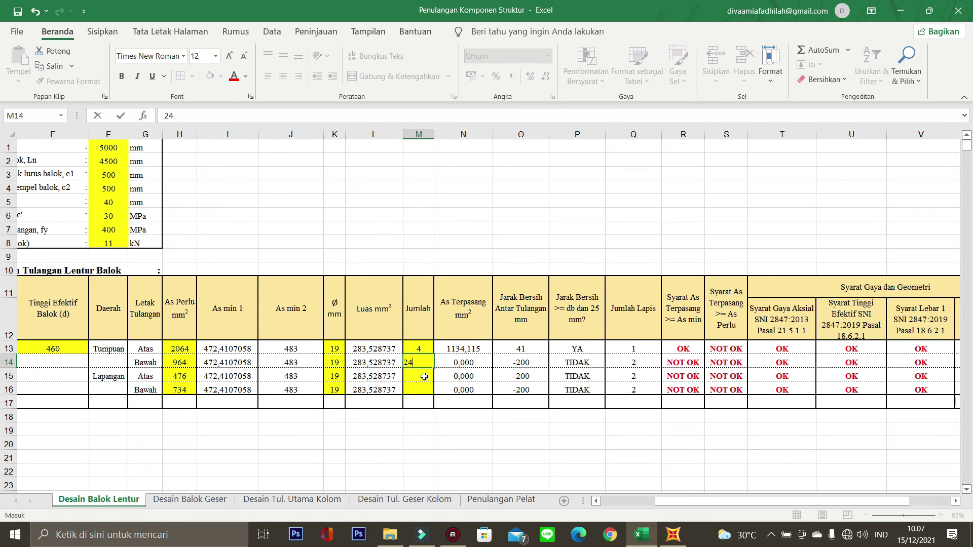
{"action": "left_click", "coordinate": [424, 376]}
{"action": "type", "text": "4"}
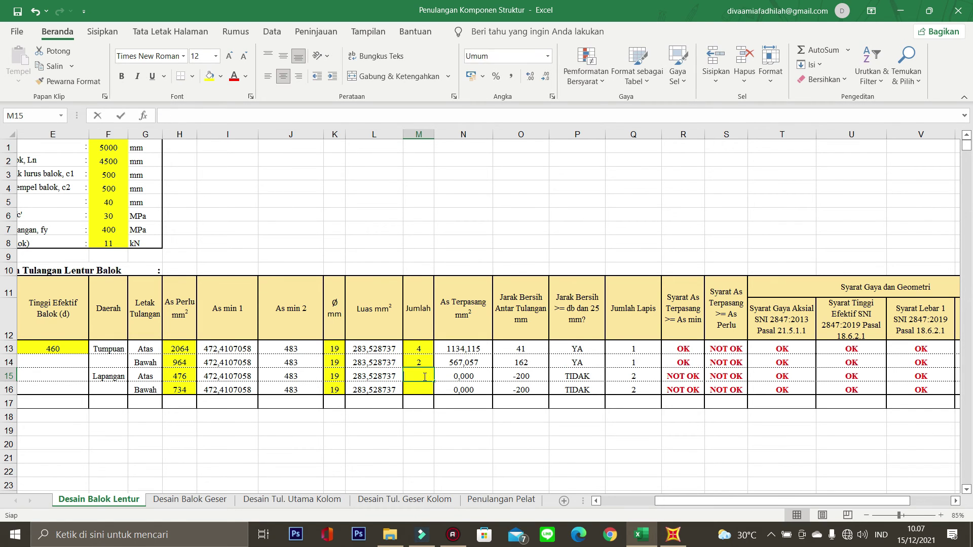
{"action": "key", "text": "Return"}
{"action": "key", "text": "BackSpace"}
{"action": "left_click", "coordinate": [424, 377]}
{"action": "key", "text": "Delete"}
{"action": "type", "text": "2"}
{"action": "key", "text": "Return"}
{"action": "type", "text": "4"}
{"action": "key", "text": "Return"}
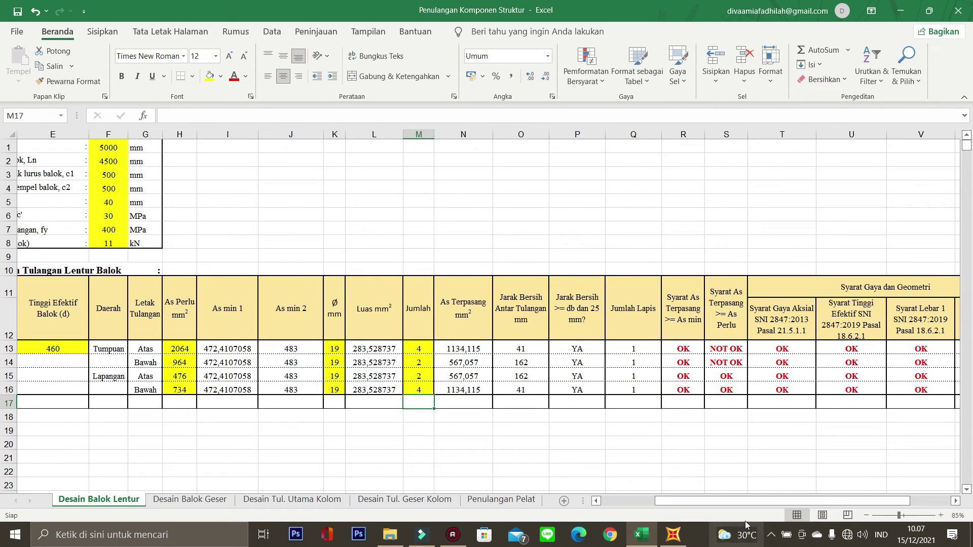
- Check the As requirement columns and try a bar diameter of 24 mm in all four rows
{"action": "left_click_drag", "start_coordinate": [736, 502], "coordinate": [773, 502]}
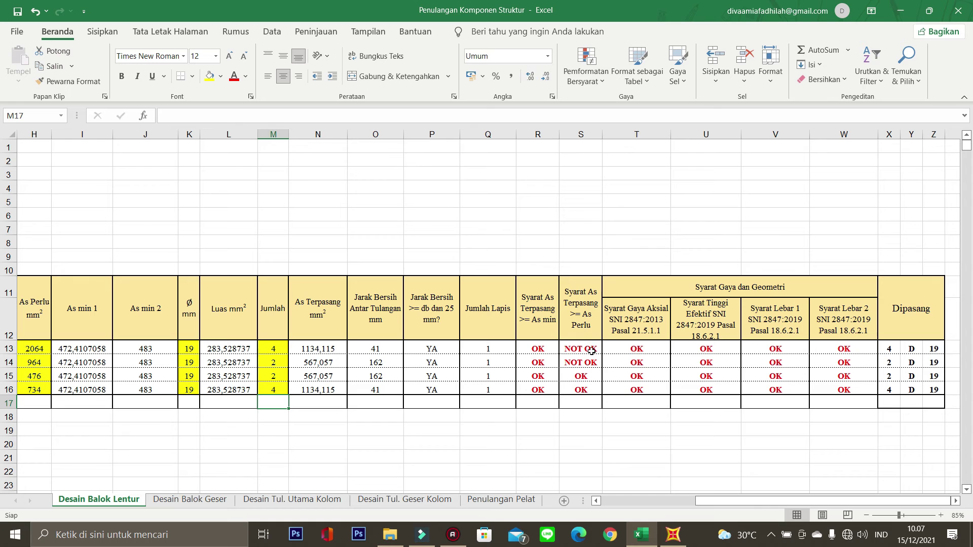
{"action": "left_click_drag", "start_coordinate": [717, 508], "coordinate": [667, 486]}
{"action": "left_click", "coordinate": [356, 348]}
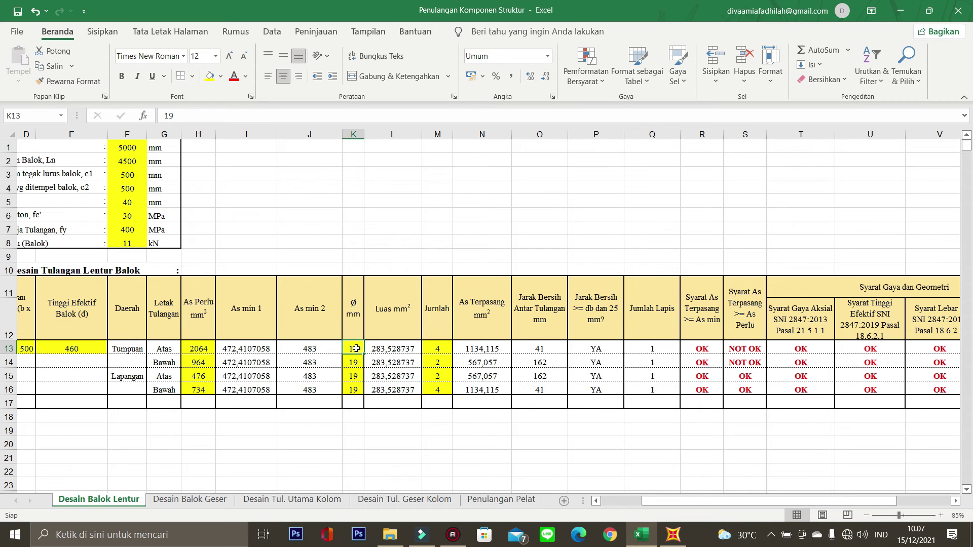
{"action": "type", "text": "24"}
{"action": "key", "text": "Return"}
{"action": "type", "text": "24"}
{"action": "key", "text": "Return"}
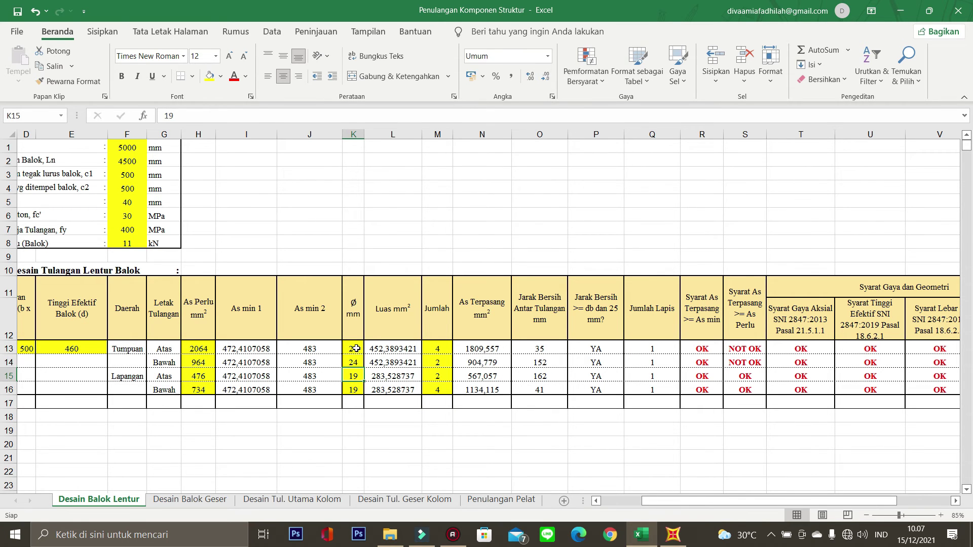
{"action": "type", "text": "24"}
{"action": "key", "text": "Return"}
{"action": "type", "text": "24"}
{"action": "key", "text": "Return"}
- Set the bar diameter to 26 mm in all four Tumpuan and Lapangan rows of the flexural reinforcement table
{"action": "left_click_drag", "start_coordinate": [688, 503], "coordinate": [700, 503]}
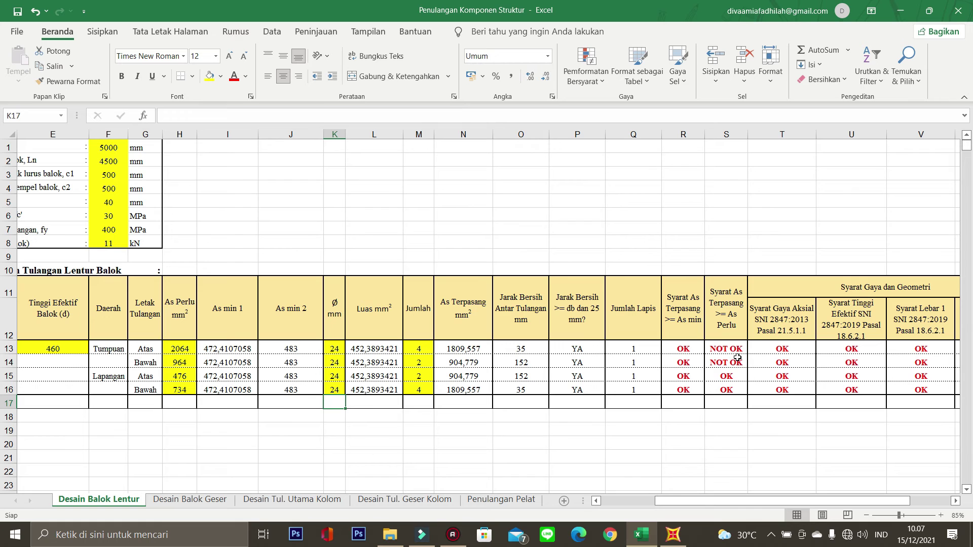
{"action": "left_click", "coordinate": [333, 349]}
{"action": "type", "text": "26"}
{"action": "key", "text": "Return"}
{"action": "type", "text": "26"}
{"action": "key", "text": "Return"}
{"action": "type", "text": "2426"}
{"action": "key", "text": "Return"}
{"action": "type", "text": "26"}
{"action": "key", "text": "Return"}
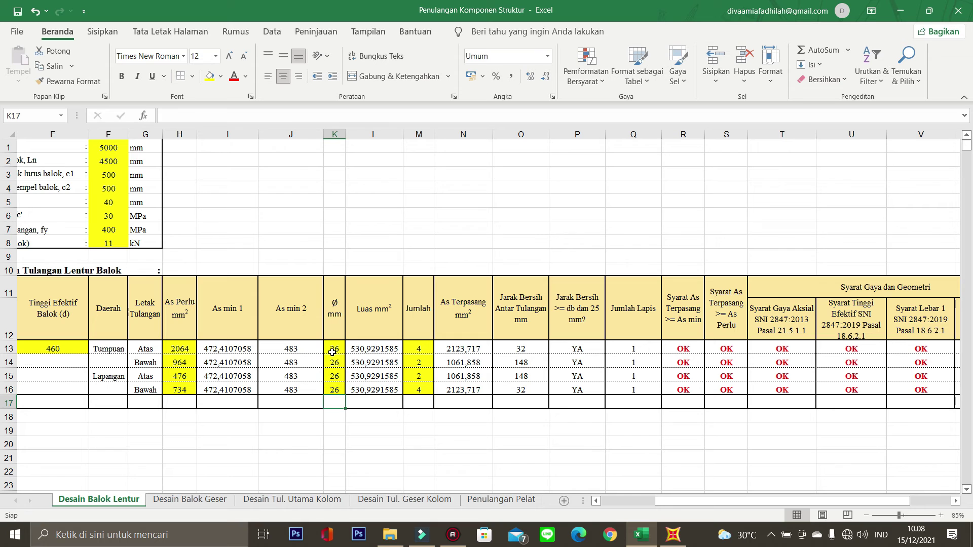
- Review beam B's requirement checks and the Dipasang bar counts and diameters, and open the Desain Balok Geser sheet
{"action": "left_click_drag", "start_coordinate": [672, 501], "coordinate": [753, 500]}
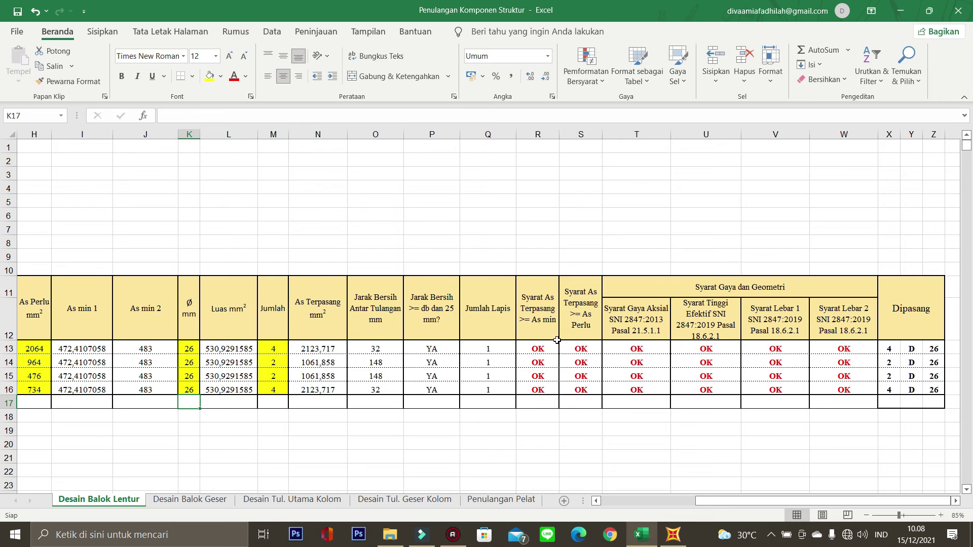
{"action": "mouse_move", "coordinate": [824, 500]}
{"action": "left_mouse_down"}
{"action": "mouse_move", "coordinate": [712, 500]}
{"action": "mouse_move", "coordinate": [801, 491]}
{"action": "mouse_move", "coordinate": [829, 501]}
{"action": "left_mouse_up"}
{"action": "left_click", "coordinate": [895, 375]}
{"action": "left_click", "coordinate": [941, 377]}
{"action": "left_click", "coordinate": [895, 375]}
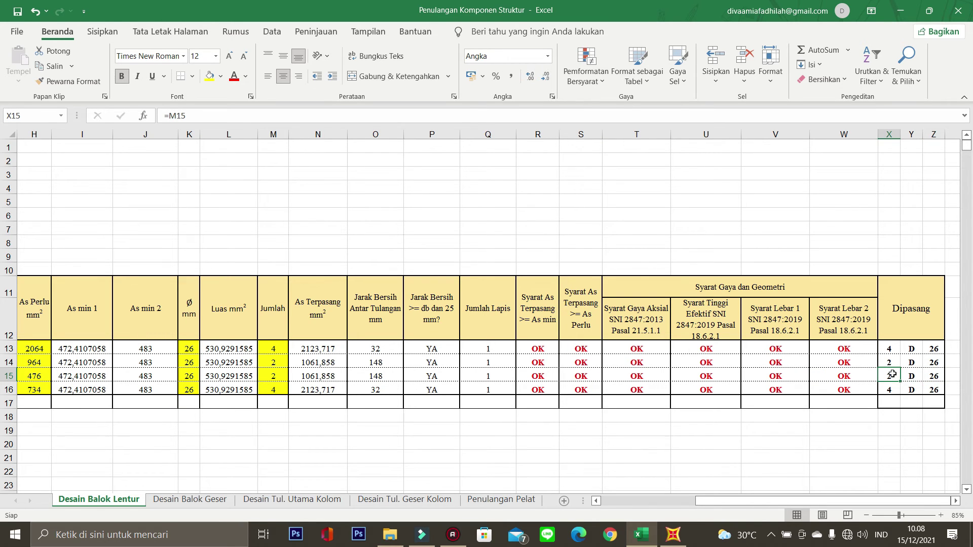
{"action": "left_click", "coordinate": [939, 391]}
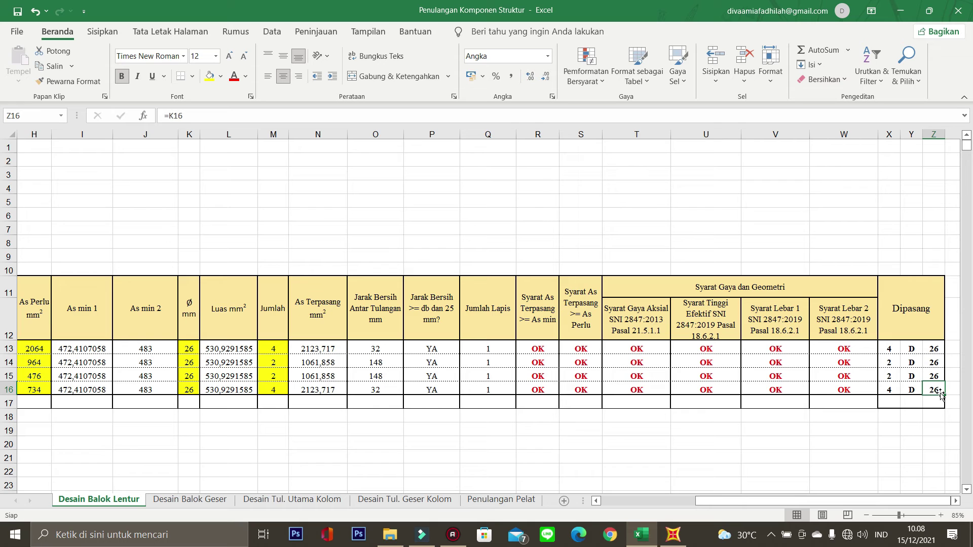
{"action": "left_click", "coordinate": [891, 389]}
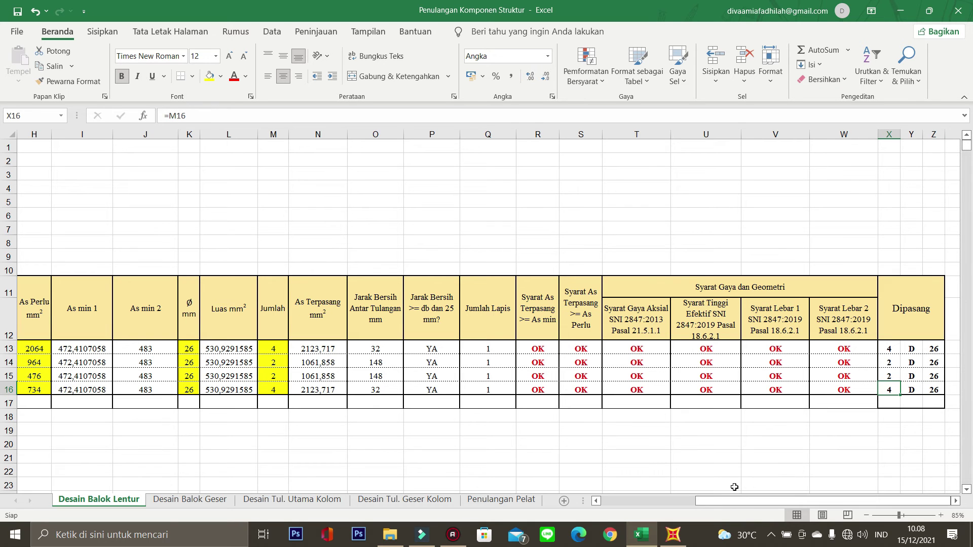
{"action": "left_click", "coordinate": [190, 499]}
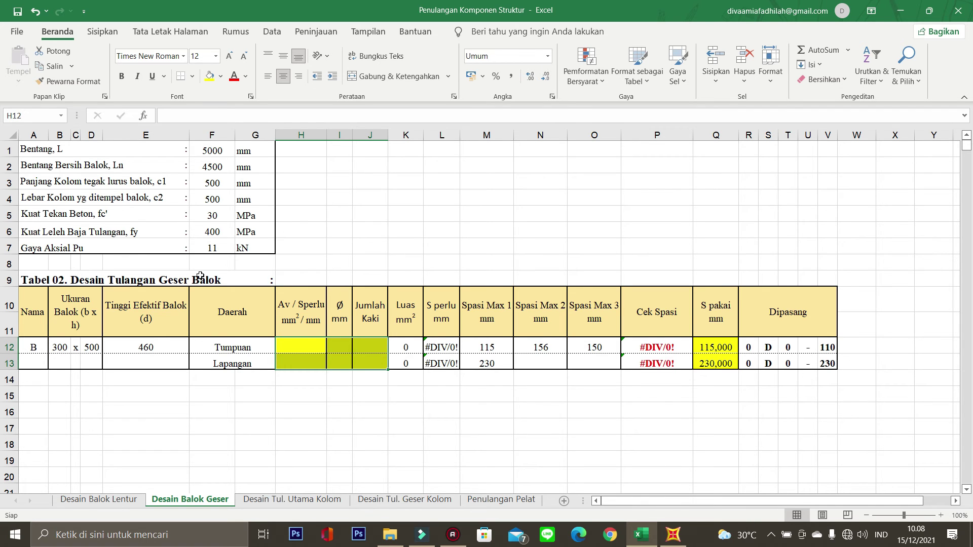
- Review beam B's size and effective depth and the empty Av / Sperlu cells in the shear reinforcement table
{"action": "left_click", "coordinate": [146, 346]}
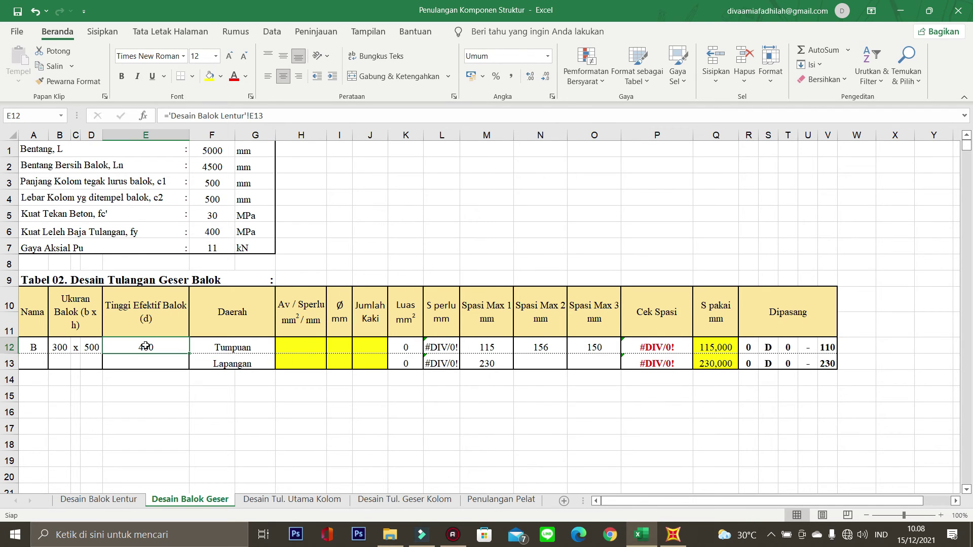
{"action": "left_click", "coordinate": [179, 394]}
{"action": "left_click", "coordinate": [70, 340]}
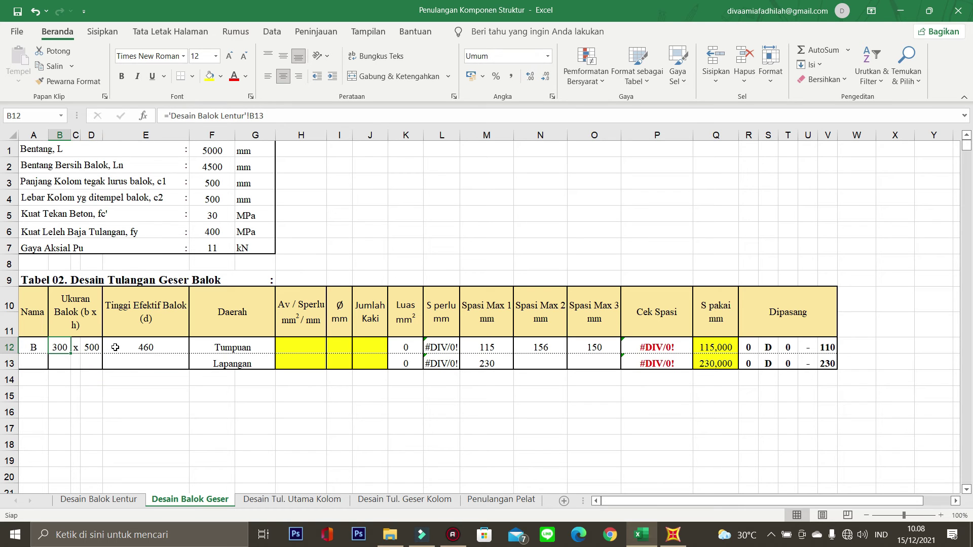
{"action": "left_click", "coordinate": [132, 345]}
{"action": "left_click", "coordinate": [295, 340]}
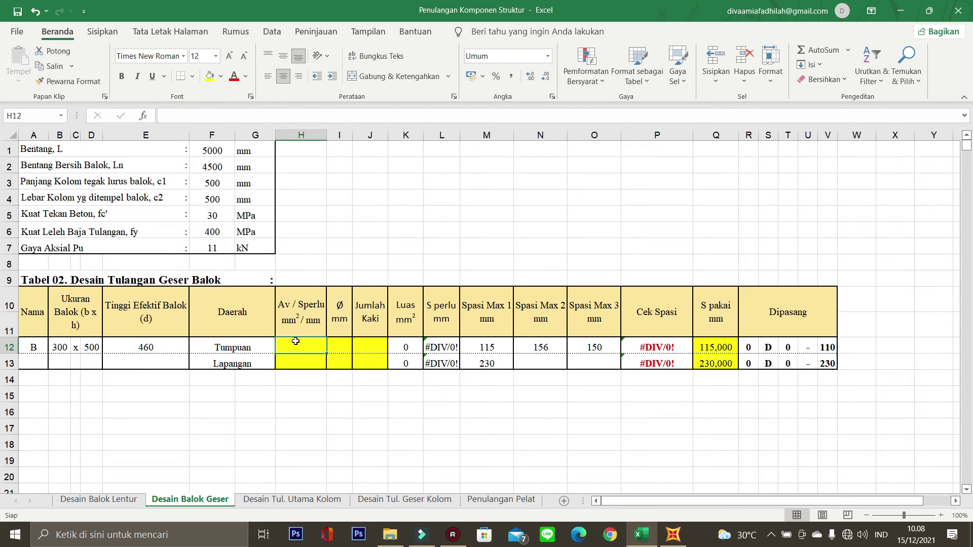
{"action": "mouse_move", "coordinate": [295, 341]}
{"action": "left_mouse_down"}
{"action": "mouse_move", "coordinate": [325, 384]}
{"action": "mouse_move", "coordinate": [309, 354]}
{"action": "left_mouse_up"}
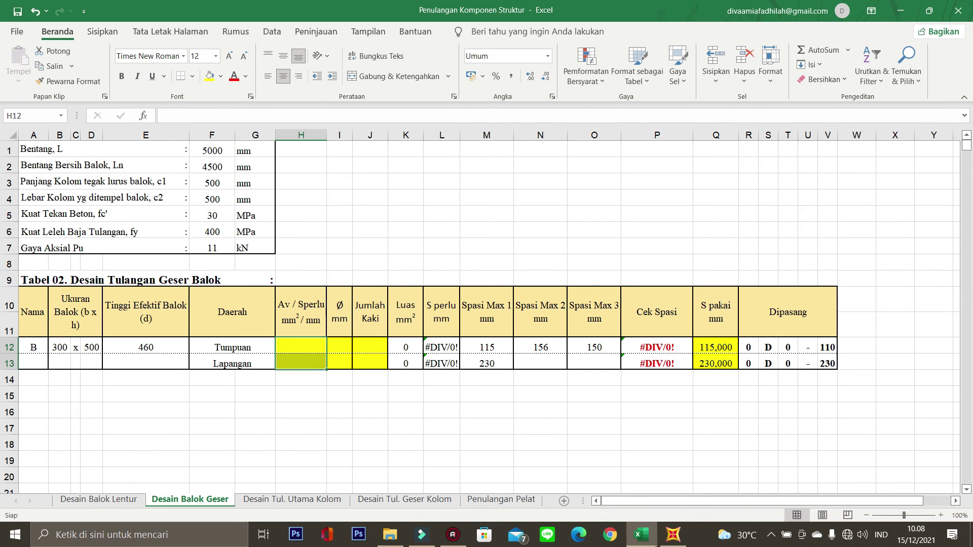
- Switch to SAP2000 and display the Shear Reinforcing design output on the plan view
{"action": "left_click", "coordinate": [673, 535]}
{"action": "left_click", "coordinate": [745, 251]}
{"action": "left_click", "coordinate": [703, 43]}
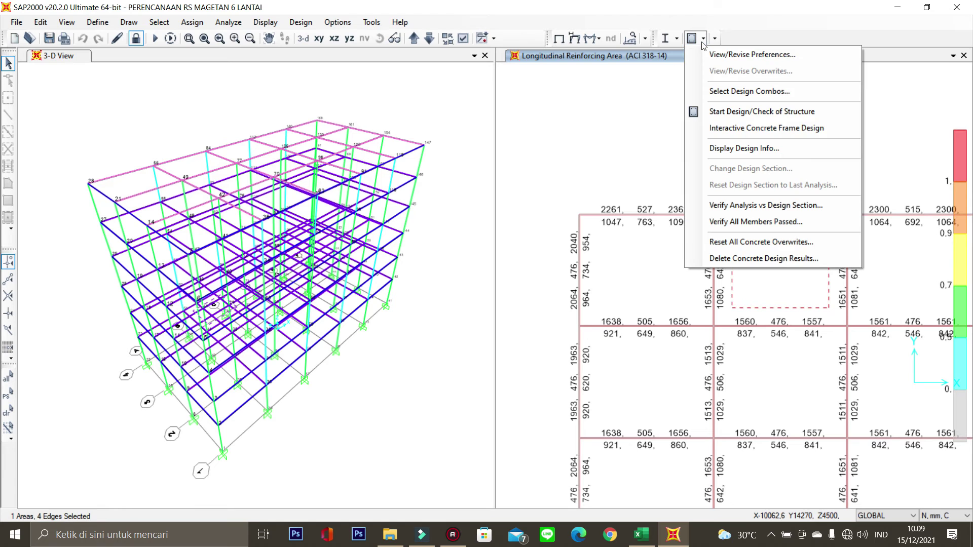
{"action": "left_click", "coordinate": [755, 148]}
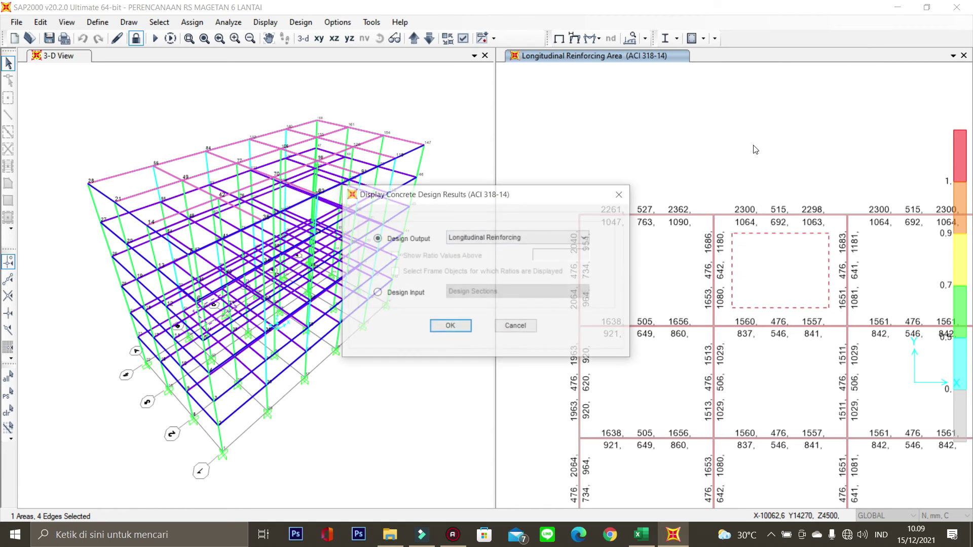
{"action": "left_click", "coordinate": [549, 235]}
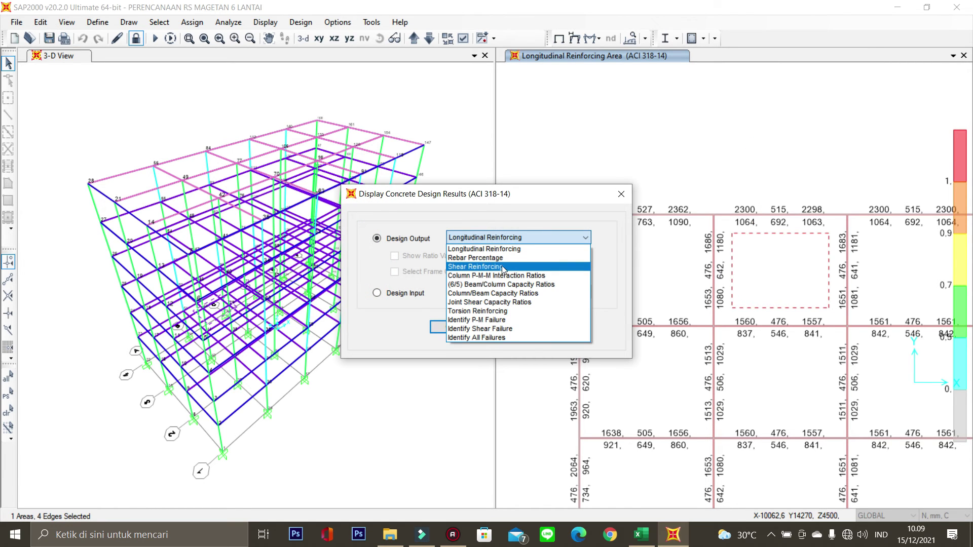
{"action": "left_click", "coordinate": [501, 266]}
{"action": "left_click", "coordinate": [456, 327]}
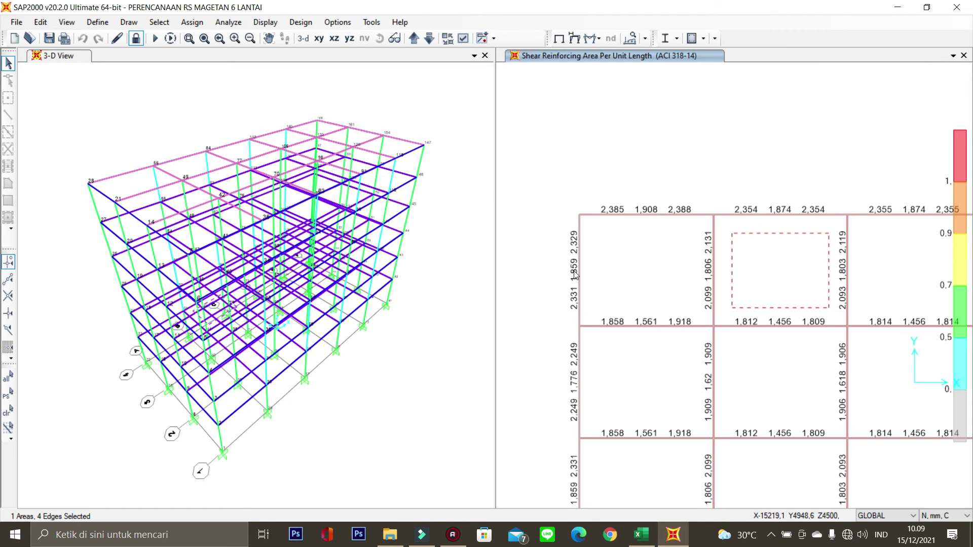
- In the Excel shear table, enter Av / Sperlu as 2,331 for Tumpuan and 1,859 for Lapangan from the SAP2000 shear results
{"action": "left_click", "coordinate": [646, 535]}
{"action": "left_click", "coordinate": [312, 347]}
{"action": "type", "text": "2"}
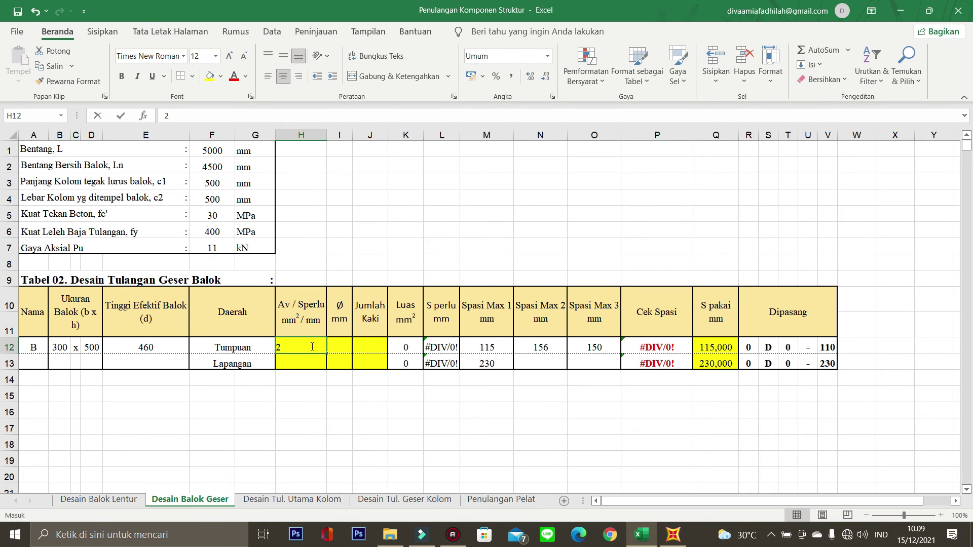
{"action": "type", "text": ",331"}
{"action": "key", "text": "Return"}
{"action": "left_click", "coordinate": [673, 534]}
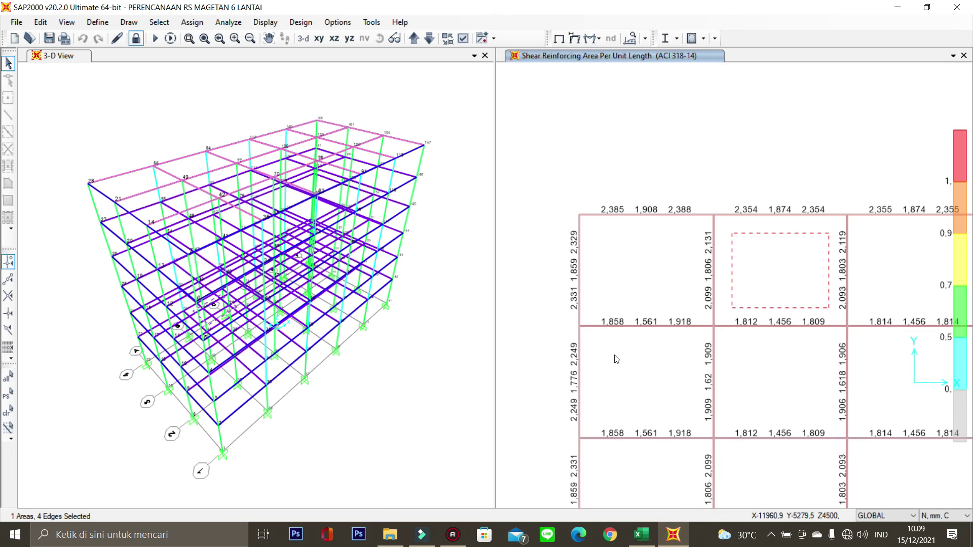
{"action": "left_click", "coordinate": [641, 535]}
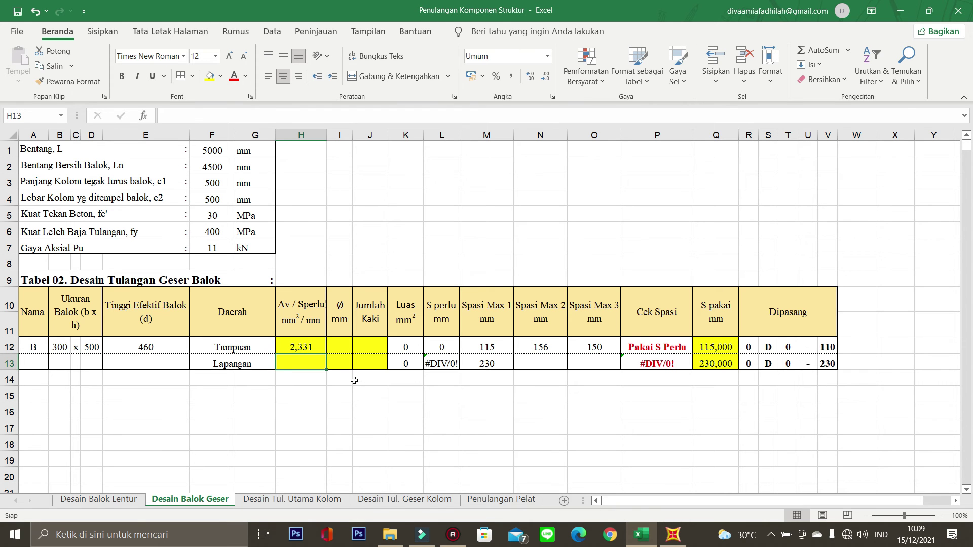
{"action": "type", "text": "1,859"}
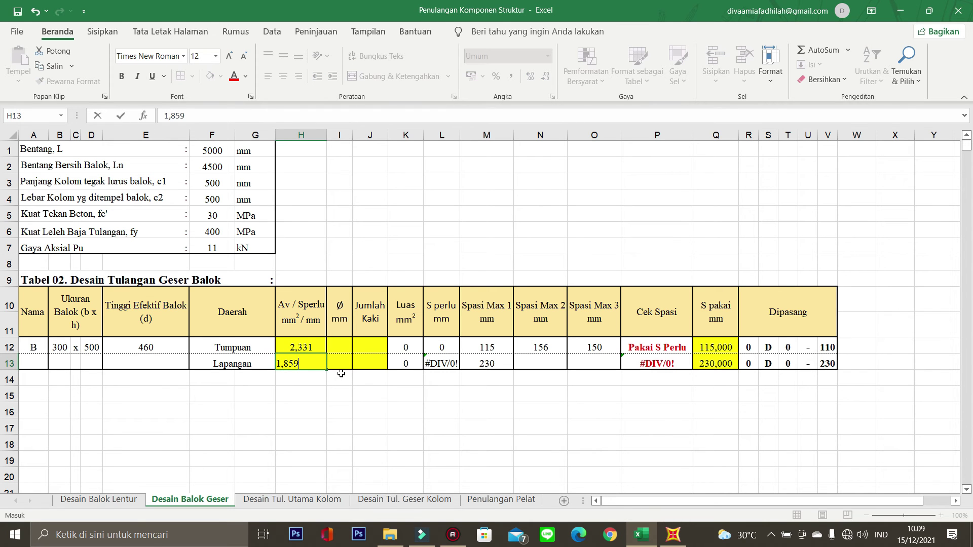
{"action": "key", "text": "Return"}
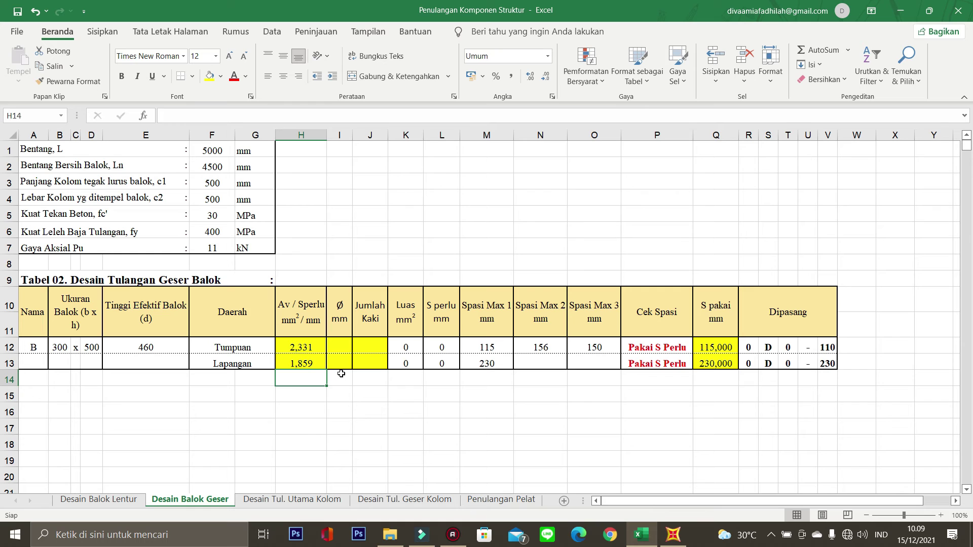
- Set the stirrup diameter to 14 mm and the number of legs (Jumlah Kaki) to 2 for both Tumpuan and Lapangan
{"action": "double_click", "coordinate": [341, 375]}
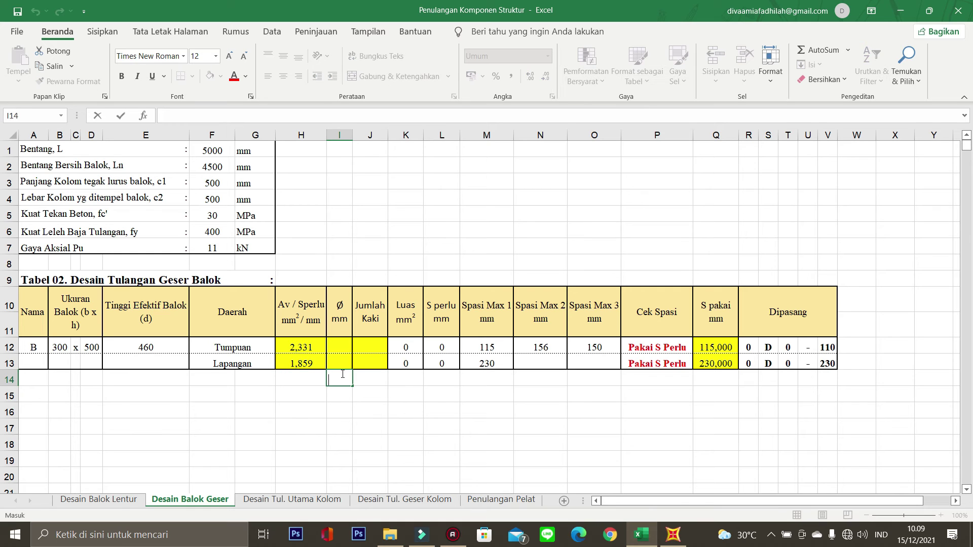
{"action": "left_click", "coordinate": [341, 344]}
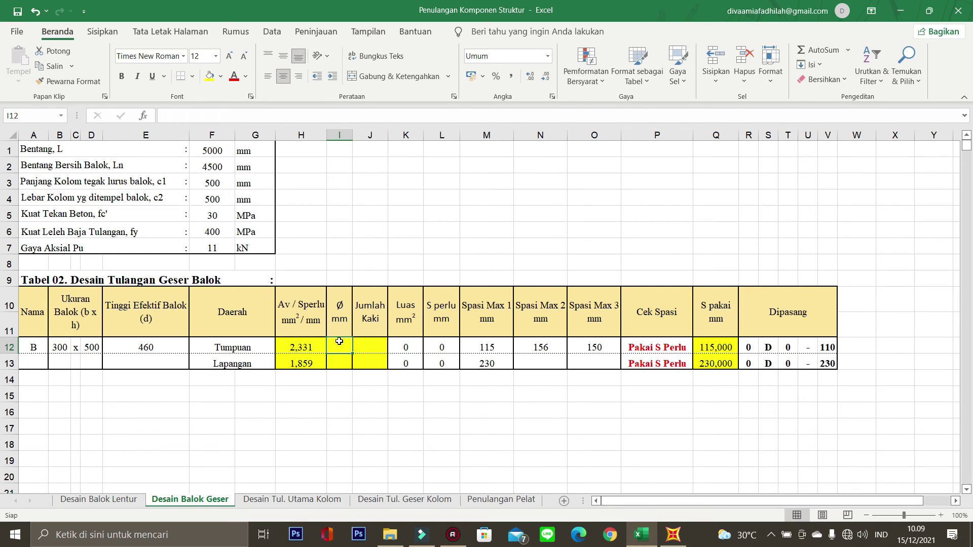
{"action": "type", "text": "14"}
{"action": "left_click", "coordinate": [347, 359]}
{"action": "type", "text": "14"}
{"action": "left_click", "coordinate": [370, 350]}
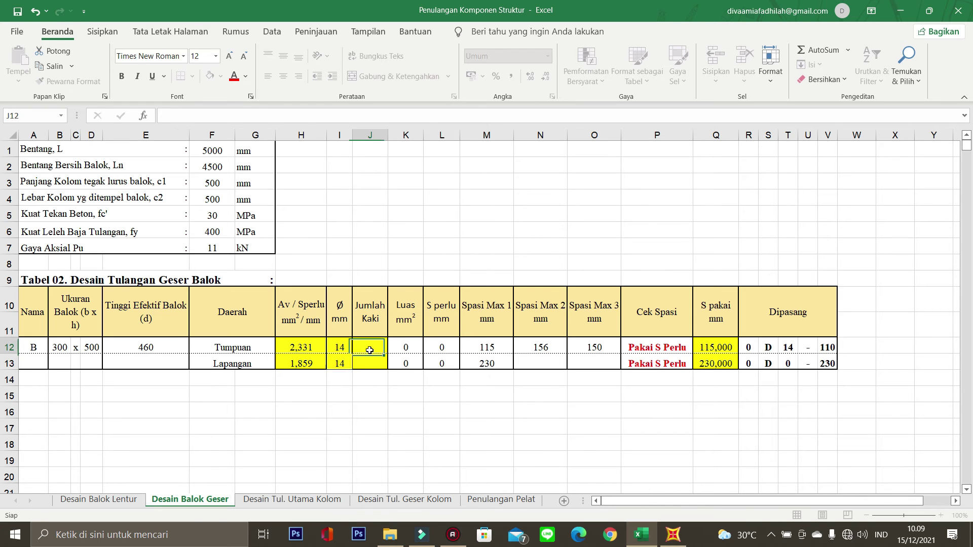
{"action": "type", "text": "2"}
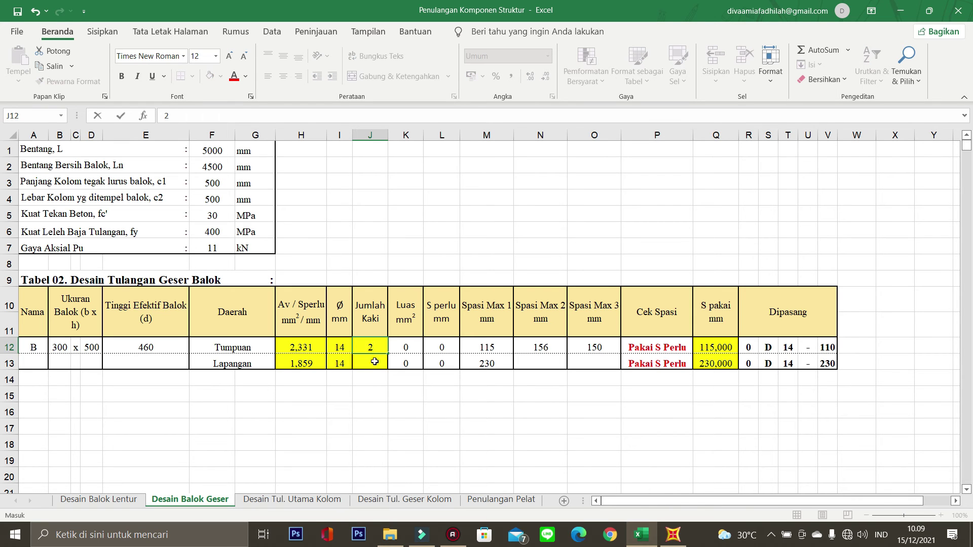
{"action": "left_click", "coordinate": [374, 361]}
{"action": "type", "text": "2"}
{"action": "key", "text": "Return"}
{"action": "key", "text": "Return"}
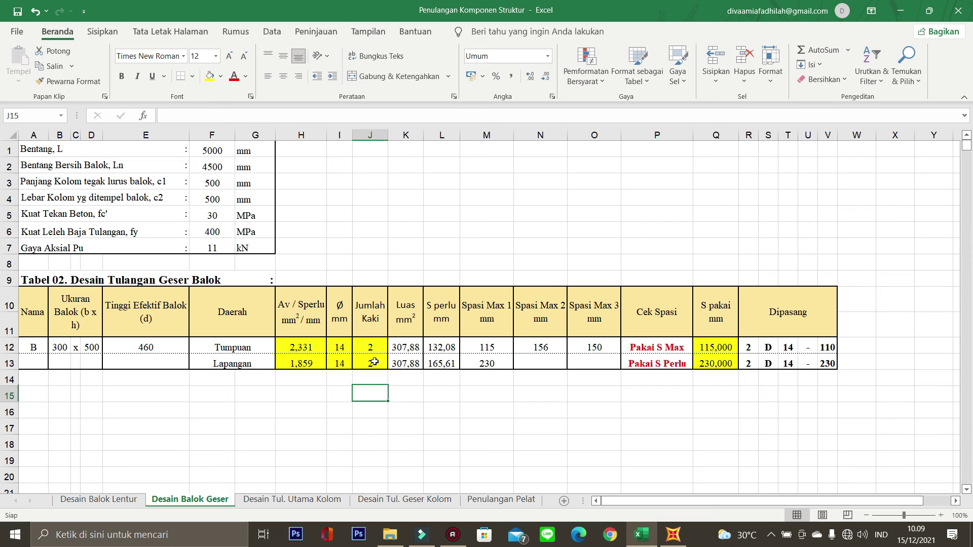
- Examine the Cek Spasi results for Tumpuan and Lapangan against S perlu and the Spasi Max columns
{"action": "left_click", "coordinate": [370, 363]}
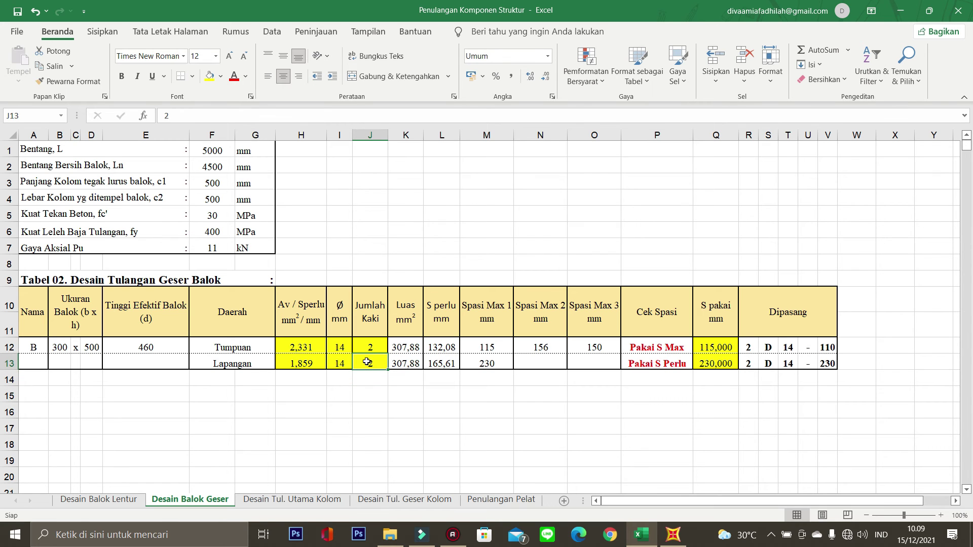
{"action": "left_click", "coordinate": [392, 383]}
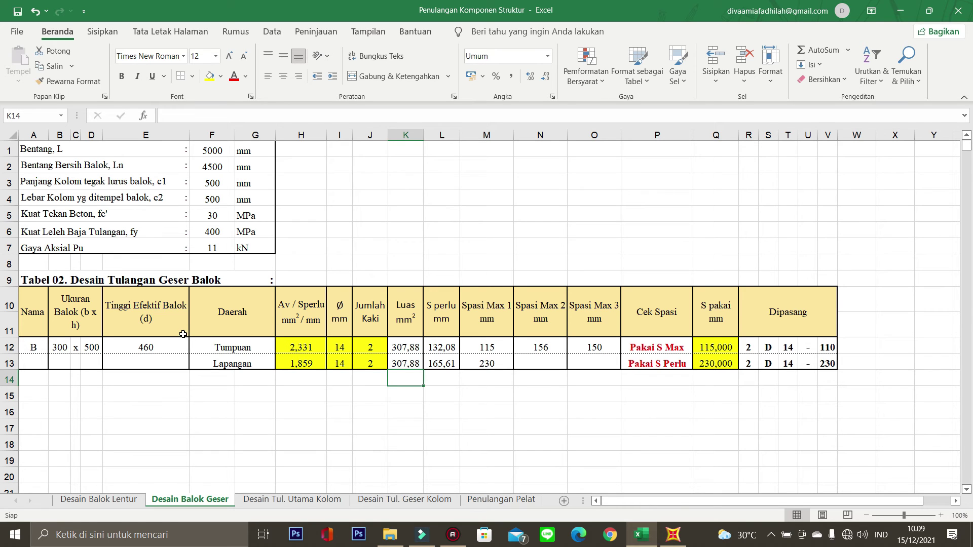
{"action": "left_click", "coordinate": [689, 397]}
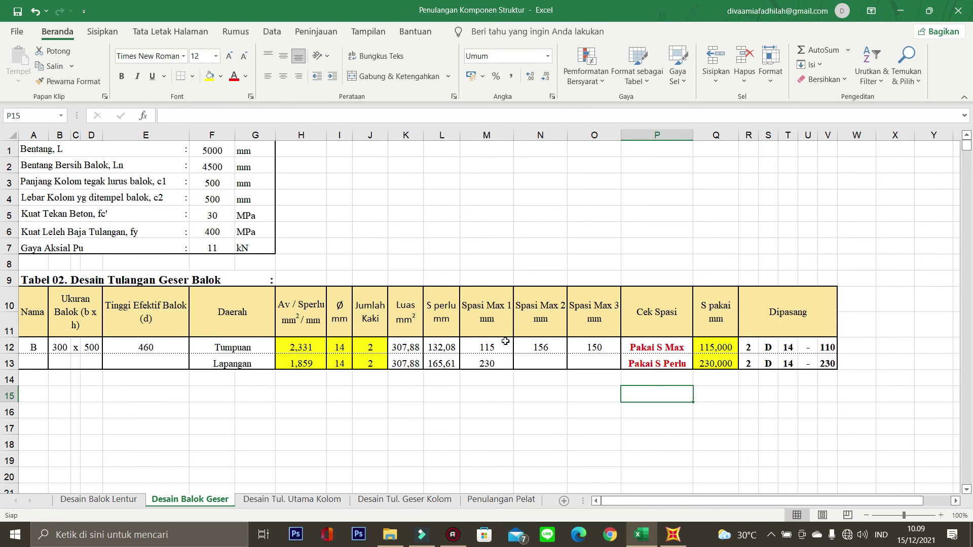
{"action": "double_click", "coordinate": [370, 347]}
{"action": "left_click", "coordinate": [663, 349]}
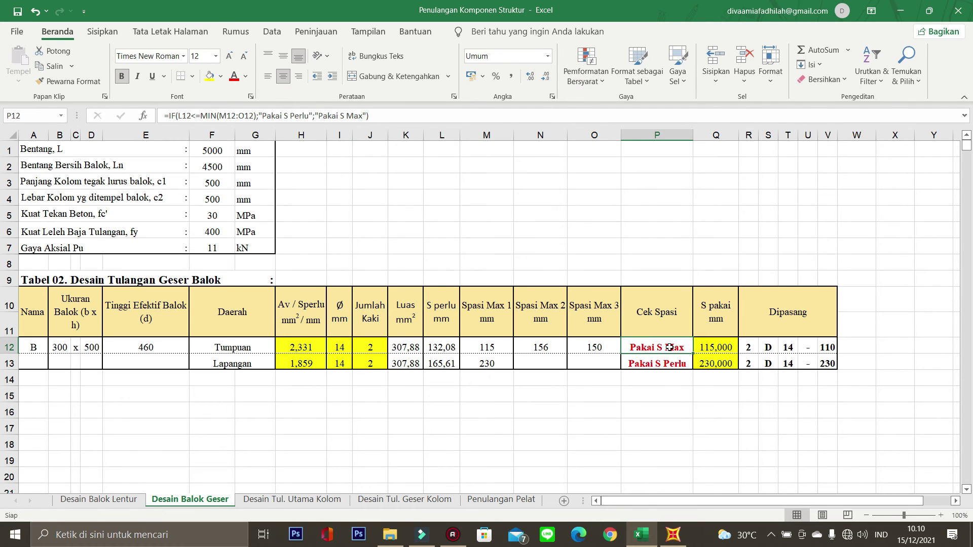
{"action": "left_click", "coordinate": [483, 329]}
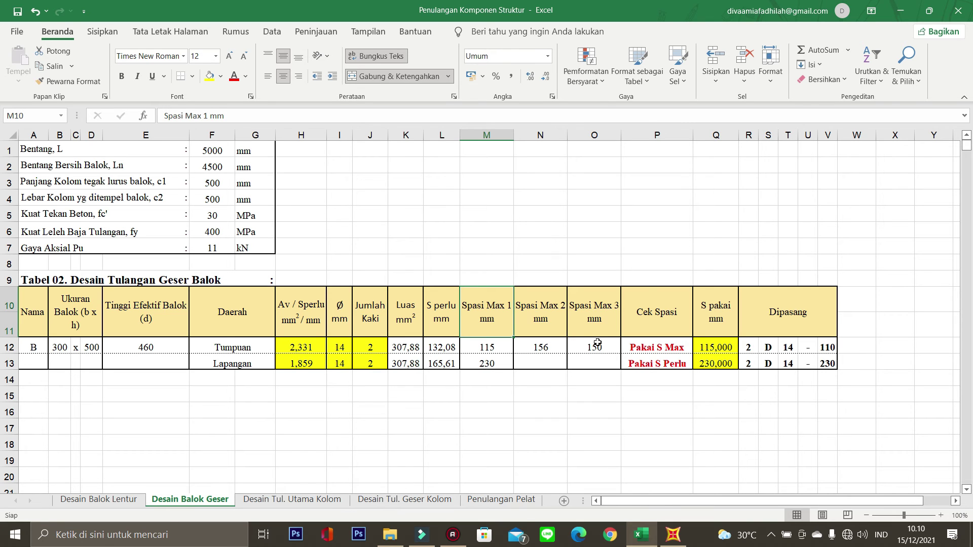
{"action": "left_click", "coordinate": [539, 379]}
{"action": "left_click", "coordinate": [252, 363]}
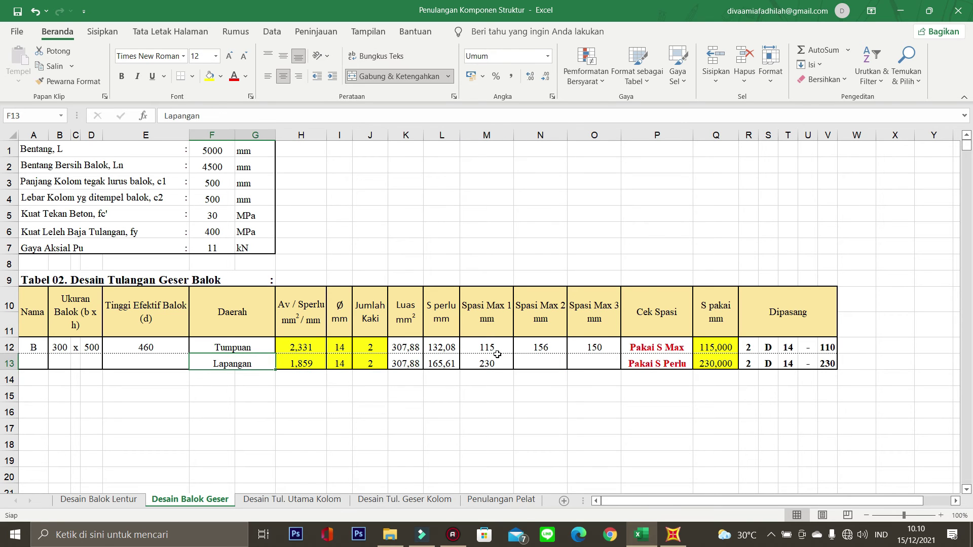
{"action": "left_click", "coordinate": [526, 358]}
{"action": "left_click", "coordinate": [657, 369]}
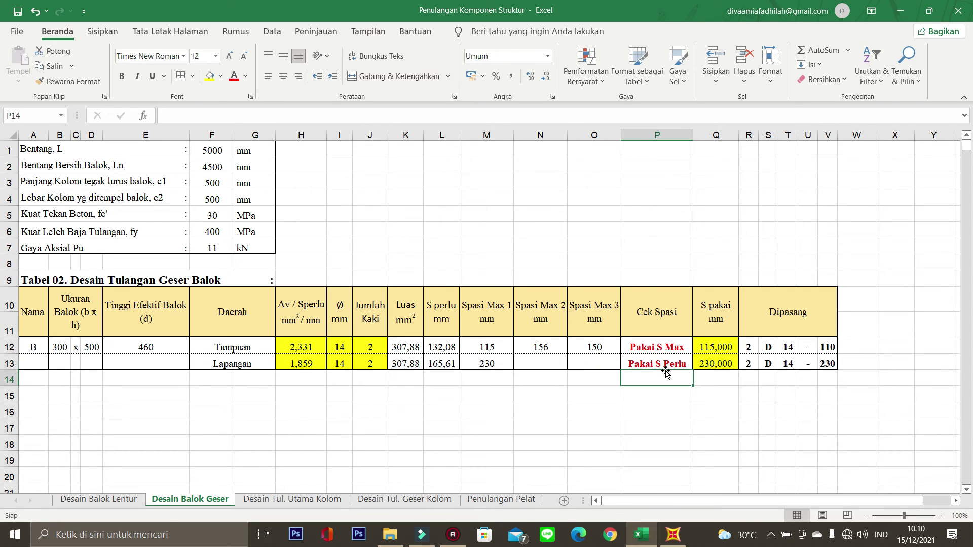
{"action": "left_click", "coordinate": [449, 365]}
{"action": "left_click", "coordinate": [475, 364]}
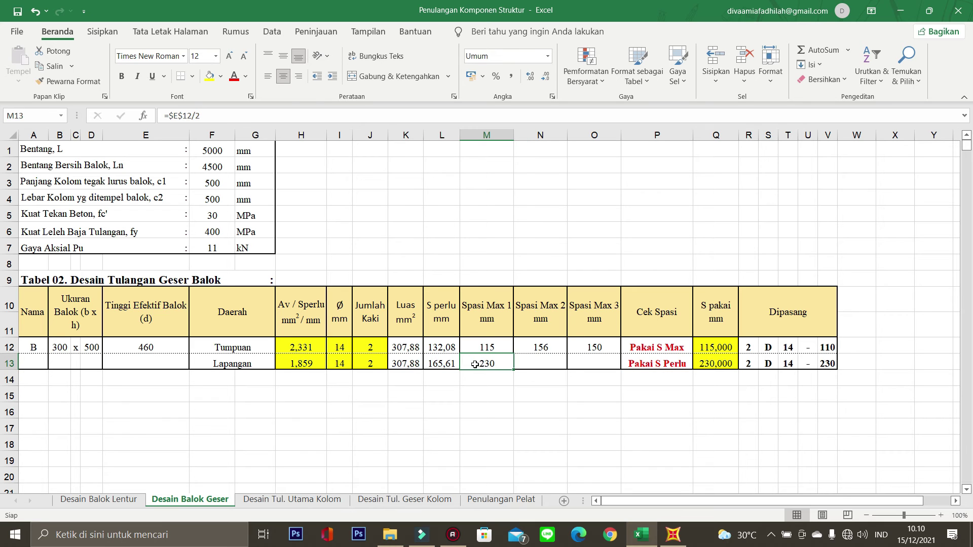
- Check the S pakai formulas and link the Lapangan S pakai cell to its S perlu value with =L13
{"action": "left_click", "coordinate": [717, 364]}
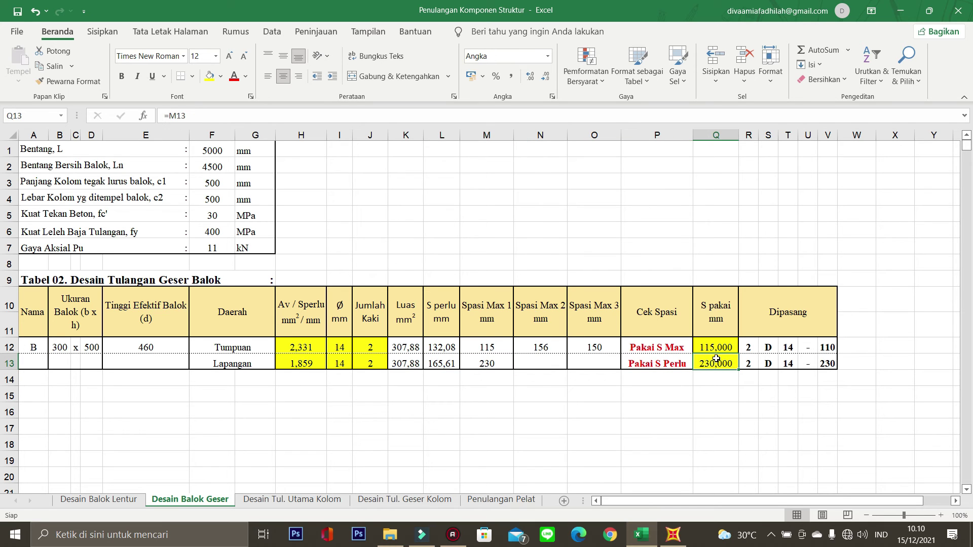
{"action": "left_click", "coordinate": [719, 348]}
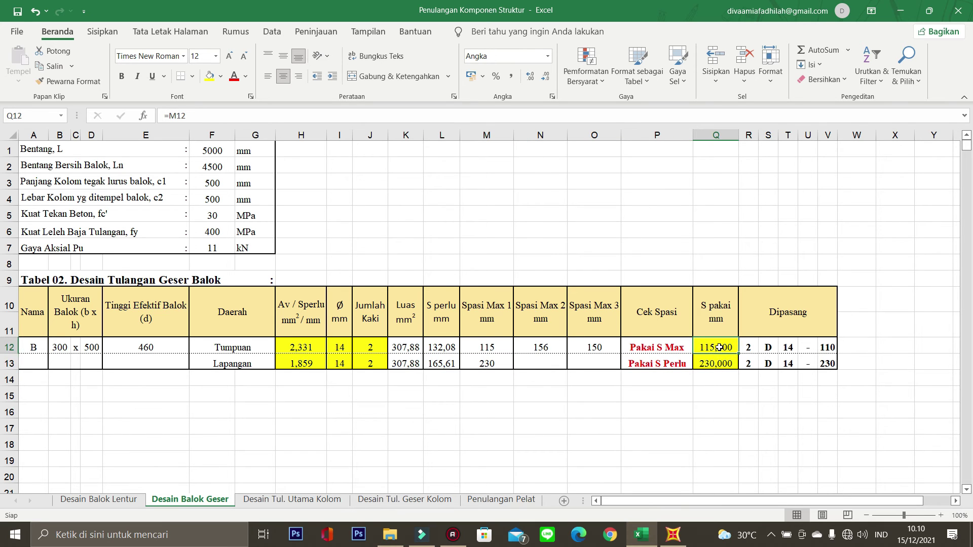
{"action": "key", "text": "ctrl+z"}
{"action": "key", "text": "ctrl+z"}
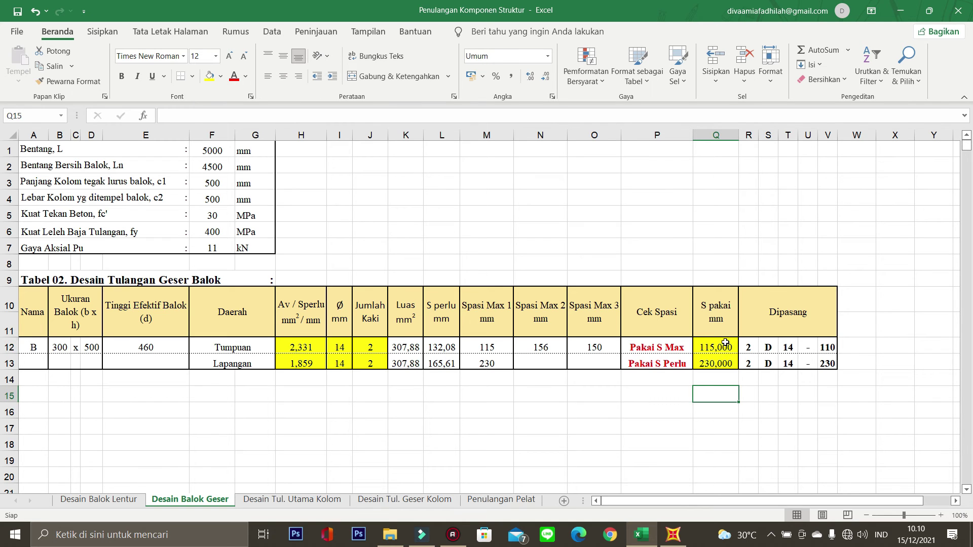
{"action": "left_click", "coordinate": [724, 349]}
{"action": "left_click", "coordinate": [700, 357]}
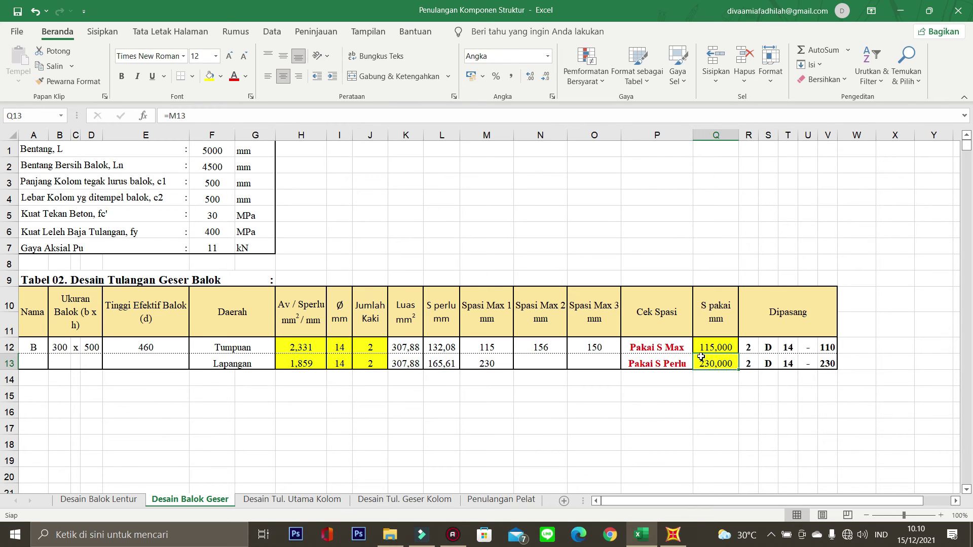
{"action": "type", "text": "="}
{"action": "left_click", "coordinate": [444, 365]}
{"action": "key", "text": "Return"}
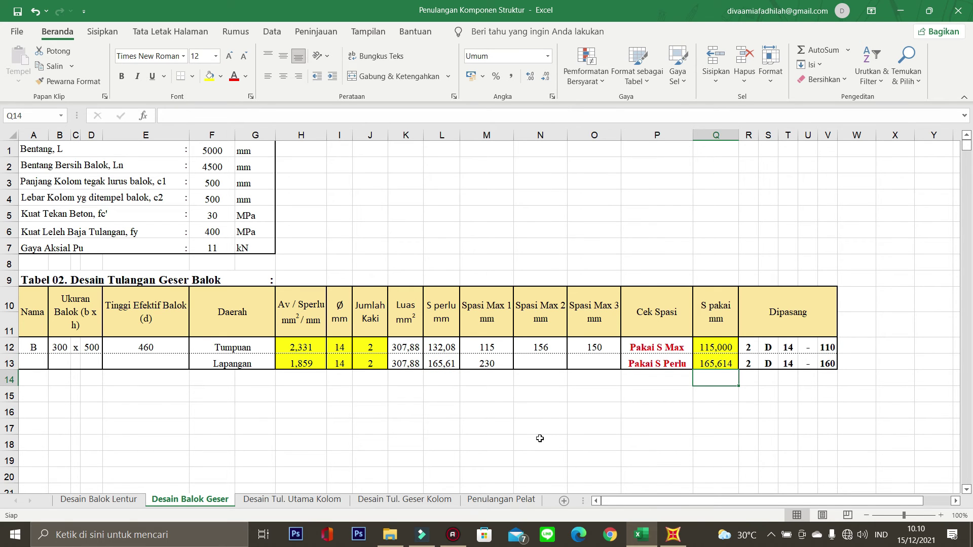
- Review the Dipasang stirrup results for Tumpuan and Lapangan and glance back at the shear reinforcing areas in SAP2000
{"action": "left_click", "coordinate": [671, 412]}
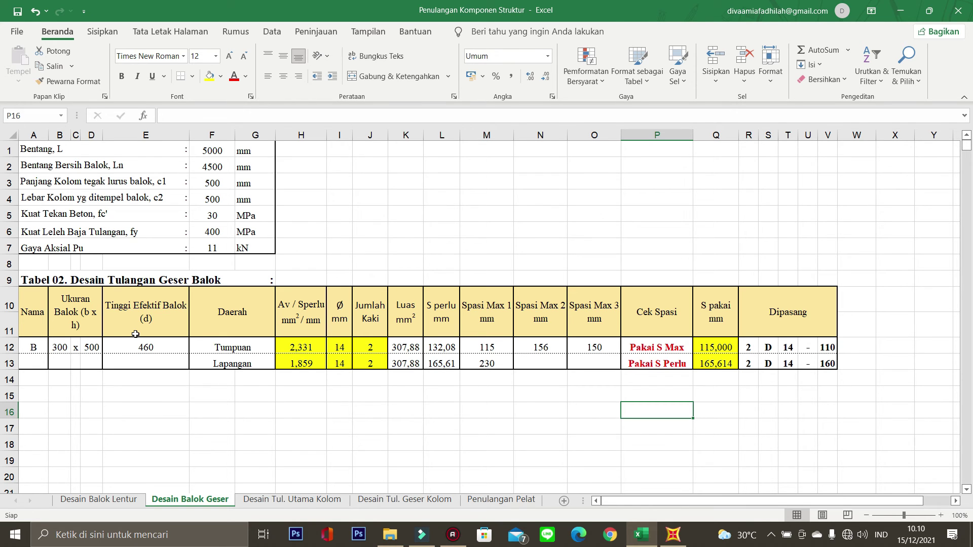
{"action": "left_click", "coordinate": [812, 390]}
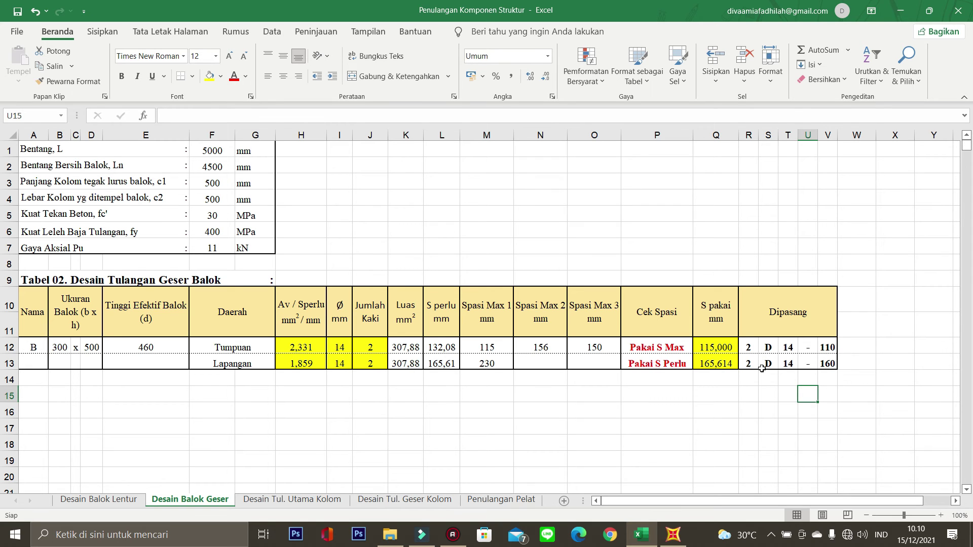
{"action": "left_click", "coordinate": [677, 540]}
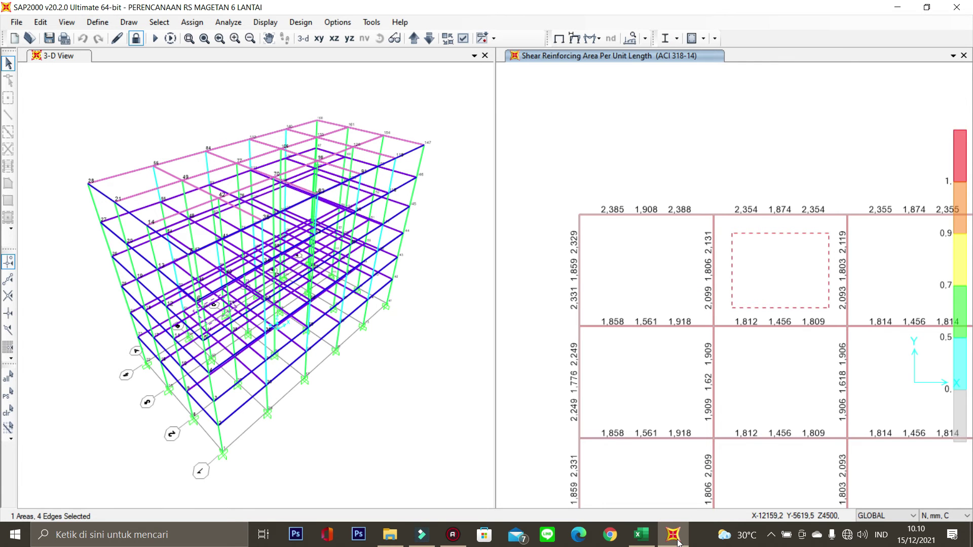
{"action": "left_click", "coordinate": [641, 534]}
{"action": "left_click", "coordinate": [623, 430]}
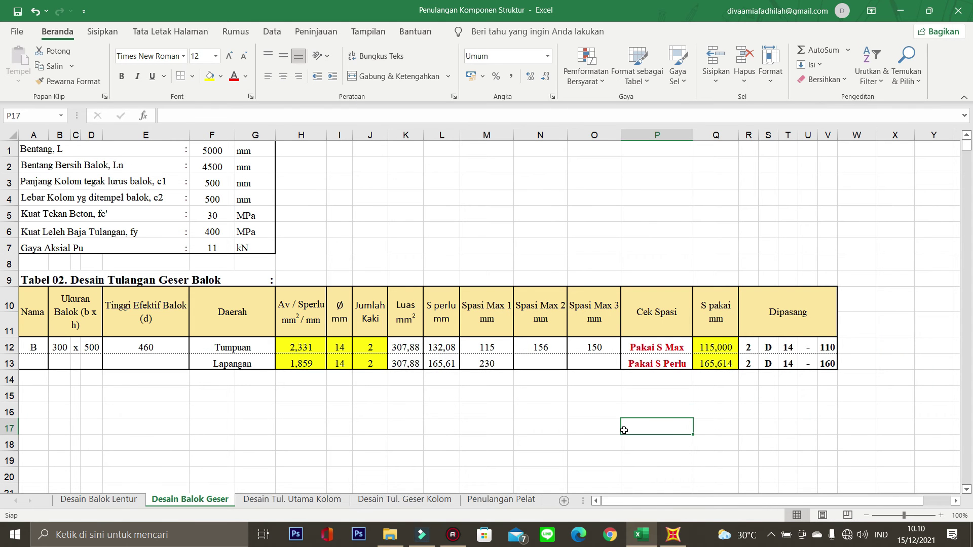
- On the Desain Tul. Utama Kolom sheet, set the column height L to 4500 mm and both sides b and h to 600 mm
{"action": "left_click", "coordinate": [302, 499]}
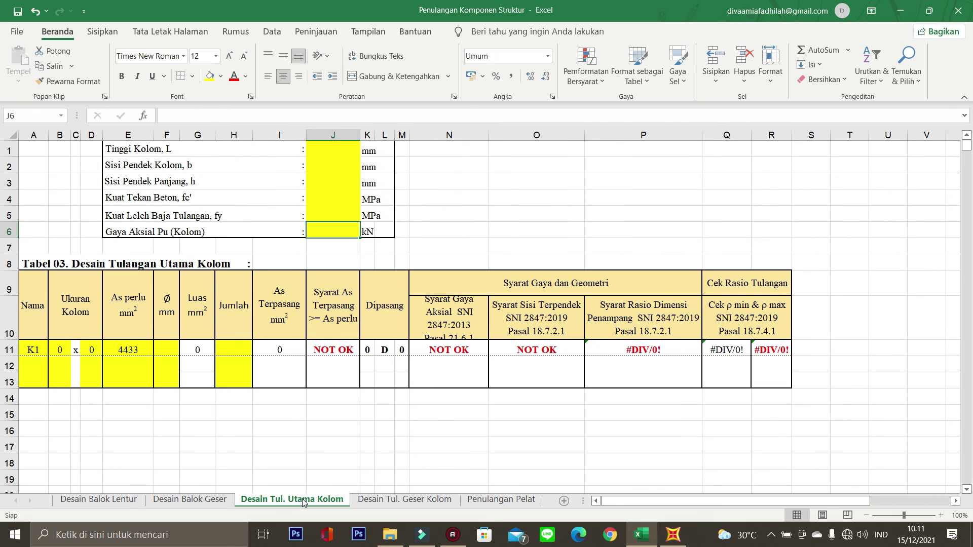
{"action": "left_click", "coordinate": [330, 417]}
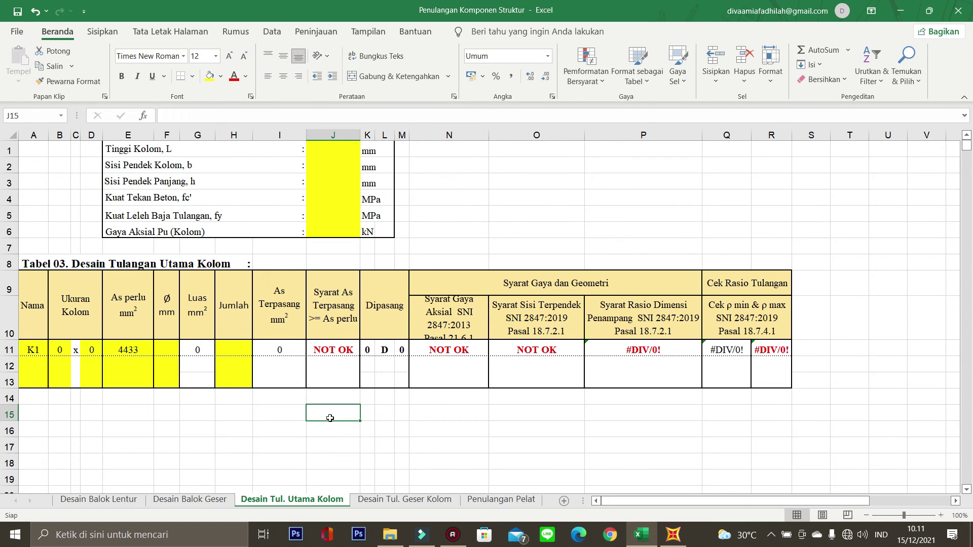
{"action": "left_click", "coordinate": [326, 153]}
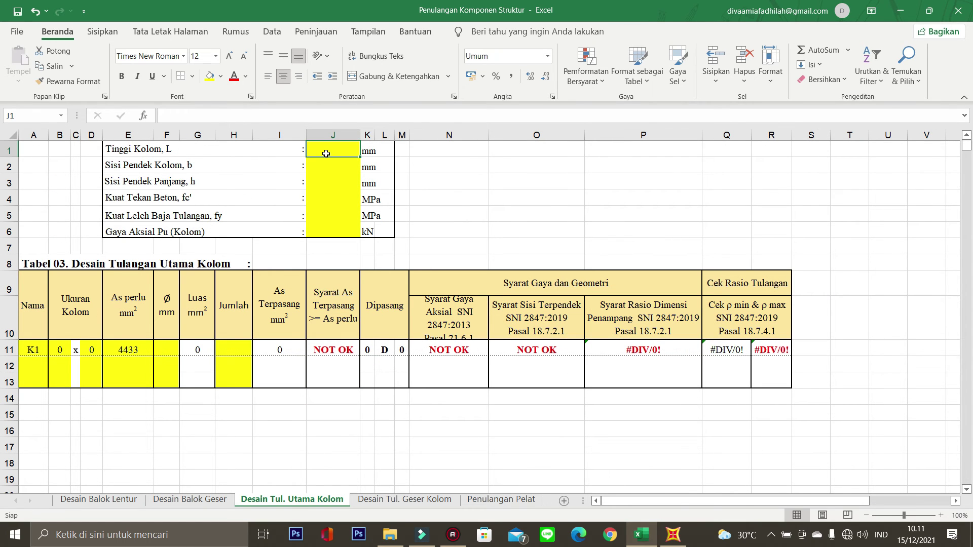
{"action": "type", "text": "4500"}
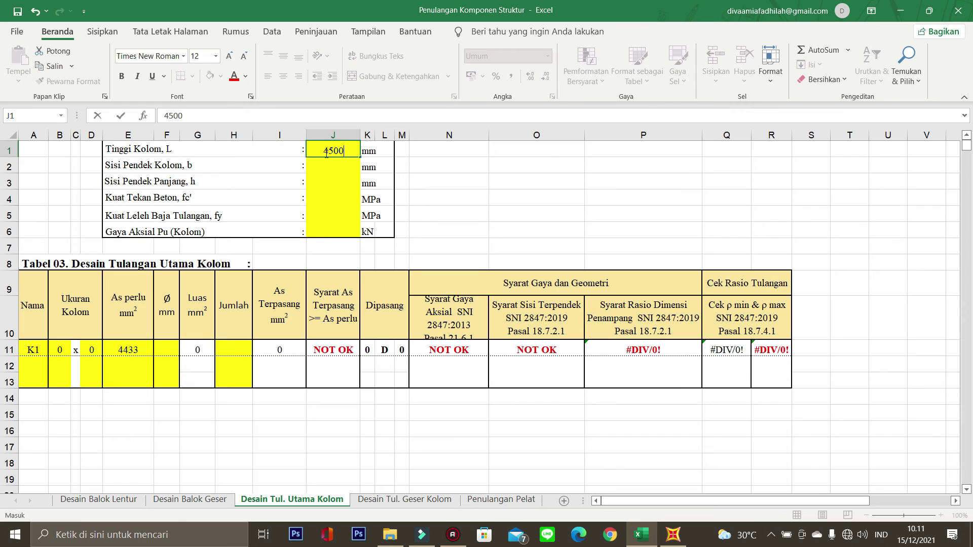
{"action": "key", "text": "Return"}
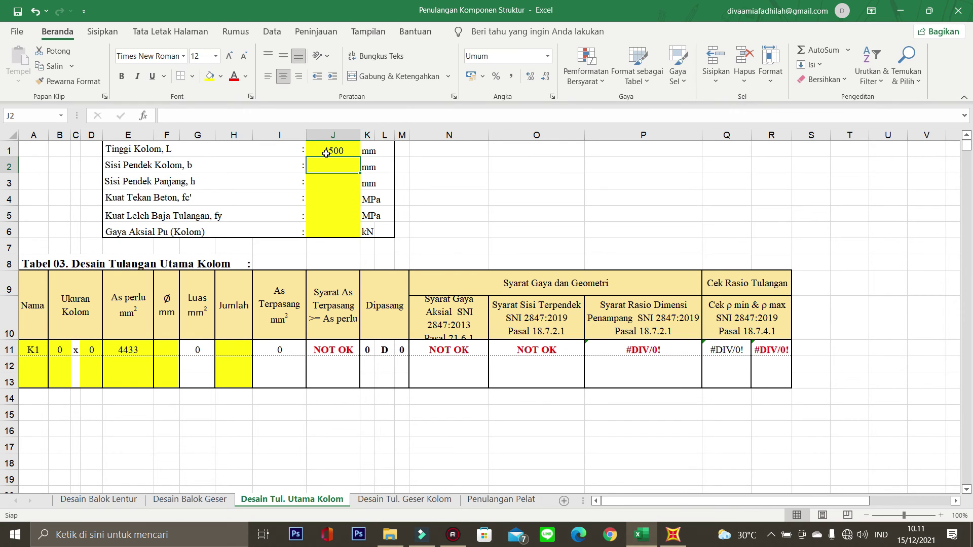
{"action": "type", "text": "600"}
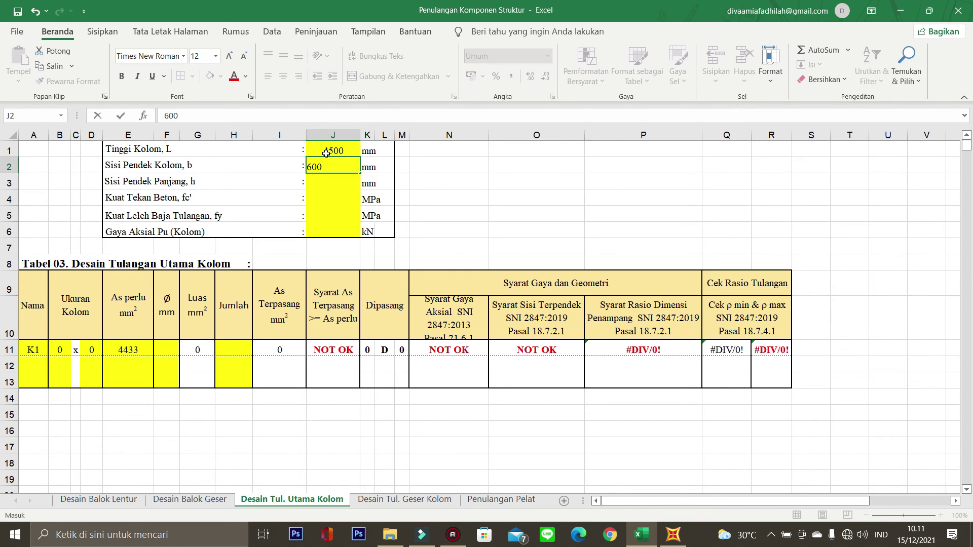
{"action": "key", "text": "Return"}
{"action": "type", "text": "600"}
{"action": "key", "text": "Return"}
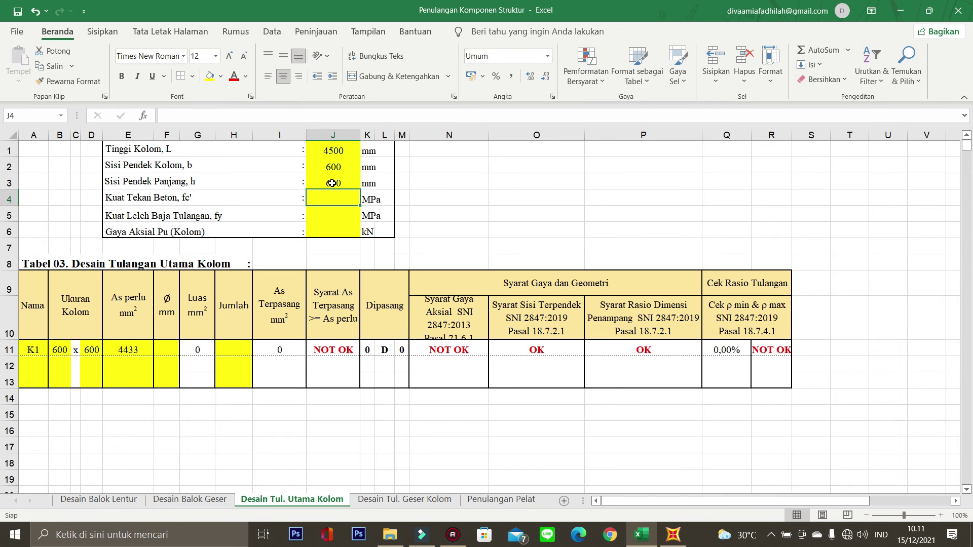
- Set the column's concrete strength fc' to 30 MPa and the rebar yield strength fy to 400 MPa
{"action": "type", "text": "30"}
{"action": "key", "text": "Return"}
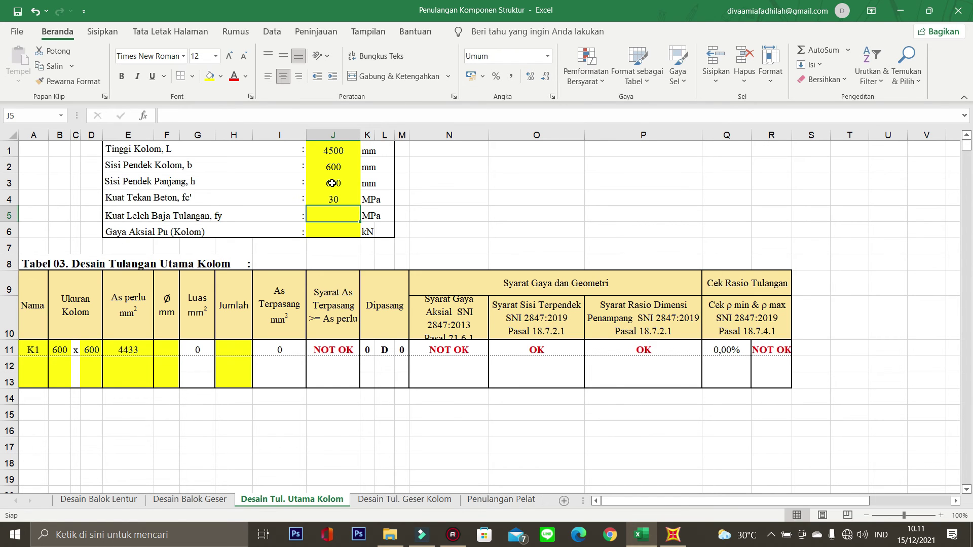
{"action": "type", "text": "400"}
{"action": "key", "text": "Return"}
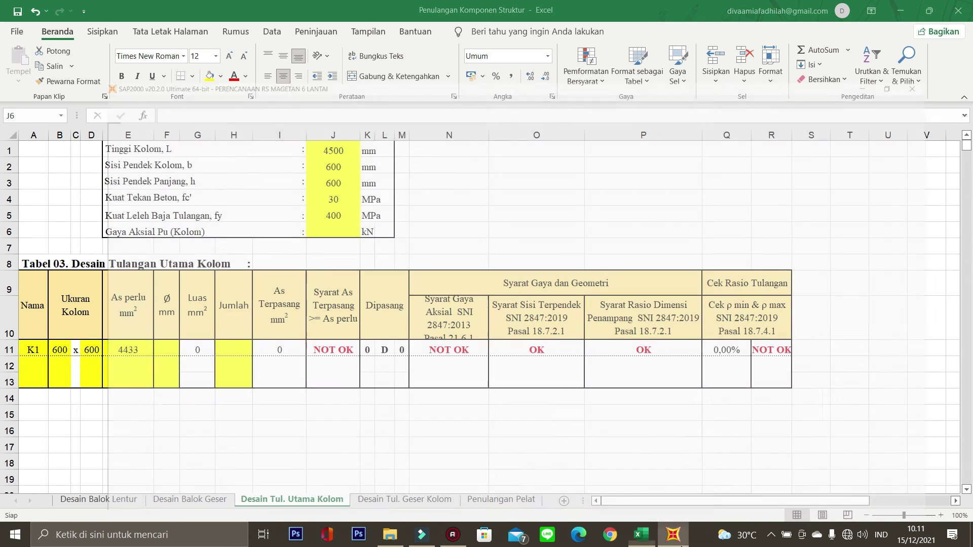
- Switch to SAP2000 and display the COMB10 axial force diagram with values in the XZ elevation
{"action": "left_click", "coordinate": [673, 535]}
{"action": "scroll", "coordinate": [619, 175], "scroll_direction": "down", "scroll_amount": 4}
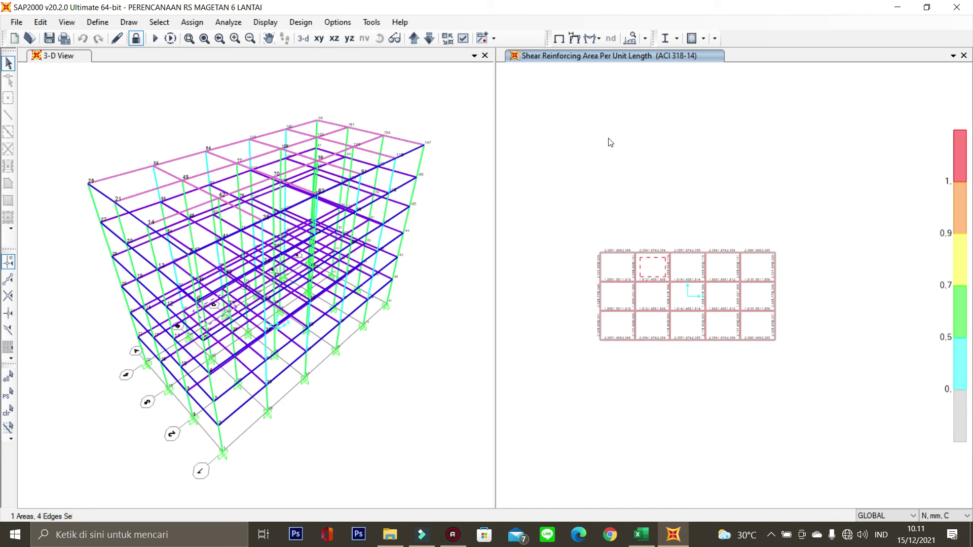
{"action": "left_click", "coordinate": [334, 38]}
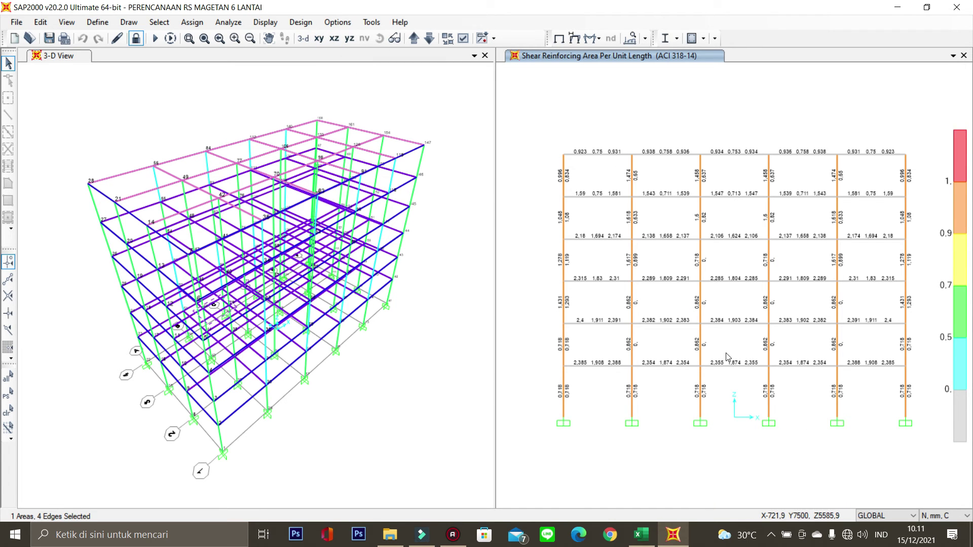
{"action": "left_click", "coordinate": [768, 375]}
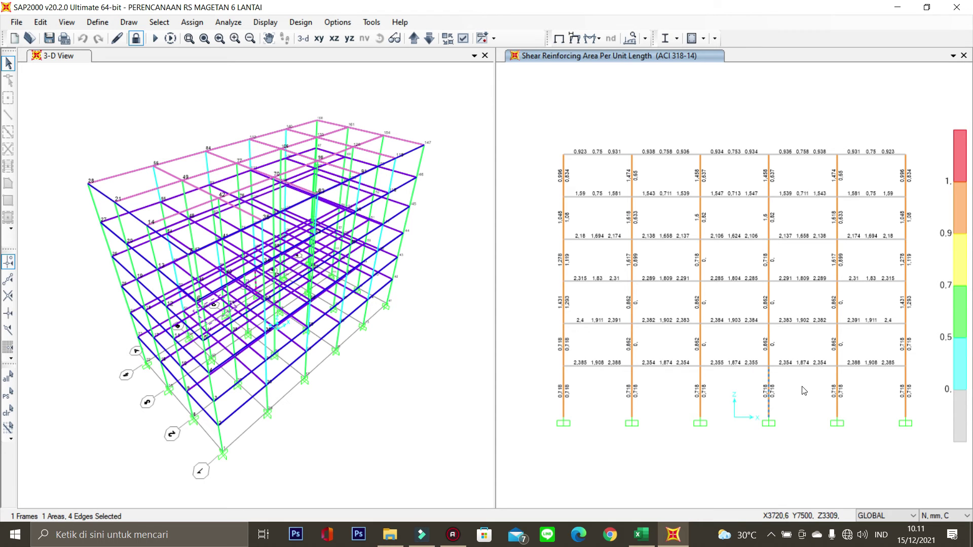
{"action": "left_click", "coordinate": [598, 40]}
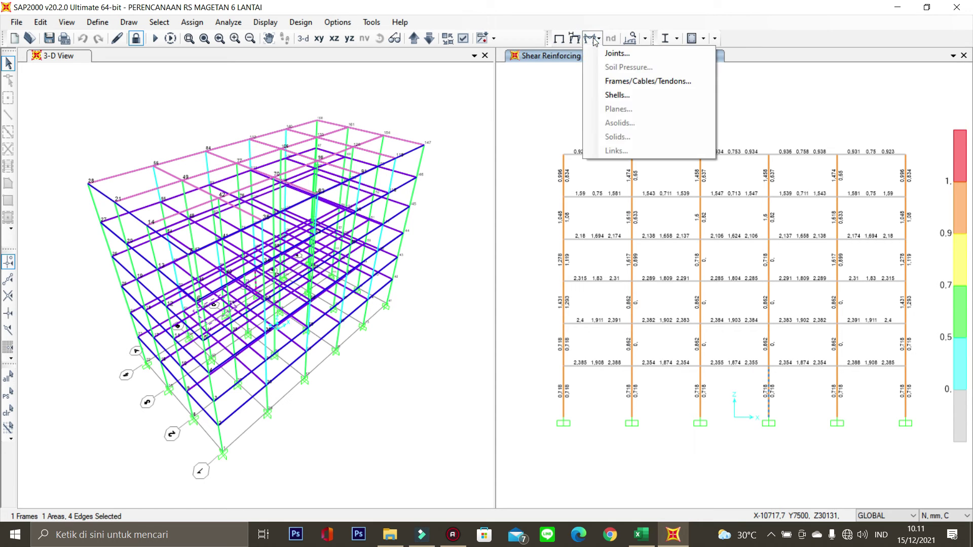
{"action": "left_click", "coordinate": [636, 82]}
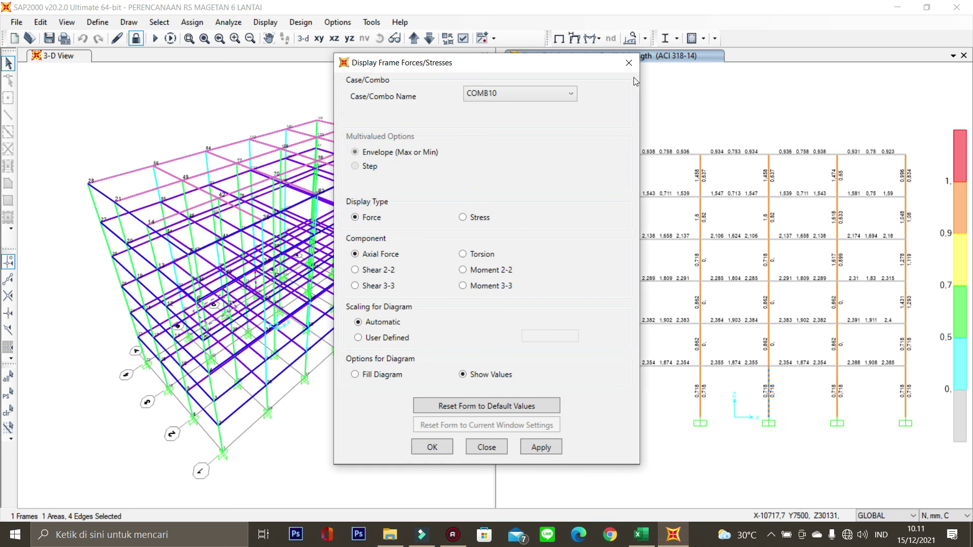
{"action": "left_click", "coordinate": [433, 446]}
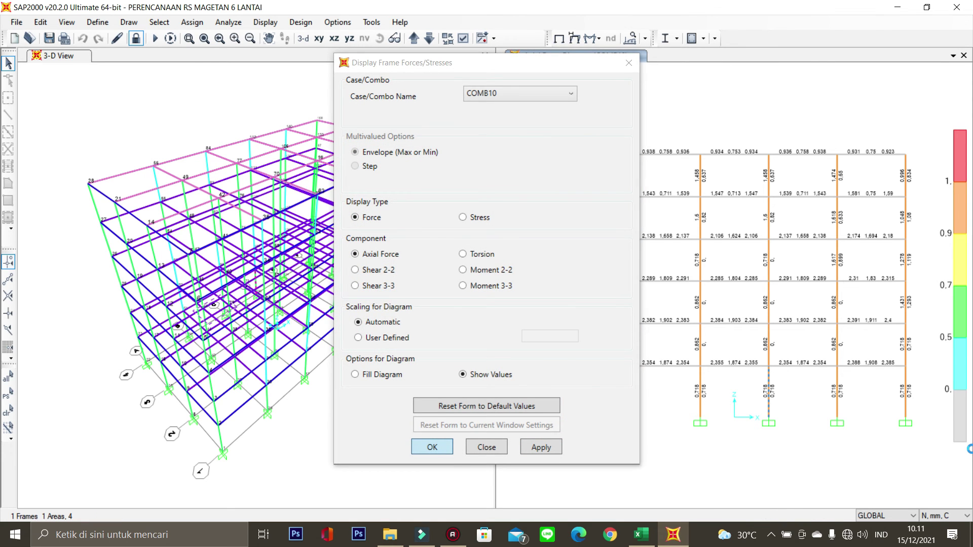
- Change the units to KN, m, C and examine the axial force details of the fourth ground-storey column
{"action": "left_click", "coordinate": [956, 516]}
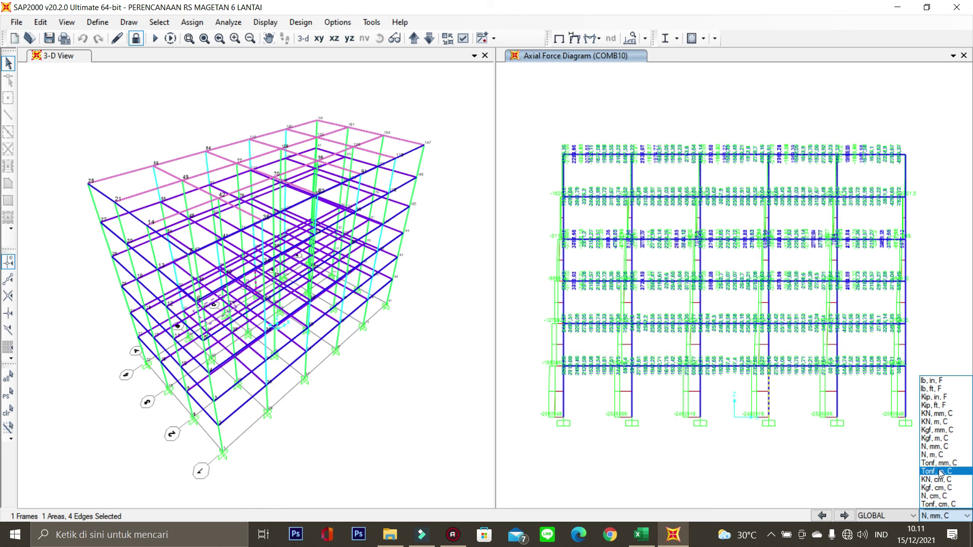
{"action": "left_click", "coordinate": [933, 422]}
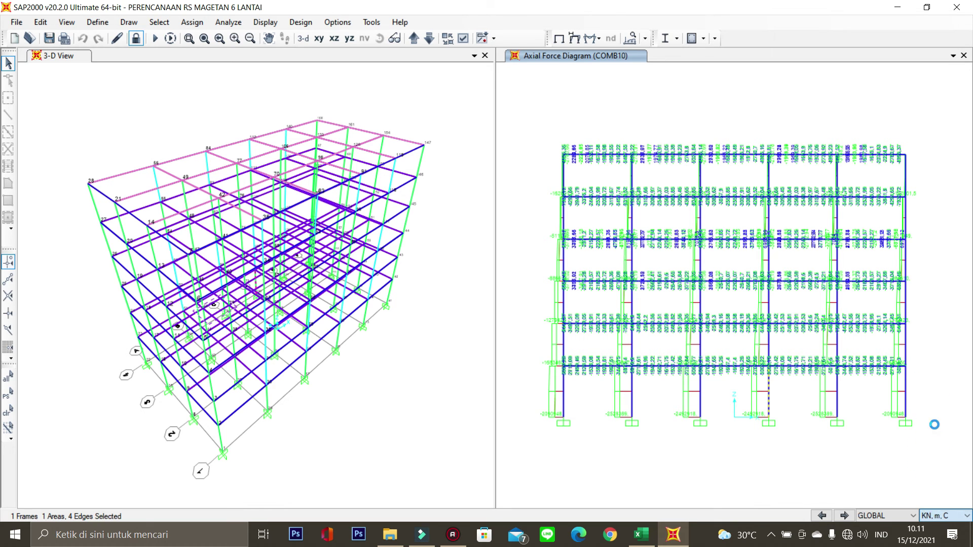
{"action": "left_click", "coordinate": [768, 400]}
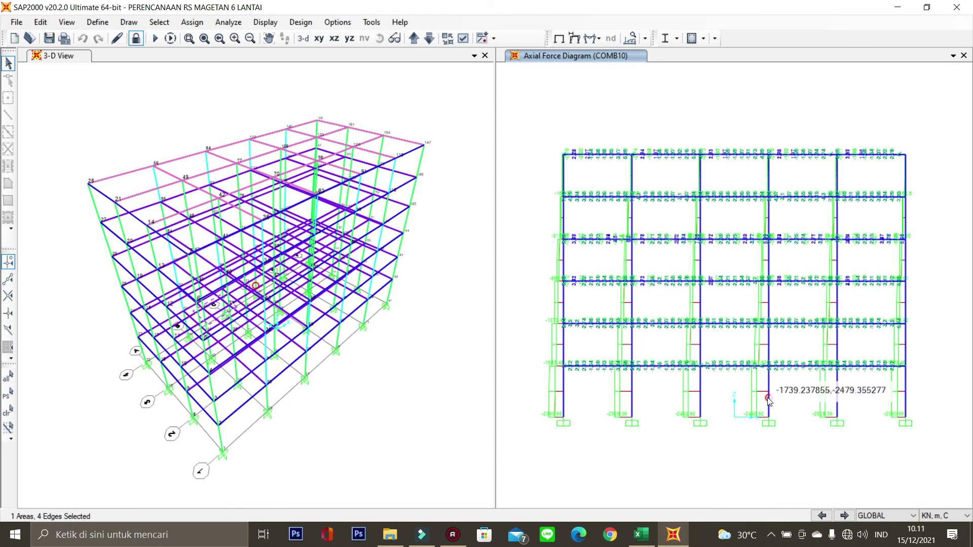
{"action": "right_click", "coordinate": [768, 389]}
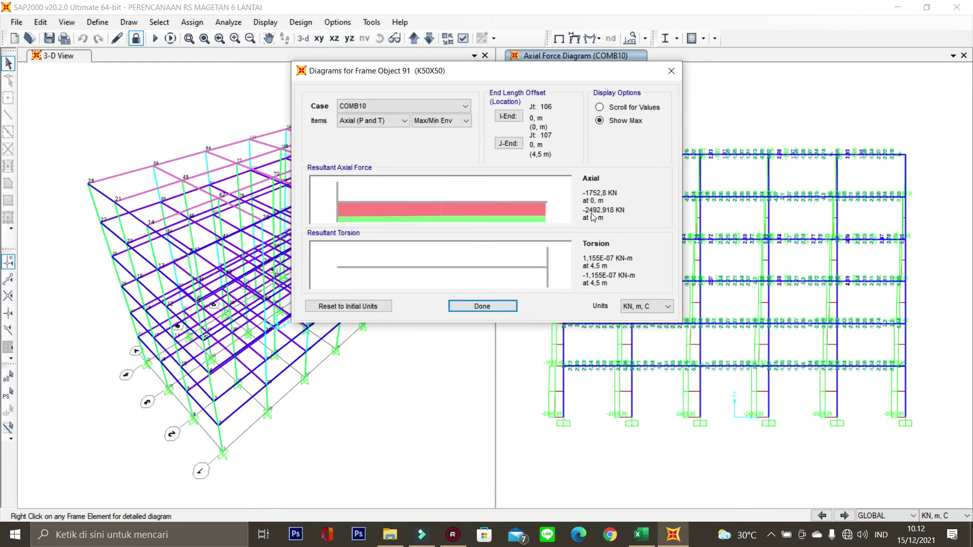
- Return to Excel and set Gaya Aksial Pu (Kolom) to 2492,918 kN, taken from the column's axial force in SAP2000
{"action": "left_click", "coordinate": [650, 529]}
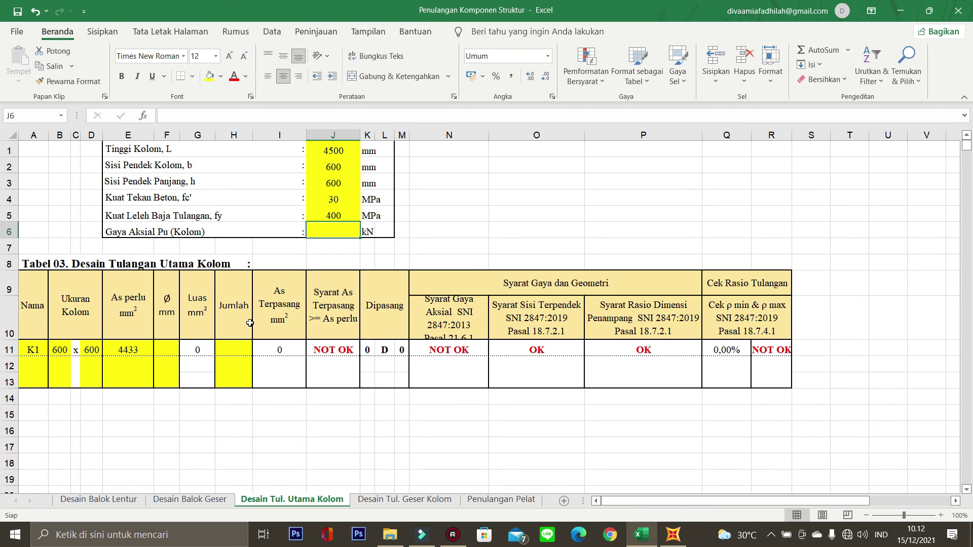
{"action": "left_click", "coordinate": [130, 349]}
{"action": "type", "text": "2"}
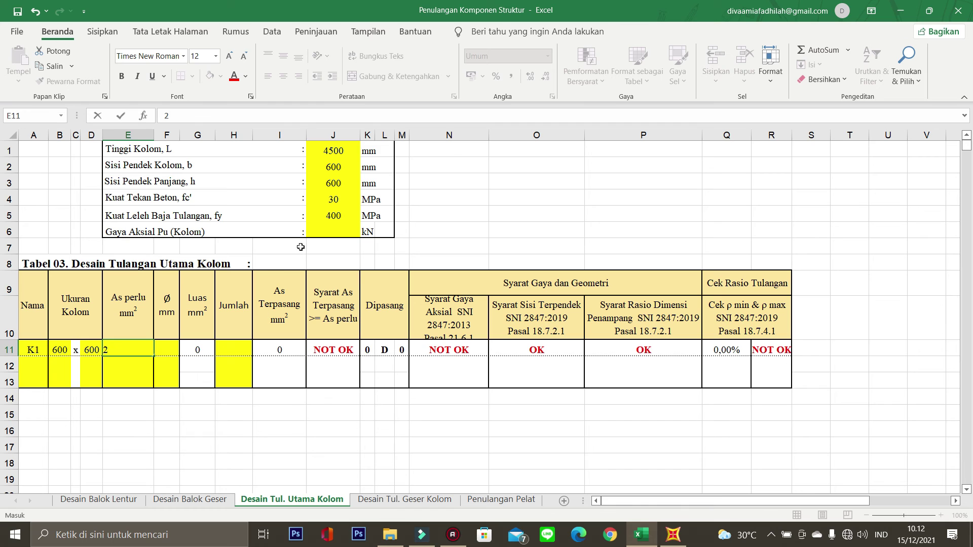
{"action": "left_click", "coordinate": [324, 229]}
{"action": "type", "text": "2"}
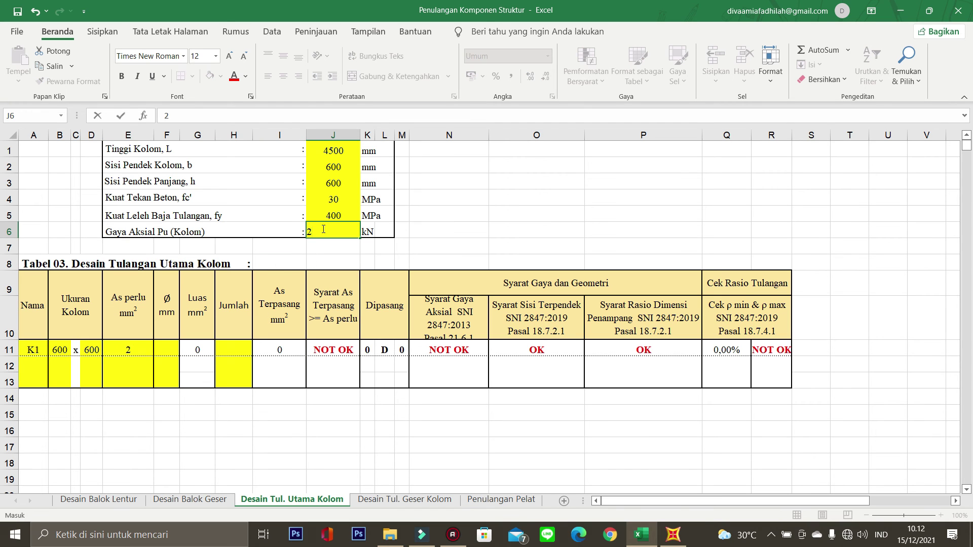
{"action": "left_click", "coordinate": [673, 539]}
{"action": "left_click", "coordinate": [674, 544]}
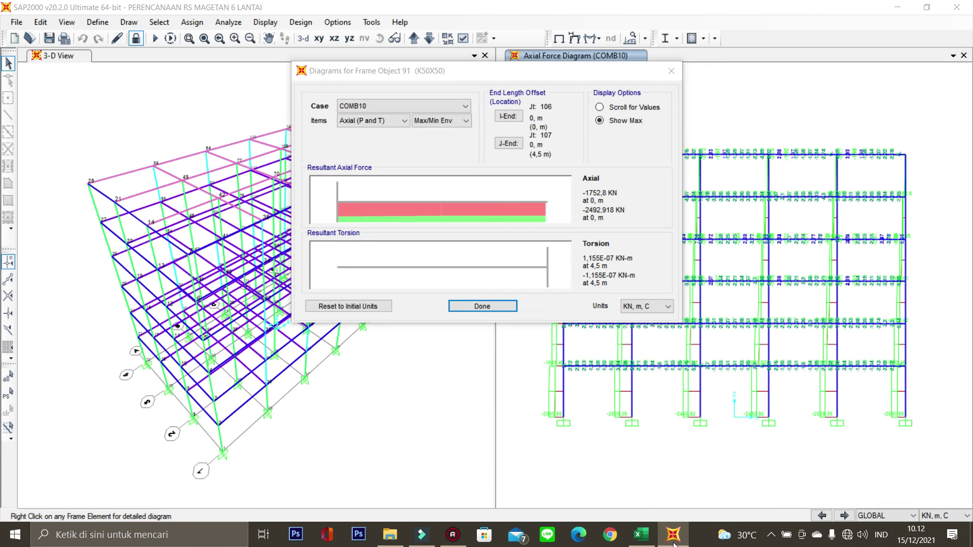
{"action": "left_click", "coordinate": [641, 534]}
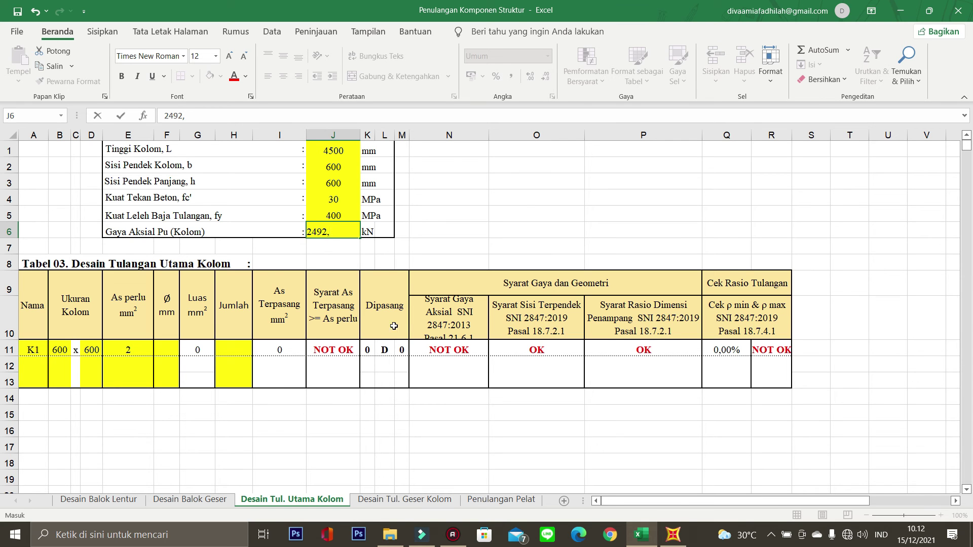
{"action": "left_click", "coordinate": [671, 530]}
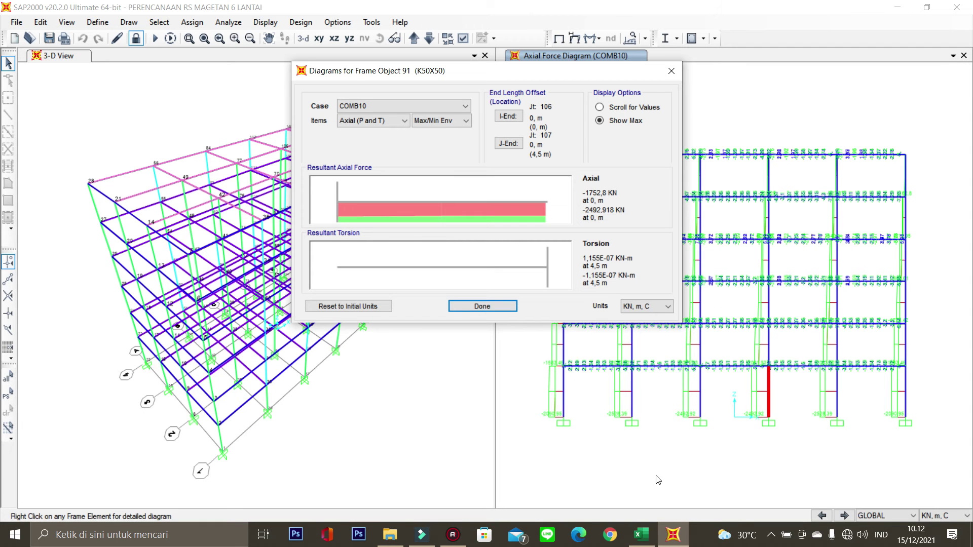
{"action": "left_click", "coordinate": [641, 534]}
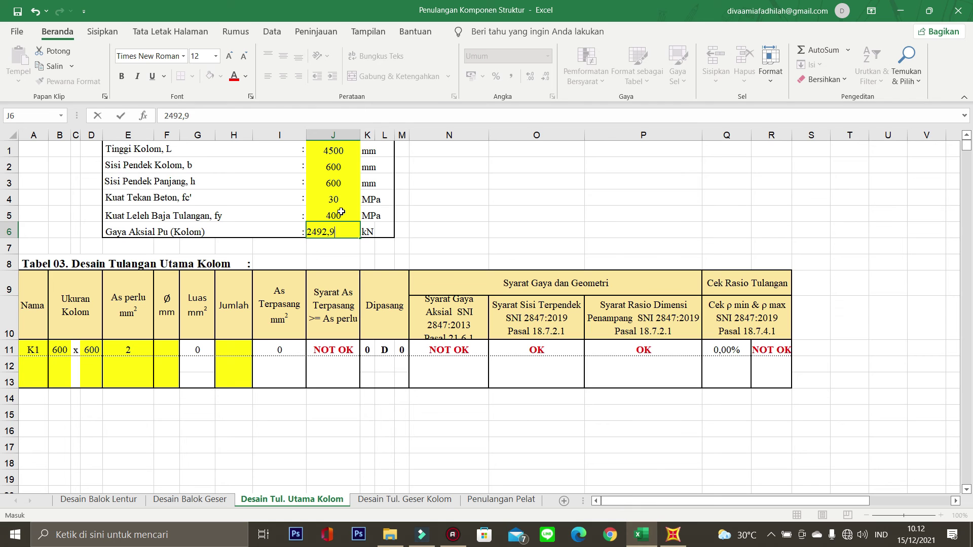
{"action": "type", "text": "18"}
{"action": "key", "text": "Return"}
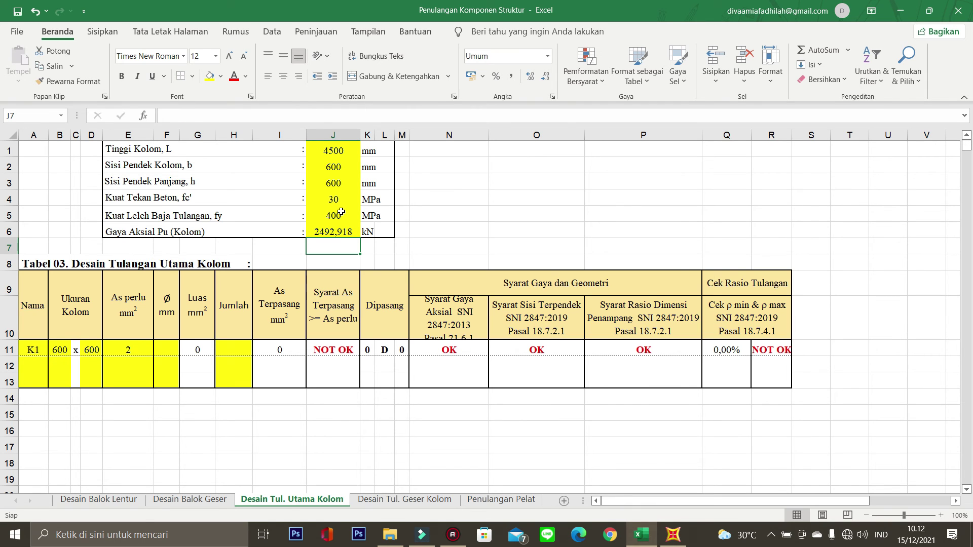
- Clear the As perlu value of column K1 and check its name and Ukuran Kolom cells
{"action": "left_click", "coordinate": [119, 349]}
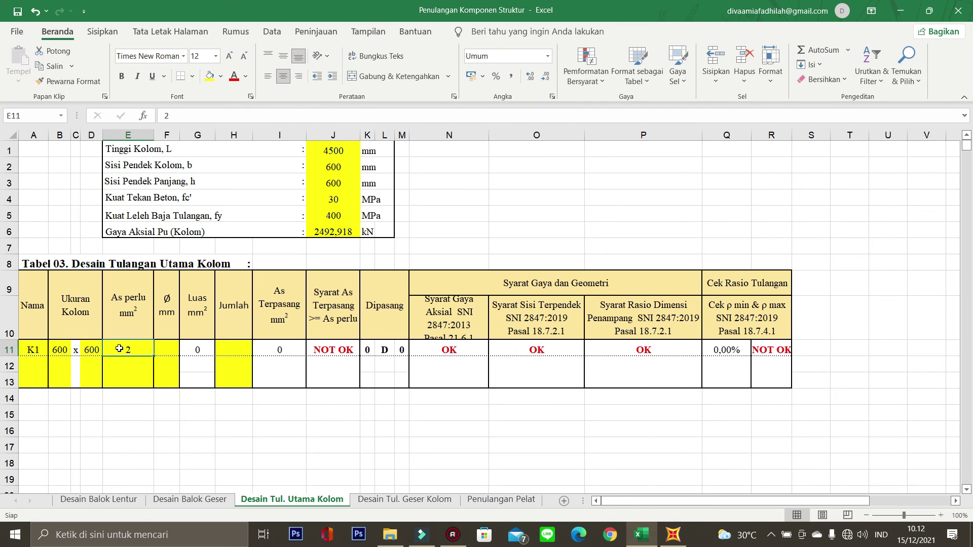
{"action": "left_click", "coordinate": [38, 349]}
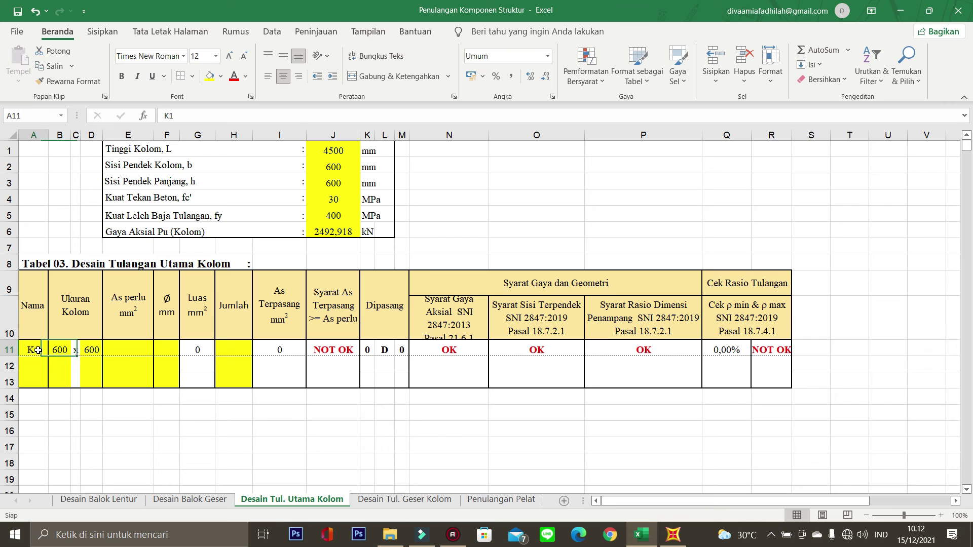
{"action": "left_click", "coordinate": [59, 350]}
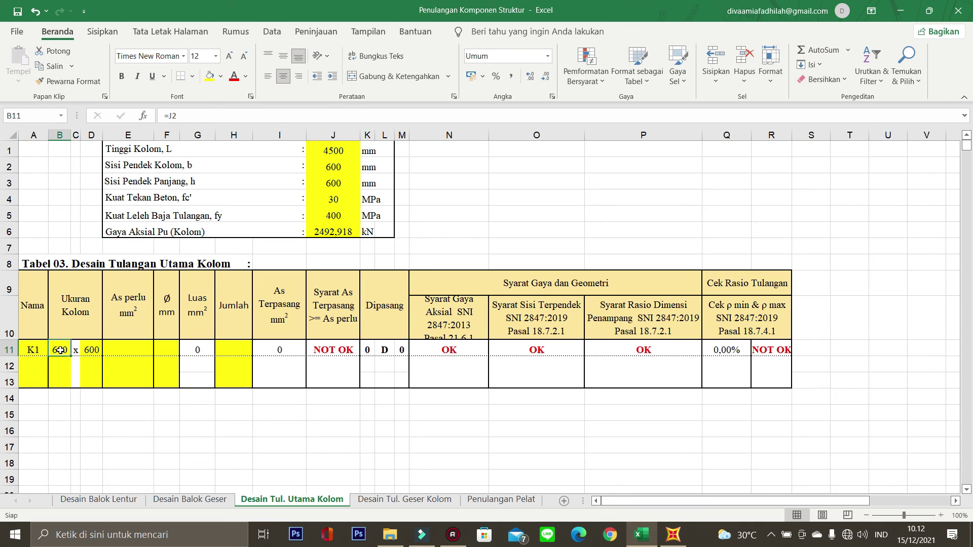
{"action": "left_click", "coordinate": [89, 349]}
{"action": "left_click", "coordinate": [122, 350]}
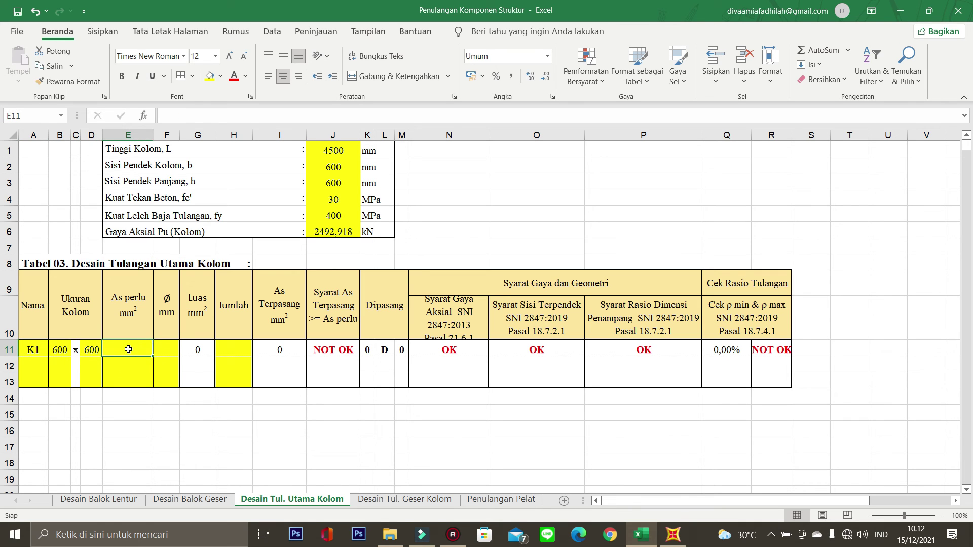
- Switch to SAP2000, close the frame's force diagram and display the concrete design output for Longitudinal Reinforcing
{"action": "left_click", "coordinate": [672, 536]}
{"action": "left_click", "coordinate": [508, 305]}
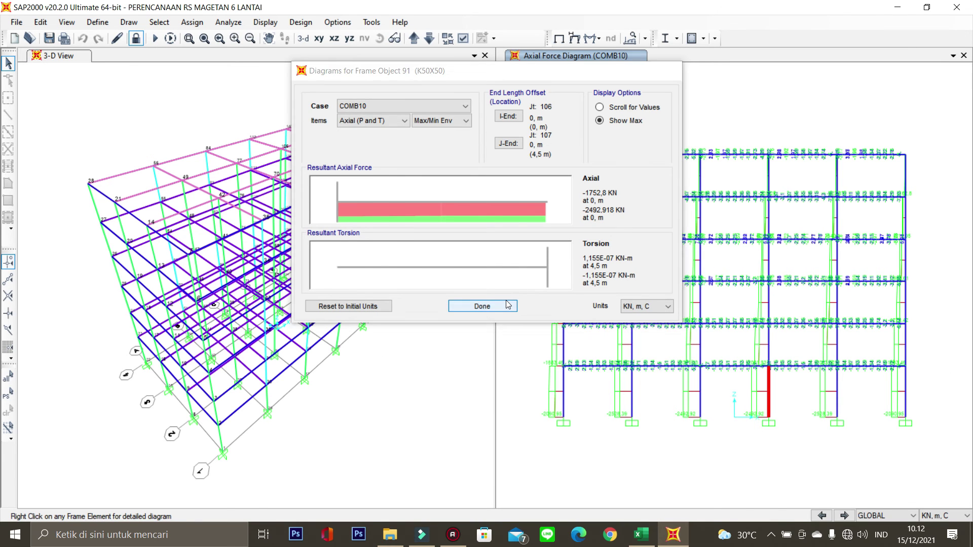
{"action": "left_click", "coordinate": [703, 39]}
{"action": "left_click", "coordinate": [730, 77]}
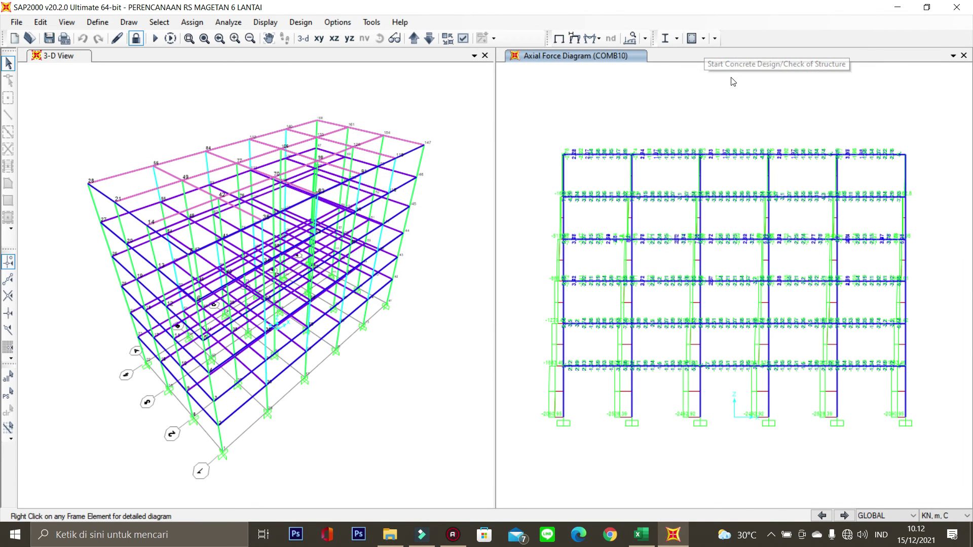
{"action": "left_click", "coordinate": [703, 40]}
{"action": "left_click", "coordinate": [743, 148]}
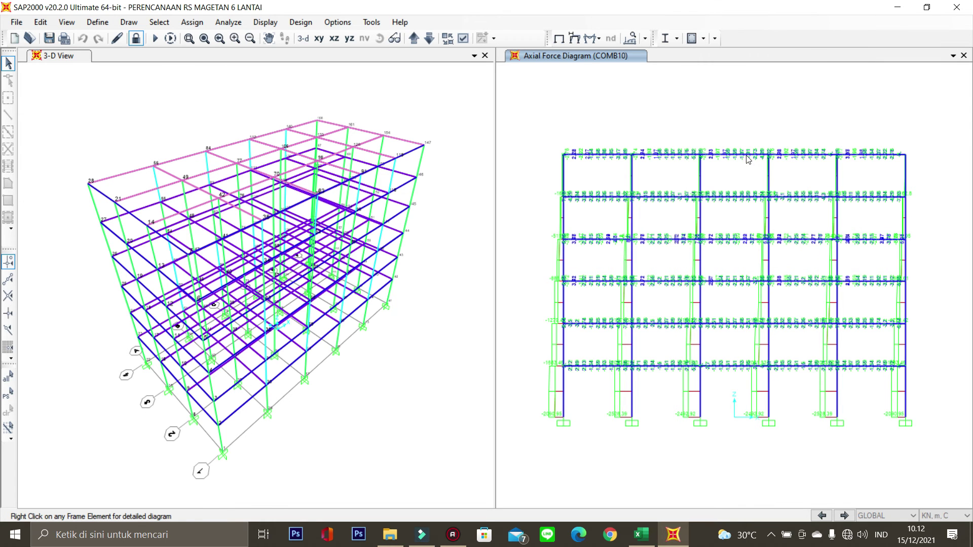
{"action": "left_click", "coordinate": [540, 238]}
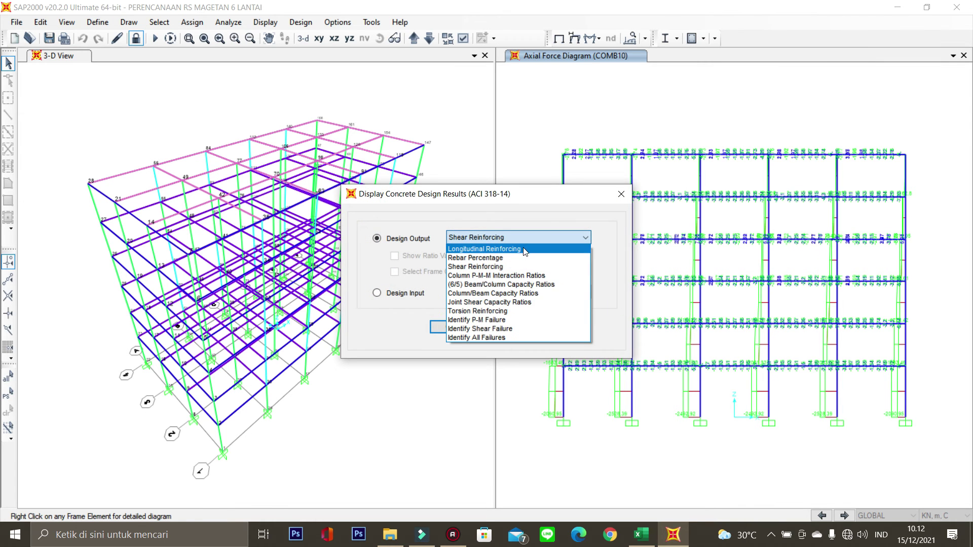
{"action": "left_click", "coordinate": [525, 248]}
{"action": "left_click", "coordinate": [451, 326]}
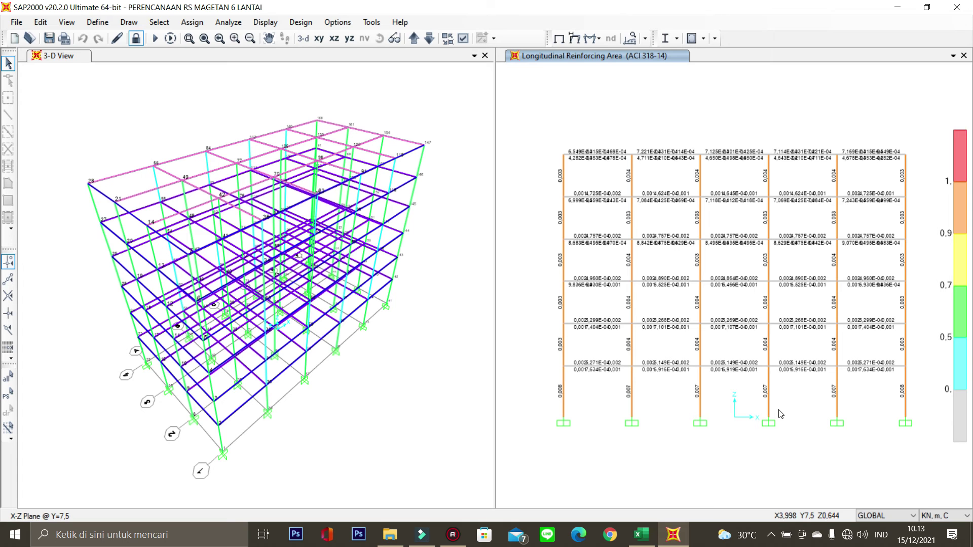
- Return to Excel and set As perlu of column K1 to 0,007, taken from the ground-storey column in SAP2000
{"action": "left_click", "coordinate": [642, 536]}
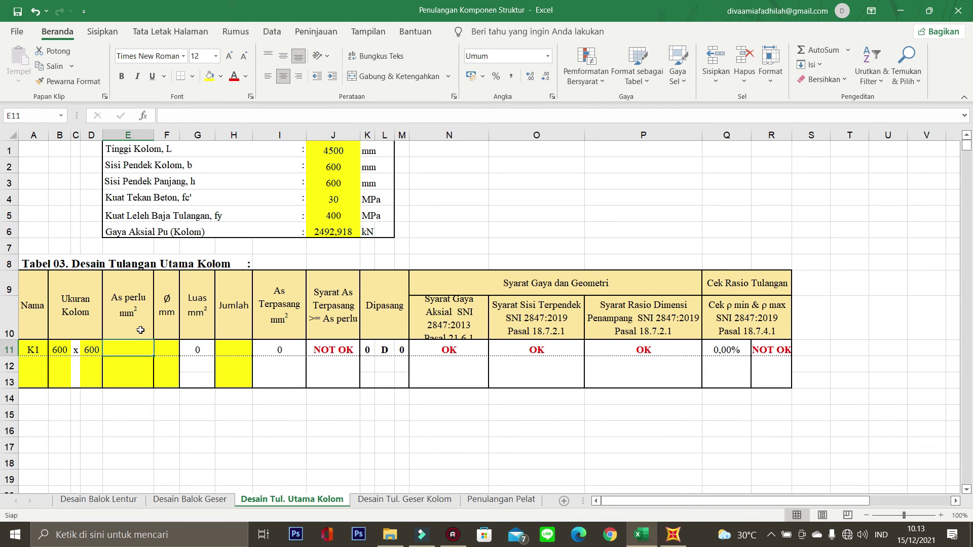
{"action": "type", "text": "0,007"}
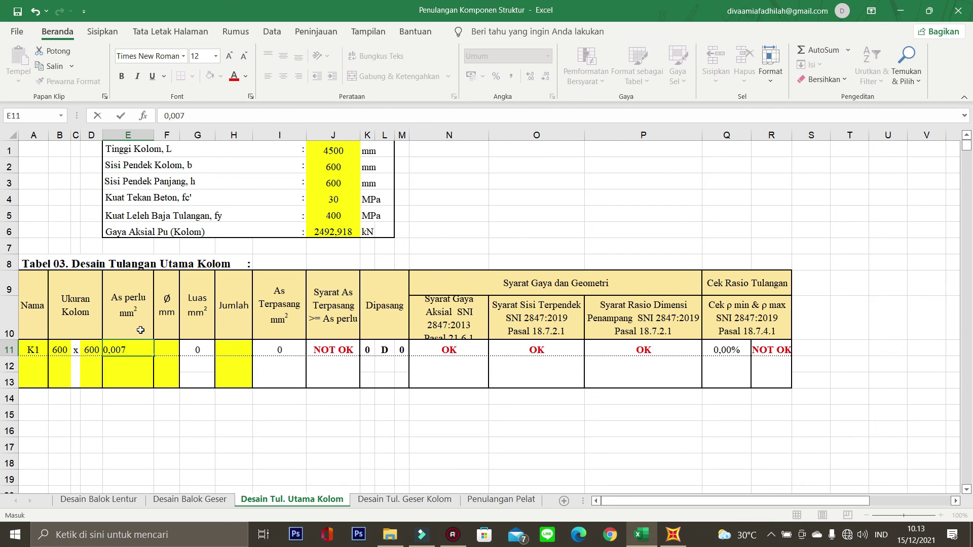
{"action": "key", "text": "Return"}
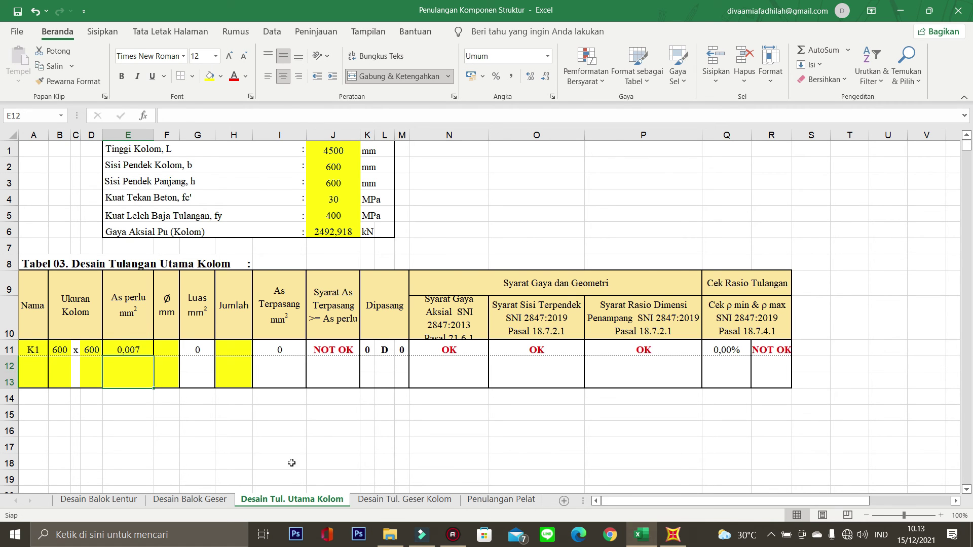
- In SAP2000, change the units to N, mm, C and read the ground-storey columns' longitudinal reinforcing areas
{"action": "left_click", "coordinate": [668, 538]}
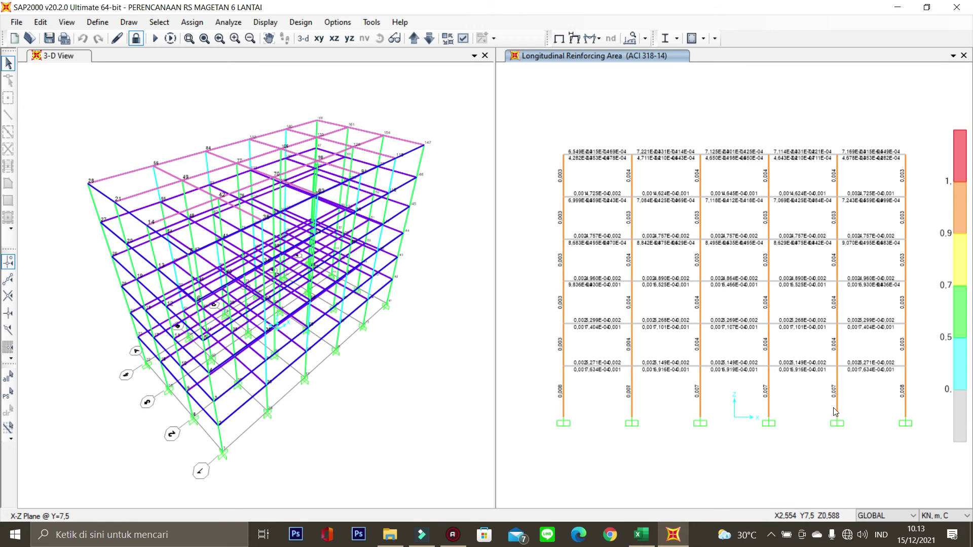
{"action": "scroll", "coordinate": [836, 411], "scroll_direction": "up", "scroll_amount": 1}
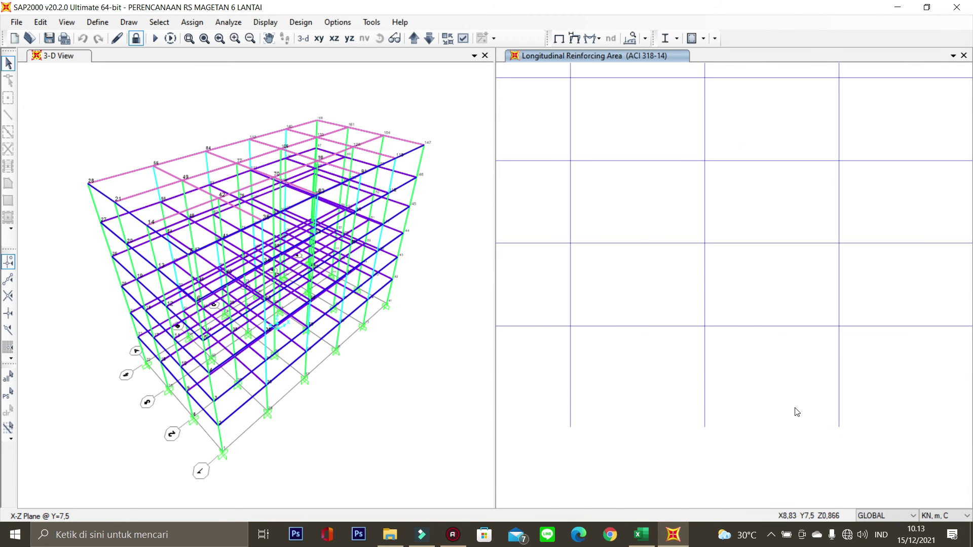
{"action": "scroll", "coordinate": [795, 410], "scroll_direction": "down", "scroll_amount": 2}
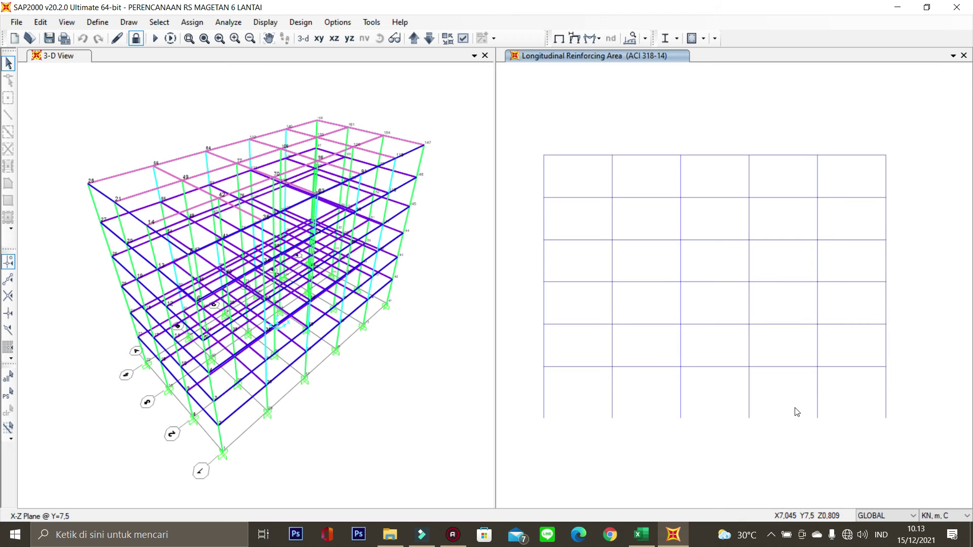
{"action": "left_click", "coordinate": [956, 517]}
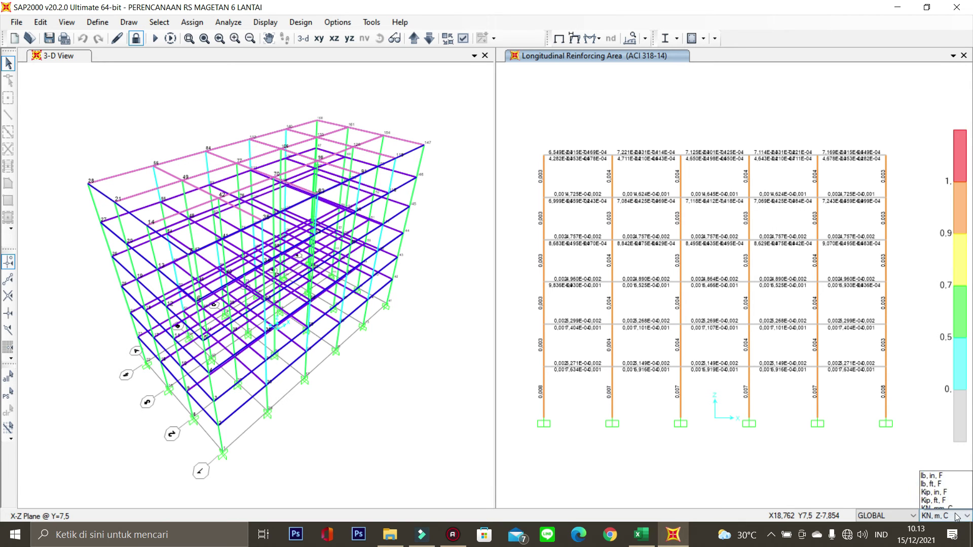
{"action": "left_click", "coordinate": [945, 447]}
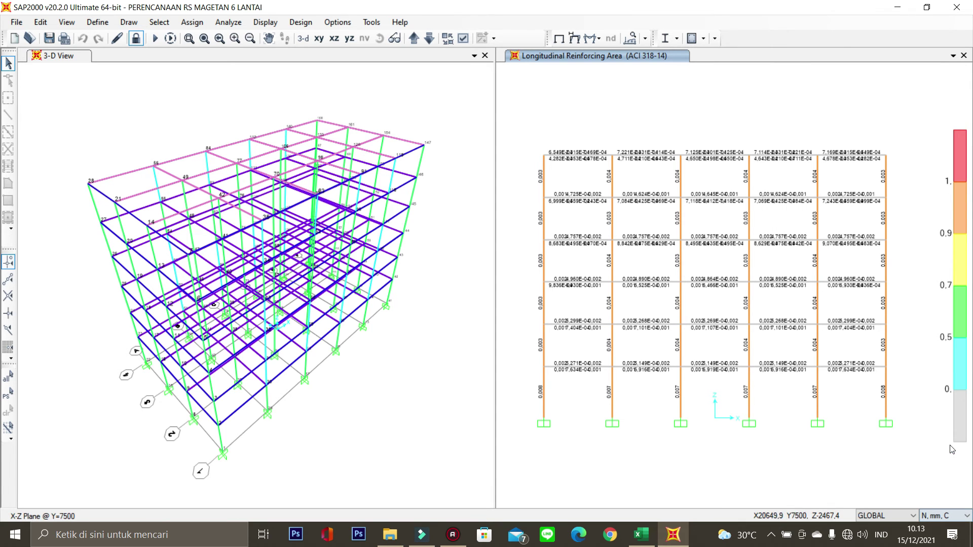
{"action": "scroll", "coordinate": [758, 404], "scroll_direction": "up", "scroll_amount": 5}
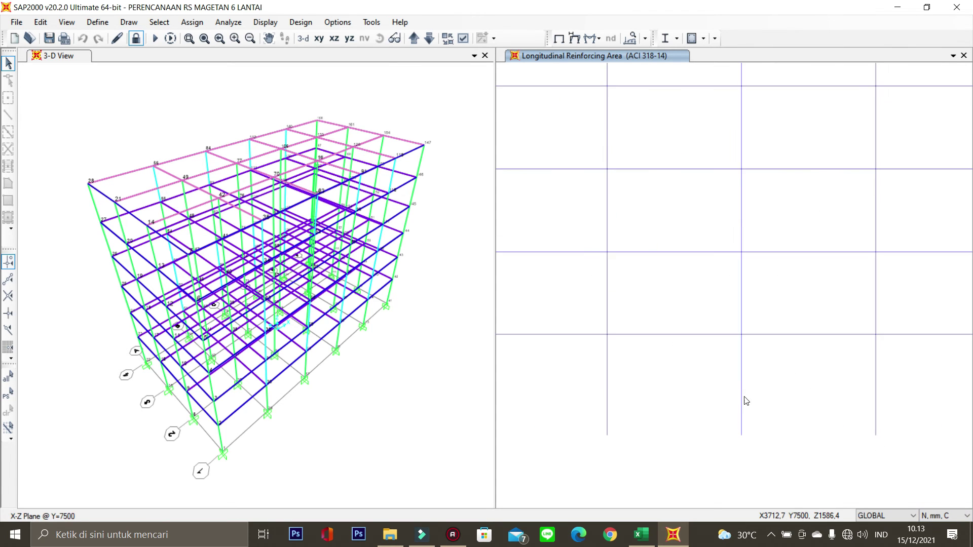
{"action": "scroll", "coordinate": [746, 403], "scroll_direction": "down", "scroll_amount": 5}
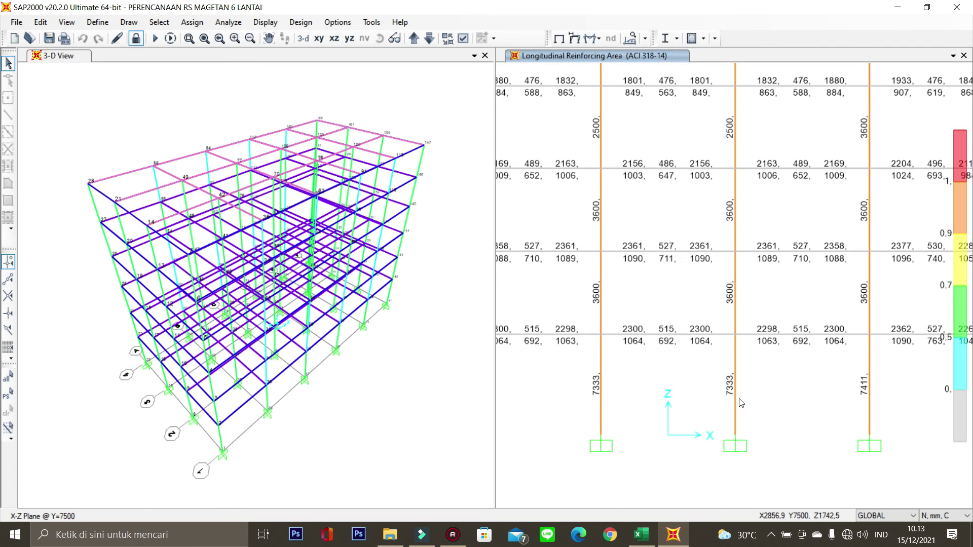
{"action": "scroll", "coordinate": [742, 403], "scroll_direction": "down", "scroll_amount": 5}
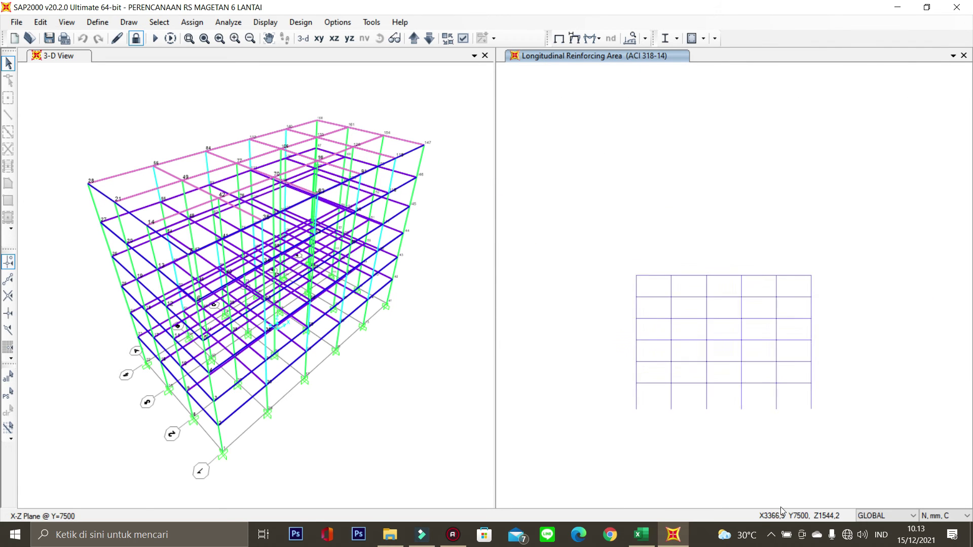
- In Excel, set As perlu of column K1 to 7333 mm² and recheck the column reinforcing areas in SAP2000
{"action": "left_click", "coordinate": [642, 534]}
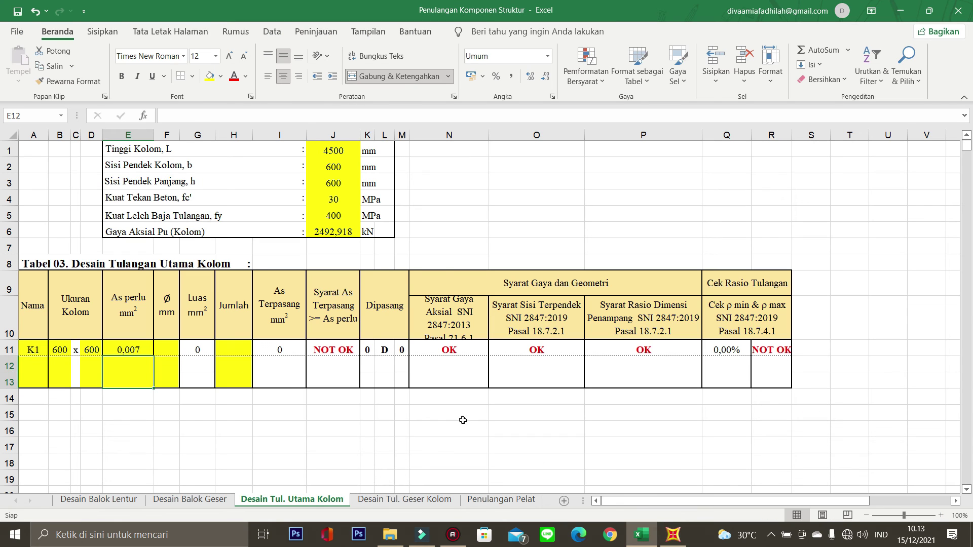
{"action": "left_click", "coordinate": [132, 349]}
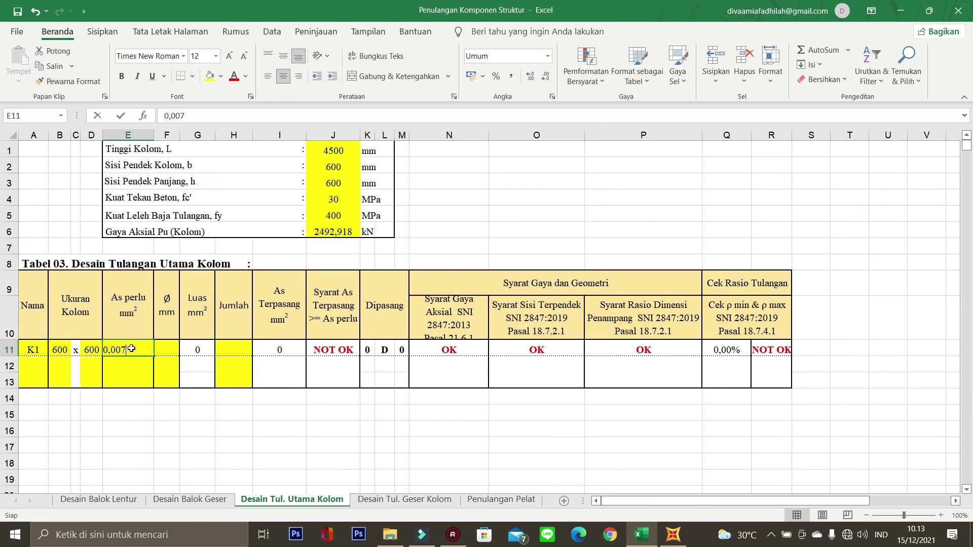
{"action": "type", "text": "7333"}
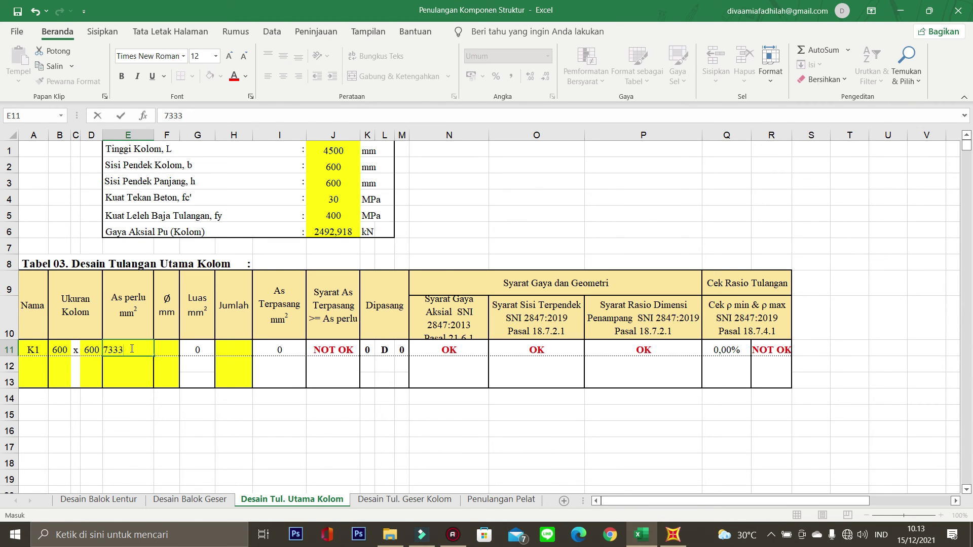
{"action": "key", "text": "Return"}
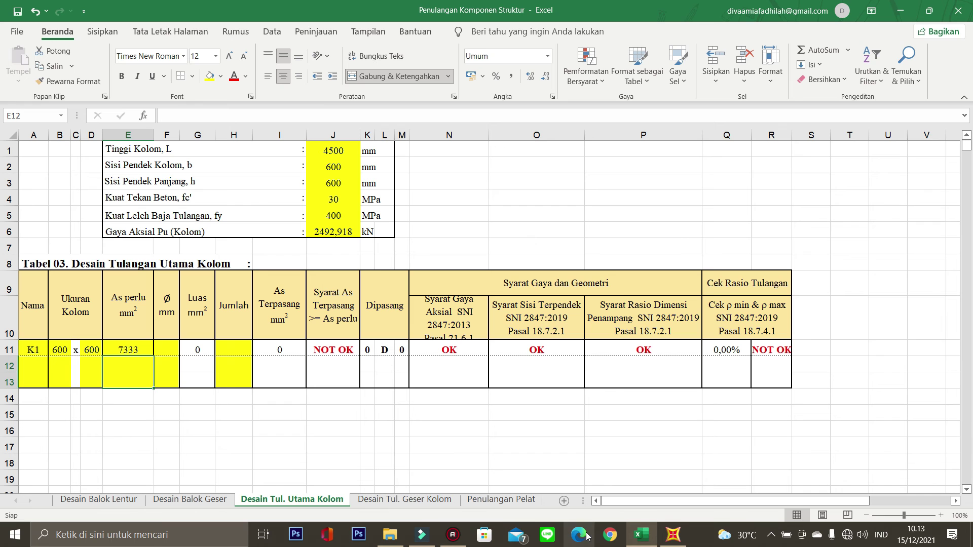
{"action": "left_click", "coordinate": [671, 535]}
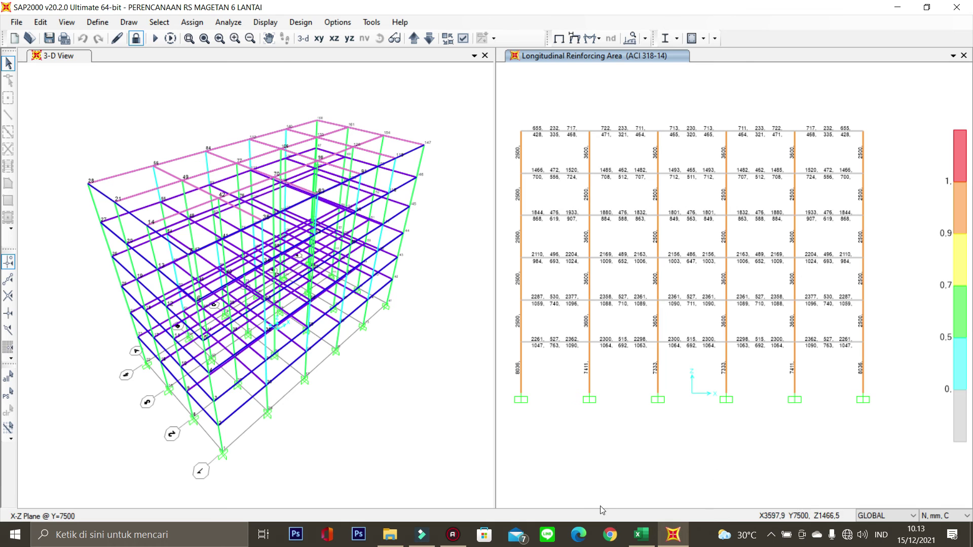
{"action": "left_click", "coordinate": [641, 534]}
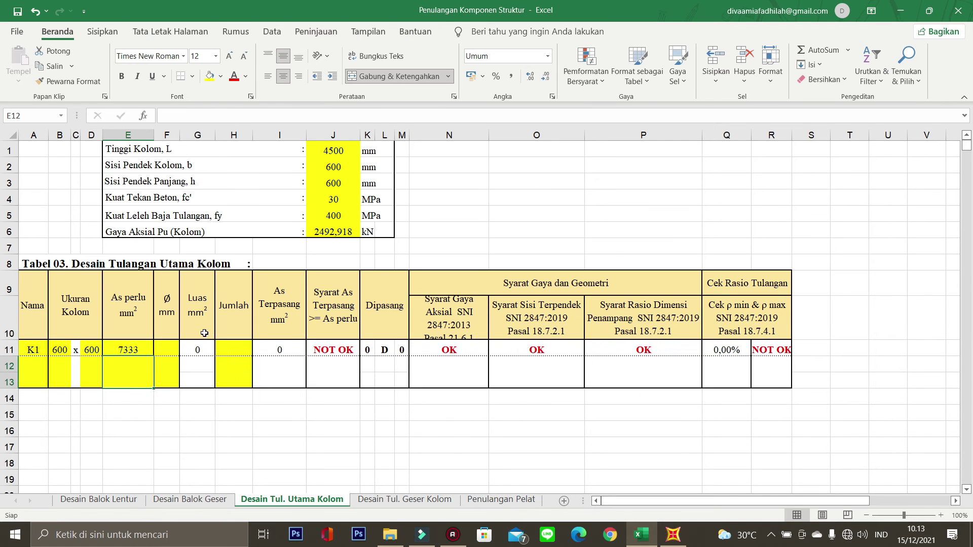
- Set the main bar diameter Ø of column K1 to 26 mm and its Jumlah to 4
{"action": "left_click", "coordinate": [172, 347]}
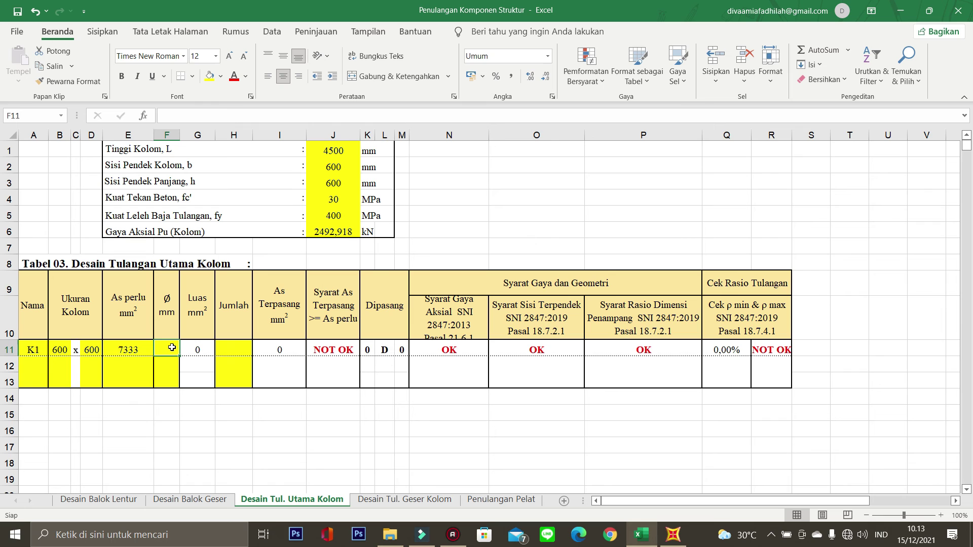
{"action": "type", "text": "26"}
{"action": "left_click", "coordinate": [226, 351]}
{"action": "type", "text": "4"}
{"action": "key", "text": "Return"}
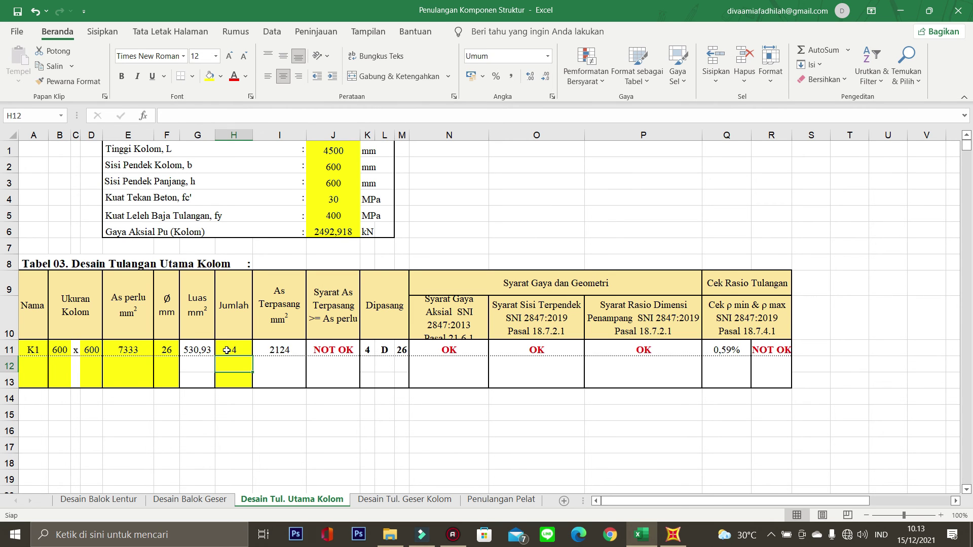
- Check column K1's Syarat As Terpasang cell and try main bar diameters of 19 mm and 28 mm
{"action": "left_click", "coordinate": [331, 350]}
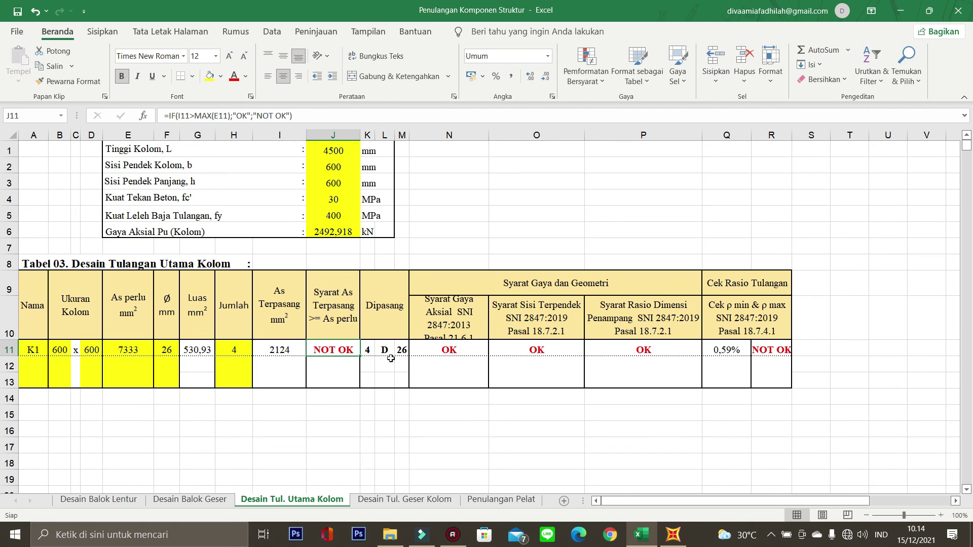
{"action": "left_click", "coordinate": [163, 350]}
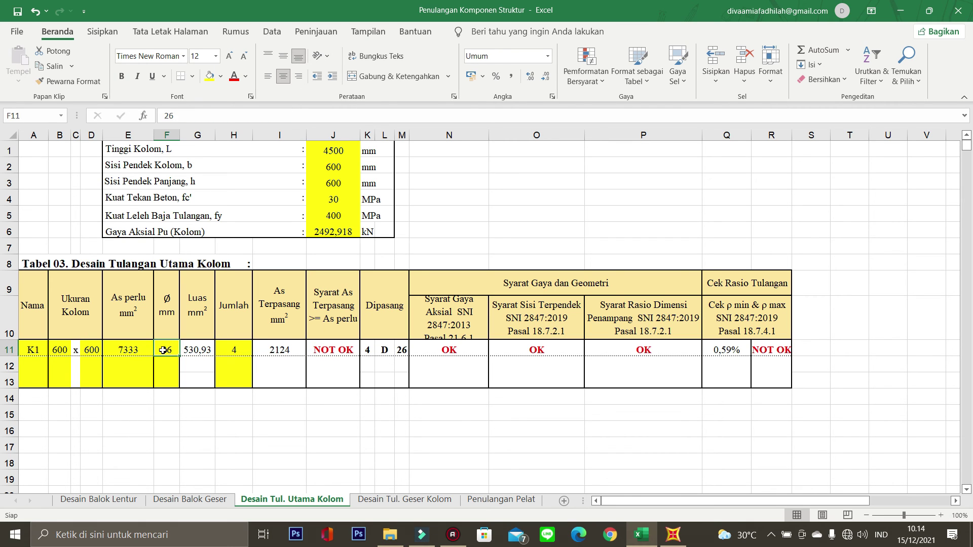
{"action": "type", "text": "19"}
{"action": "key", "text": "Return"}
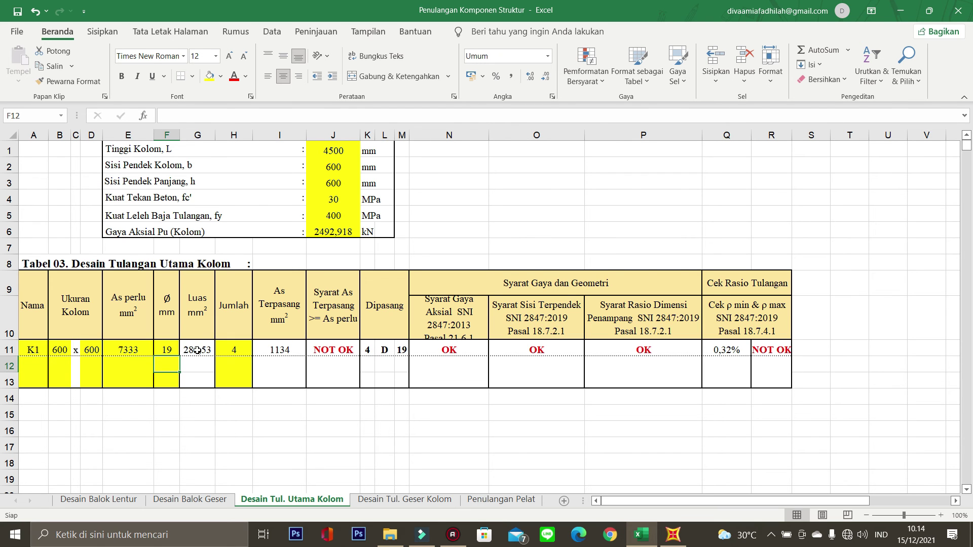
{"action": "left_click", "coordinate": [231, 347]}
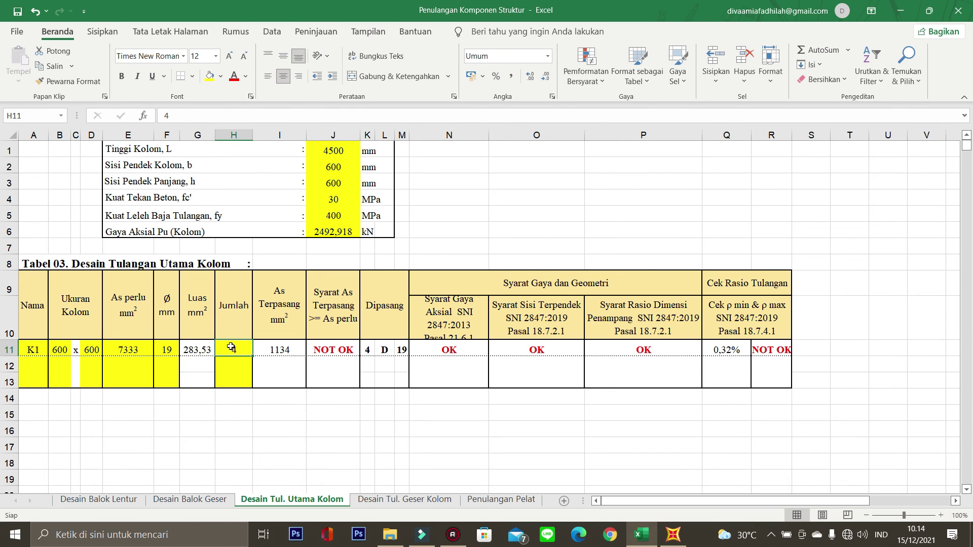
{"action": "left_click", "coordinate": [168, 349]}
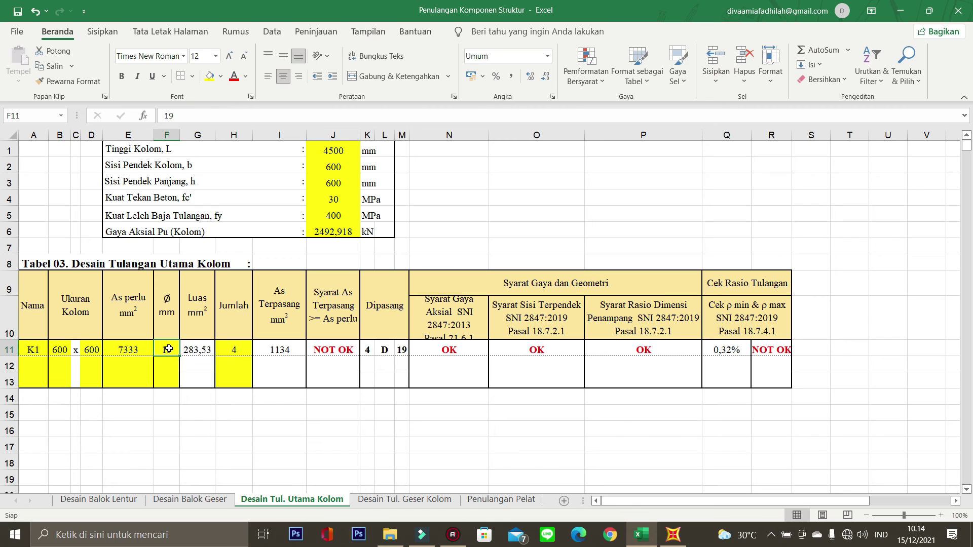
{"action": "type", "text": "28"}
{"action": "key", "text": "Return"}
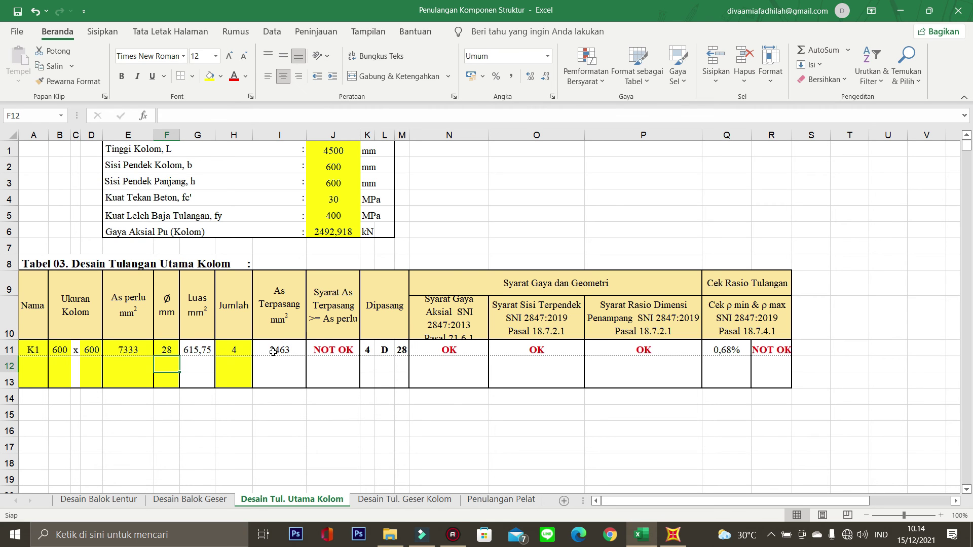
- Set Jumlah of column K1 to 6 bars and its main bar diameter Ø to 32 mm
{"action": "left_click", "coordinate": [238, 350]}
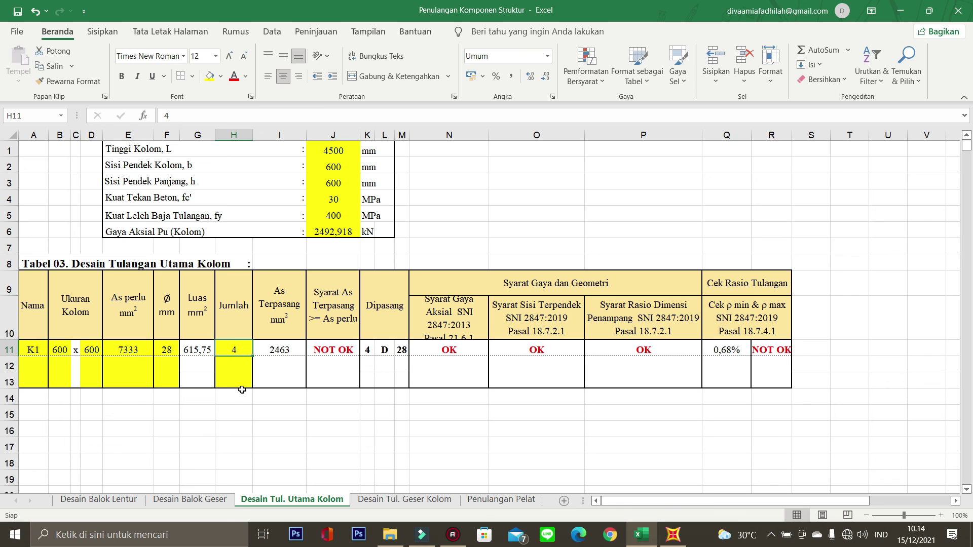
{"action": "type", "text": "6"}
{"action": "key", "text": "Return"}
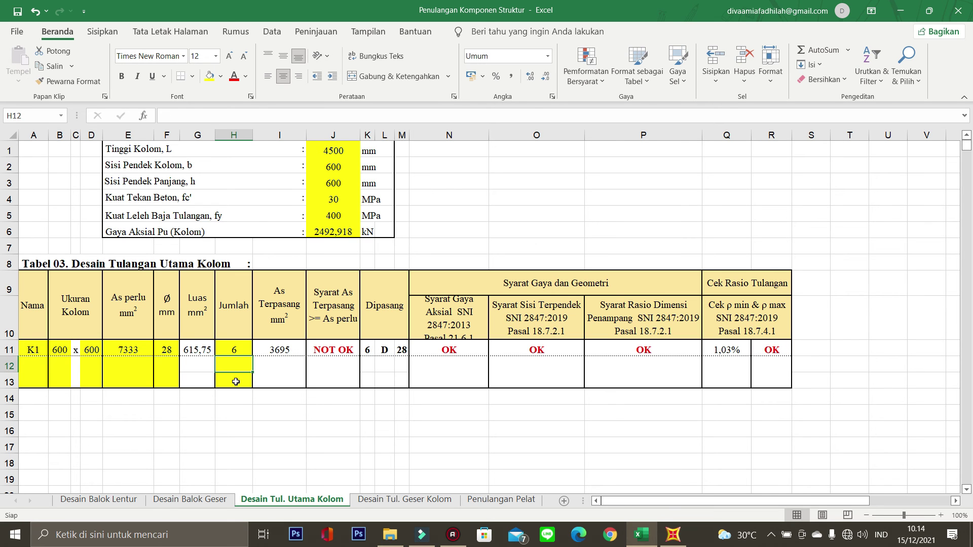
{"action": "left_click", "coordinate": [309, 352]}
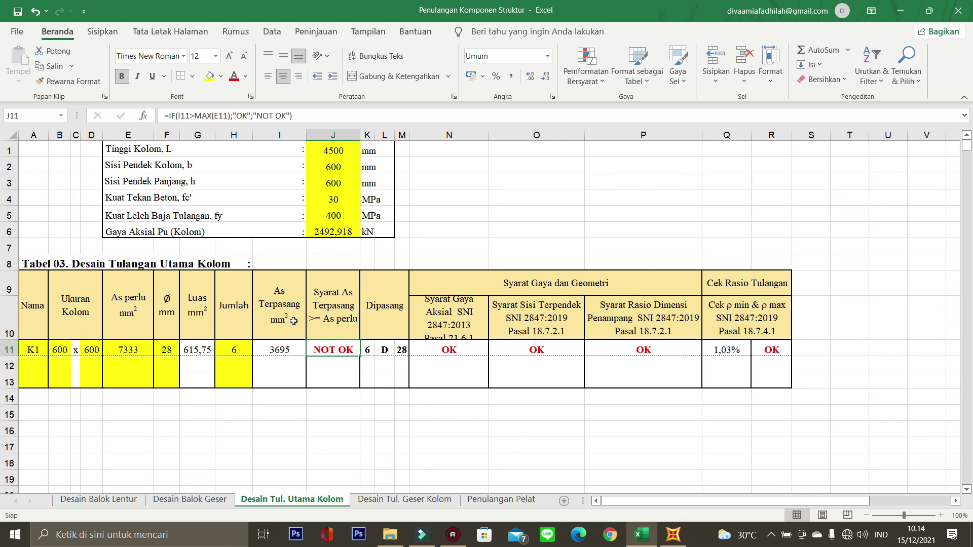
{"action": "left_click", "coordinate": [169, 351]}
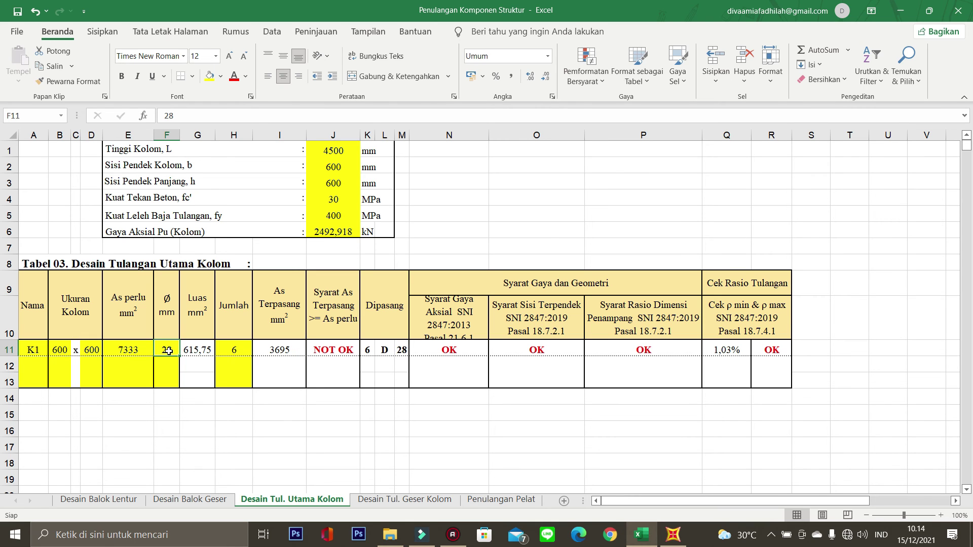
{"action": "type", "text": "32"}
{"action": "key", "text": "Return"}
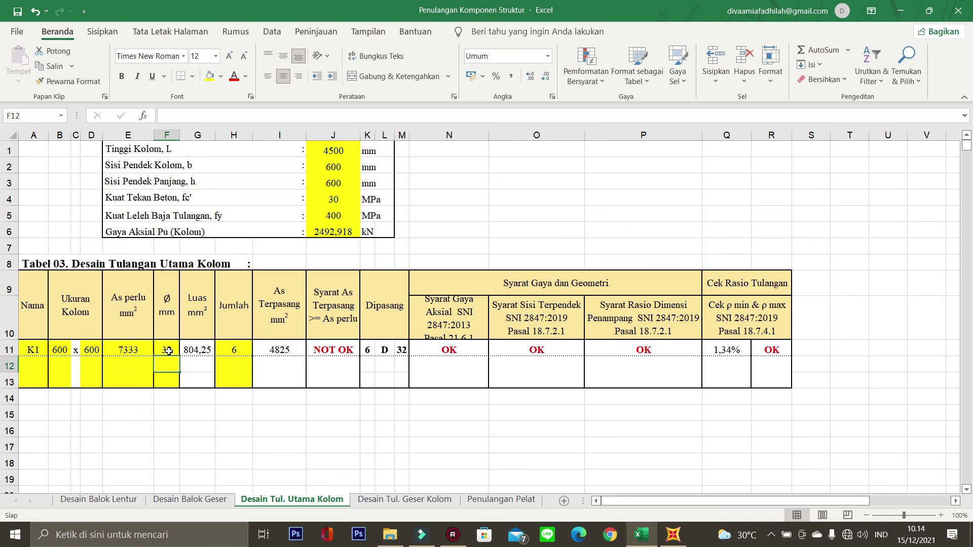
- Try Jumlah values of 10 and 8 bars for column K1 with the 32 mm main bars
{"action": "left_click", "coordinate": [241, 349]}
{"action": "type", "text": "10"}
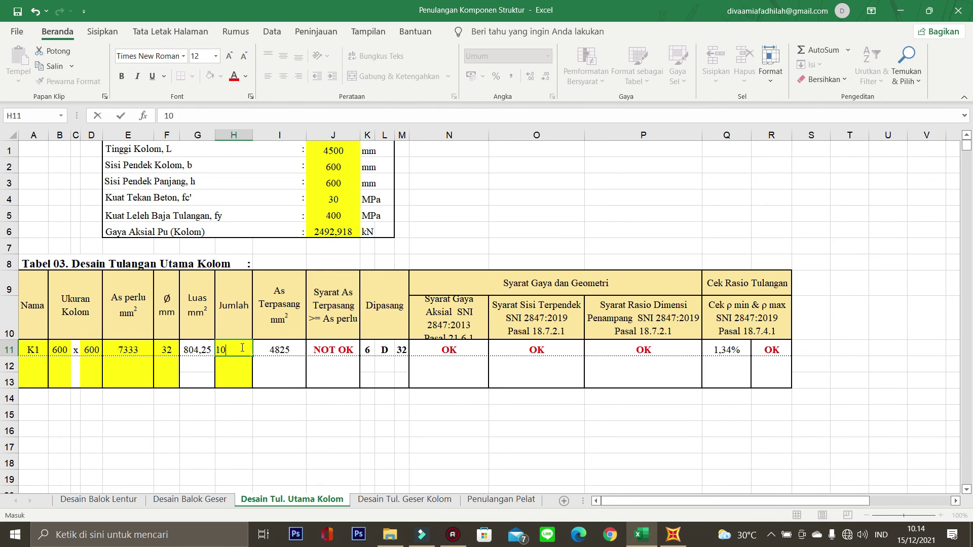
{"action": "key", "text": "Return"}
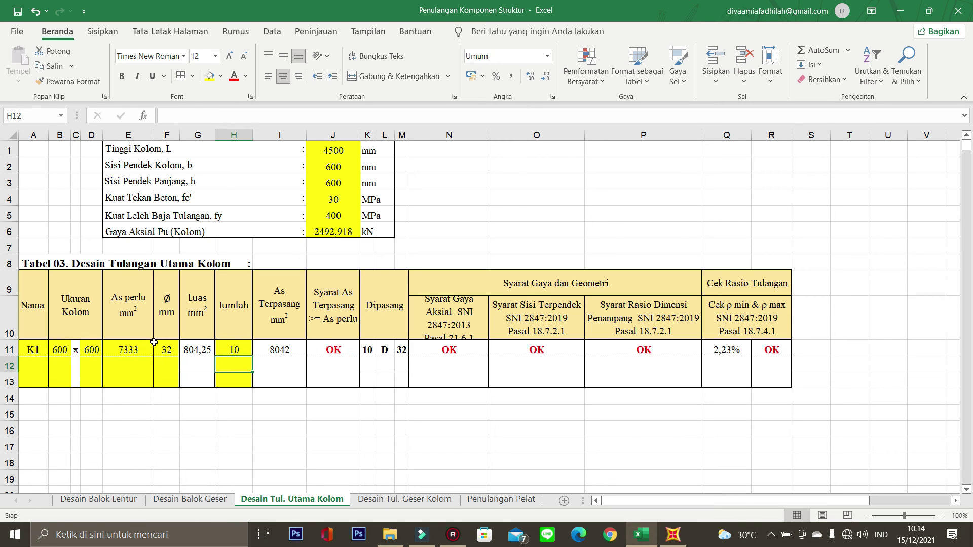
{"action": "left_click", "coordinate": [231, 346]}
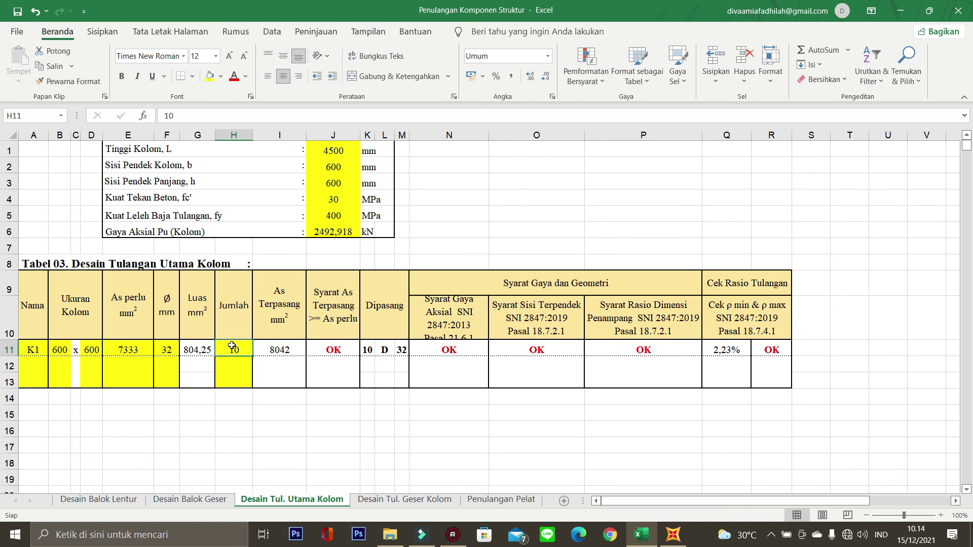
{"action": "type", "text": "8"}
{"action": "key", "text": "Return"}
{"action": "left_click", "coordinate": [231, 346]}
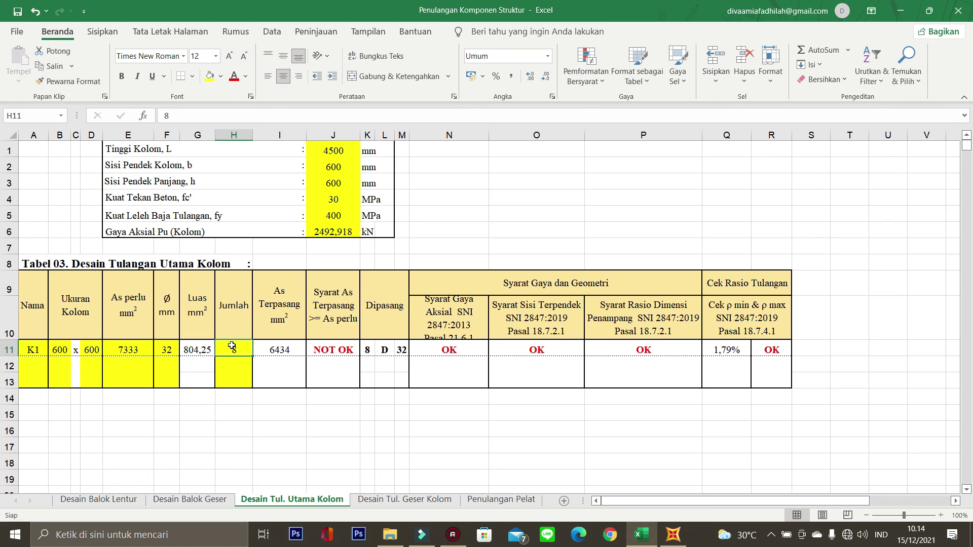
- Try a main bar diameter Ø of 34 mm for column K1 with 8 bars
{"action": "left_click", "coordinate": [170, 348]}
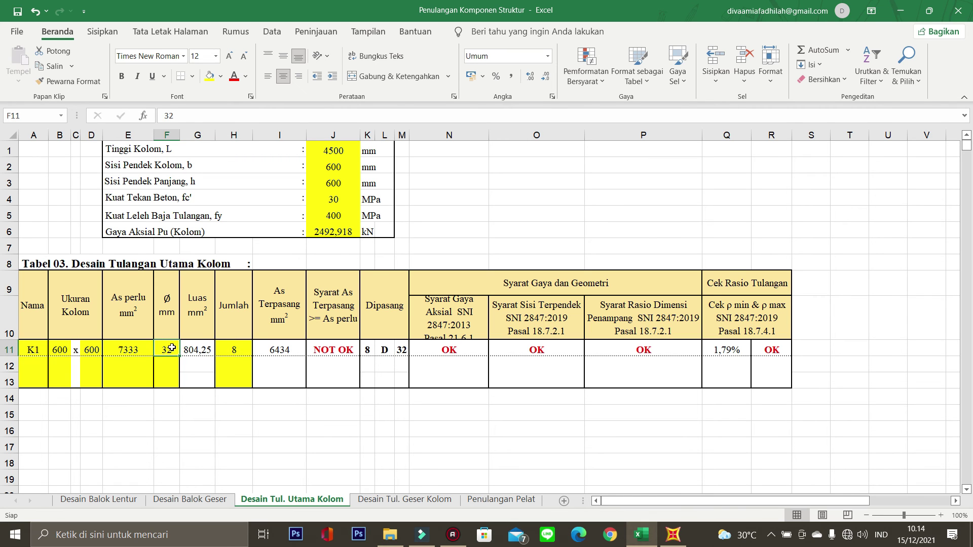
{"action": "type", "text": "34"}
{"action": "key", "text": "Return"}
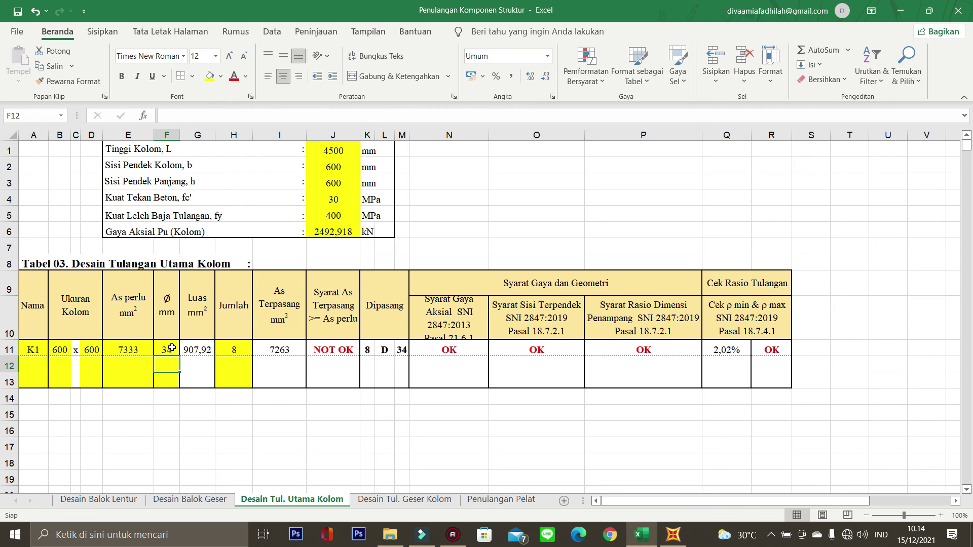
- Set the main bar diameter Ø of column K1 to 32 mm and its Jumlah to 10 bars
{"action": "left_click", "coordinate": [172, 347]}
{"action": "type", "text": "3"}
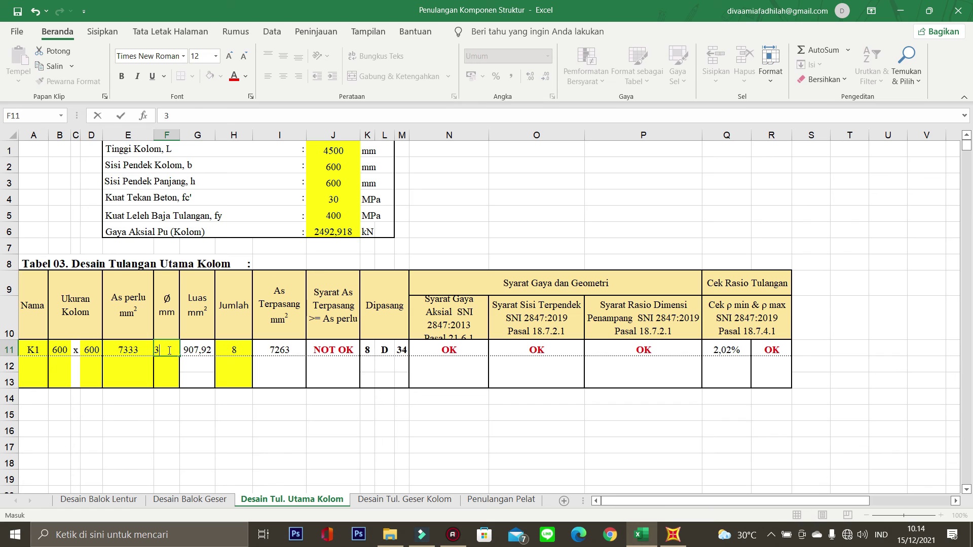
{"action": "type", "text": "2"}
{"action": "left_click", "coordinate": [237, 351]}
{"action": "type", "text": "10"}
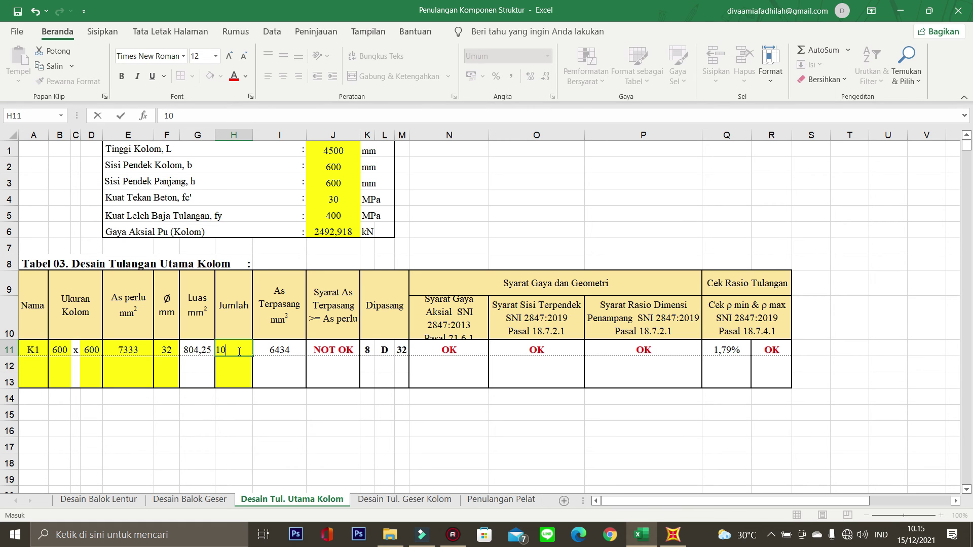
{"action": "key", "text": "Return"}
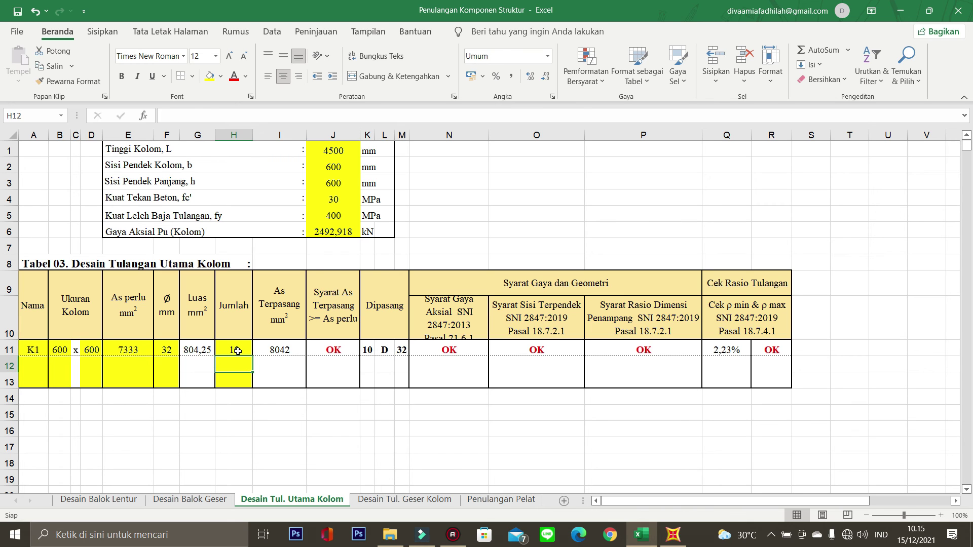
{"action": "left_click", "coordinate": [297, 370]}
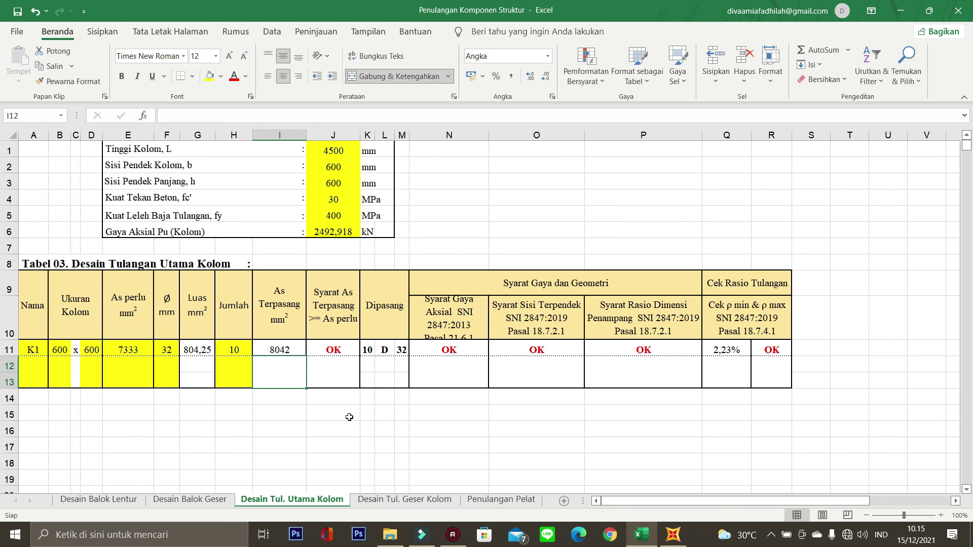
- Try a main bar diameter Ø of 30 mm for column K1 and restore it to 32 mm
{"action": "left_click", "coordinate": [172, 350]}
{"action": "type", "text": "3"}
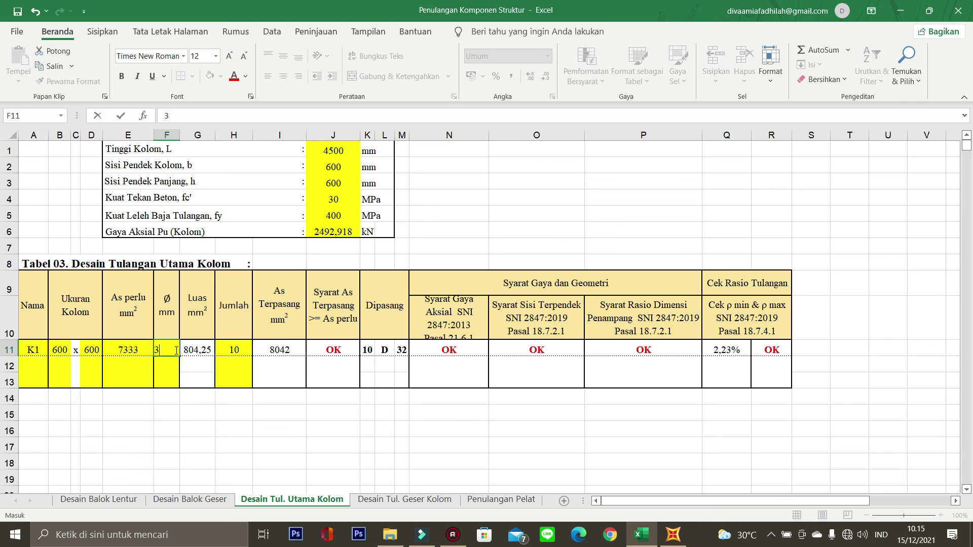
{"action": "type", "text": "0"}
{"action": "key", "text": "Return"}
{"action": "left_click", "coordinate": [174, 350]}
{"action": "type", "text": "32"}
{"action": "key", "text": "Return"}
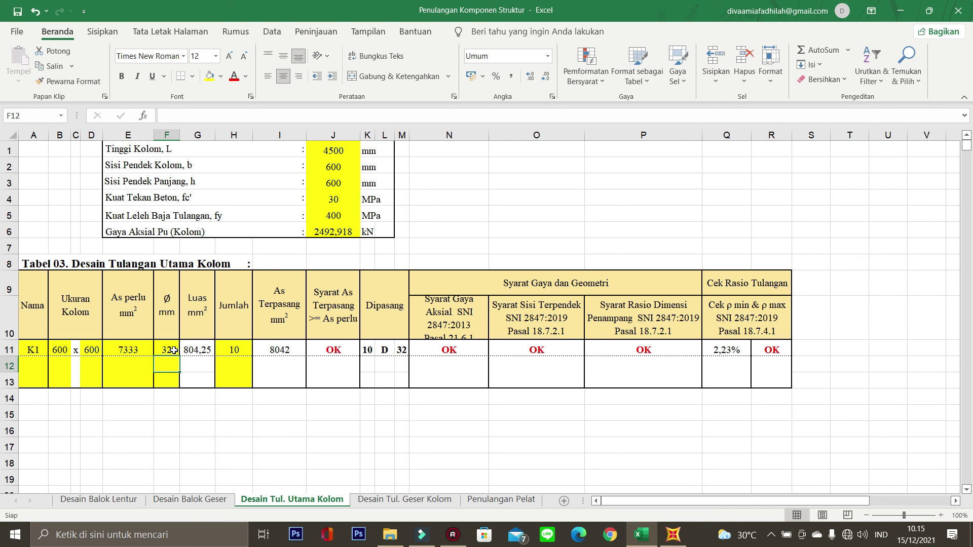
{"action": "left_click", "coordinate": [174, 349]}
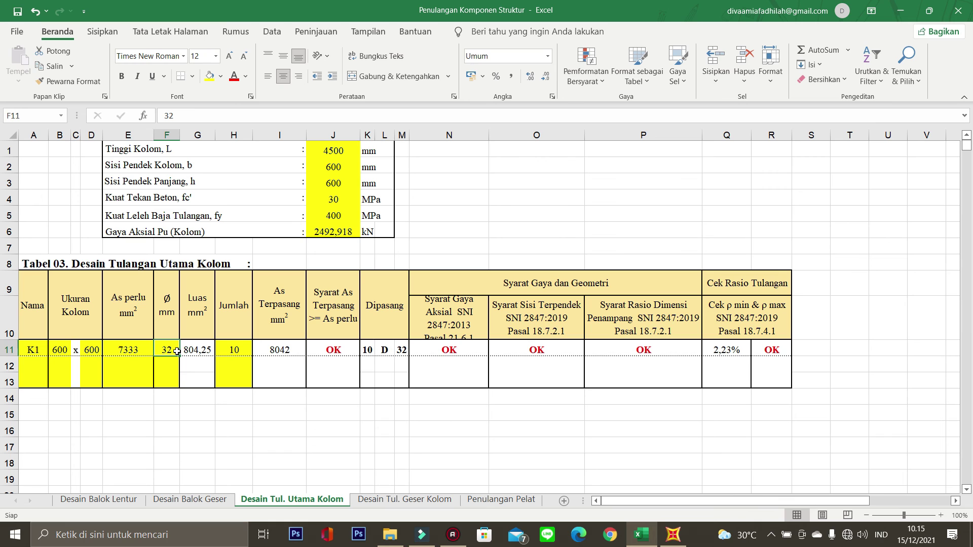
{"action": "left_click", "coordinate": [197, 395]}
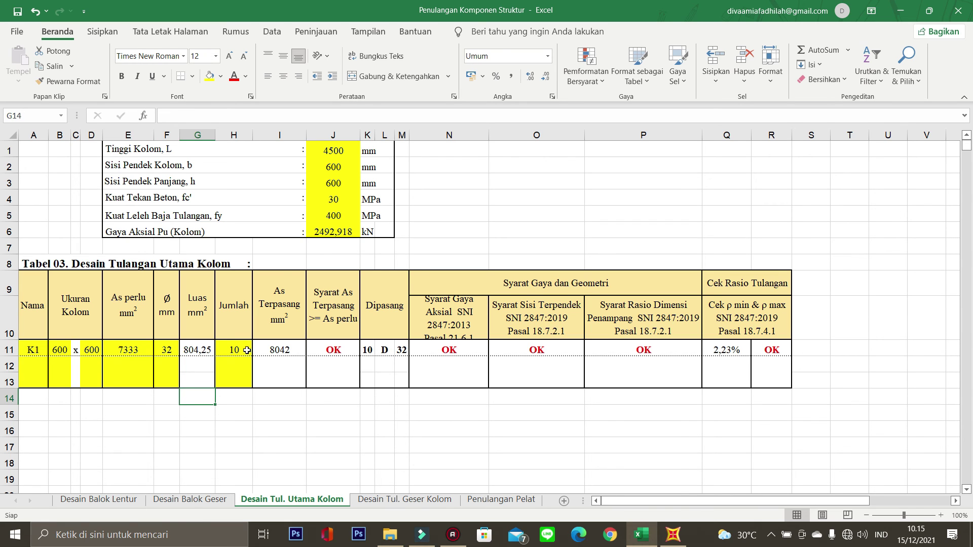
{"action": "left_click", "coordinate": [298, 428]}
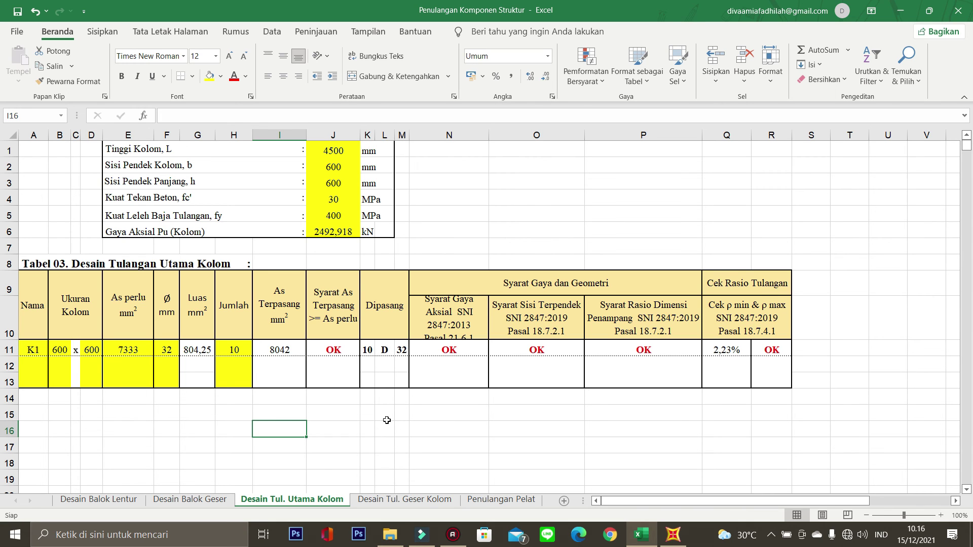
- Open the Desain Tul. Geser Kolom sheet, then switch to SAP2000 and display the Shear Reinforcing design output
{"action": "left_click", "coordinate": [441, 500]}
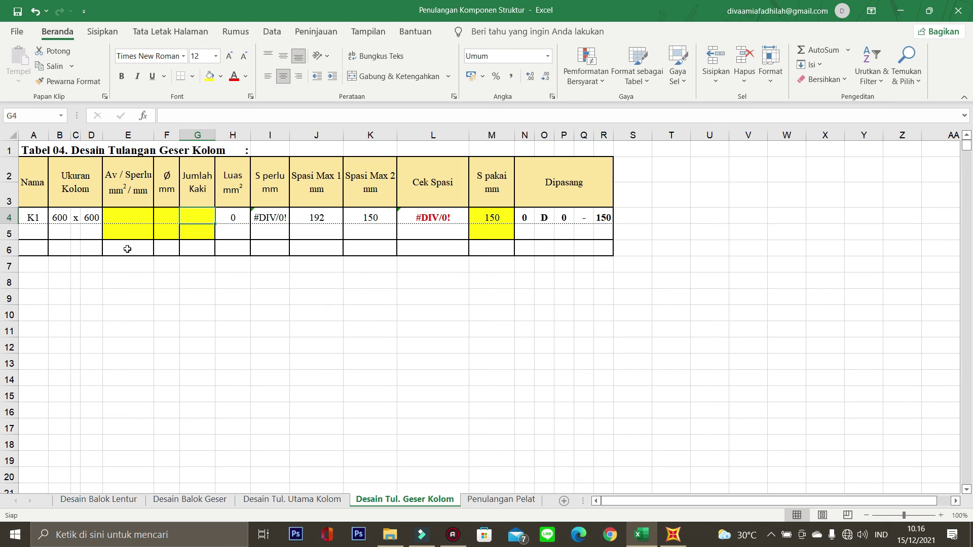
{"action": "left_click", "coordinate": [145, 214]}
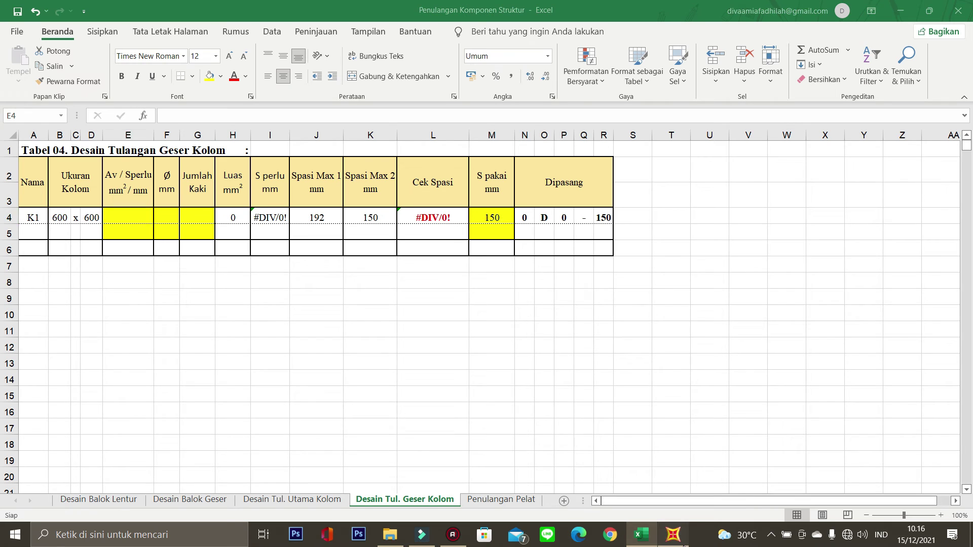
{"action": "left_click", "coordinate": [673, 535]}
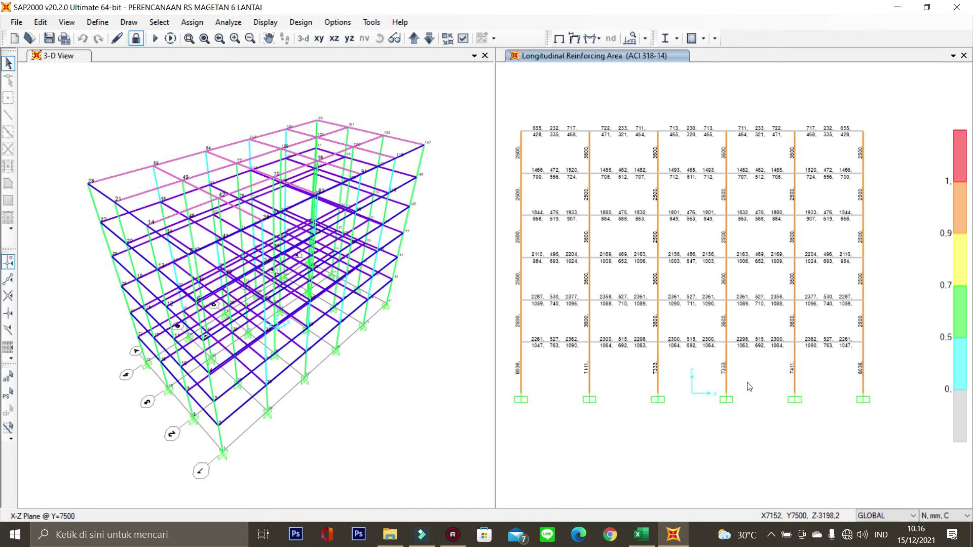
{"action": "left_click", "coordinate": [703, 38]}
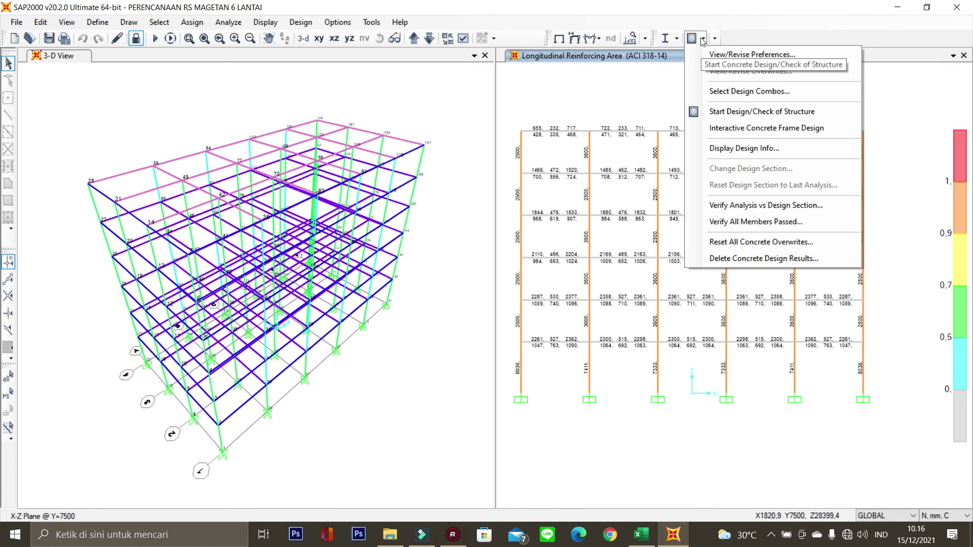
{"action": "left_click", "coordinate": [750, 148]}
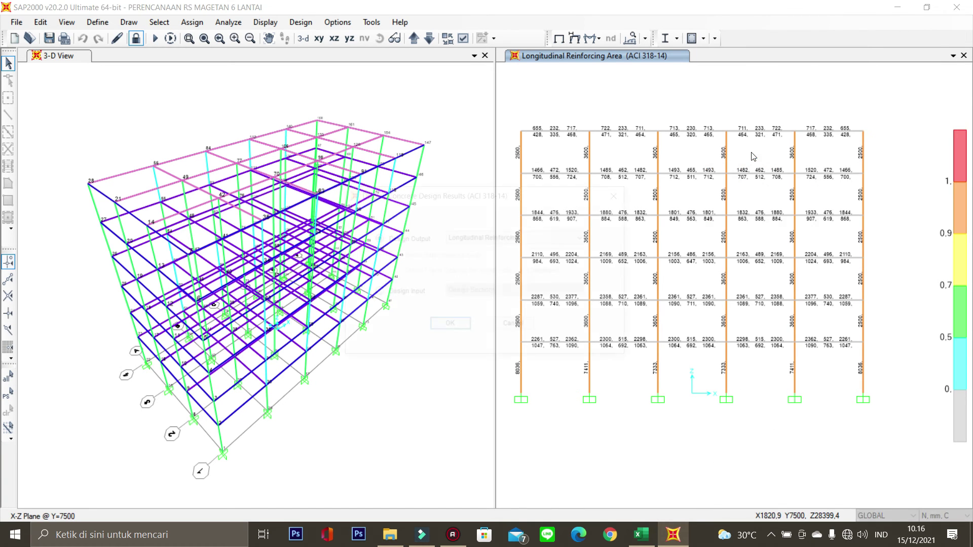
{"action": "left_click", "coordinate": [573, 233]}
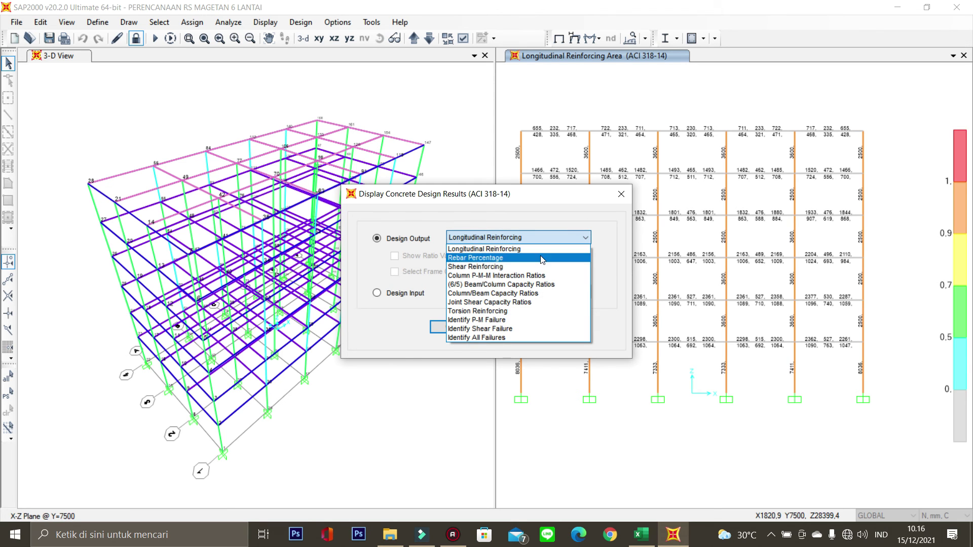
{"action": "left_click", "coordinate": [522, 264]}
{"action": "left_click", "coordinate": [450, 326]}
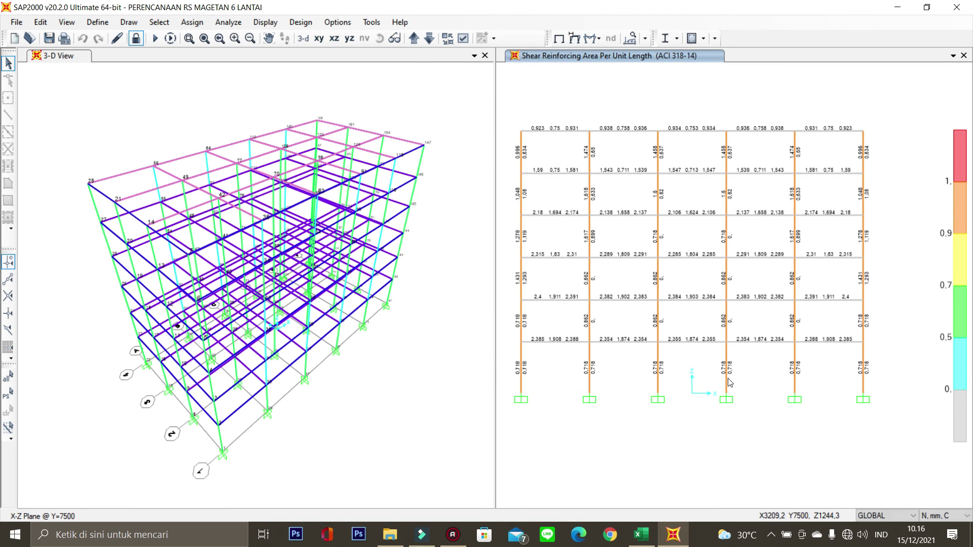
- Read the ground-floor column's shear reinforcing in SAP2000 and enter 0,718 as column K1's Av / Sperlu in Excel
{"action": "scroll", "coordinate": [730, 383], "scroll_direction": "up", "scroll_amount": 1}
{"action": "scroll", "coordinate": [729, 383], "scroll_direction": "up", "scroll_amount": 1}
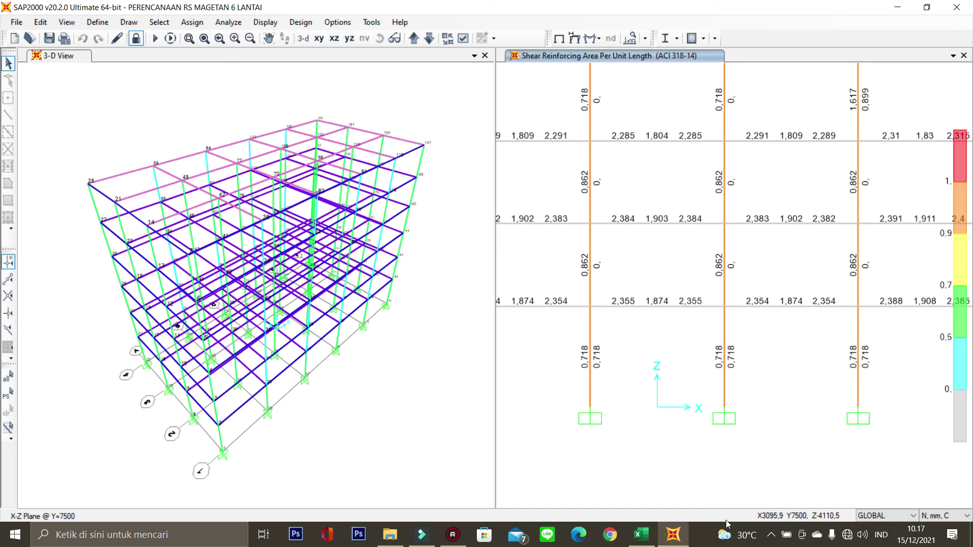
{"action": "mouse_move", "coordinate": [672, 534]}
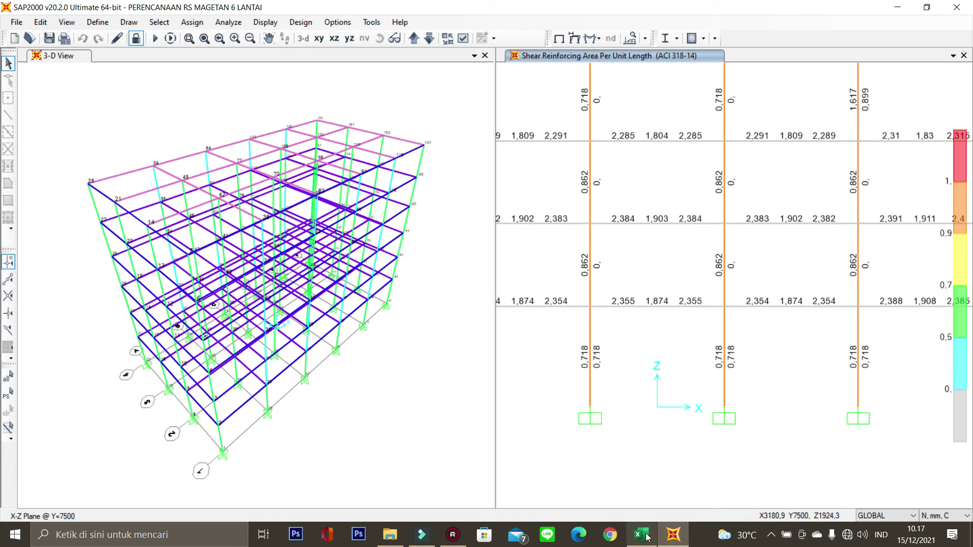
{"action": "mouse_move", "coordinate": [642, 534]}
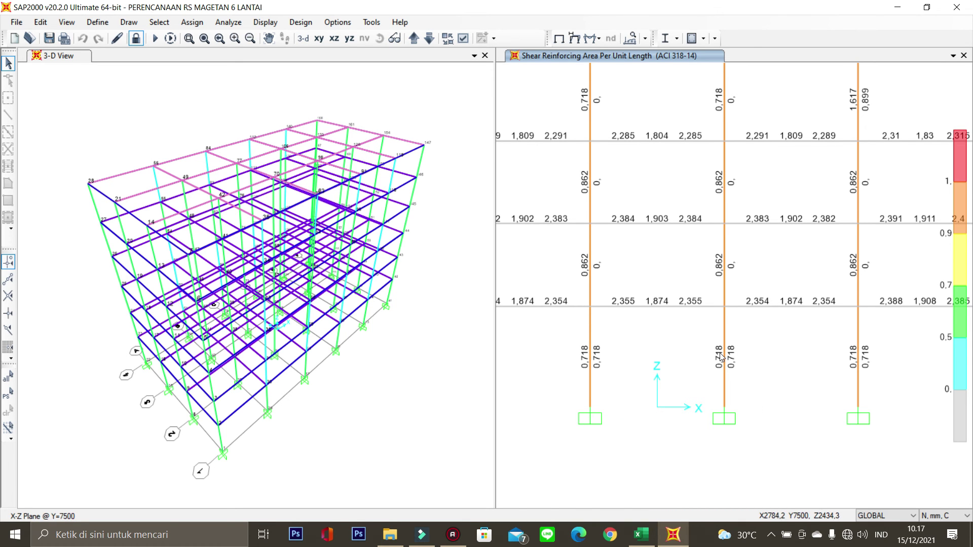
{"action": "left_click", "coordinate": [641, 535]}
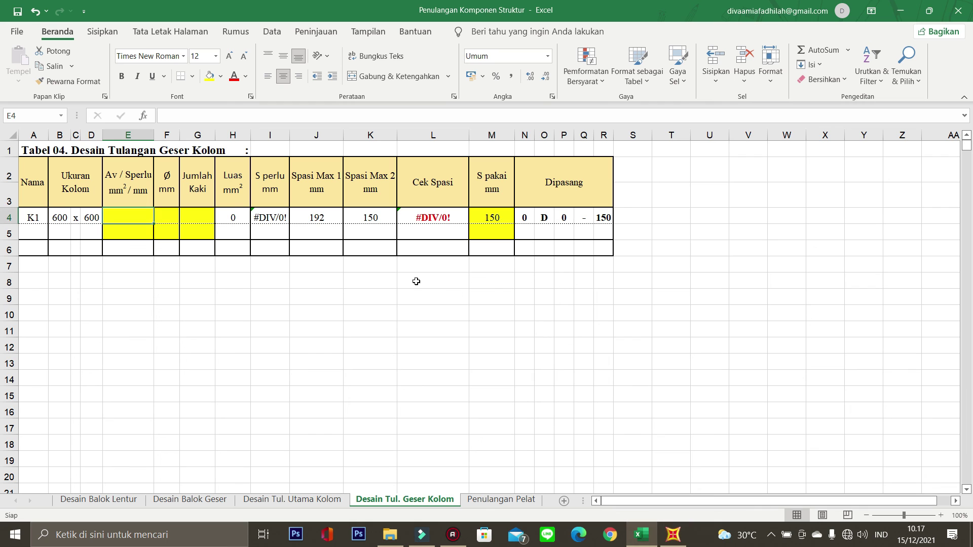
{"action": "type", "text": "0,7"}
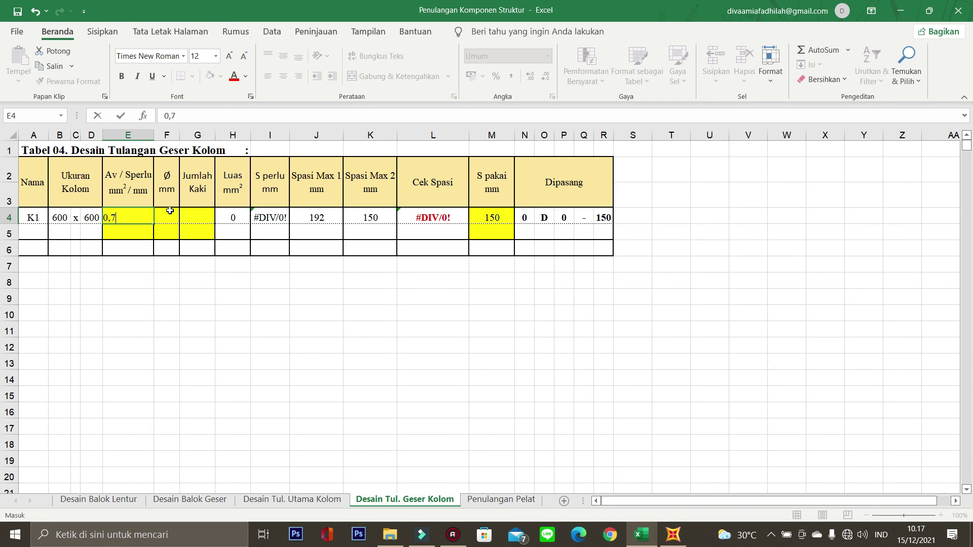
{"action": "type", "text": "18"}
- Set column K1's stirrup diameter Ø to 13 mm and Jumlah Kaki to 3, and check the S pakai formula
{"action": "left_click", "coordinate": [170, 210]}
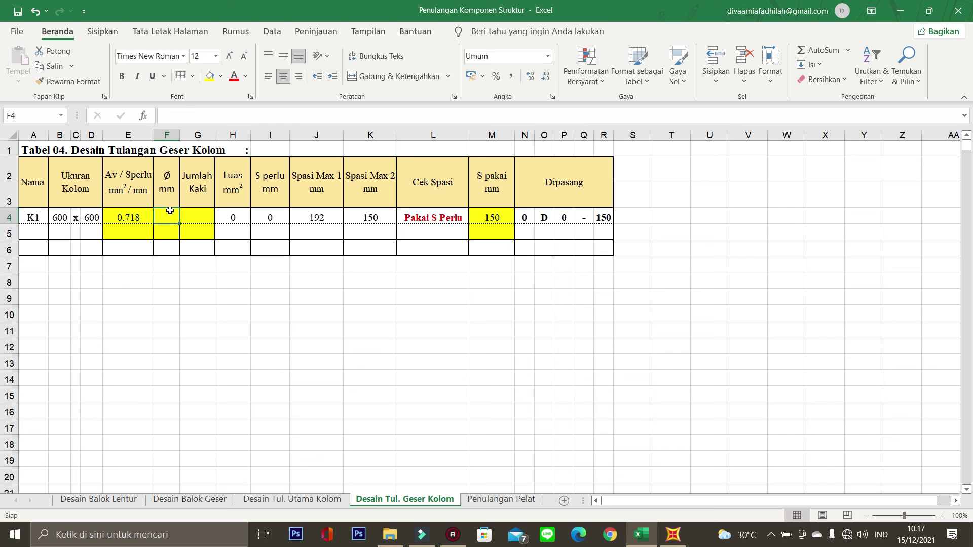
{"action": "type", "text": "13"}
{"action": "left_click", "coordinate": [193, 211]}
{"action": "type", "text": "3"}
{"action": "key", "text": "Return"}
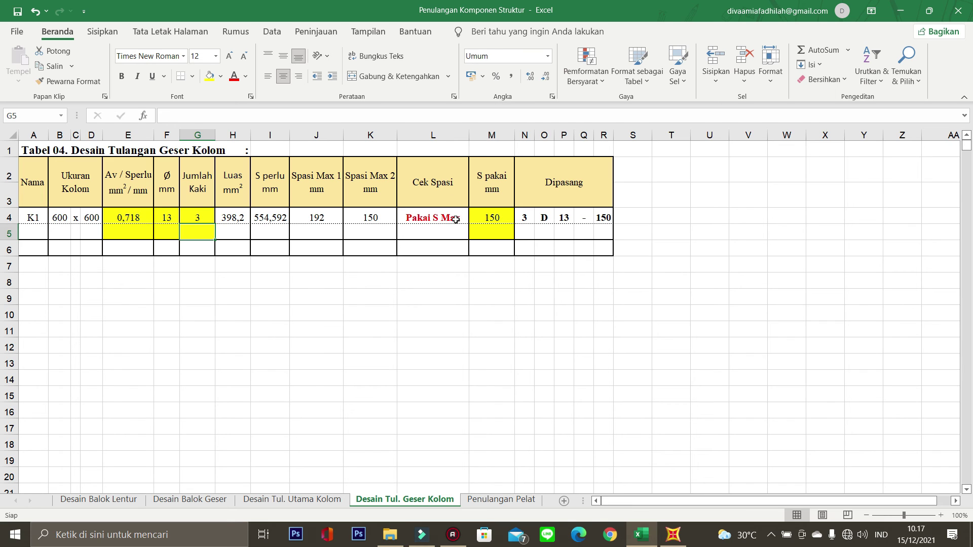
{"action": "double_click", "coordinate": [487, 217]}
{"action": "key", "text": "Escape"}
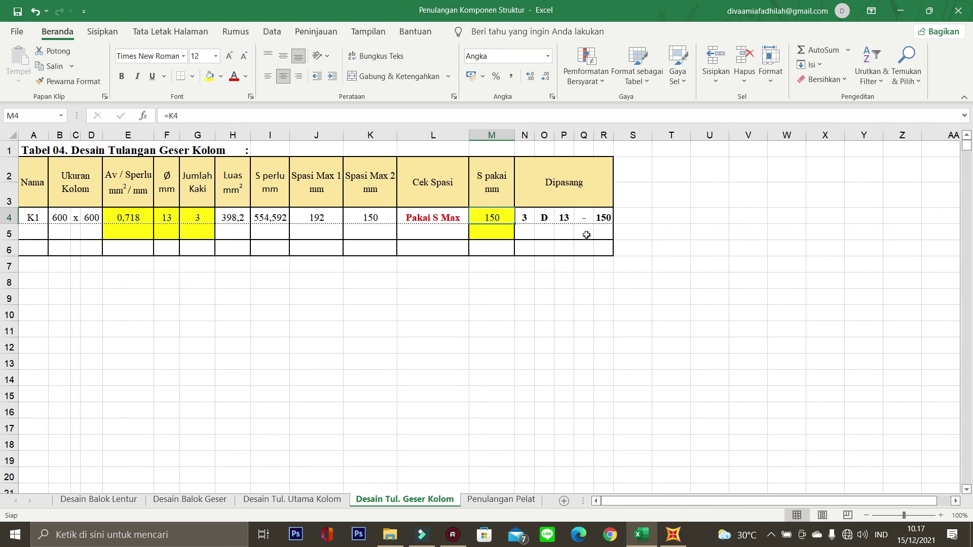
- Open the Penulangan Pelat sheet and clear the Mu, Ø and Jarak values for all slab reinforcement rows
{"action": "left_click", "coordinate": [501, 501]}
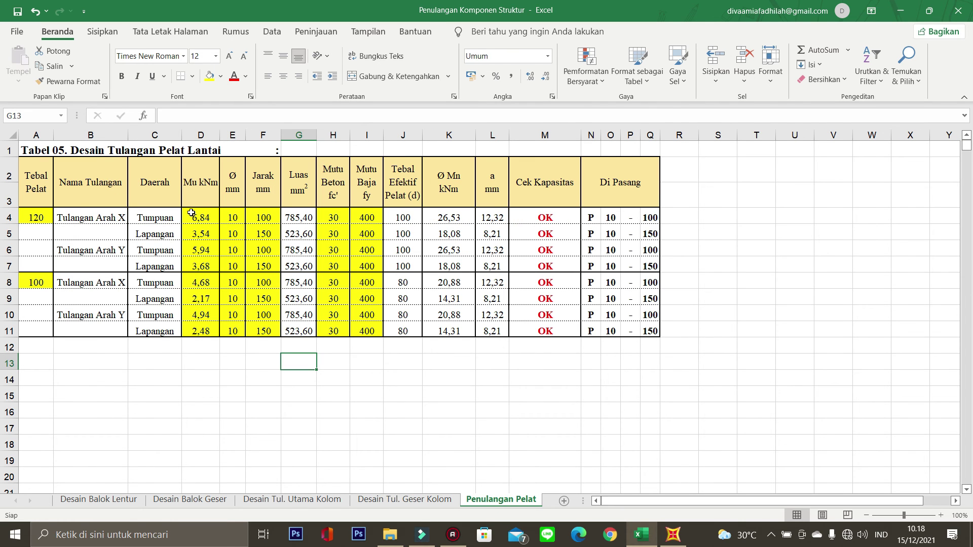
{"action": "left_click", "coordinate": [47, 217]}
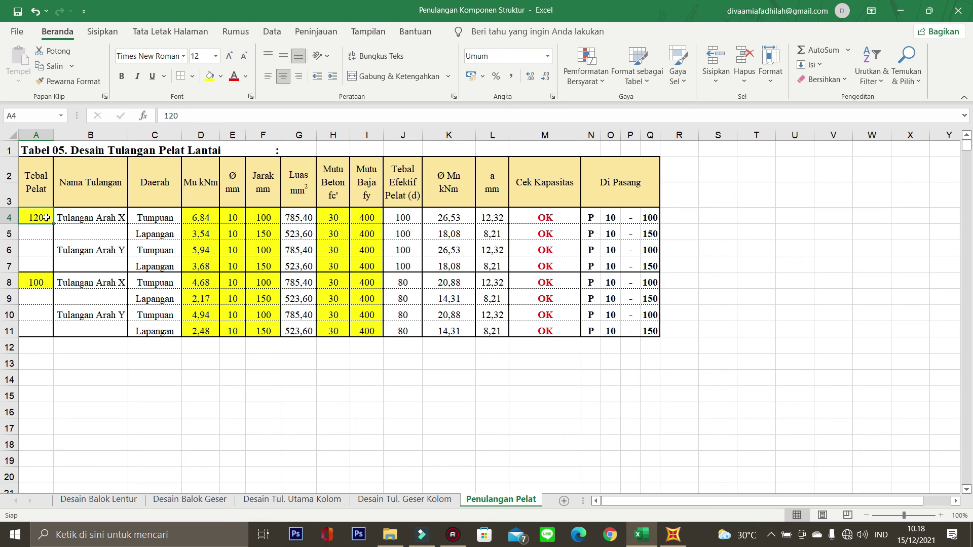
{"action": "left_click", "coordinate": [210, 218]}
{"action": "key", "text": "Delete"}
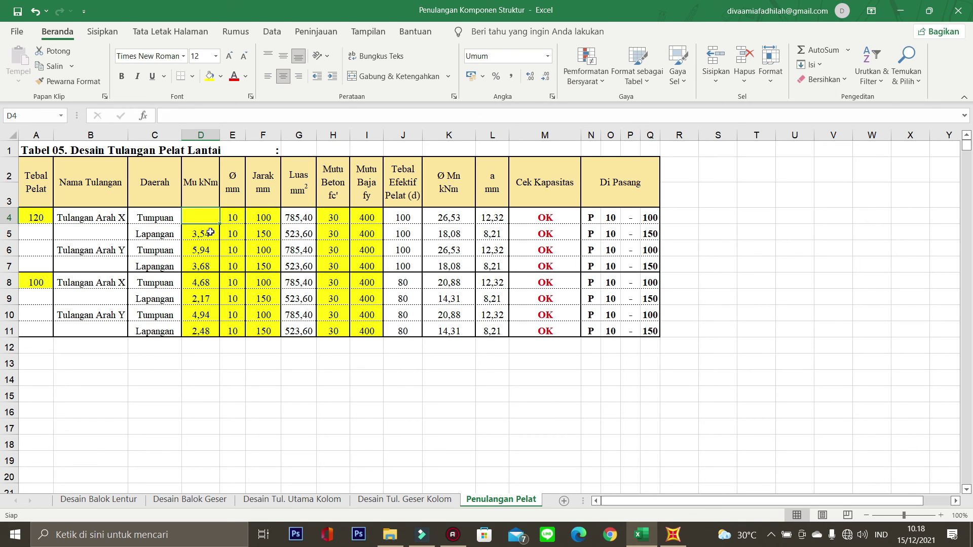
{"action": "left_click_drag", "start_coordinate": [202, 218], "coordinate": [209, 333]}
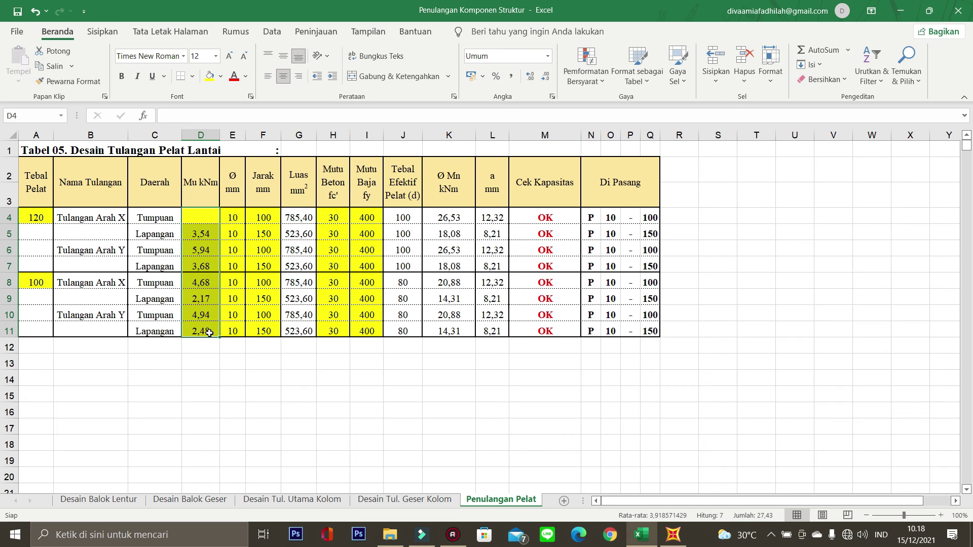
{"action": "left_click_drag", "start_coordinate": [233, 216], "coordinate": [261, 331]}
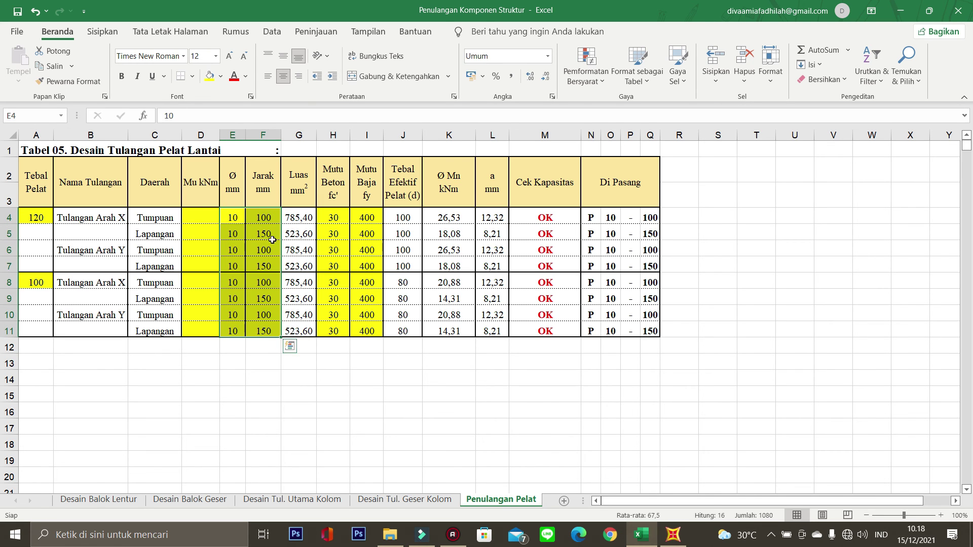
{"action": "left_click", "coordinate": [268, 230]}
{"action": "left_click_drag", "start_coordinate": [233, 216], "coordinate": [261, 327]}
{"action": "key", "text": "Delete"}
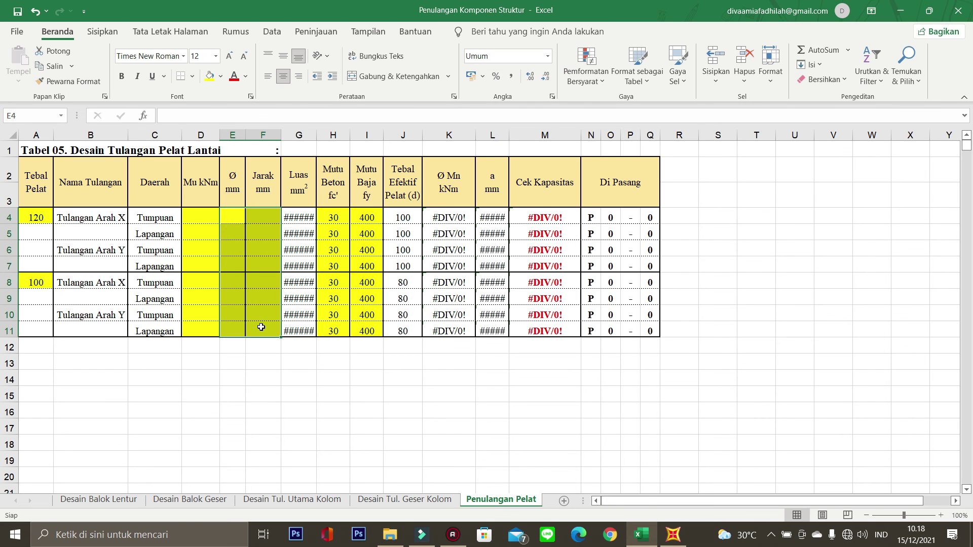
- Clear both Tebal Pelat values in the slab reinforcement table
{"action": "left_click", "coordinate": [36, 216]}
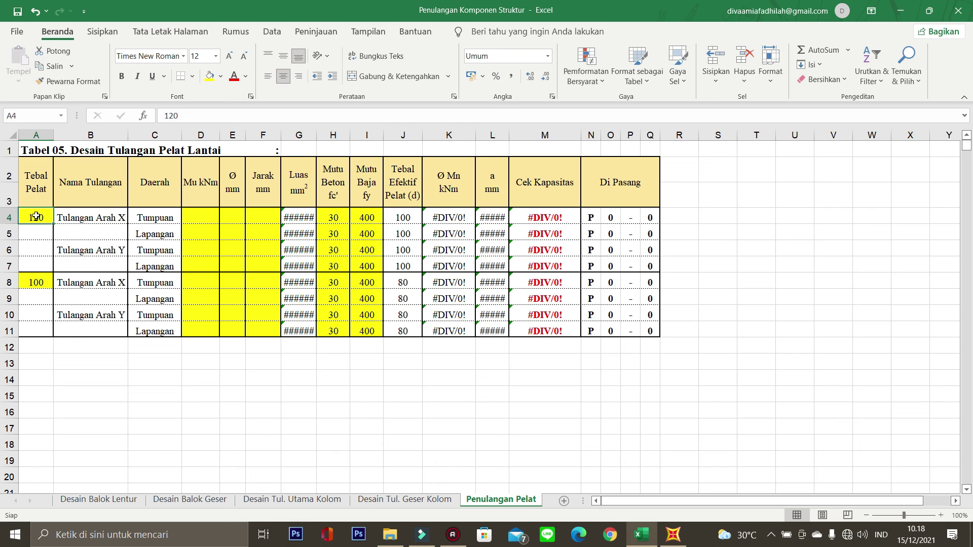
{"action": "key", "text": "Delete"}
{"action": "left_click", "coordinate": [43, 281]}
{"action": "key", "text": "Delete"}
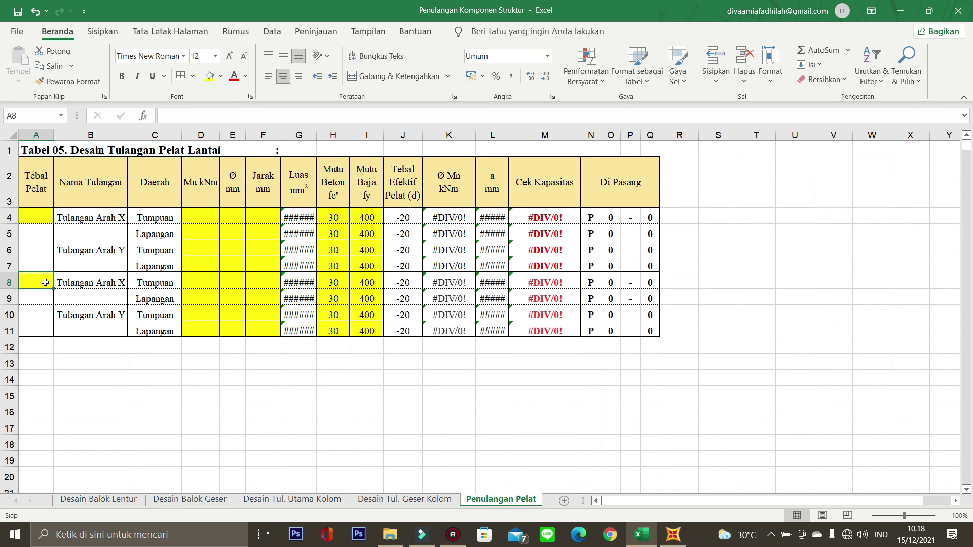
{"action": "left_click", "coordinate": [404, 499]}
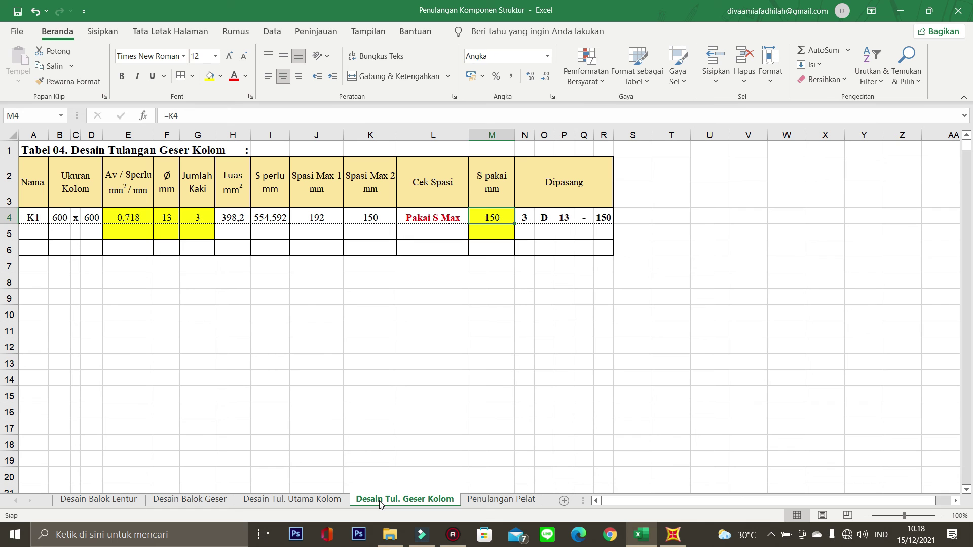
{"action": "left_click", "coordinate": [507, 501]}
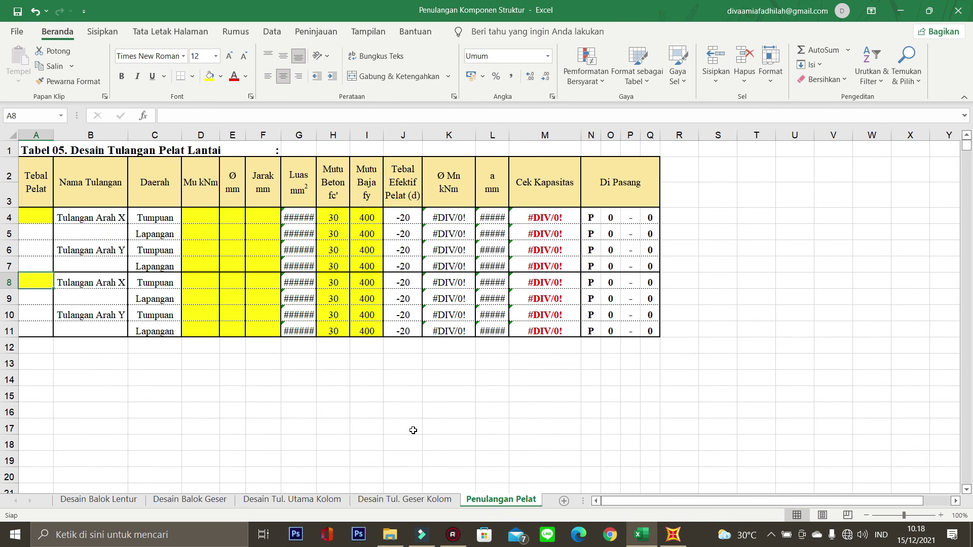
- Enter Tebal Pelat 120 for the first slab block in A4 and 100 for the second in A8
{"action": "left_click", "coordinate": [37, 214]}
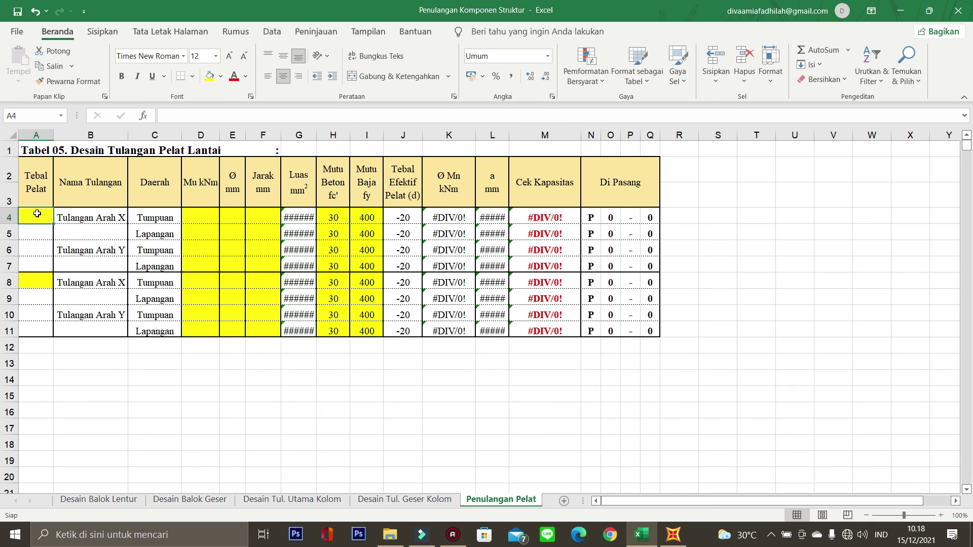
{"action": "type", "text": "12"}
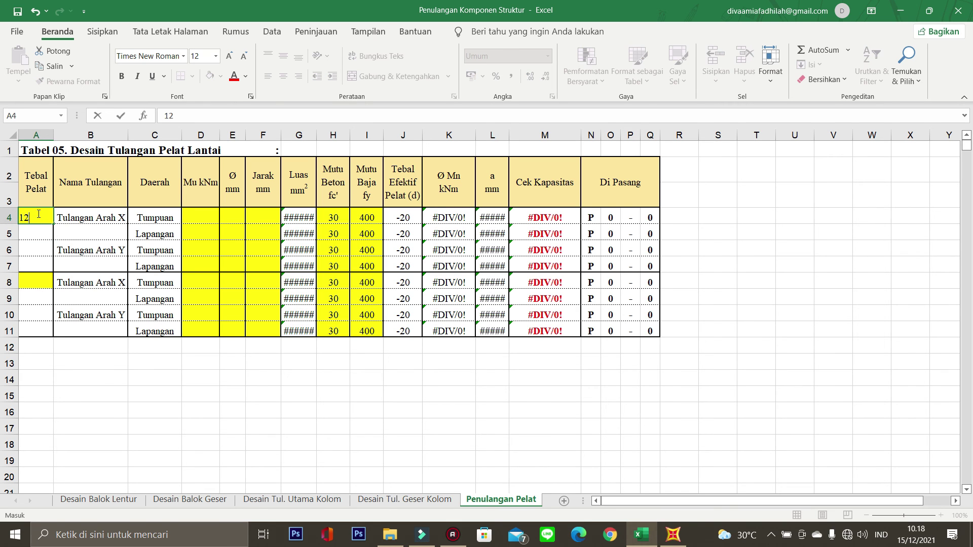
{"action": "type", "text": "0"}
{"action": "key", "text": "Return"}
{"action": "left_click", "coordinate": [39, 283]}
{"action": "type", "text": "100"}
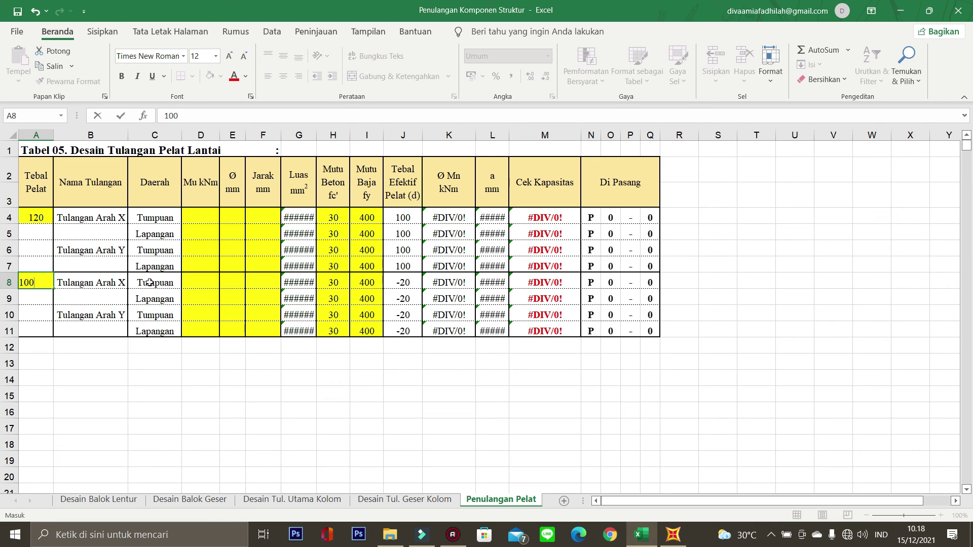
{"action": "left_click", "coordinate": [202, 283]}
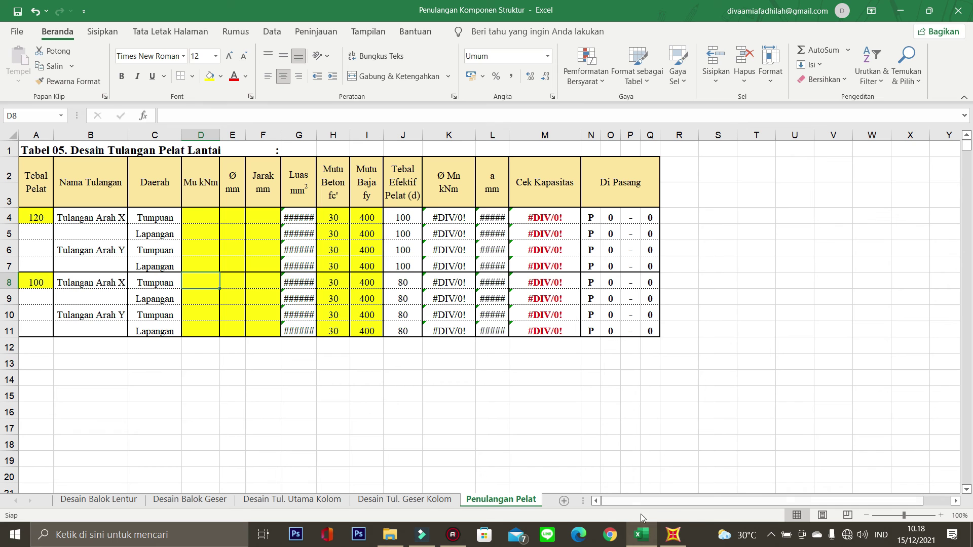
- Switch to SAP2000 and display the floor plan in the X-Y plane at Z=4500
{"action": "left_click", "coordinate": [673, 535]}
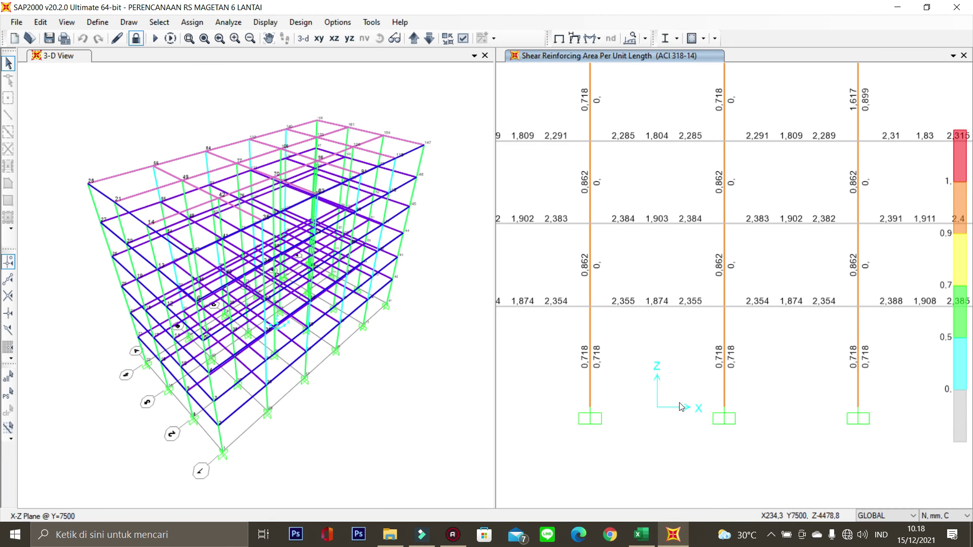
{"action": "scroll", "coordinate": [686, 390], "scroll_direction": "down", "scroll_amount": 5}
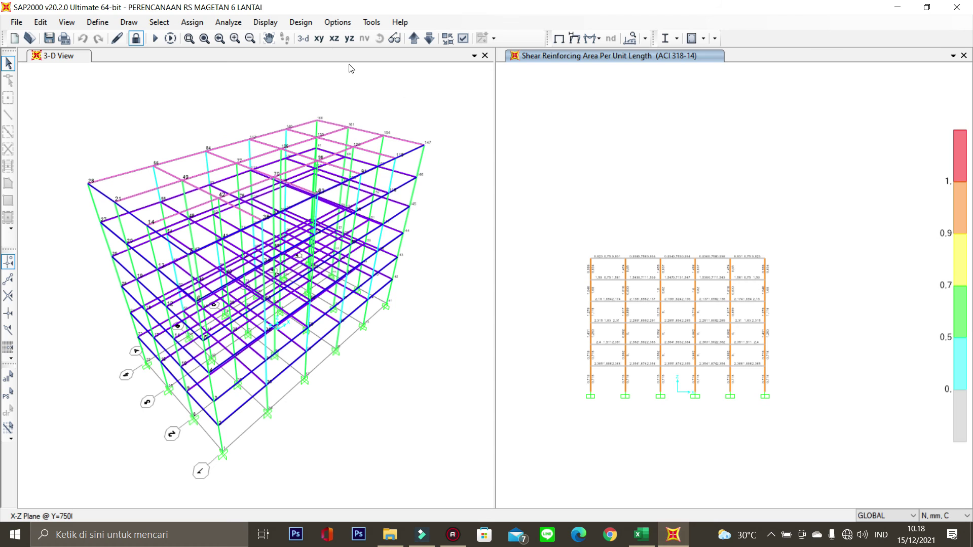
{"action": "left_click", "coordinate": [319, 38]}
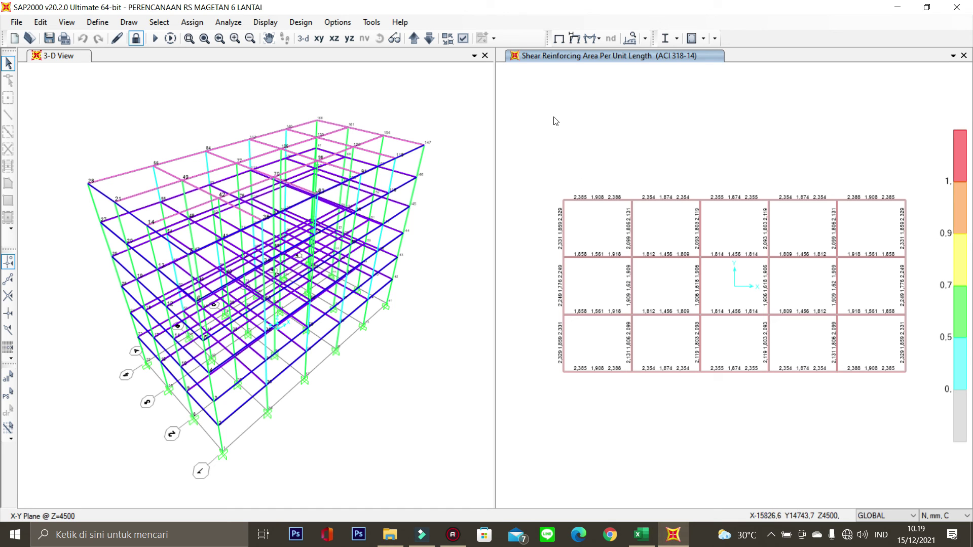
{"action": "left_click", "coordinate": [414, 38]}
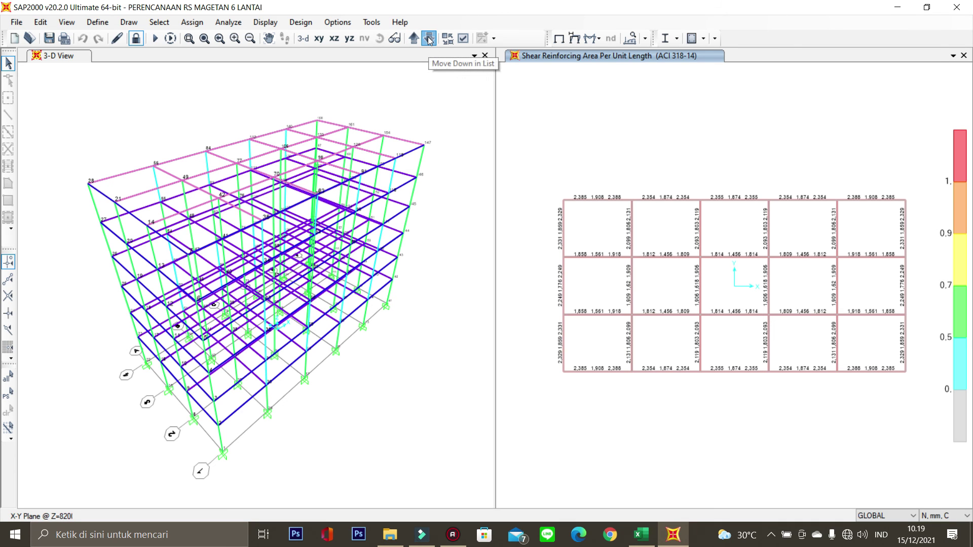
{"action": "left_click", "coordinate": [428, 39]}
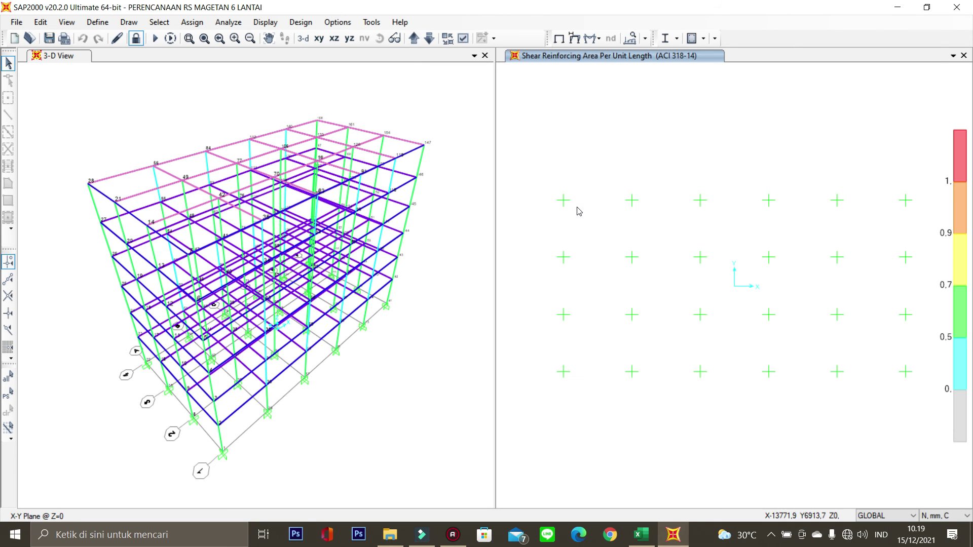
{"action": "left_click", "coordinate": [415, 40]}
{"action": "left_click", "coordinate": [414, 39]}
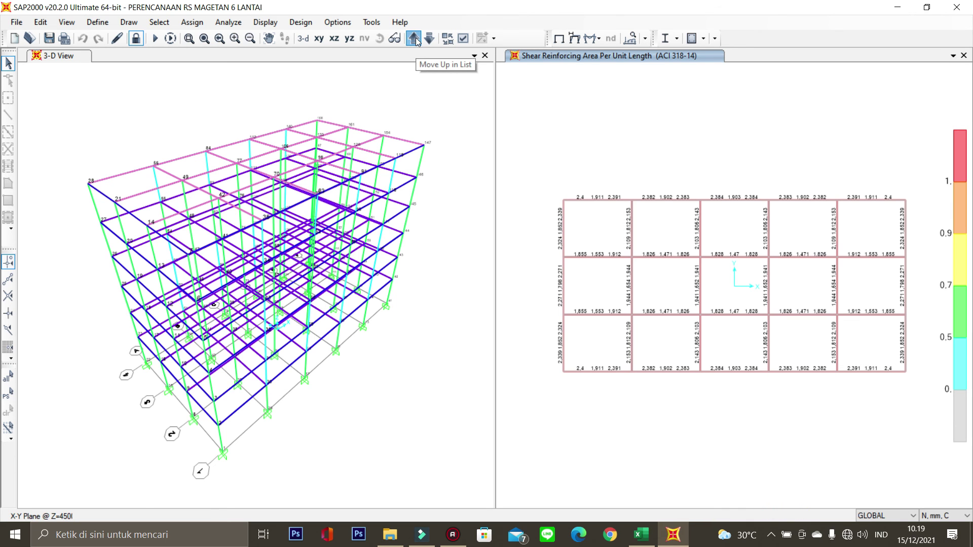
{"action": "left_click", "coordinate": [428, 39]}
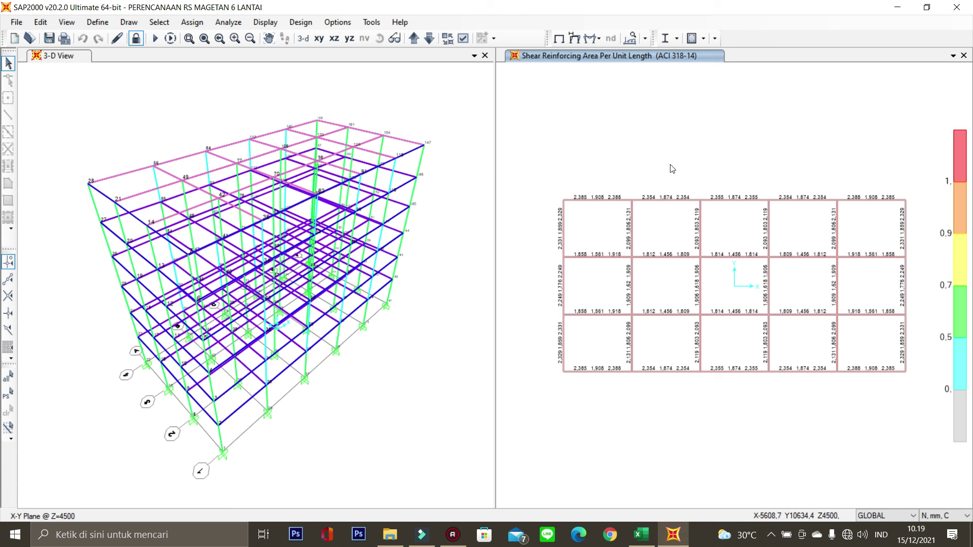
- Display the shell resultant force M11 for COMB2 on the floor plan and set the units to KN, m, C
{"action": "left_click", "coordinate": [610, 238]}
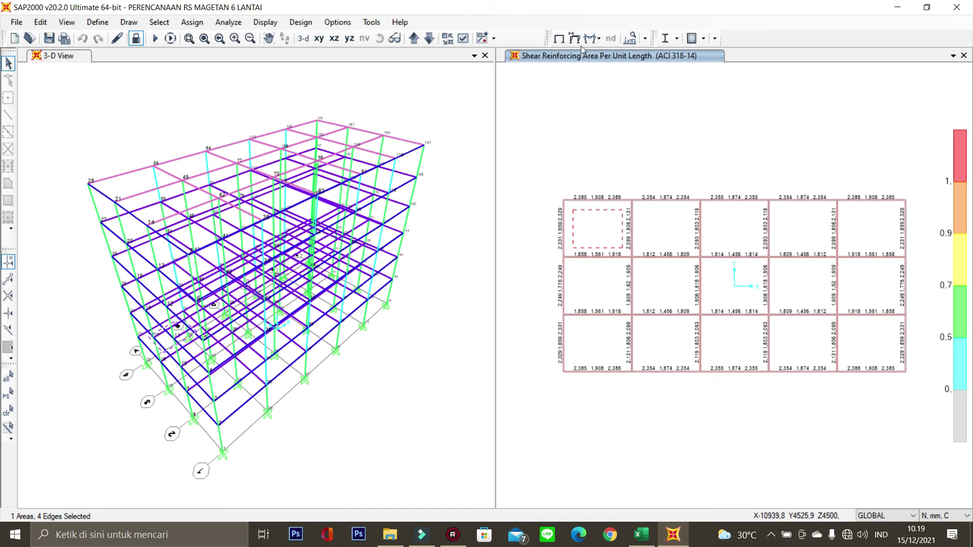
{"action": "left_click", "coordinate": [598, 38]}
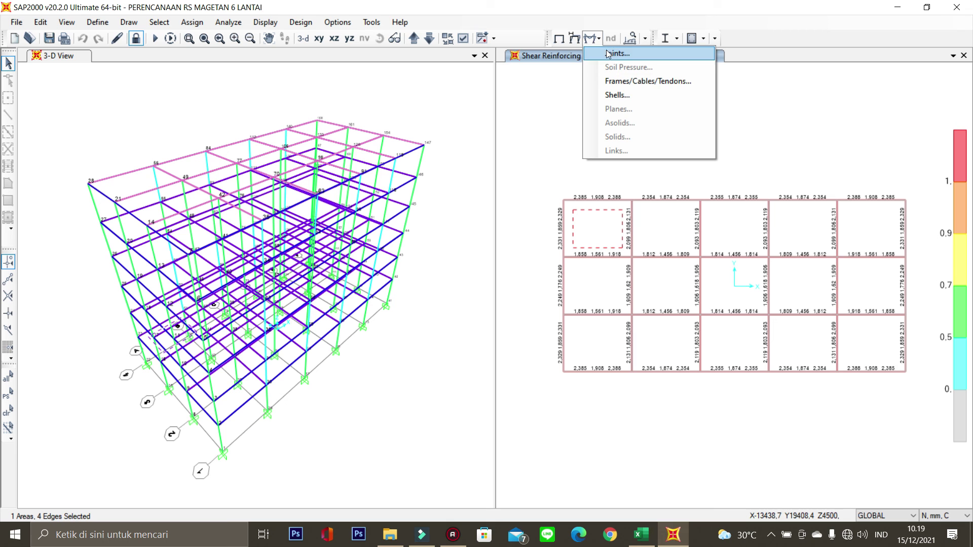
{"action": "left_click", "coordinate": [634, 95]}
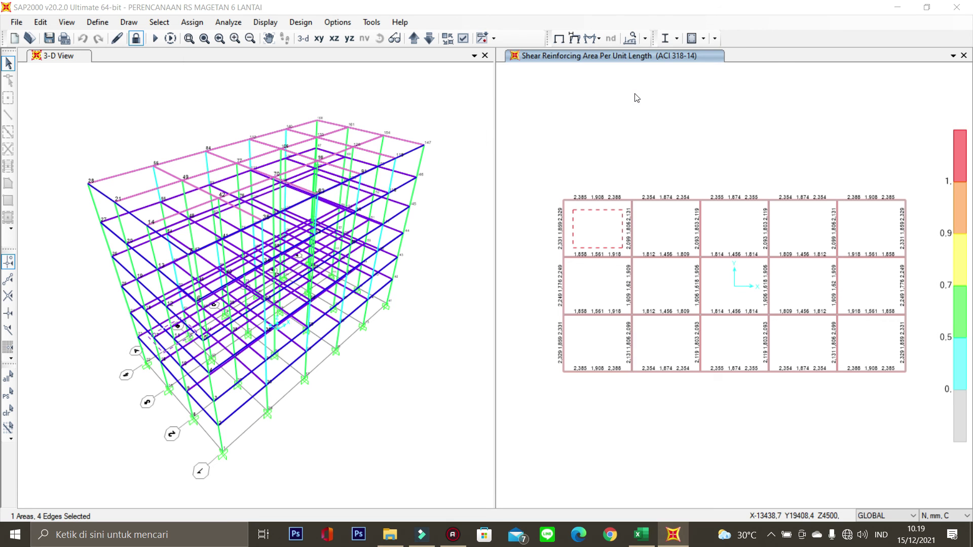
{"action": "left_click", "coordinate": [420, 88]}
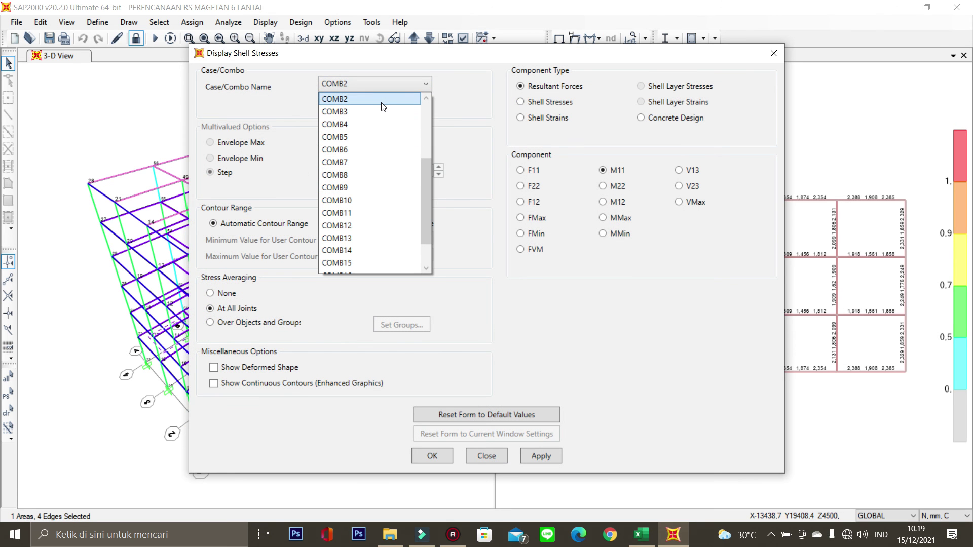
{"action": "left_click", "coordinate": [382, 103]}
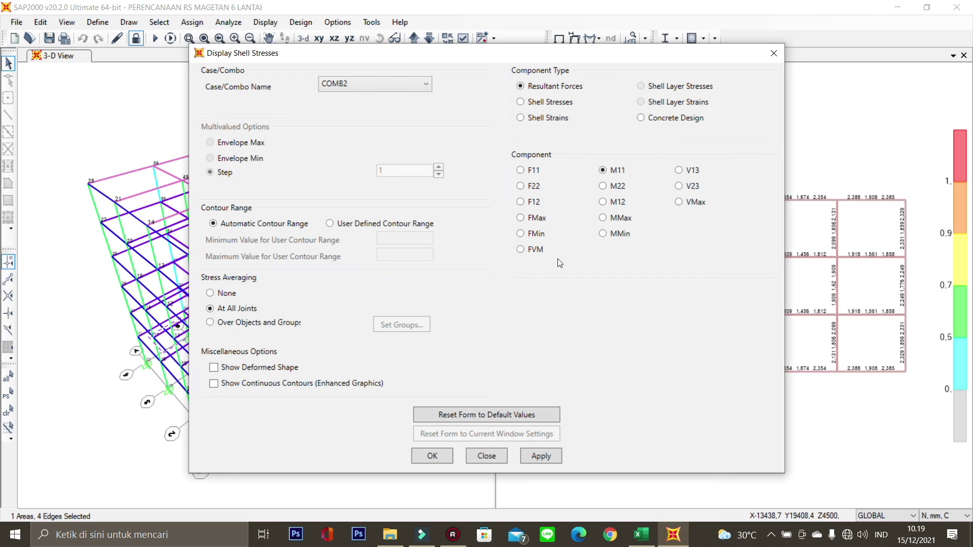
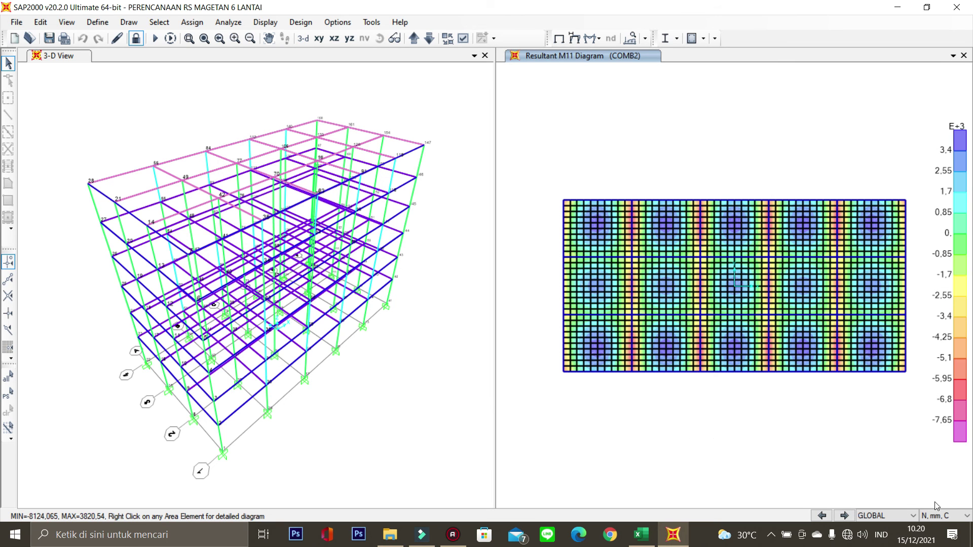
{"action": "left_click", "coordinate": [938, 514]}
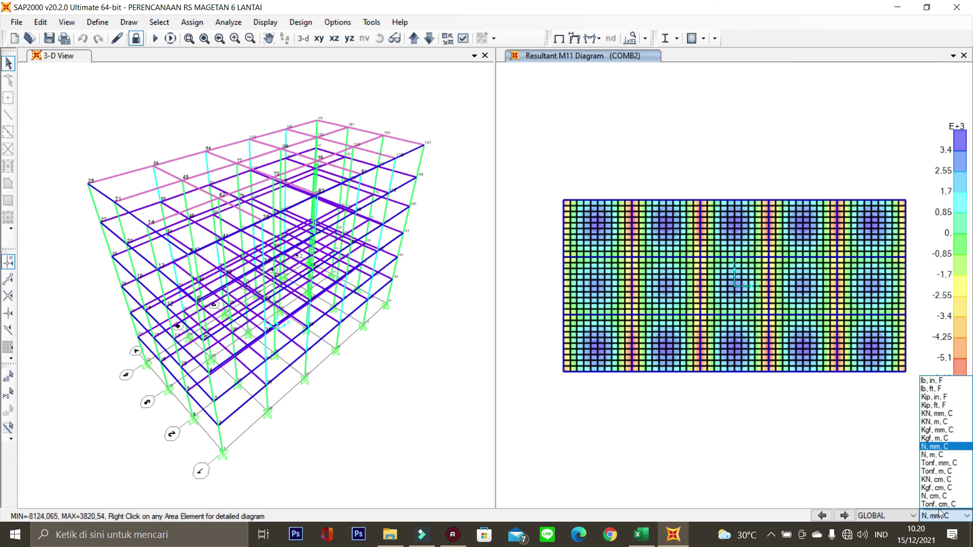
{"action": "left_click", "coordinate": [932, 427]}
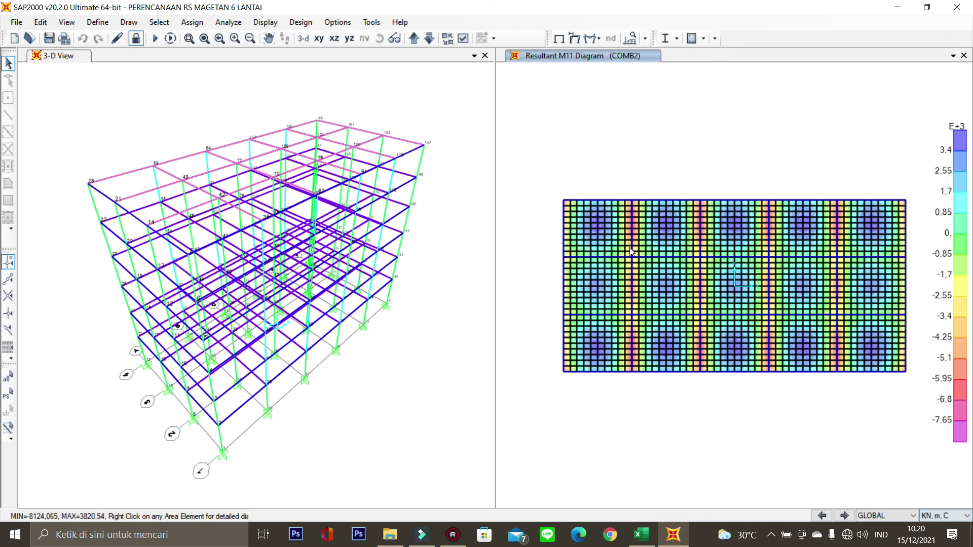
- Examine the slab's M11 moments at the supports and midspans on the contour diagram, and return to the slab table in Excel
{"action": "right_click", "coordinate": [594, 242]}
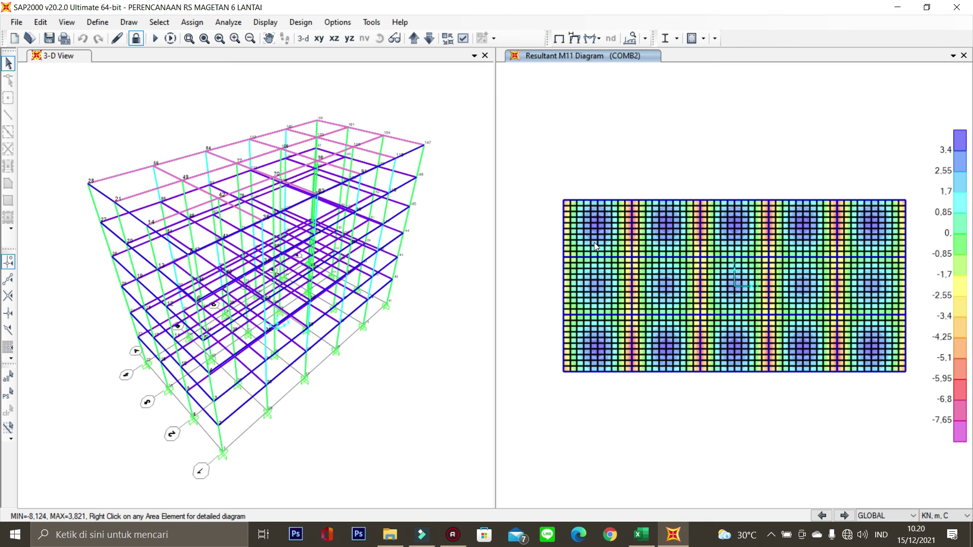
{"action": "left_click", "coordinate": [578, 181]}
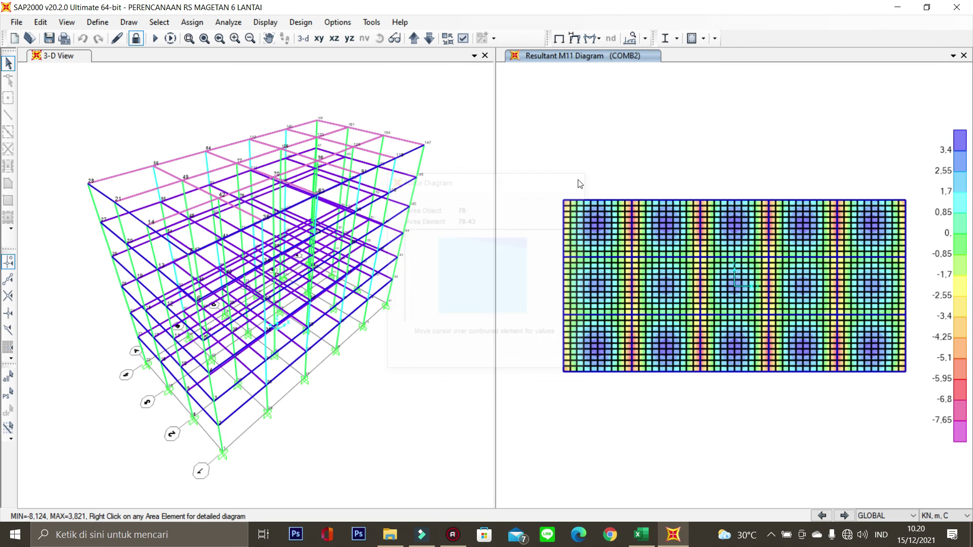
{"action": "scroll", "coordinate": [605, 216], "scroll_direction": "up", "scroll_amount": 1}
{"action": "scroll", "coordinate": [606, 216], "scroll_direction": "up", "scroll_amount": 2}
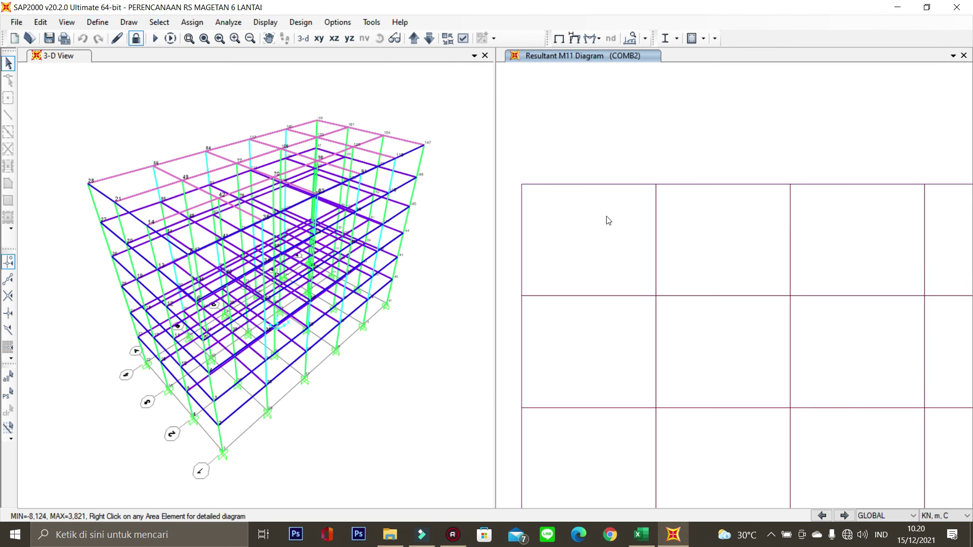
{"action": "scroll", "coordinate": [606, 216], "scroll_direction": "down", "scroll_amount": 1}
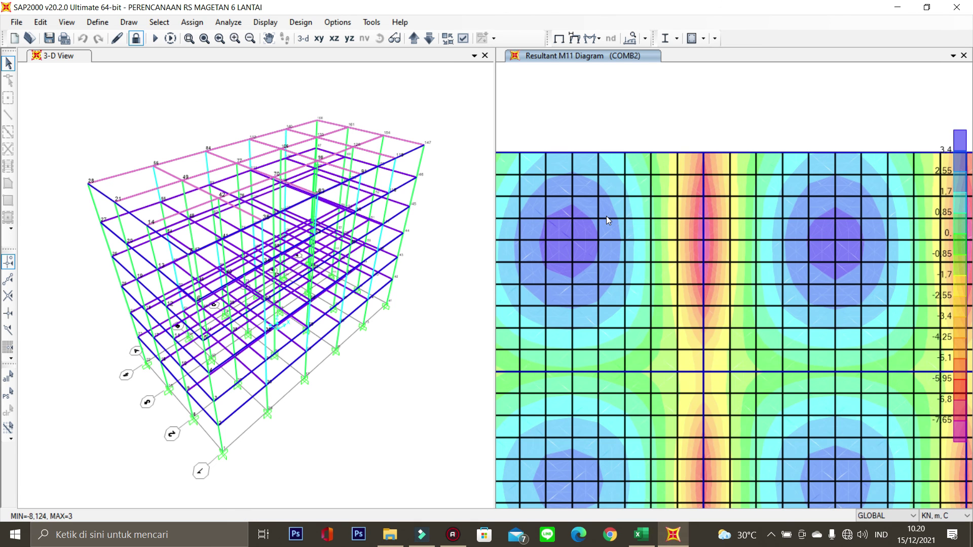
{"action": "scroll", "coordinate": [589, 210], "scroll_direction": "down", "scroll_amount": 1}
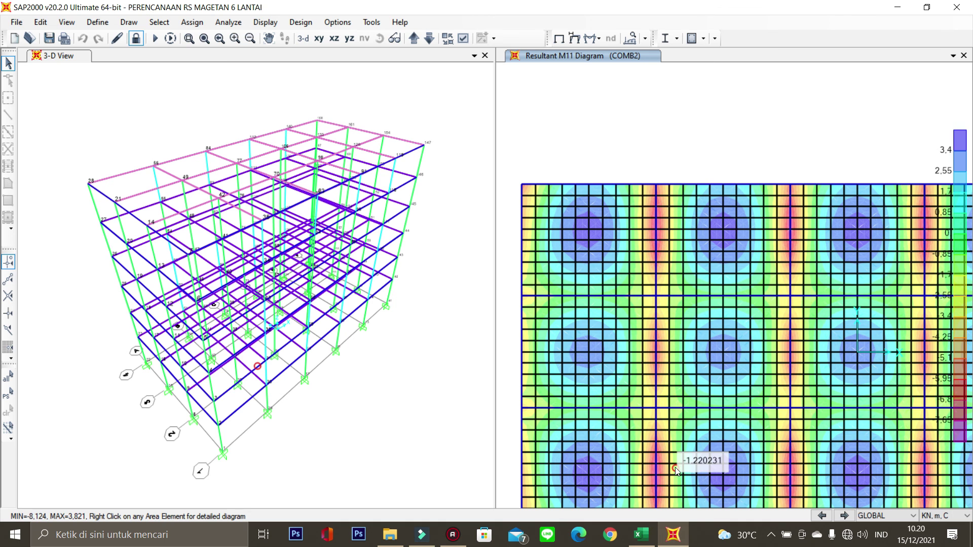
{"action": "left_click", "coordinate": [641, 536]}
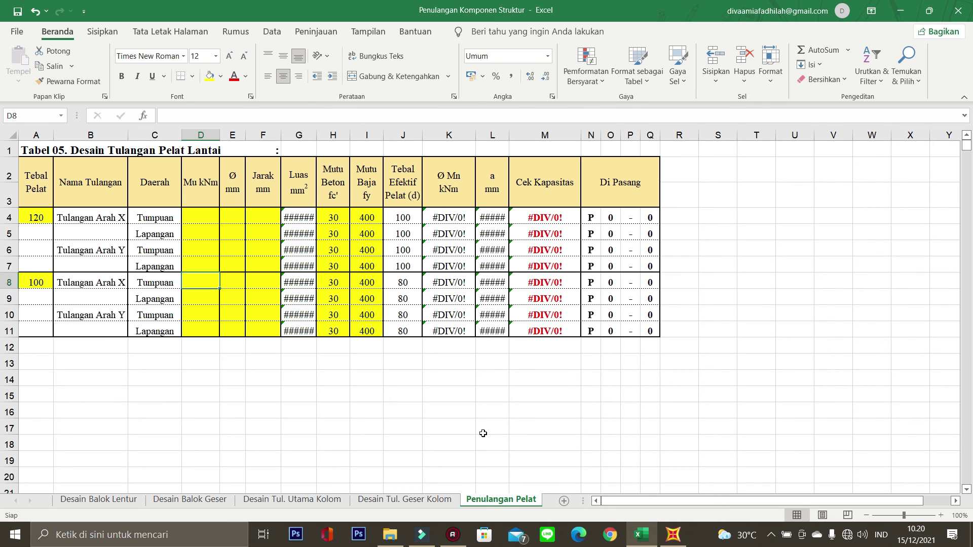
- Read the slab's M11 moment at a support in SAP2000 and enter 6,986 as the X-direction Tumpuan Mu in D4 in Excel
{"action": "left_click", "coordinate": [202, 218]}
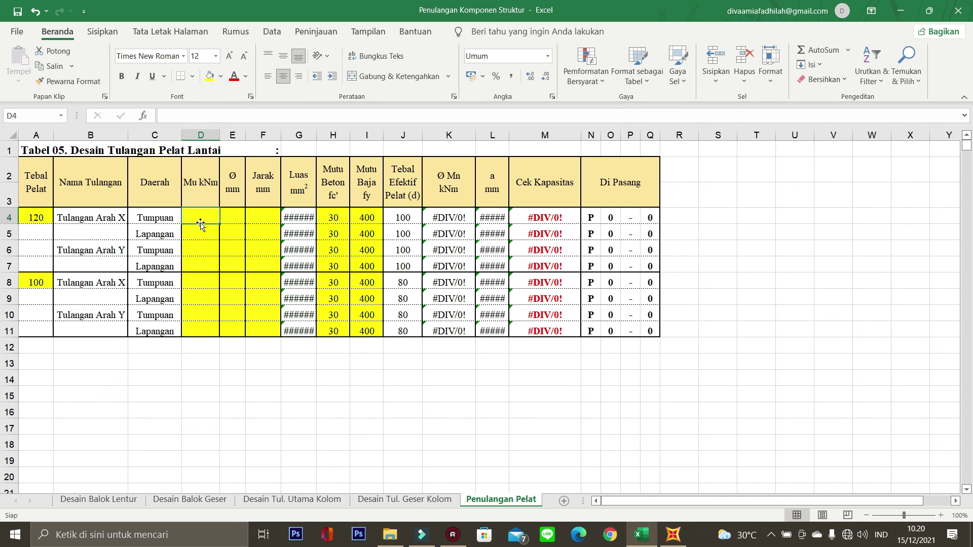
{"action": "left_click", "coordinate": [674, 536]}
{"action": "left_click", "coordinate": [642, 534]}
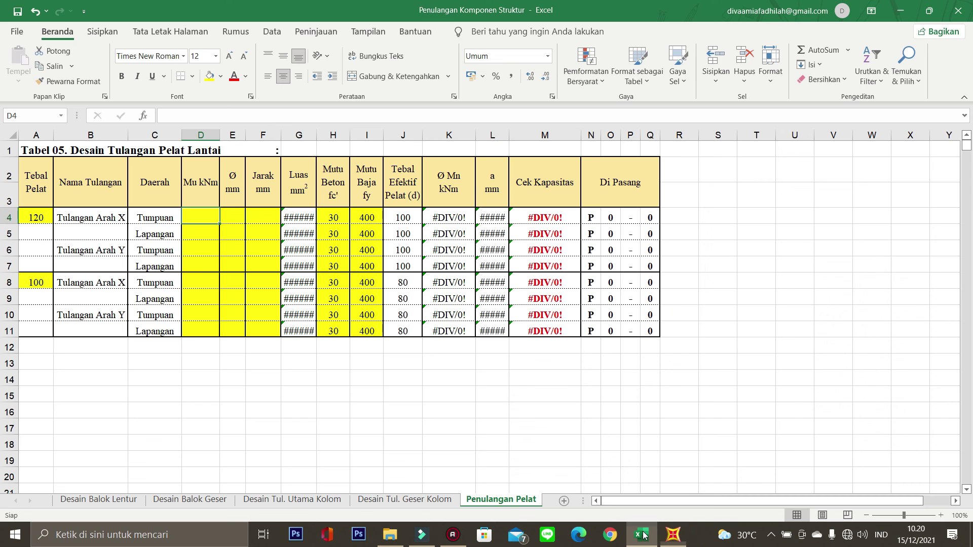
{"action": "left_click", "coordinate": [676, 534]}
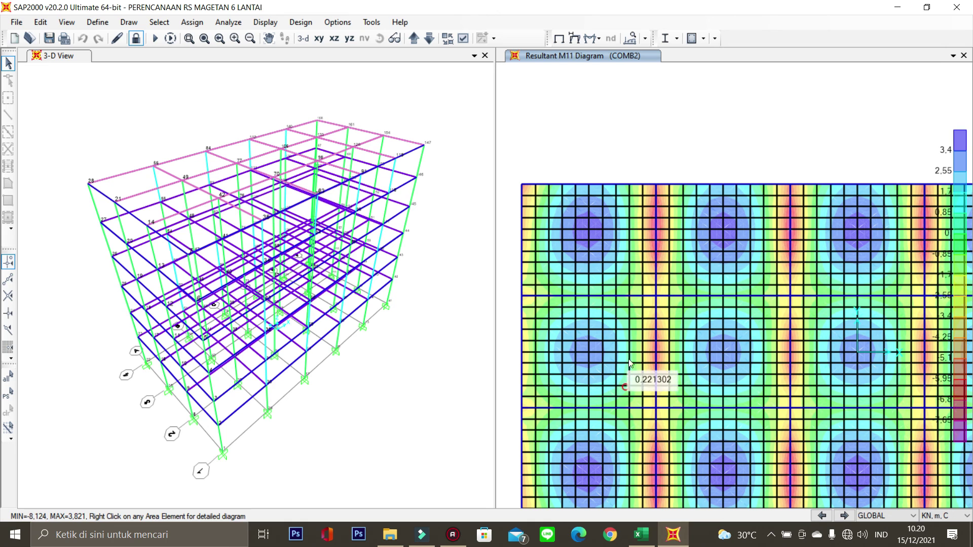
{"action": "mouse_move", "coordinate": [599, 232]}
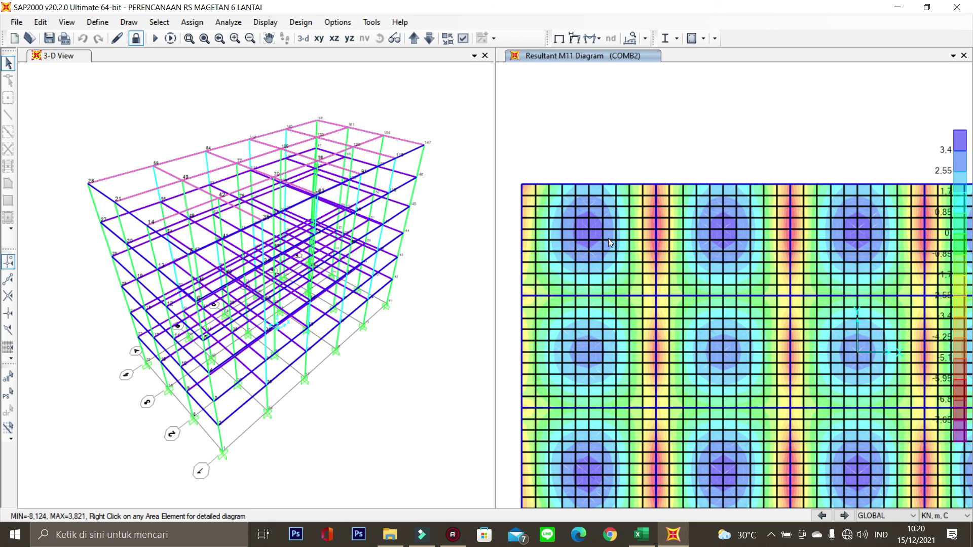
{"action": "right_click", "coordinate": [650, 224]}
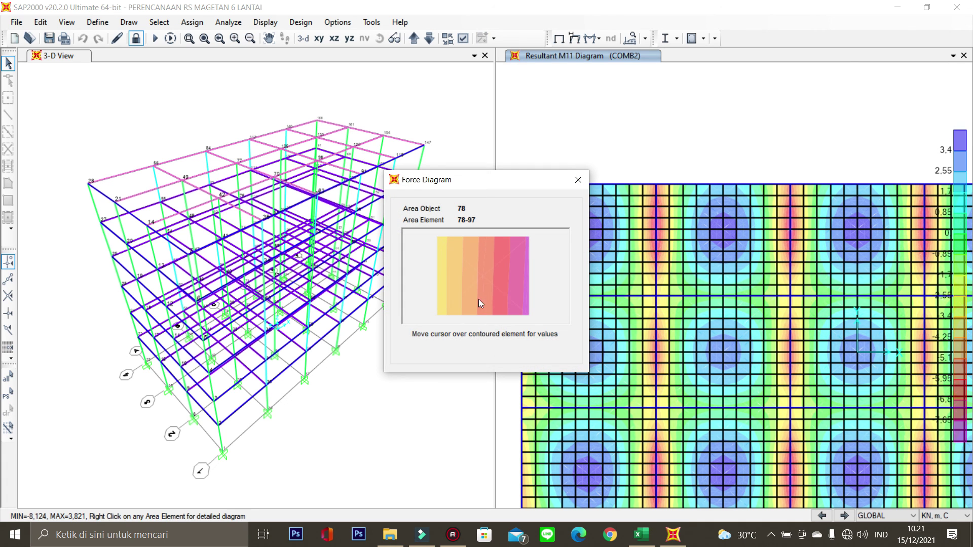
{"action": "mouse_move", "coordinate": [465, 258]}
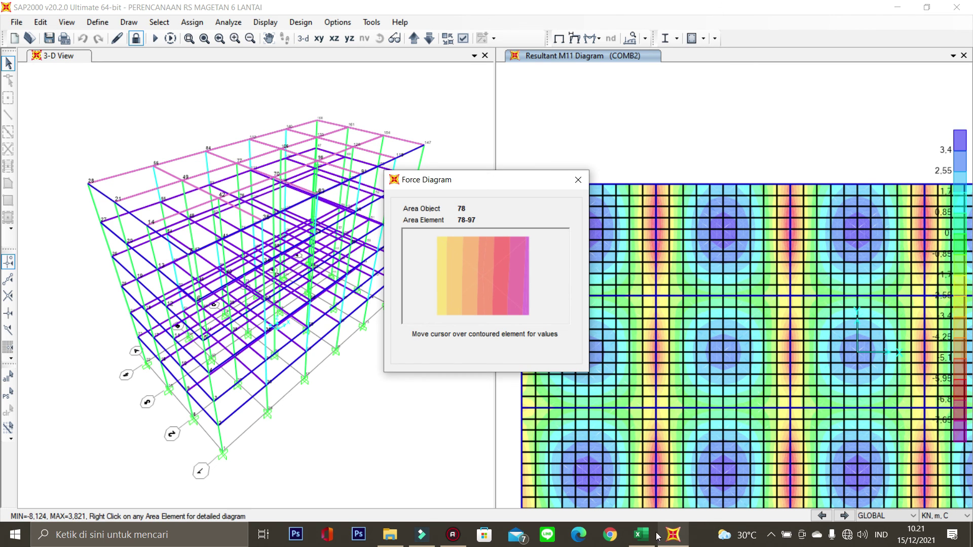
{"action": "left_click", "coordinate": [641, 534]}
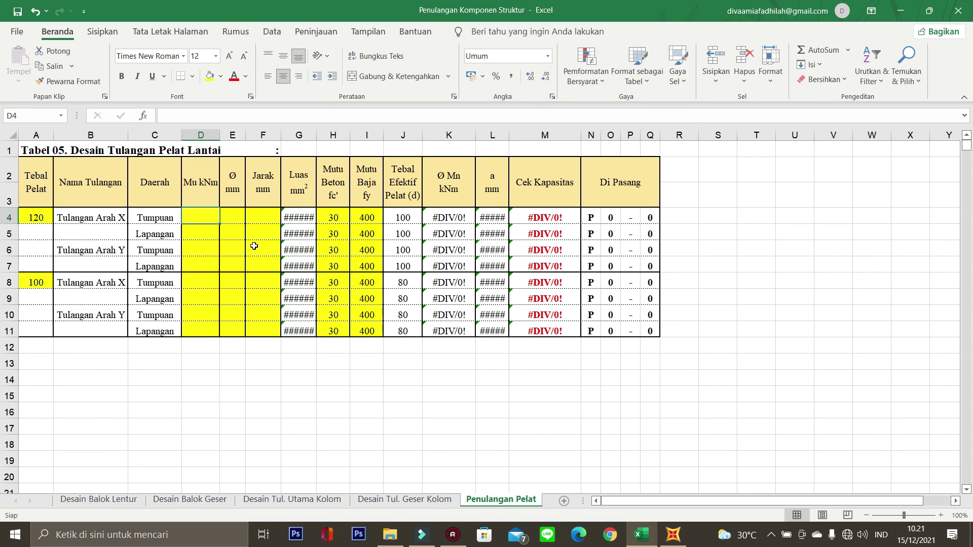
{"action": "type", "text": "6,8"}
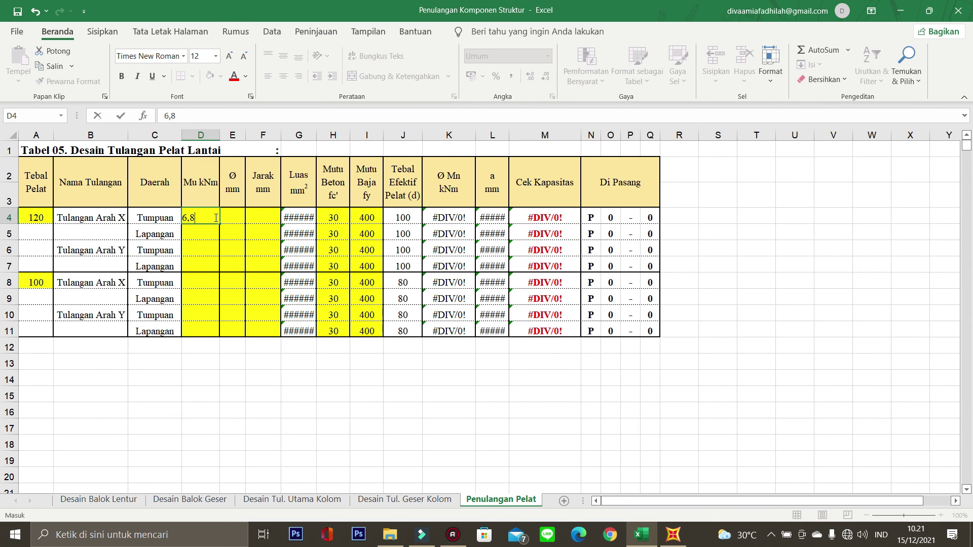
{"action": "key", "text": "BackSpace"}
{"action": "type", "text": "986"}
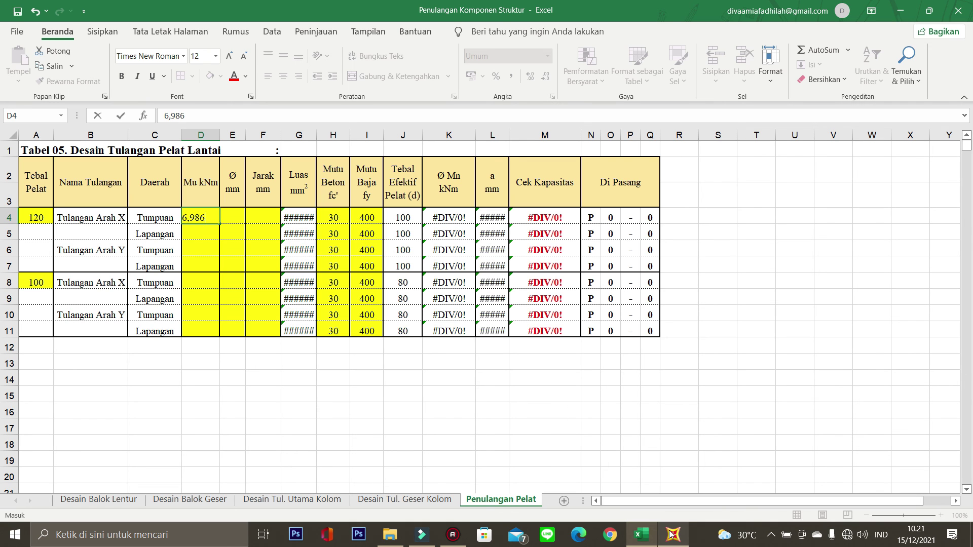
- Read the same slab panel's midspan M11 moment in SAP2000 and enter 3,648 as the X-direction Lapangan Mu in D5 in Excel
{"action": "left_click", "coordinate": [674, 471]}
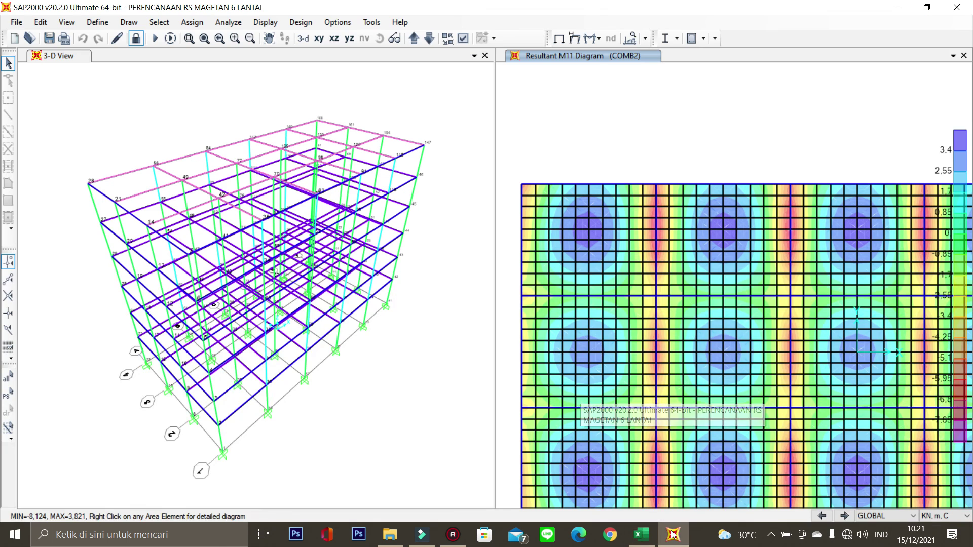
{"action": "right_click", "coordinate": [584, 234]}
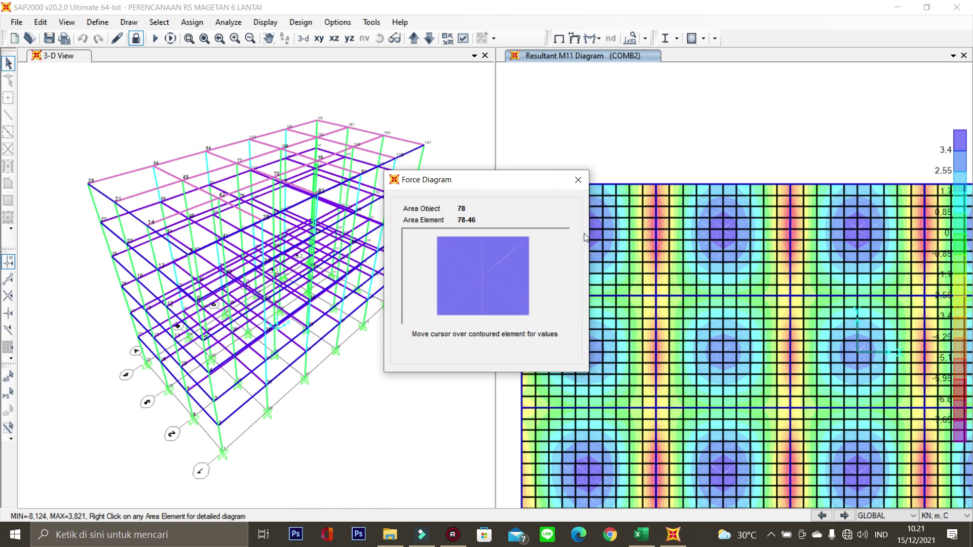
{"action": "mouse_move", "coordinate": [485, 277]}
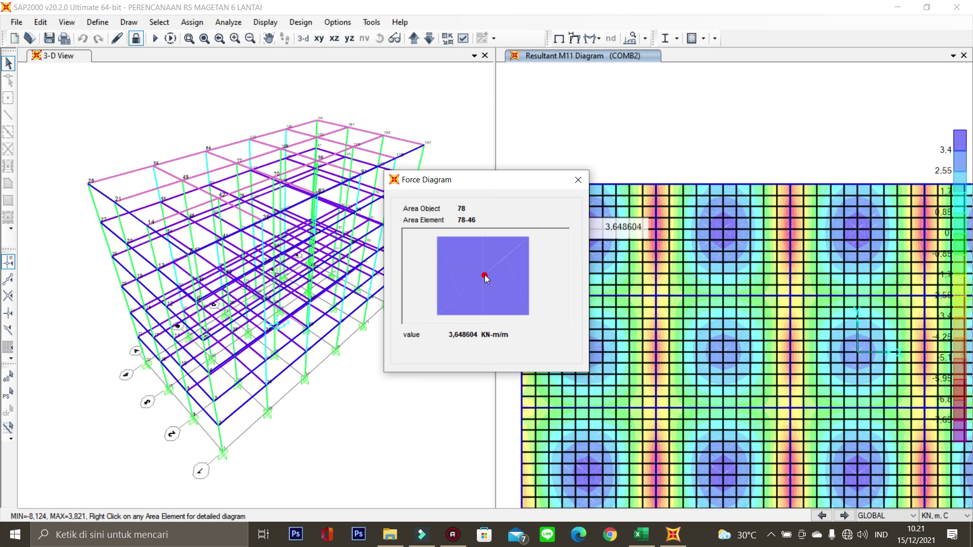
{"action": "key", "text": "alt+Tab"}
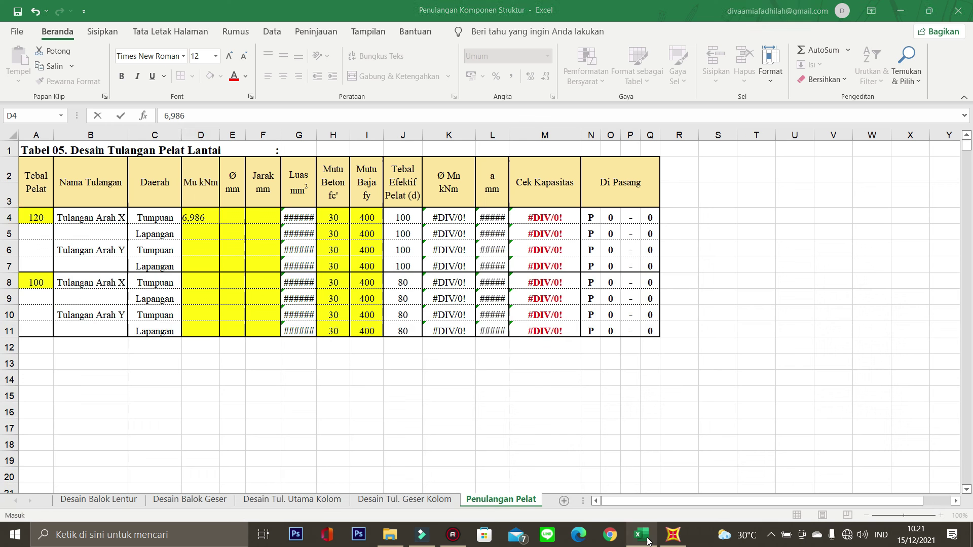
{"action": "left_click", "coordinate": [196, 235]}
{"action": "type", "text": "3,648"}
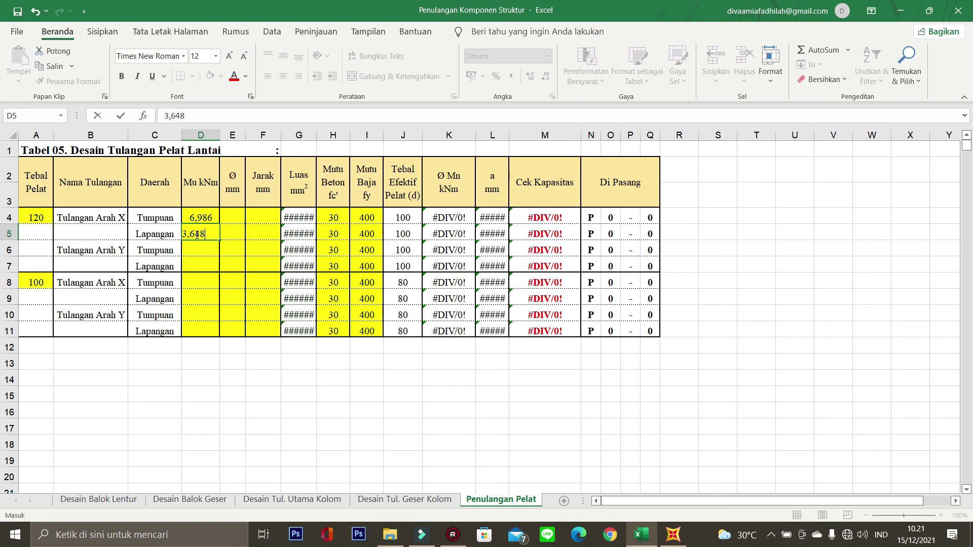
{"action": "key", "text": "Return"}
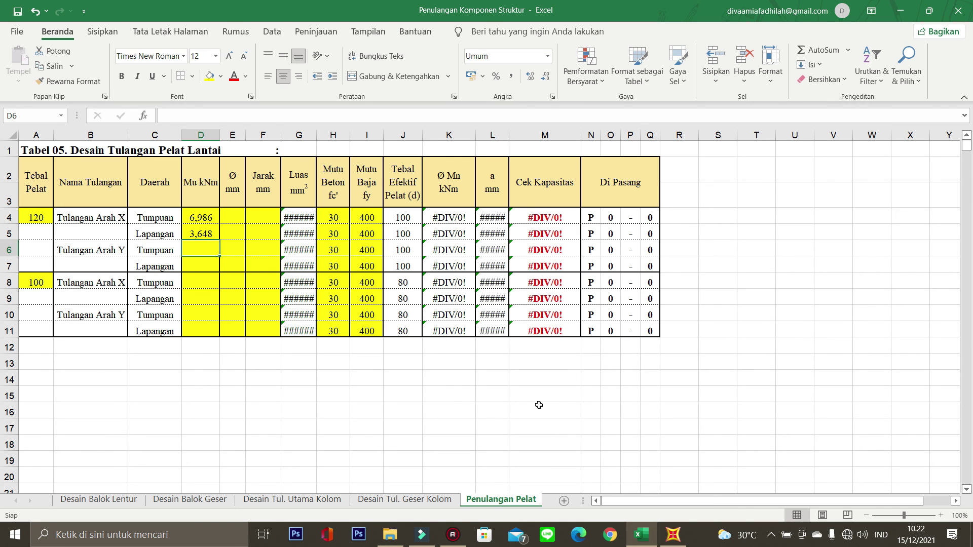
- Switch to SAP2000 and display the shell resultant force M22 for COMB2 on the floor plan
{"action": "mouse_move", "coordinate": [678, 540]}
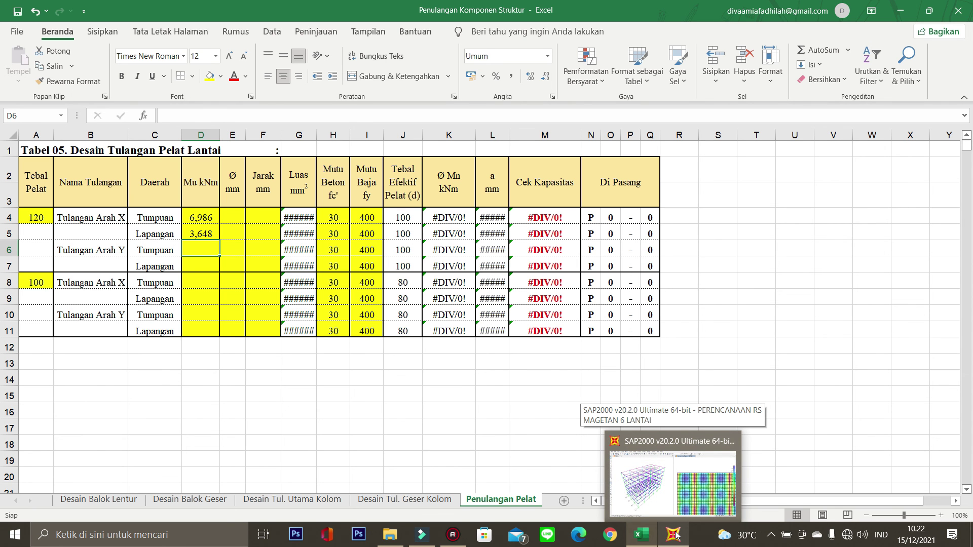
{"action": "left_click", "coordinate": [675, 535]}
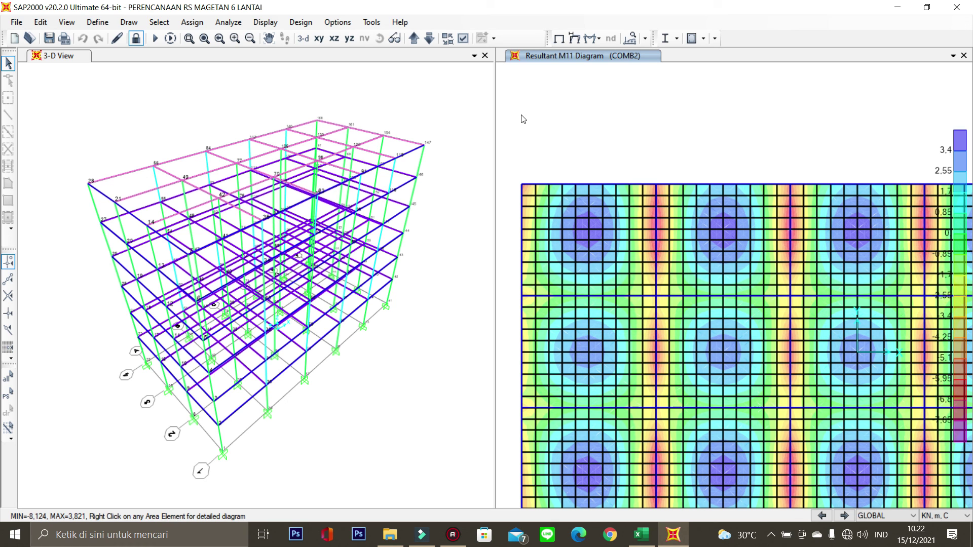
{"action": "left_click", "coordinate": [597, 39]}
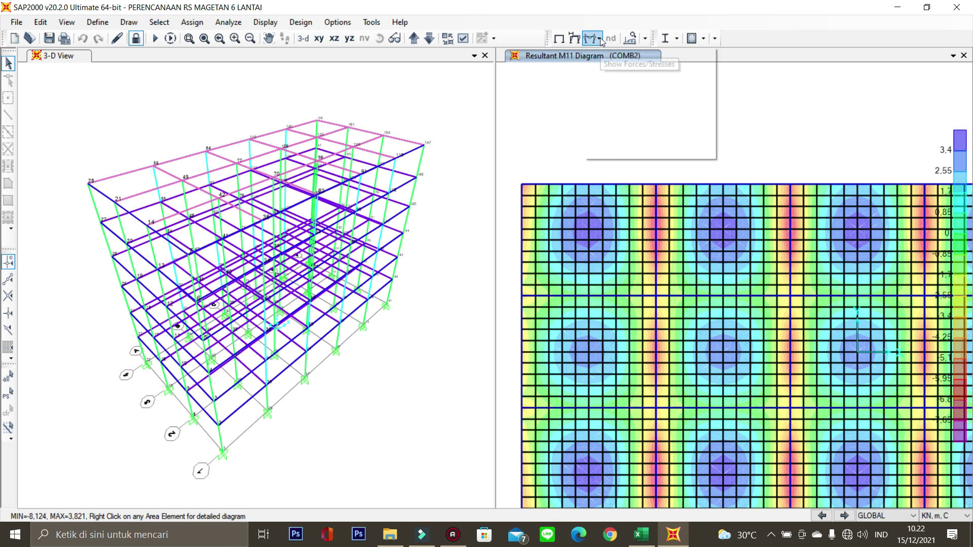
{"action": "left_click", "coordinate": [625, 98]}
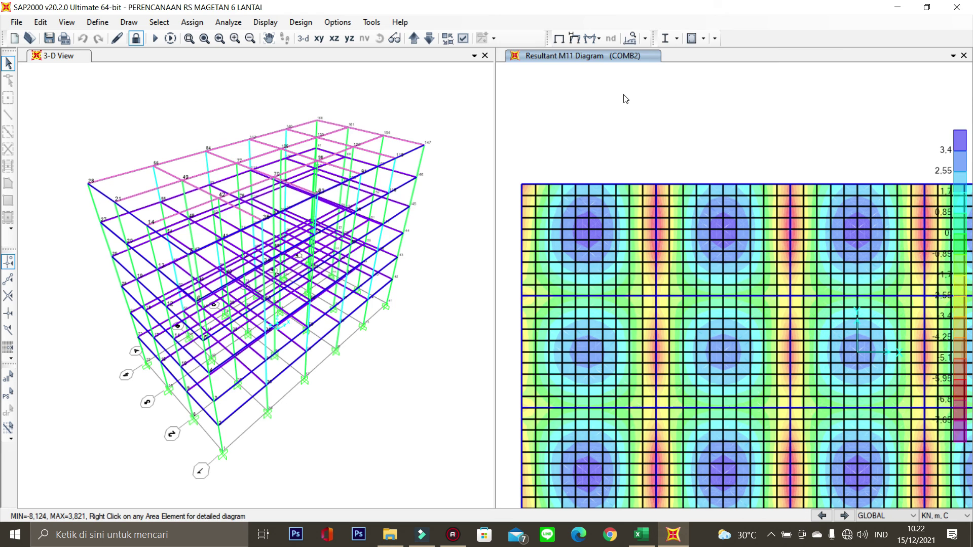
{"action": "left_click", "coordinate": [604, 186]}
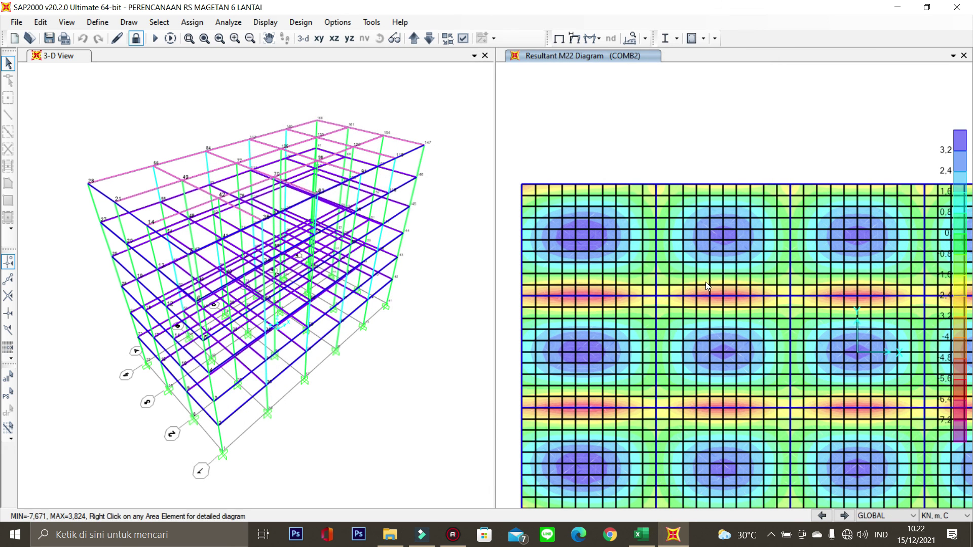
- Read the slab panel's M22 moment at the support and enter 6,711 as the Y-direction Tumpuan Mu in D6 in Excel
{"action": "mouse_move", "coordinate": [673, 303]}
{"action": "mouse_move", "coordinate": [585, 291]}
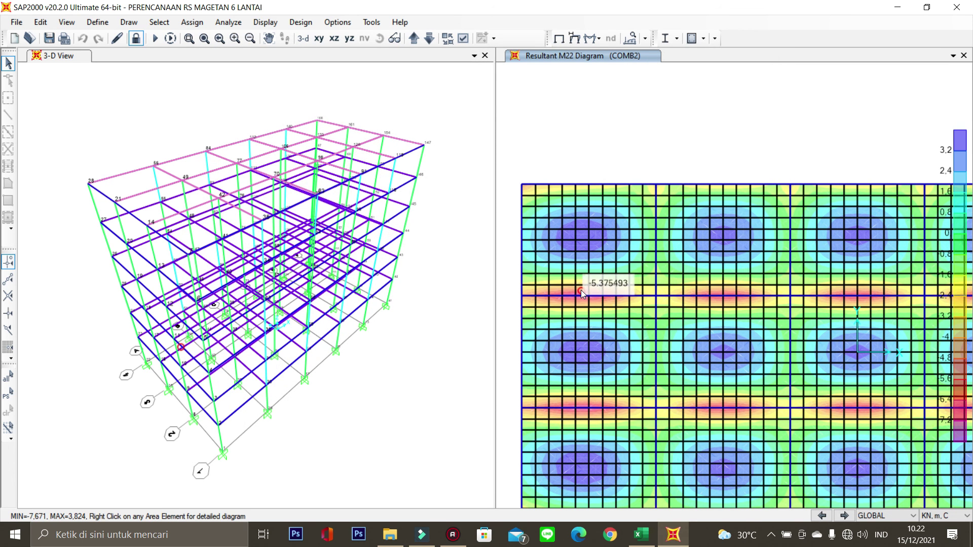
{"action": "left_click", "coordinate": [581, 290]}
{"action": "left_click", "coordinate": [580, 289]}
{"action": "right_click", "coordinate": [580, 290]}
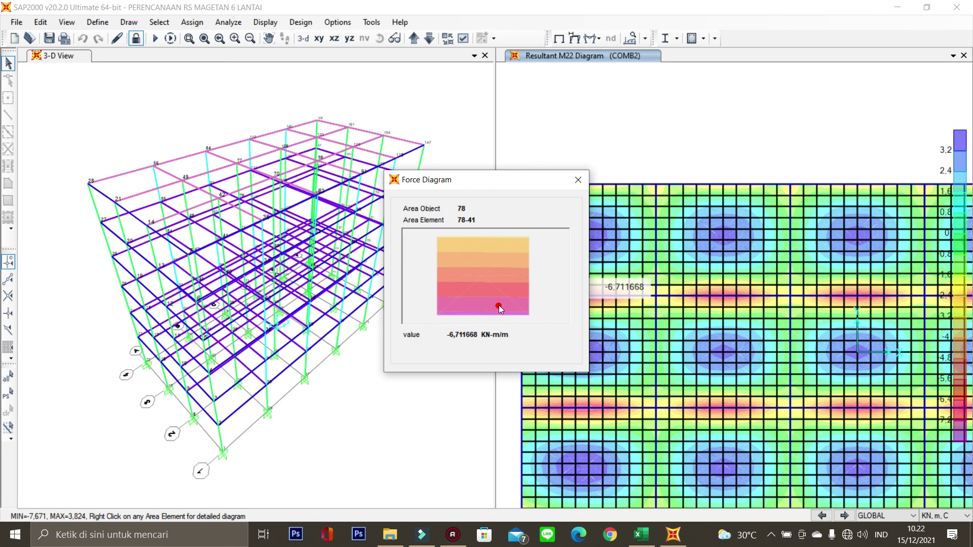
{"action": "left_click", "coordinate": [642, 535]}
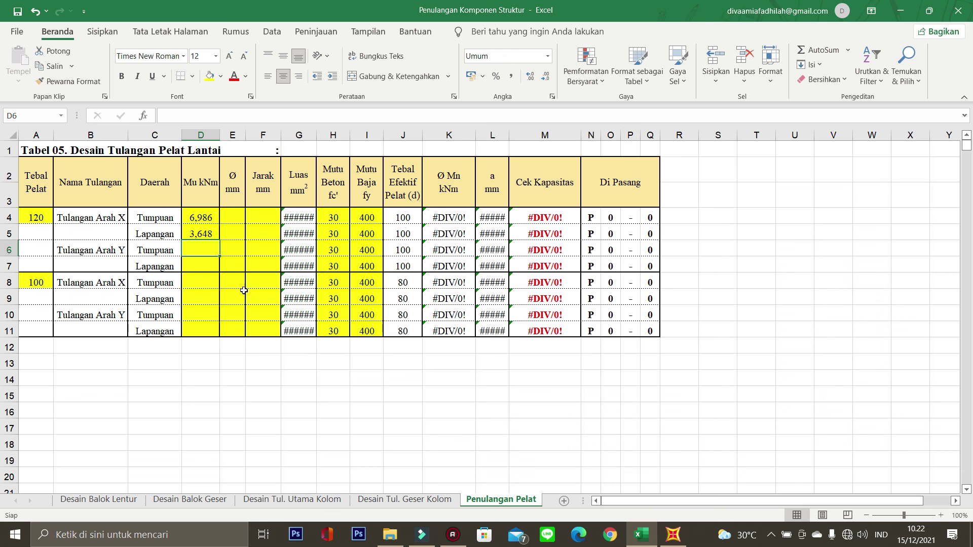
{"action": "type", "text": "6,711"}
{"action": "key", "text": "Return"}
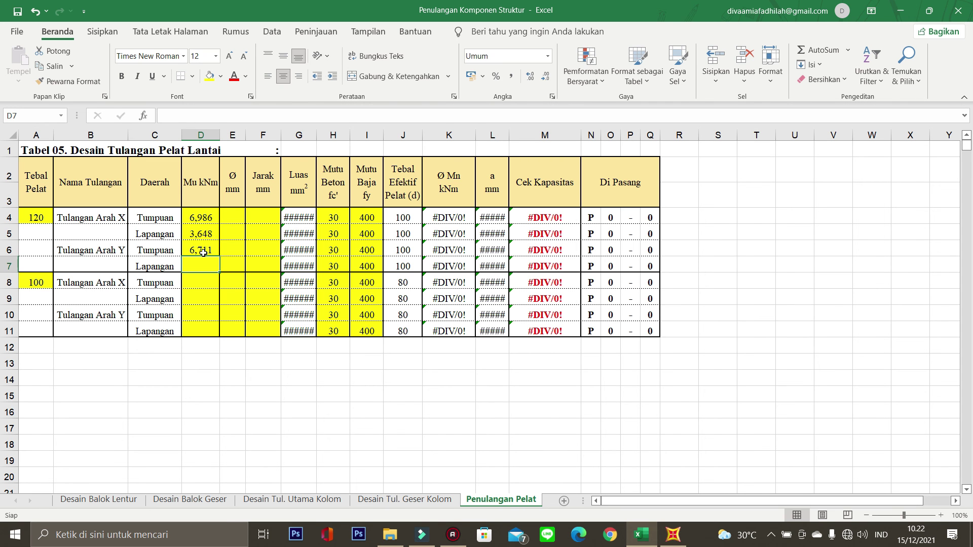
- Read the slab panel's midspan M22 moment in SAP2000 and enter 3,773 as the Y-direction Lapangan Mu in D7 in Excel
{"action": "left_click", "coordinate": [673, 535]}
{"action": "mouse_move", "coordinate": [598, 256]}
{"action": "mouse_move", "coordinate": [584, 231]}
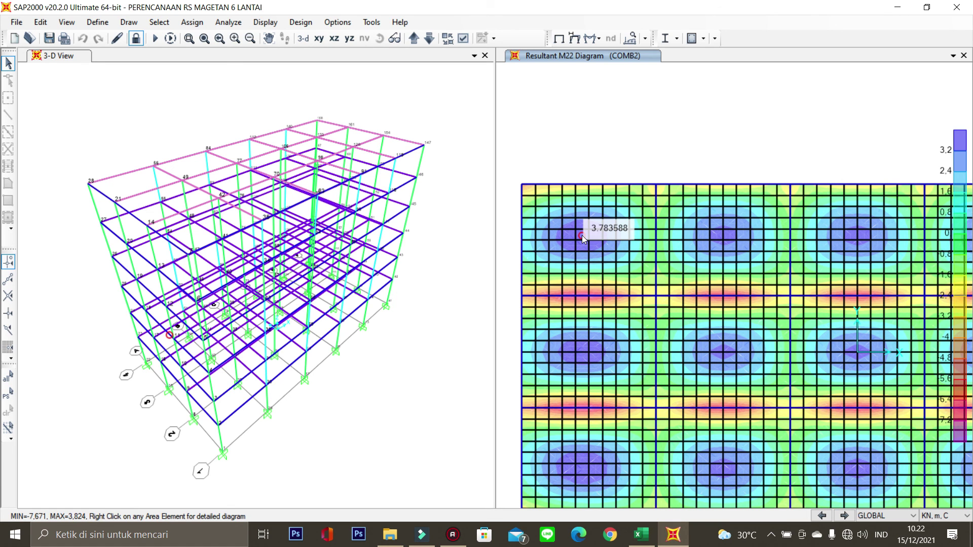
{"action": "right_click", "coordinate": [582, 235]}
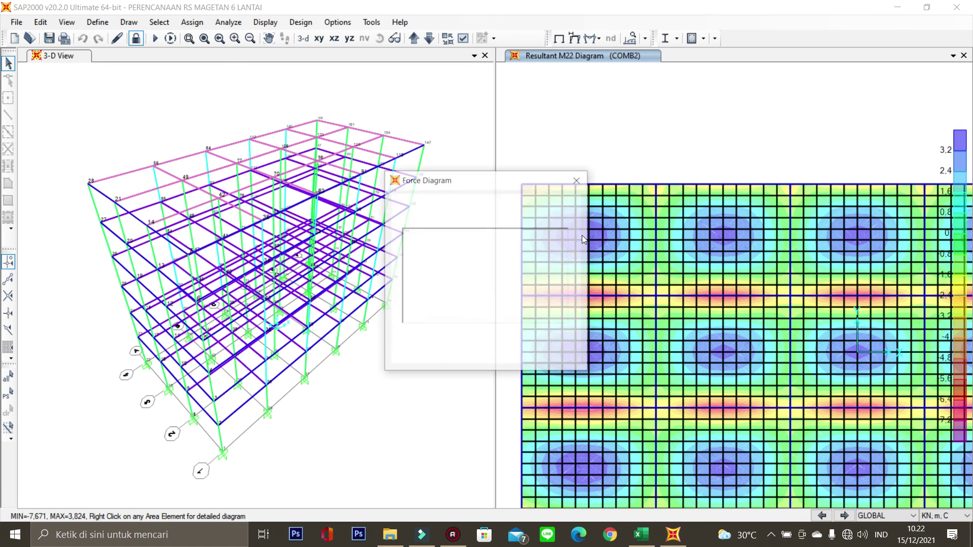
{"action": "mouse_move", "coordinate": [478, 277]}
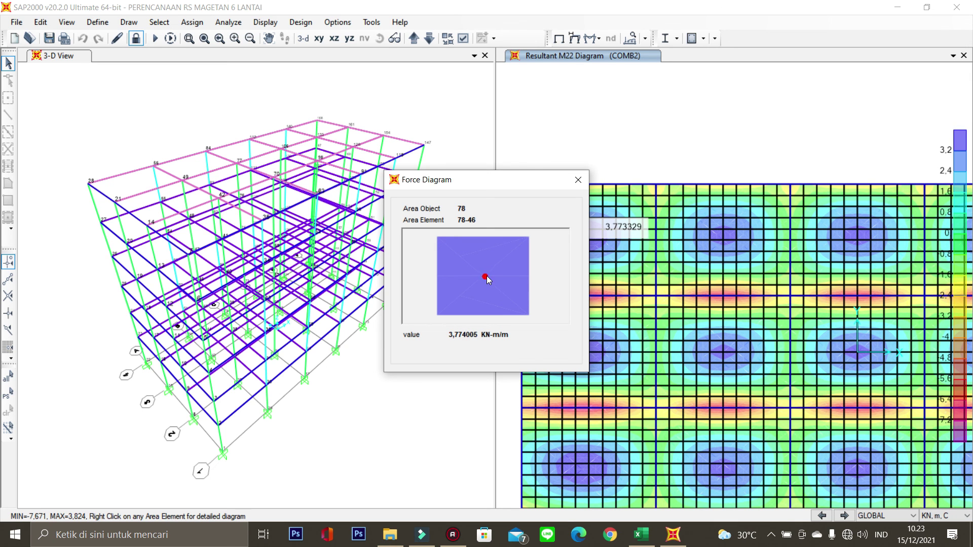
{"action": "left_click", "coordinate": [639, 535]}
{"action": "type", "text": "3,77"}
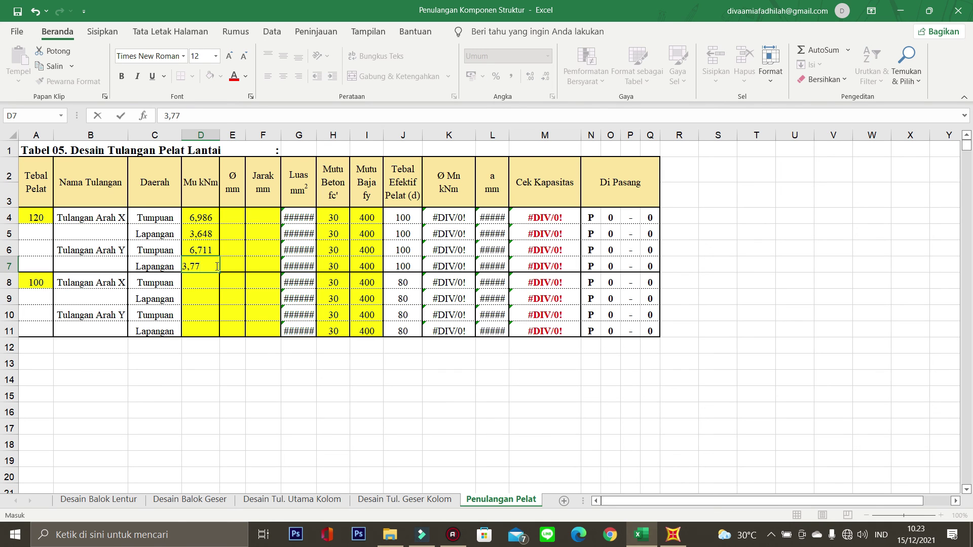
{"action": "left_click", "coordinate": [673, 535]}
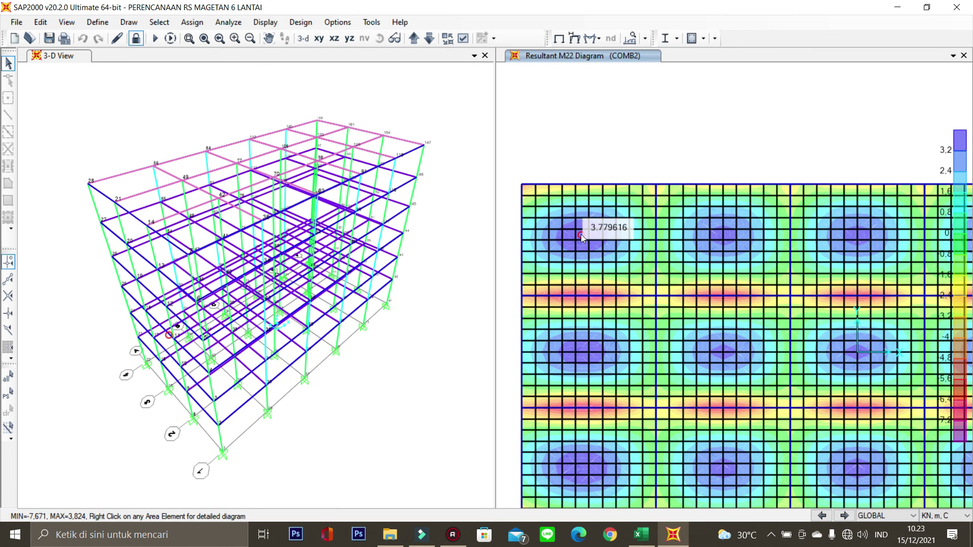
{"action": "right_click", "coordinate": [581, 234]}
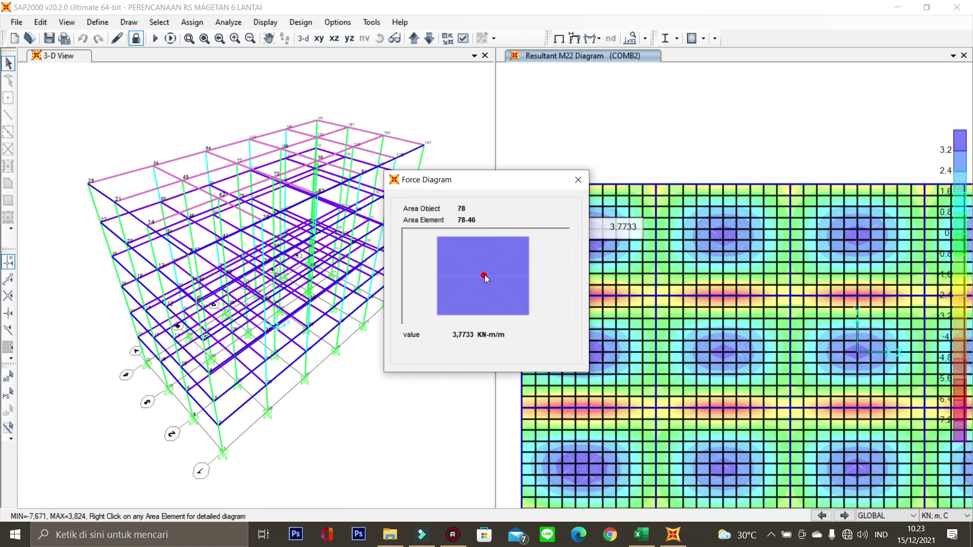
{"action": "left_click", "coordinate": [654, 536]}
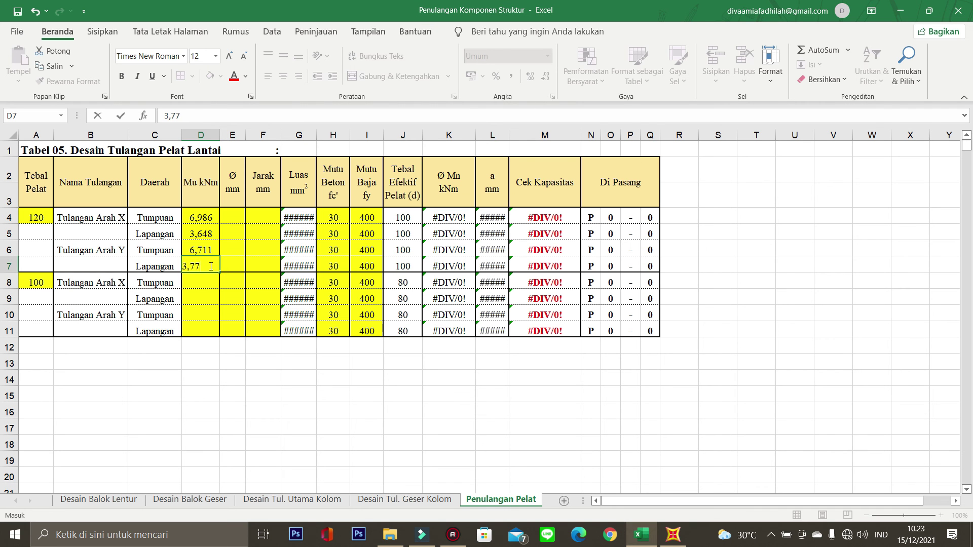
{"action": "key", "text": "Return"}
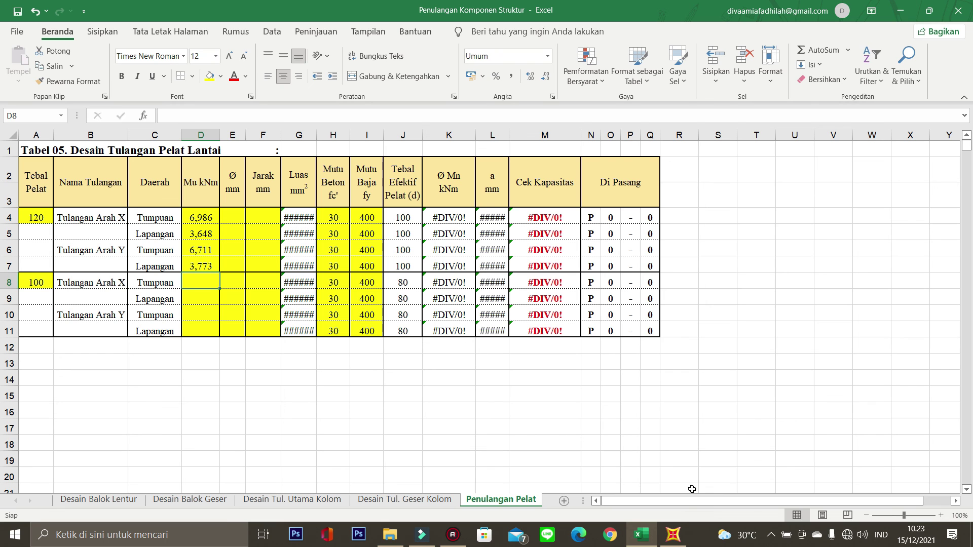
- Switch to SAP2000 and move the plan view to the roof slab level with its M22 diagram for COMB2
{"action": "left_click", "coordinate": [675, 534]}
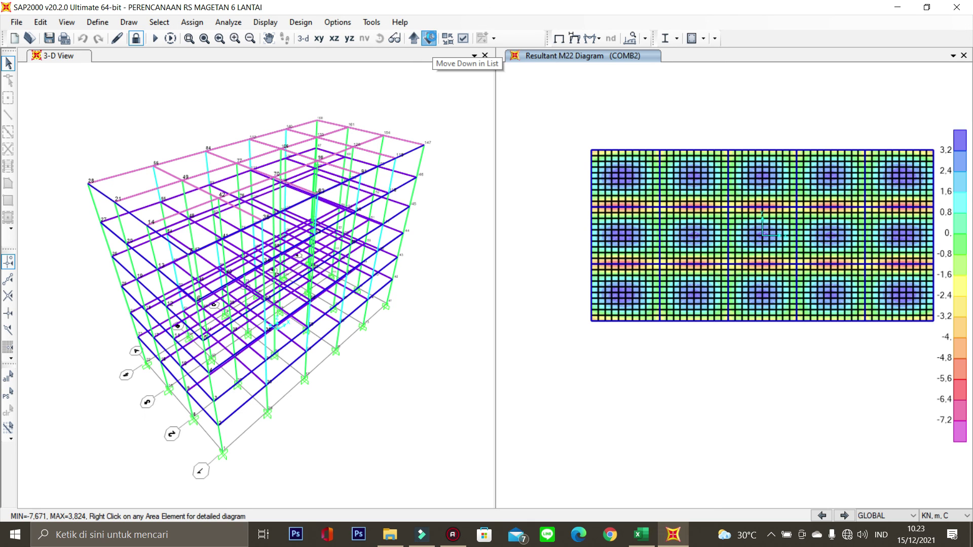
{"action": "left_click", "coordinate": [430, 38]}
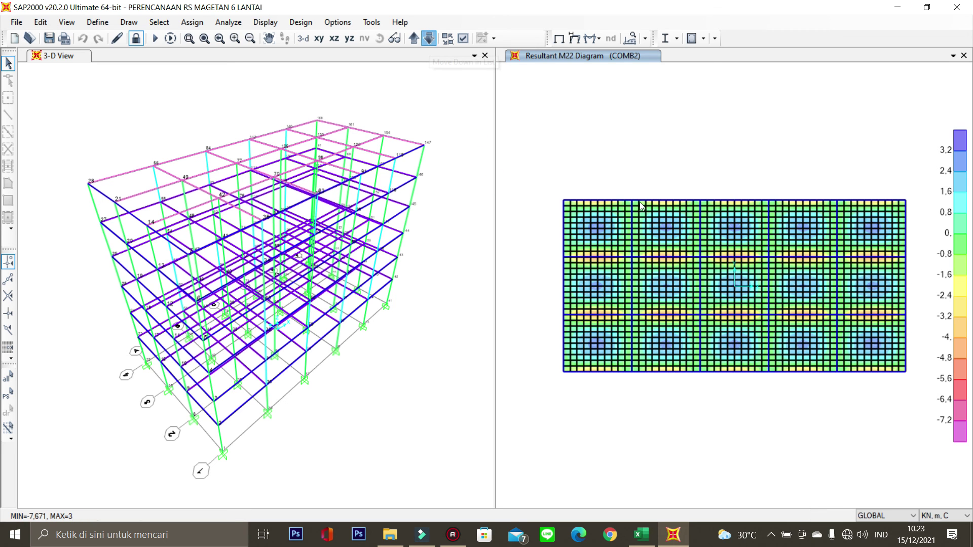
{"action": "mouse_move", "coordinate": [690, 236]}
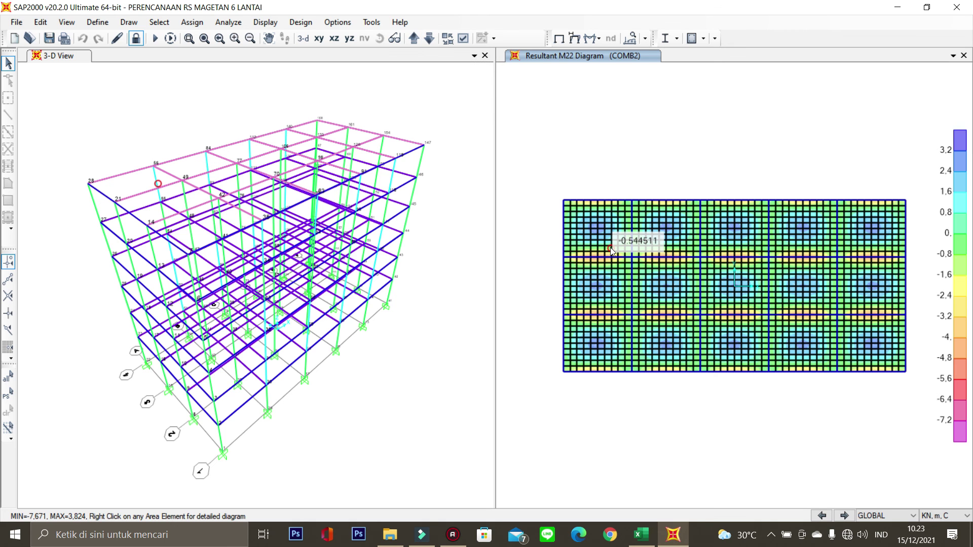
- Read the roof slab panel's M22 moment at the support and enter 5,051 as the 100 mm slab's Y-direction Tumpuan Mu in D10 in Excel
{"action": "scroll", "coordinate": [610, 247], "scroll_direction": "up", "scroll_amount": 1}
{"action": "scroll", "coordinate": [612, 252], "scroll_direction": "up", "scroll_amount": 1}
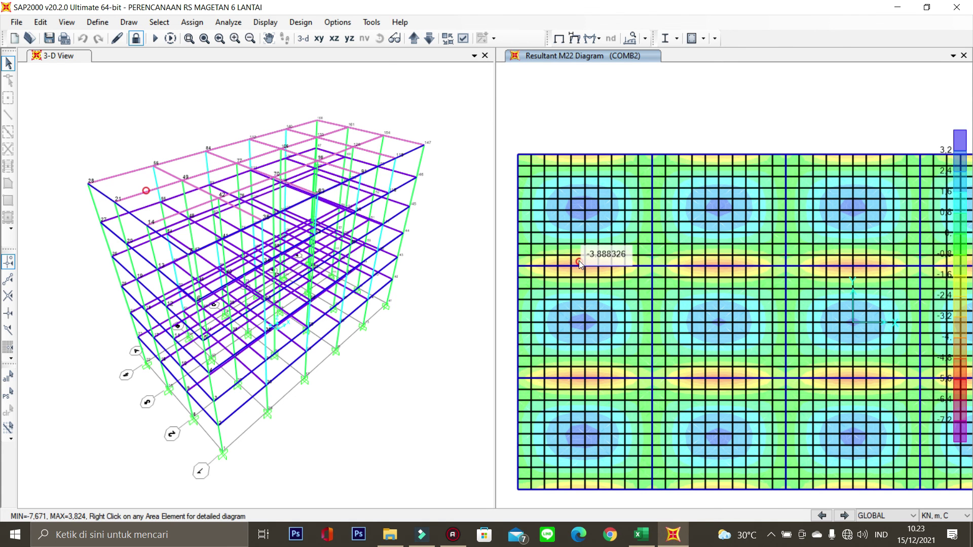
{"action": "right_click", "coordinate": [580, 261]}
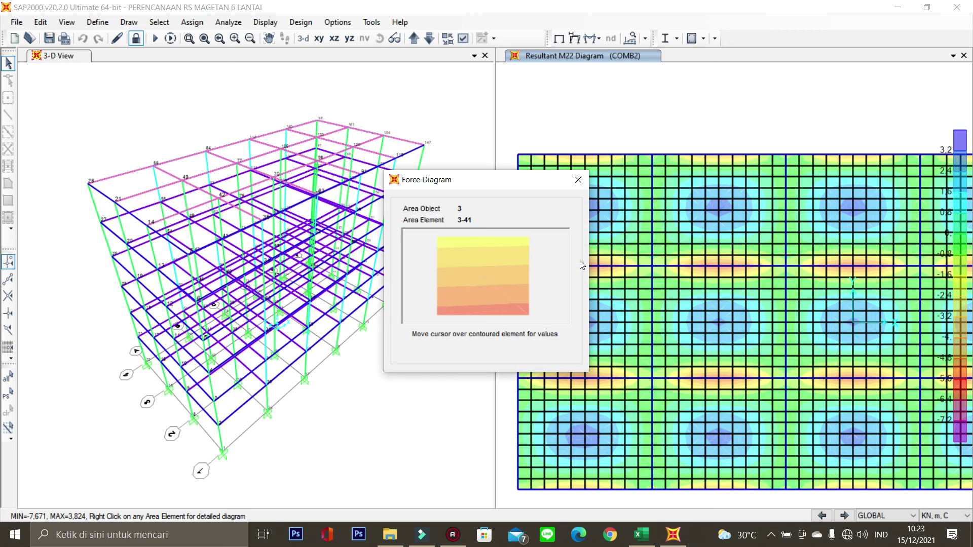
{"action": "mouse_move", "coordinate": [499, 310]}
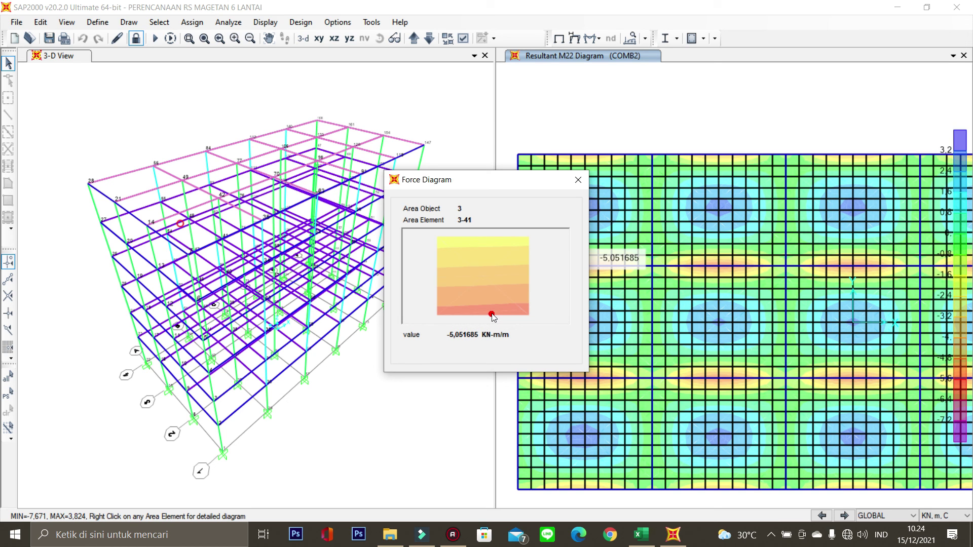
{"action": "left_click", "coordinate": [665, 541]}
{"action": "left_click", "coordinate": [641, 535]}
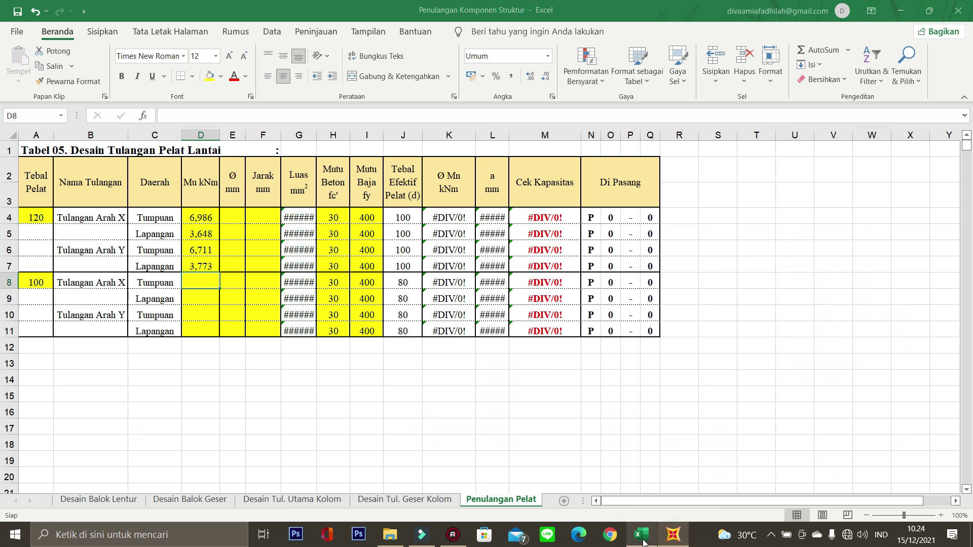
{"action": "left_click", "coordinate": [206, 313]}
{"action": "type", "text": "5,0"}
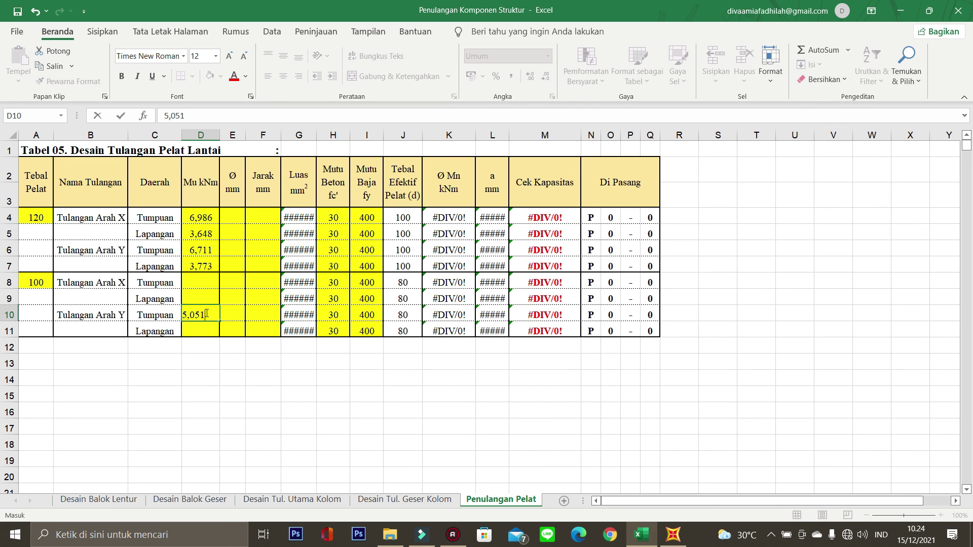
{"action": "type", "text": "51"}
{"action": "key", "text": "Return"}
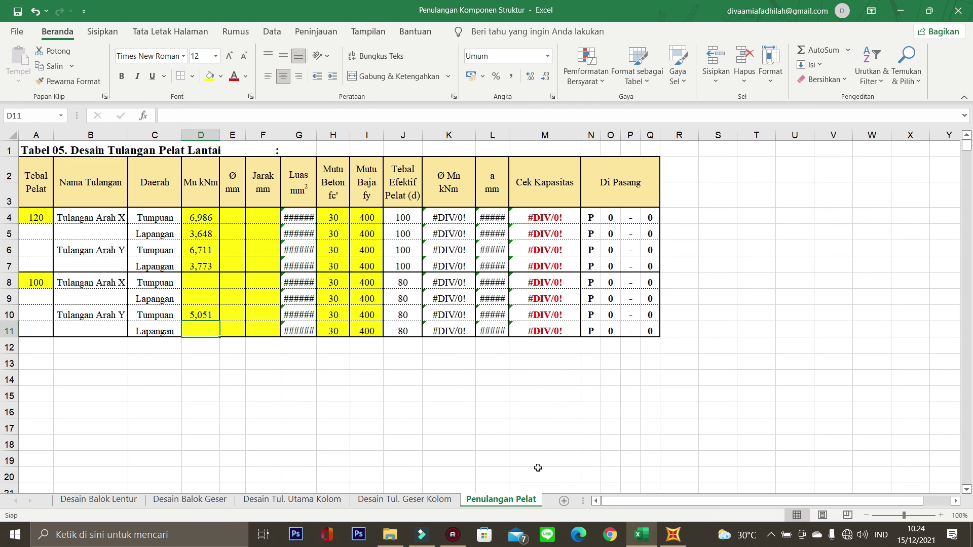
- Read the roof slab panel's midspan M22 moment in SAP2000 and enter 2,541 as the Y-direction Lapangan Mu in D11 in Excel
{"action": "left_click", "coordinate": [671, 534]}
{"action": "mouse_move", "coordinate": [559, 199]}
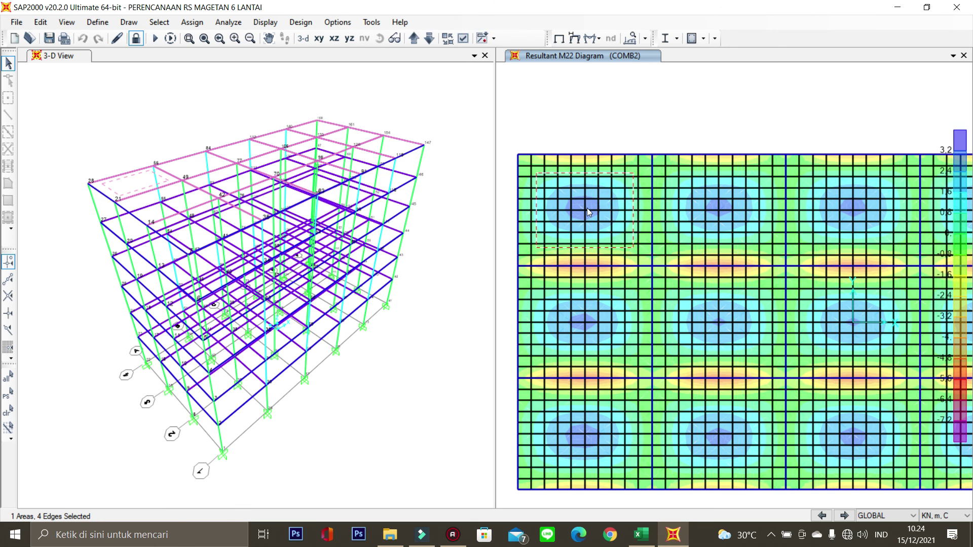
{"action": "right_click", "coordinate": [588, 207]}
{"action": "mouse_move", "coordinate": [484, 279]}
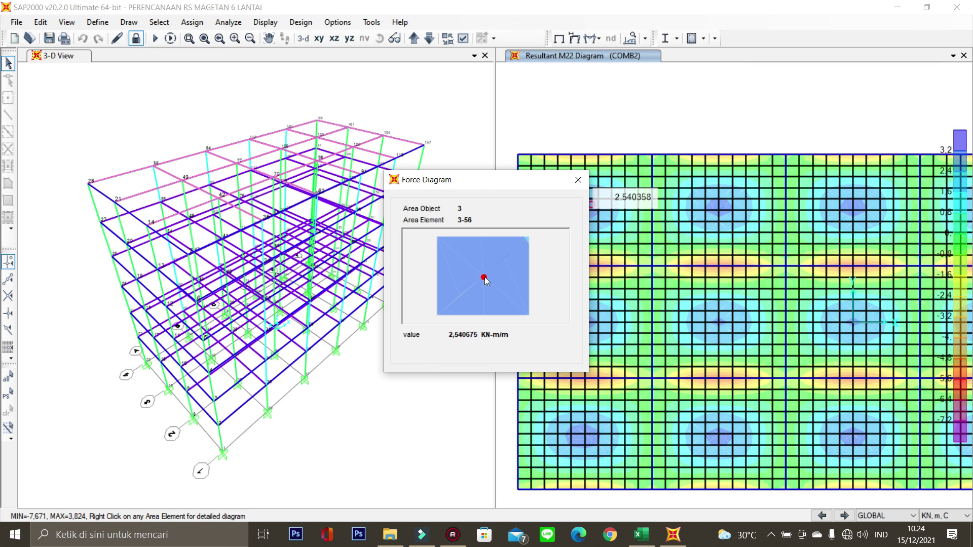
{"action": "key", "text": "alt+Tab"}
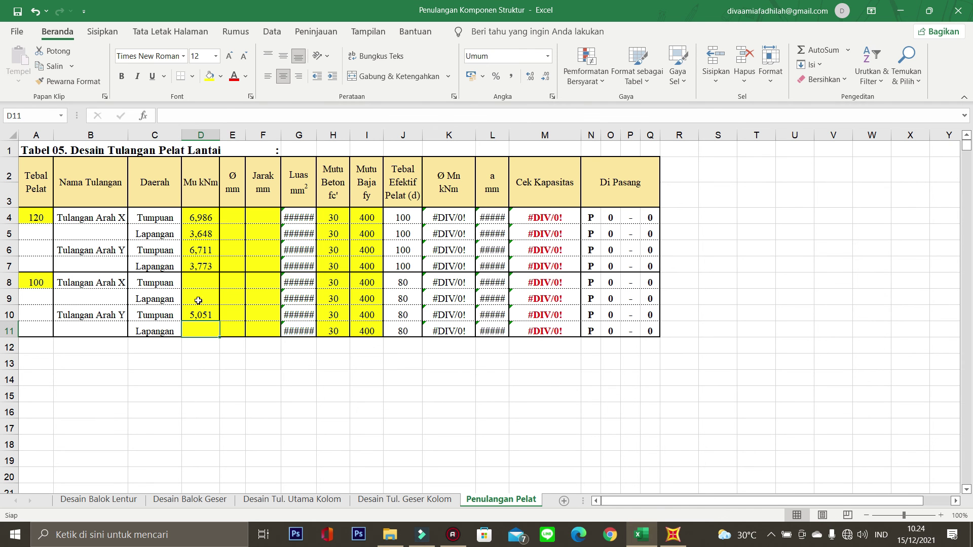
{"action": "type", "text": "2"}
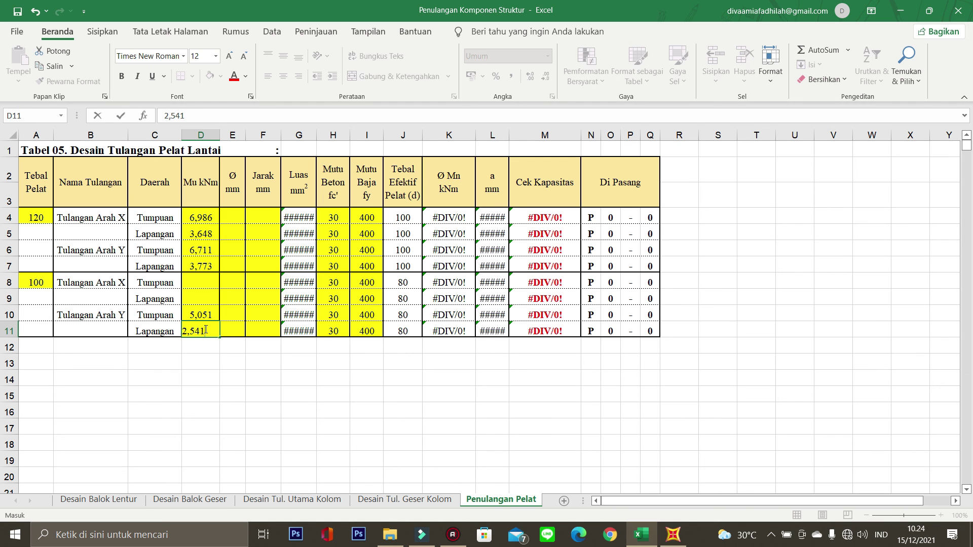
{"action": "type", "text": ",541"}
{"action": "left_click", "coordinate": [200, 282]}
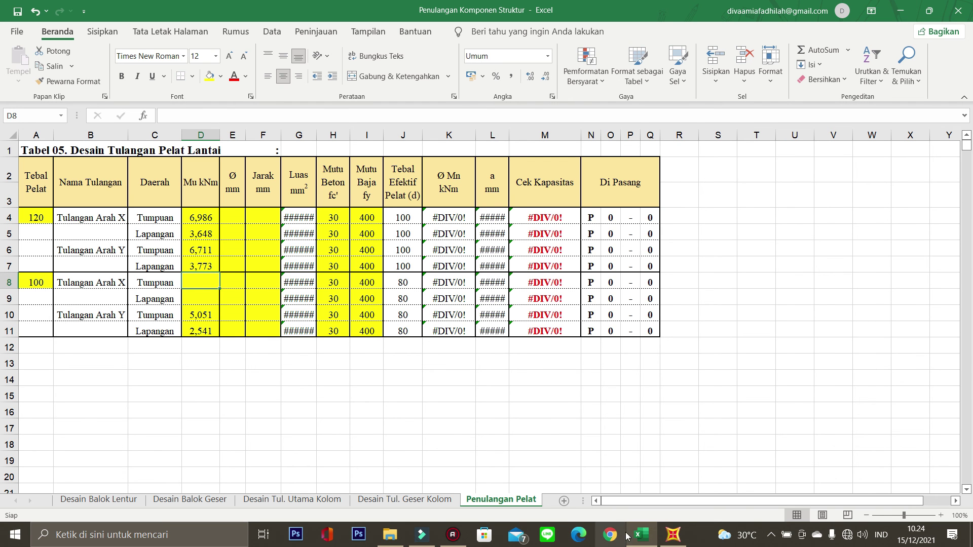
- Switch to SAP2000 and display the shell resultant force M11 for COMB2 on the roof slab plan
{"action": "left_click", "coordinate": [665, 535]}
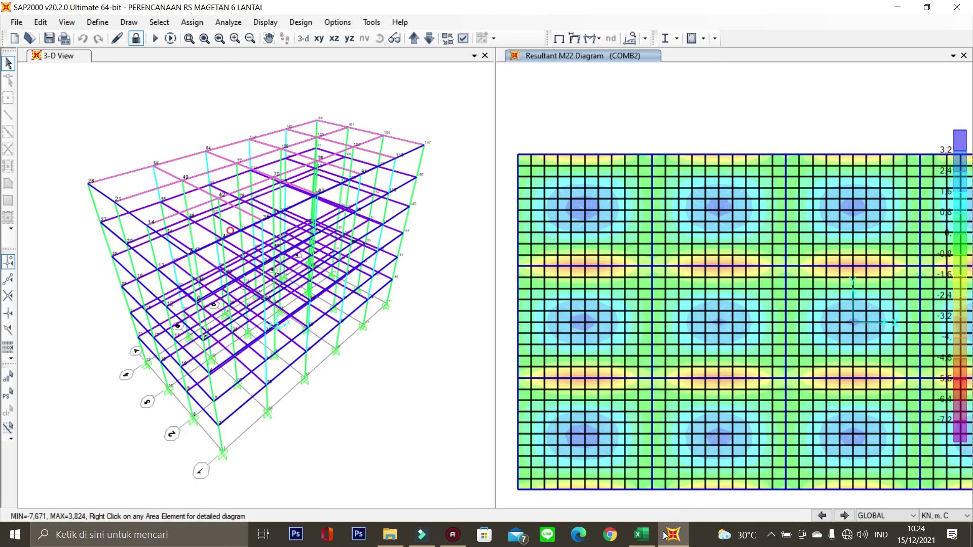
{"action": "left_click", "coordinate": [599, 40]}
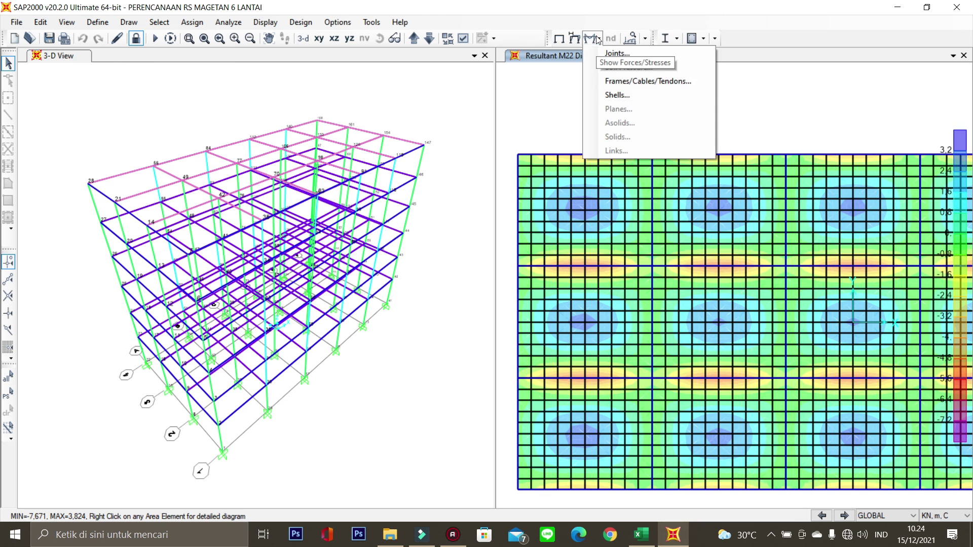
{"action": "left_click", "coordinate": [642, 93]}
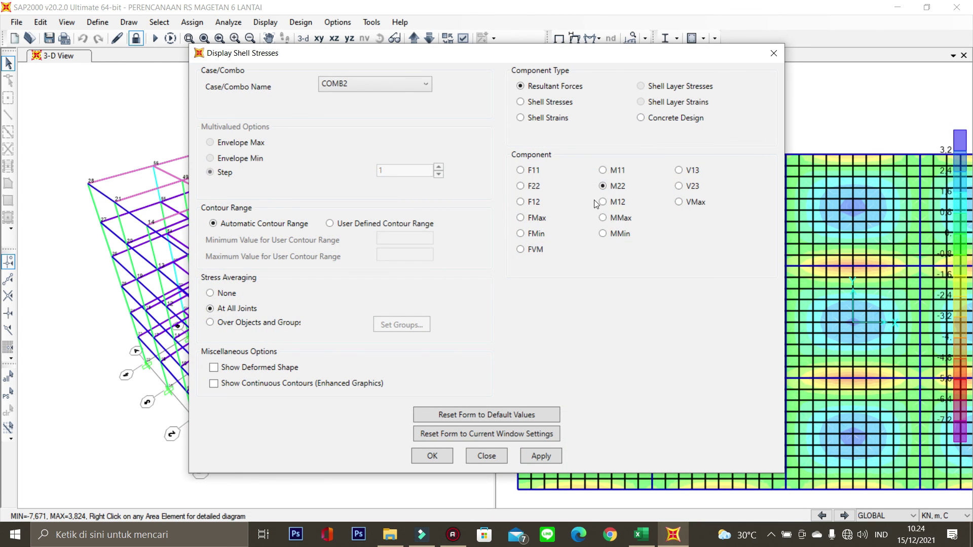
{"action": "left_click", "coordinate": [604, 173]}
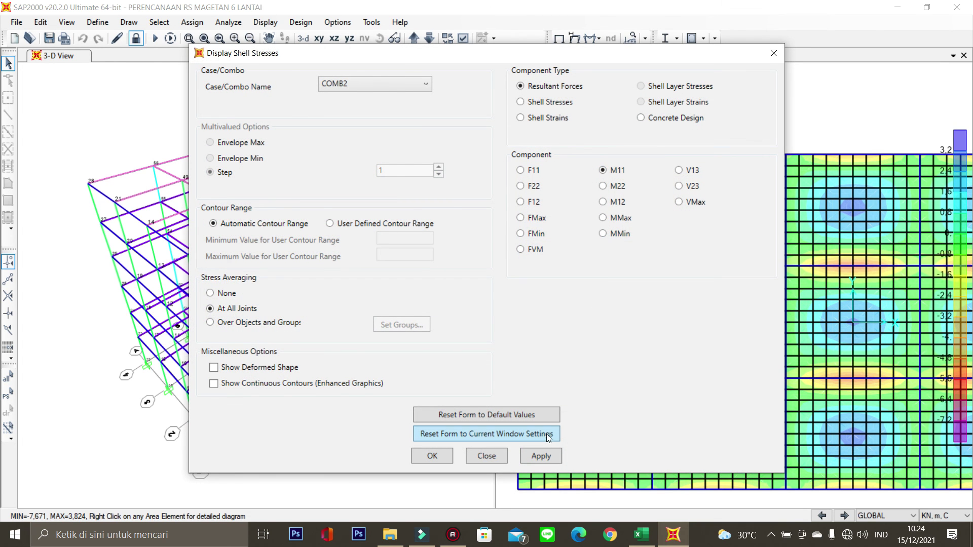
{"action": "left_click", "coordinate": [433, 455]}
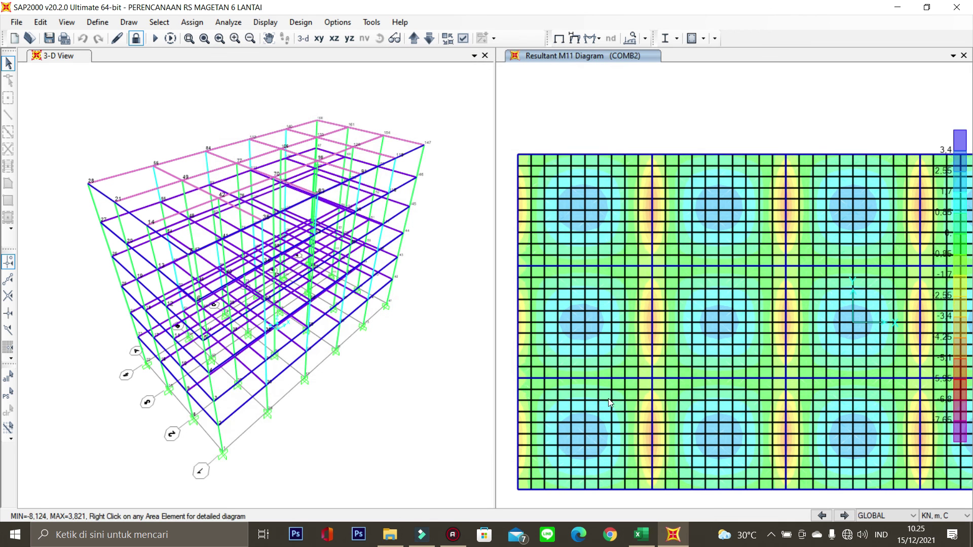
- Read the roof slab panel's M11 moment at the support and enter 4,707 as the X-direction Tumpuan Mu in D8 in Excel
{"action": "mouse_move", "coordinate": [648, 204]}
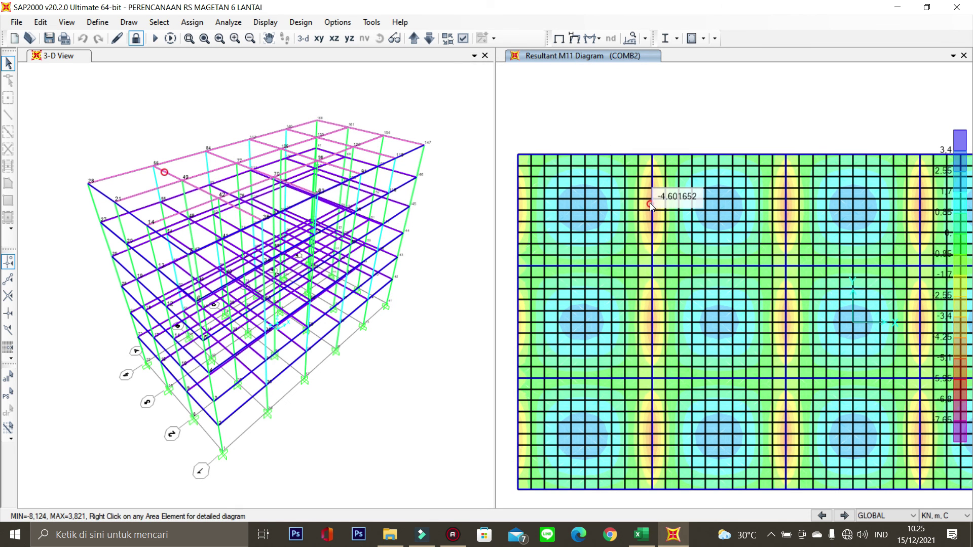
{"action": "right_click", "coordinate": [649, 203]}
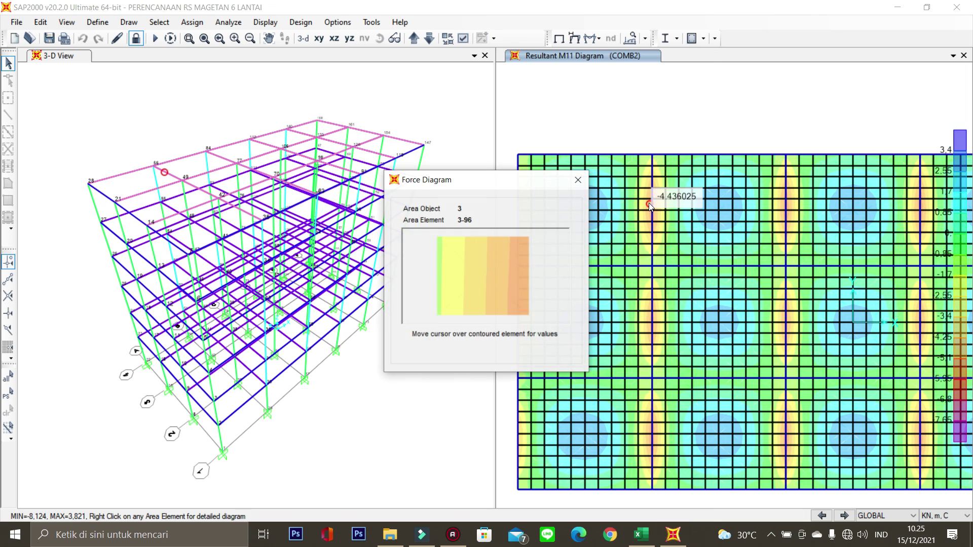
{"action": "mouse_move", "coordinate": [521, 275]}
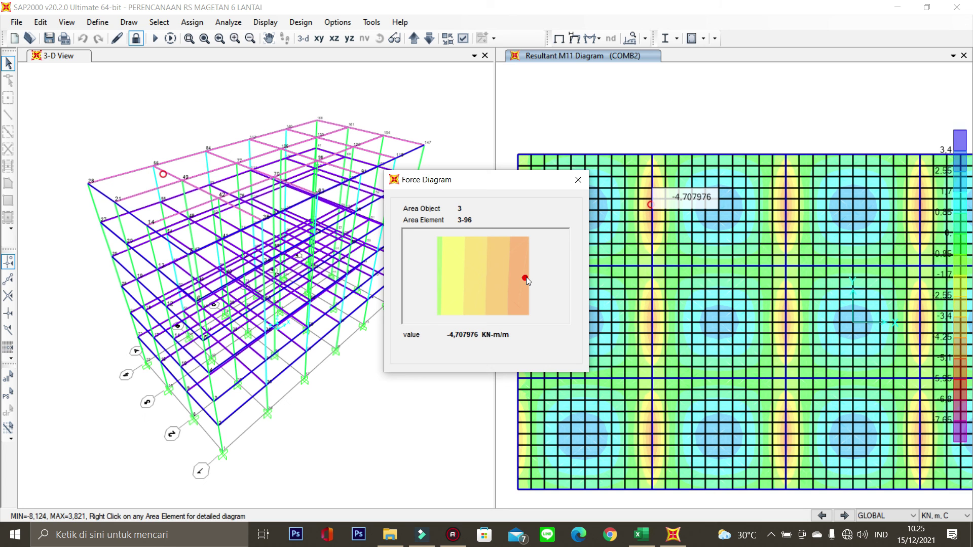
{"action": "left_click", "coordinate": [678, 540]}
{"action": "left_click", "coordinate": [679, 542]}
{"action": "left_click", "coordinate": [677, 537]}
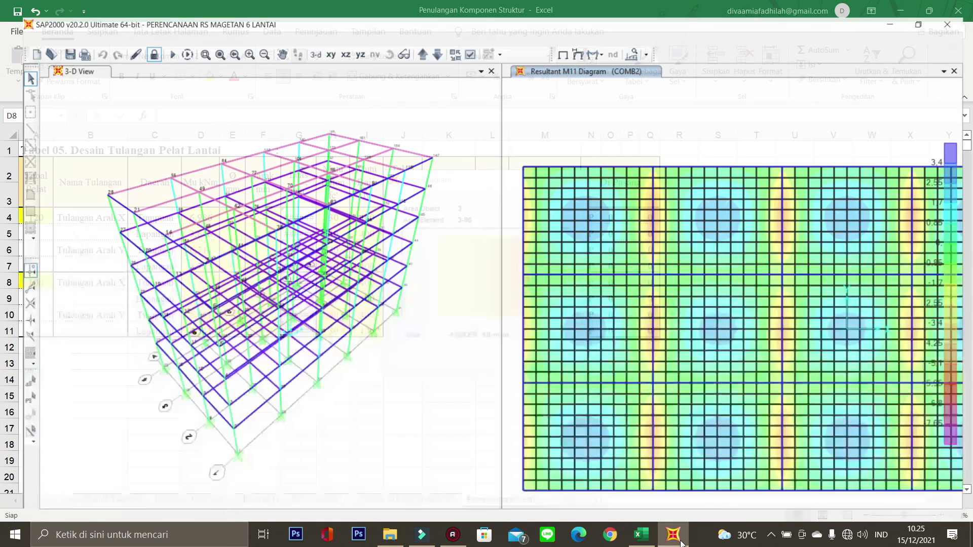
{"action": "left_click", "coordinate": [673, 540]}
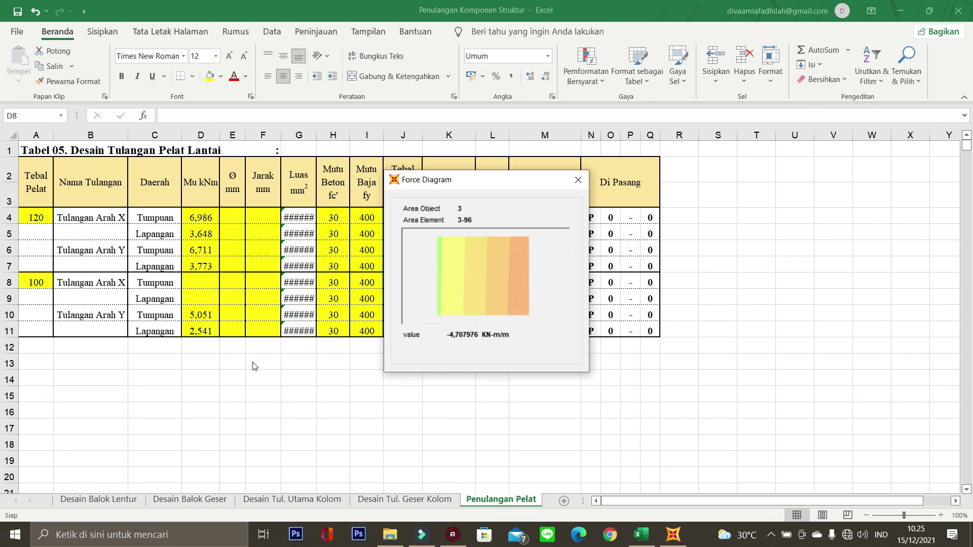
{"action": "left_click", "coordinate": [195, 280]}
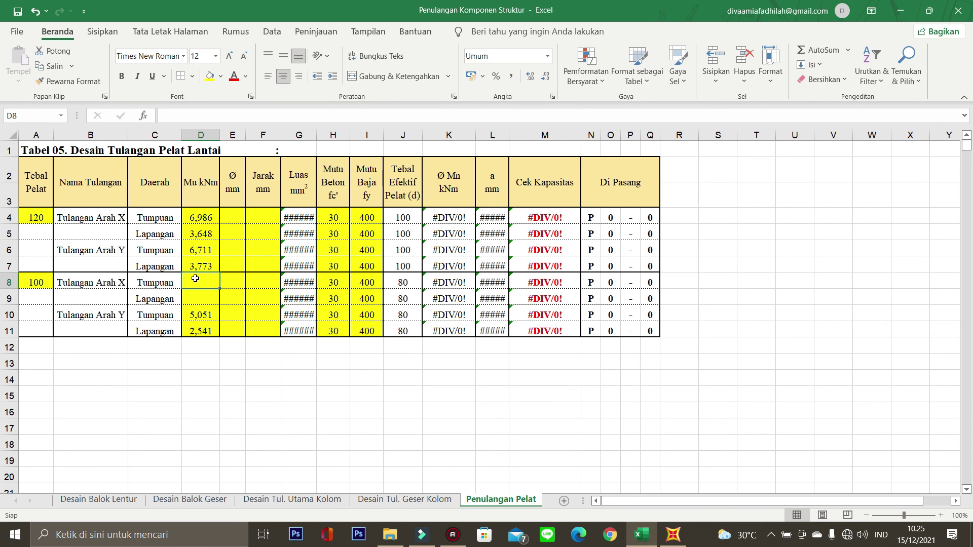
{"action": "type", "text": "4,707"}
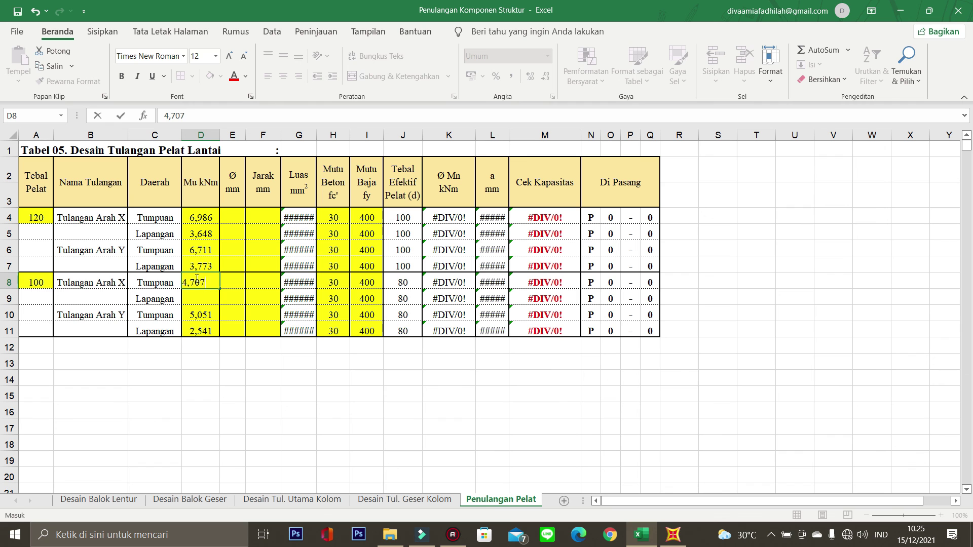
- Read the roof slab panel's midspan M11 moment in SAP2000 and enter 2,138 as the X-direction Lapangan Mu in D9 in Excel
{"action": "left_click", "coordinate": [673, 535]}
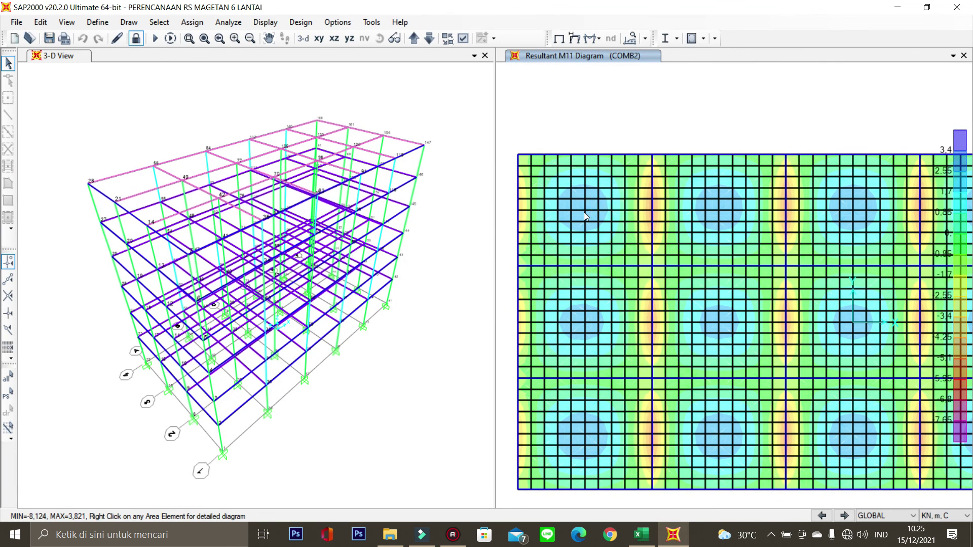
{"action": "mouse_move", "coordinate": [592, 261]}
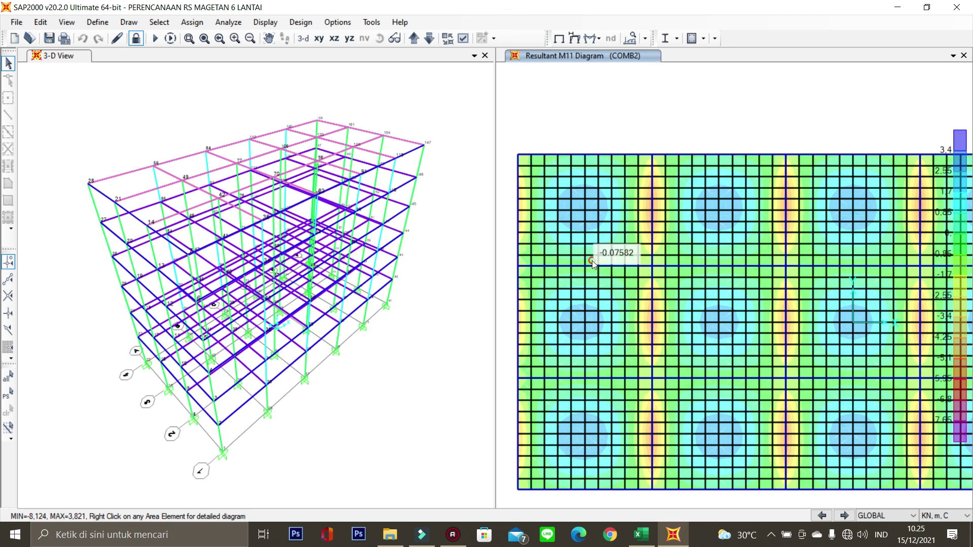
{"action": "mouse_move", "coordinate": [580, 212]}
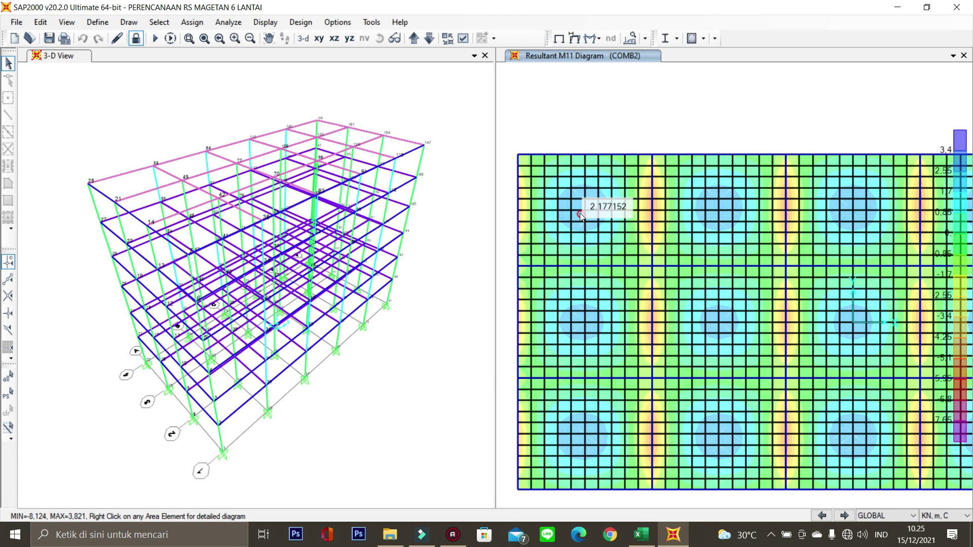
{"action": "right_click", "coordinate": [580, 212]}
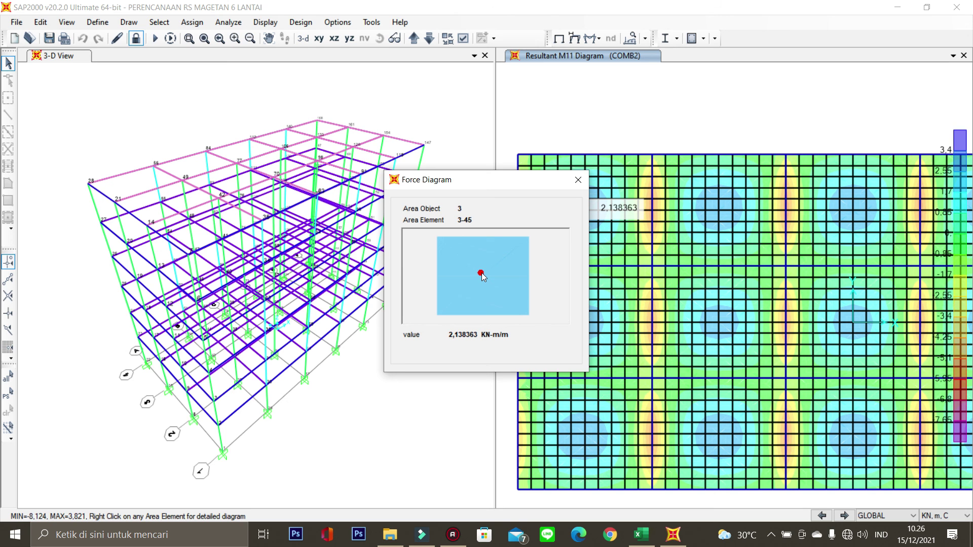
{"action": "left_click", "coordinate": [641, 535]}
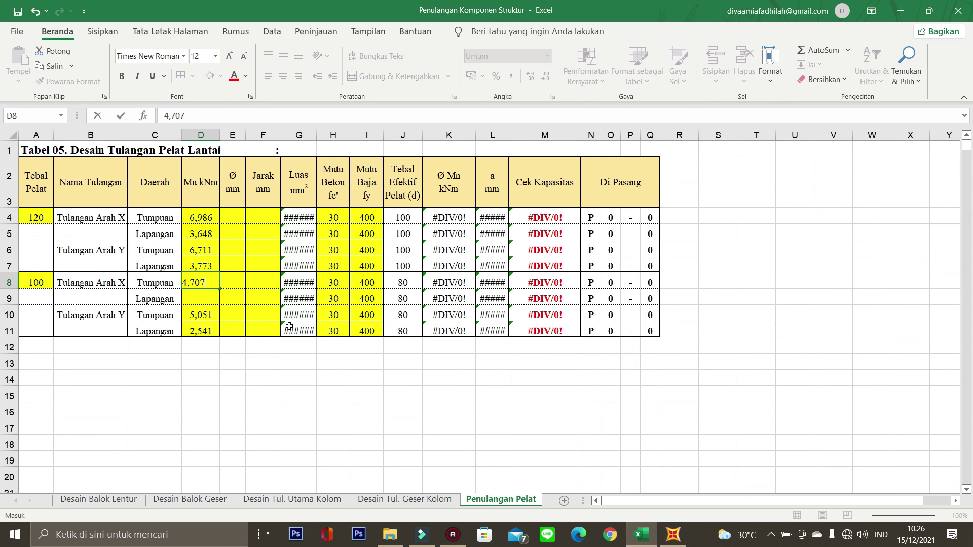
{"action": "left_click", "coordinate": [202, 299]}
{"action": "type", "text": "2"}
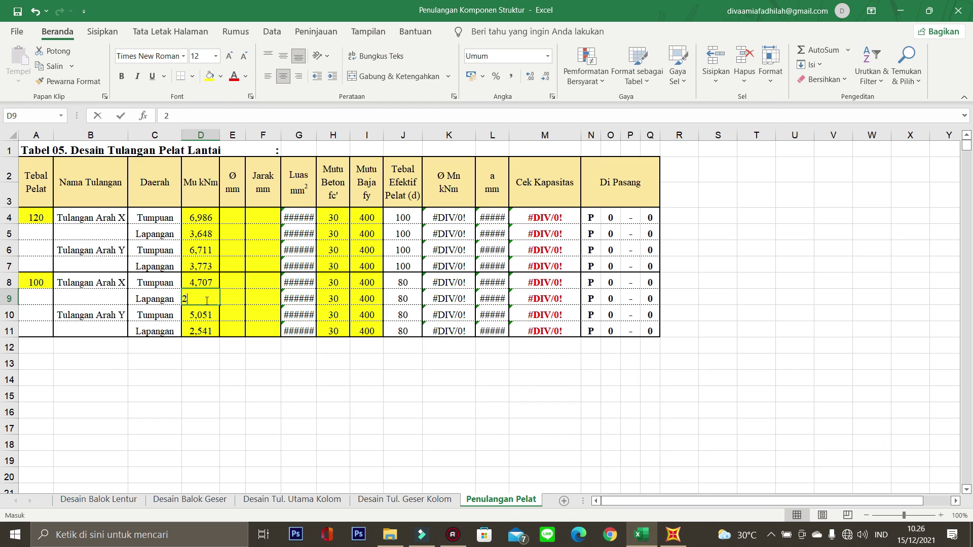
{"action": "type", "text": ",138"}
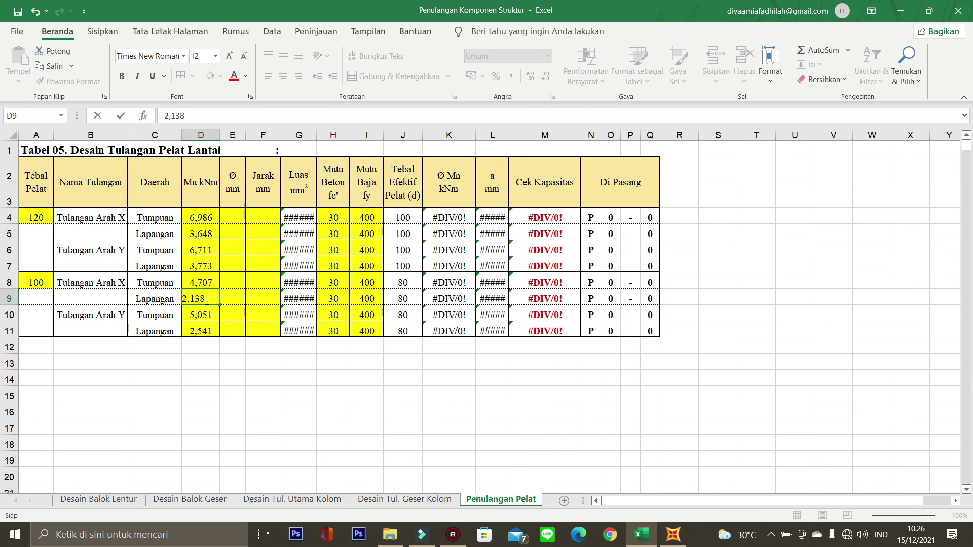
{"action": "key", "text": "Return"}
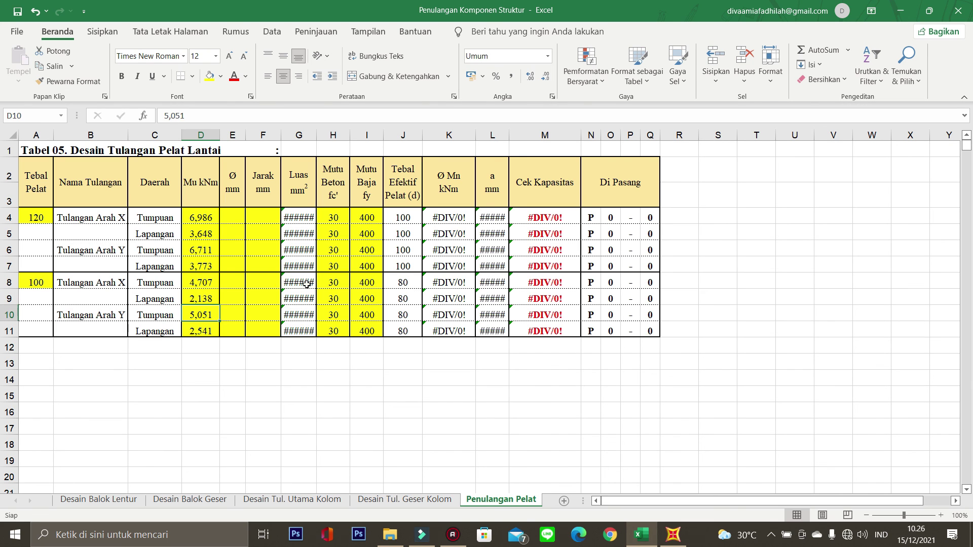
- Enter a bar diameter of 10 mm for all four rows of the 120 mm slab in E4:E7
{"action": "left_click", "coordinate": [235, 209]}
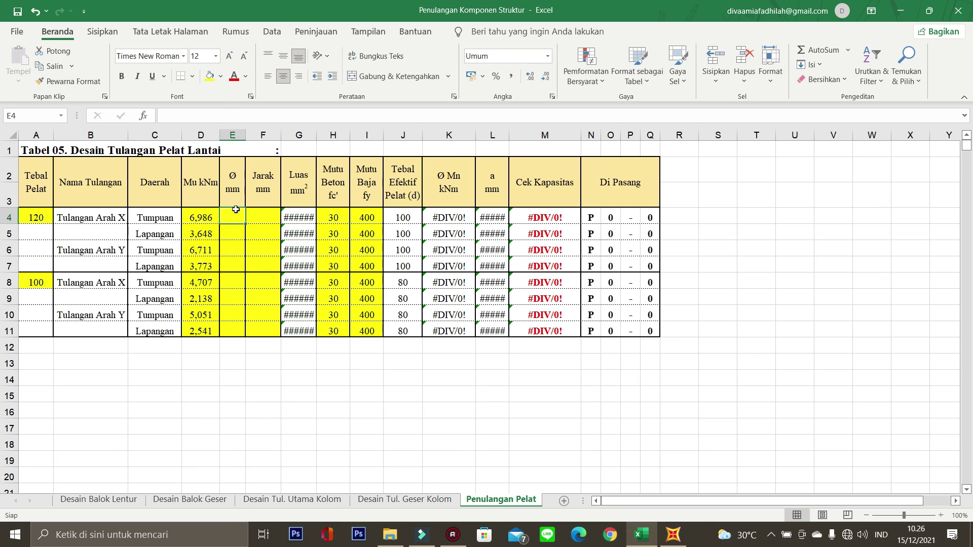
{"action": "left_click", "coordinate": [264, 206]}
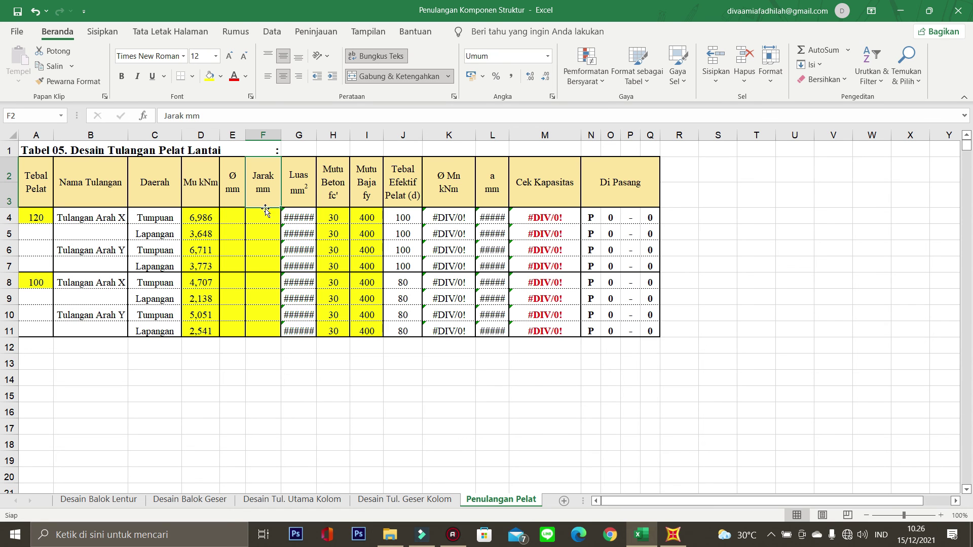
{"action": "left_click", "coordinate": [239, 212]}
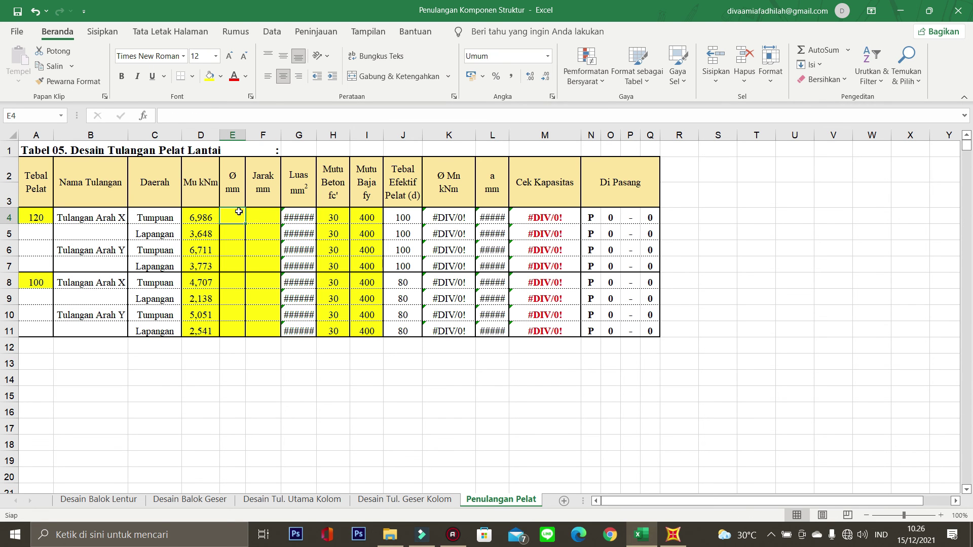
{"action": "type", "text": "10"}
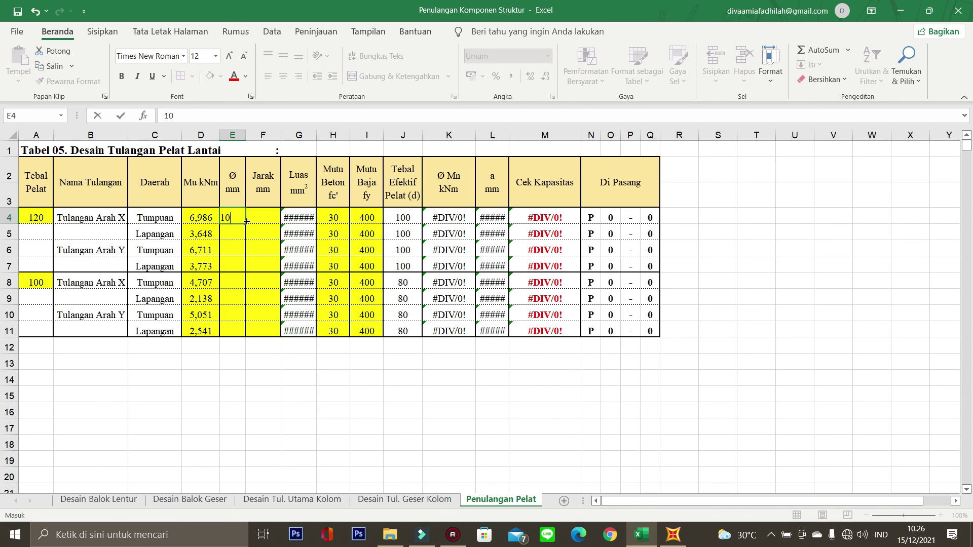
{"action": "key", "text": "Return"}
{"action": "type", "text": "10"}
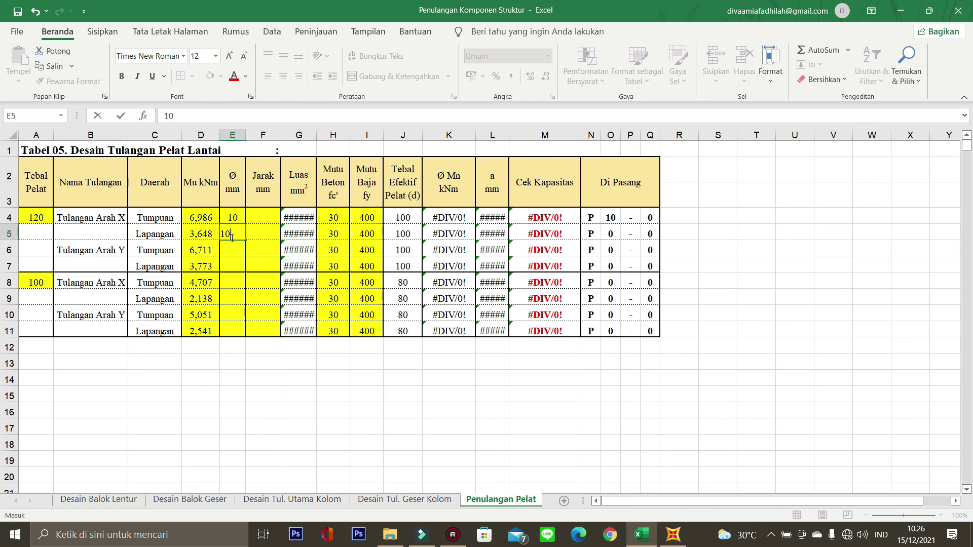
{"action": "key", "text": "Return"}
{"action": "type", "text": "10"}
{"action": "key", "text": "Return"}
{"action": "type", "text": "10"}
{"action": "key", "text": "Return"}
- Enter a bar diameter of 10 mm for all four rows of the 100 mm slab in E8:E11
{"action": "type", "text": "10"}
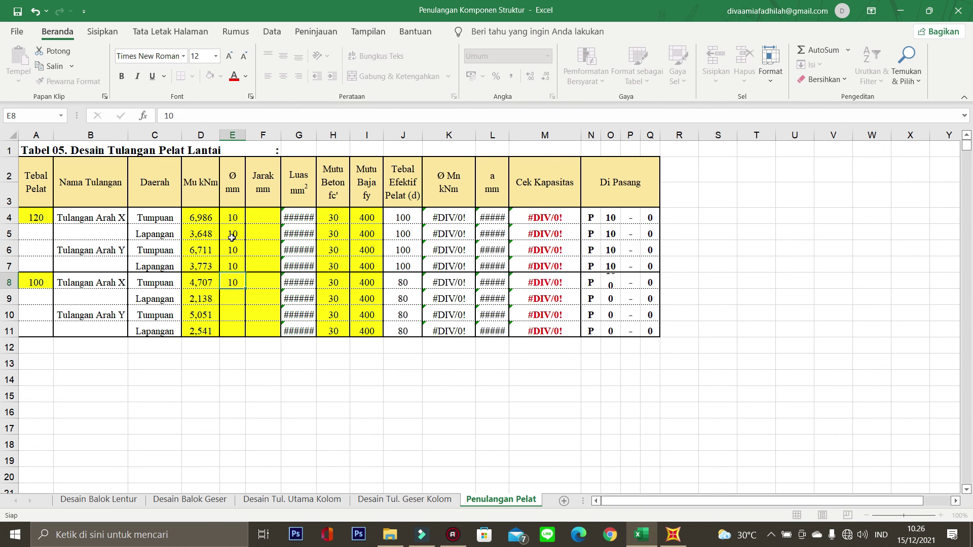
{"action": "key", "text": "Return"}
{"action": "type", "text": "10"}
{"action": "key", "text": "Return"}
{"action": "type", "text": "10"}
{"action": "key", "text": "Return"}
{"action": "type", "text": "1"}
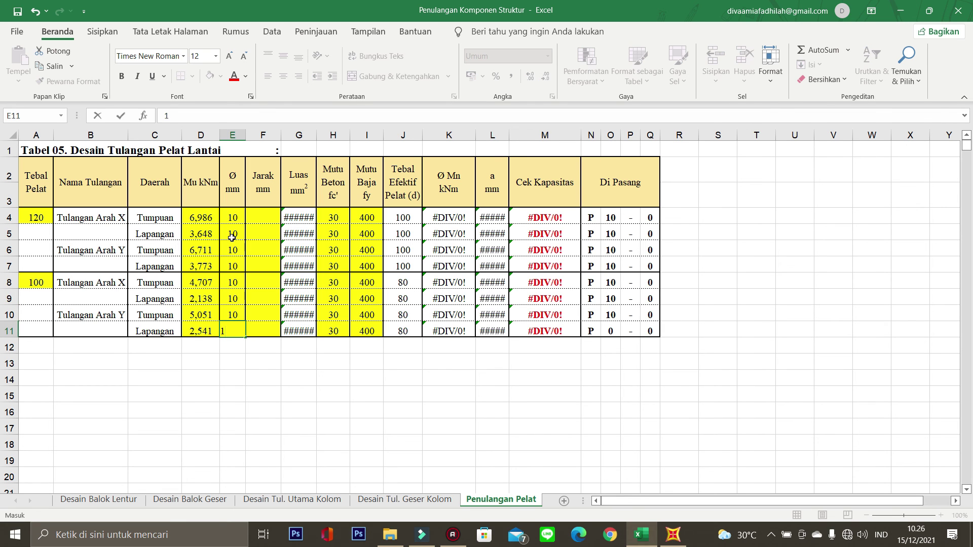
{"action": "key", "text": "Return"}
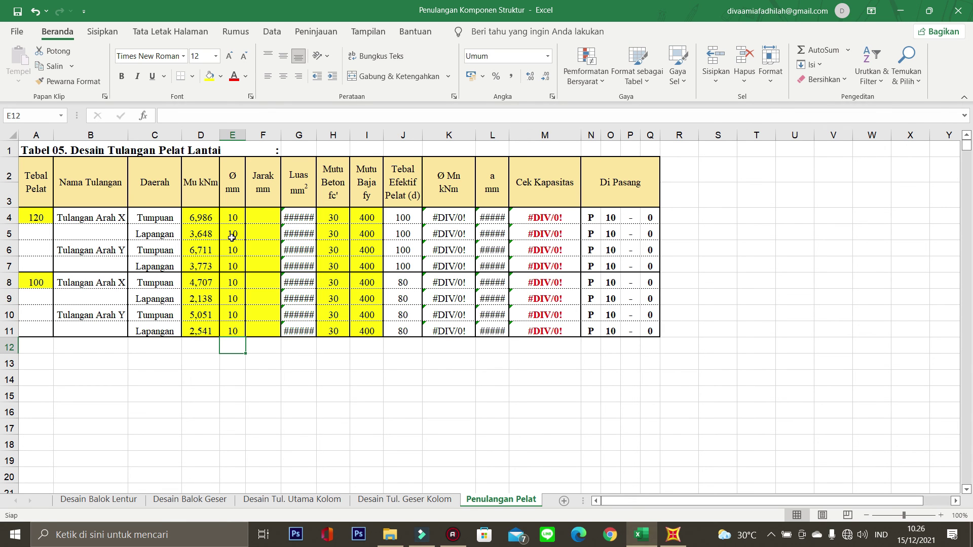
- Set the 120 mm slab's bar spacing (Jarak) in F4:F7 to 100 mm for Tumpuan and 150 mm for Lapangan in both directions
{"action": "left_click", "coordinate": [263, 210]}
{"action": "type", "text": "100"}
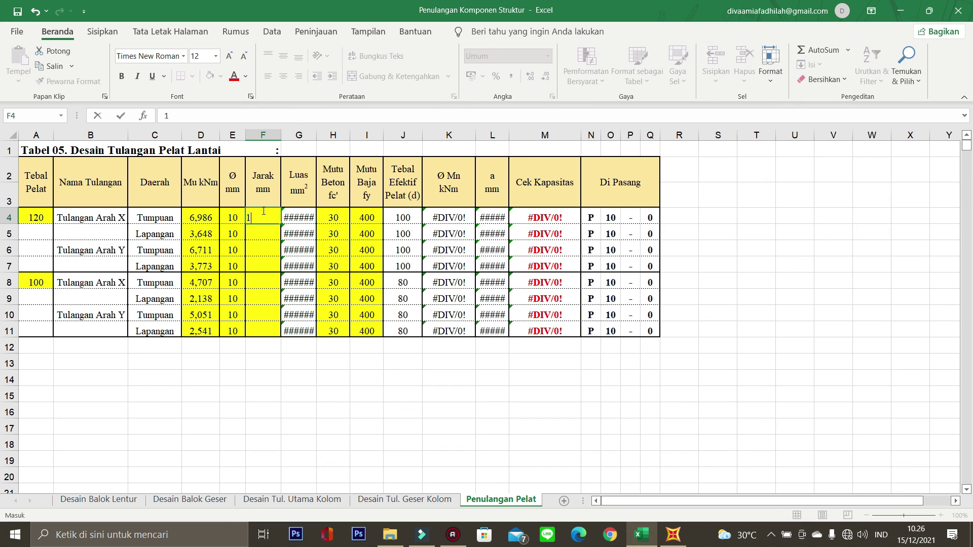
{"action": "key", "text": "Return"}
{"action": "type", "text": "150"}
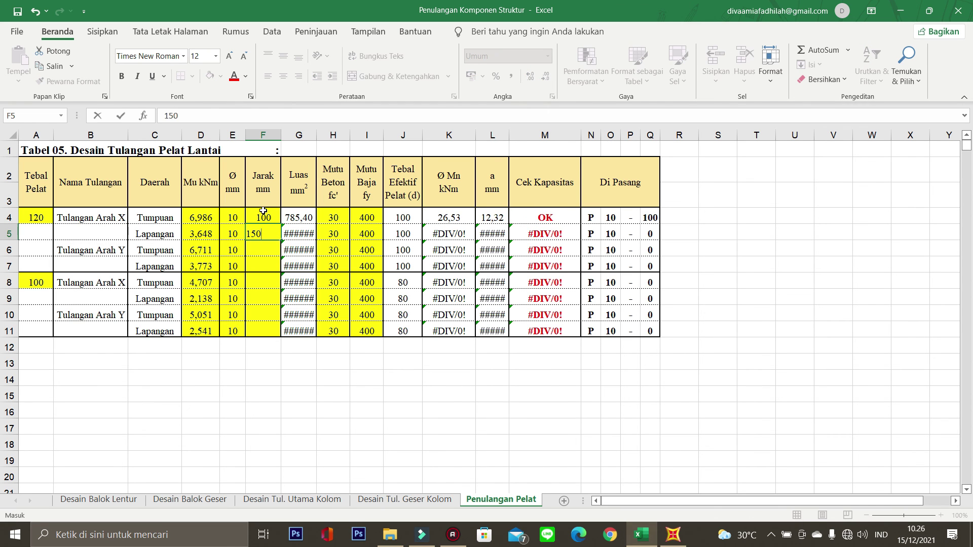
{"action": "key", "text": "Return"}
{"action": "type", "text": "100"}
{"action": "key", "text": "Return"}
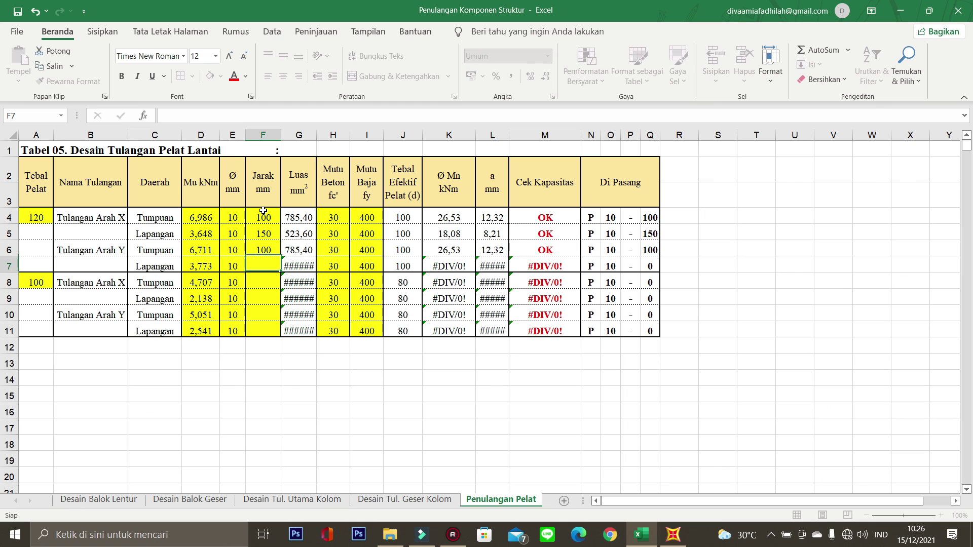
{"action": "type", "text": "150"}
{"action": "key", "text": "Return"}
- Enter the 100 mm slab's bar spacings (Jarak) as 100, 150, 100 and 100 mm in F8:F11
{"action": "type", "text": "100"}
{"action": "key", "text": "Return"}
{"action": "type", "text": "150"}
{"action": "key", "text": "Return"}
{"action": "type", "text": "100"}
{"action": "key", "text": "Return"}
{"action": "type", "text": "100"}
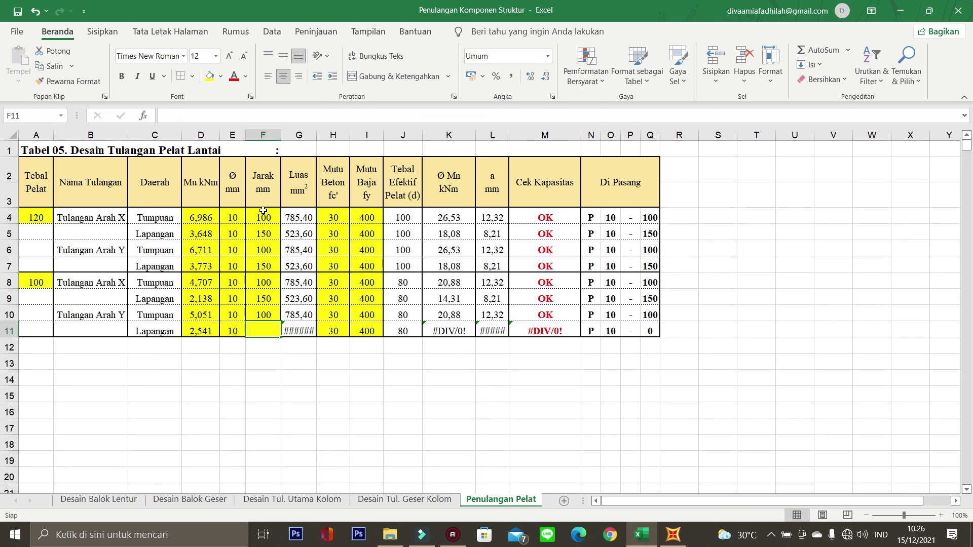
{"action": "key", "text": "Return"}
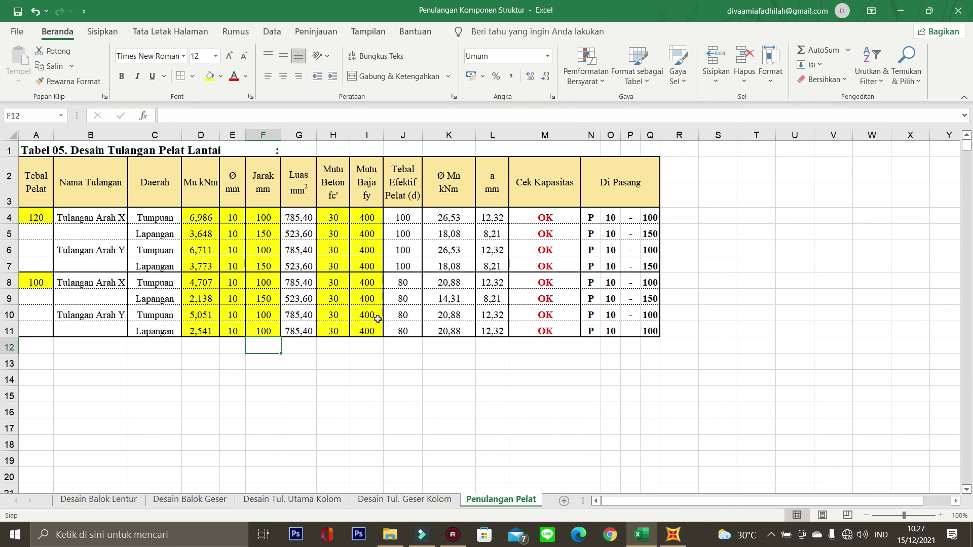
- Review the installed slab reinforcement, the beam flexure and shear sheets, and the column main and shear reinforcement sheets, returning to Penulangan Pelat
{"action": "left_click", "coordinate": [416, 415]}
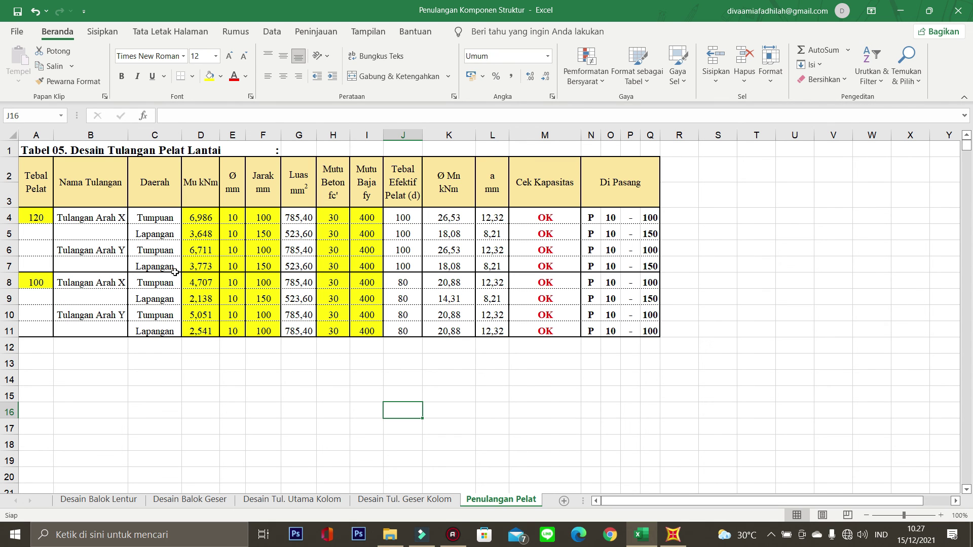
{"action": "left_click", "coordinate": [641, 334]}
{"action": "left_click", "coordinate": [614, 284]}
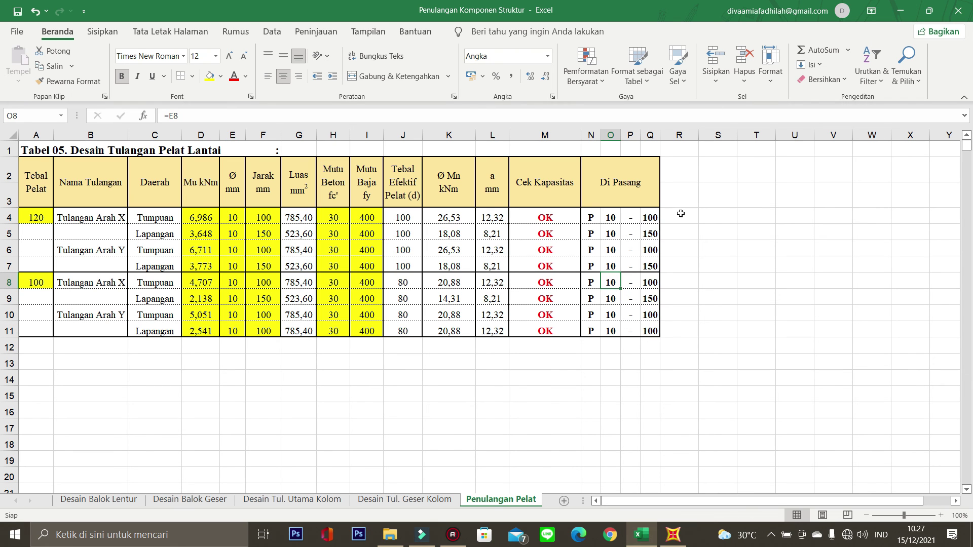
{"action": "left_click", "coordinate": [685, 233]}
{"action": "left_click", "coordinate": [703, 253]}
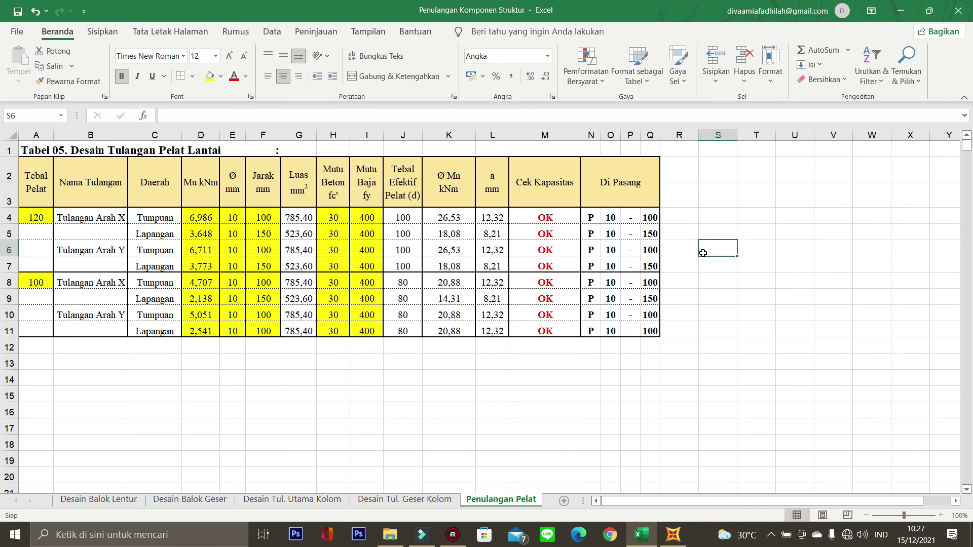
{"action": "left_click", "coordinate": [79, 499]}
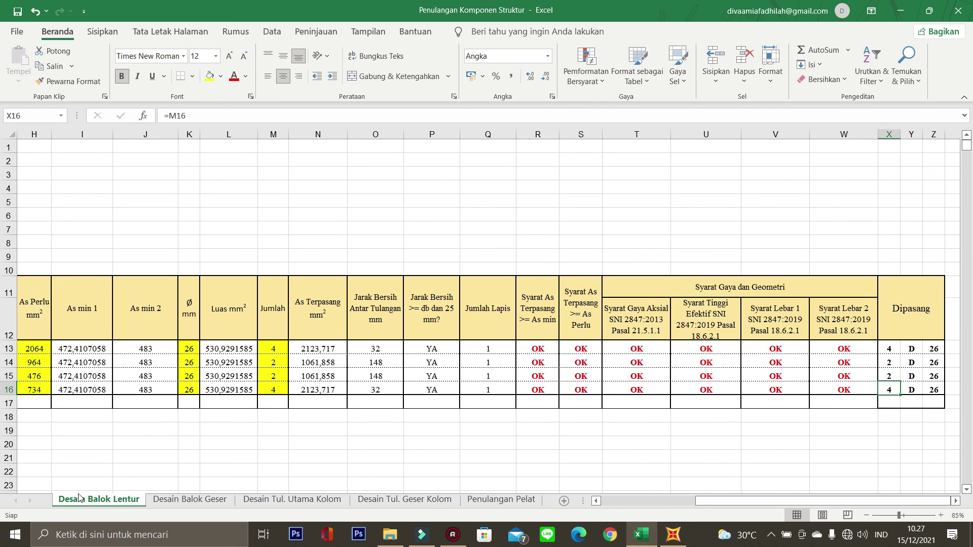
{"action": "left_click", "coordinate": [175, 500]}
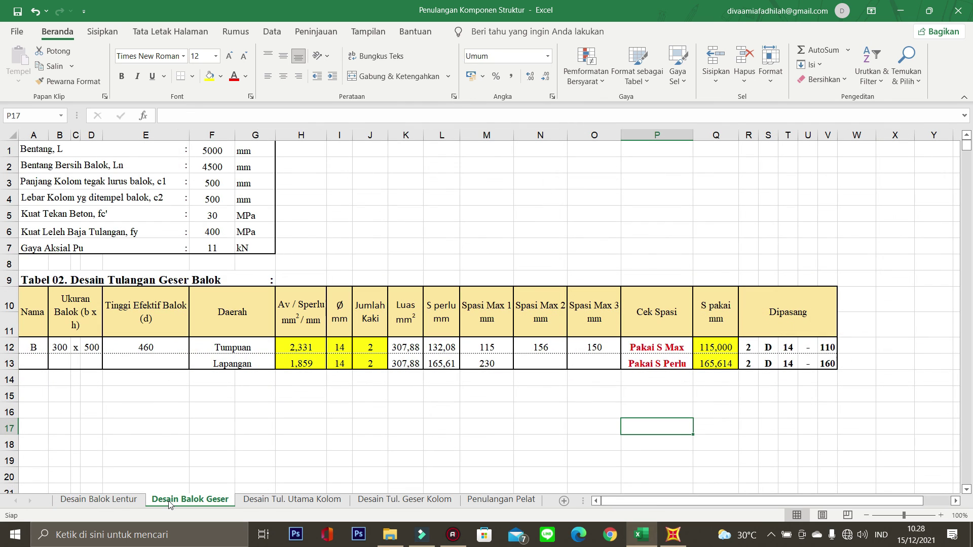
{"action": "left_click", "coordinate": [288, 499]}
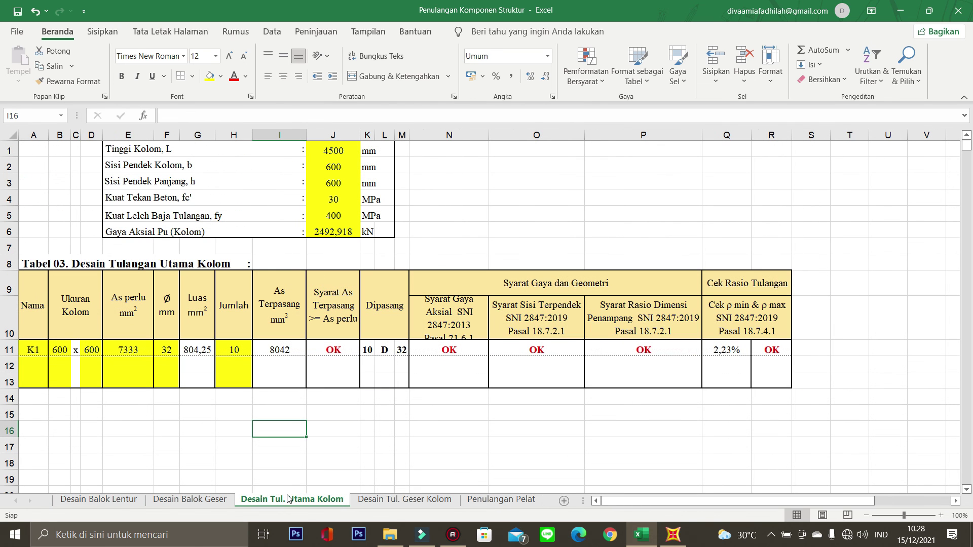
{"action": "left_click", "coordinate": [392, 500]}
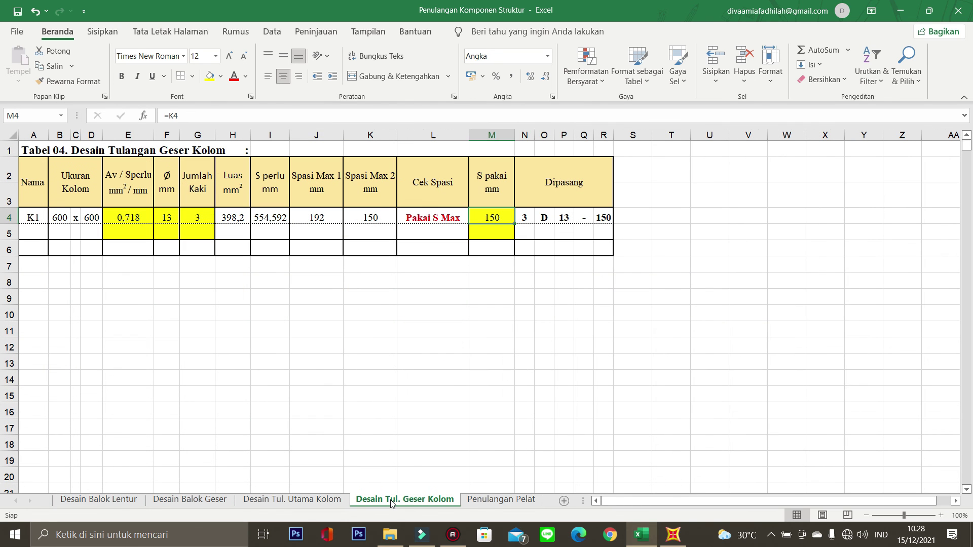
{"action": "left_click", "coordinate": [501, 499]}
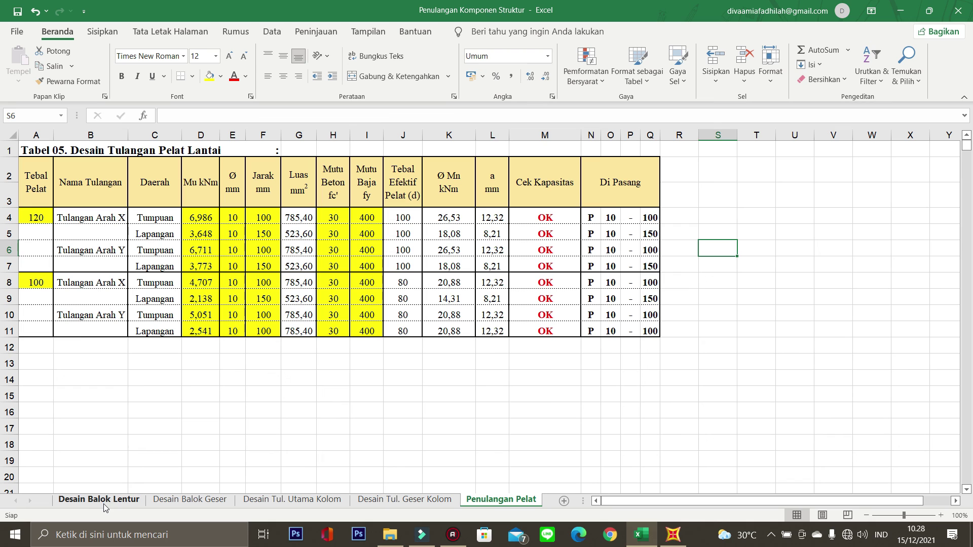